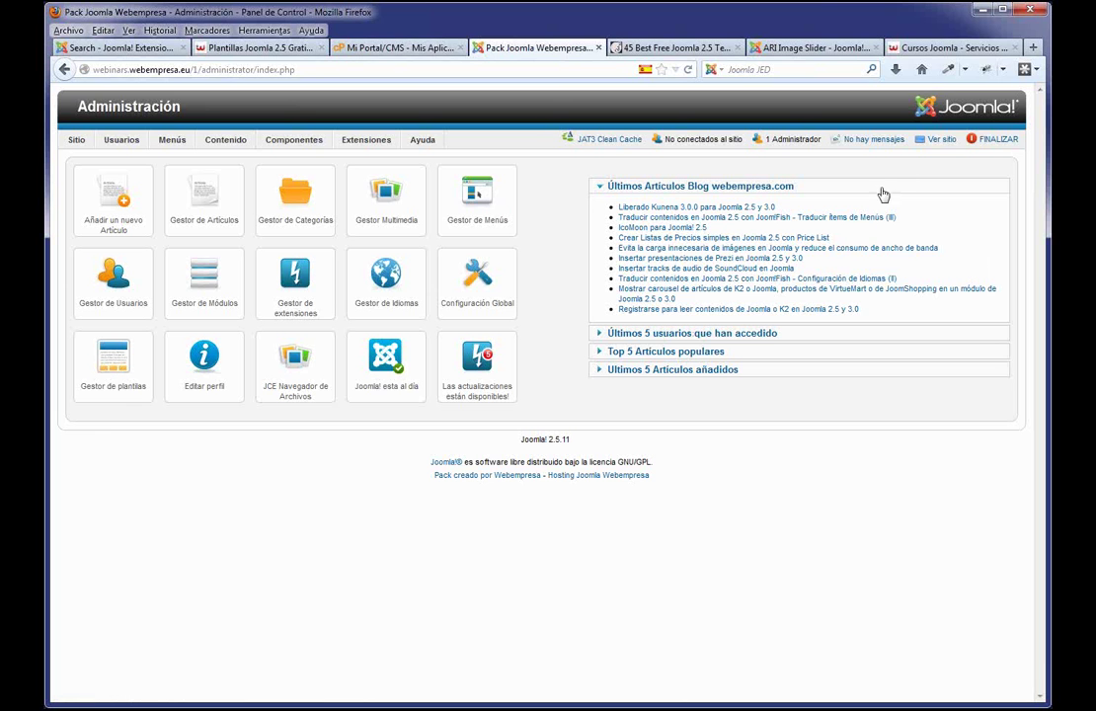
- View the site's public home page in a tab placed before the administration tab, and return to the administration
click(943, 140)
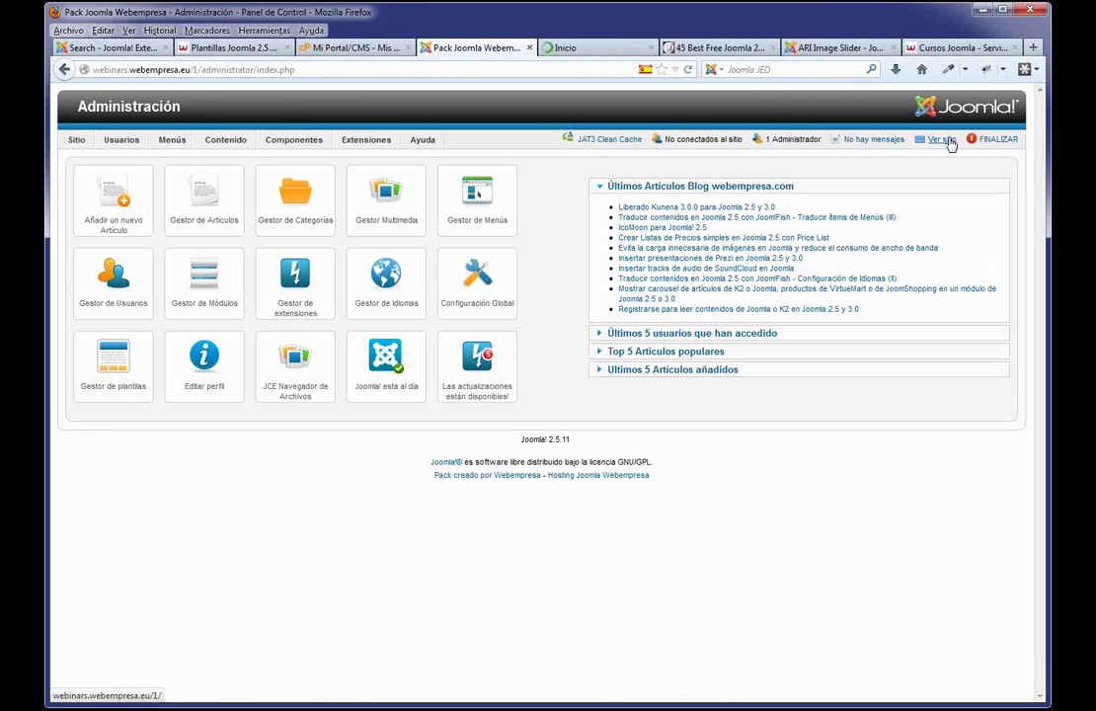
drag(582, 47, 441, 49)
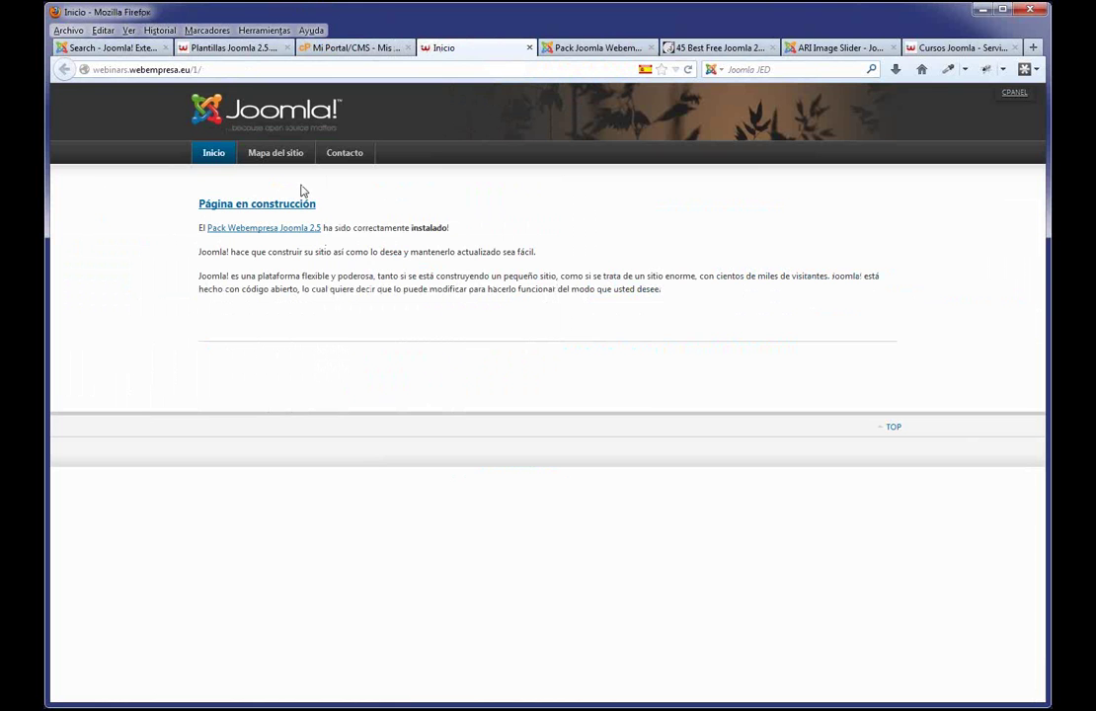
click(583, 47)
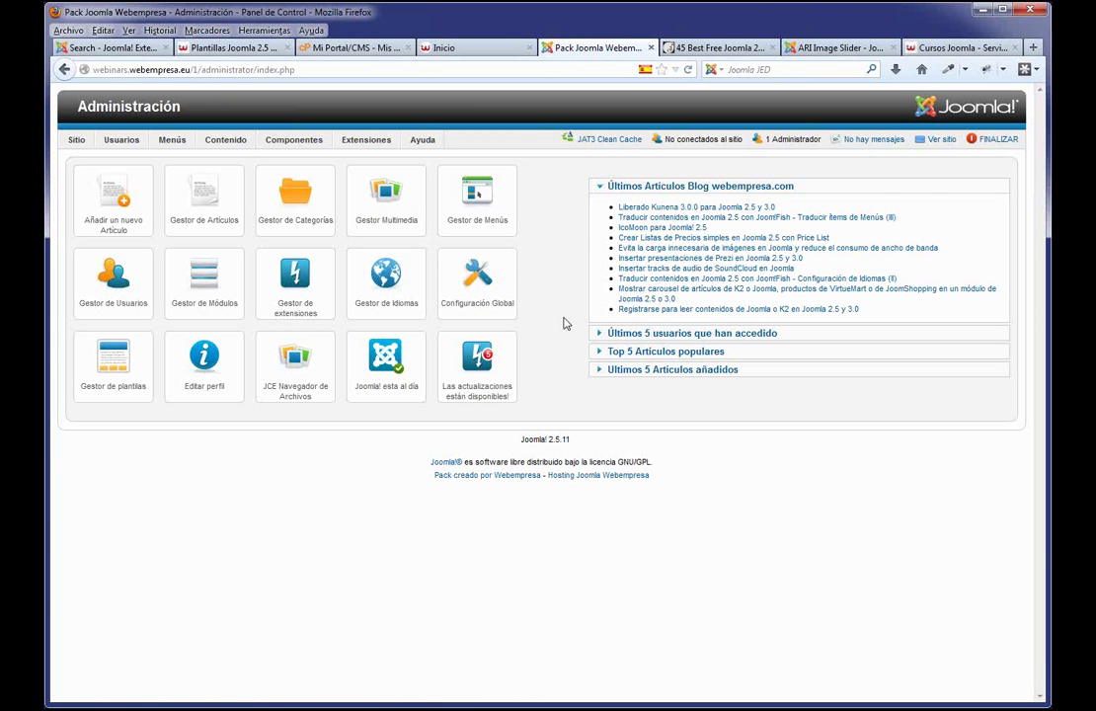
- Back up the Mi Portal/CMS installation in Installatron and return to the Joomla administration
click(345, 47)
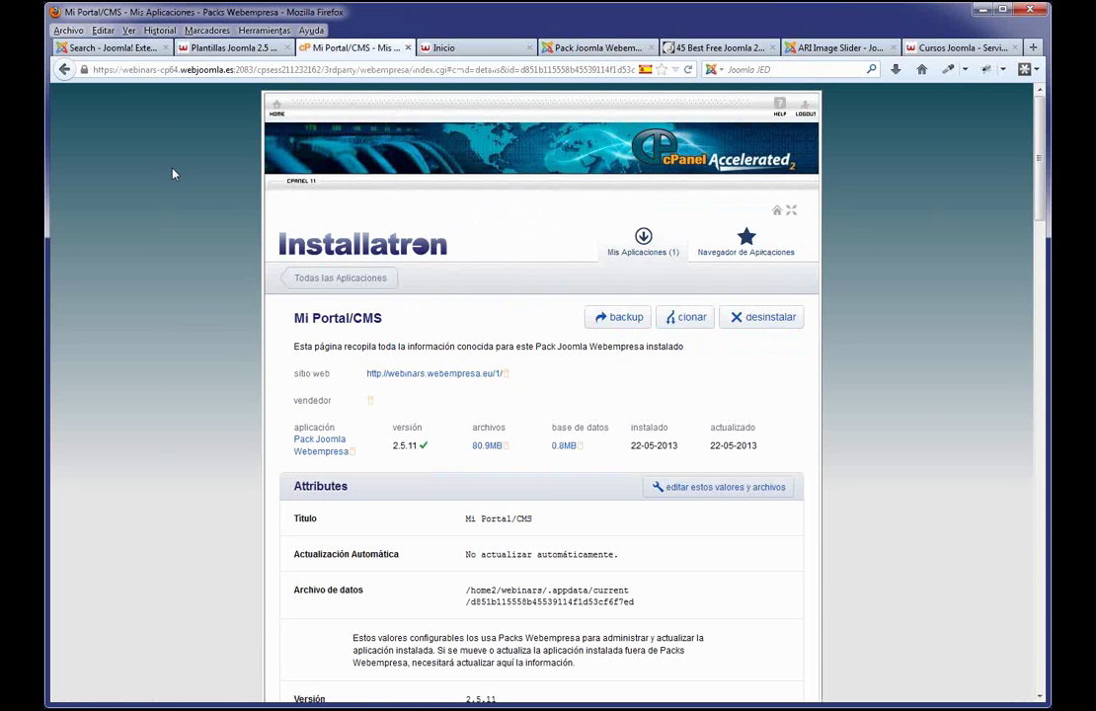
scroll(447, 257, down, 1)
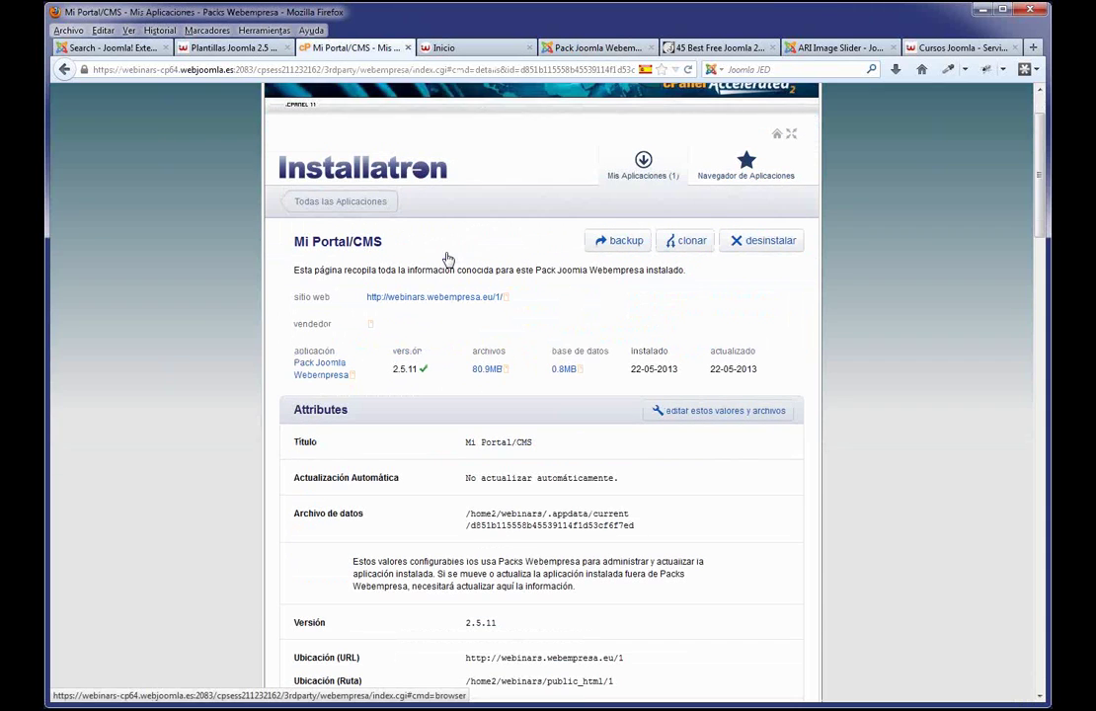
scroll(612, 247, up, 1)
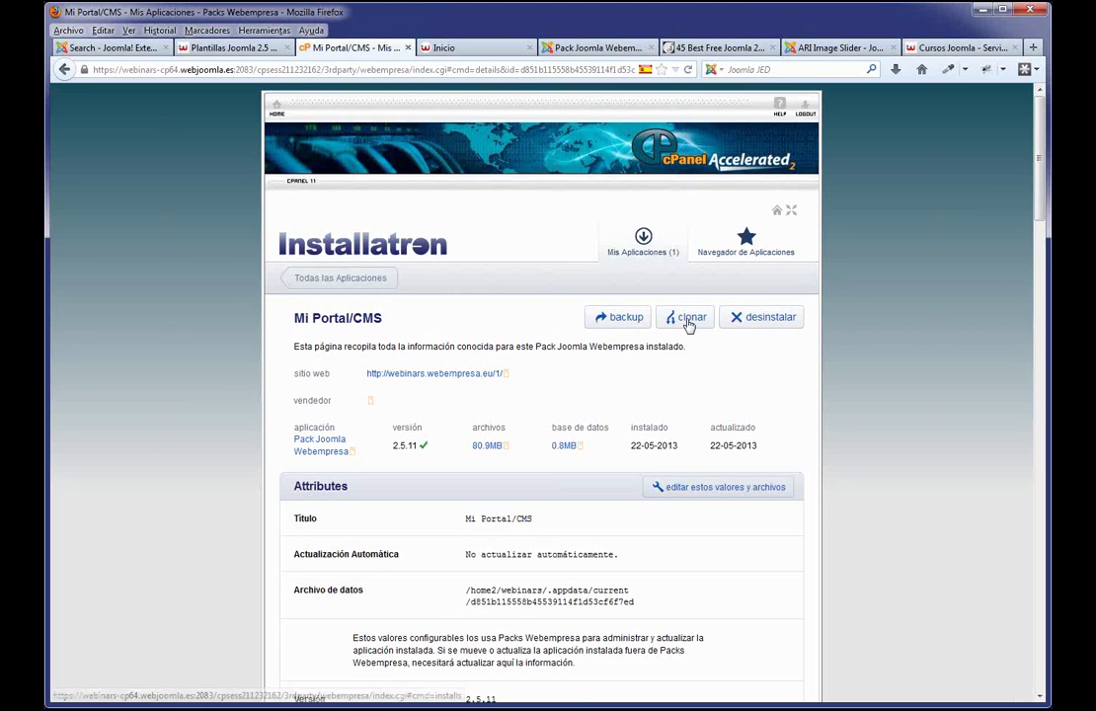
click(619, 318)
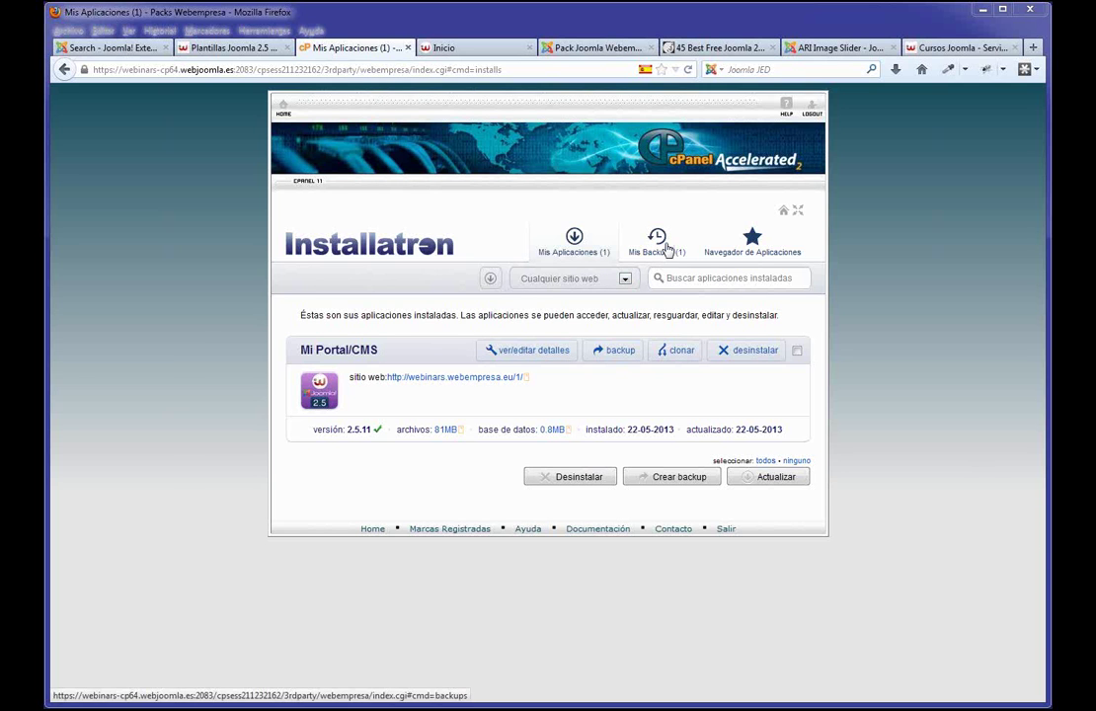
key(ctrl+Tab)
key(ctrl+Tab)
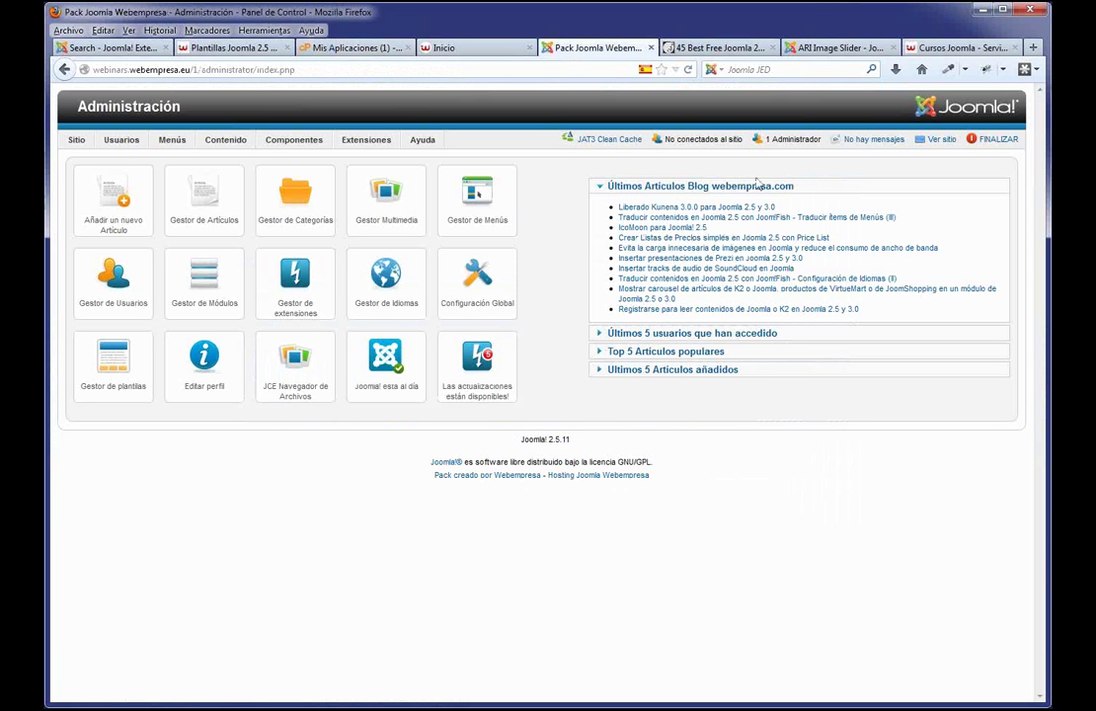
- Edit the Super Usuario account in the user manager, enter and confirm a new password, and save and close it
mouse_move(193, 139)
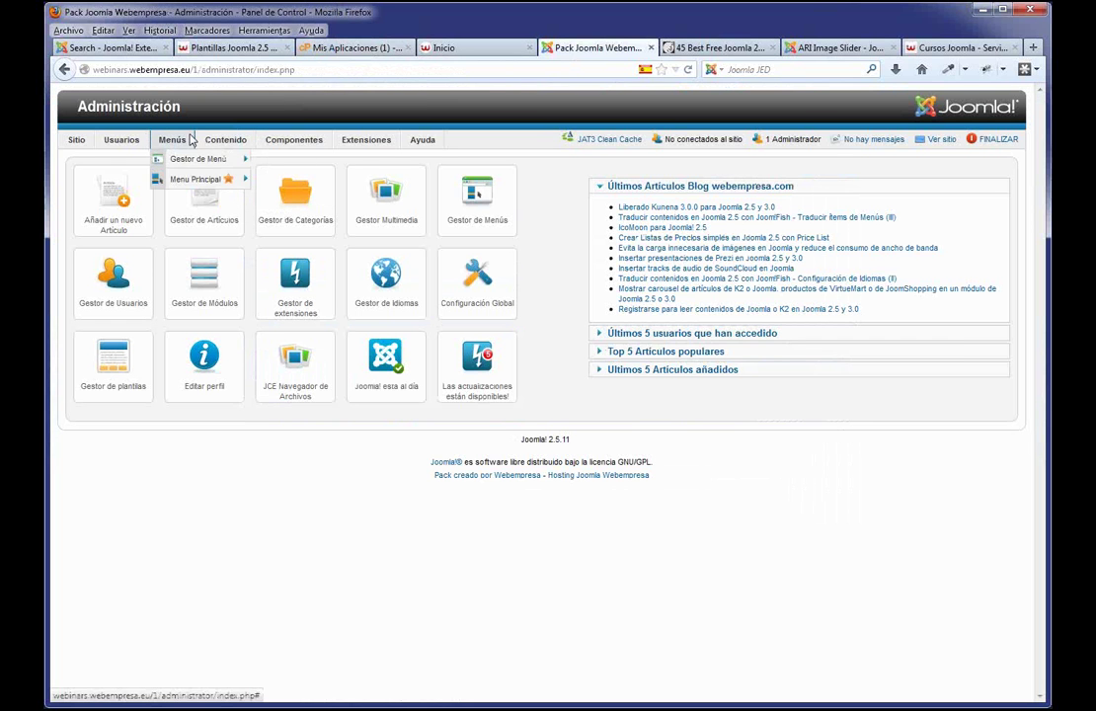
mouse_move(124, 139)
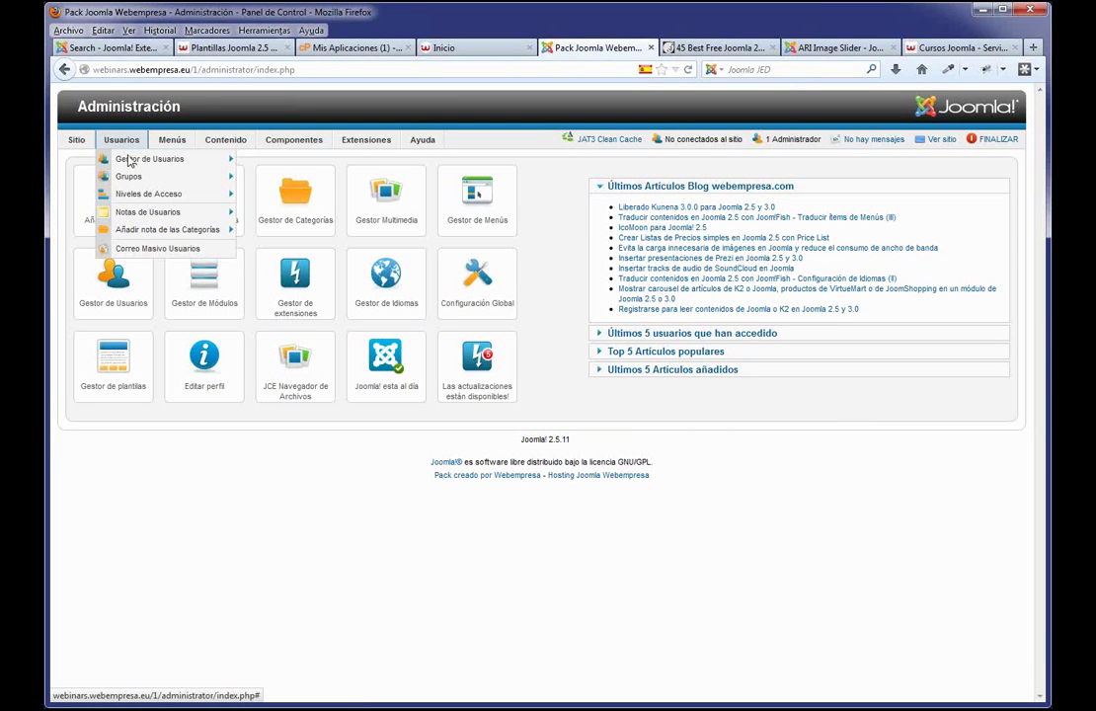
click(129, 163)
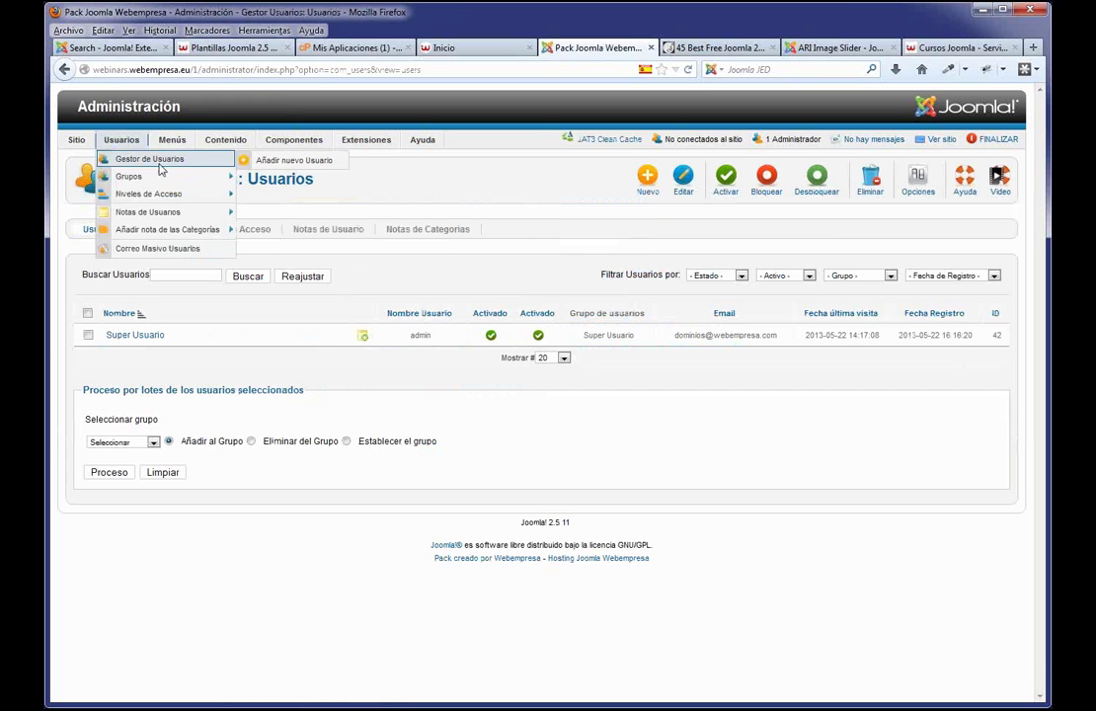
mouse_move(178, 155)
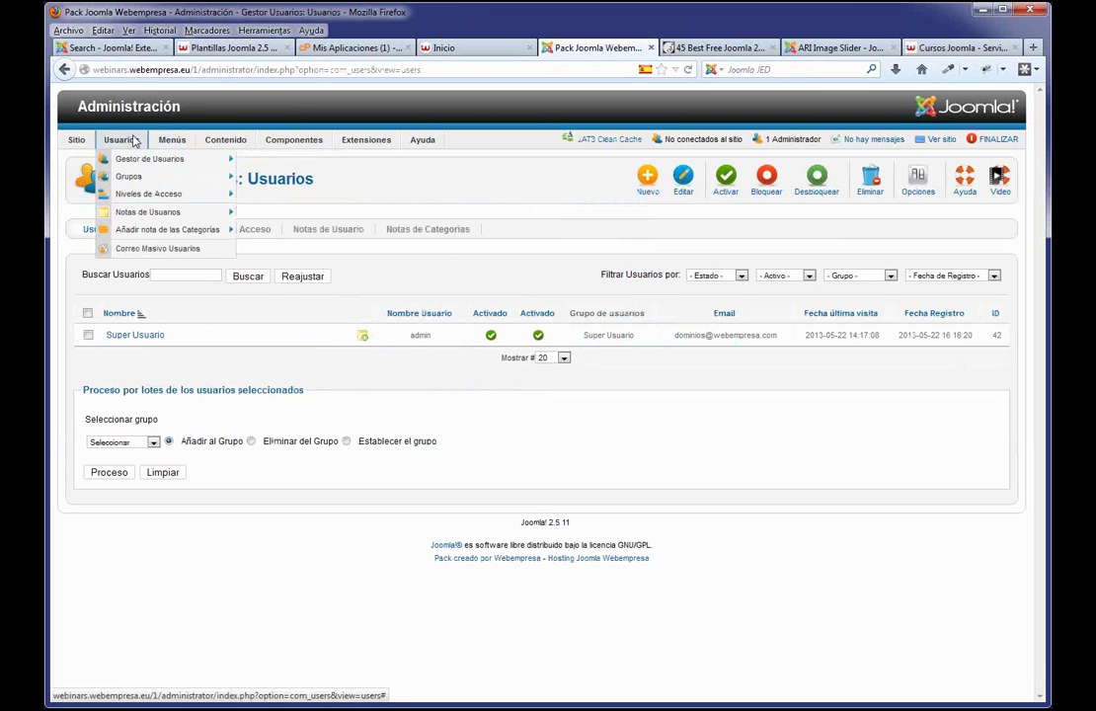
click(136, 335)
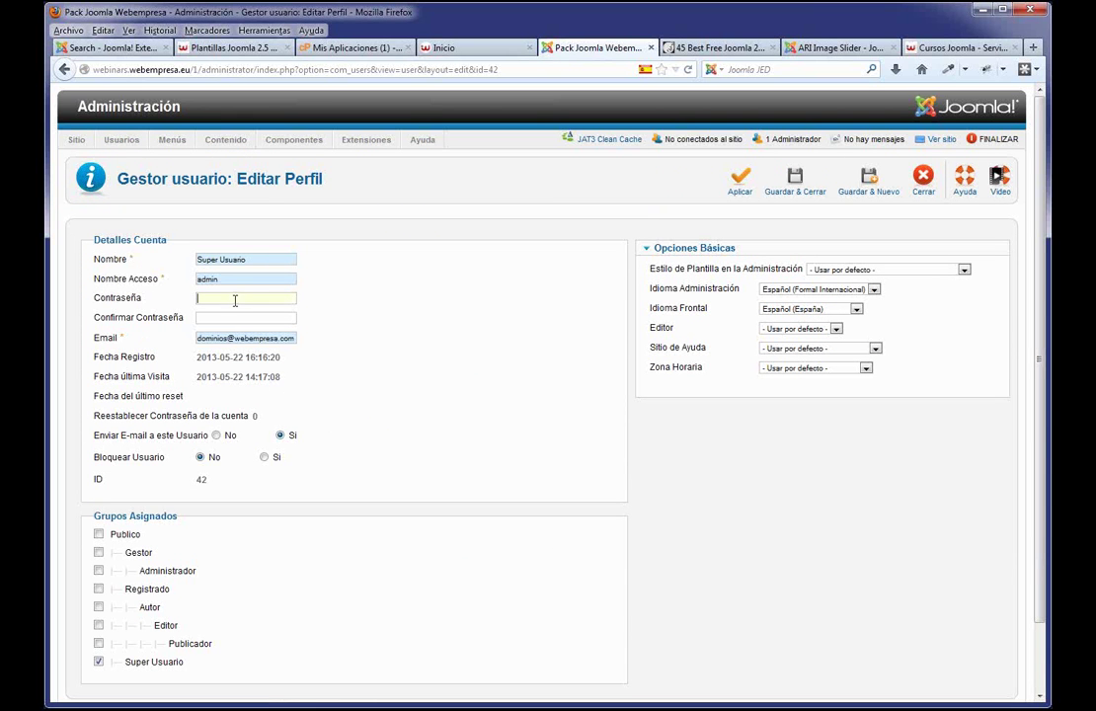
text(•••••••••)
click(208, 318)
text(•••)
click(421, 269)
click(796, 187)
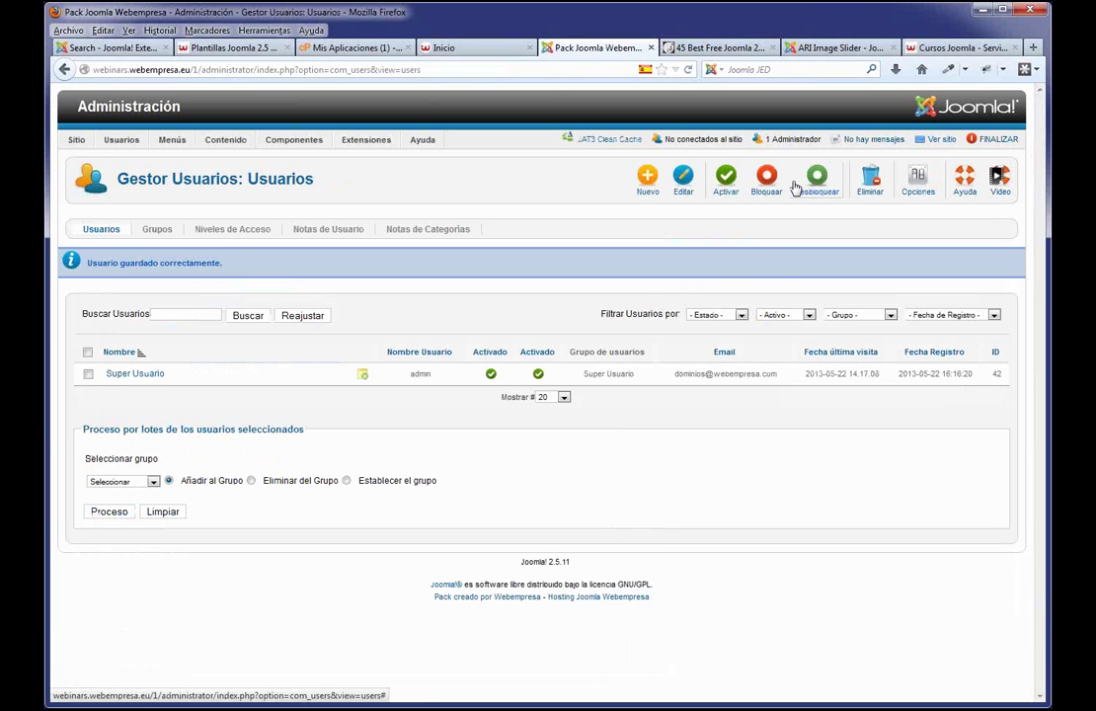
- Log out of the administration and log back in with the admin username and the account password
click(996, 140)
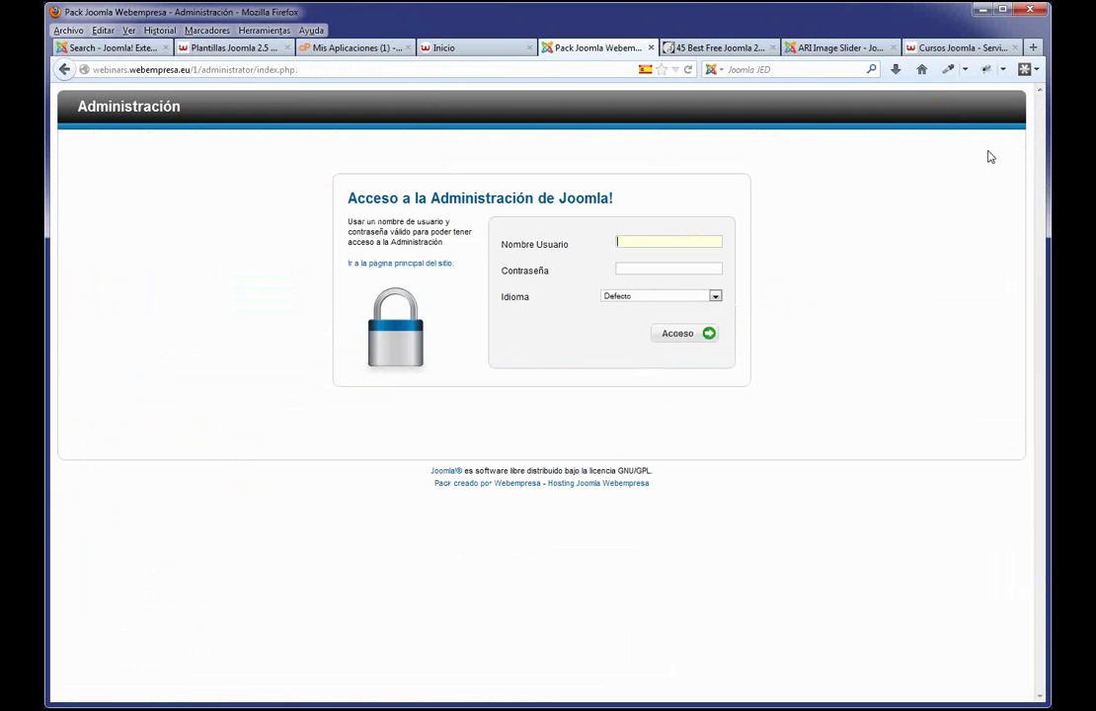
click(709, 242)
click(680, 269)
click(678, 269)
text(••••••)
click(673, 338)
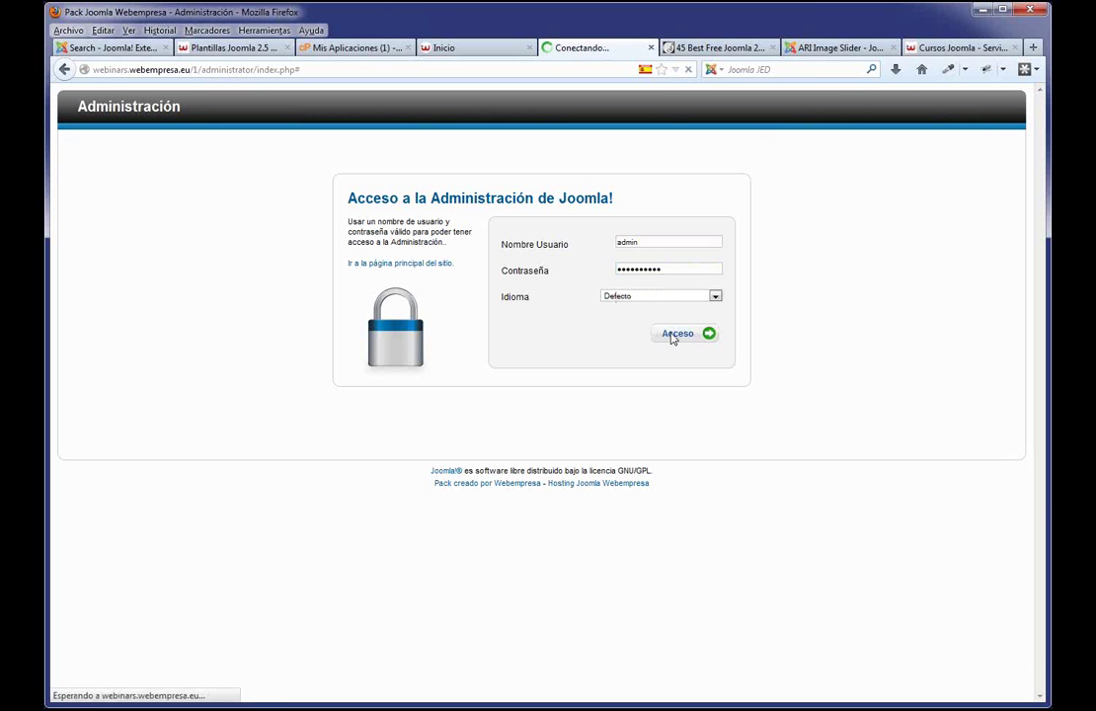
mouse_move(175, 141)
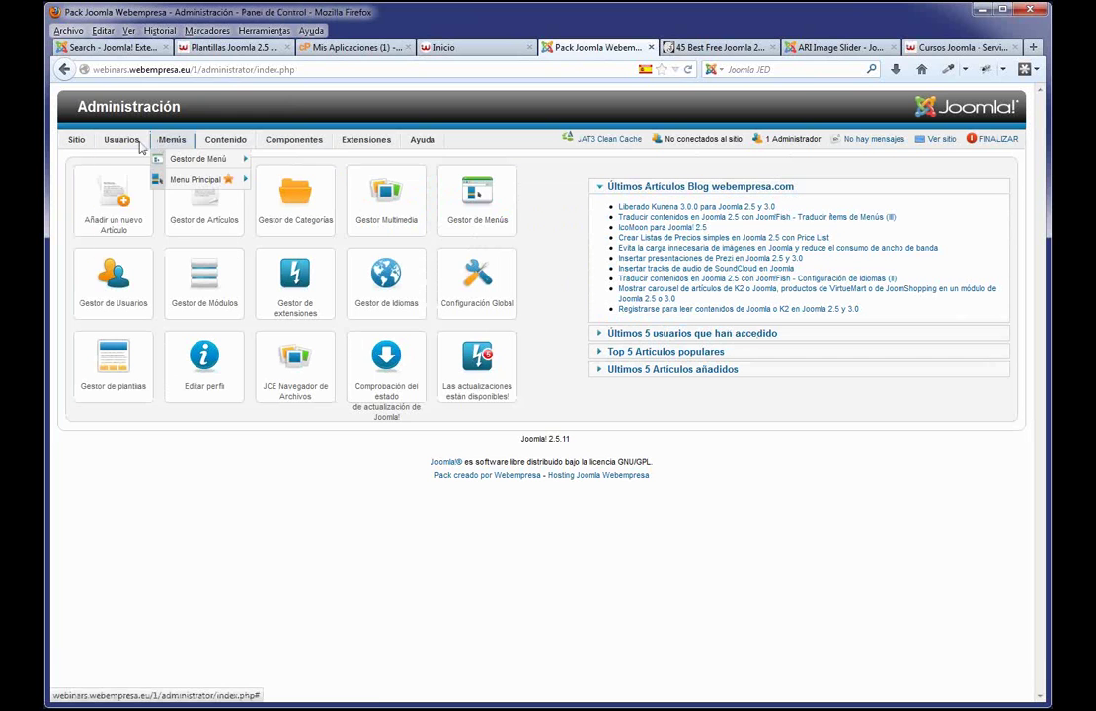
mouse_move(121, 139)
mouse_move(148, 159)
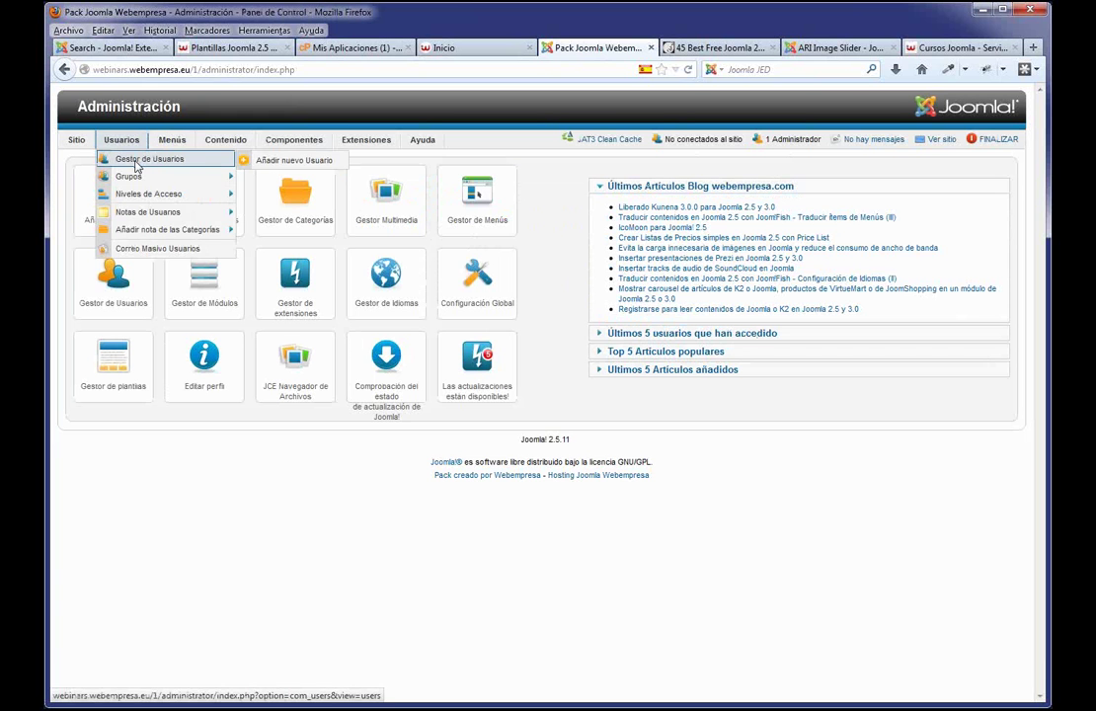
click(277, 164)
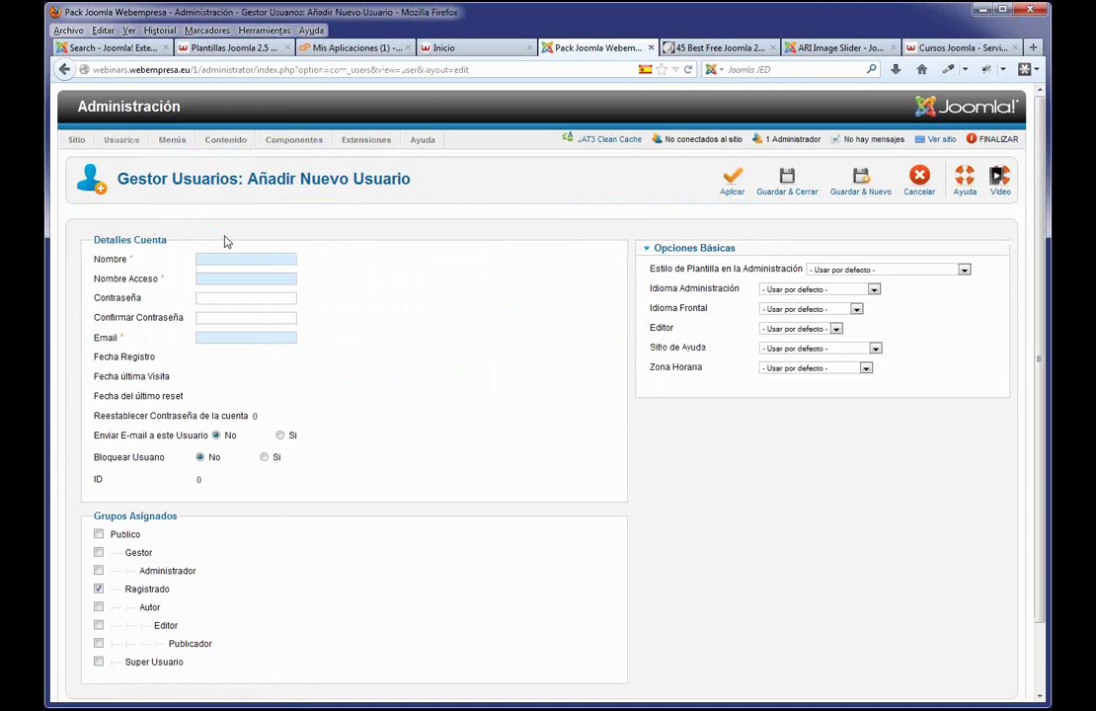
click(98, 663)
click(918, 187)
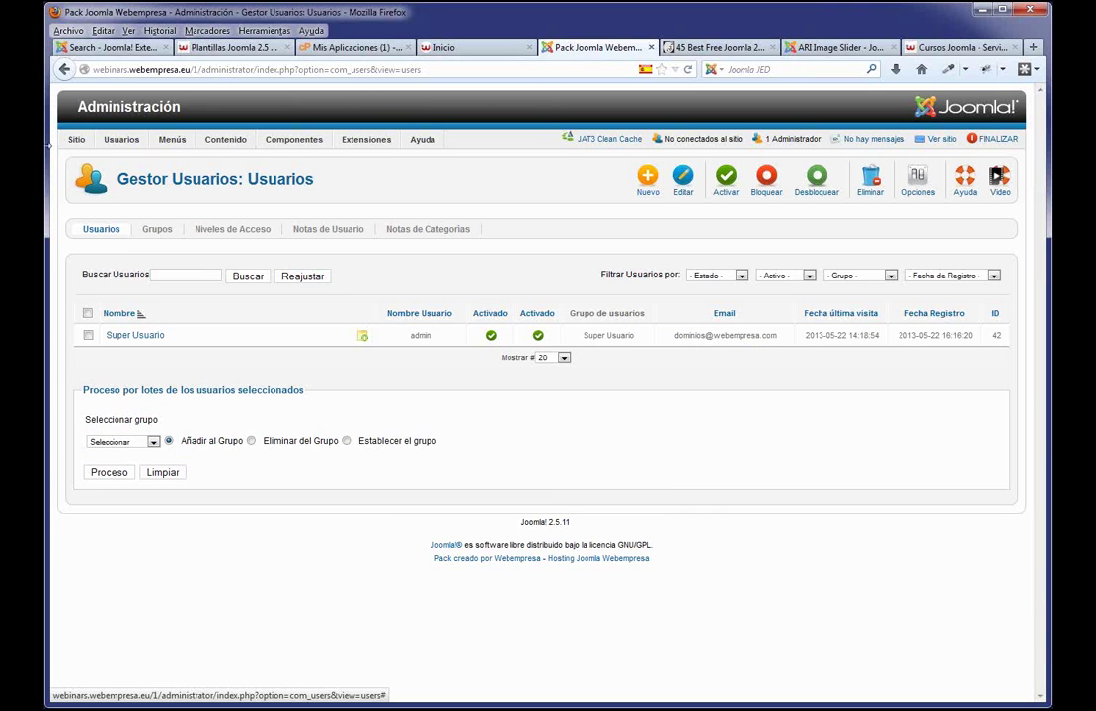
- Return to the control panel and open the template manager's list of styles
click(114, 109)
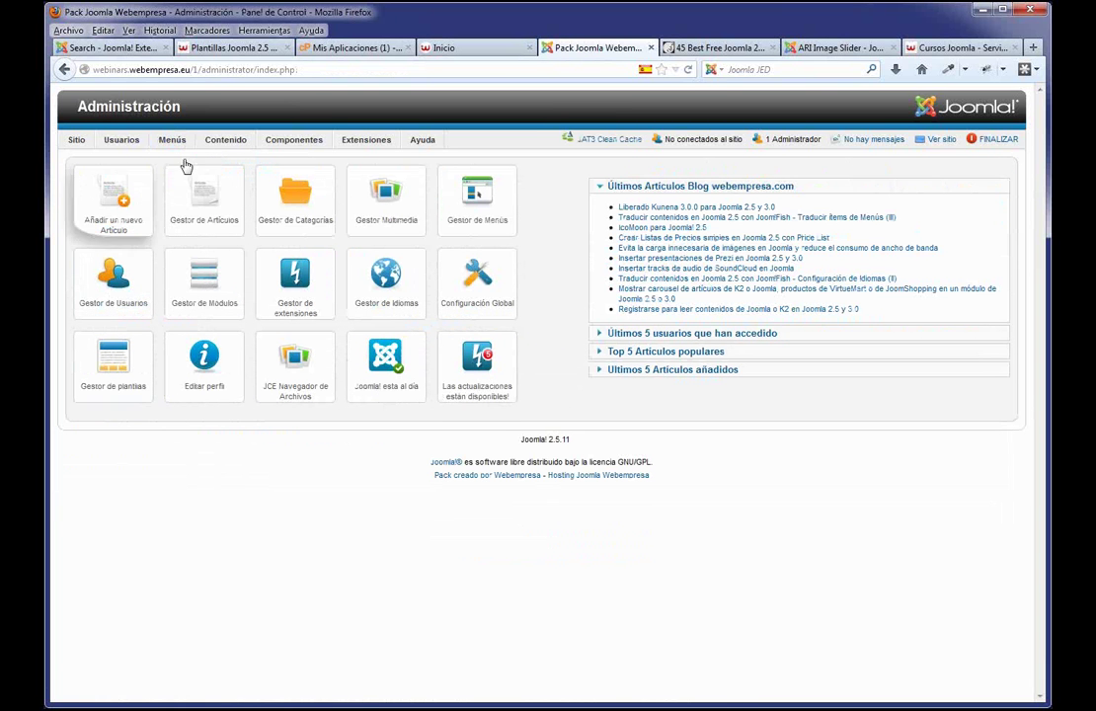
mouse_move(353, 146)
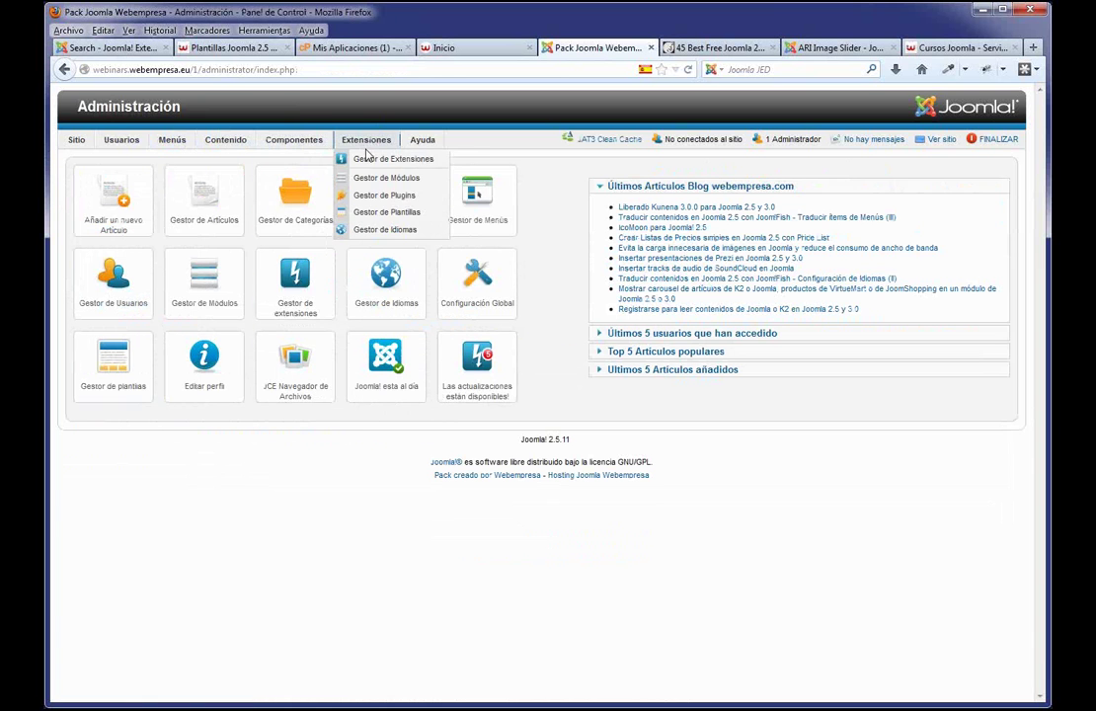
click(380, 217)
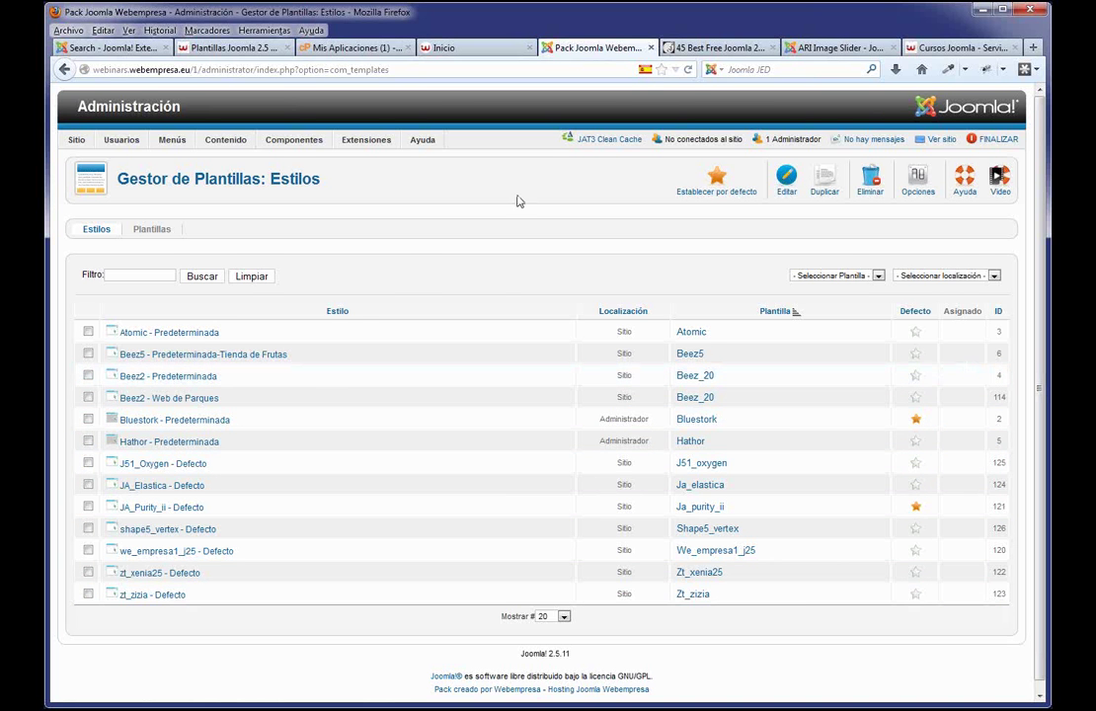
- Examine the template previews in the "45 Best Free Joomla 2.5 Templates" article, and close the article
click(696, 51)
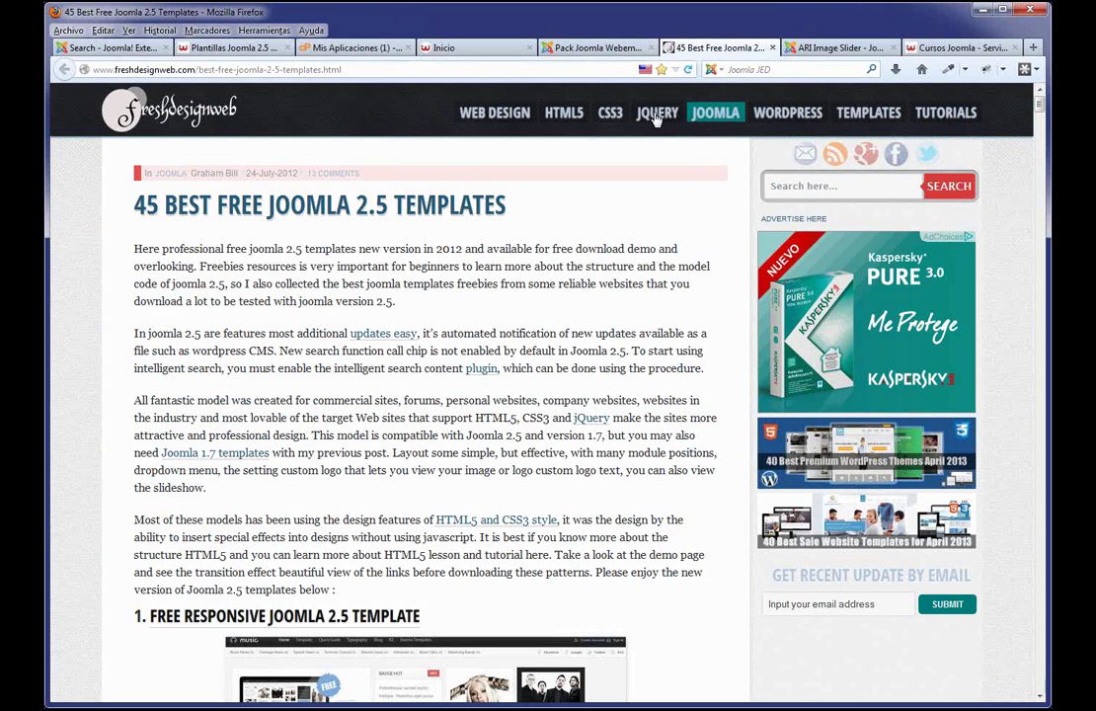
scroll(488, 297, down, 5)
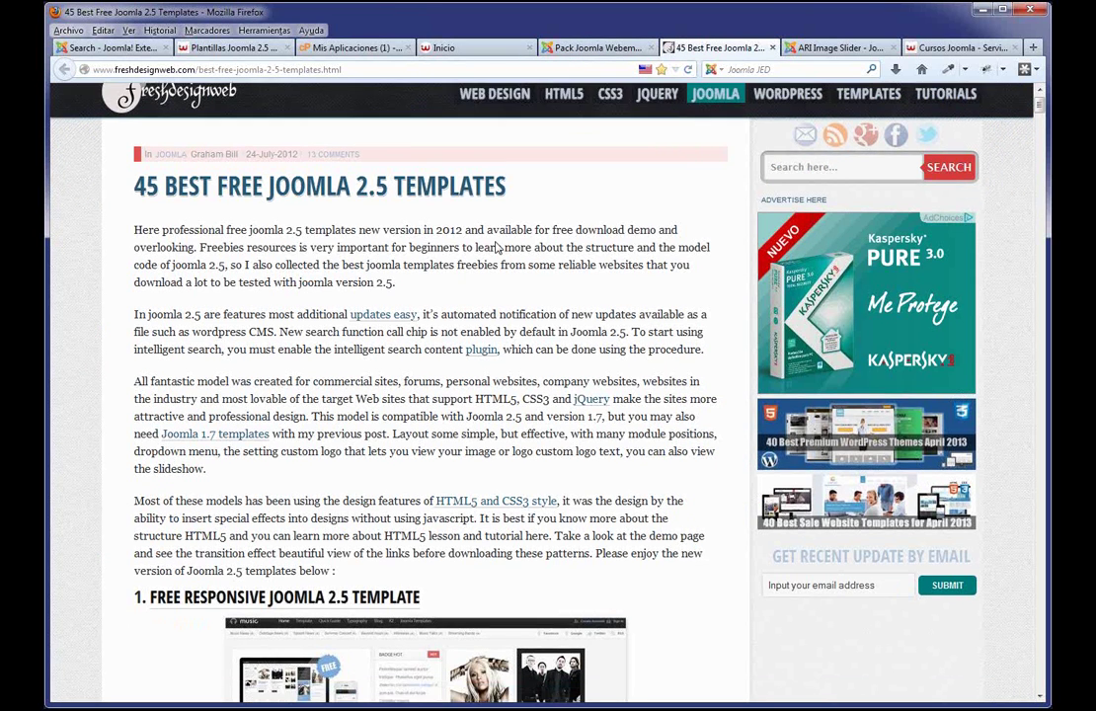
scroll(483, 342, down, 5)
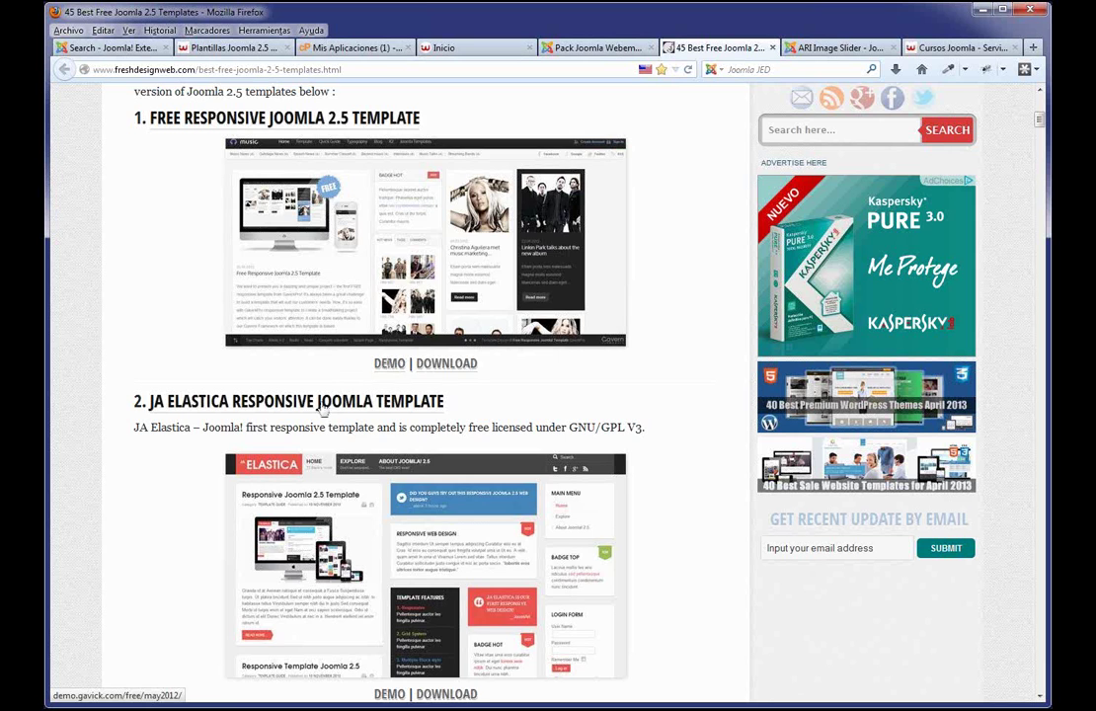
scroll(391, 280, down, 5)
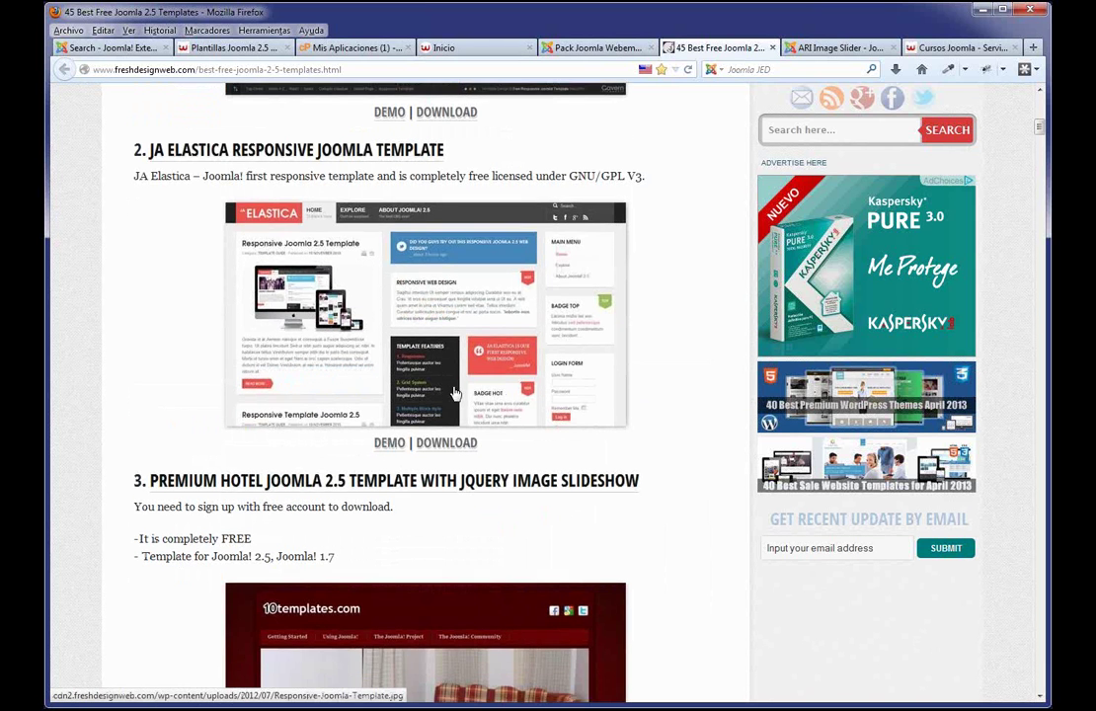
scroll(452, 395, down, 5)
scroll(451, 413, down, 5)
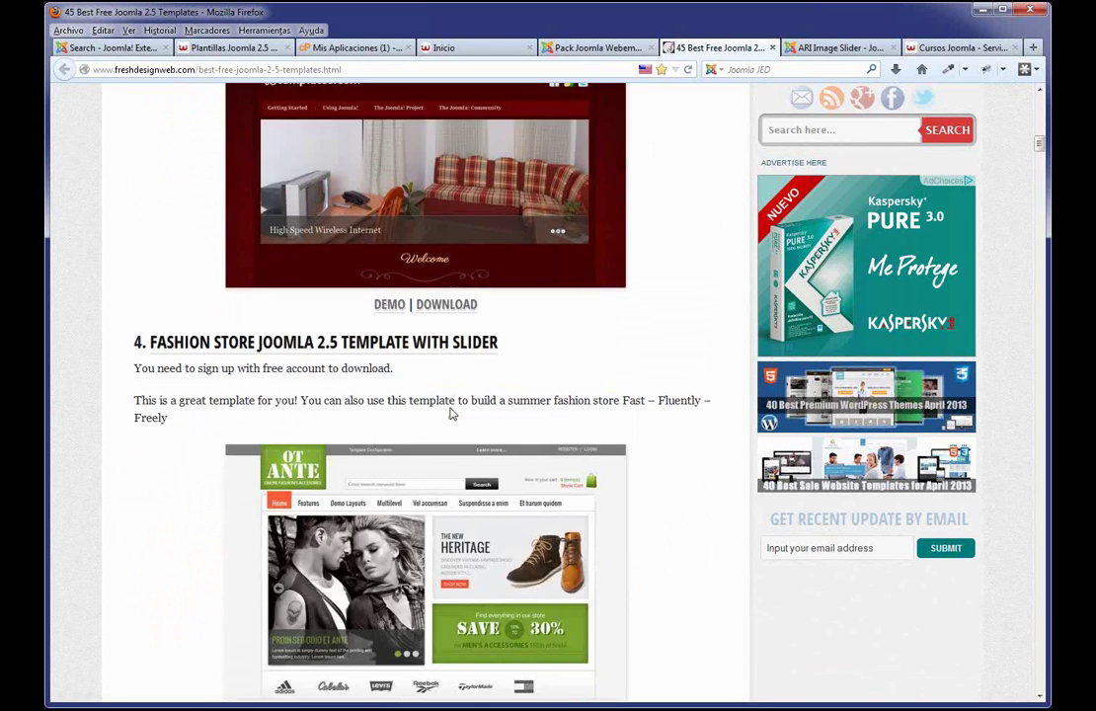
scroll(452, 415, down, 2)
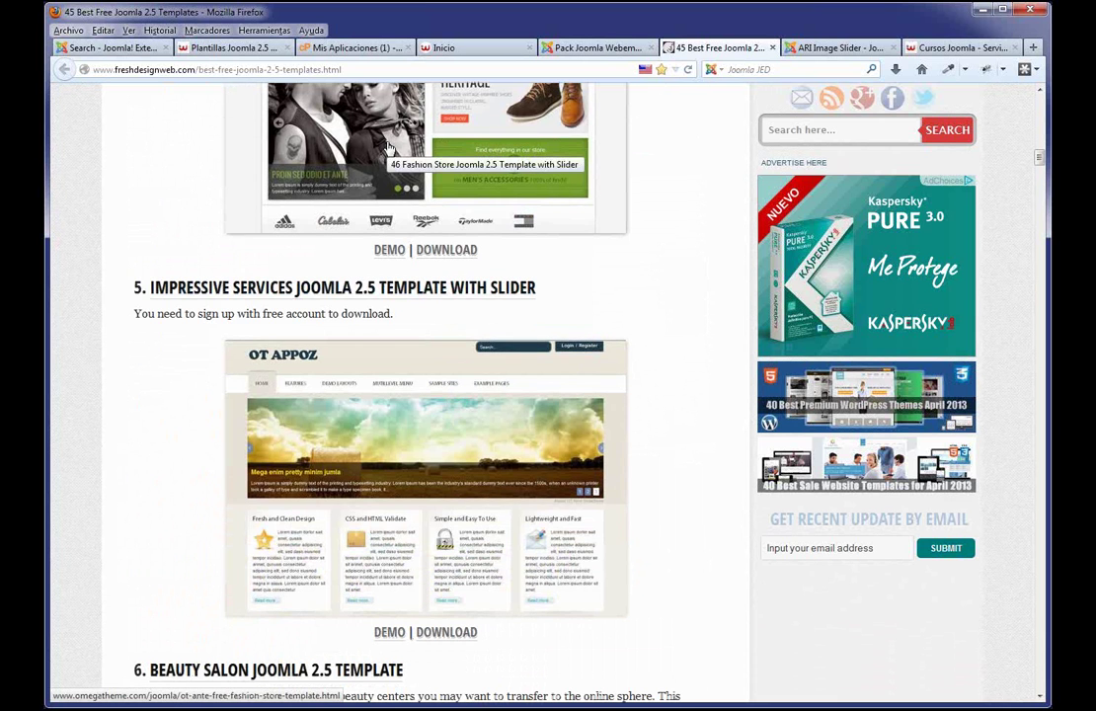
scroll(354, 259, down, 5)
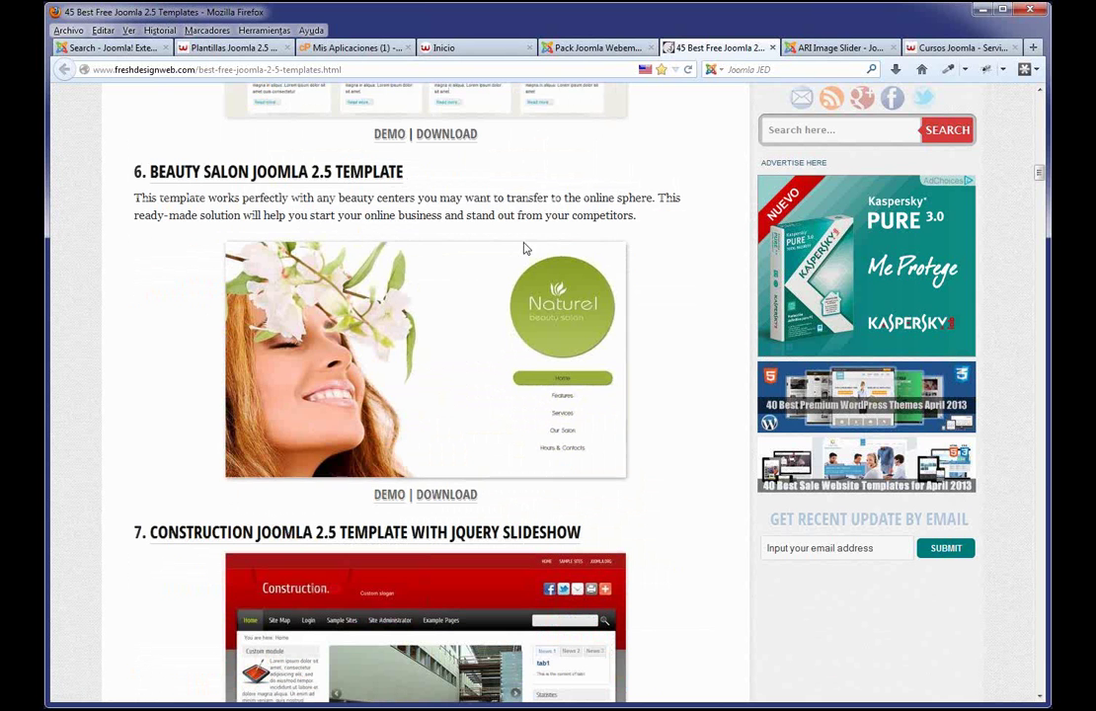
scroll(532, 271, up, 13)
scroll(551, 321, up, 12)
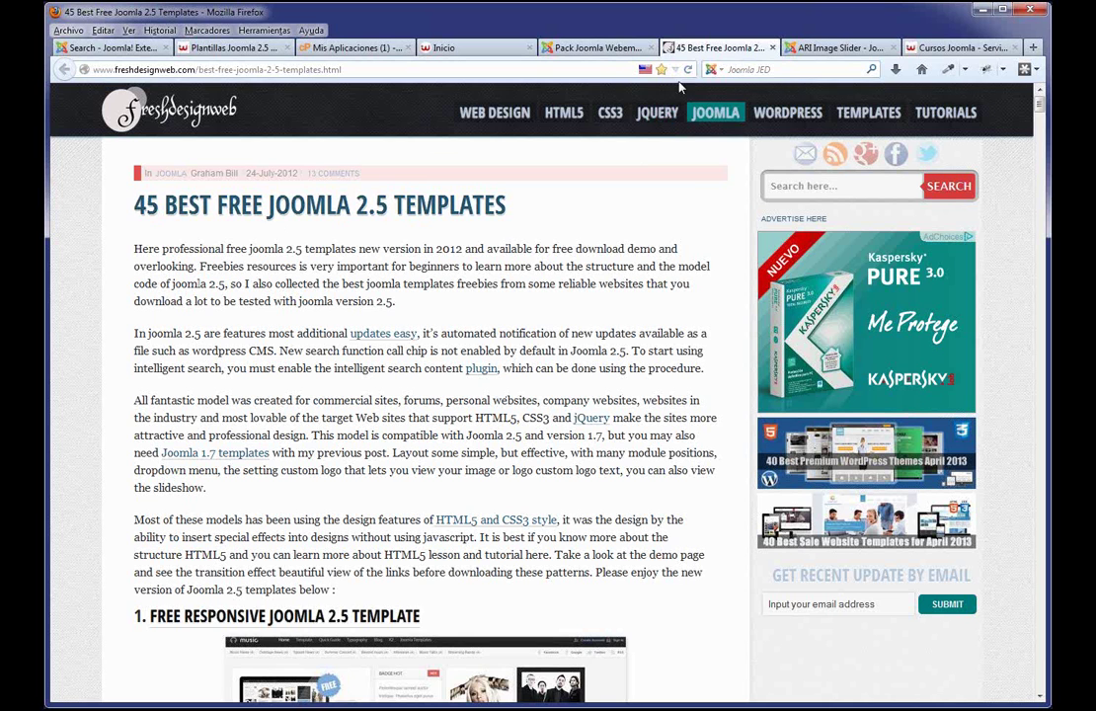
click(774, 47)
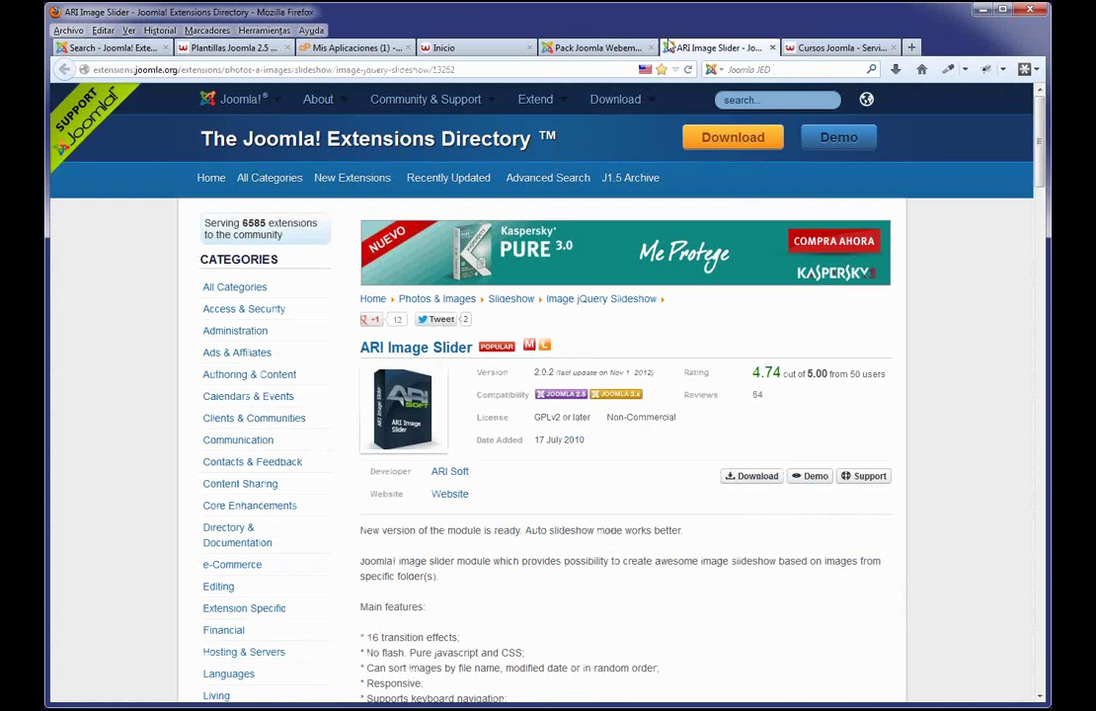
- Filter the template styles to the Sitio location and set Atomic - Predeterminada as the default style
click(592, 48)
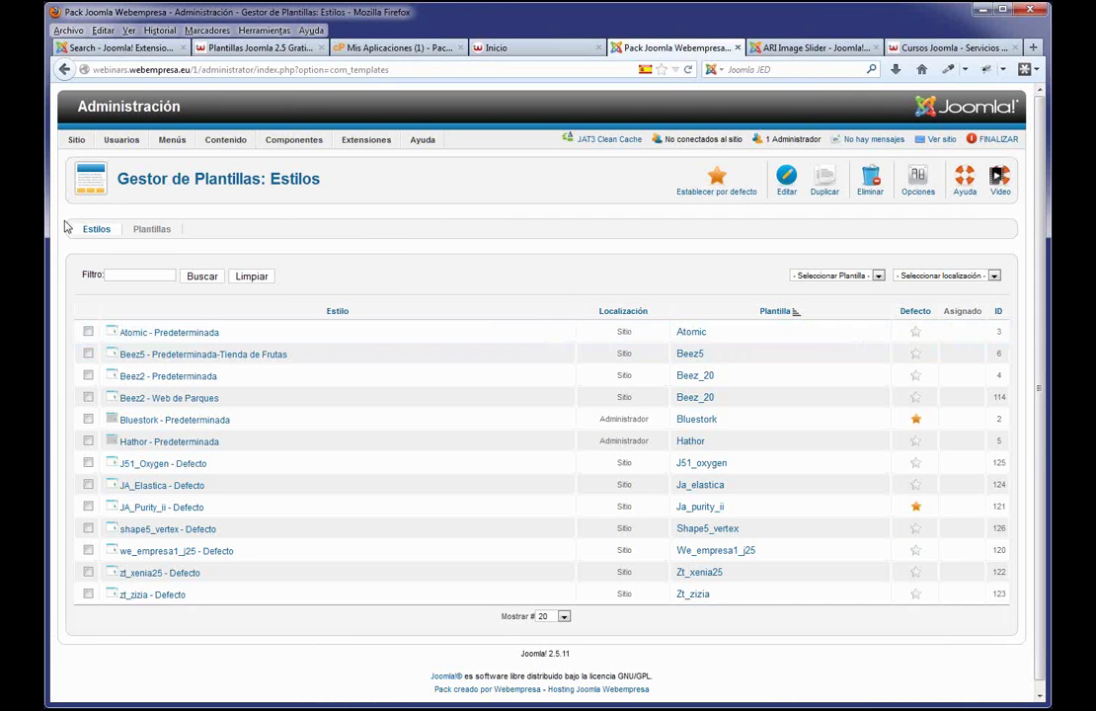
click(994, 275)
click(966, 298)
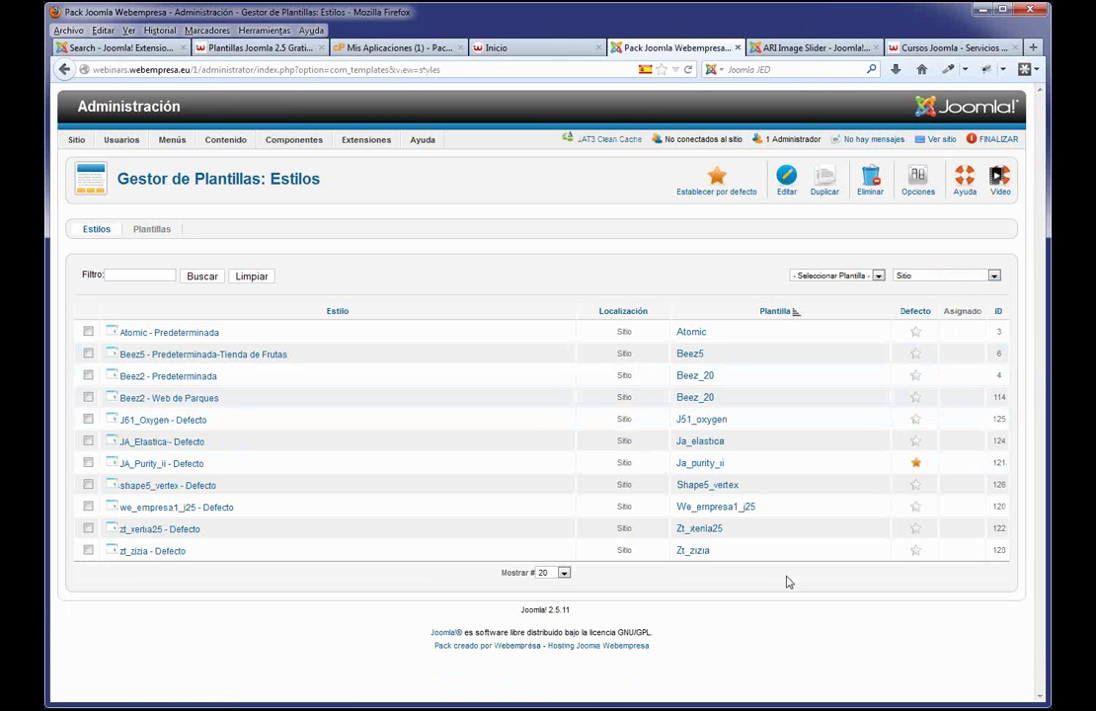
click(916, 335)
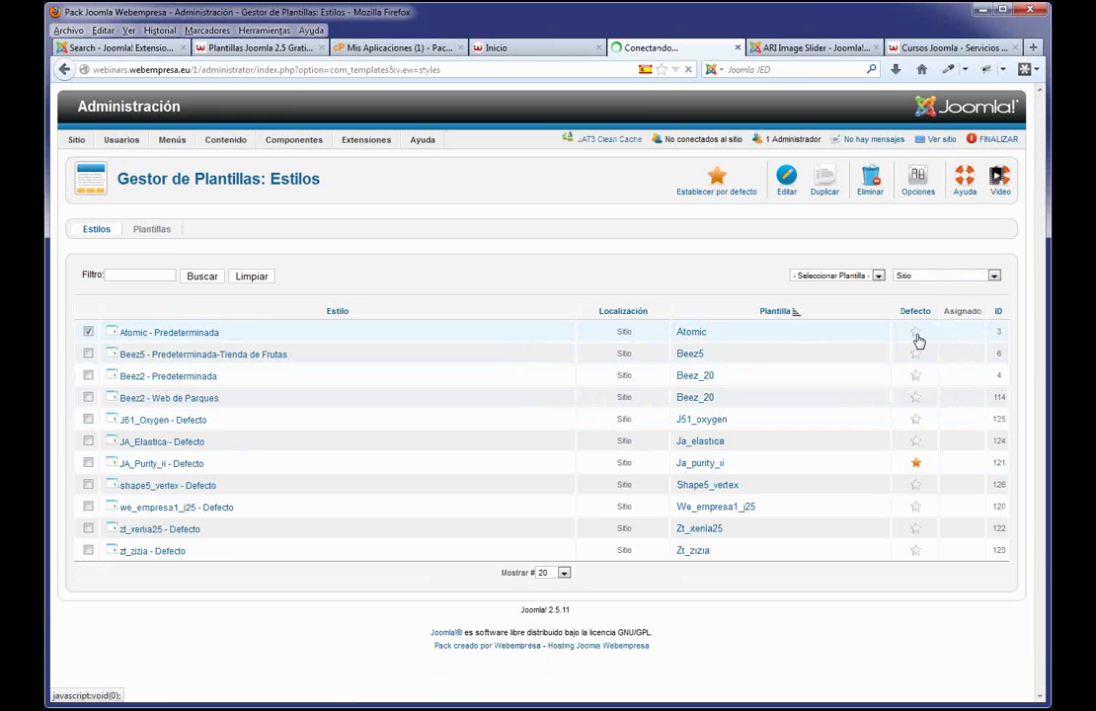
- Reload the site's home page and examine the article, footer and main menu in the Atomic template
click(503, 49)
key(F5)
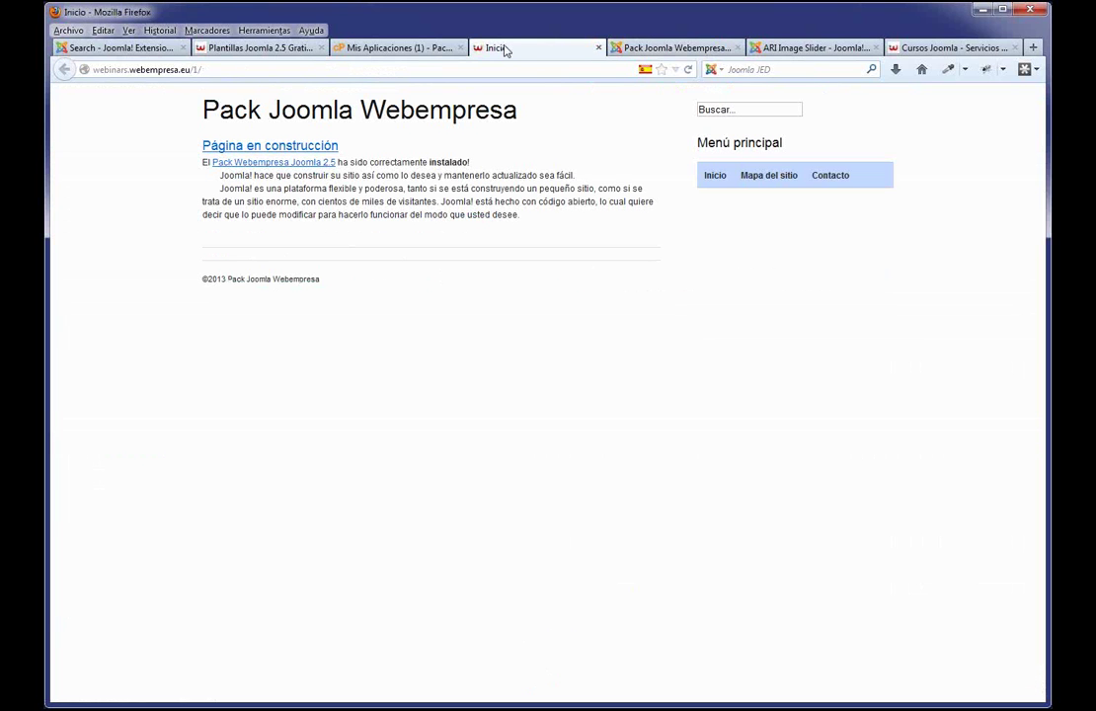
drag(548, 235, 207, 146)
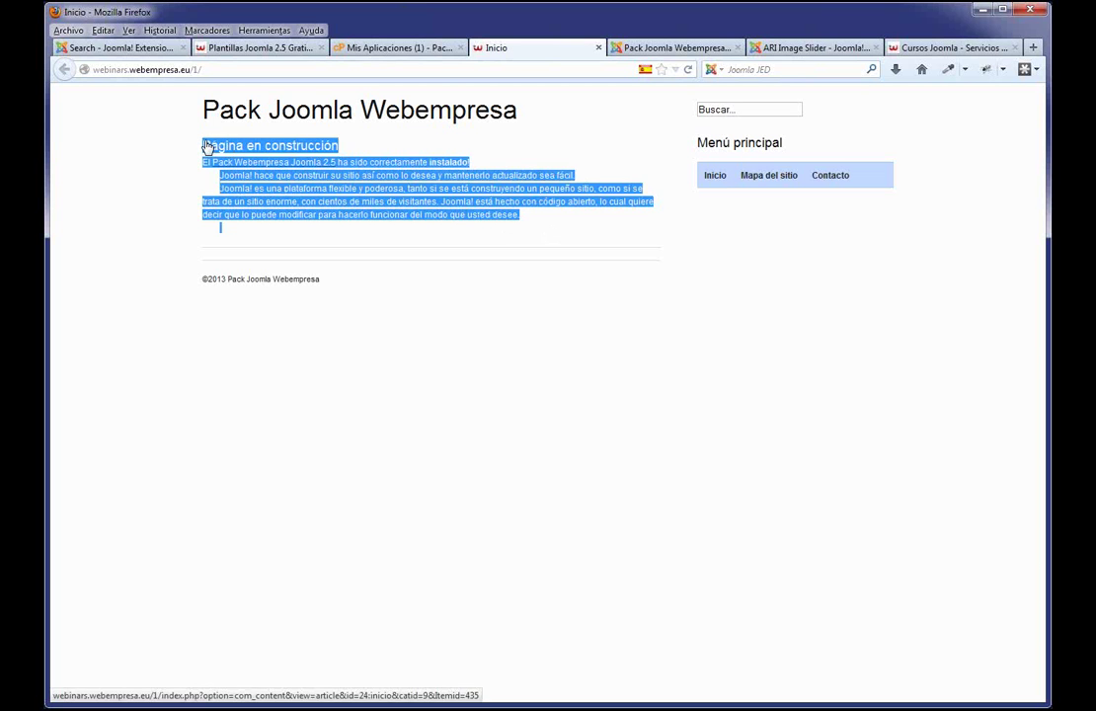
drag(321, 280, 780, 148)
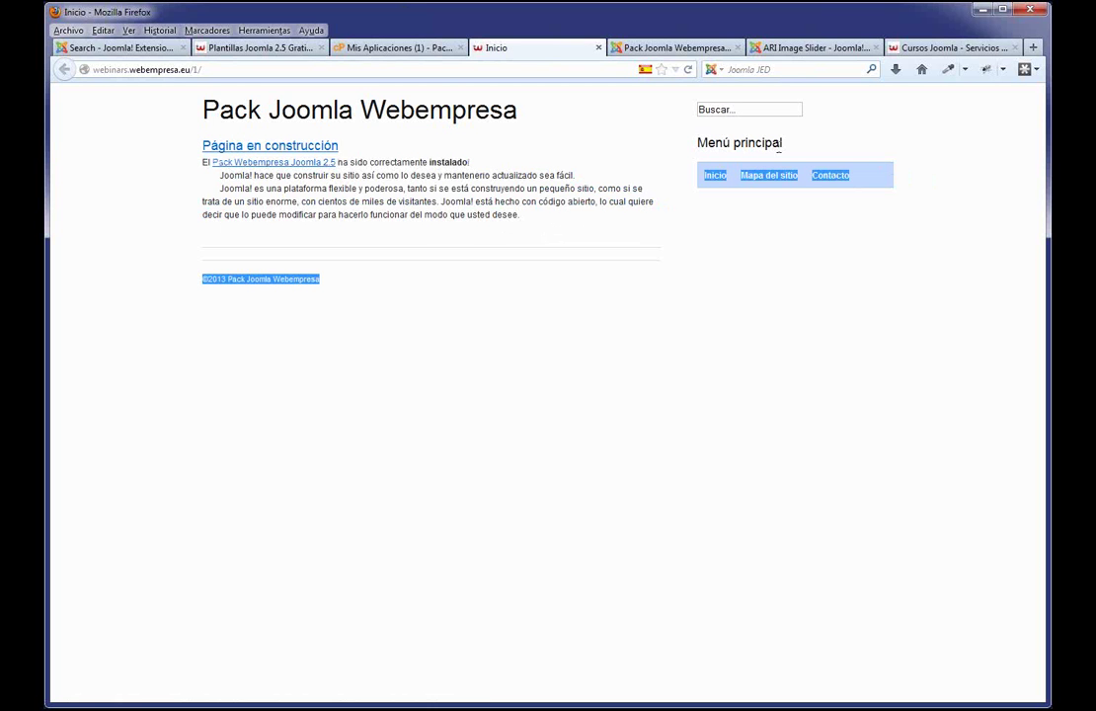
click(873, 105)
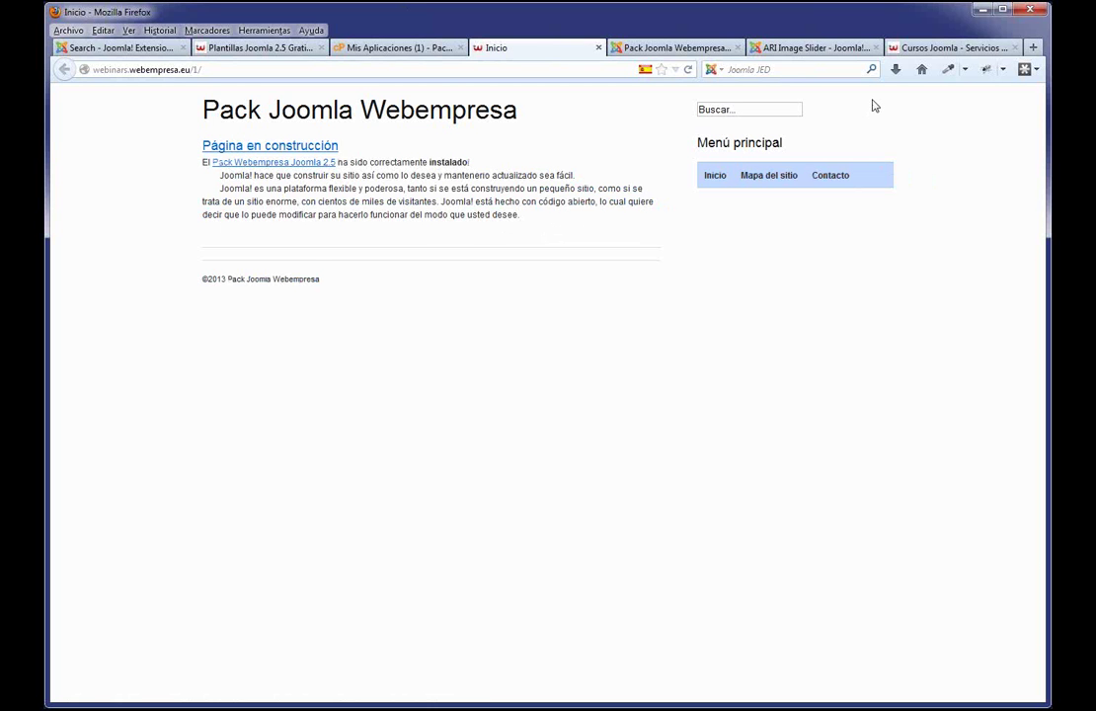
- Set Beez5 - Predeterminada-Tienda de Frutas as the default style and reload the site's home page
click(669, 50)
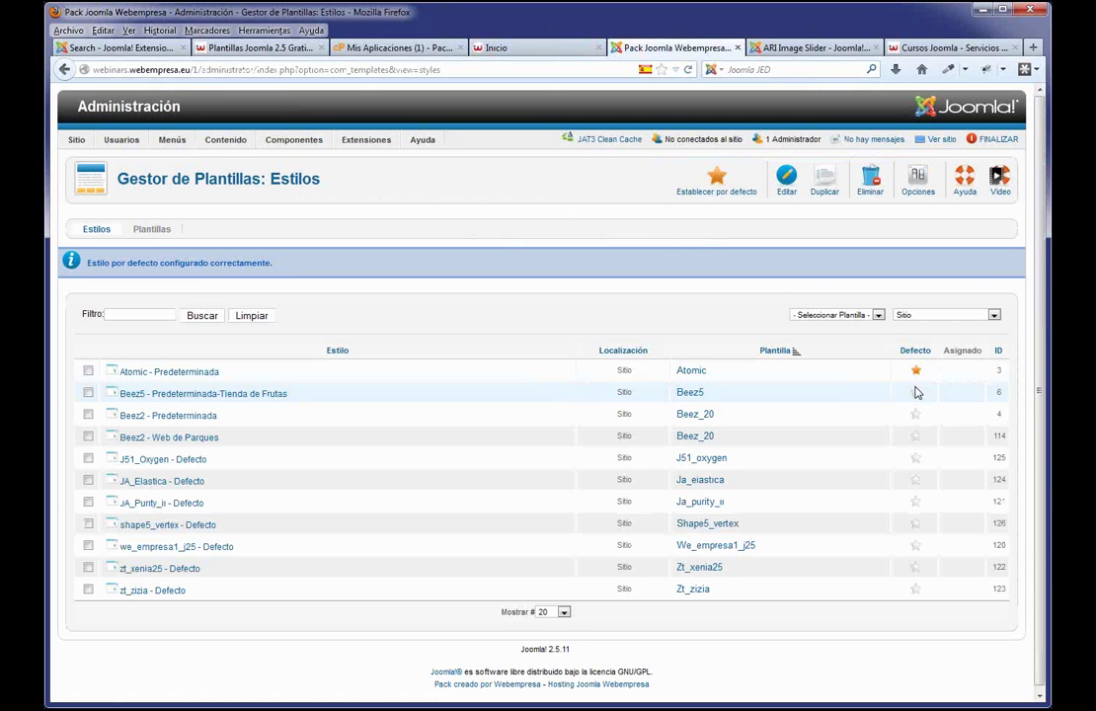
click(916, 394)
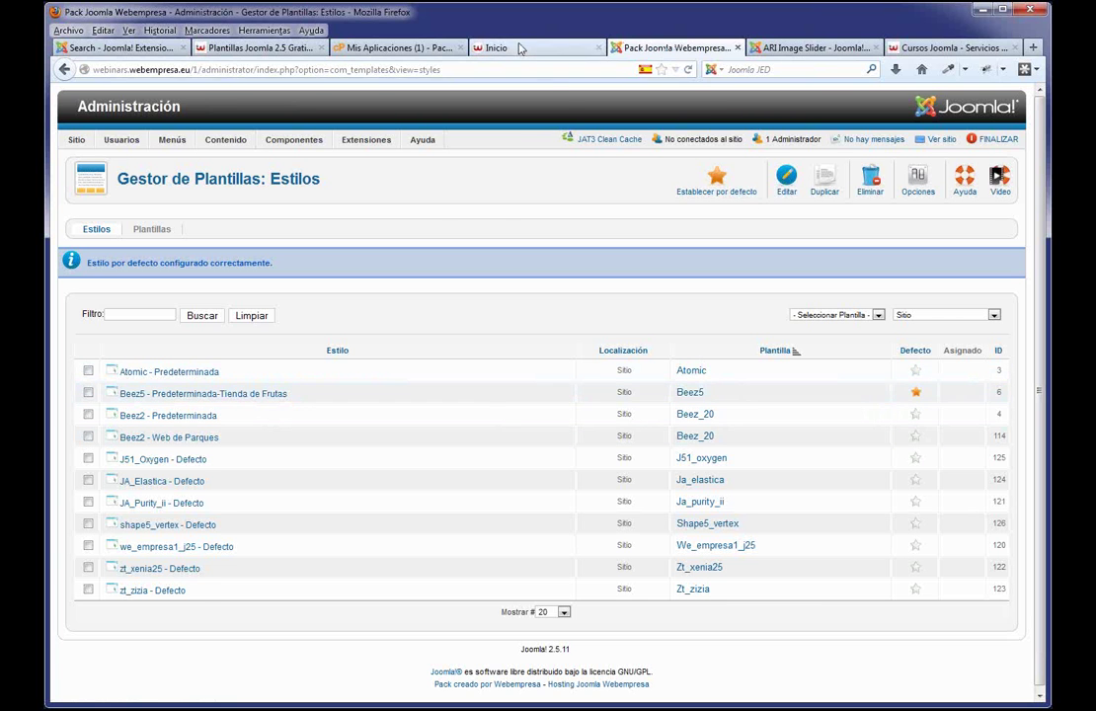
click(518, 48)
key(F5)
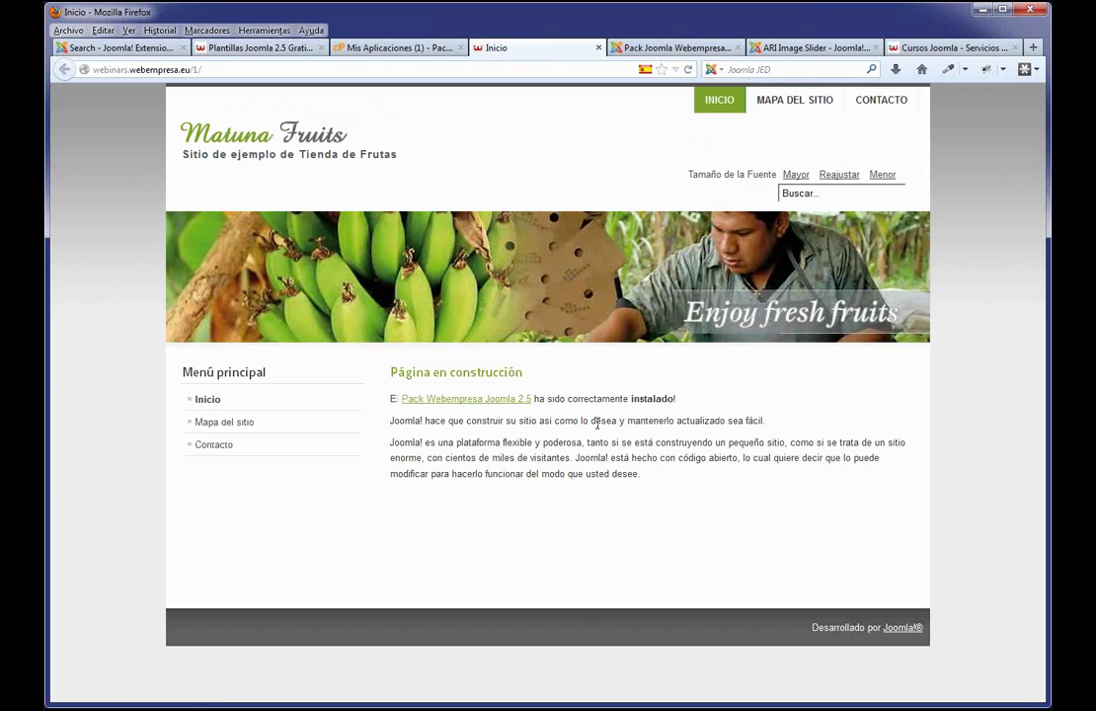
- Set J51_Oxygen - Defecto as the default style and reload the site's home page
click(676, 49)
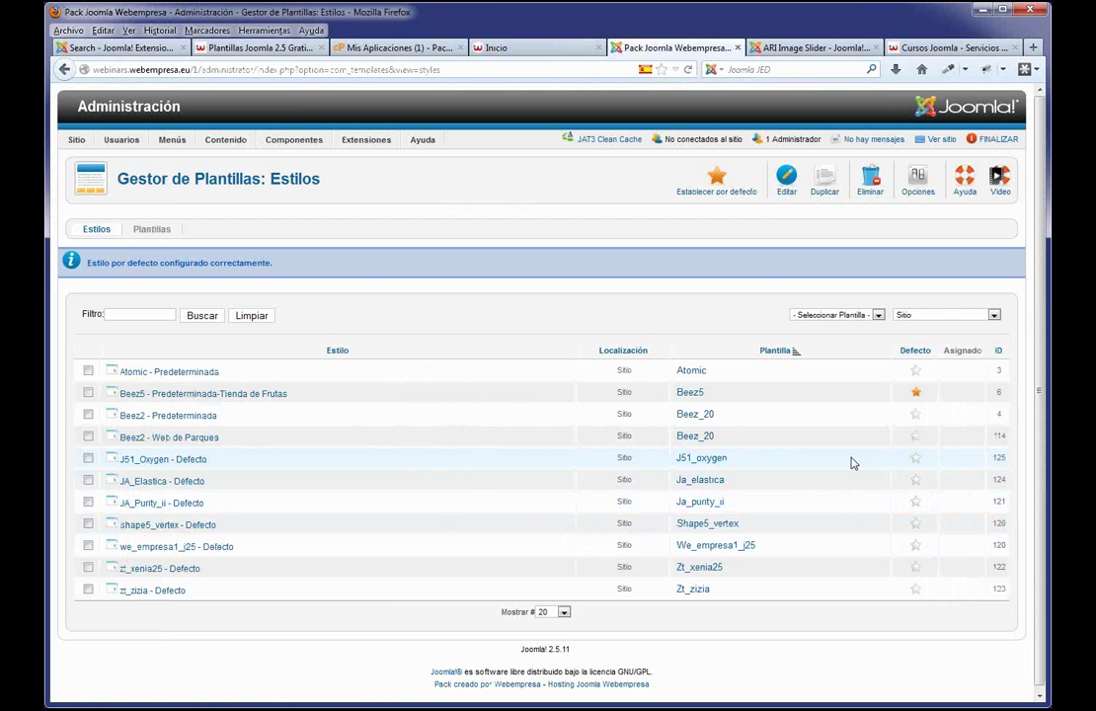
click(912, 463)
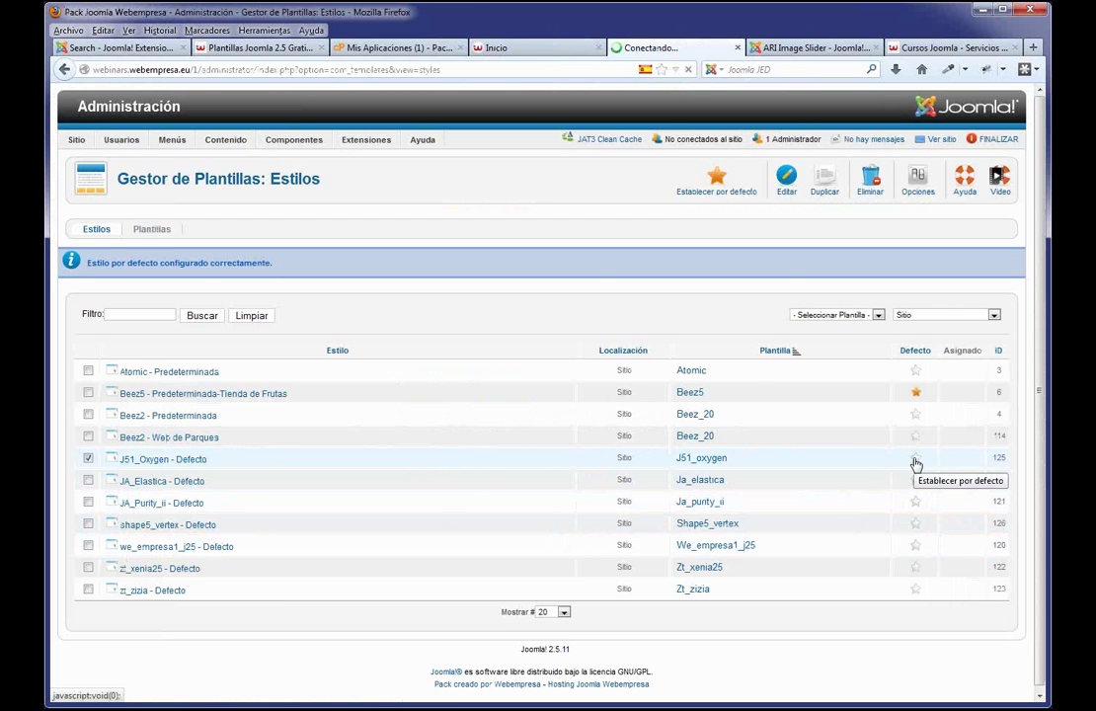
click(525, 49)
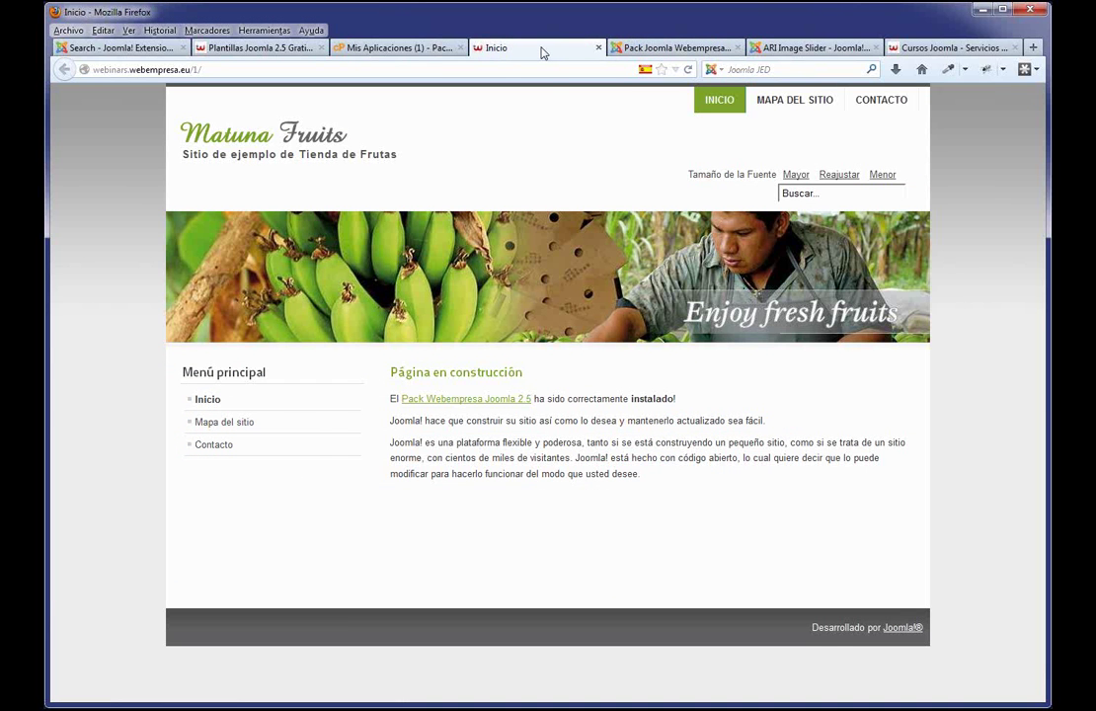
key(F5)
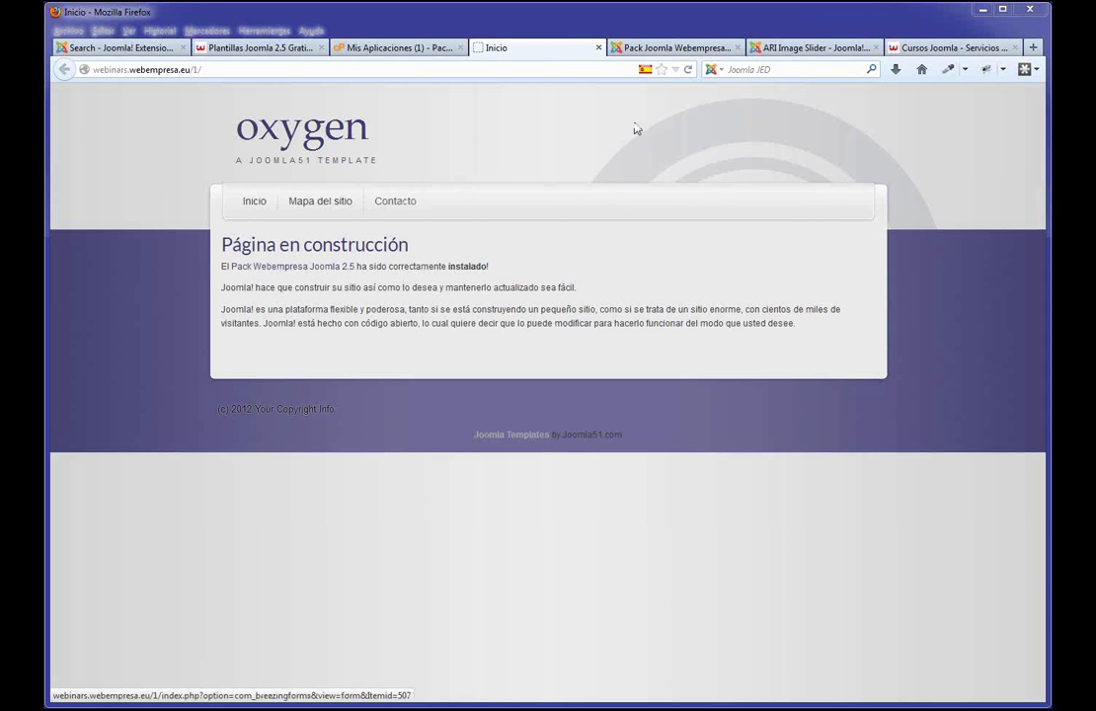
- Unpublish the Mapa del sitio item of the Menu Principal and reload the site's home page
click(654, 48)
mouse_move(170, 140)
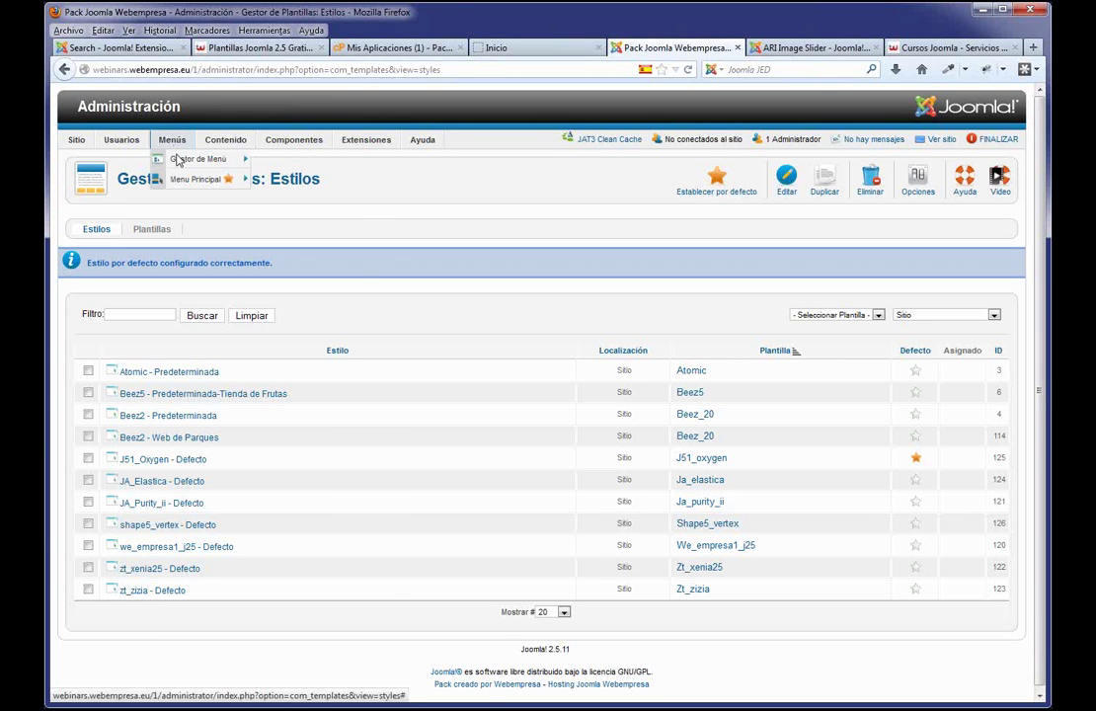
click(182, 180)
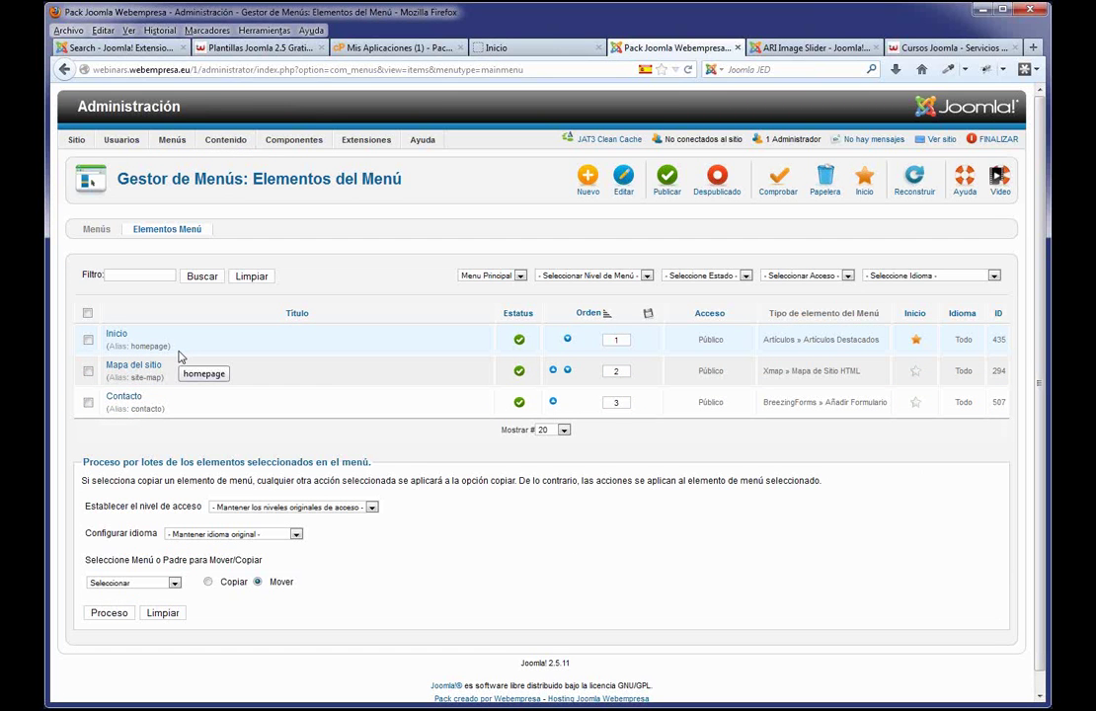
click(519, 374)
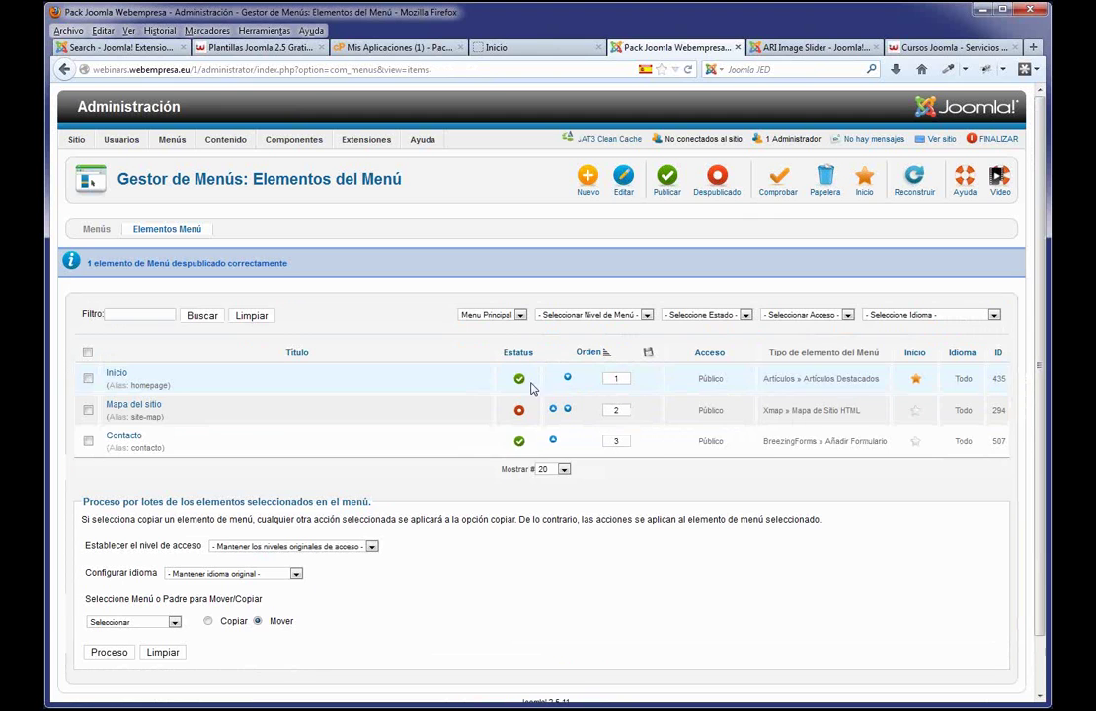
click(514, 49)
key(F5)
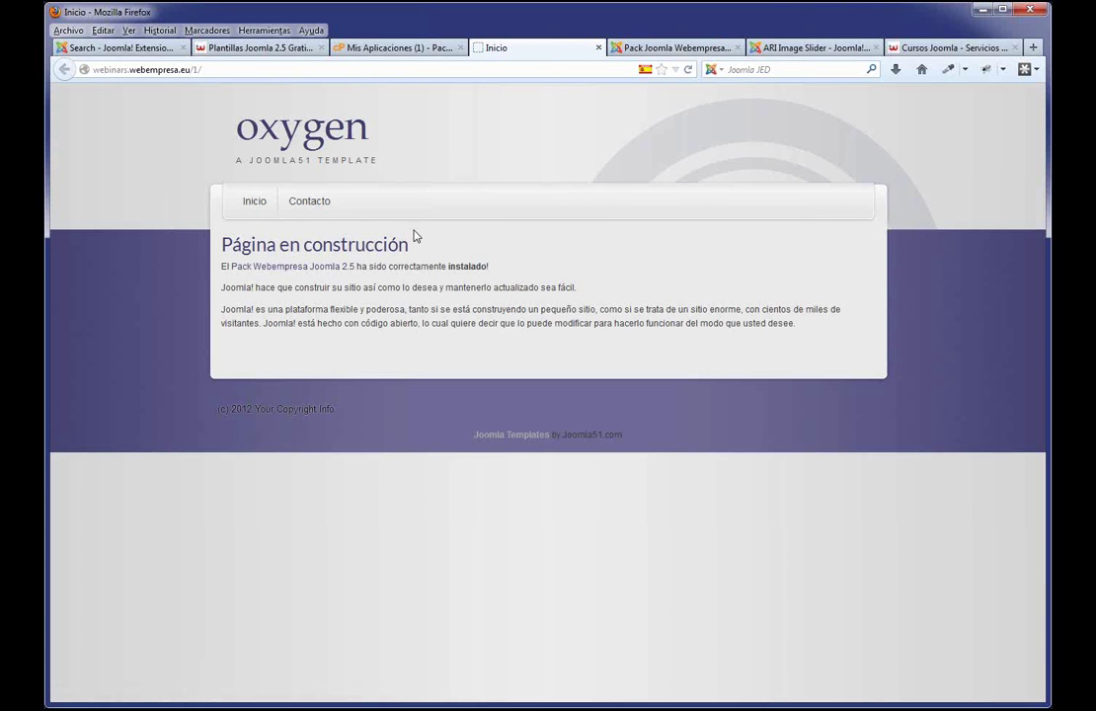
click(637, 49)
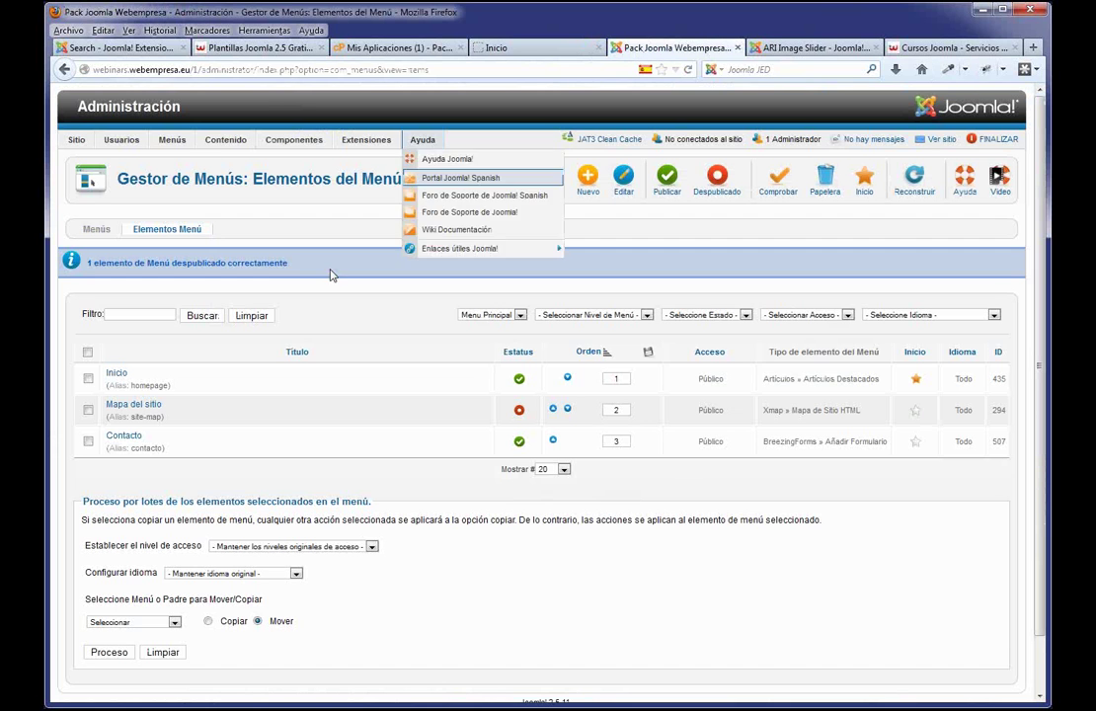
click(88, 411)
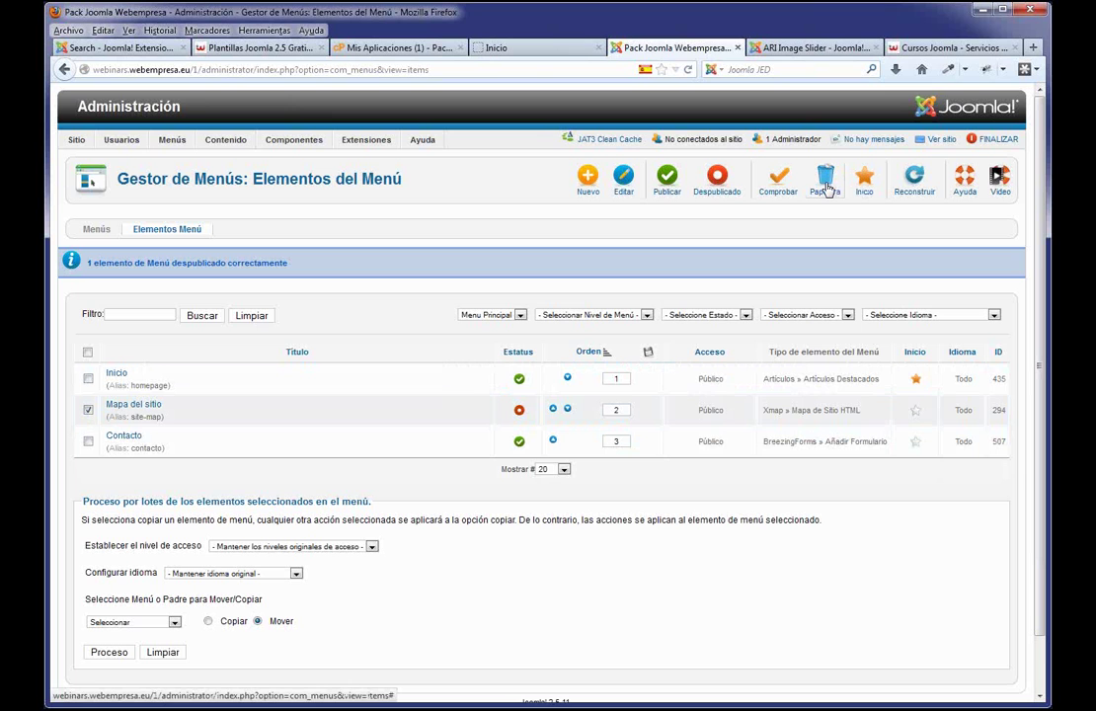
click(88, 411)
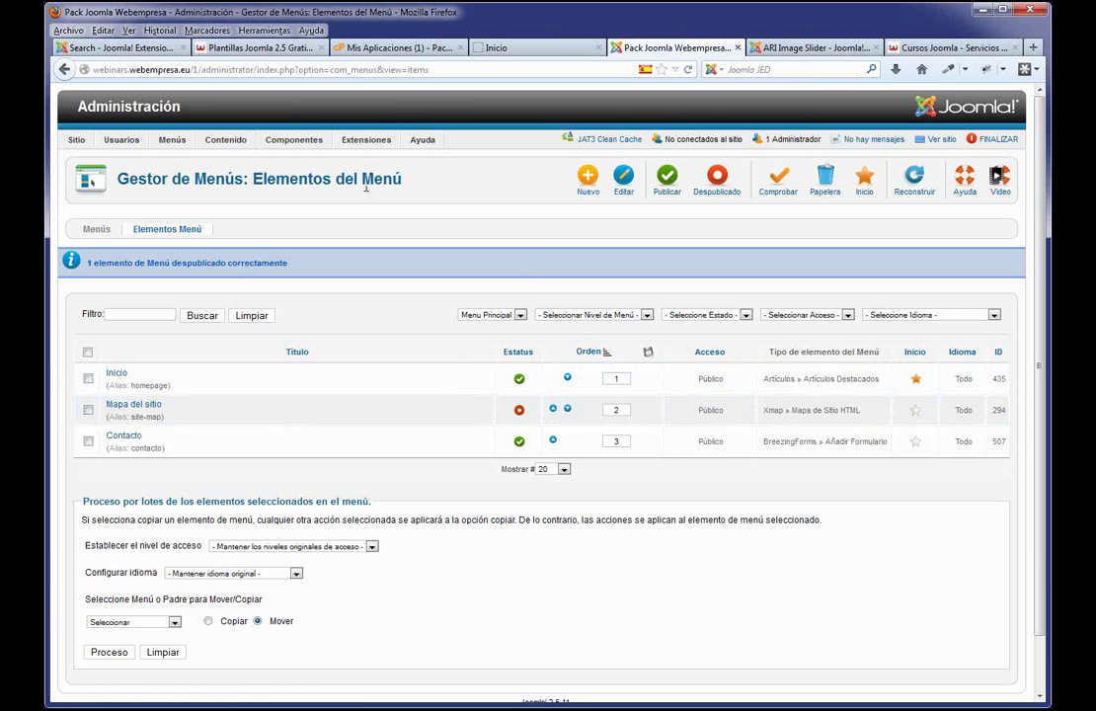
click(521, 49)
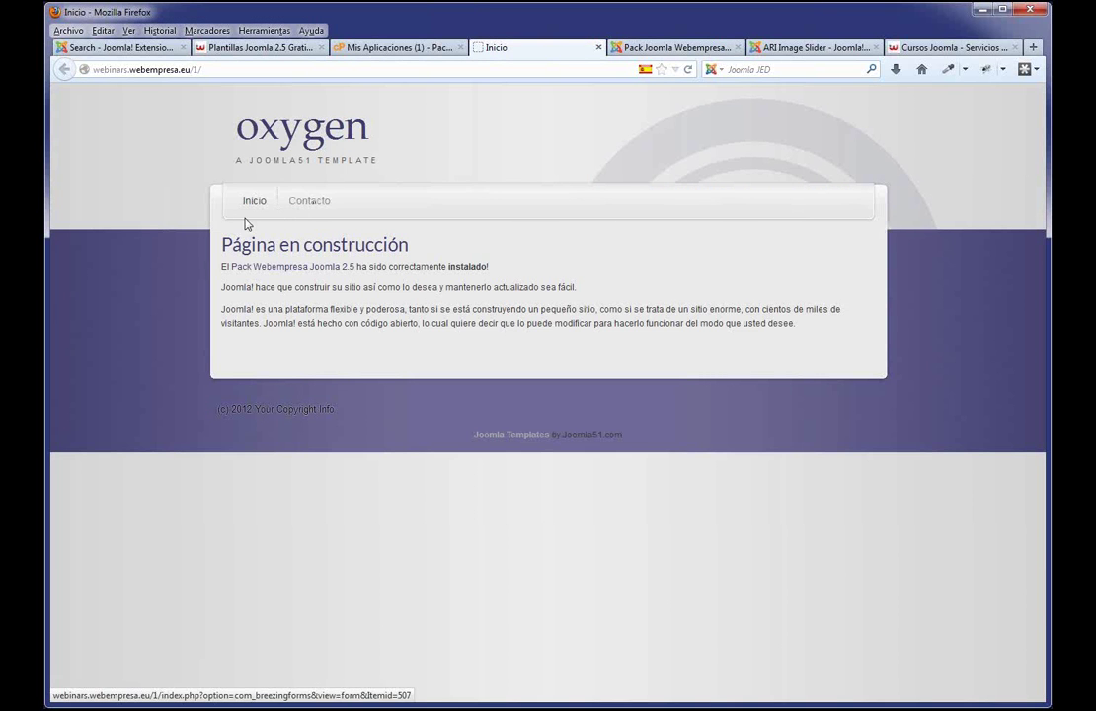
- Open the "Página en construcción" article from the article manager, close it, and compare it with the site's home page
click(642, 47)
mouse_move(225, 142)
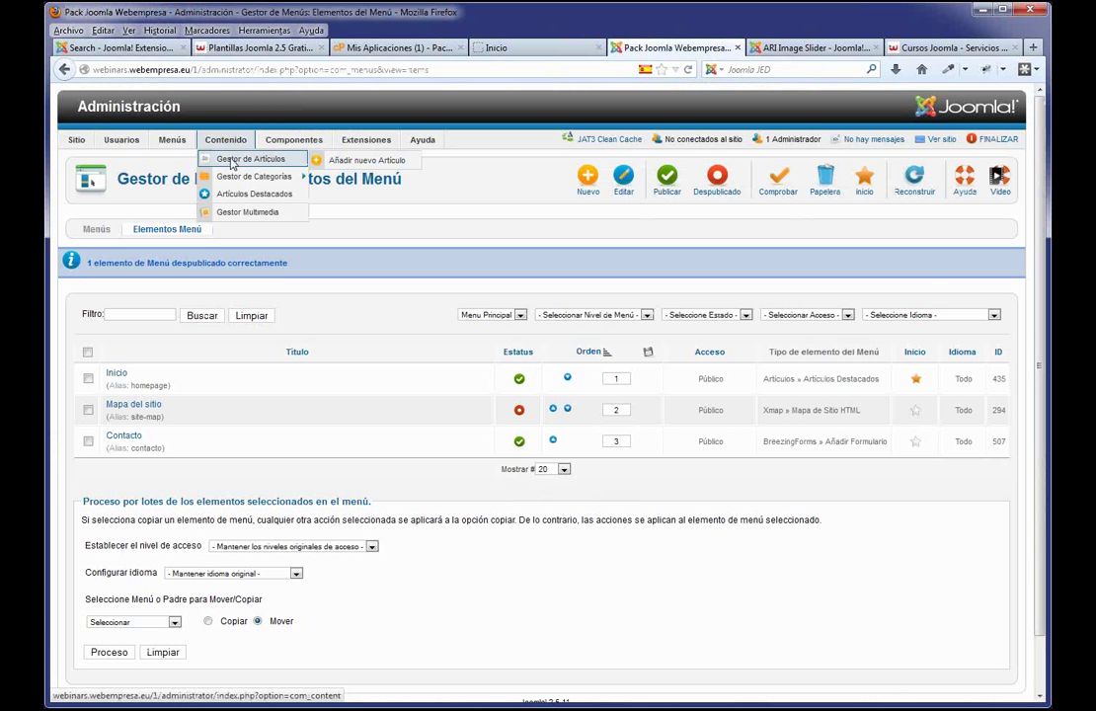
click(233, 162)
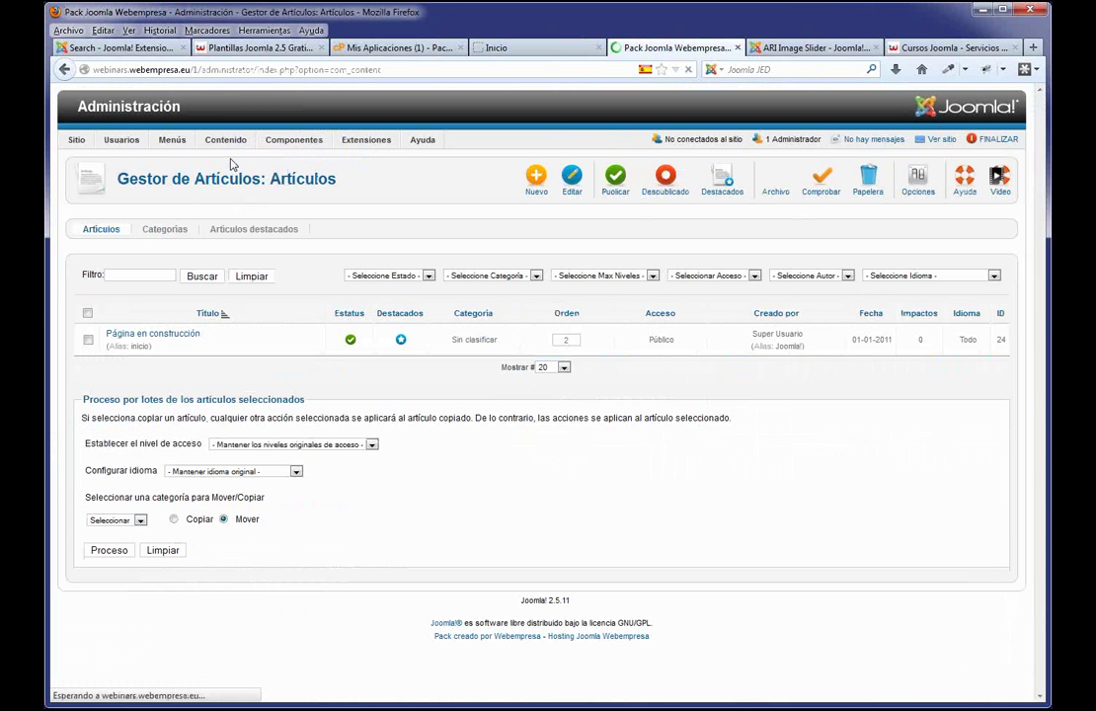
click(161, 337)
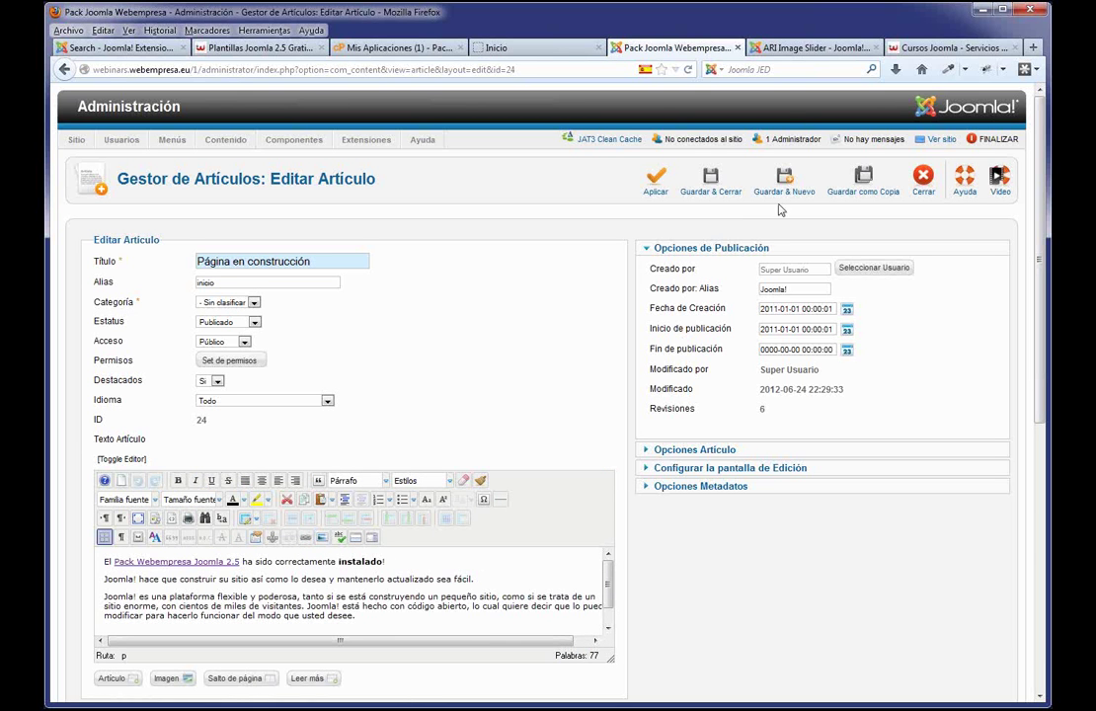
click(923, 190)
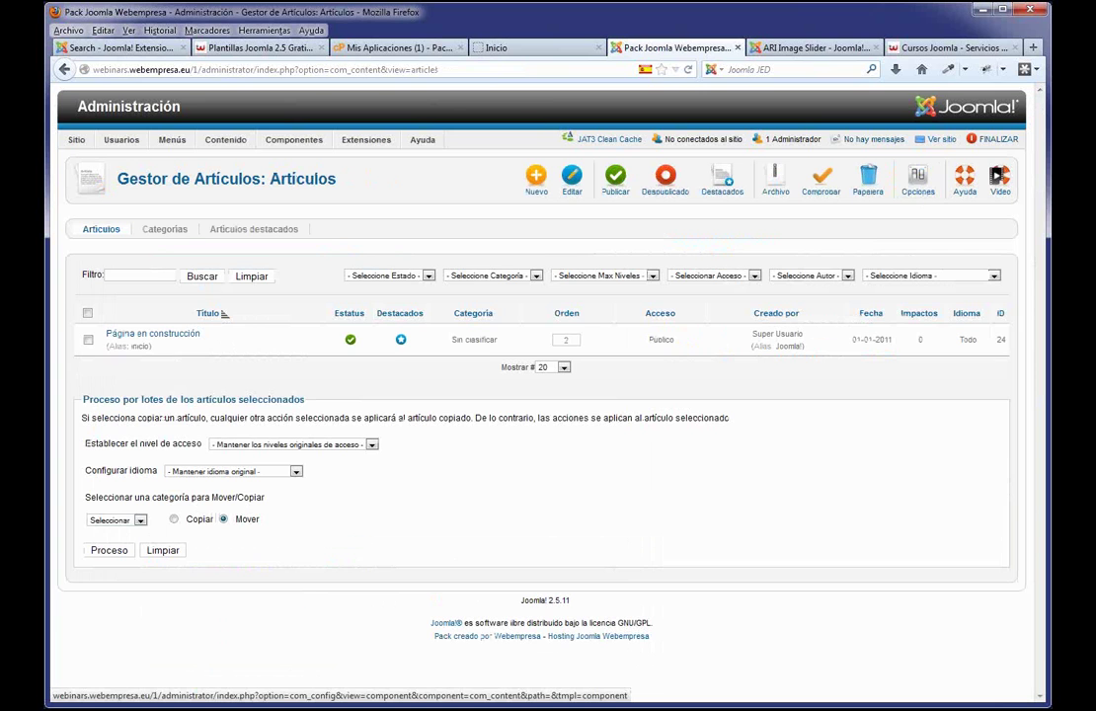
click(454, 47)
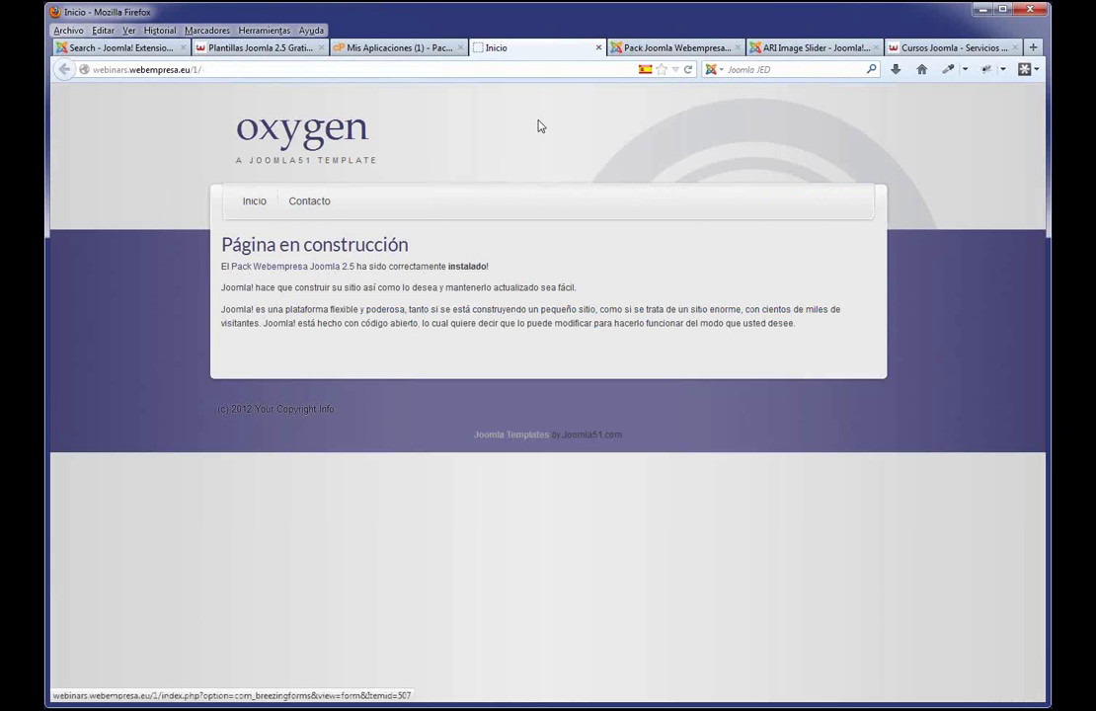
click(648, 50)
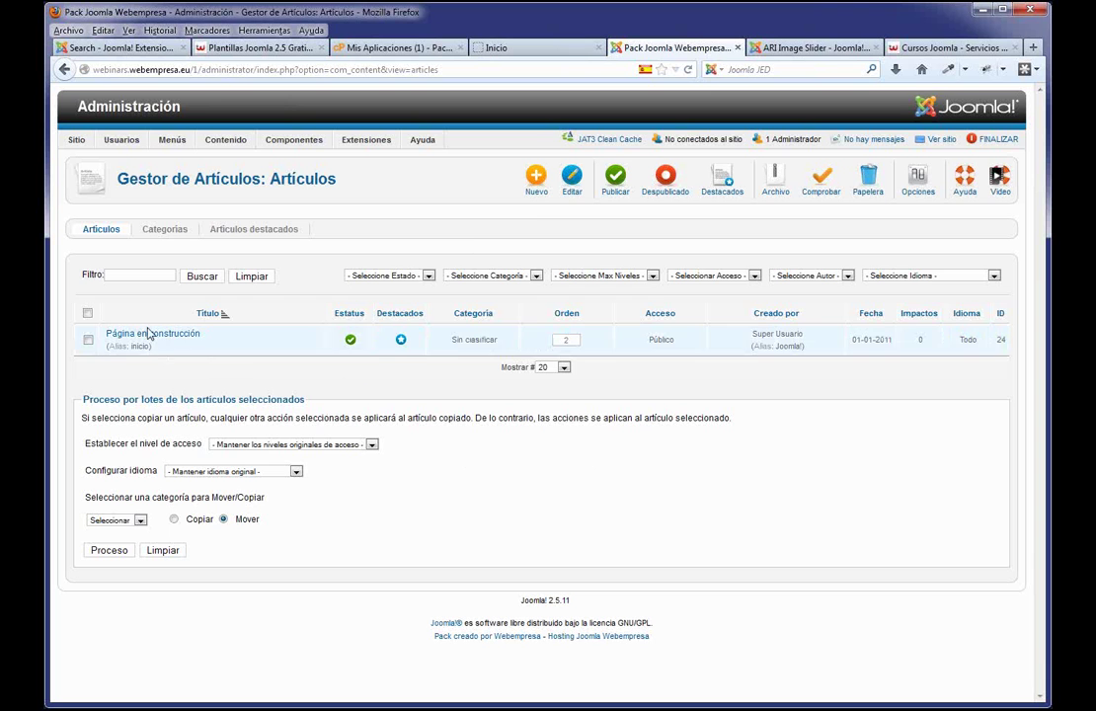
- Create an article titled "Nosotros" with the copied placeholder text as its body, then save and close it
click(535, 185)
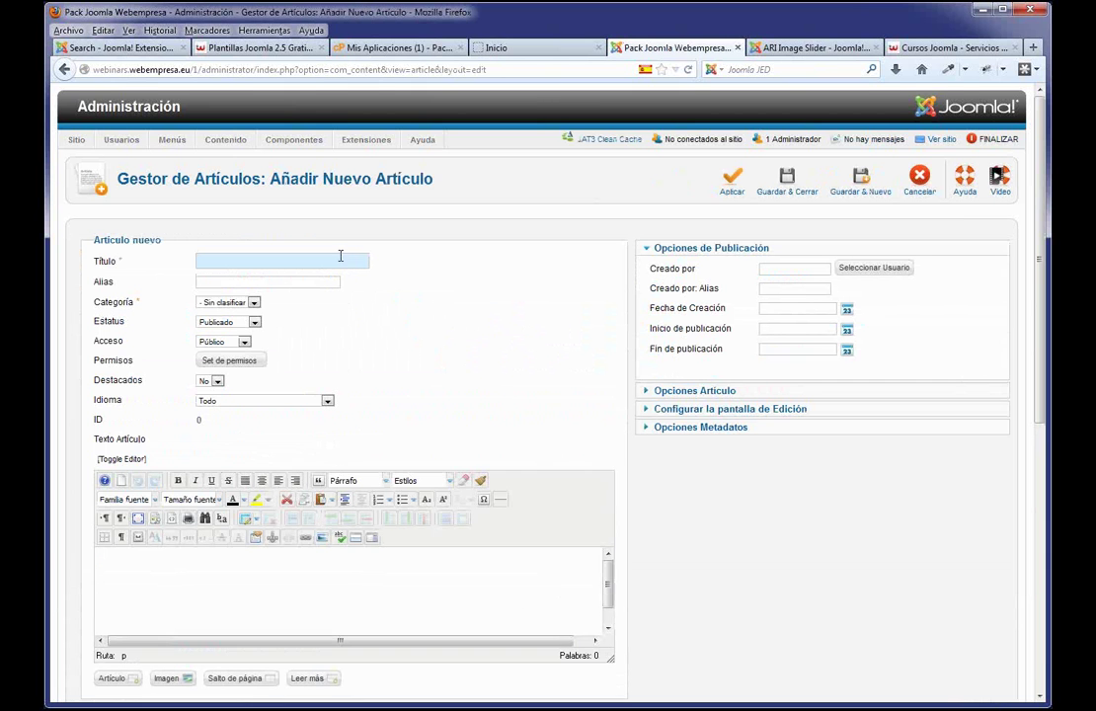
text(No)
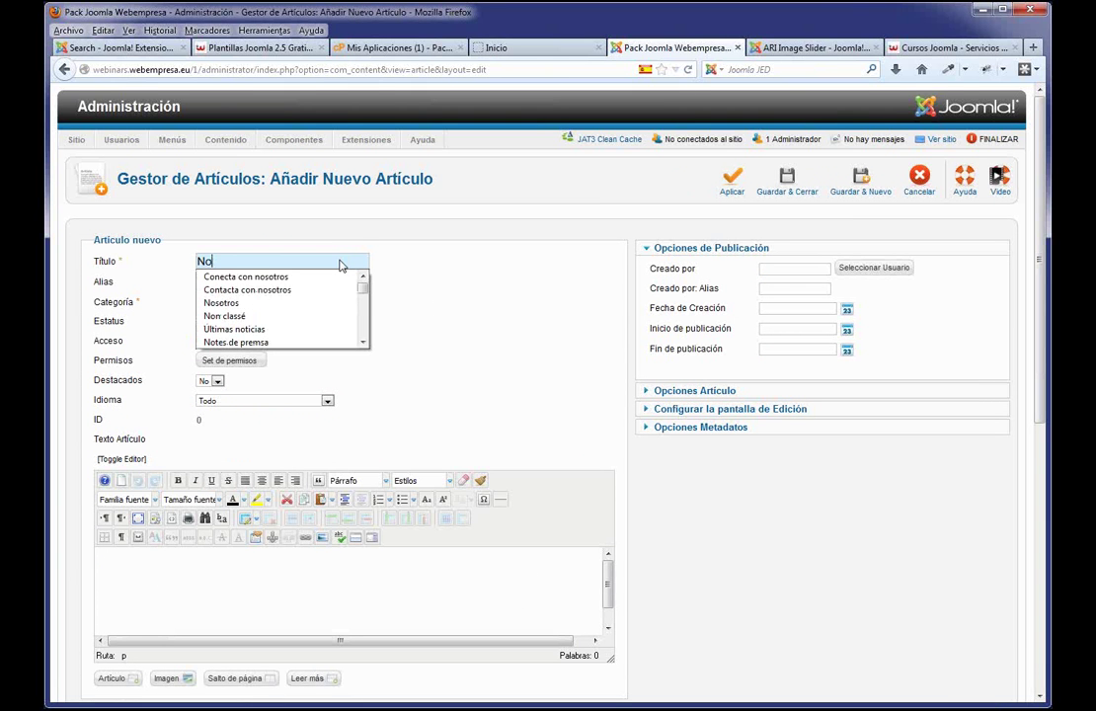
click(301, 303)
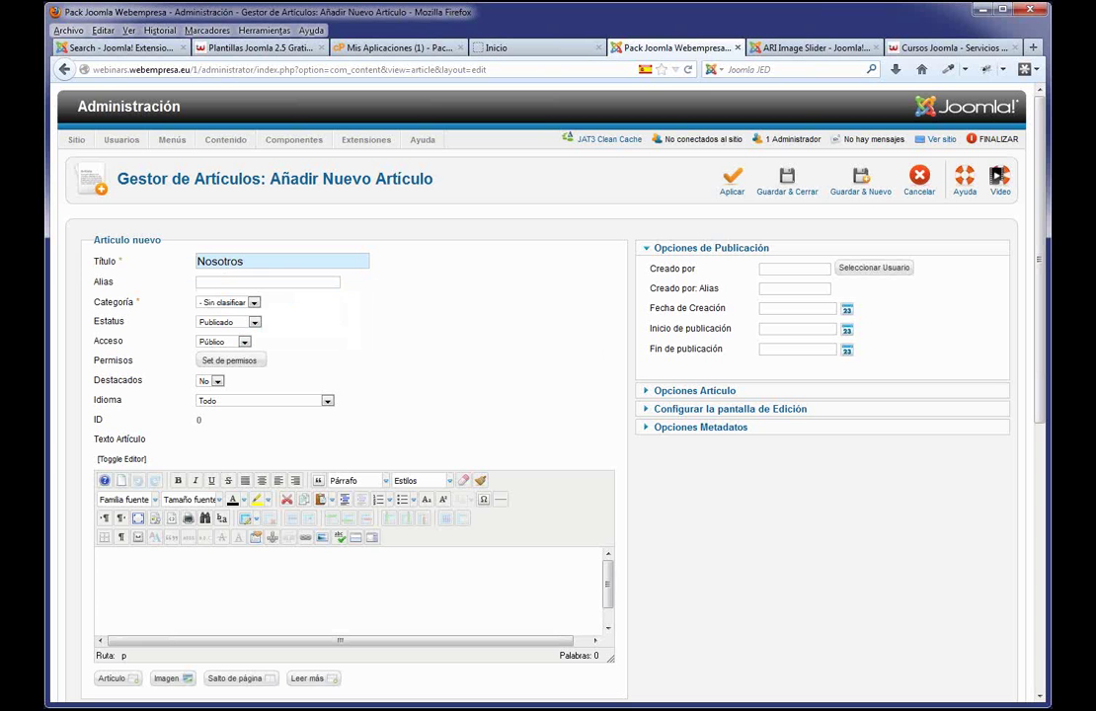
key(ctrl+v)
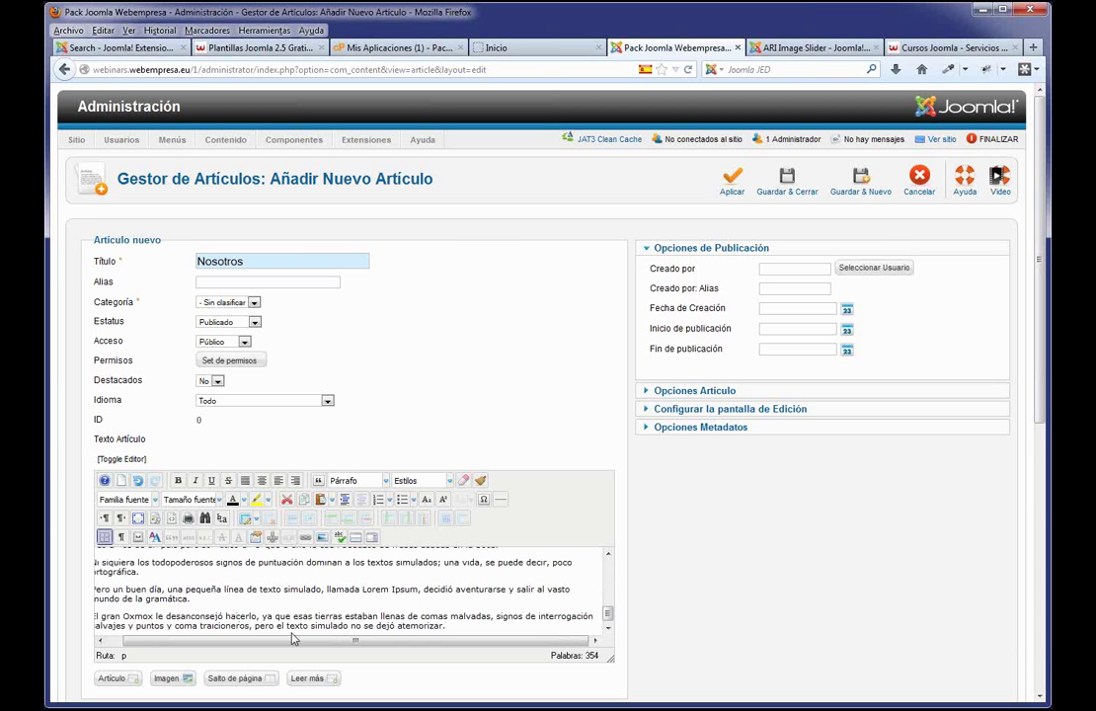
scroll(267, 586, up, 6)
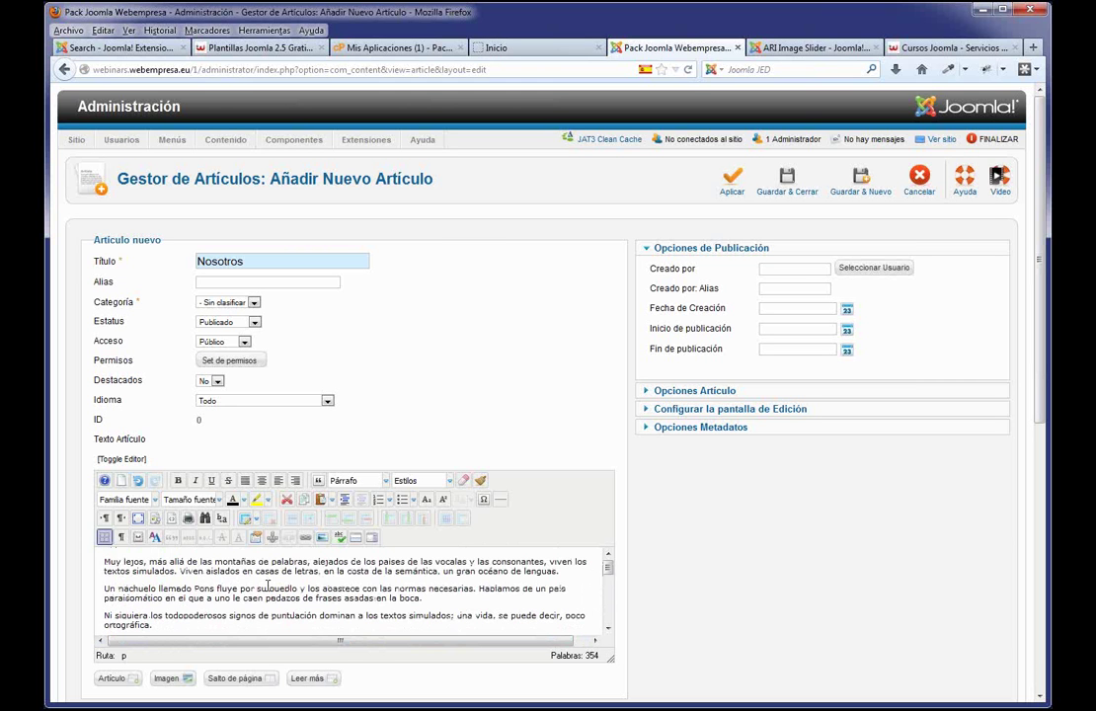
click(787, 184)
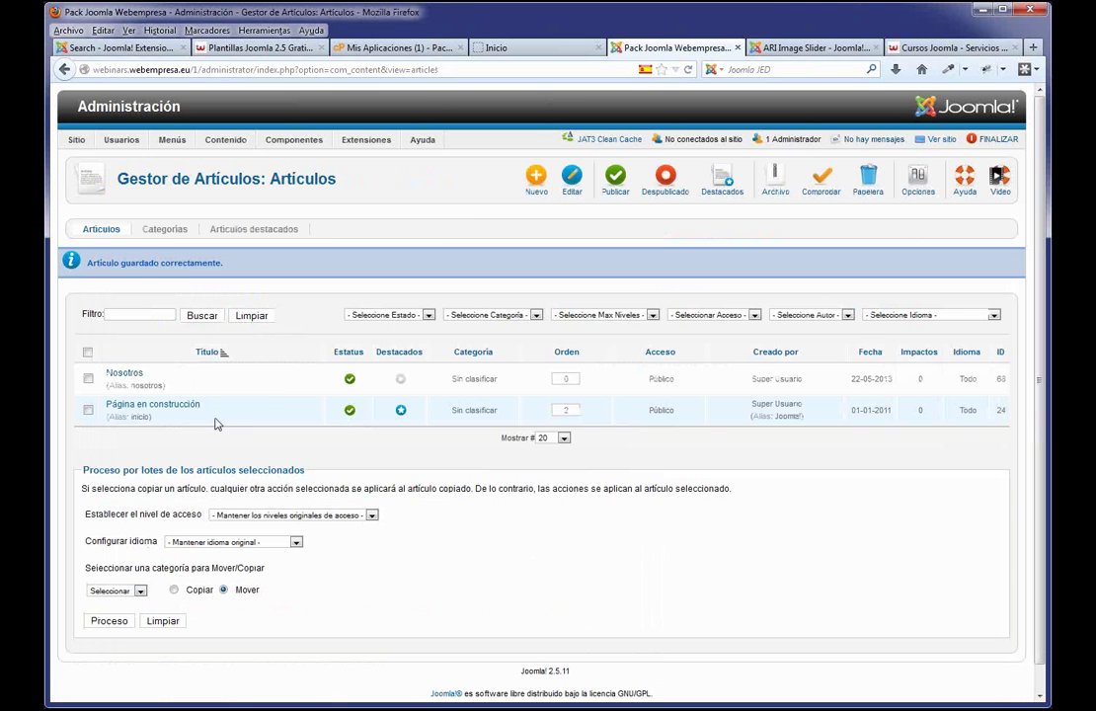
- Create an article titled "Servicios" with the copied placeholder text as its body, then save and close it
click(535, 185)
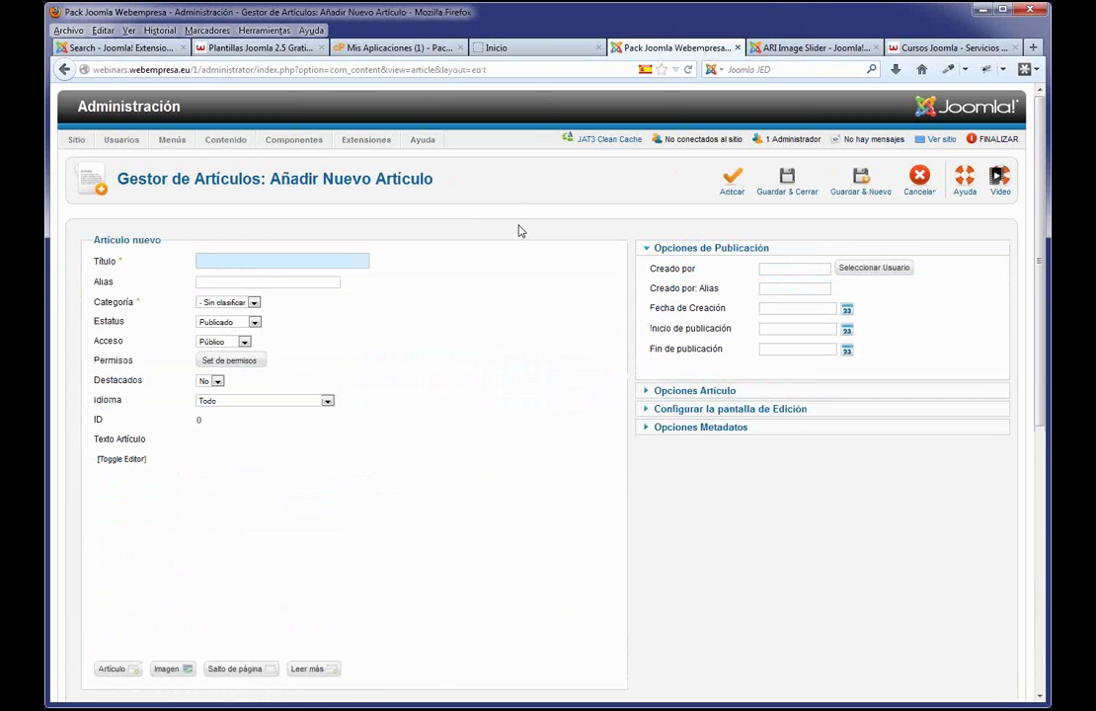
click(303, 259)
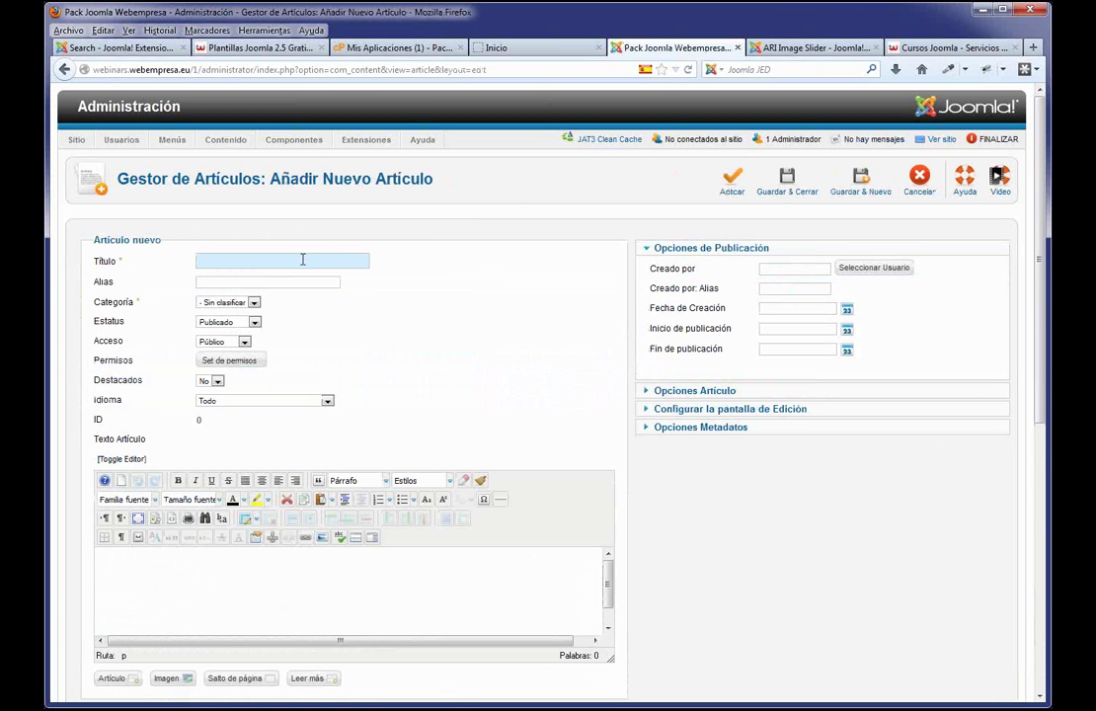
text(Ser)
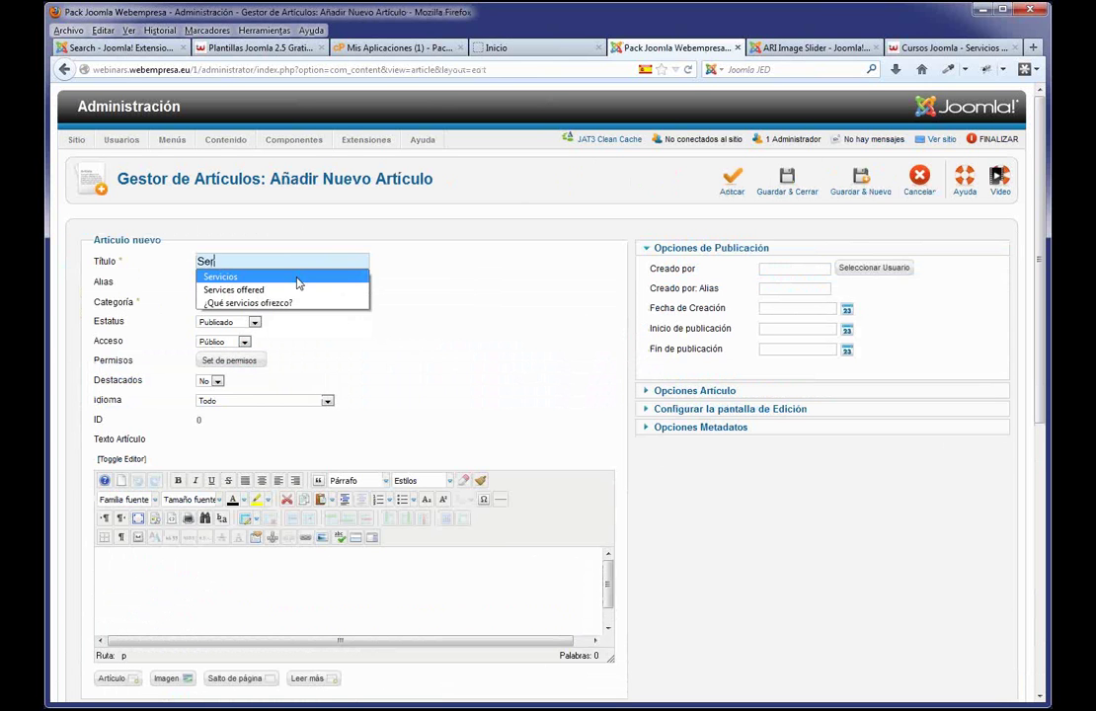
click(298, 283)
click(218, 587)
key(ctrl+v)
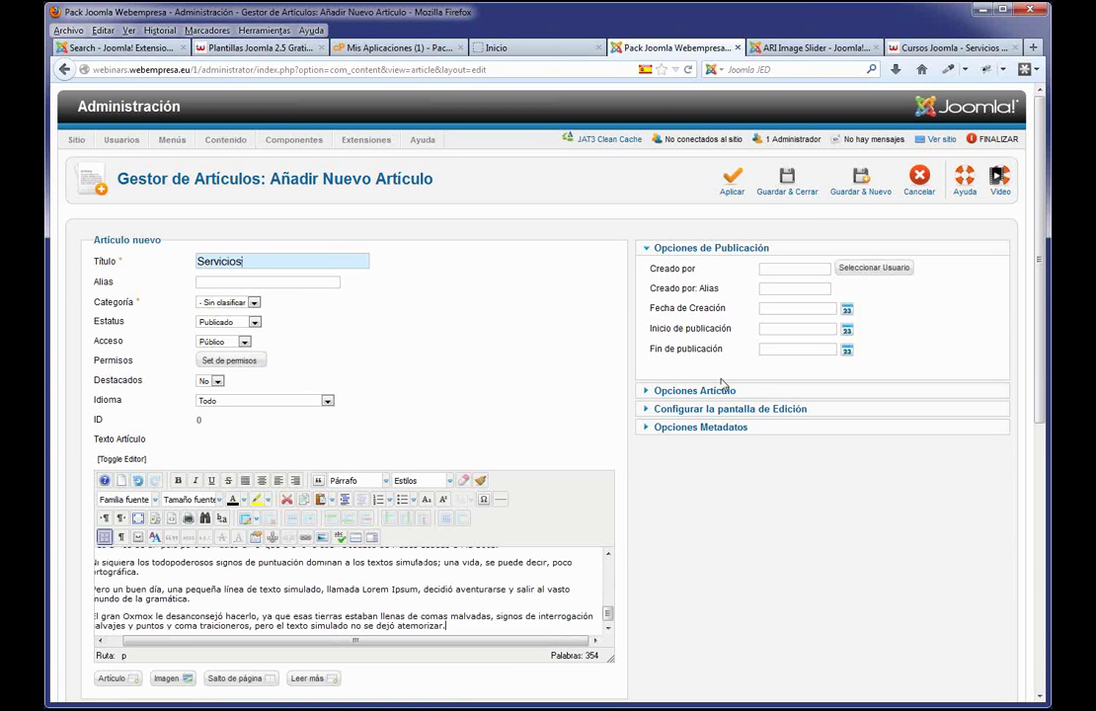
click(790, 185)
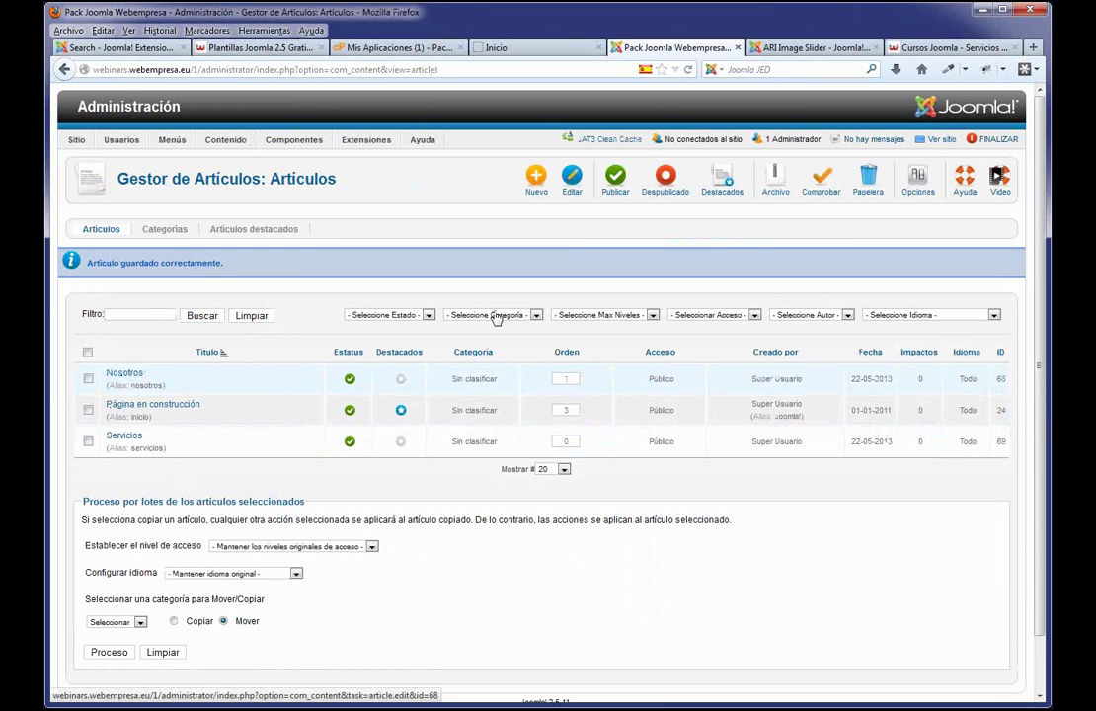
- Create an article titled "Clientes" with the same placeholder text as its body, then save and close it
click(536, 182)
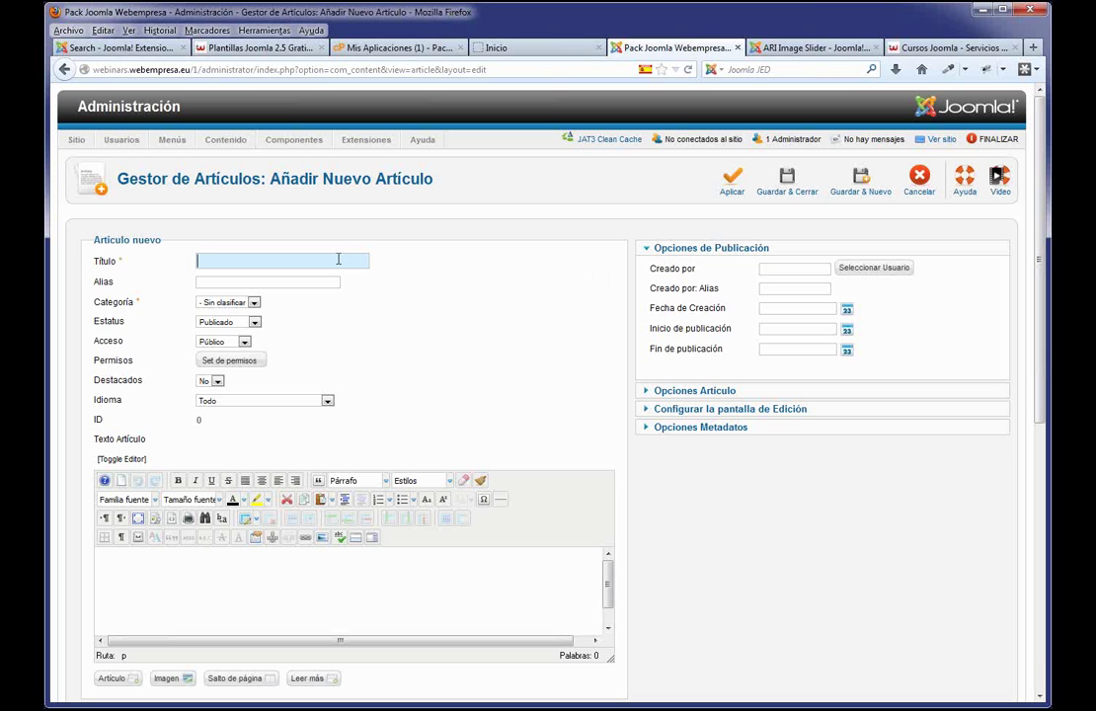
text(Cli)
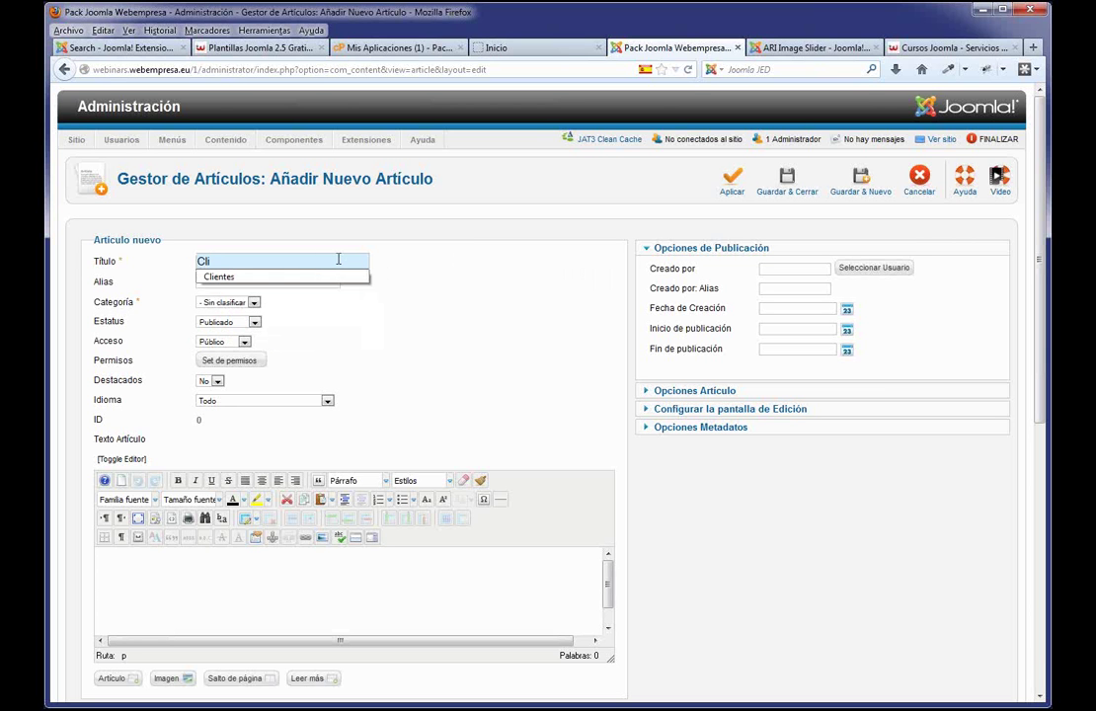
click(222, 276)
click(198, 582)
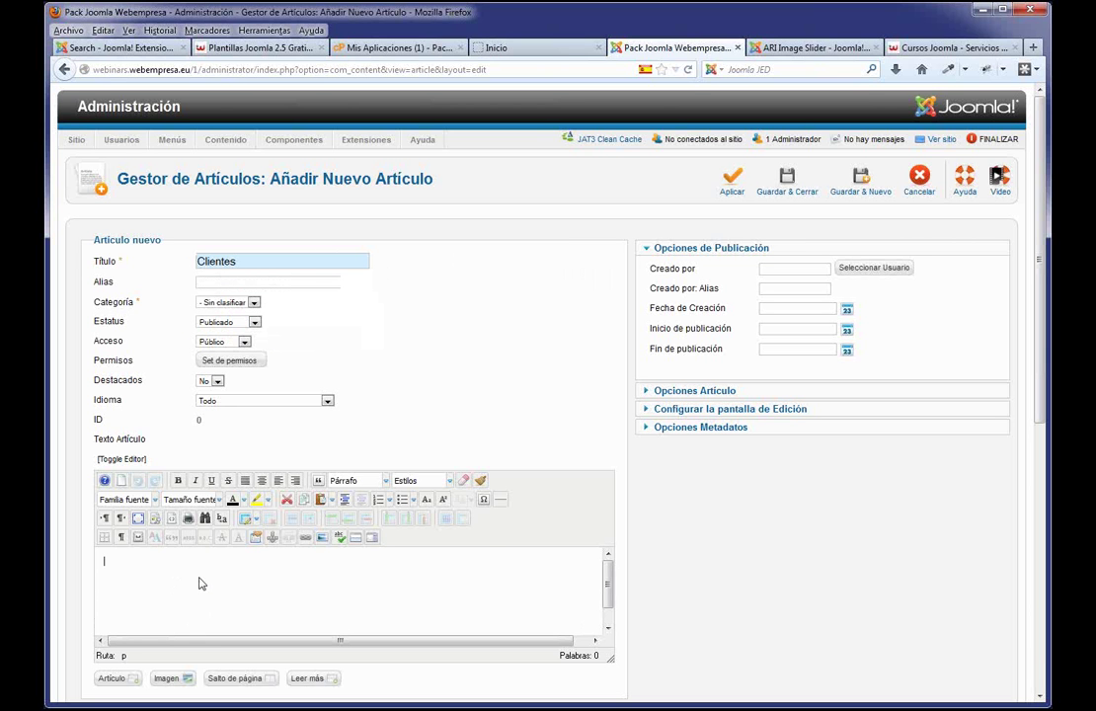
key(ctrl+v)
click(783, 182)
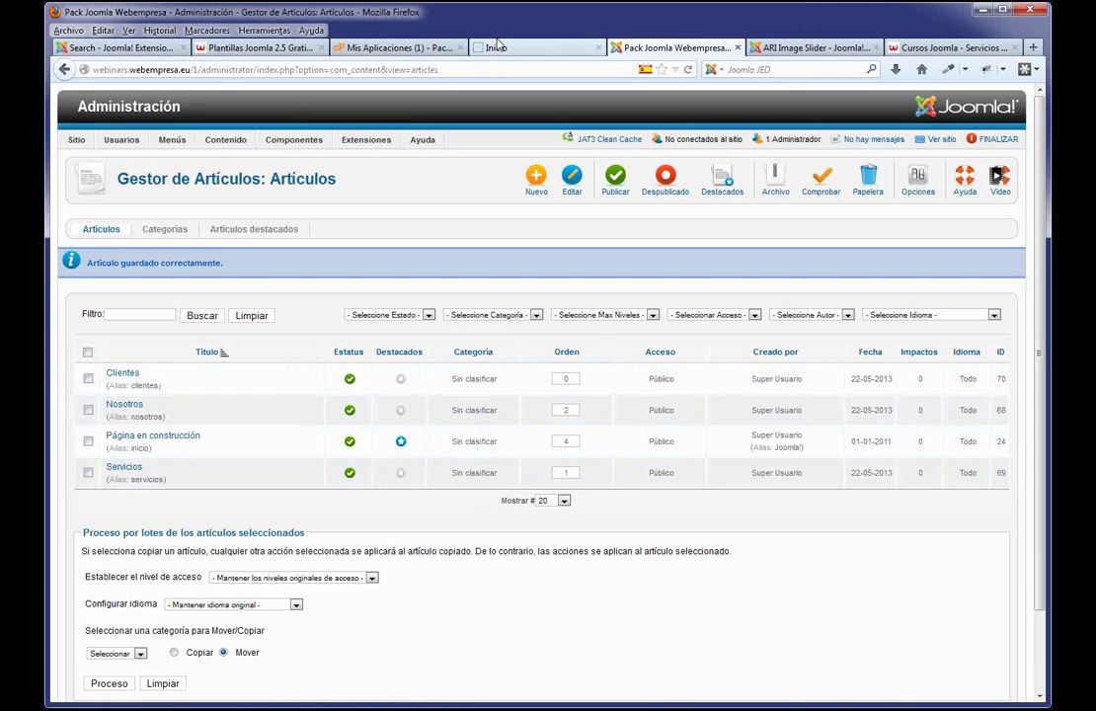
- Reload the site's home page to check whether the new articles show up, and return to the article manager
click(497, 46)
key(F5)
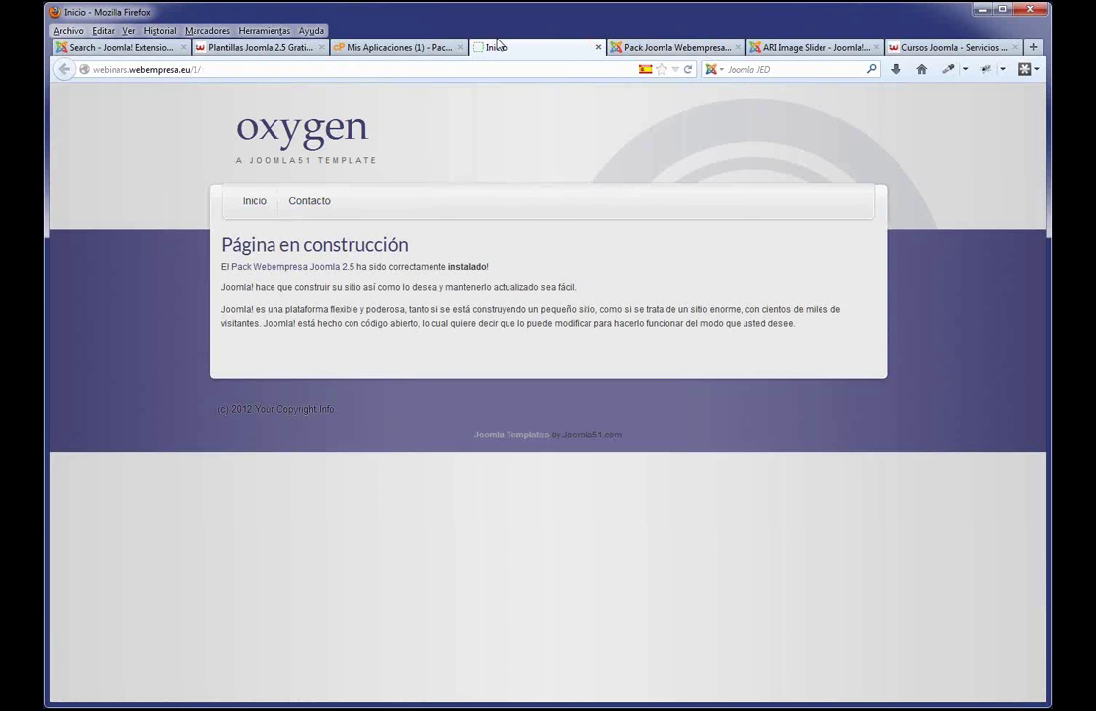
click(654, 50)
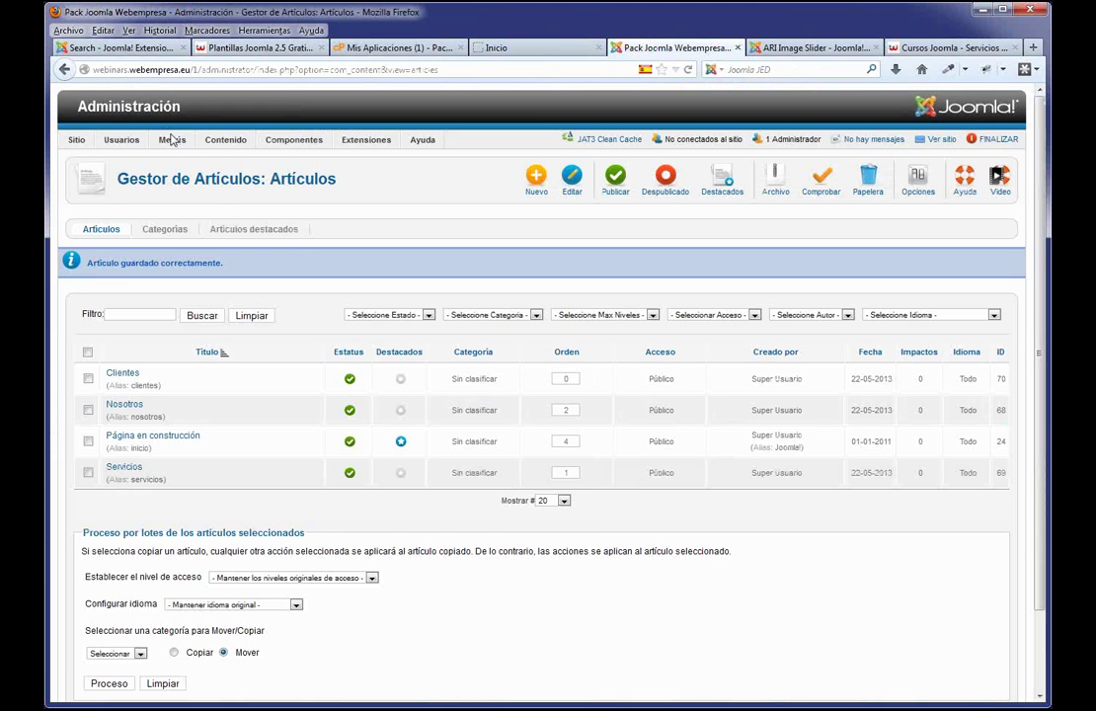
- Start a new item in the Menu Principal and set its type to Artículo simple
mouse_move(172, 139)
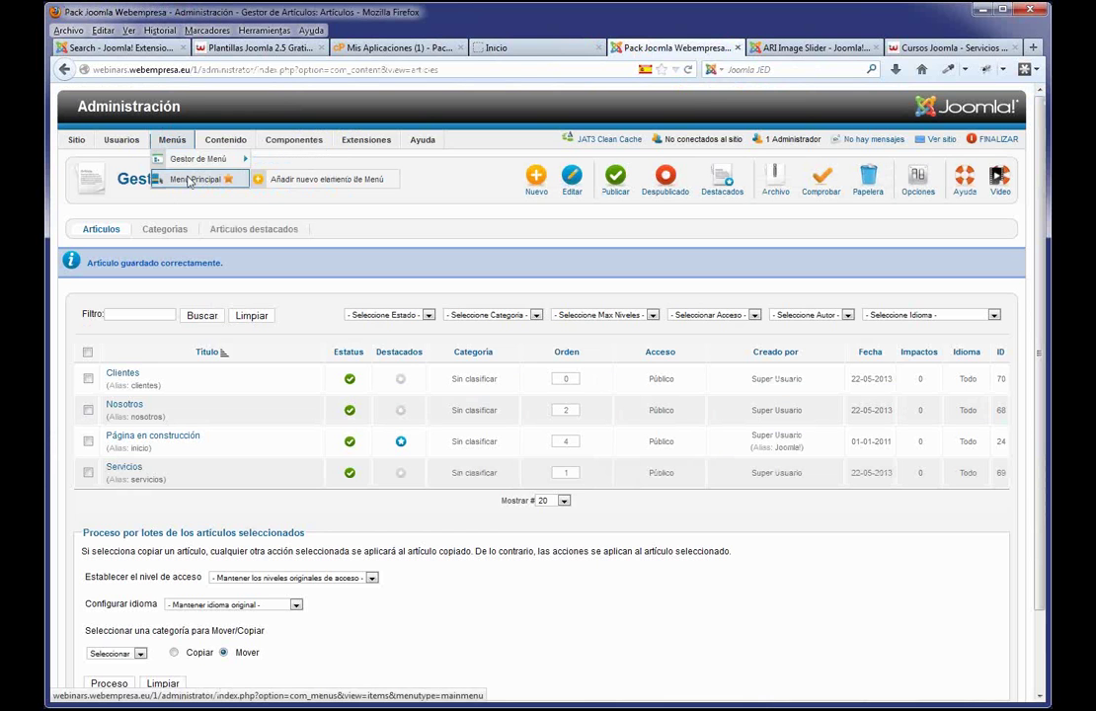
click(189, 179)
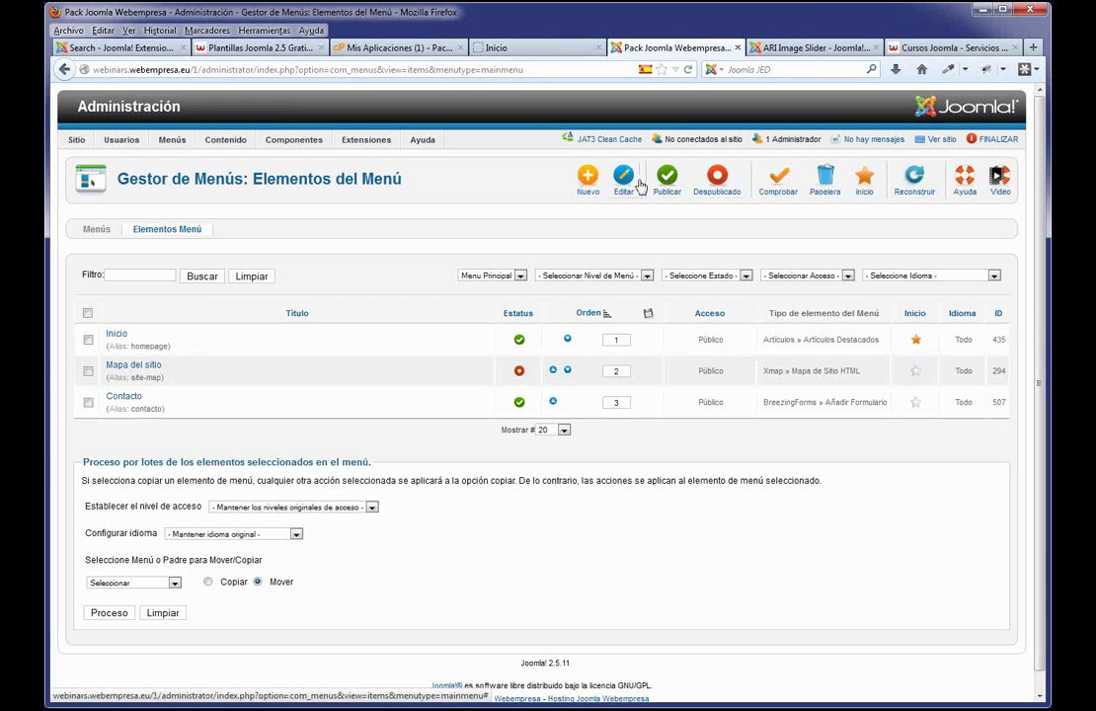
click(588, 183)
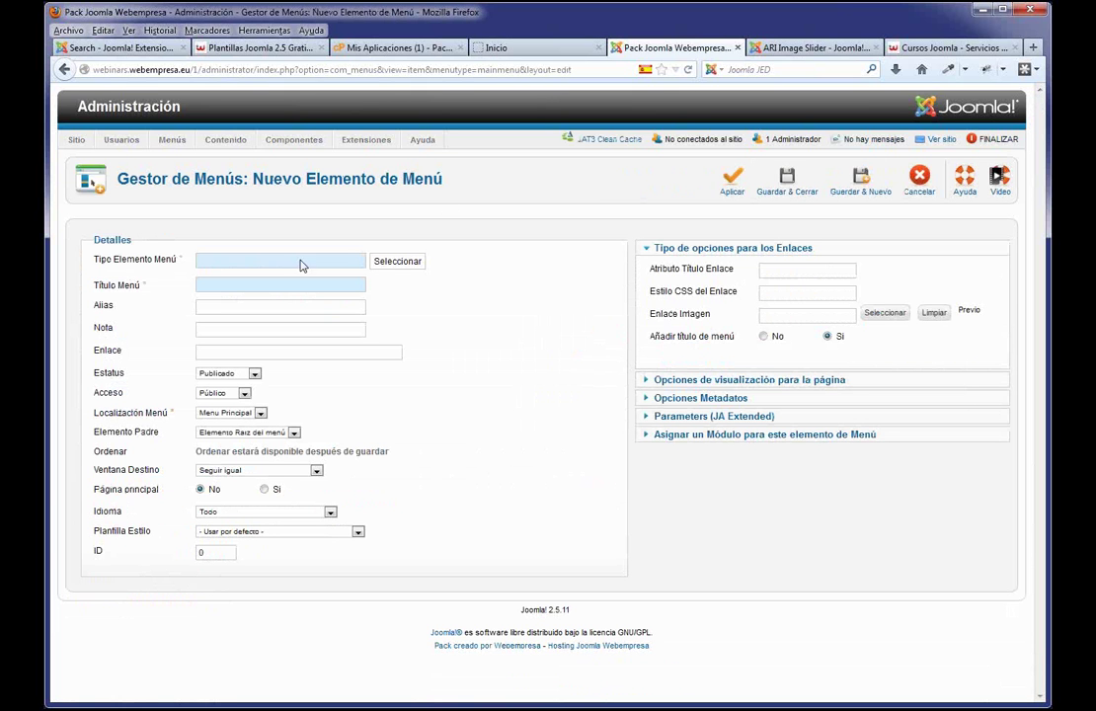
click(392, 264)
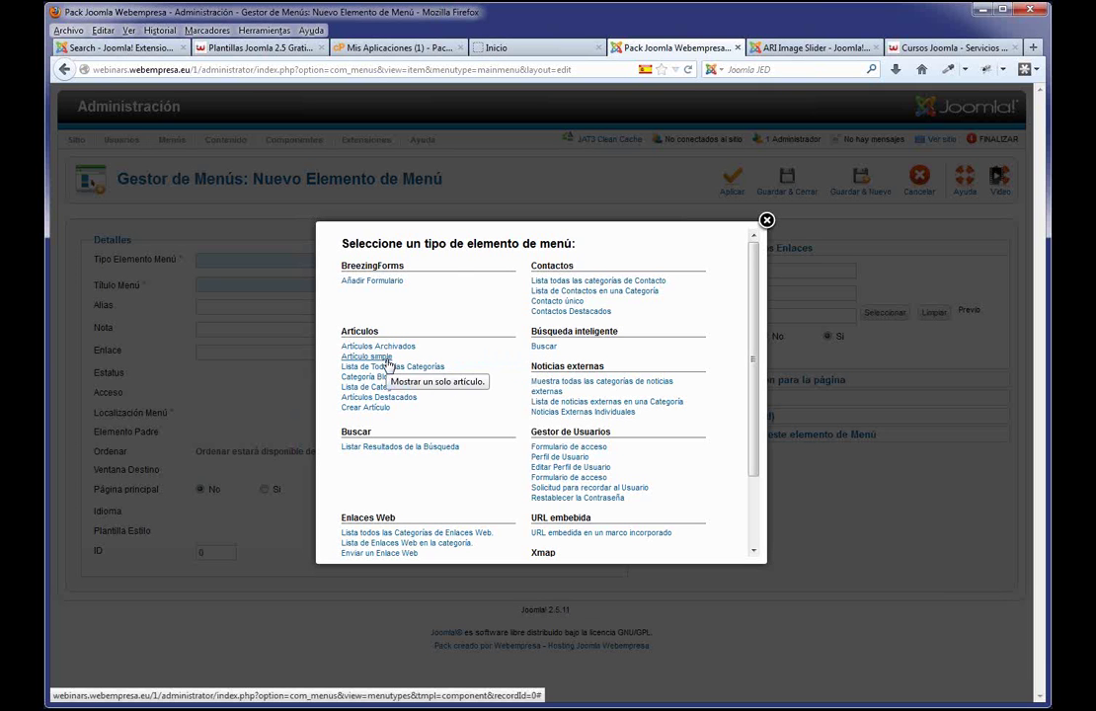
click(367, 357)
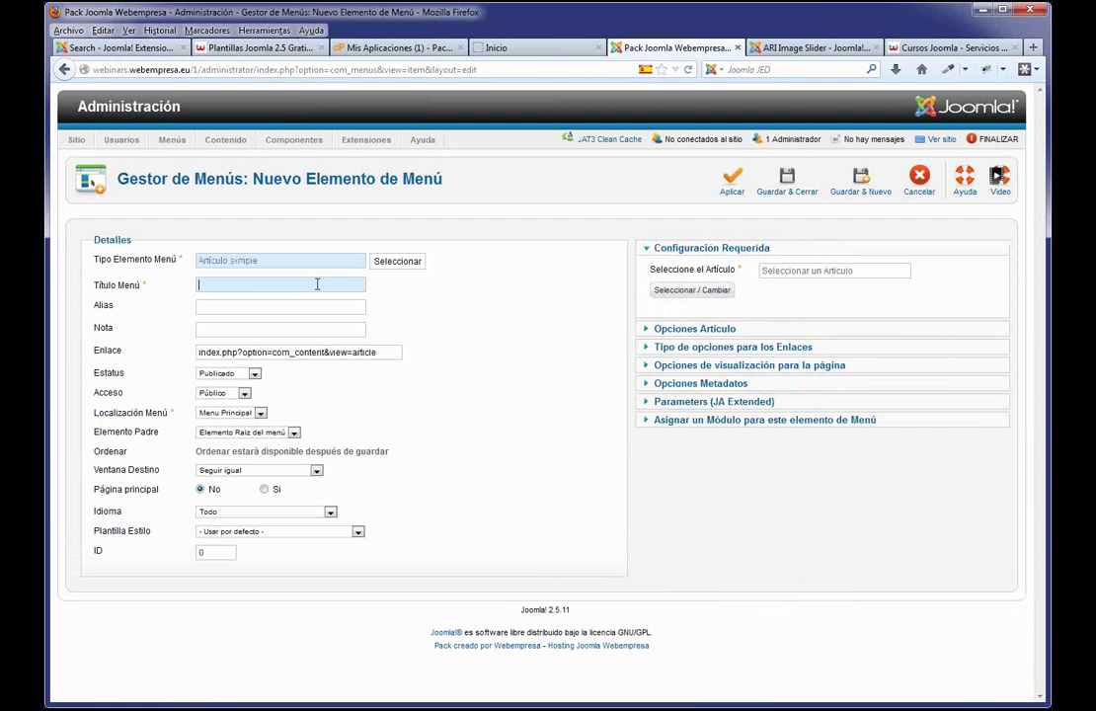
- Title the menu item "Nosotros", link it to the Nosotros article, then save and close it
text(No)
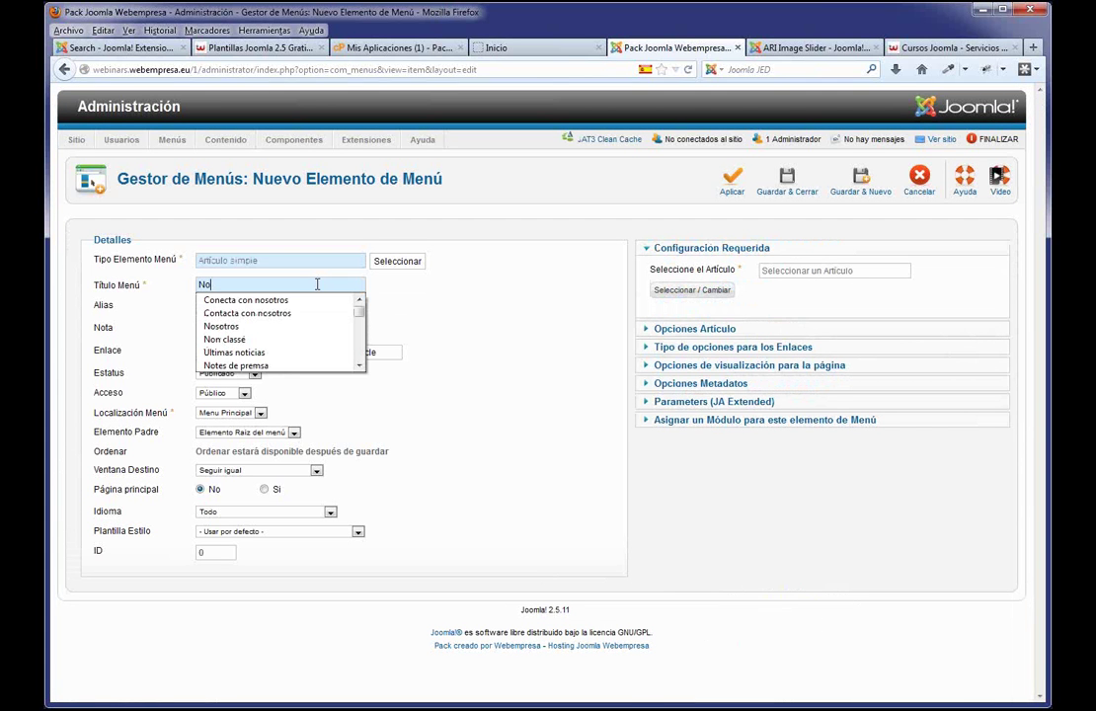
click(257, 326)
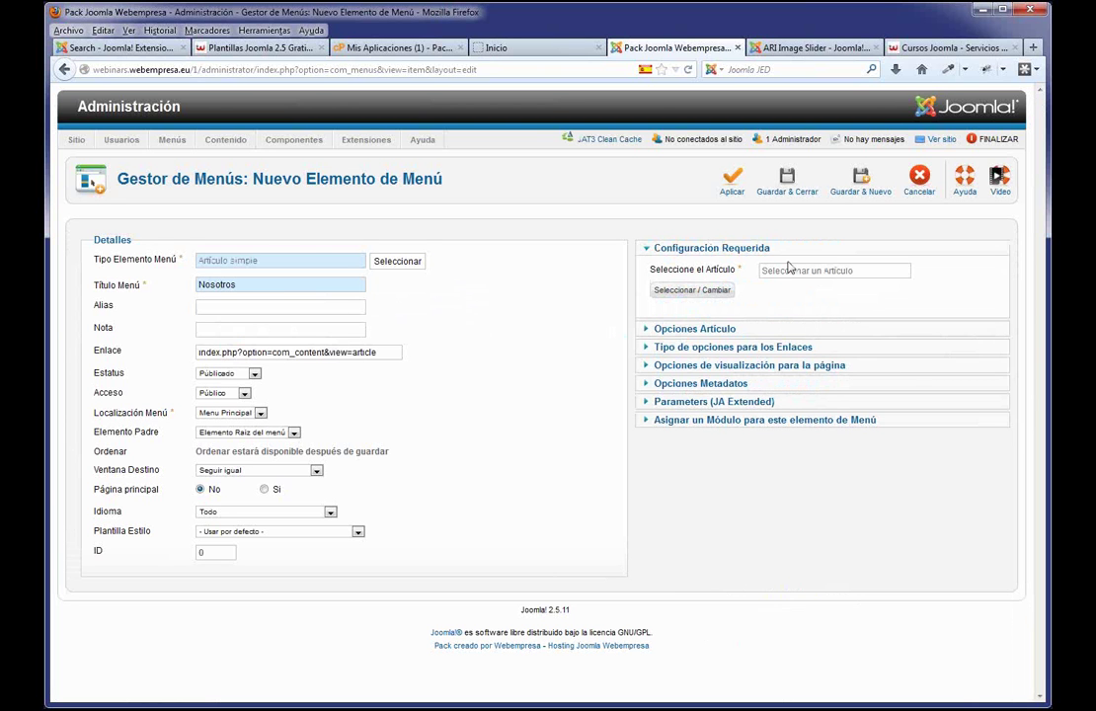
click(705, 293)
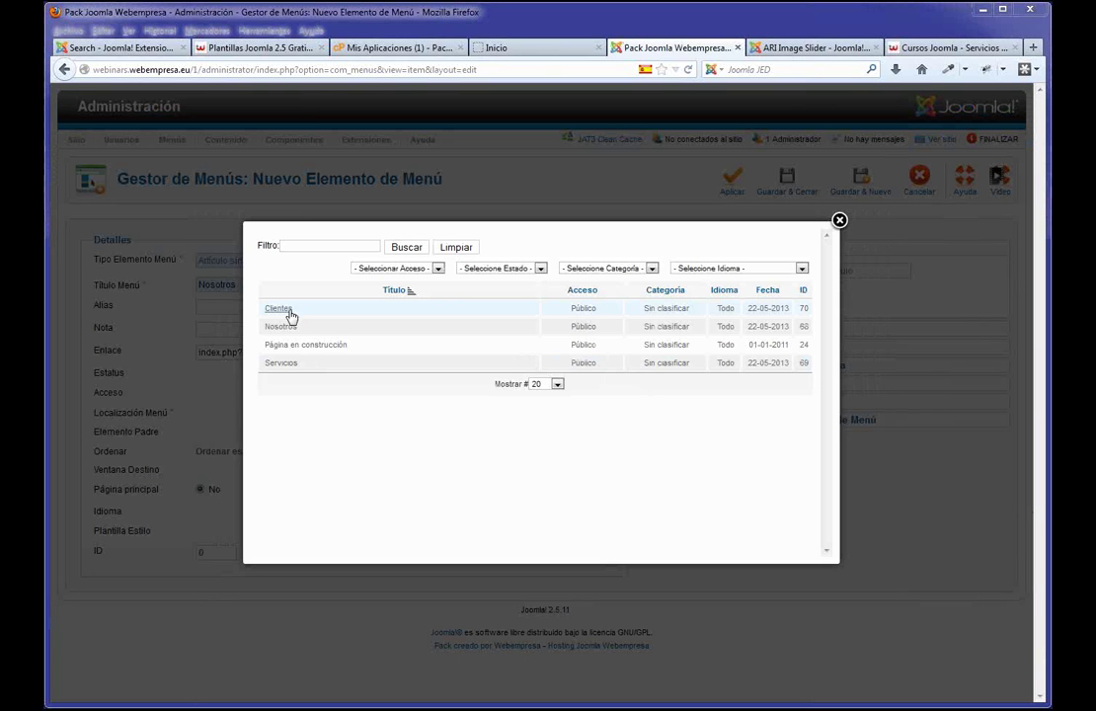
click(284, 327)
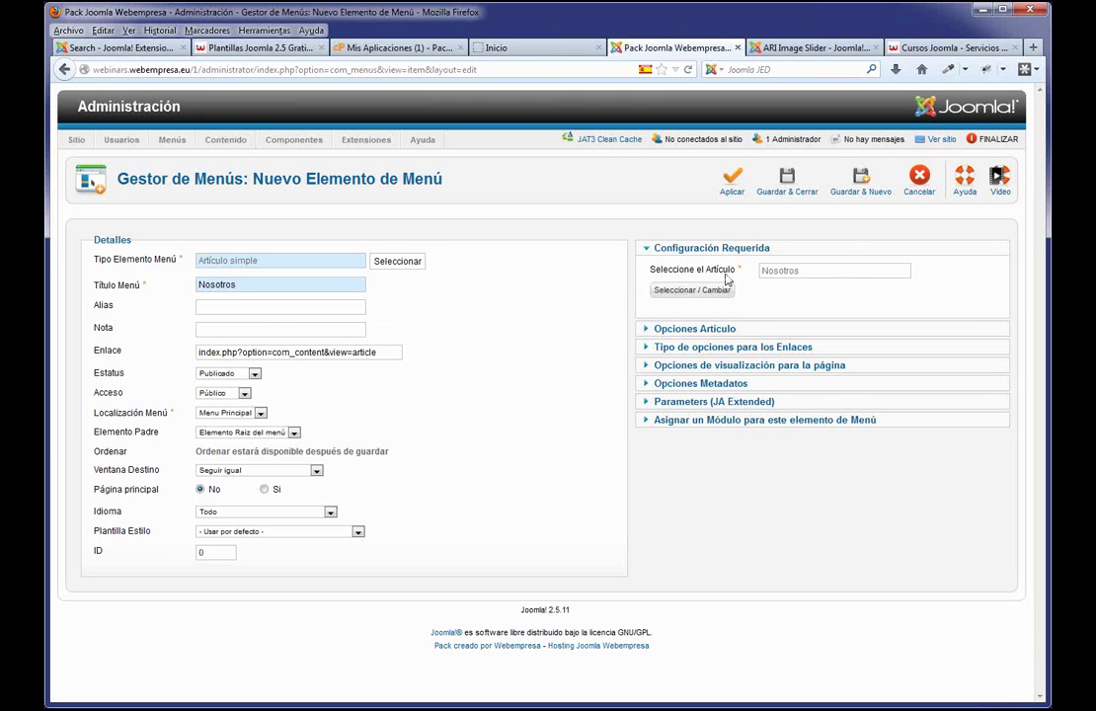
click(787, 191)
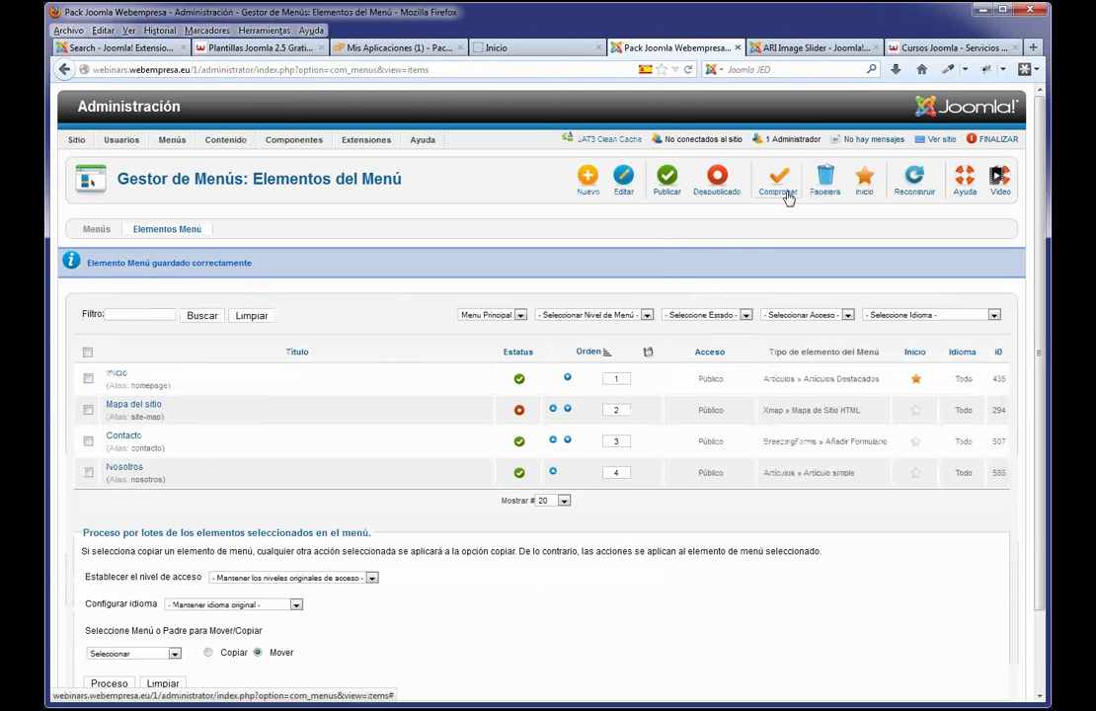
- Move the Nosotros menu item up above Contacto and check its page on the reloaded site
click(554, 474)
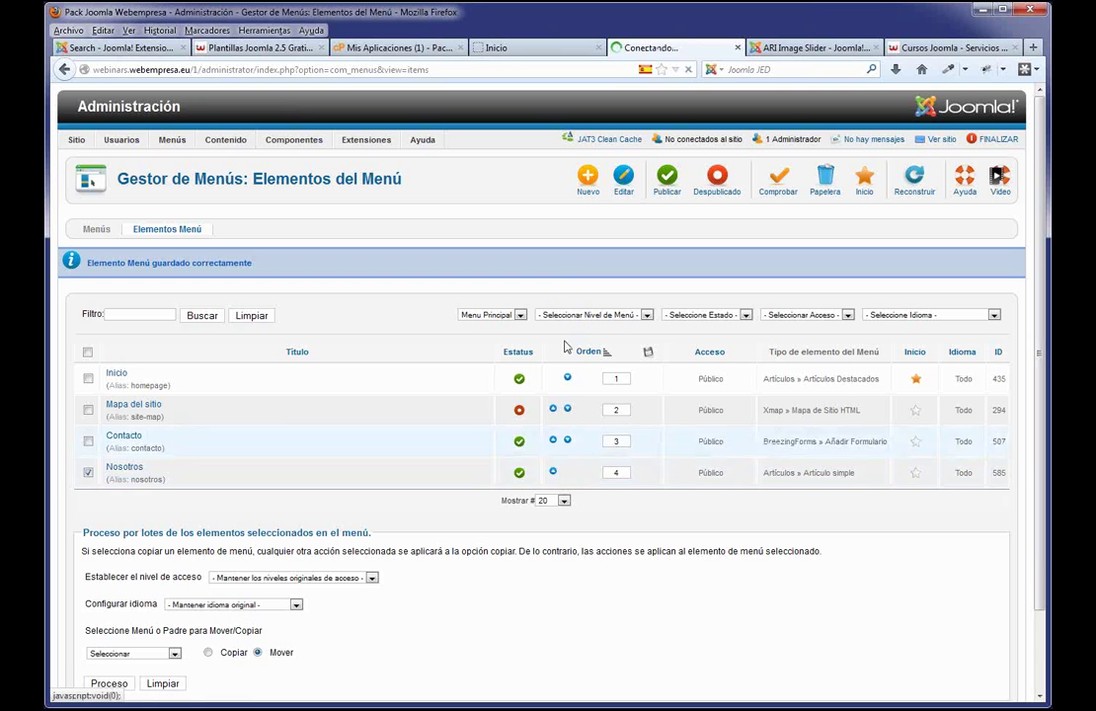
click(503, 48)
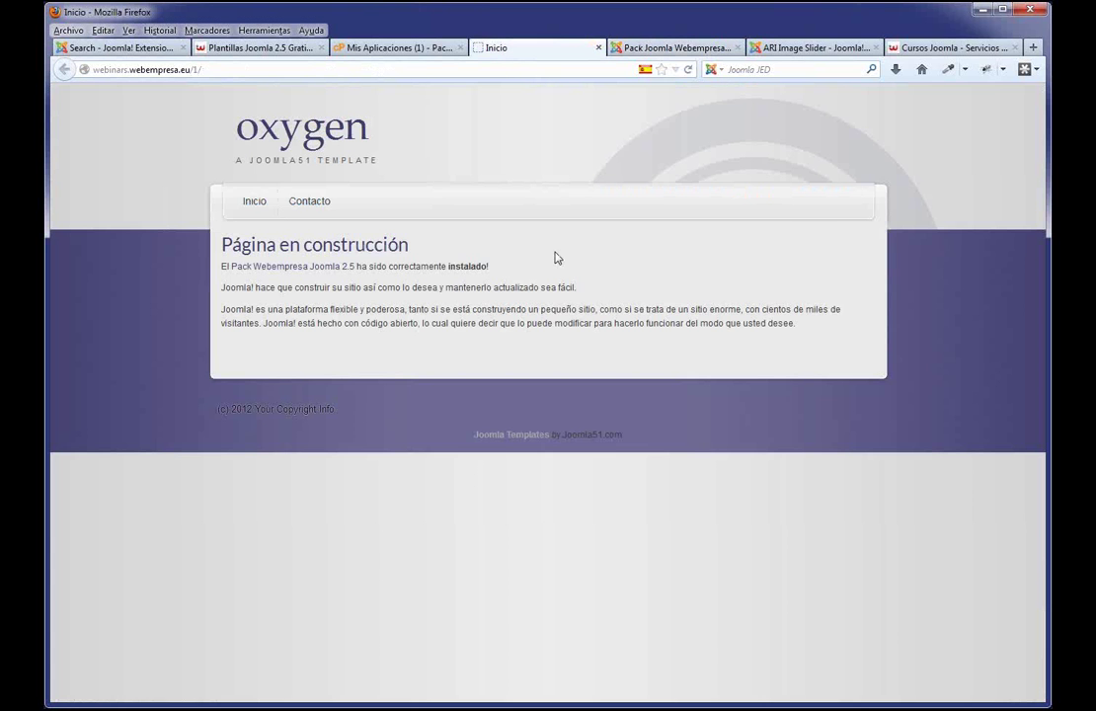
key(F5)
click(317, 203)
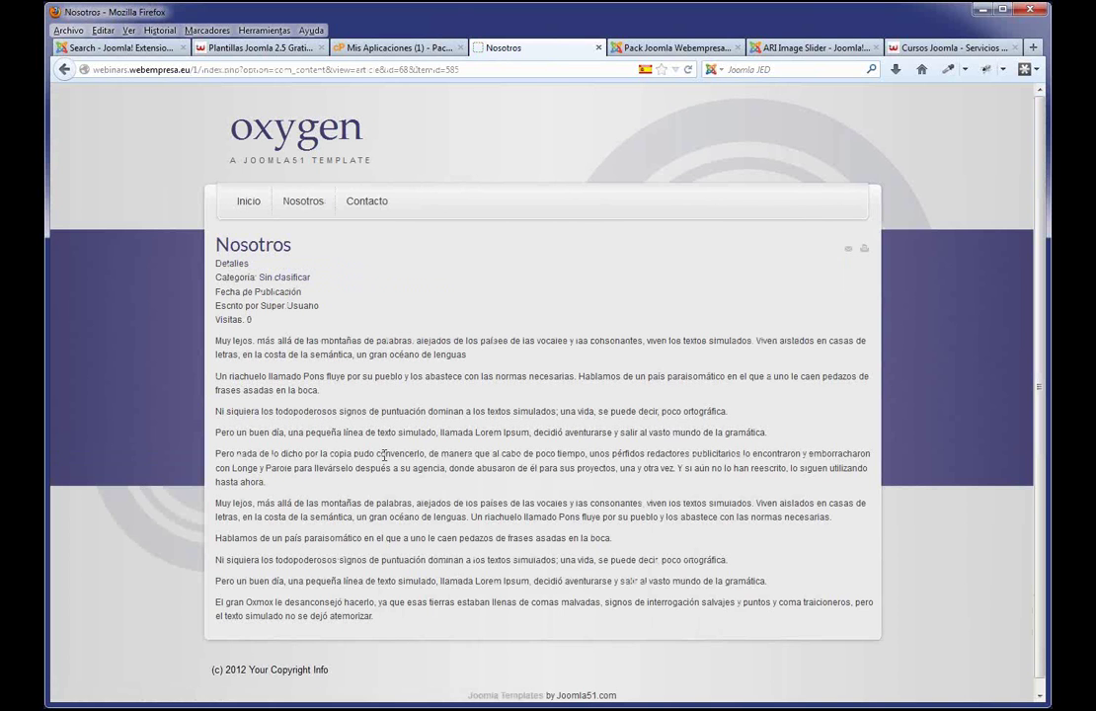
click(249, 204)
- Add an Artículo simple menu item titled "Servicios" linked to the Servicios article, save it, and move it above Contacto
key(ctrl+Tab)
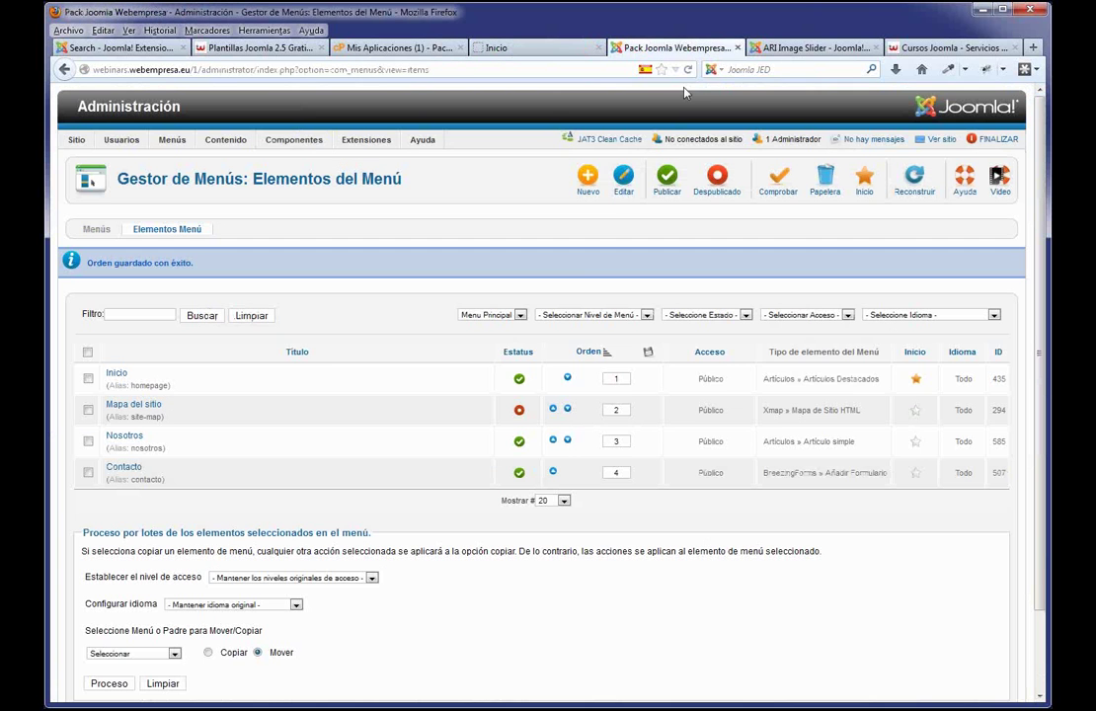
click(587, 186)
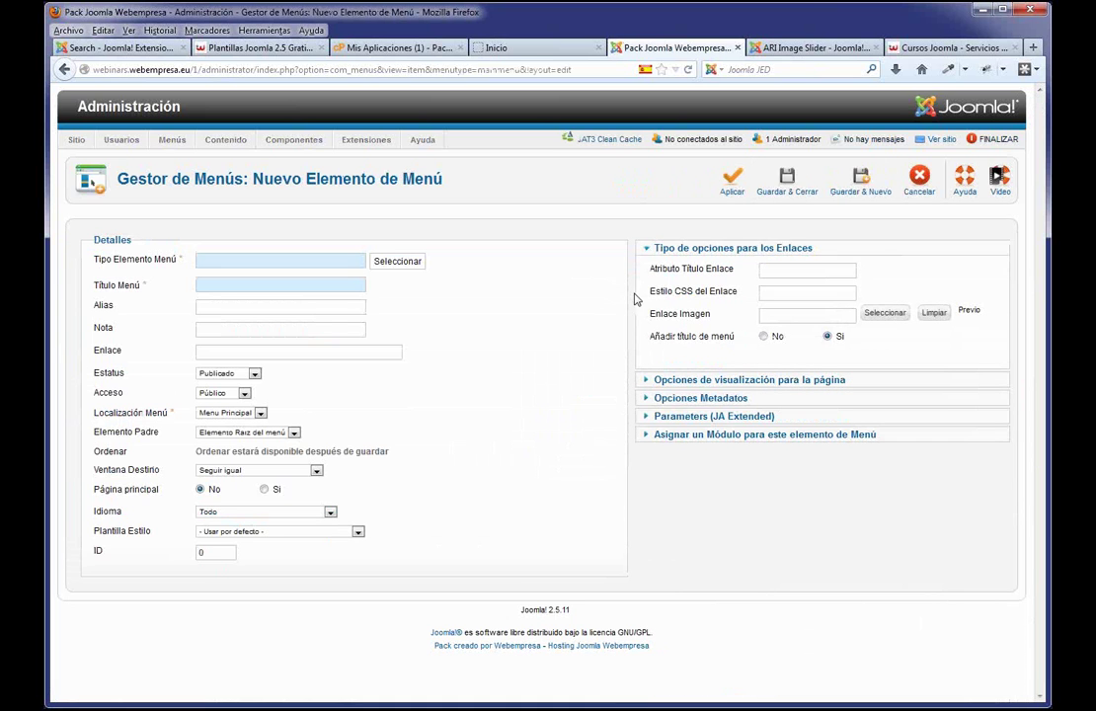
click(398, 261)
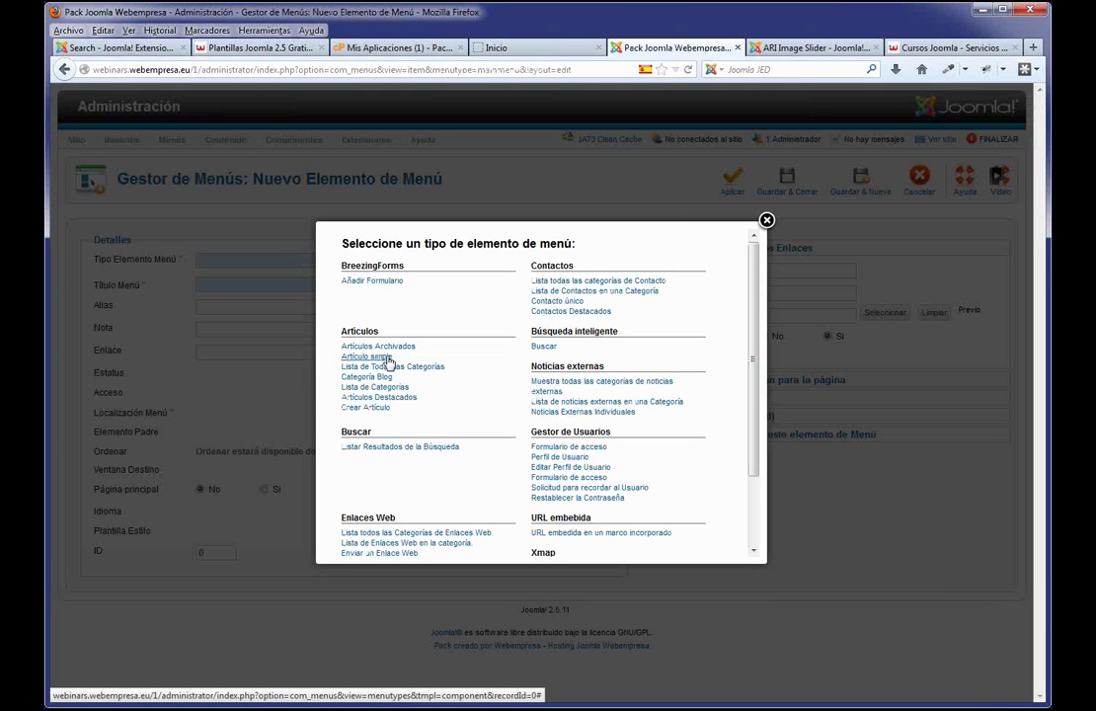
click(419, 359)
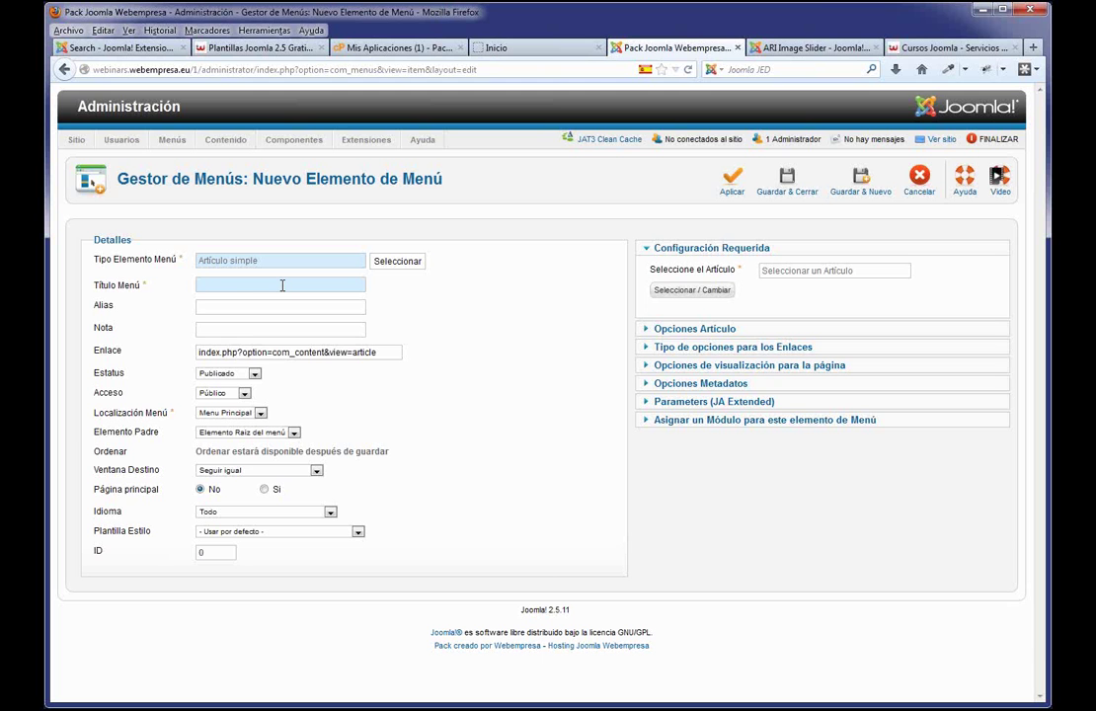
text(Ser)
click(286, 301)
click(706, 292)
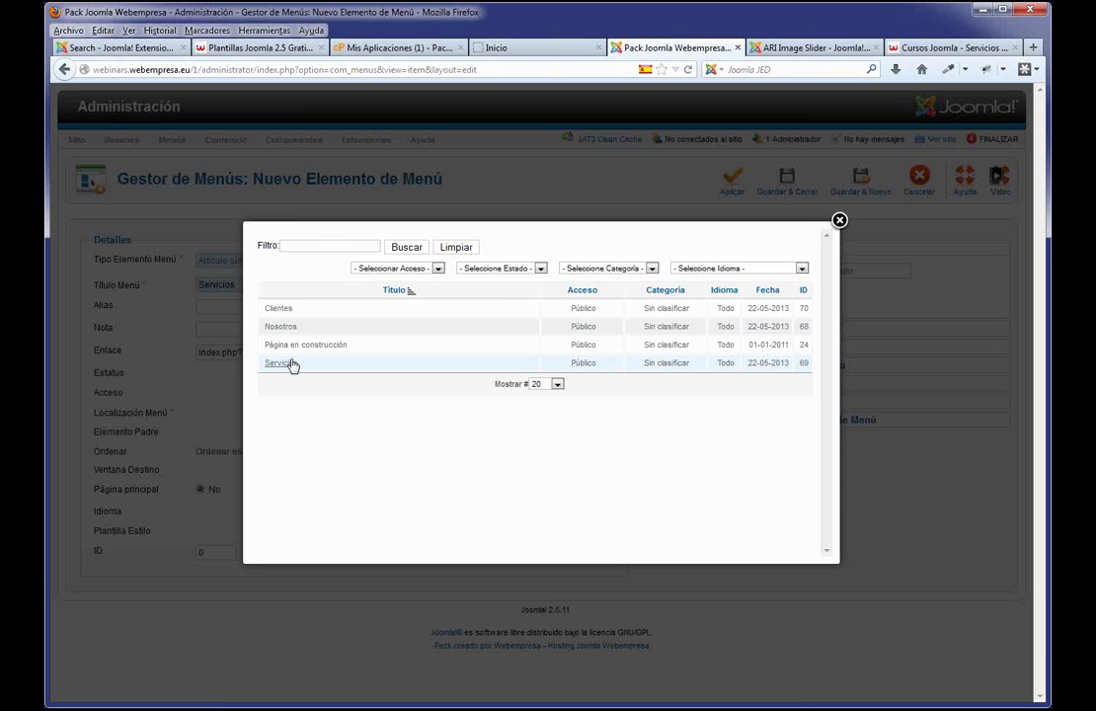
click(280, 363)
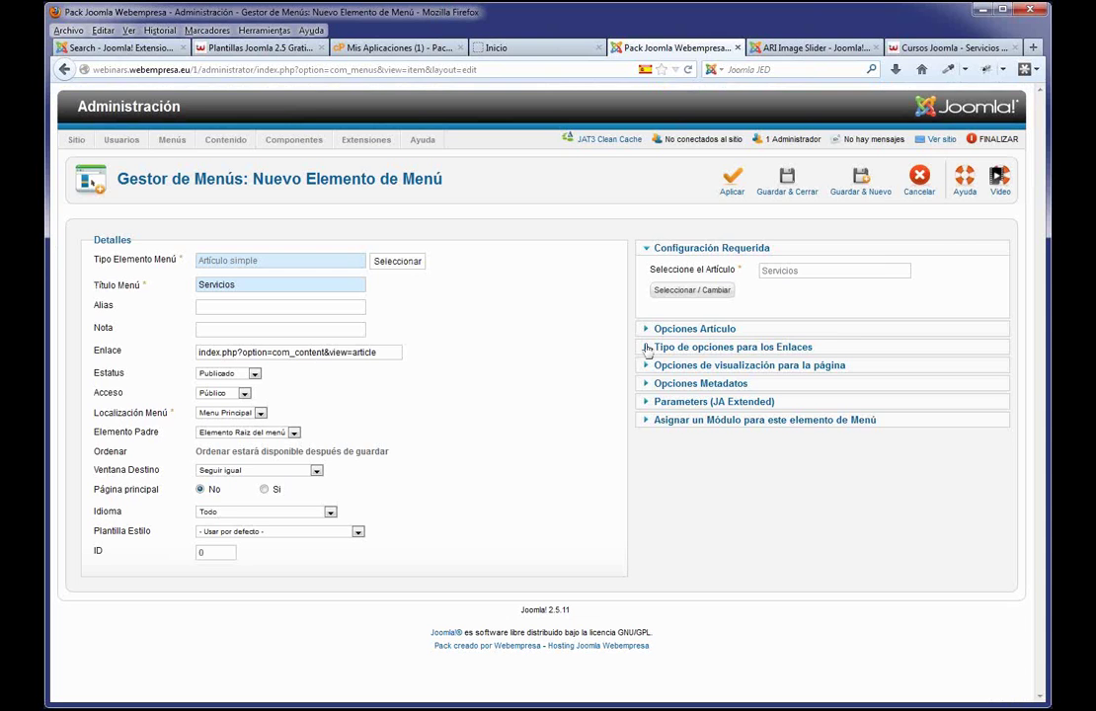
click(790, 184)
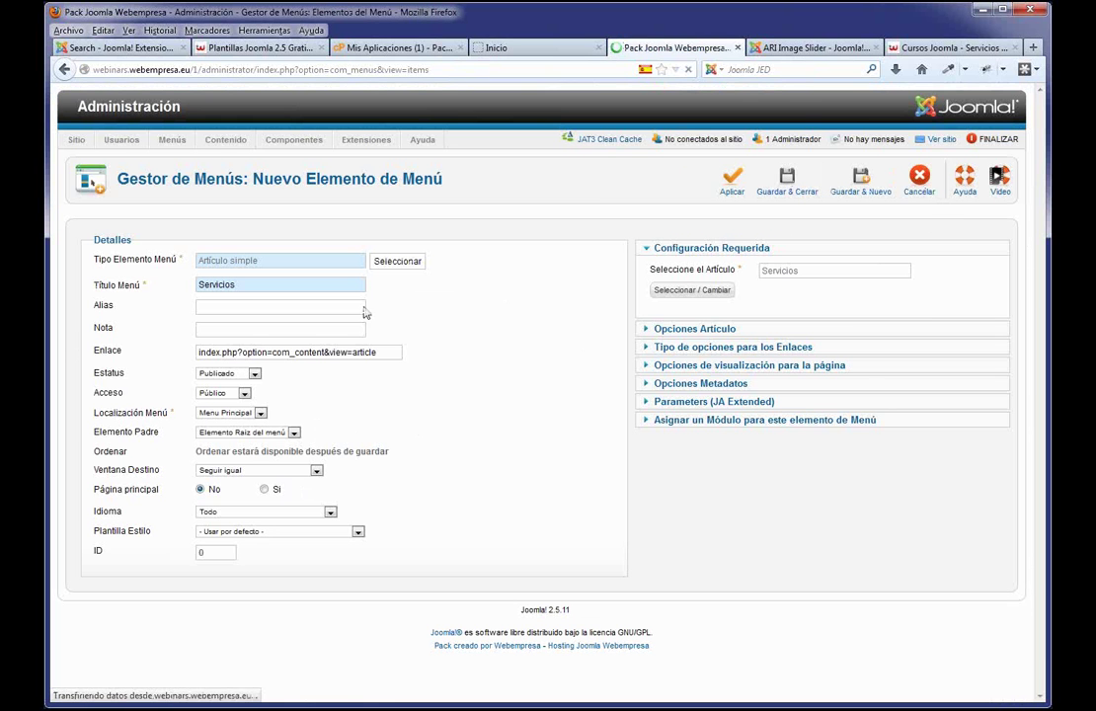
click(554, 505)
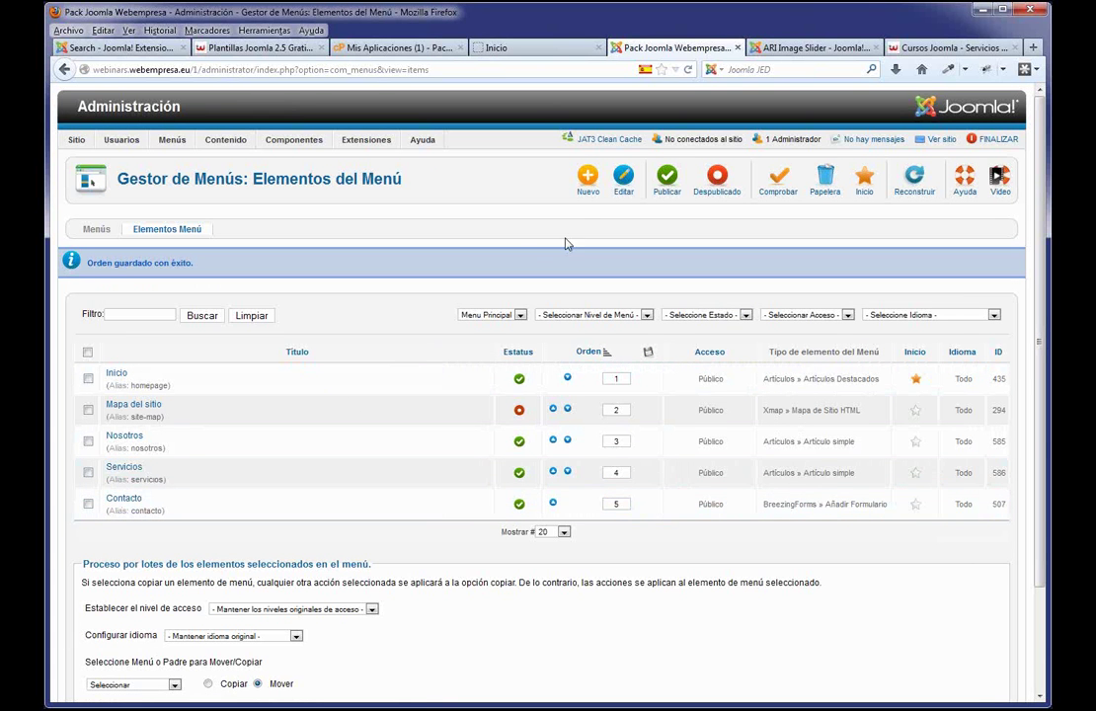
- Create an Artículo simple menu item titled "Clientes" in the Menu Principal, link it to the Clientes article, then save and close it
click(580, 195)
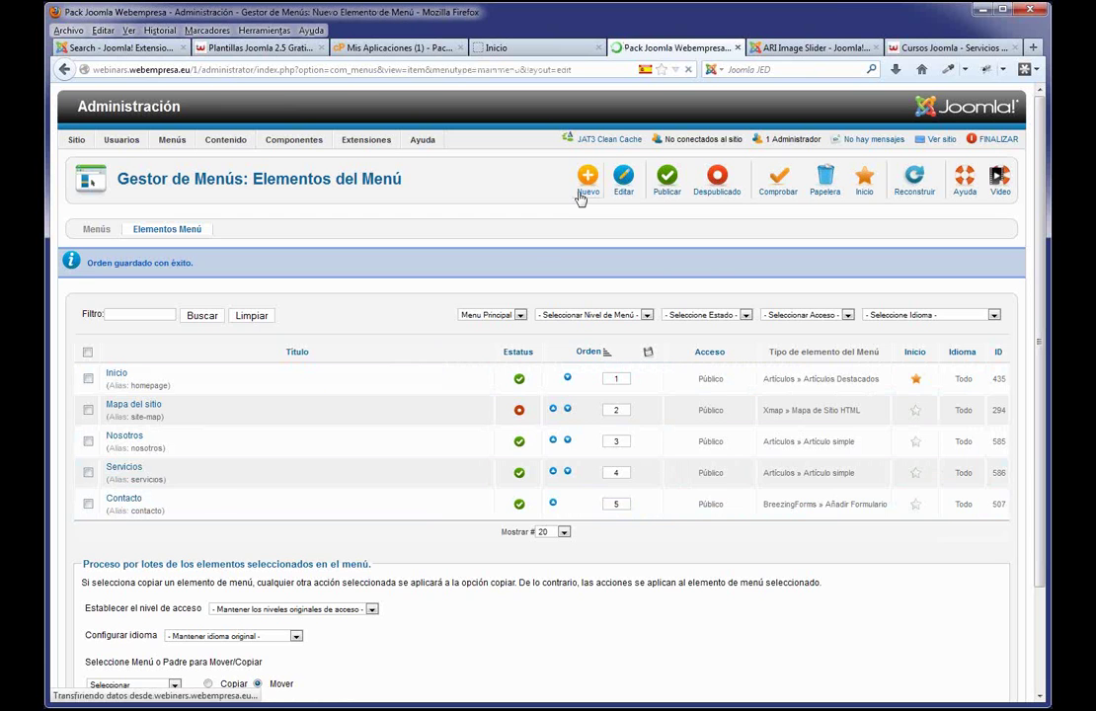
click(399, 263)
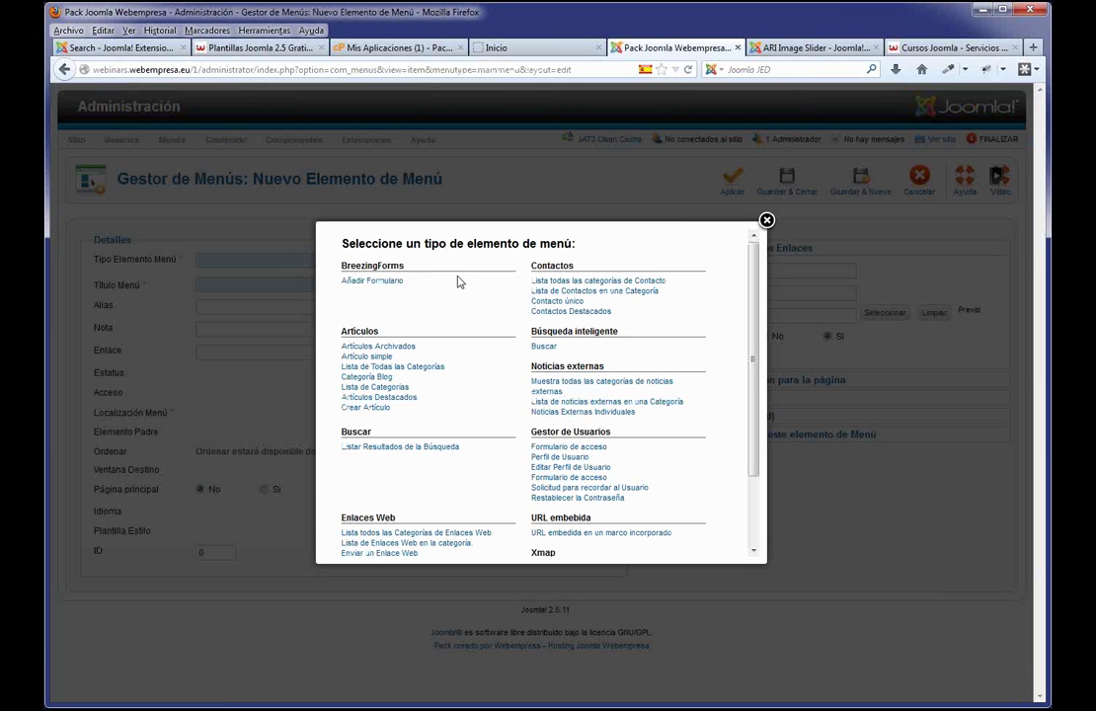
click(386, 356)
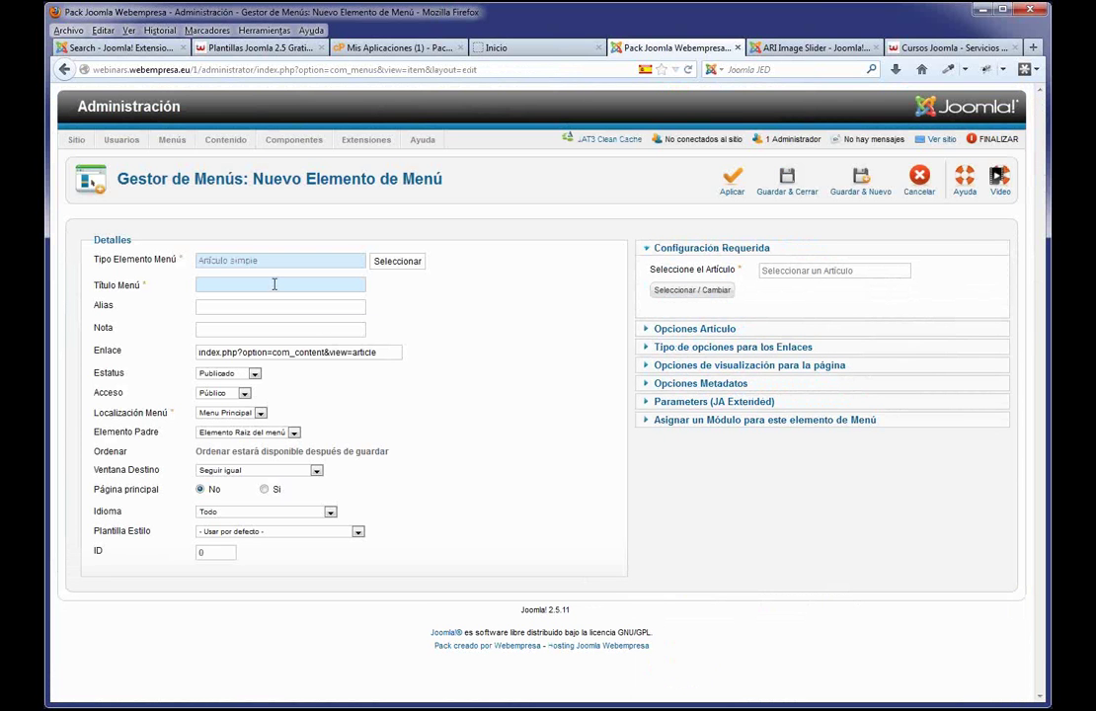
text(Cli)
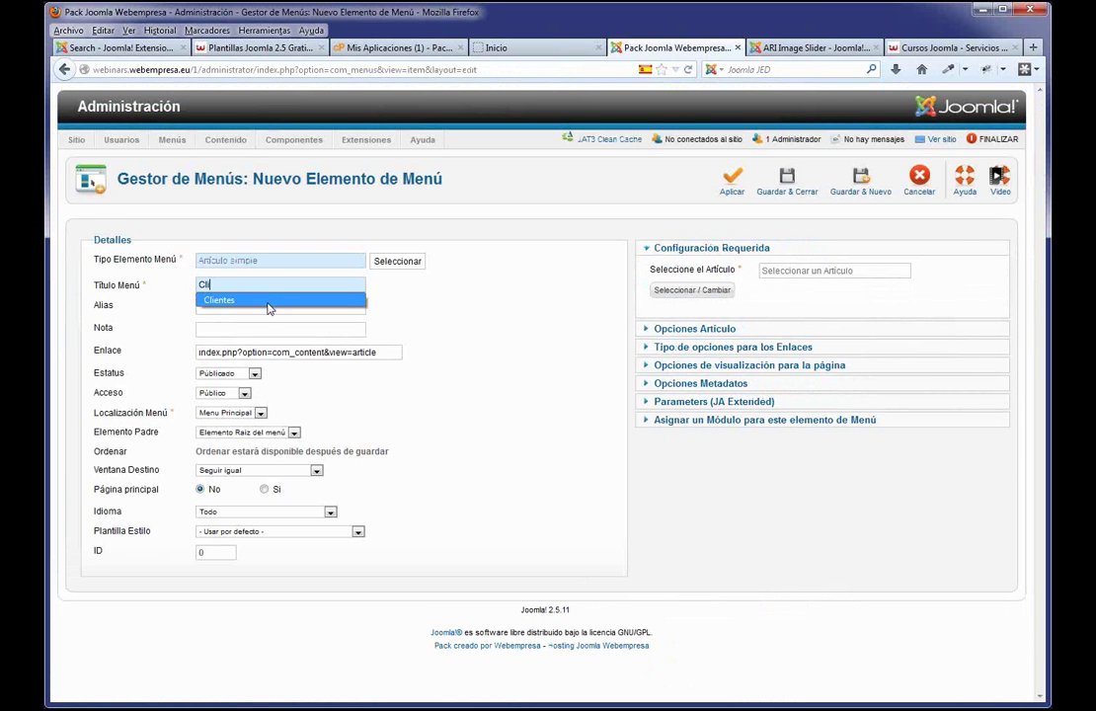
click(269, 302)
click(691, 290)
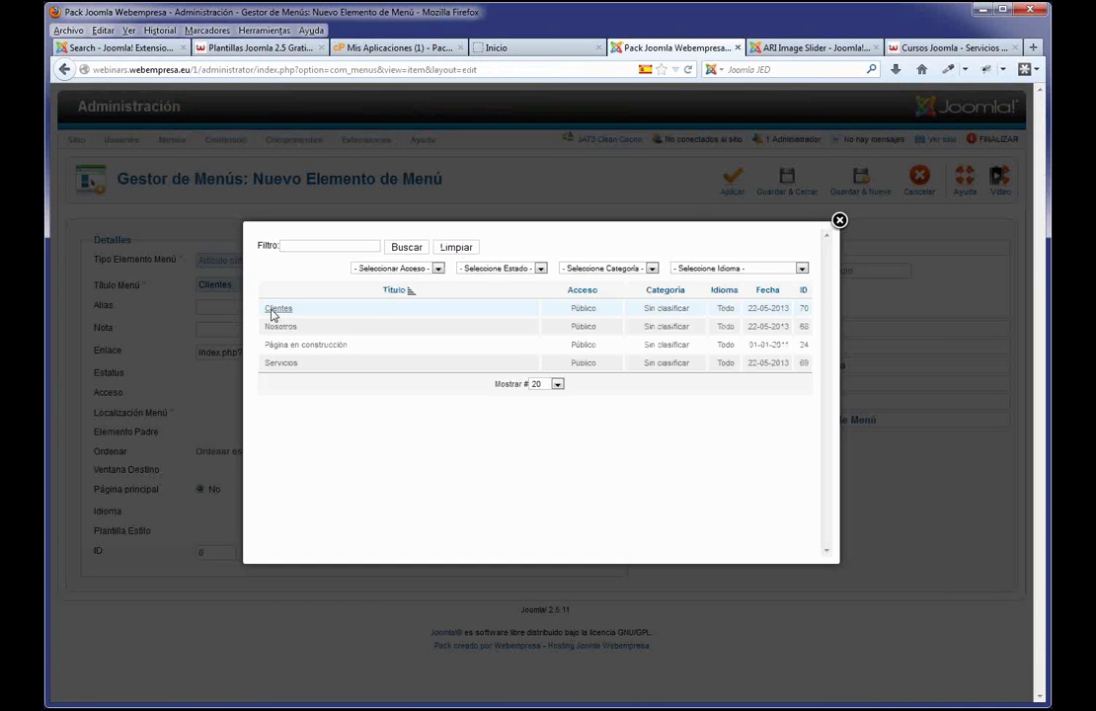
click(278, 309)
click(796, 192)
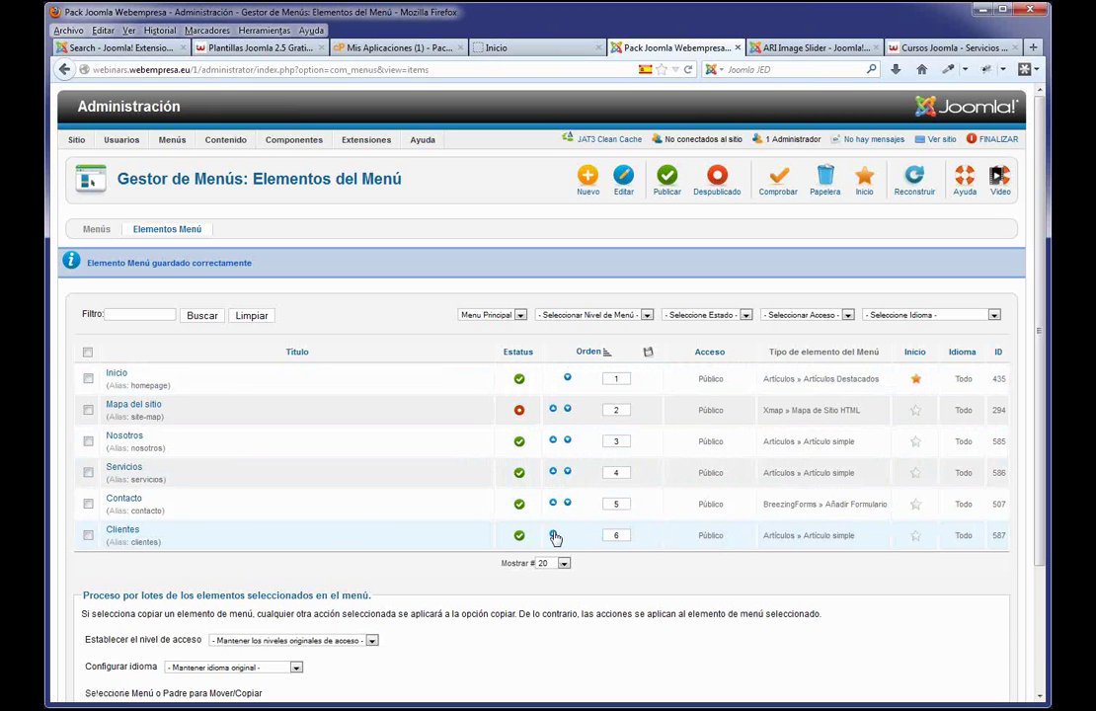
- Order the Clientes menu item after Servicios, save and close it, and check the menu on the reloaded site
click(122, 531)
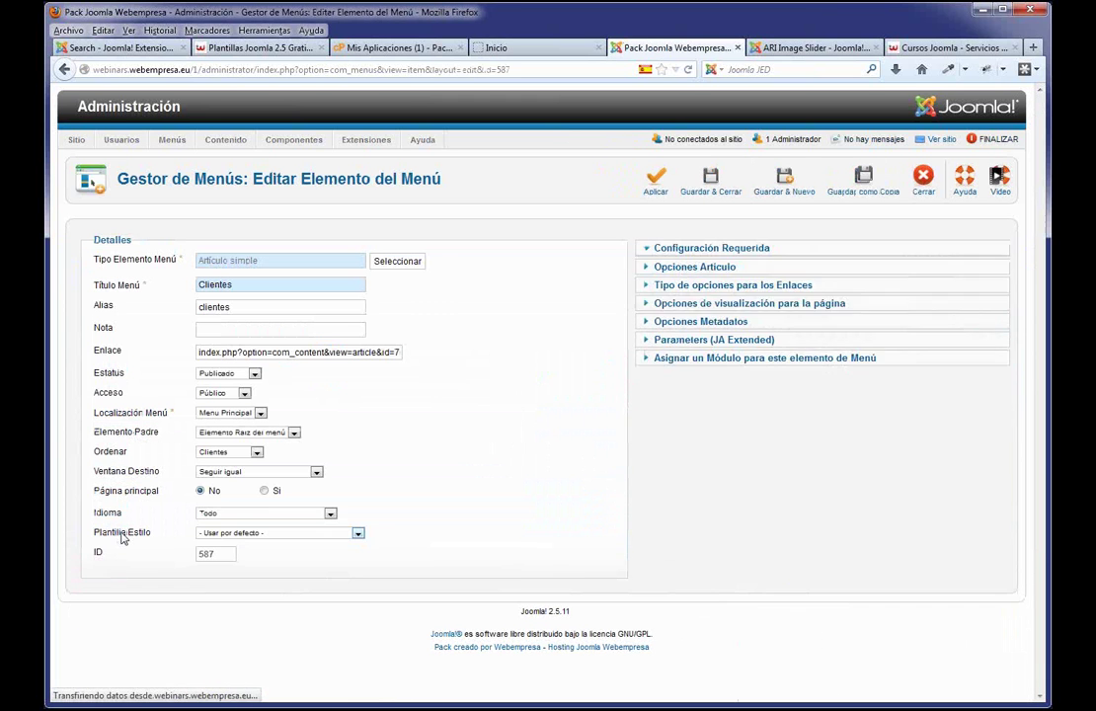
click(255, 452)
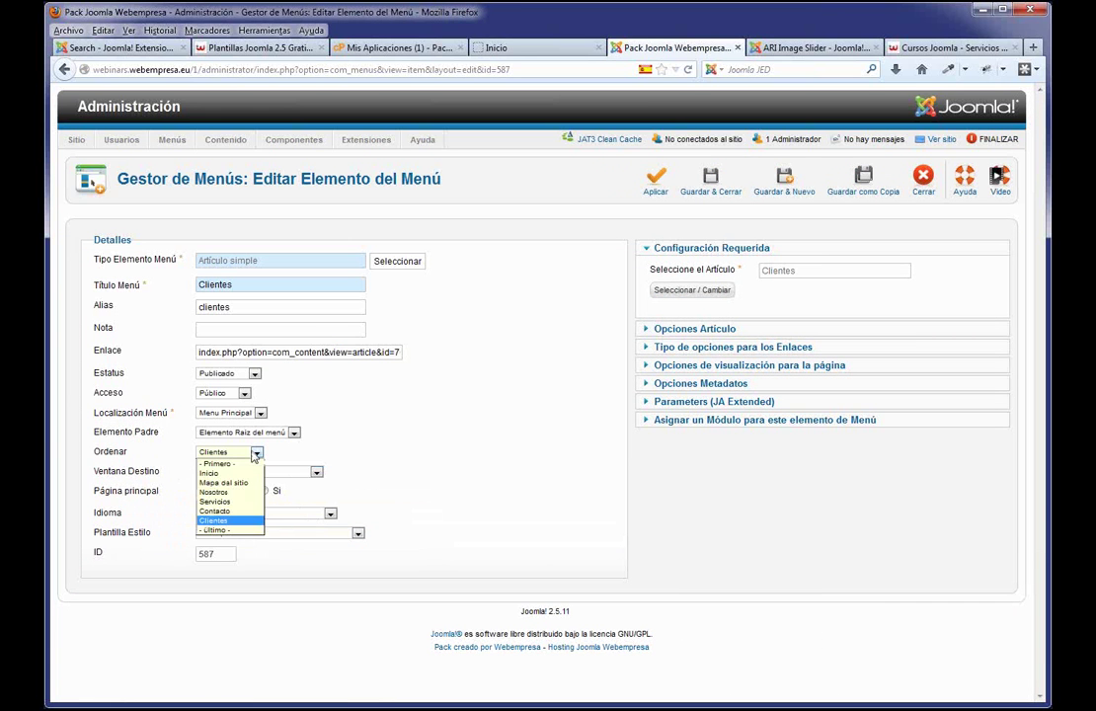
click(215, 501)
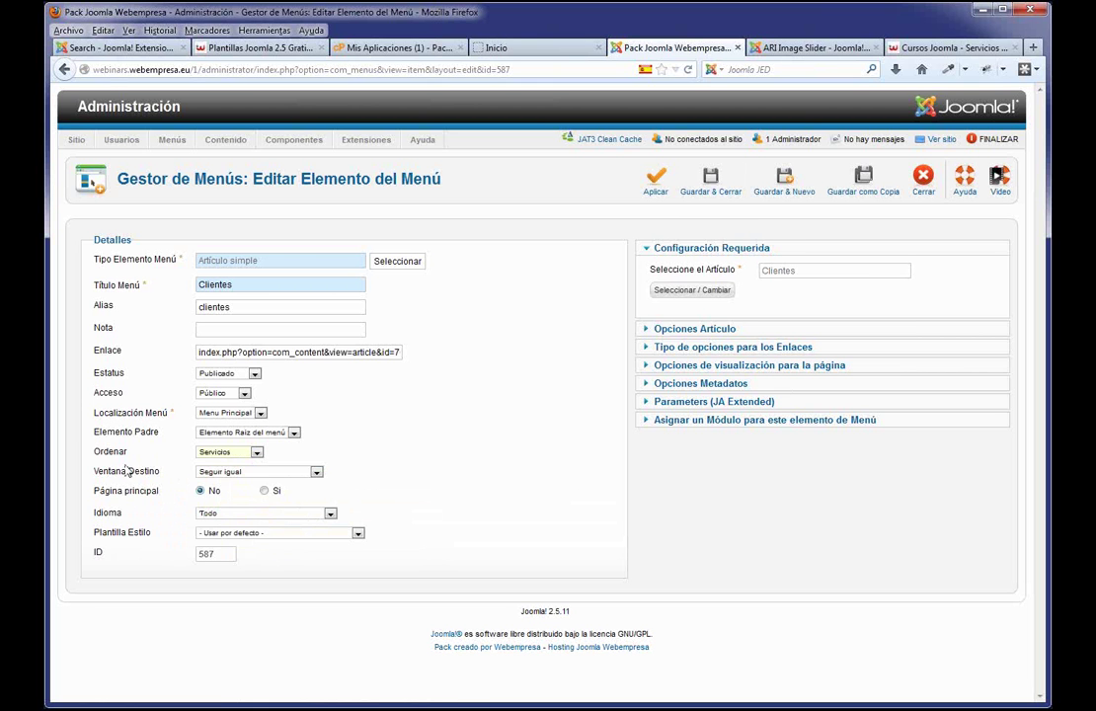
click(711, 183)
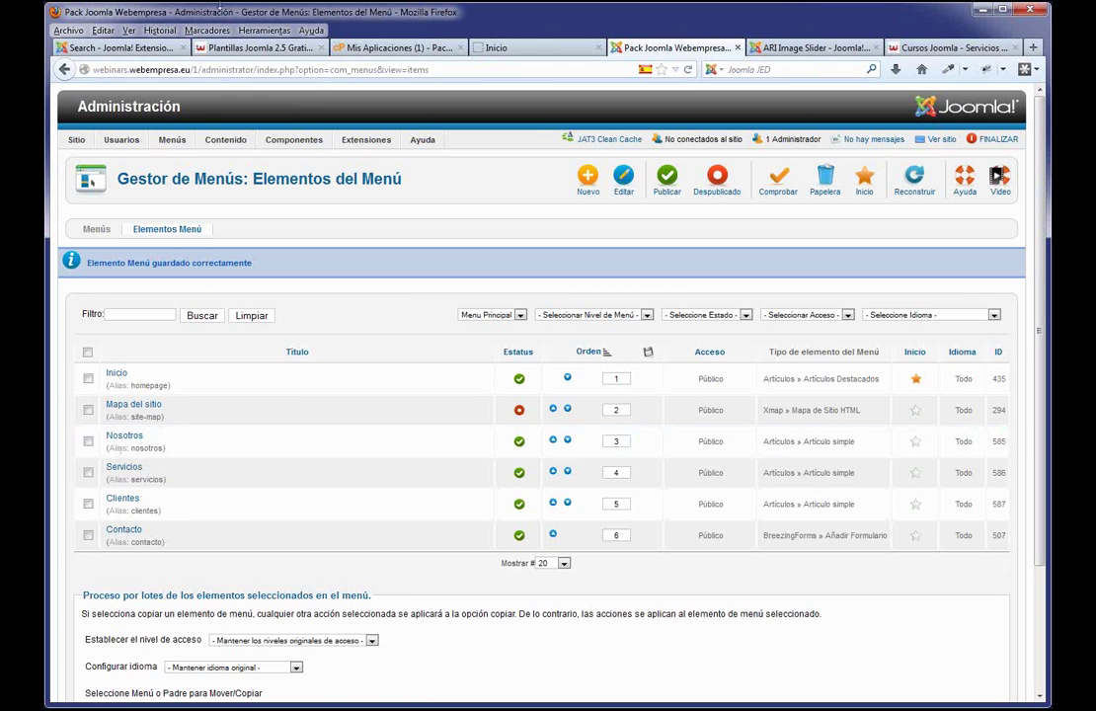
click(533, 48)
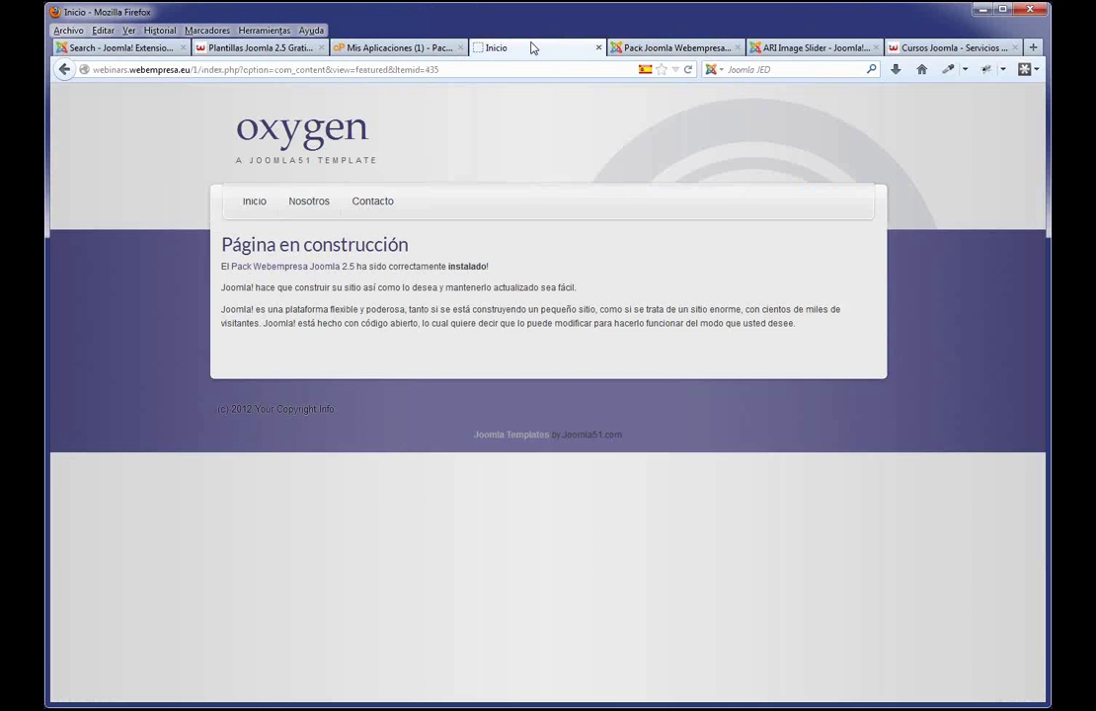
key(F5)
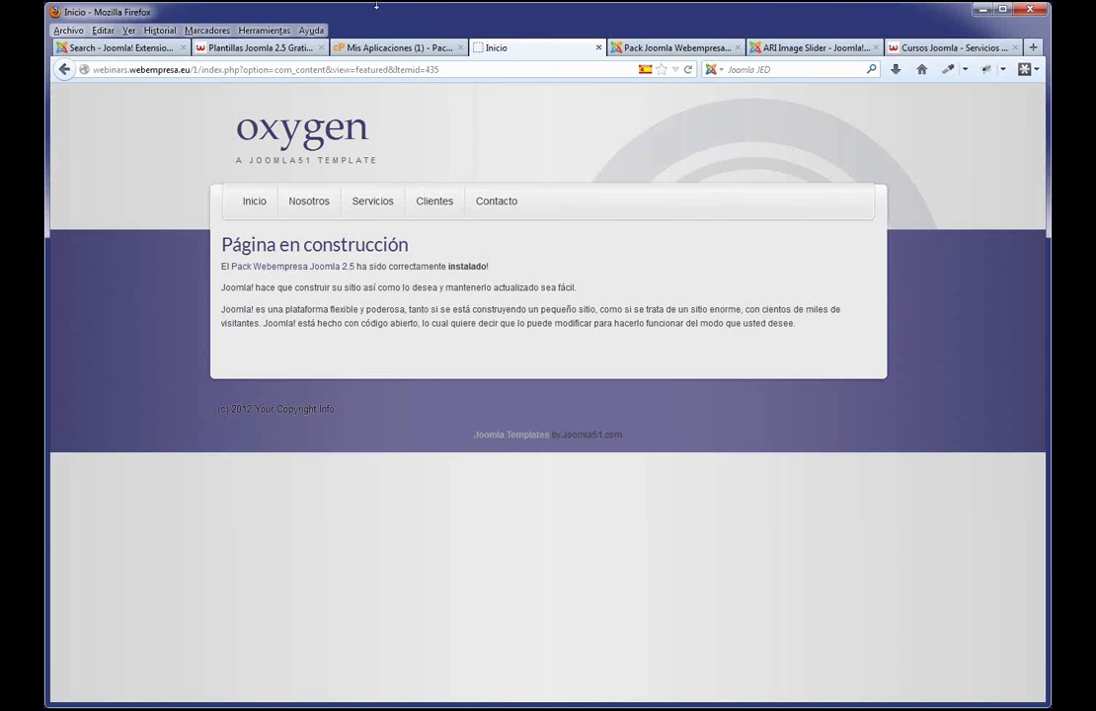
- Open the "Página en construcción" article in the administration, retitle it "Presentación" and clear its alias
click(684, 48)
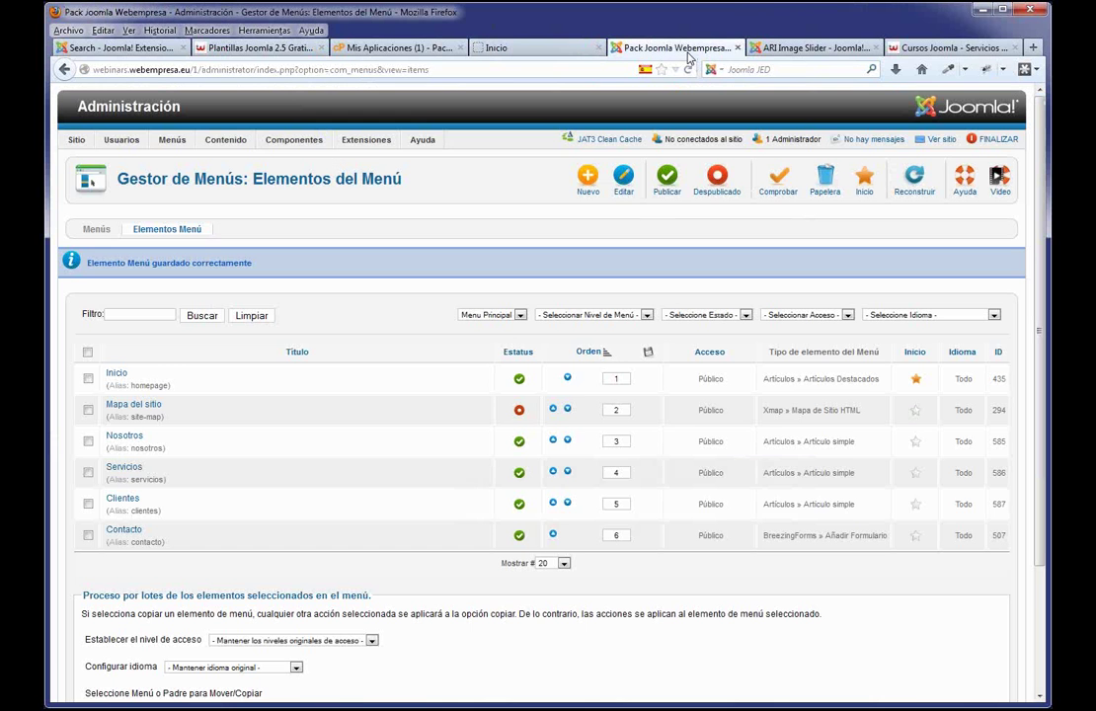
click(240, 160)
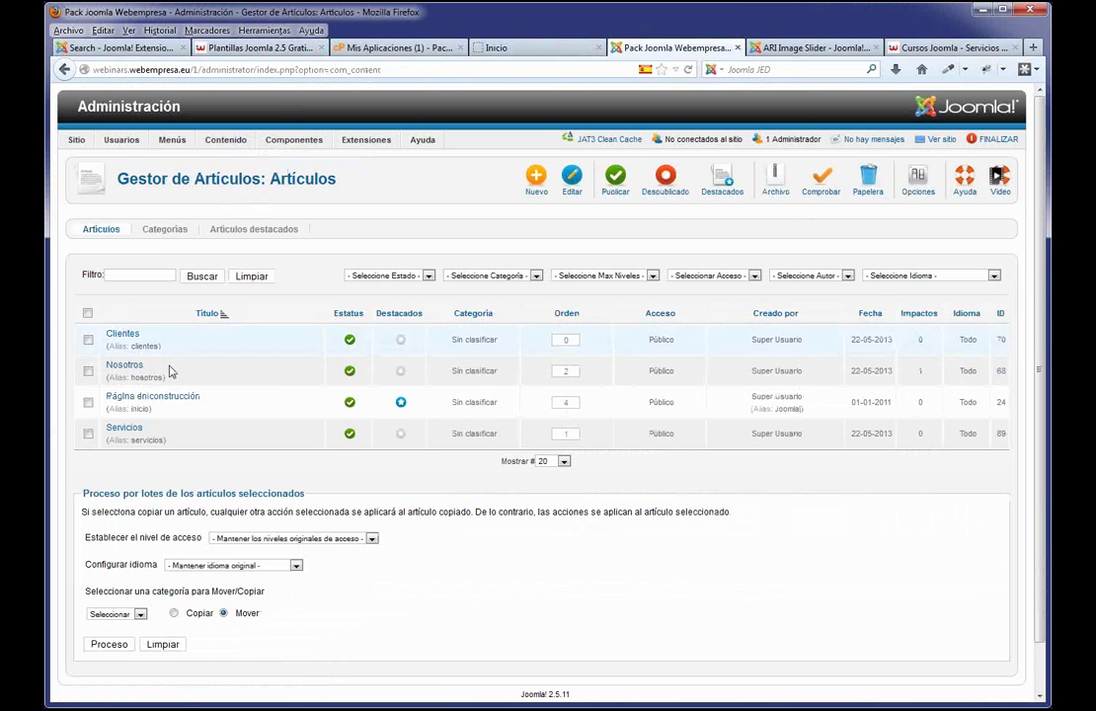
click(154, 404)
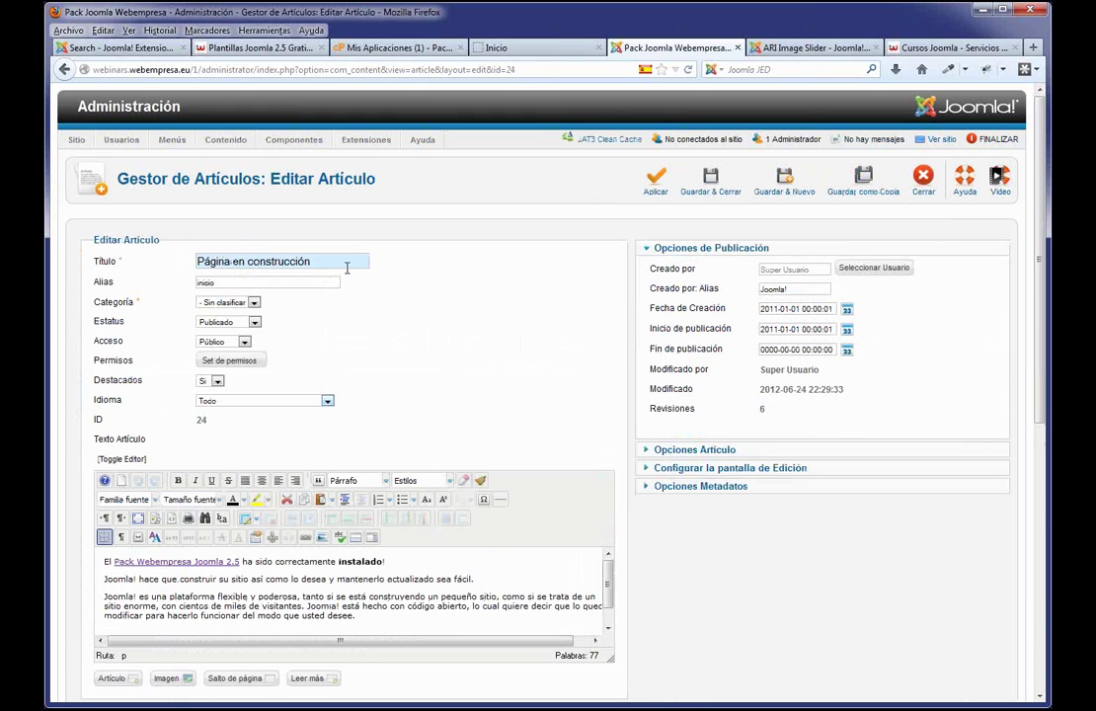
drag(306, 265, 174, 270)
text(P)
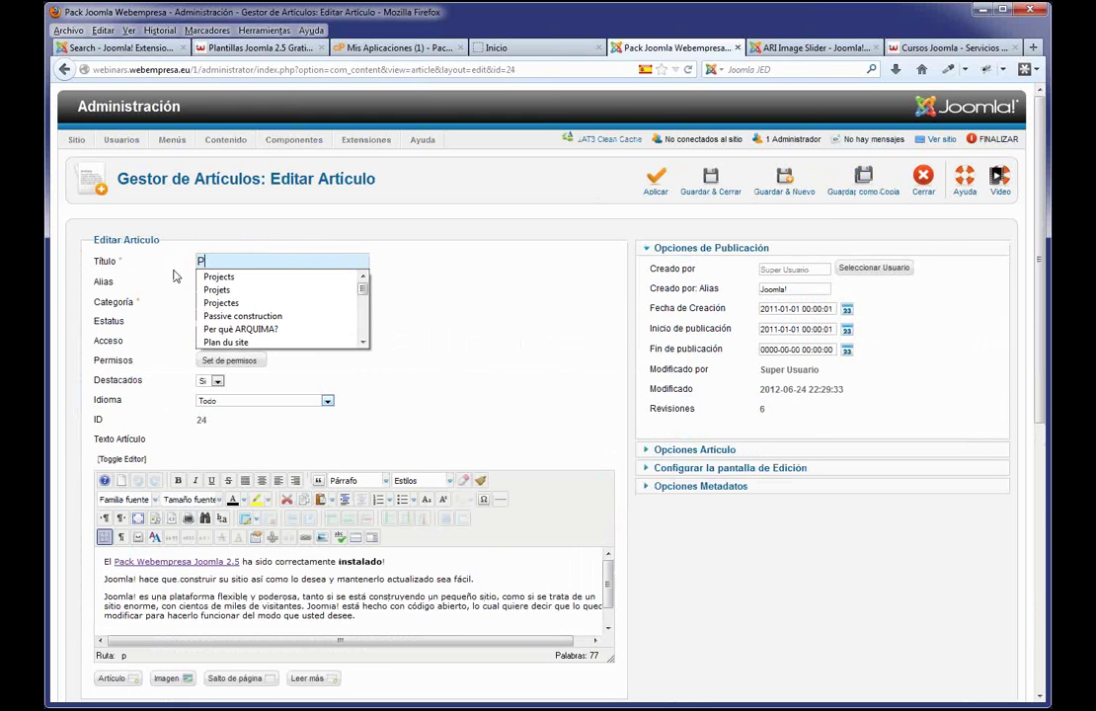
text(re)
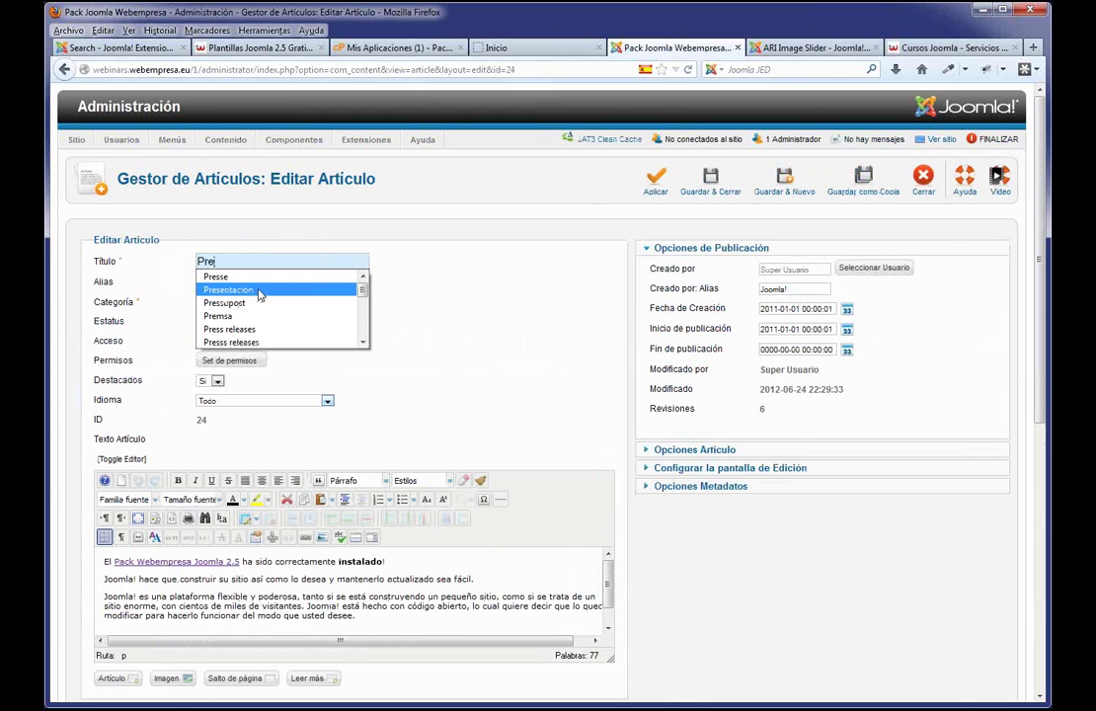
click(261, 287)
drag(255, 283, 84, 284)
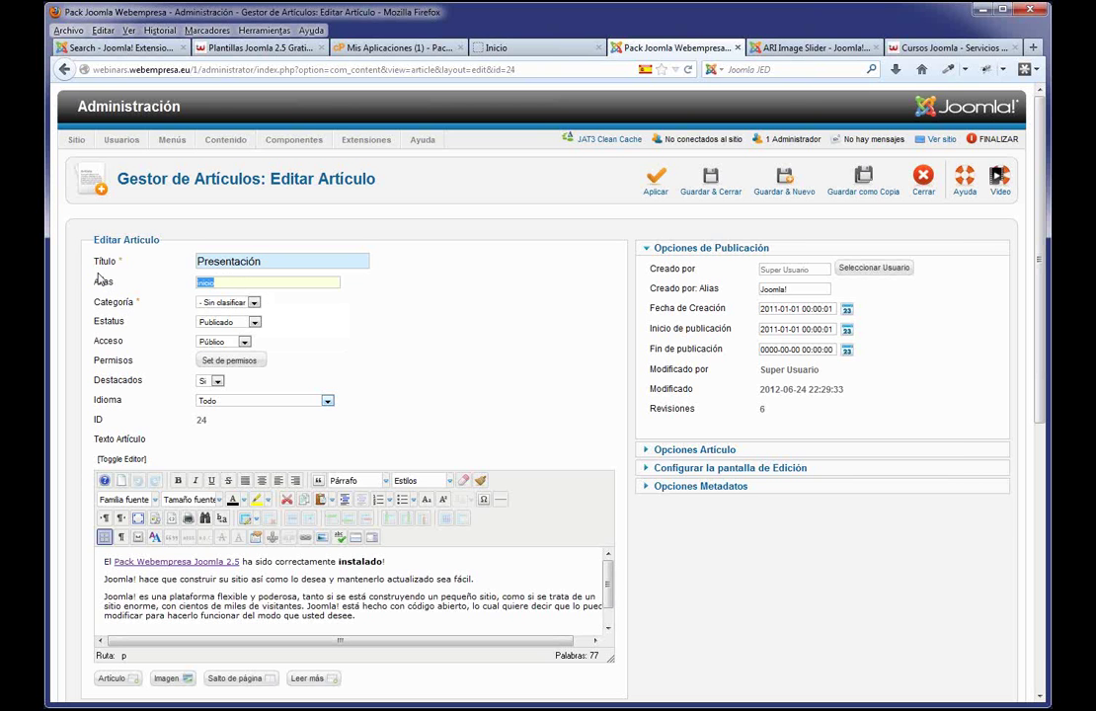
- Enlarge the article's text editor and make the word "correctamente" bold, italic, underlined and struck through
scroll(351, 415, down, 3)
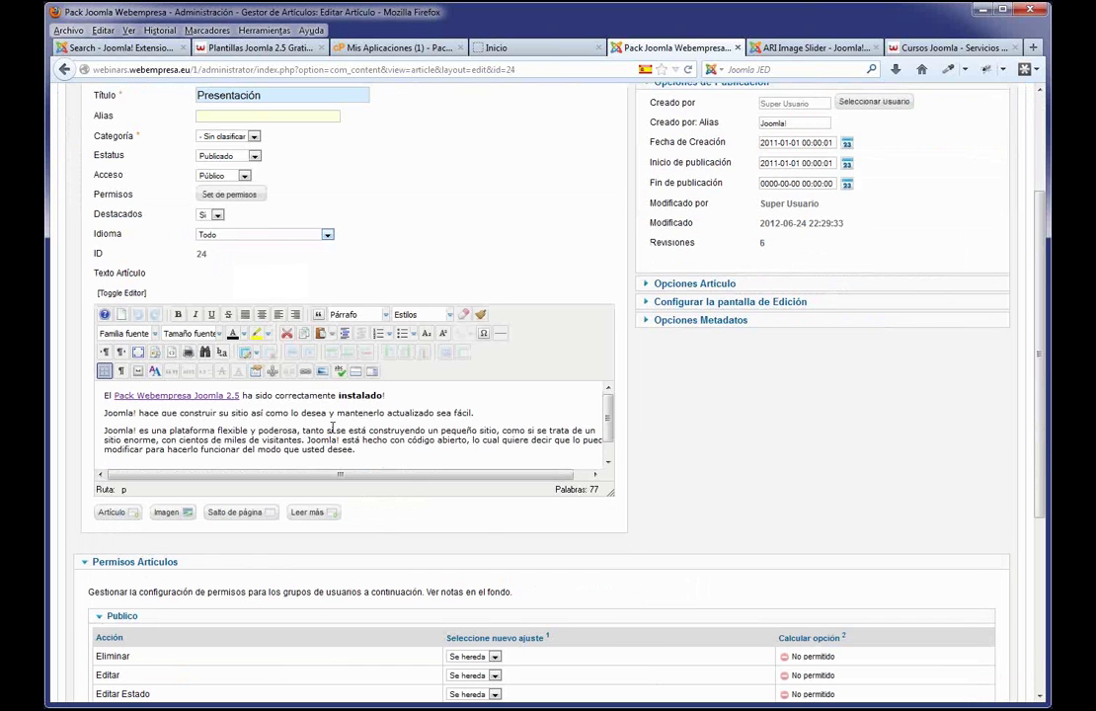
drag(610, 494, 605, 570)
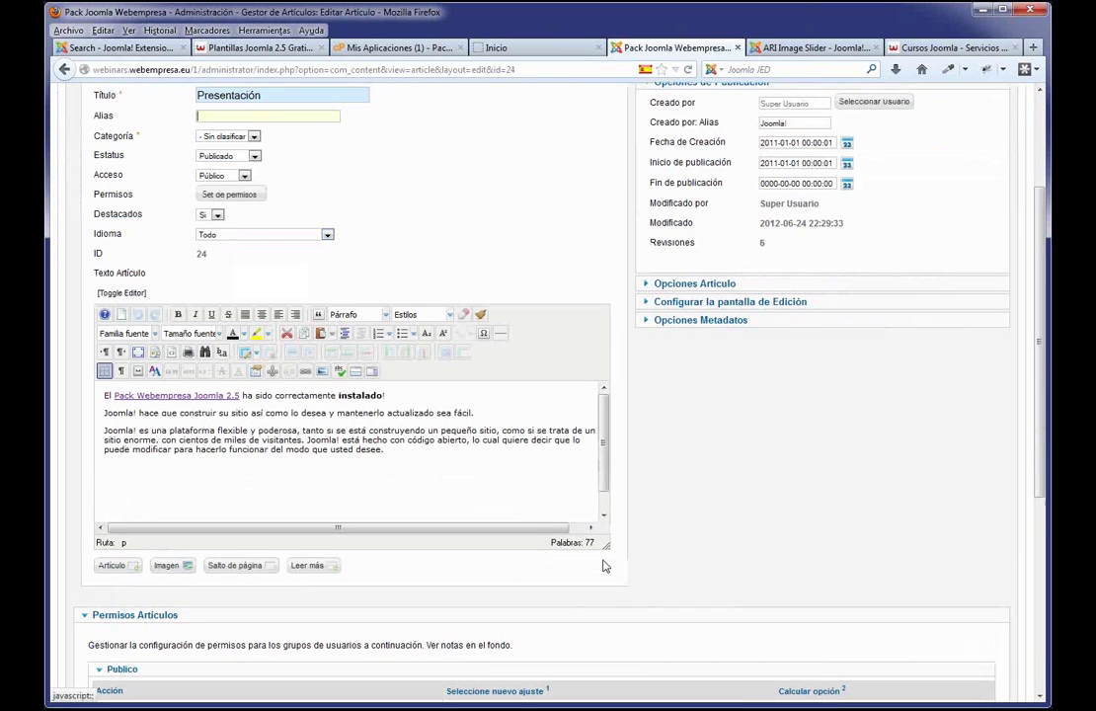
double_click(304, 397)
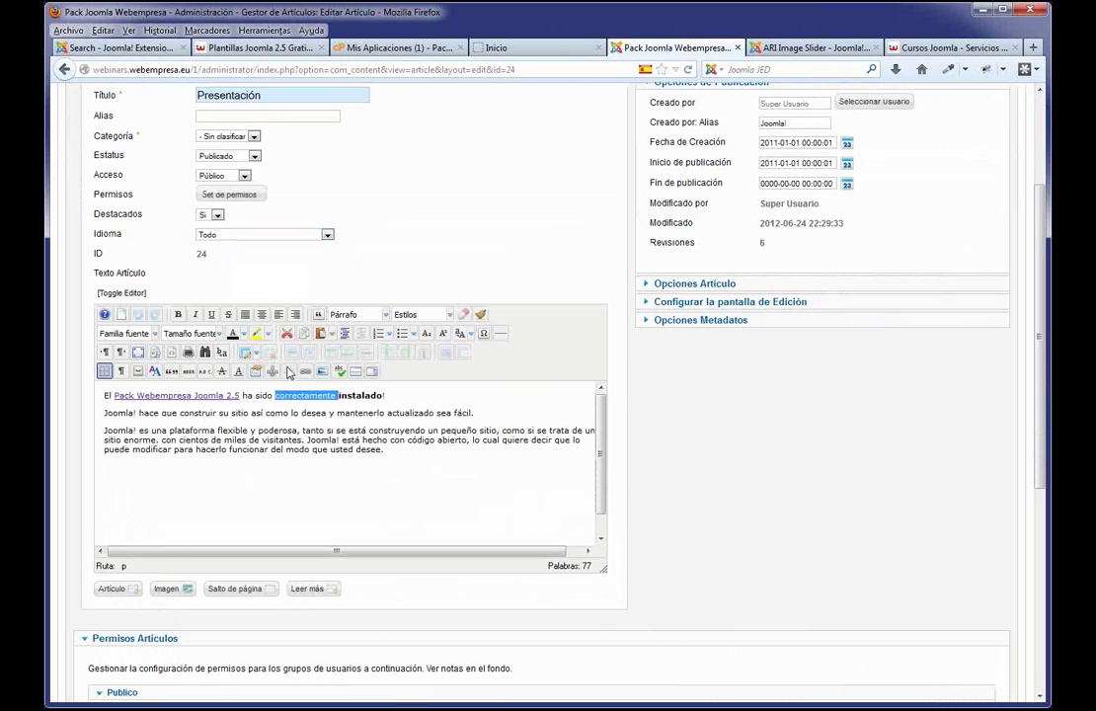
click(177, 317)
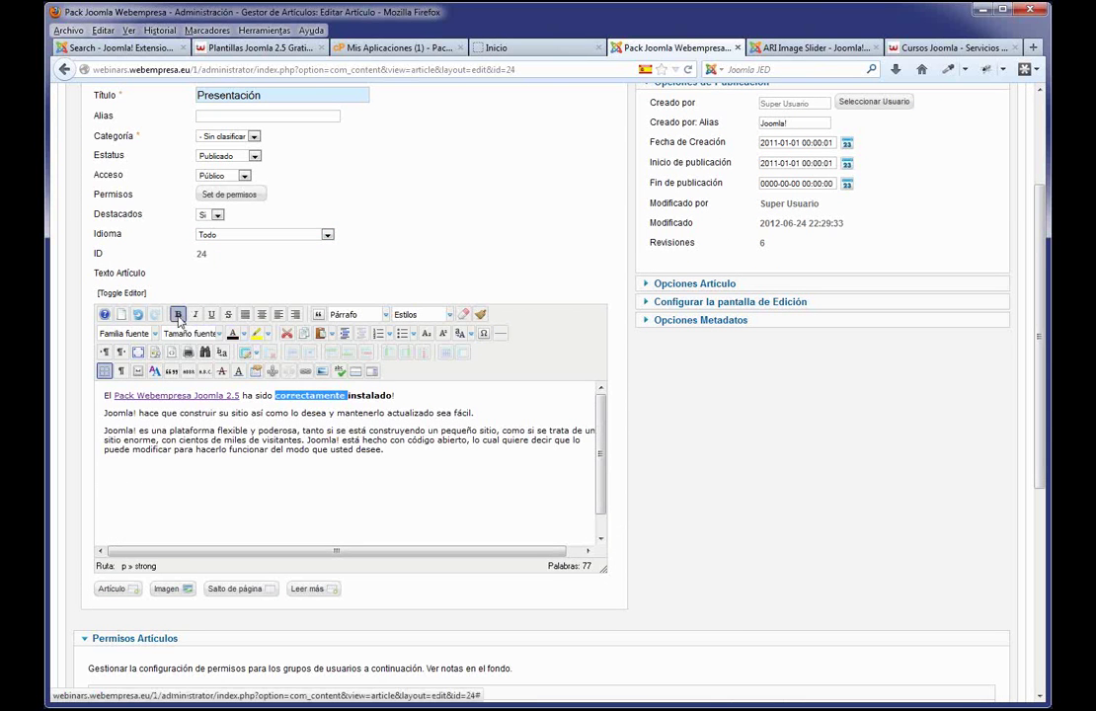
click(197, 316)
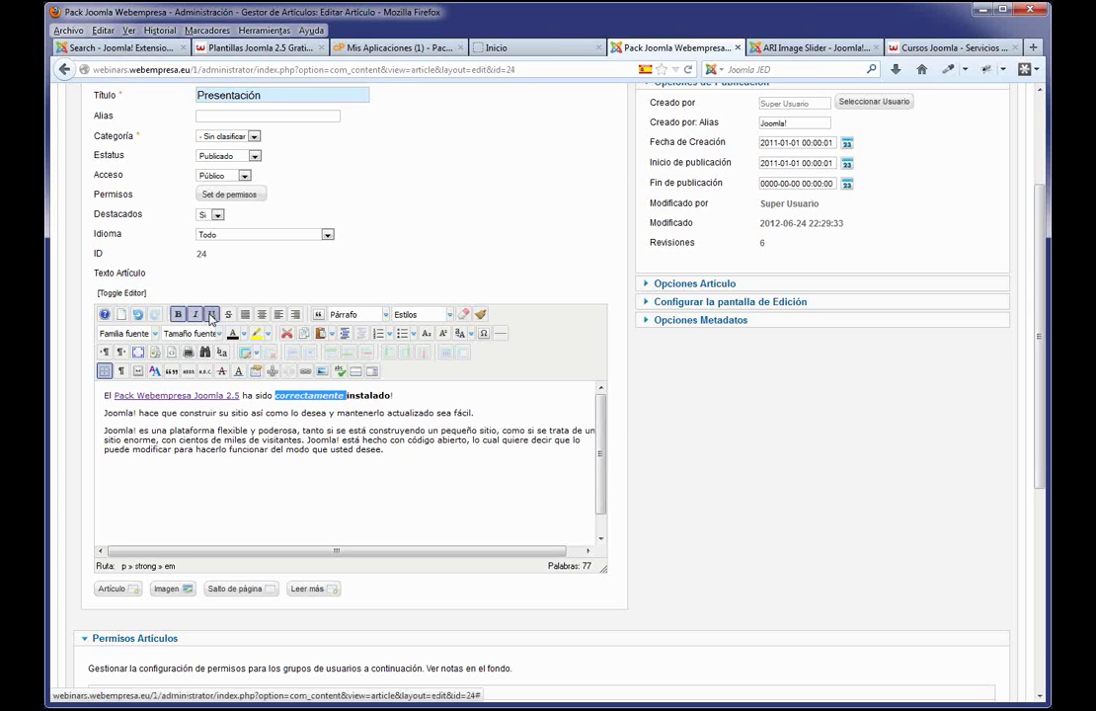
click(211, 315)
click(228, 315)
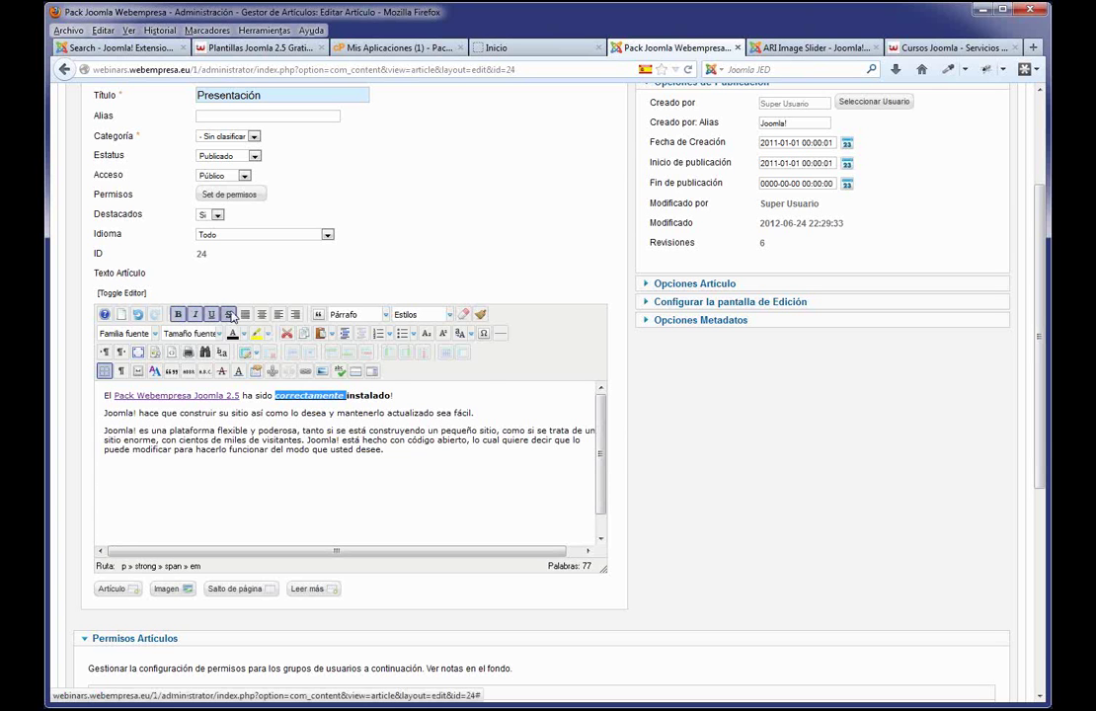
click(462, 404)
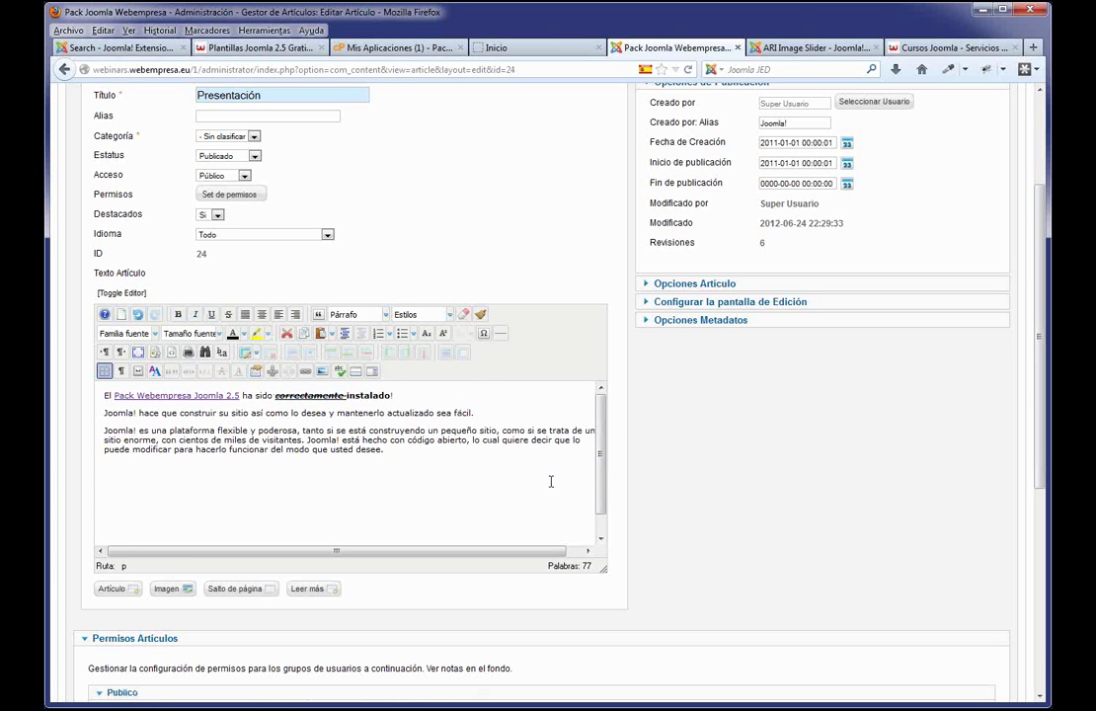
- Save the Presentación article without closing it and check the formatted word on the reloaded home page
scroll(551, 481, up, 3)
click(656, 187)
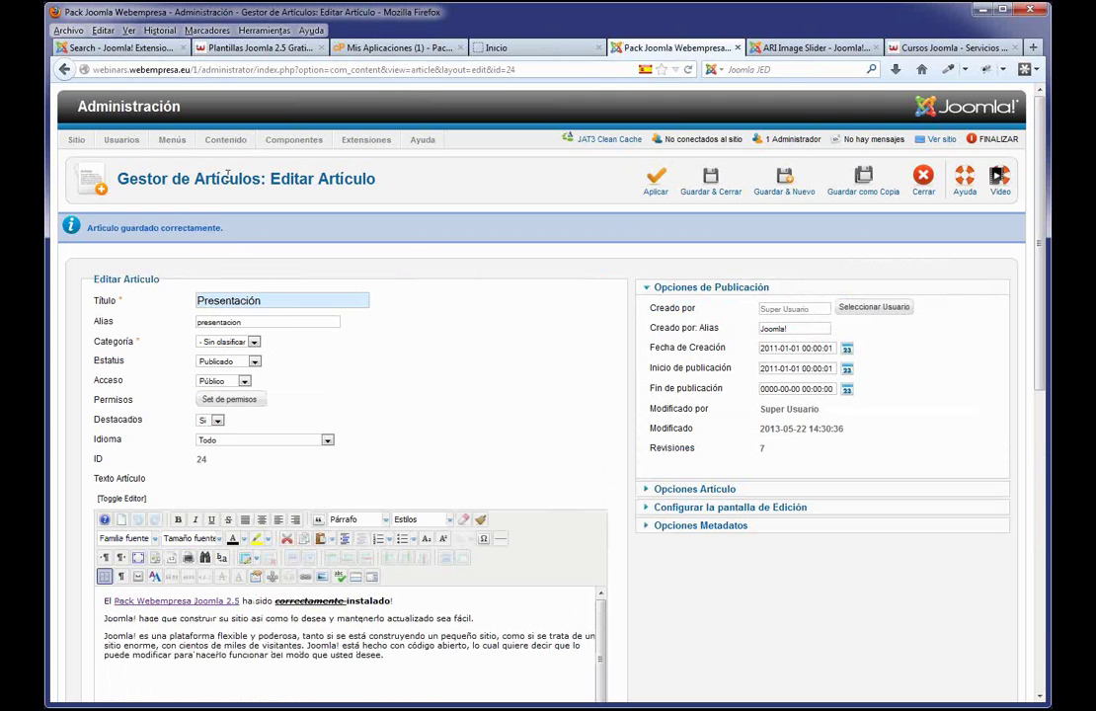
drag(232, 233, 75, 229)
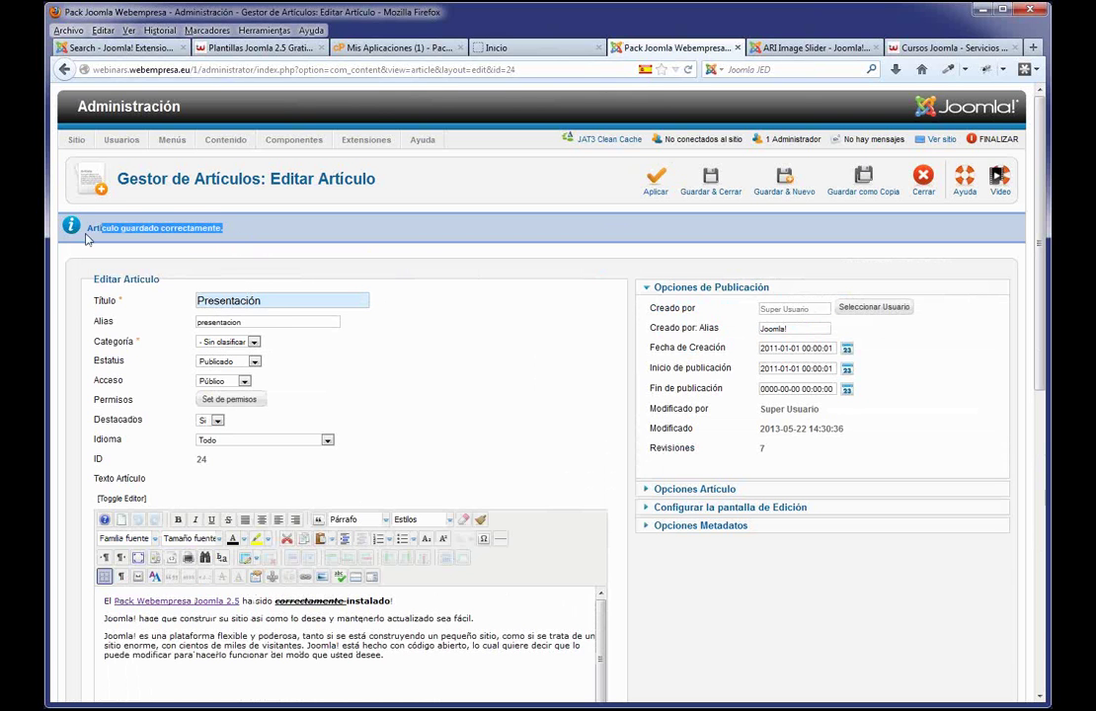
click(508, 49)
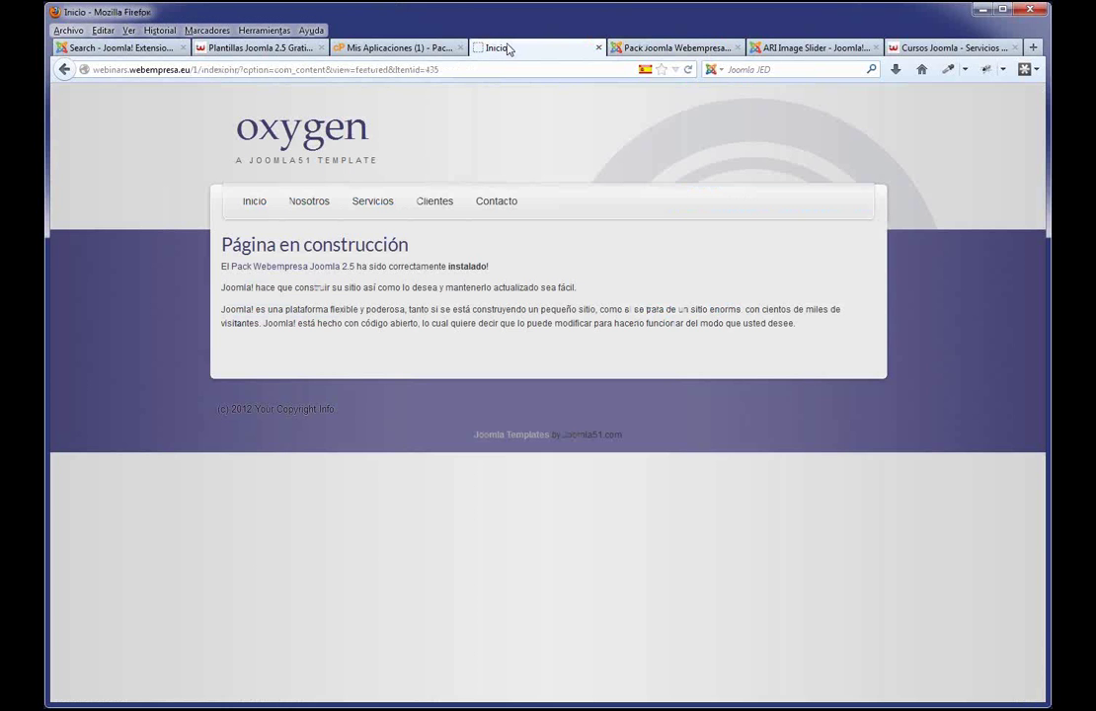
key(F5)
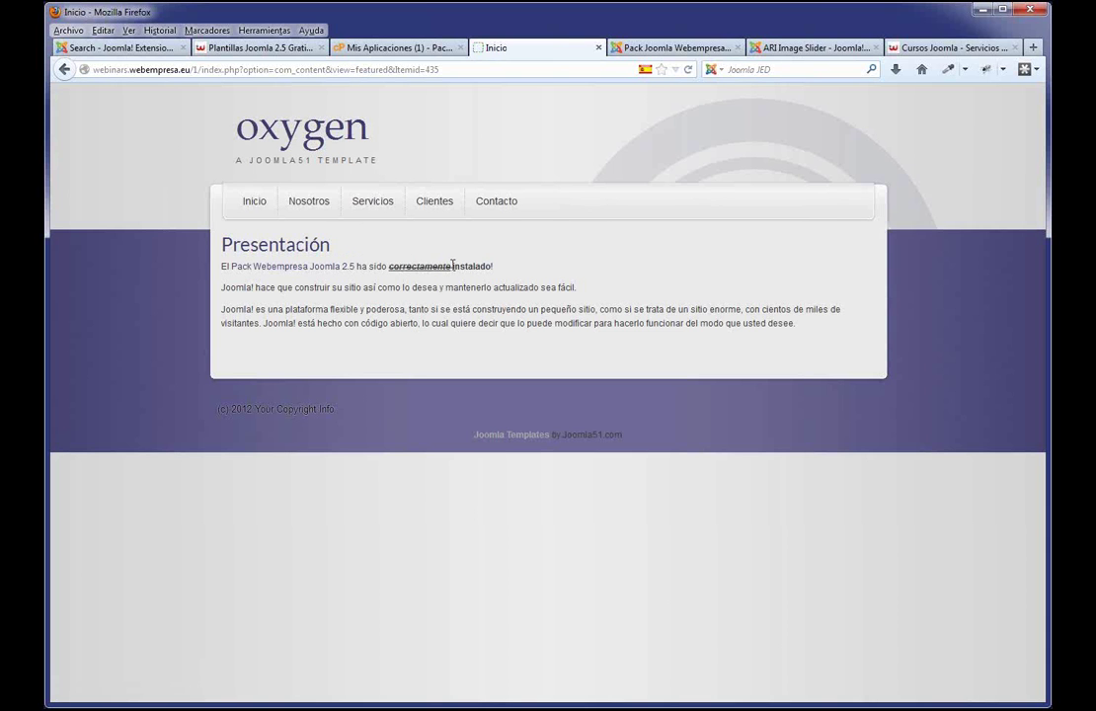
drag(452, 265, 387, 265)
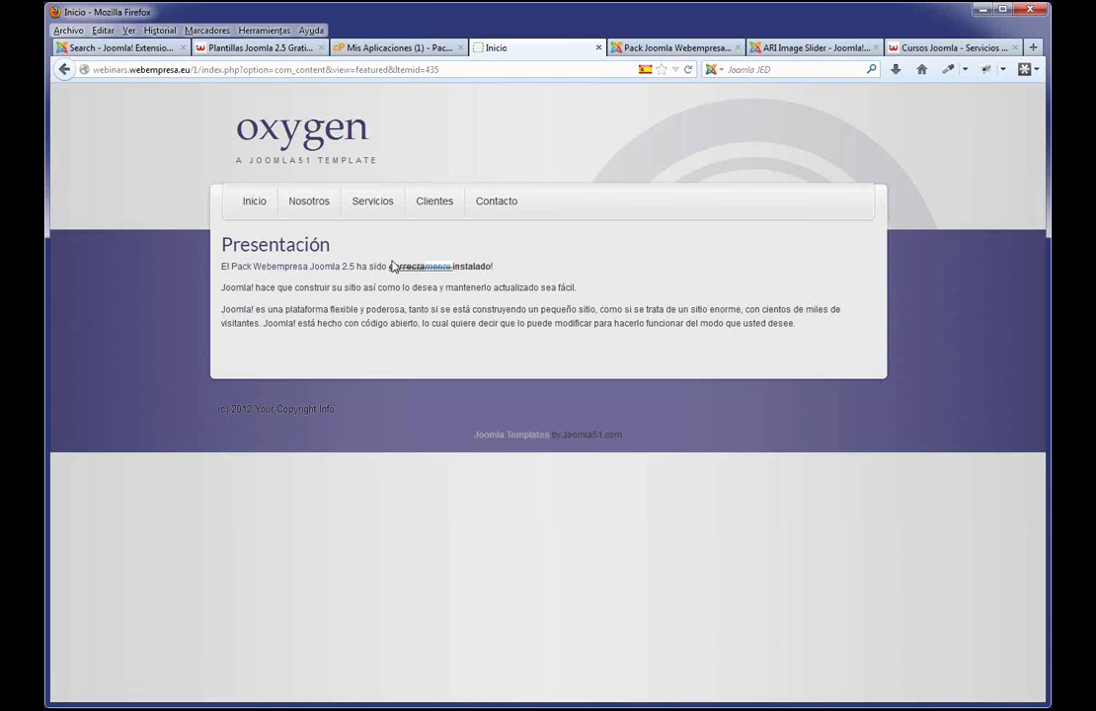
- Back in the article editor, right-align the paragraph starting "Joomla! hace que construir su sitio"
click(659, 49)
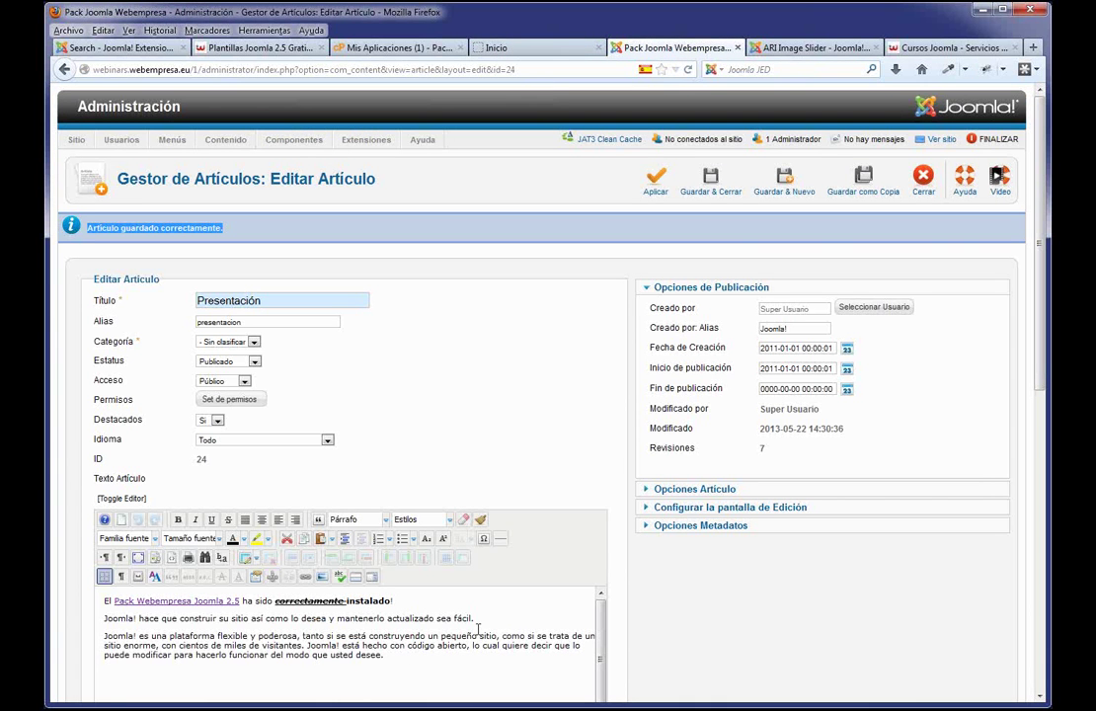
drag(475, 619, 111, 620)
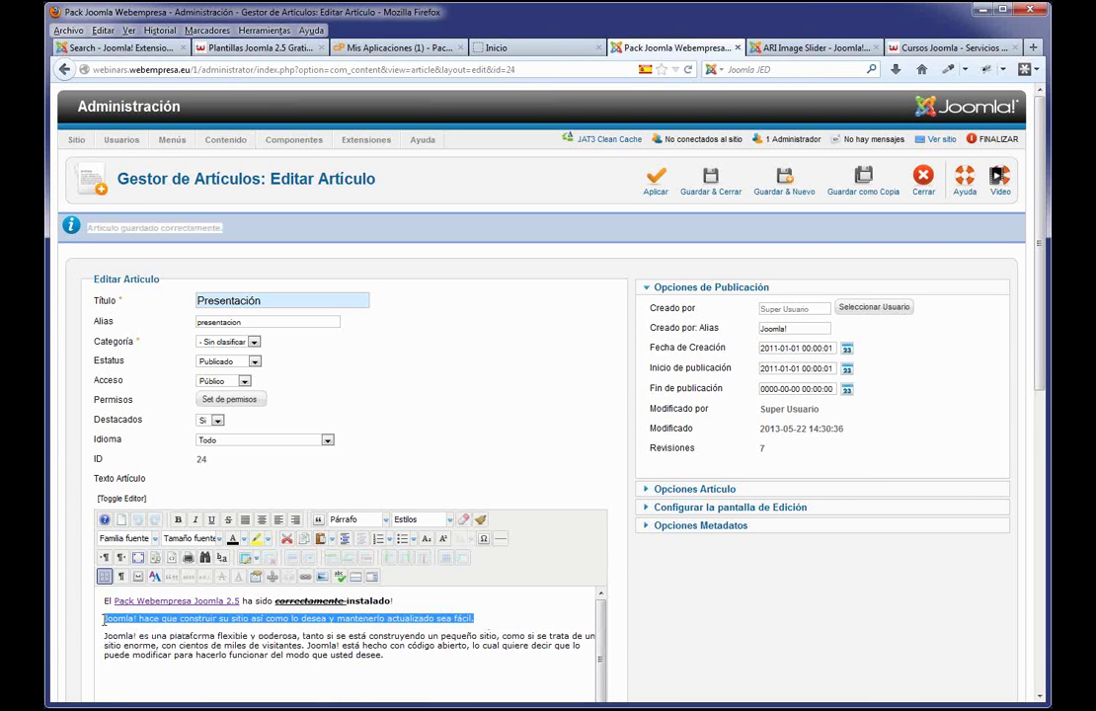
click(262, 521)
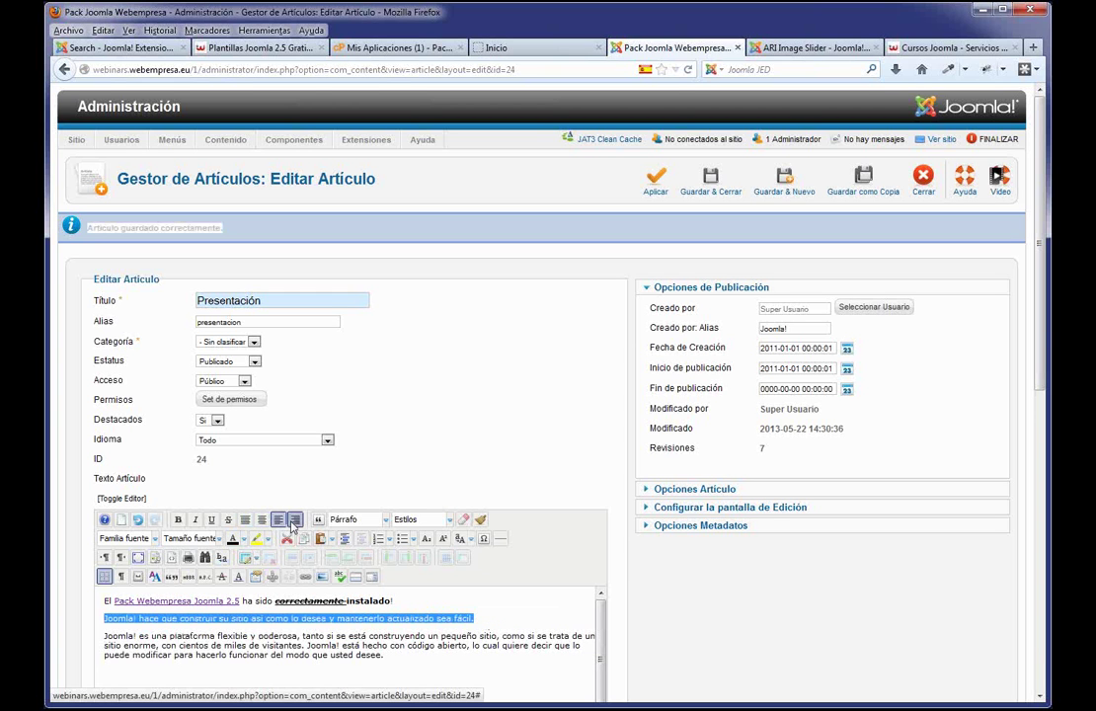
click(279, 522)
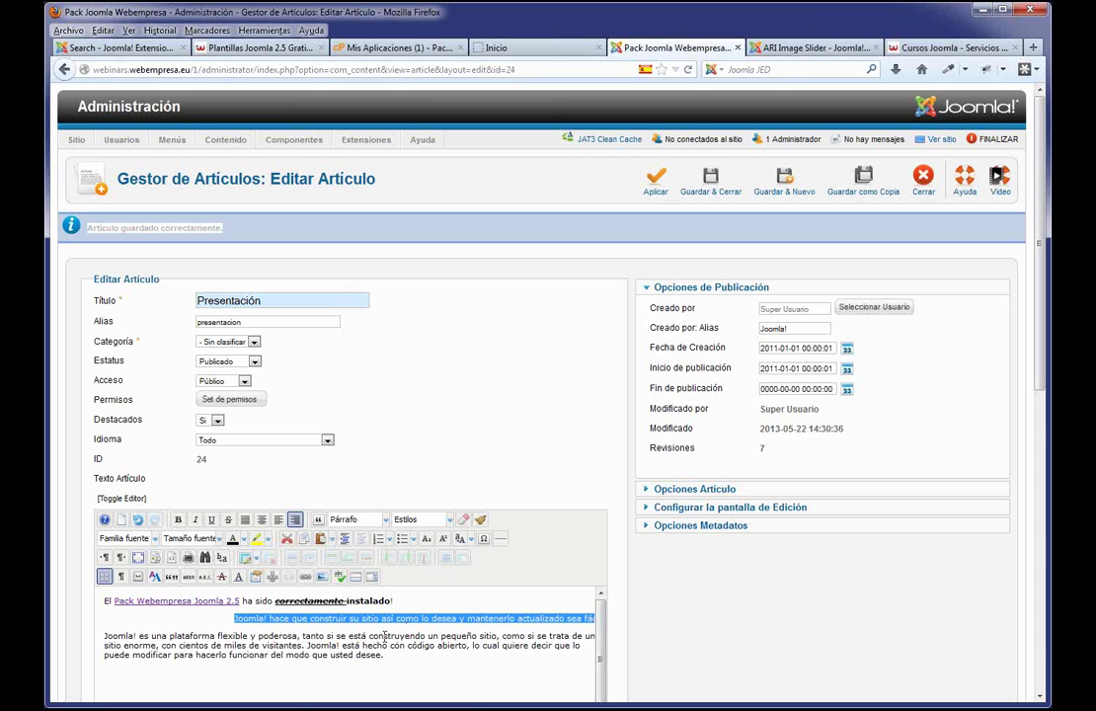
- Format the right-aligned paragraph starting "Joomla! hace que construir su sitio" as Encabezado 4
click(385, 521)
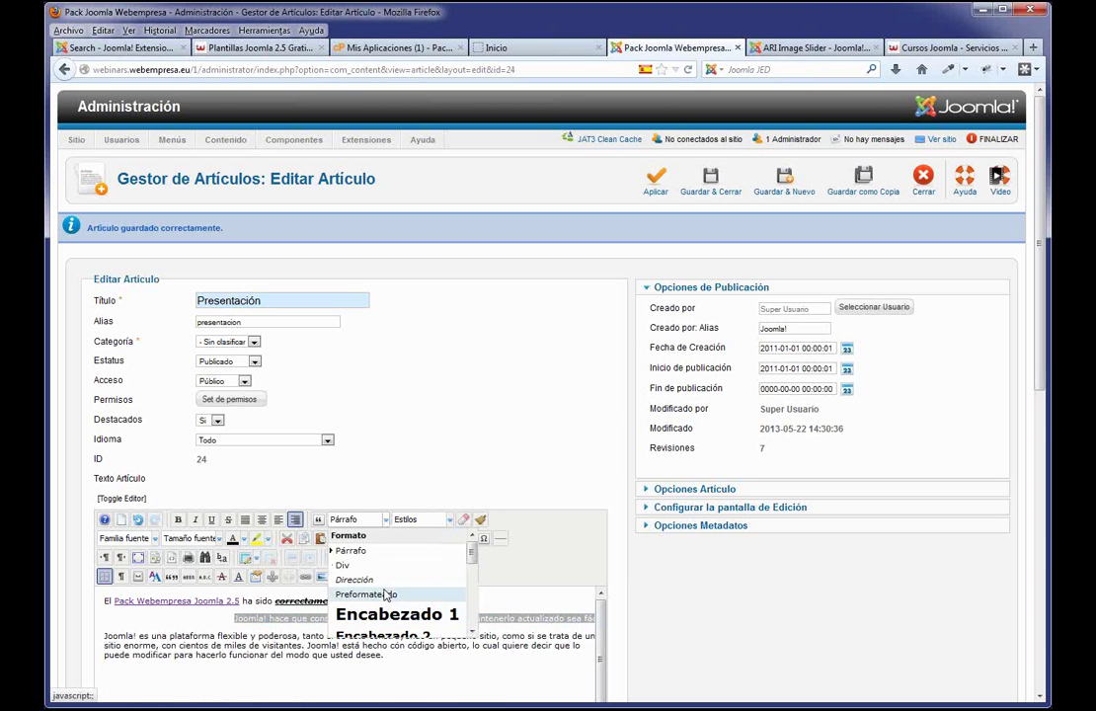
scroll(386, 594, down, 2)
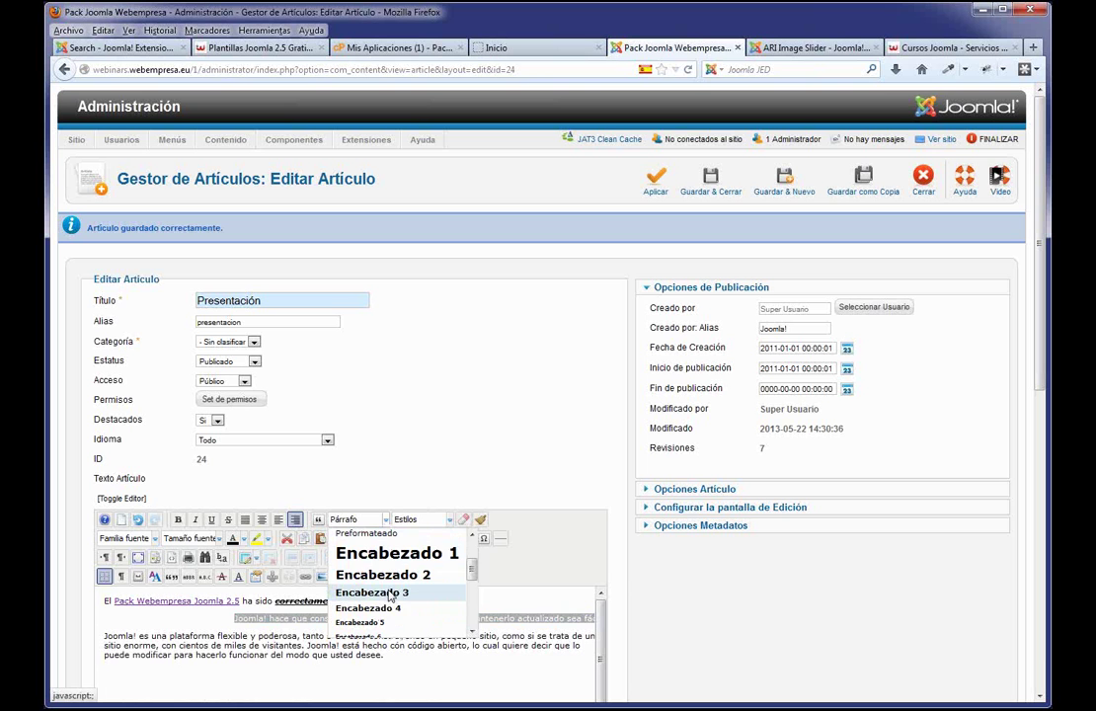
click(380, 608)
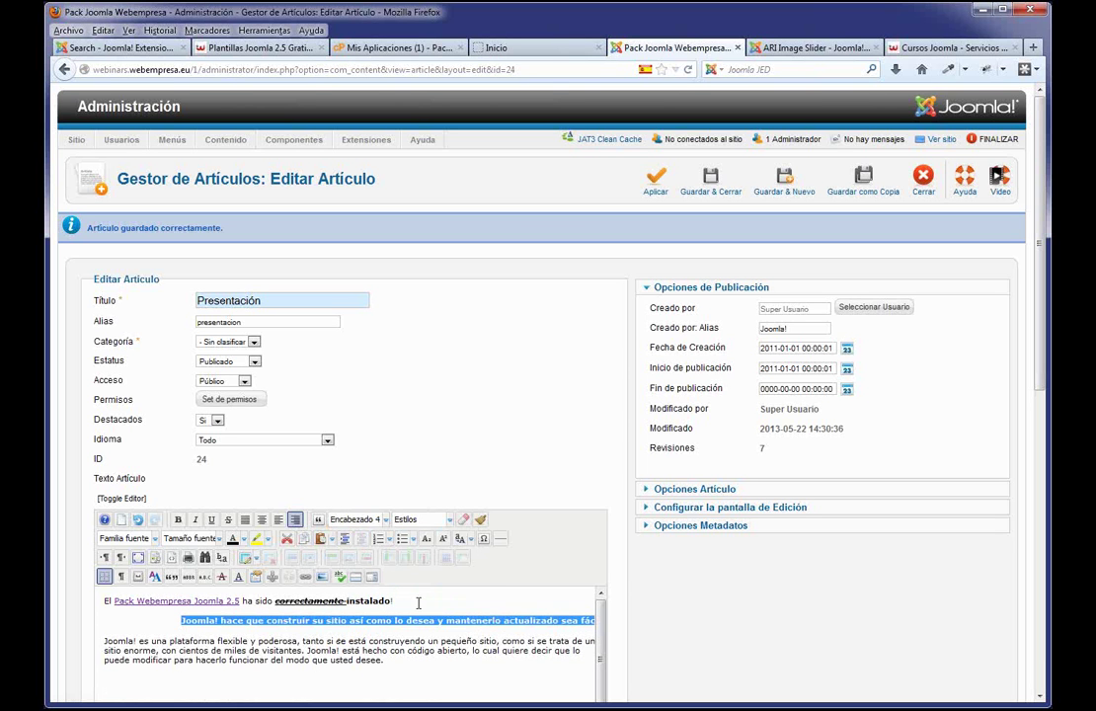
click(420, 605)
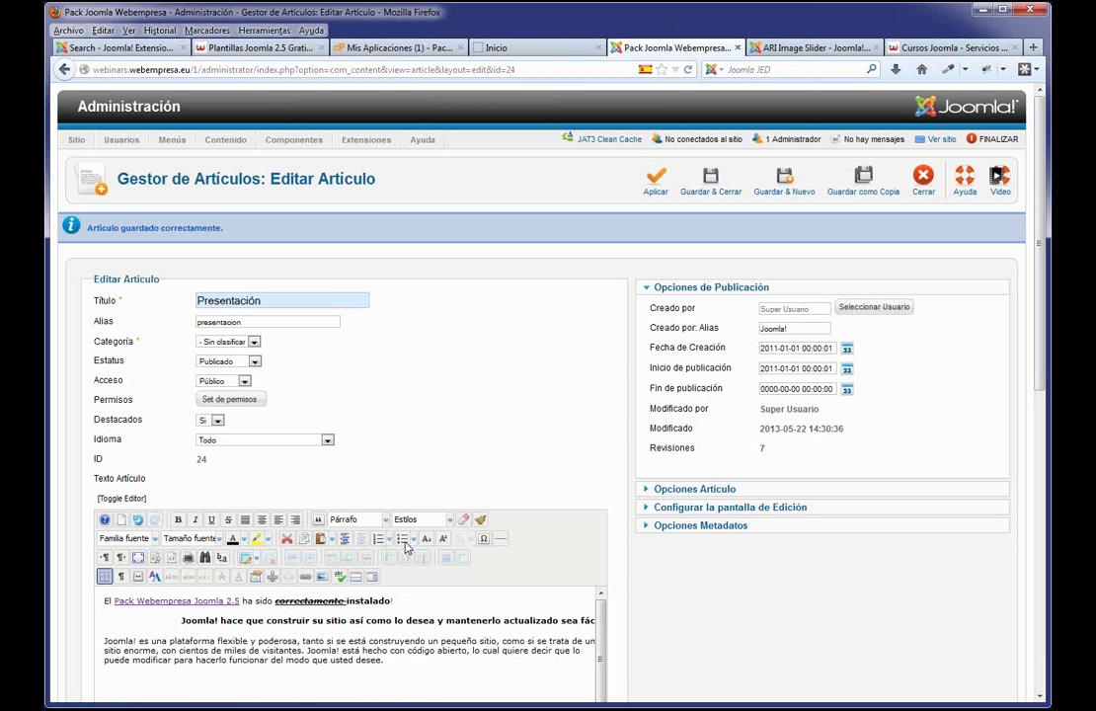
- Apply the readon style to the link text "Pack Webempresa Joomla 2.5" in the first line
click(450, 520)
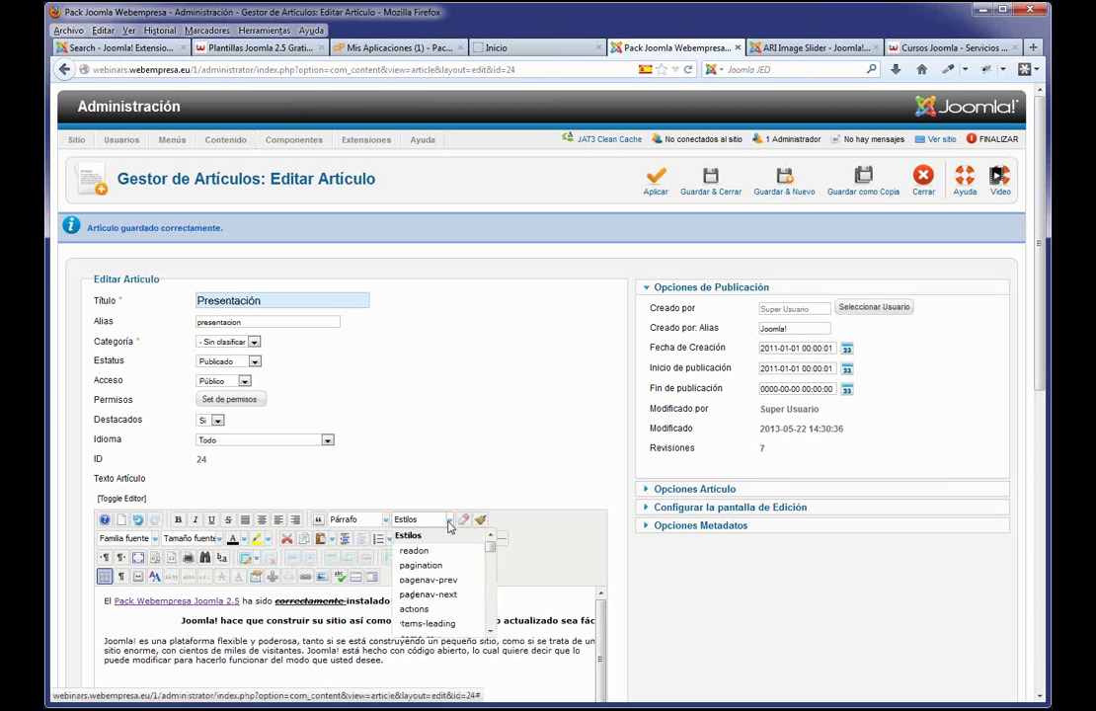
click(449, 520)
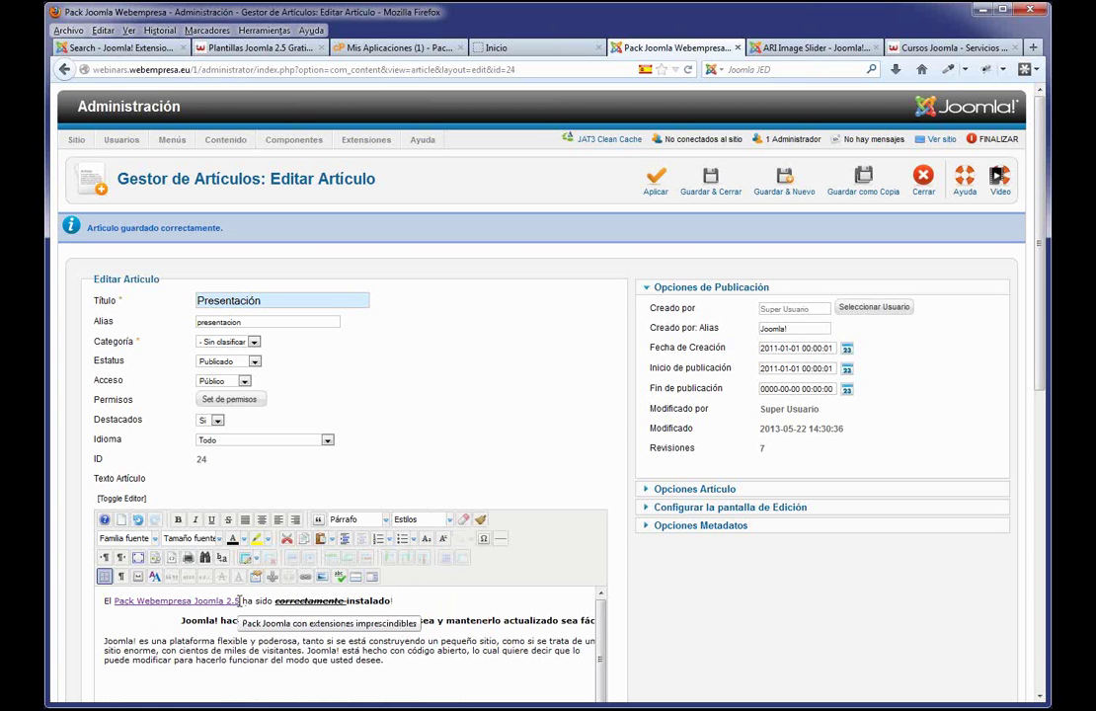
drag(238, 600, 116, 600)
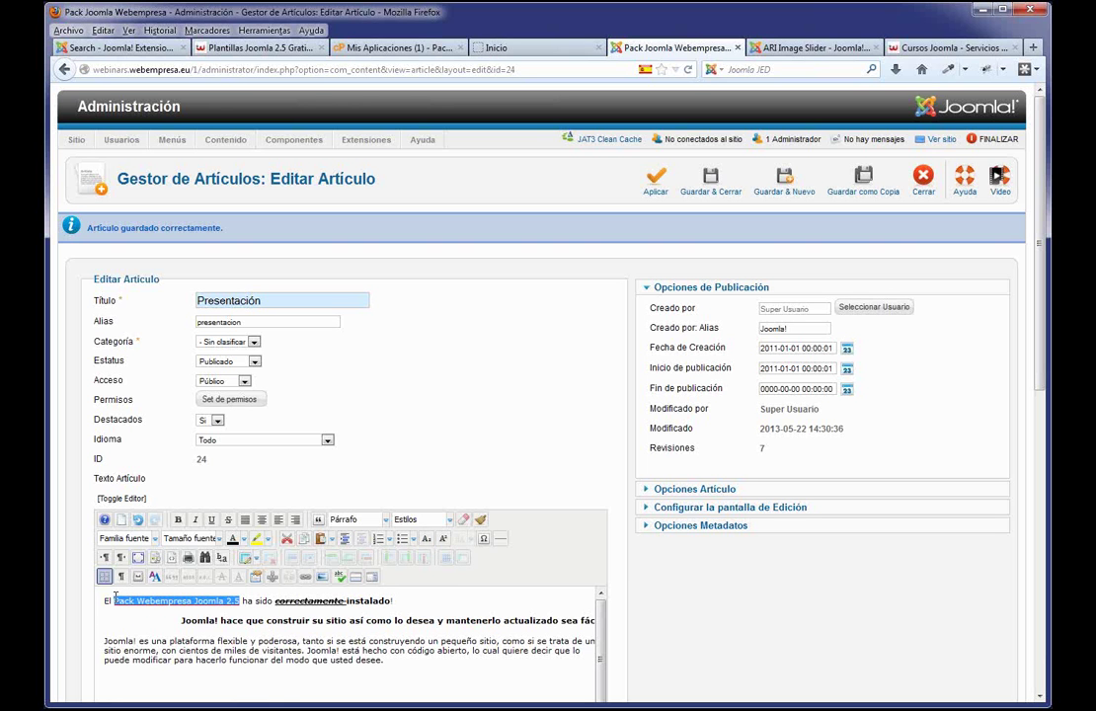
click(435, 520)
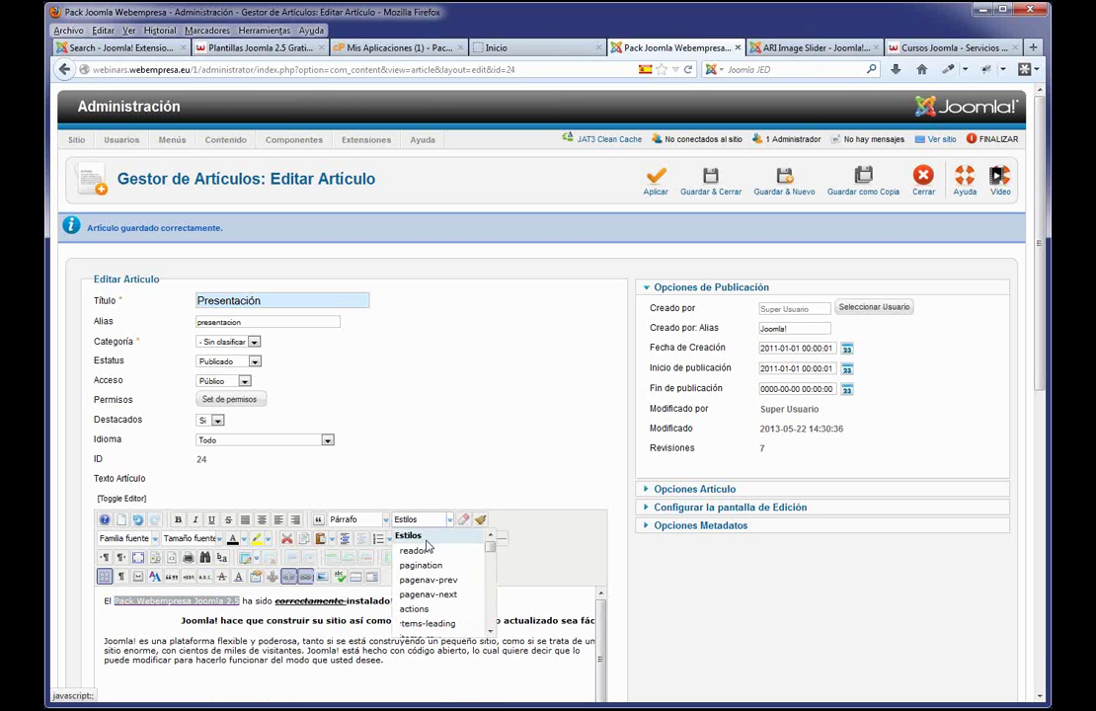
click(424, 549)
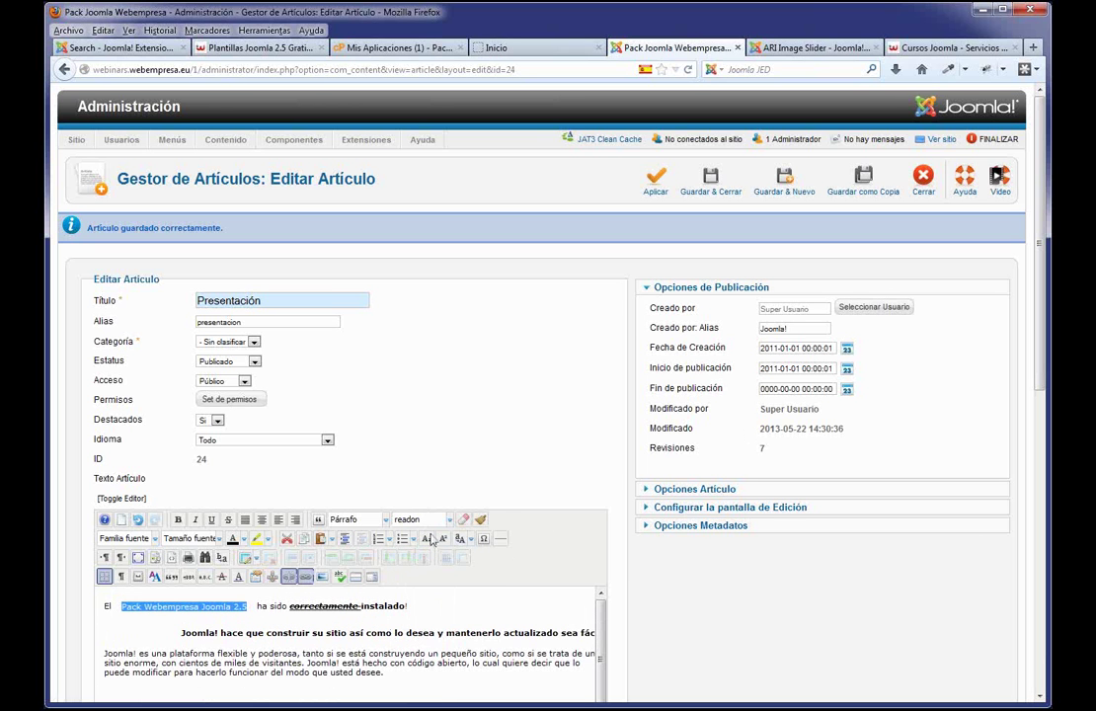
- Save the article without closing it, check the heading on the reloaded home page, and test the "Pack Webempresa Joomla 2.5" link before returning
click(656, 184)
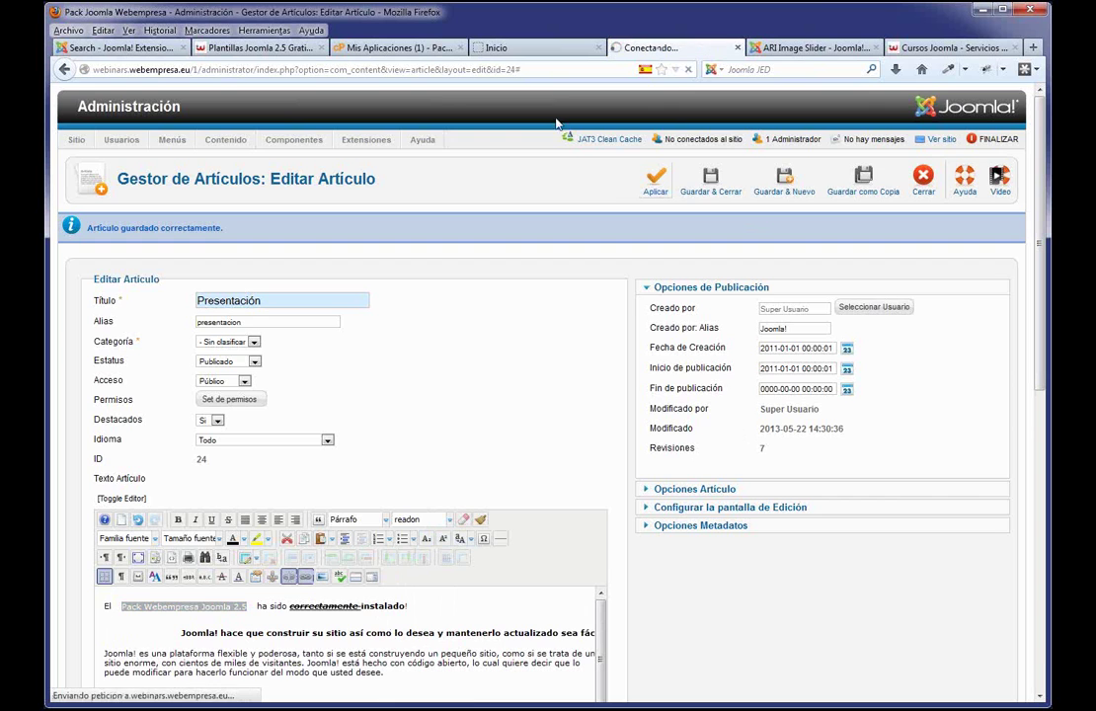
click(522, 50)
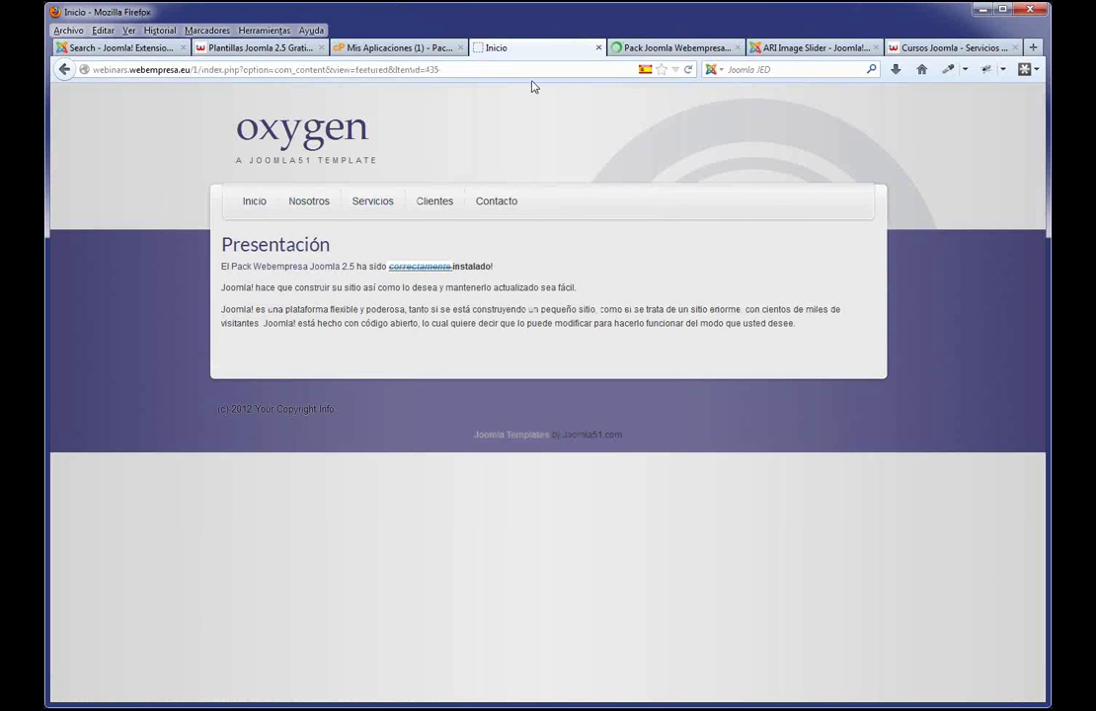
key(F5)
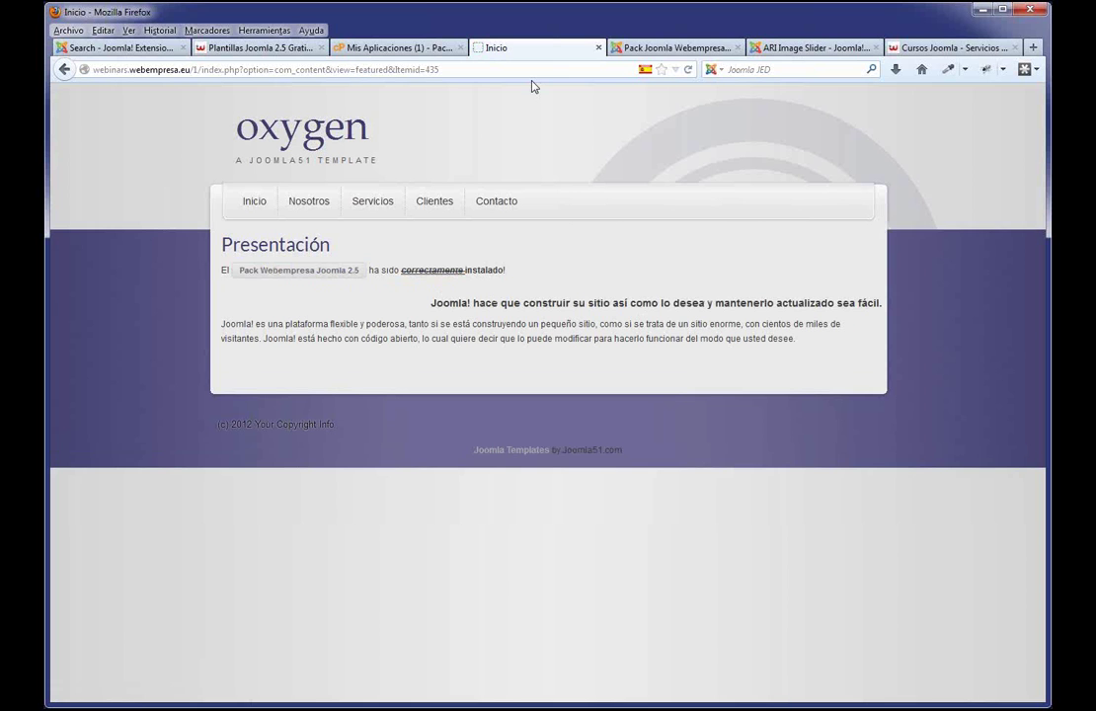
drag(426, 309, 871, 300)
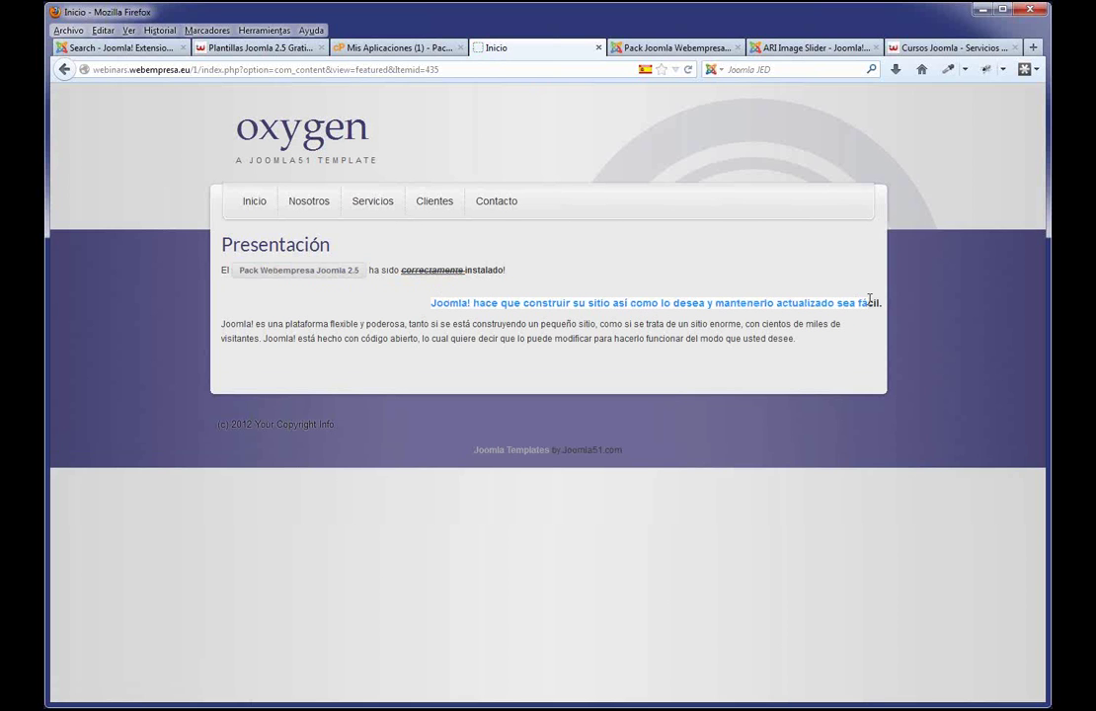
click(291, 273)
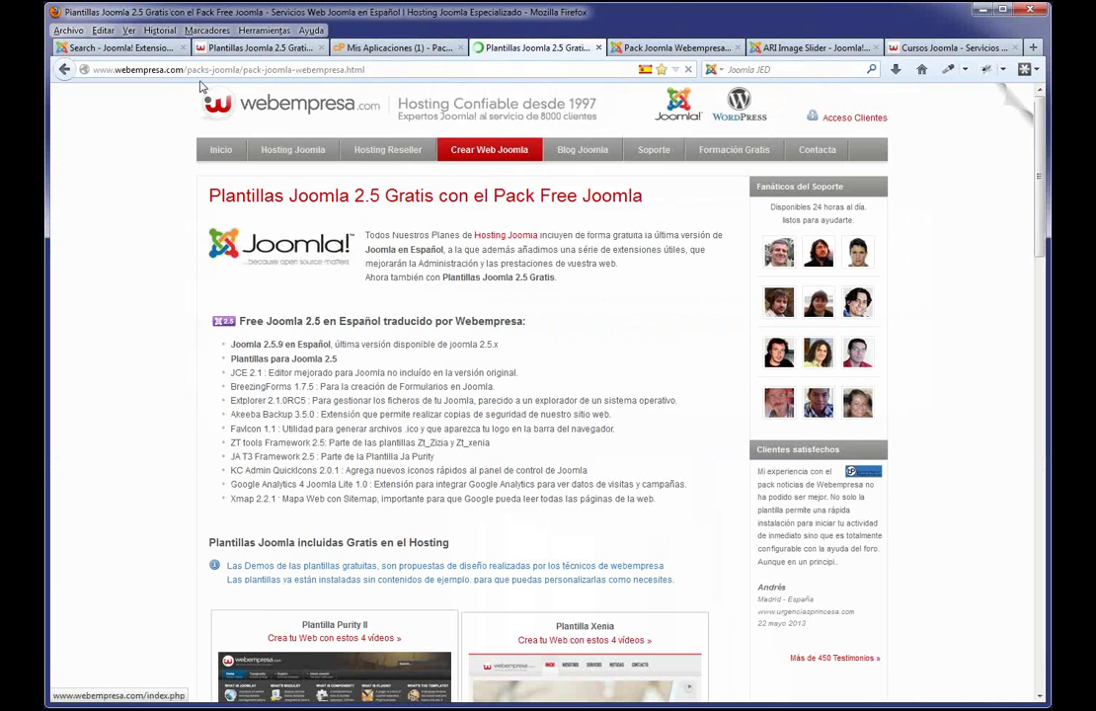
click(64, 70)
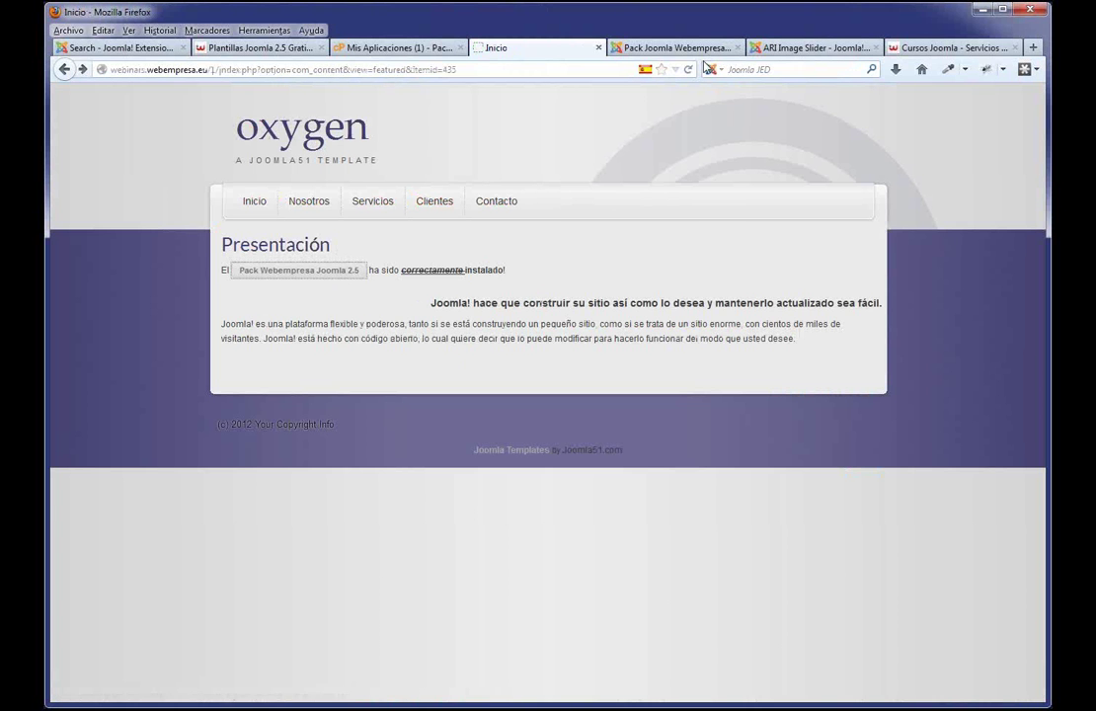
- Back in the article editor, look through the font families available for the text "Joomla! es una plataforma"
click(677, 49)
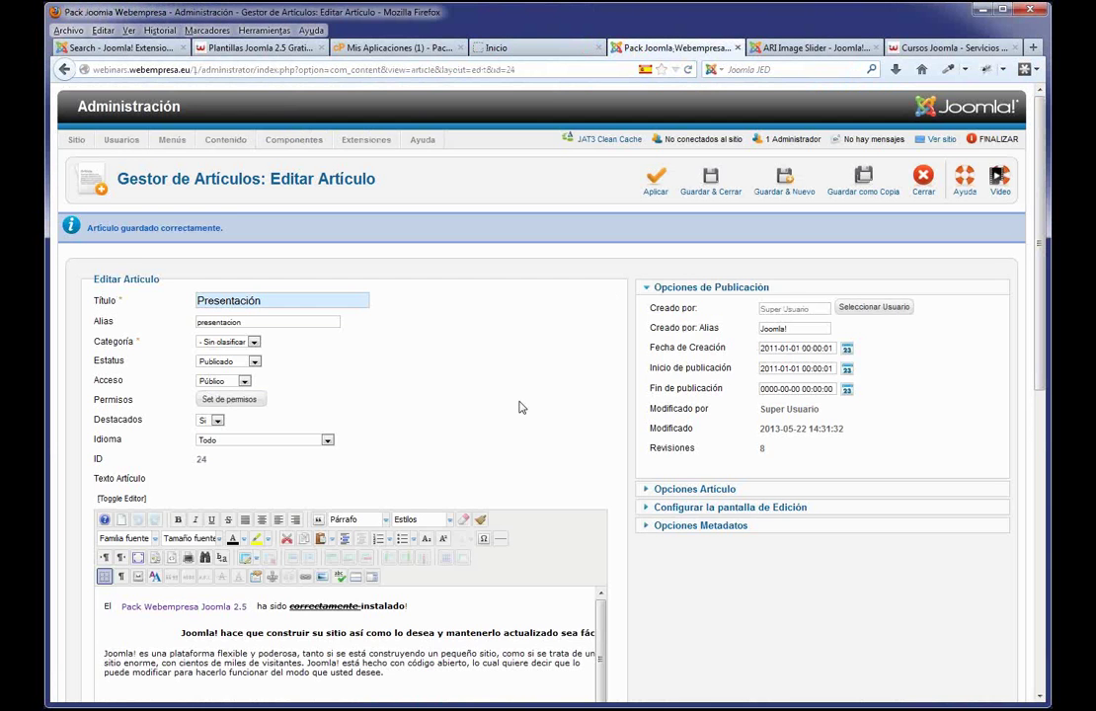
scroll(344, 474, down, 2)
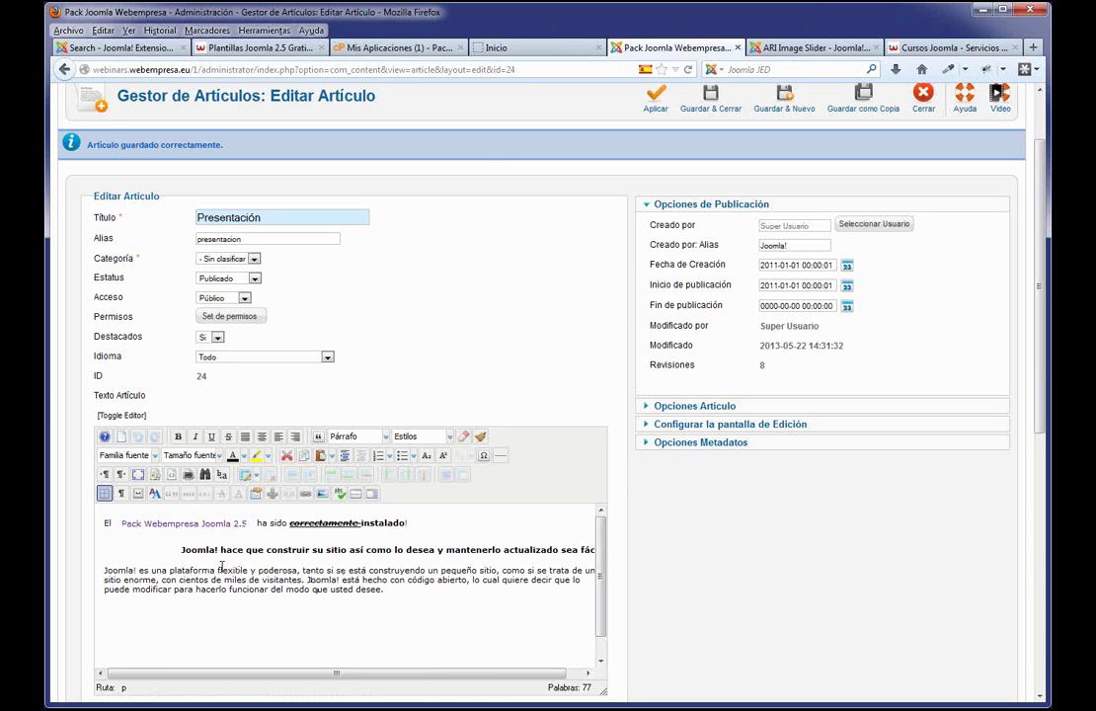
drag(215, 570, 113, 570)
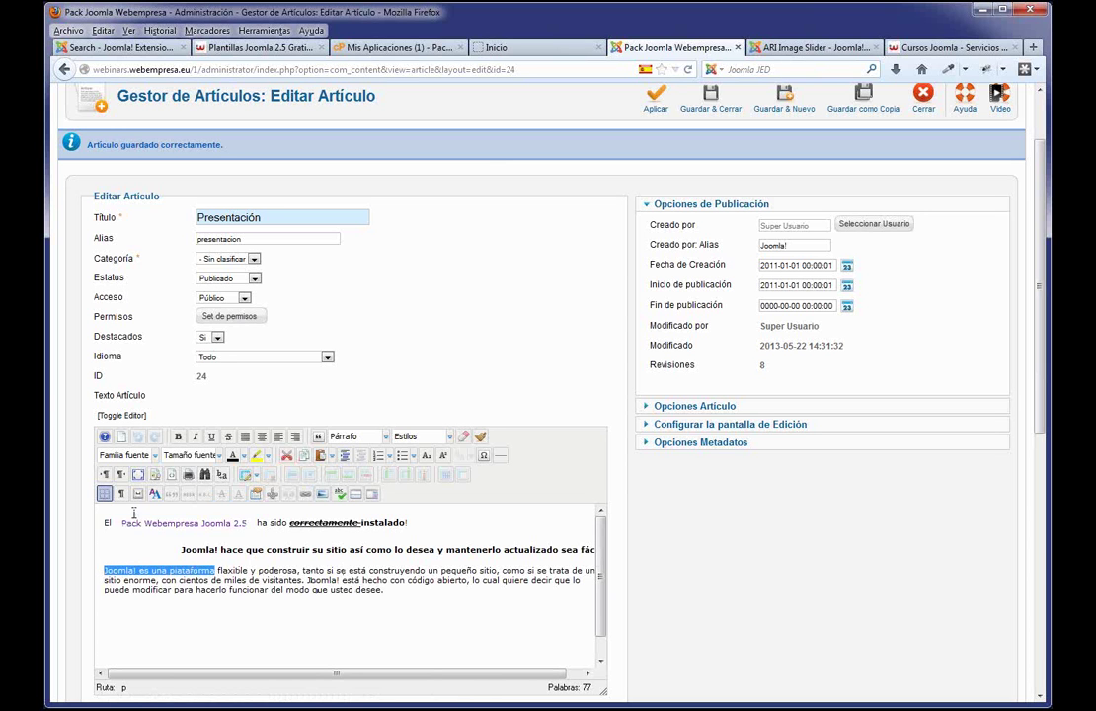
click(125, 455)
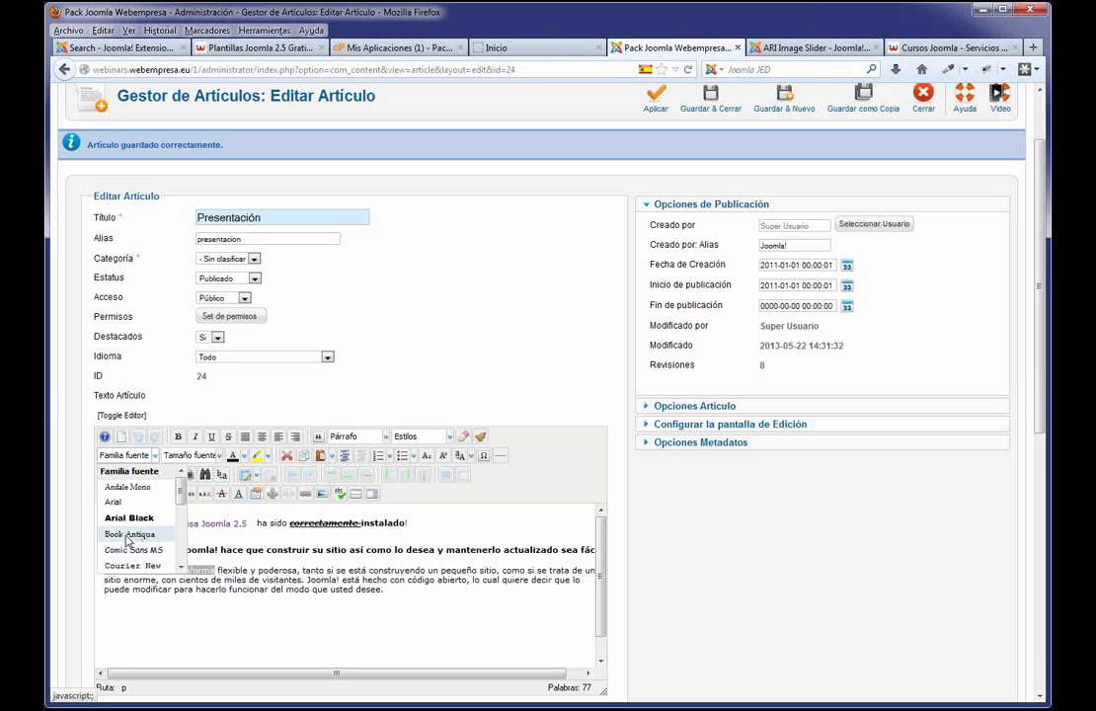
scroll(138, 519, down, 2)
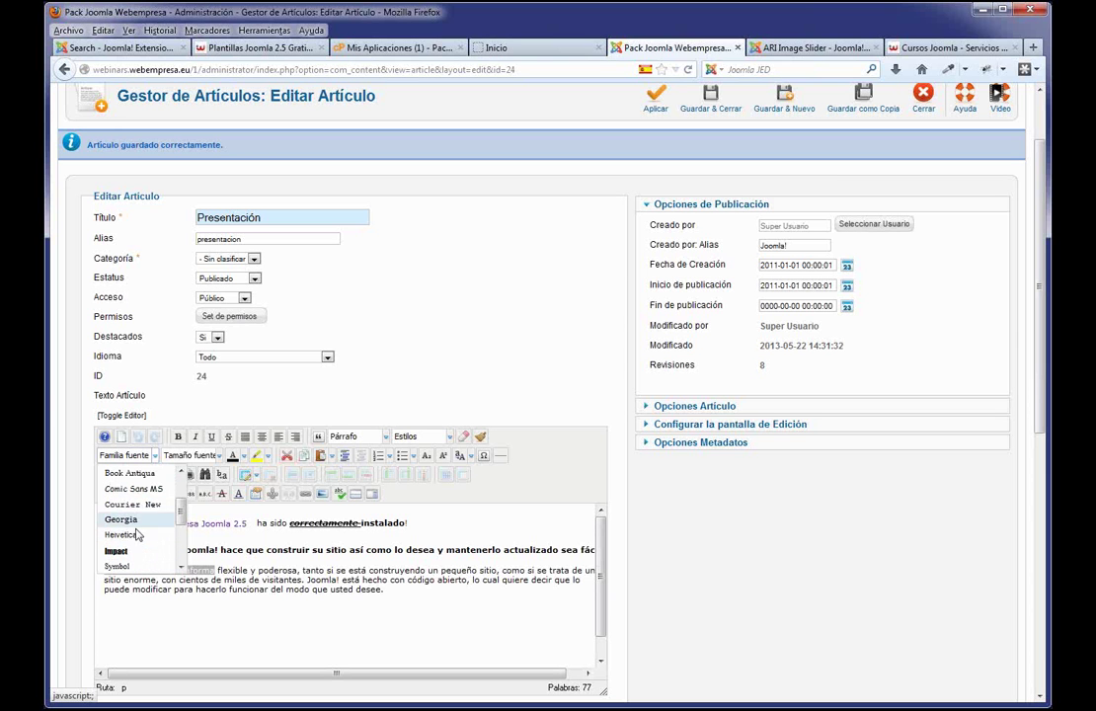
click(237, 566)
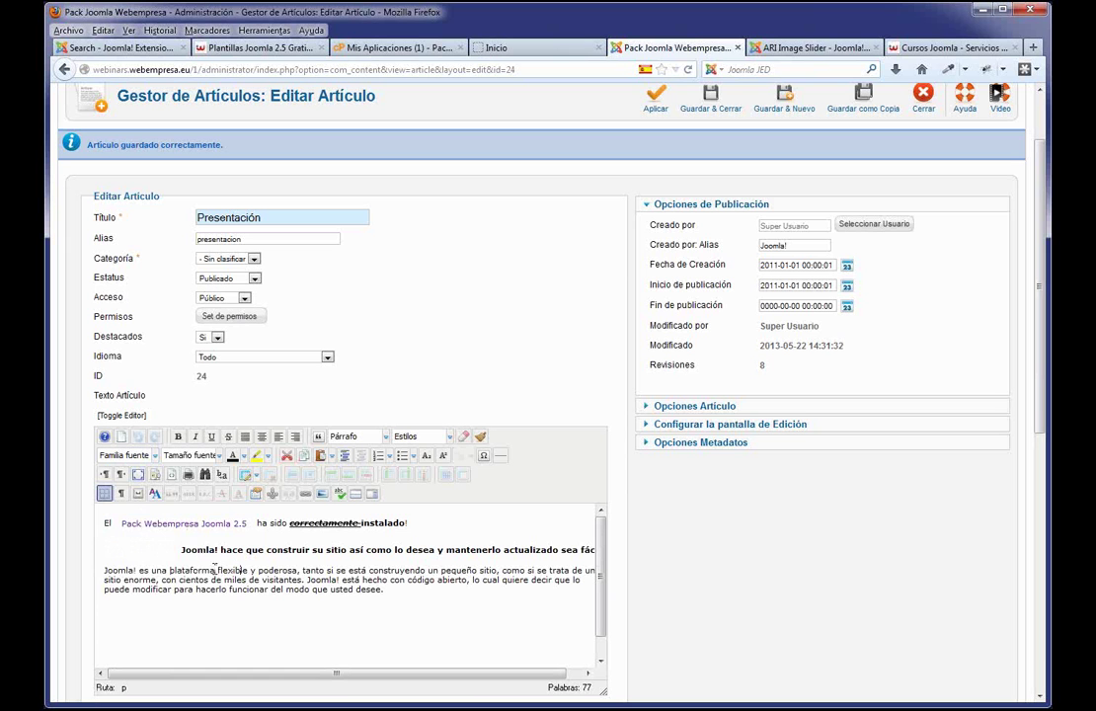
- Set the font size of "Joomla! es una plataforma" in the last paragraph to 12pt
drag(215, 570, 103, 571)
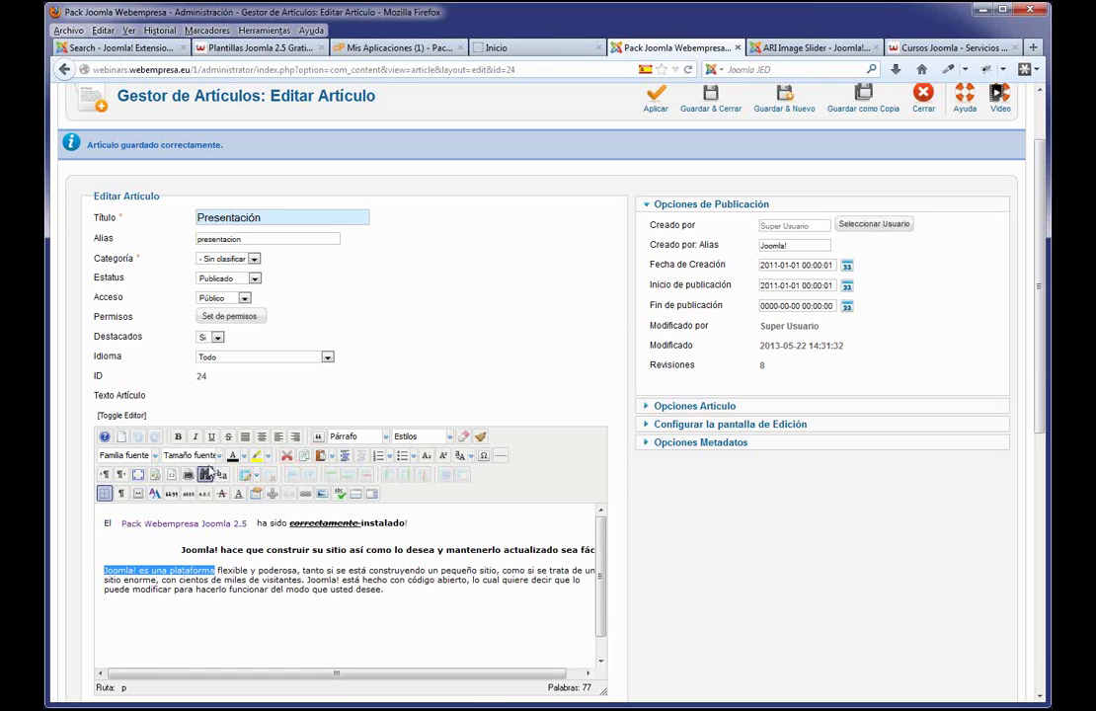
click(219, 456)
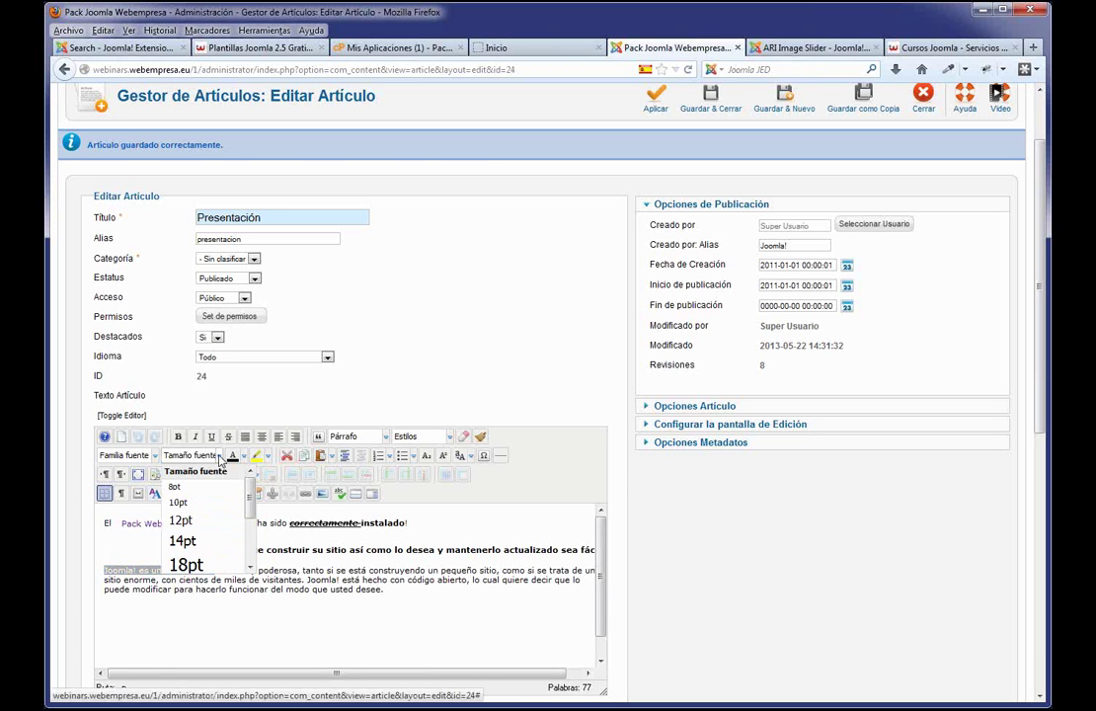
click(196, 522)
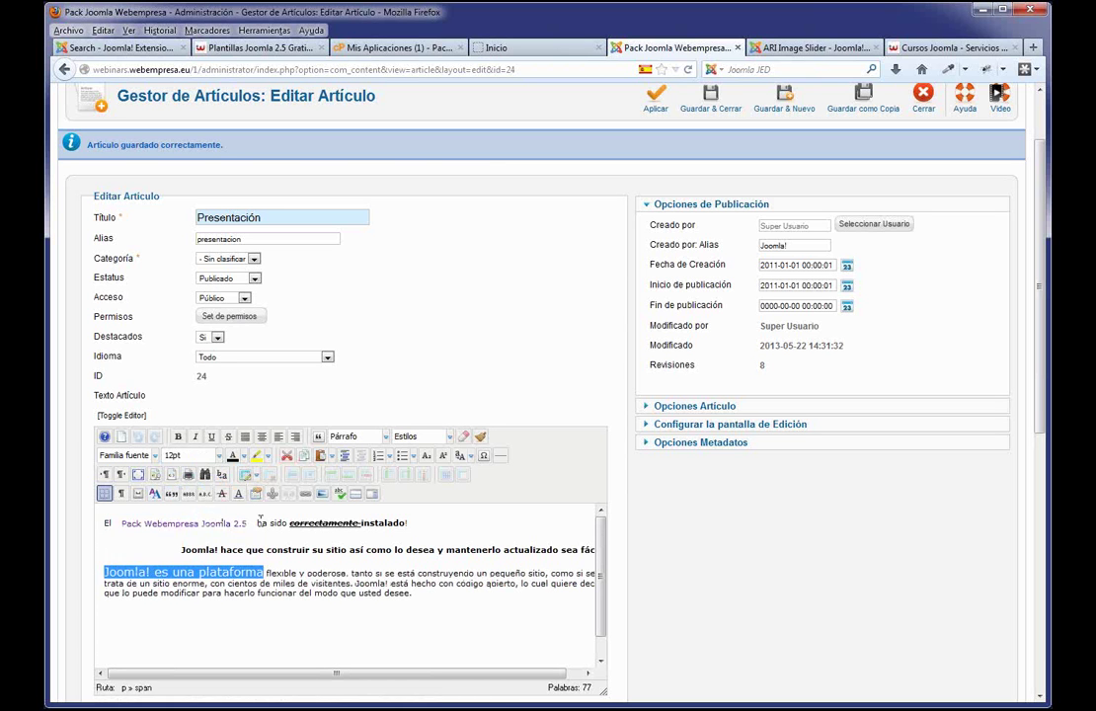
- Colour the text "Joomla! es una plataforma" green and give it a yellow background highlight
click(241, 455)
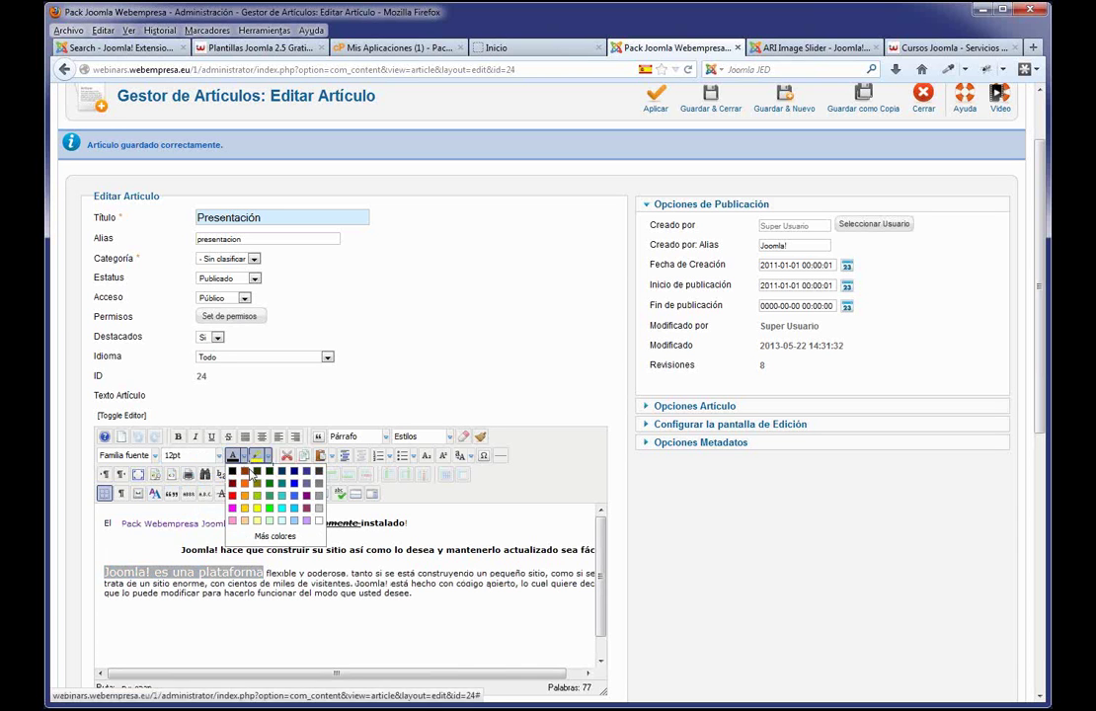
click(270, 507)
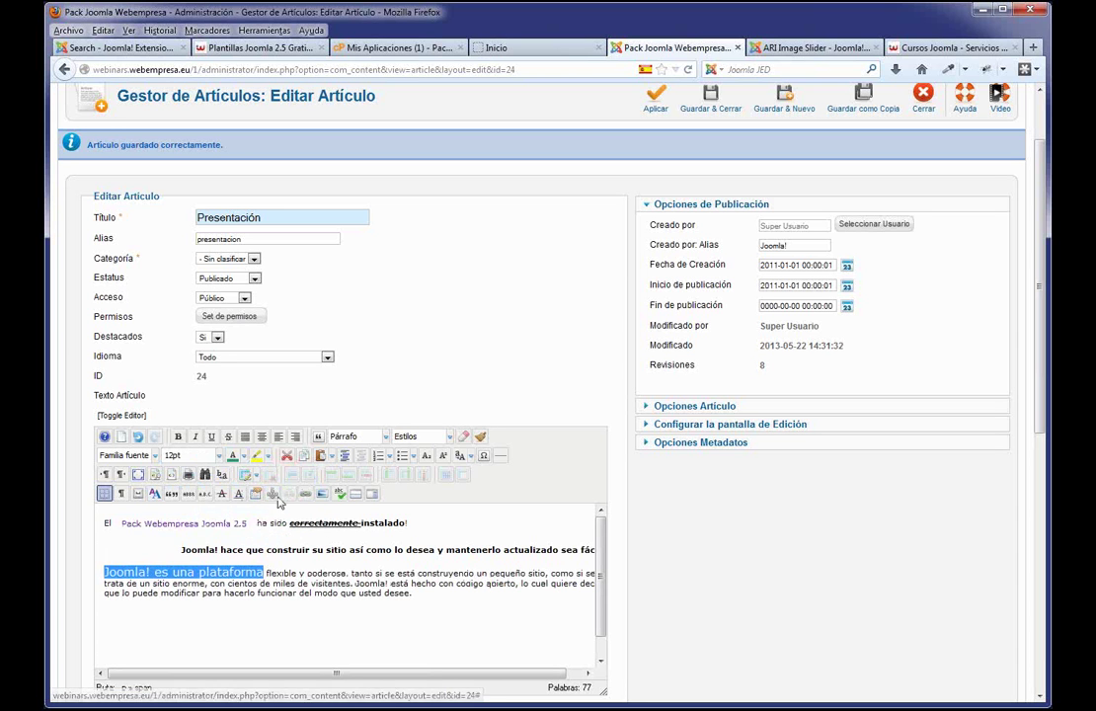
click(265, 455)
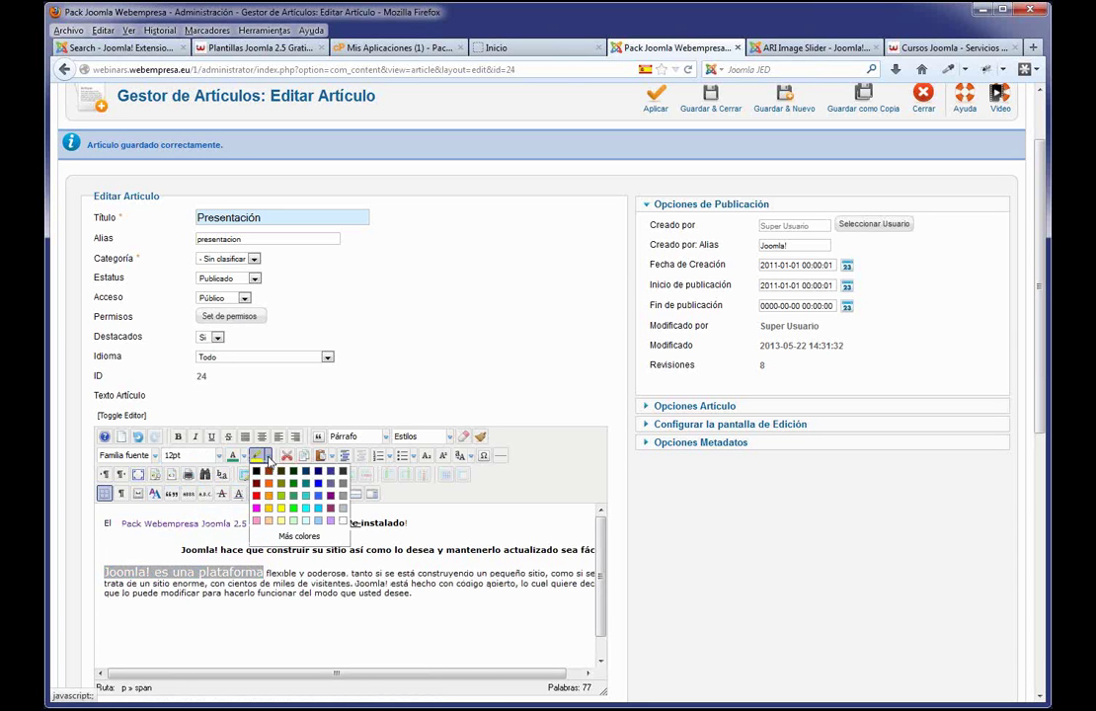
click(281, 513)
click(306, 606)
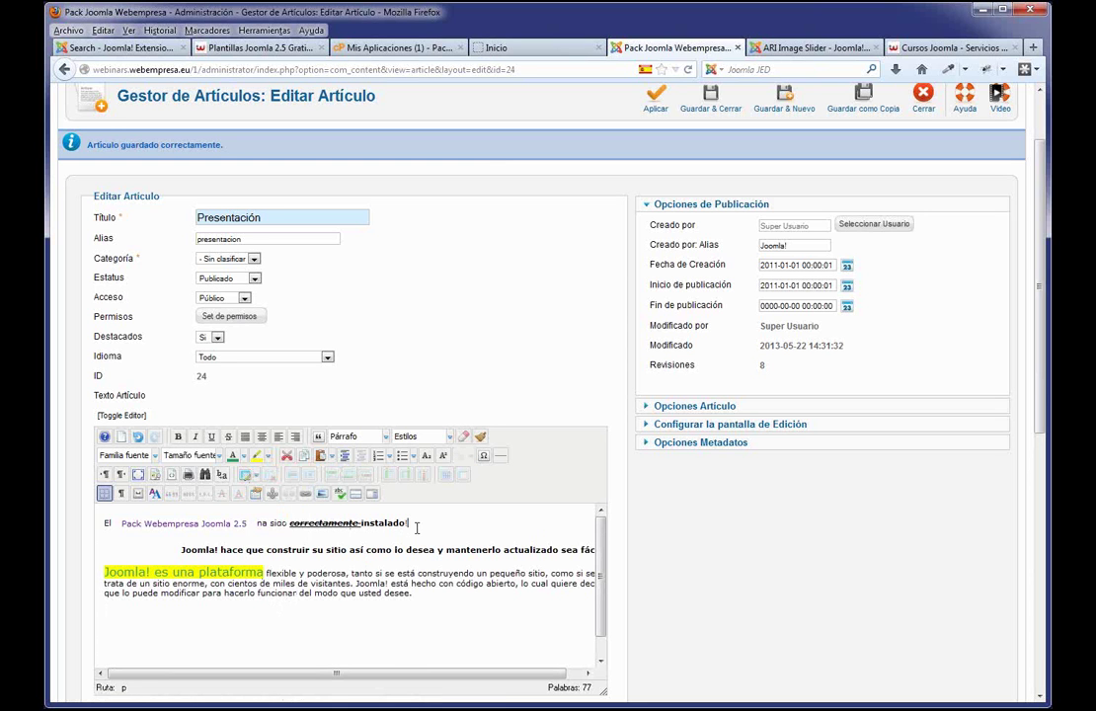
- Insert an empty line below the first sentence, make it a numbered list item, and switch it to a bullet
key(Return)
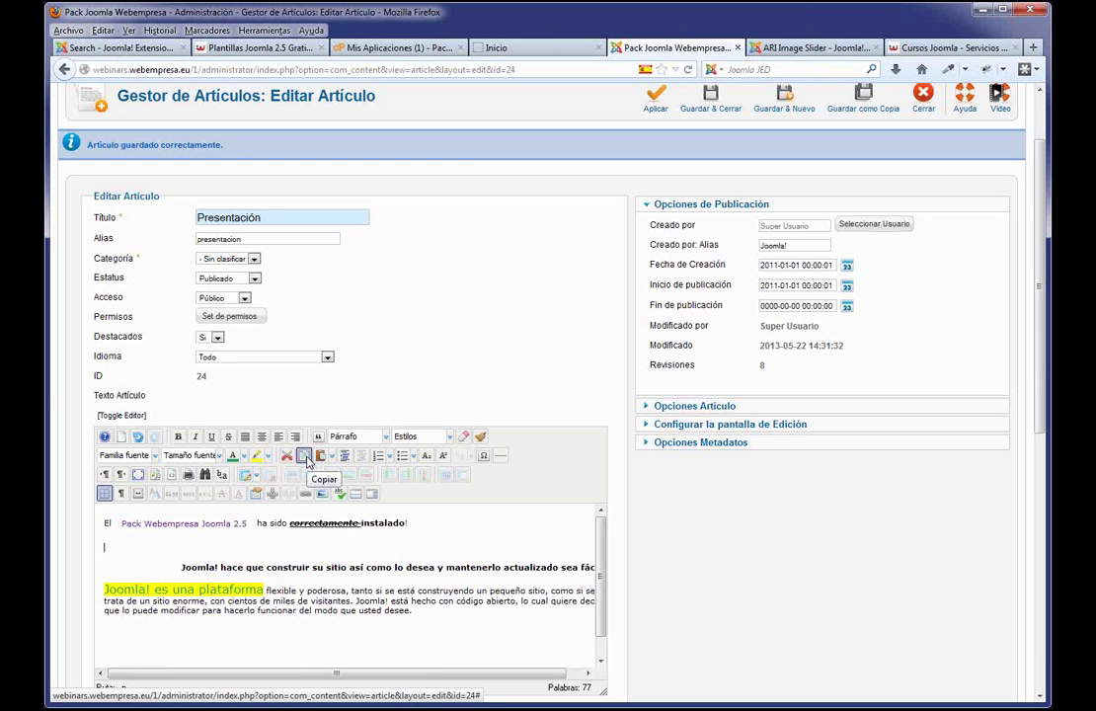
click(377, 458)
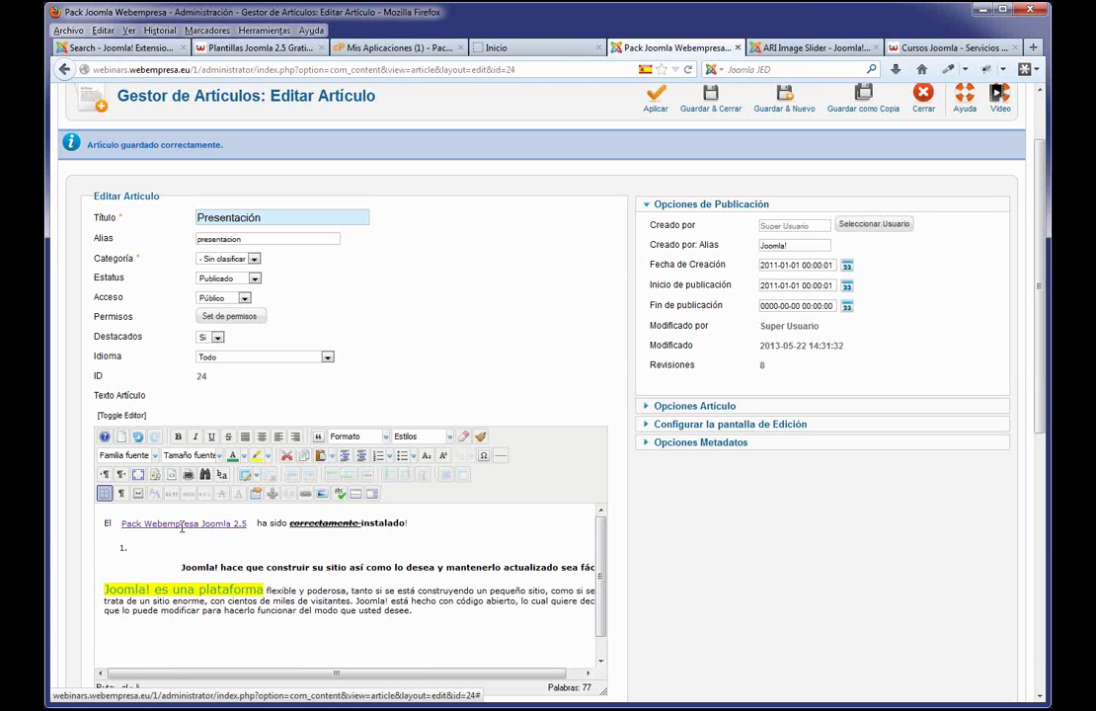
click(404, 457)
- Add "30€" after "instalado!", inserting the euro sign from the character map, and turn the empty bullet below back into a plain line
click(434, 525)
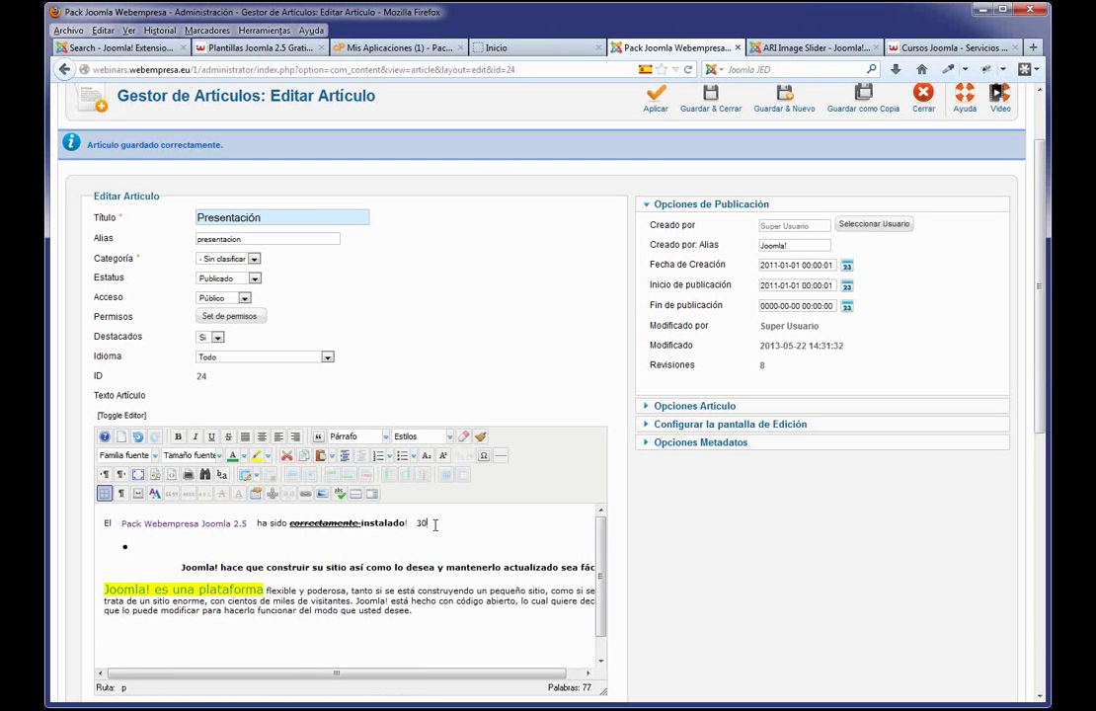
key(Down)
click(443, 525)
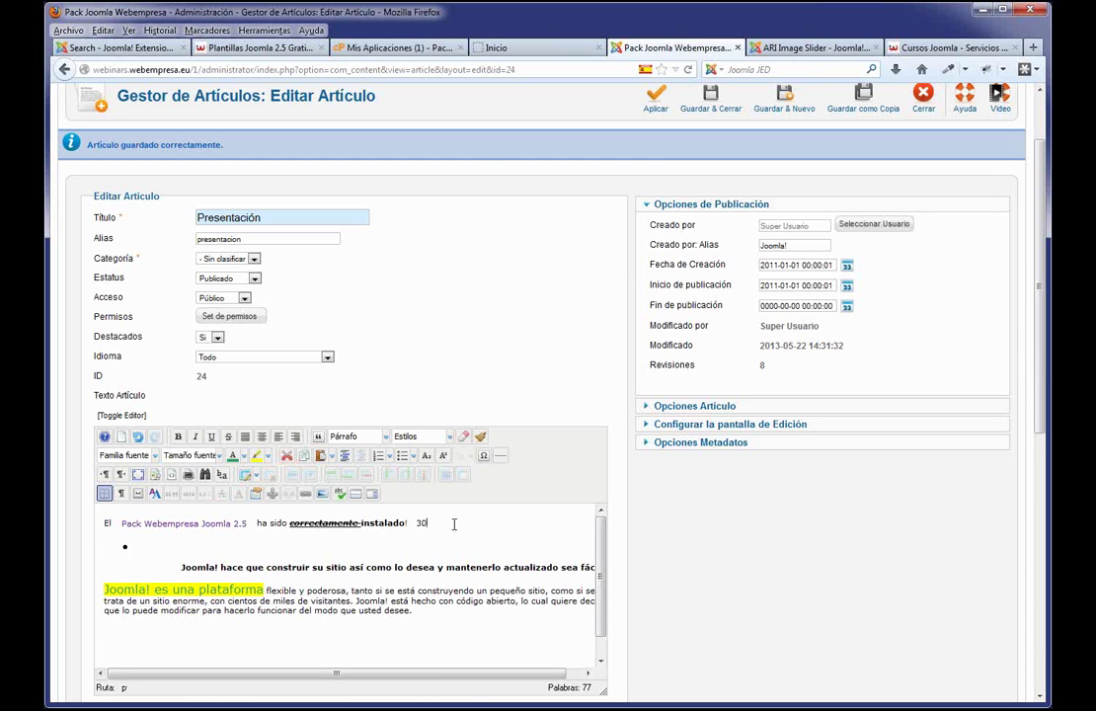
click(484, 456)
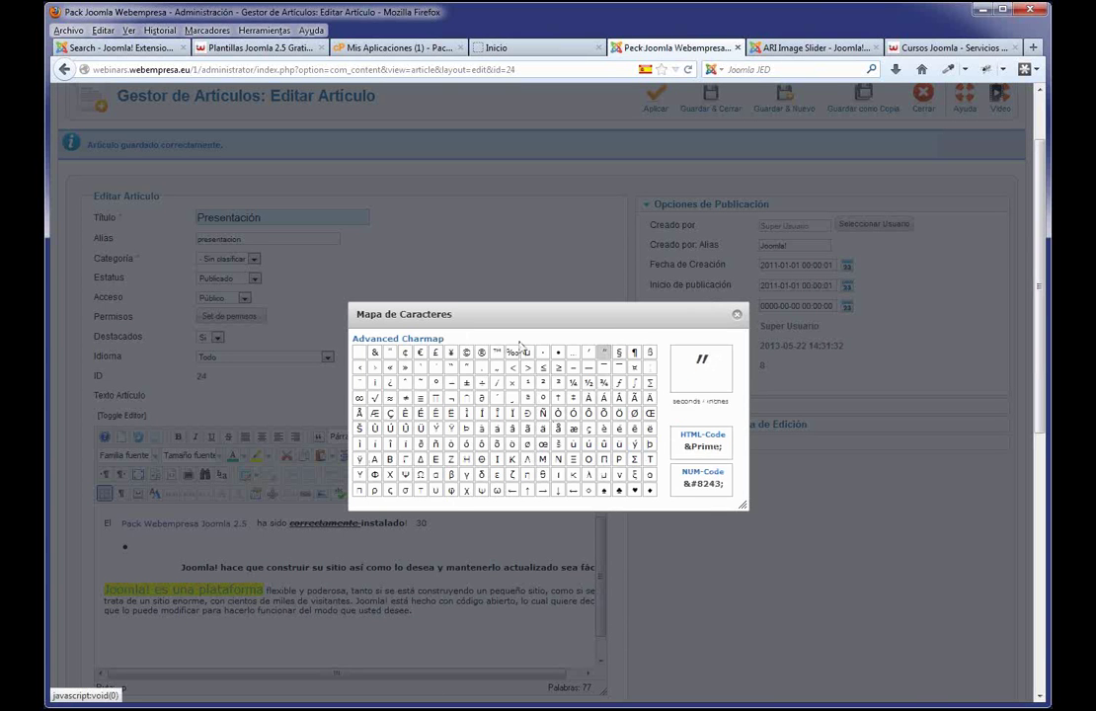
click(422, 354)
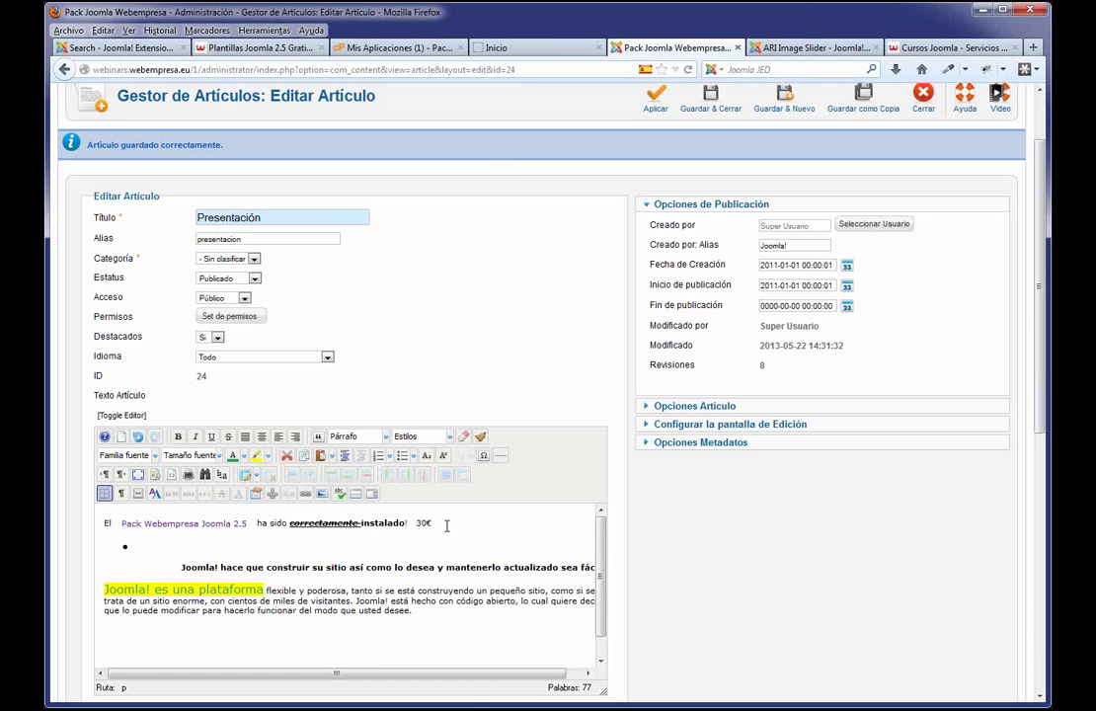
click(171, 549)
key(Return)
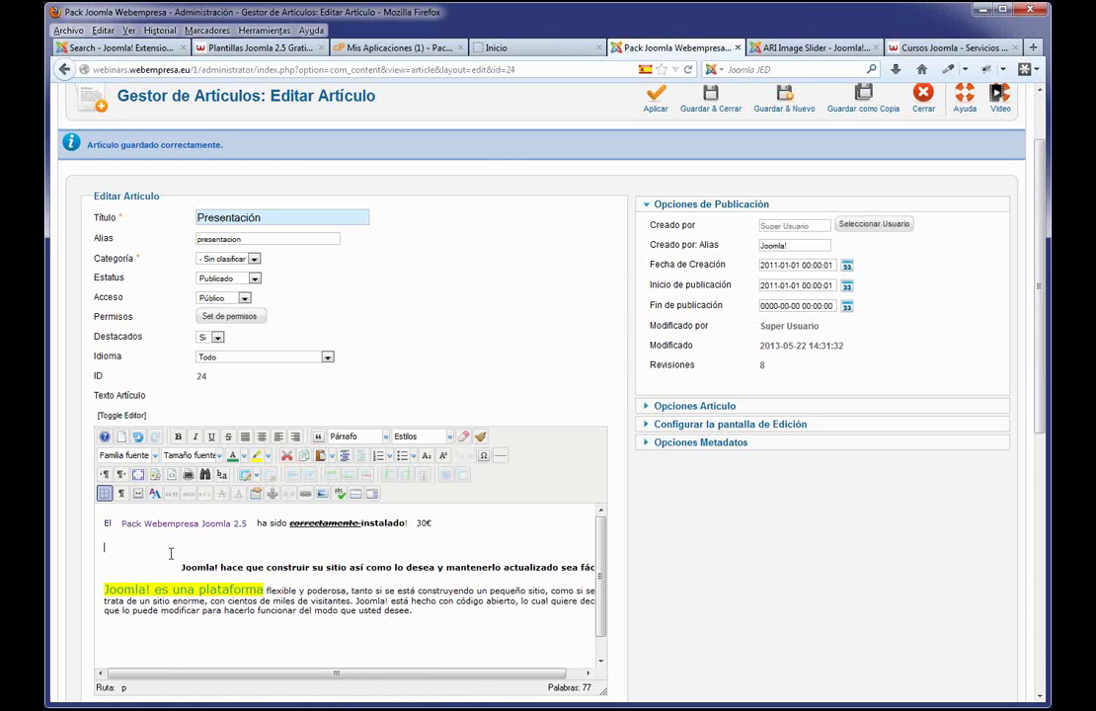
- Insert a table with 2 columns, 2 rows and a width of 300 on the empty line below the first sentence
click(255, 478)
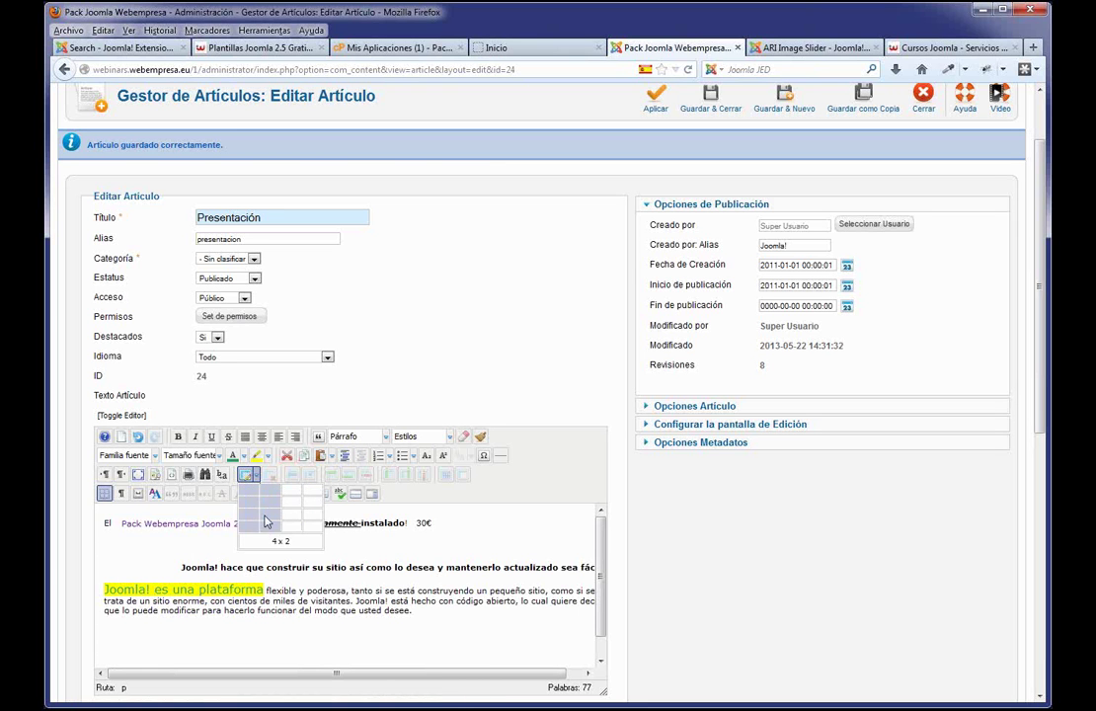
click(278, 480)
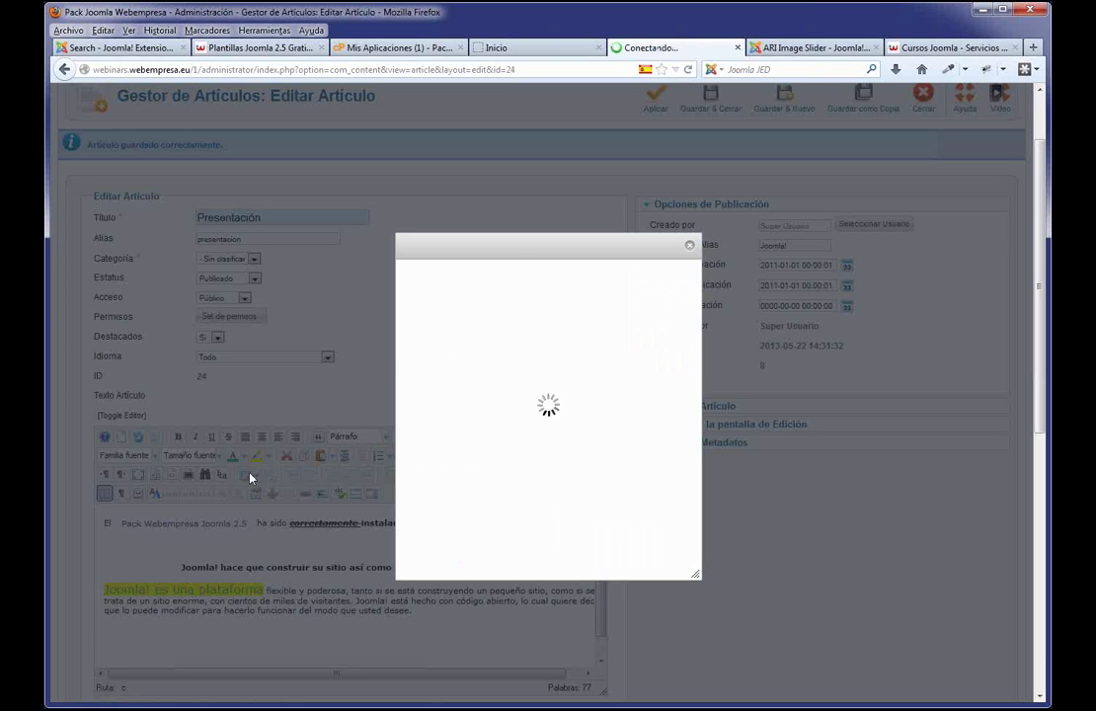
click(494, 308)
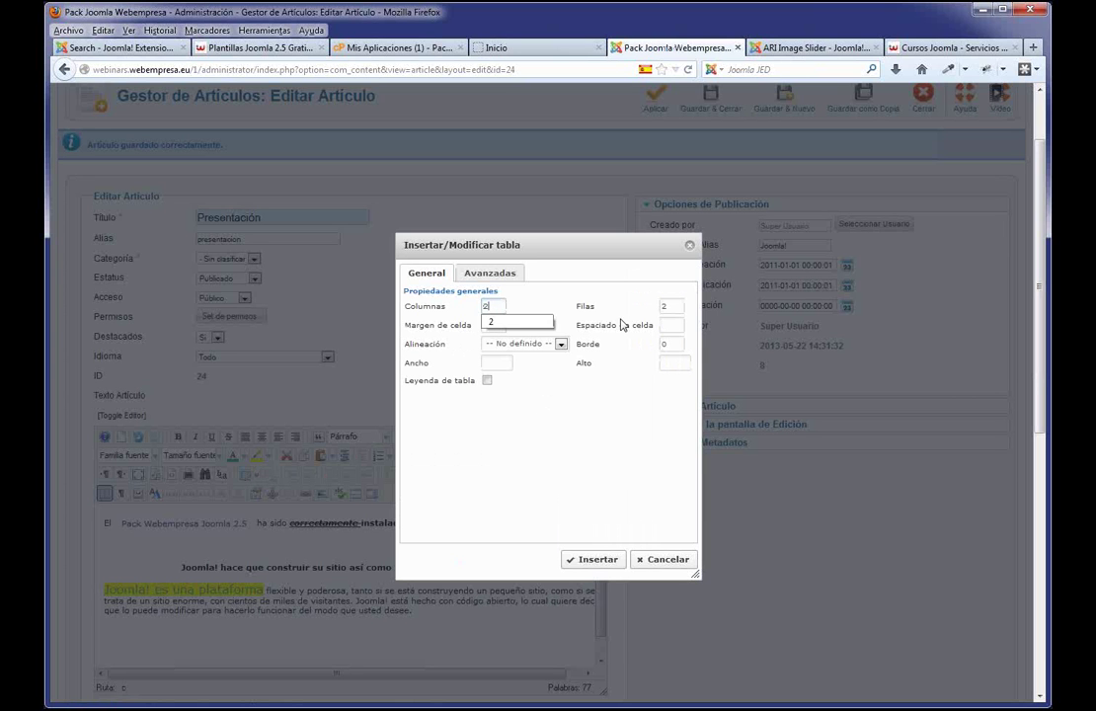
click(673, 309)
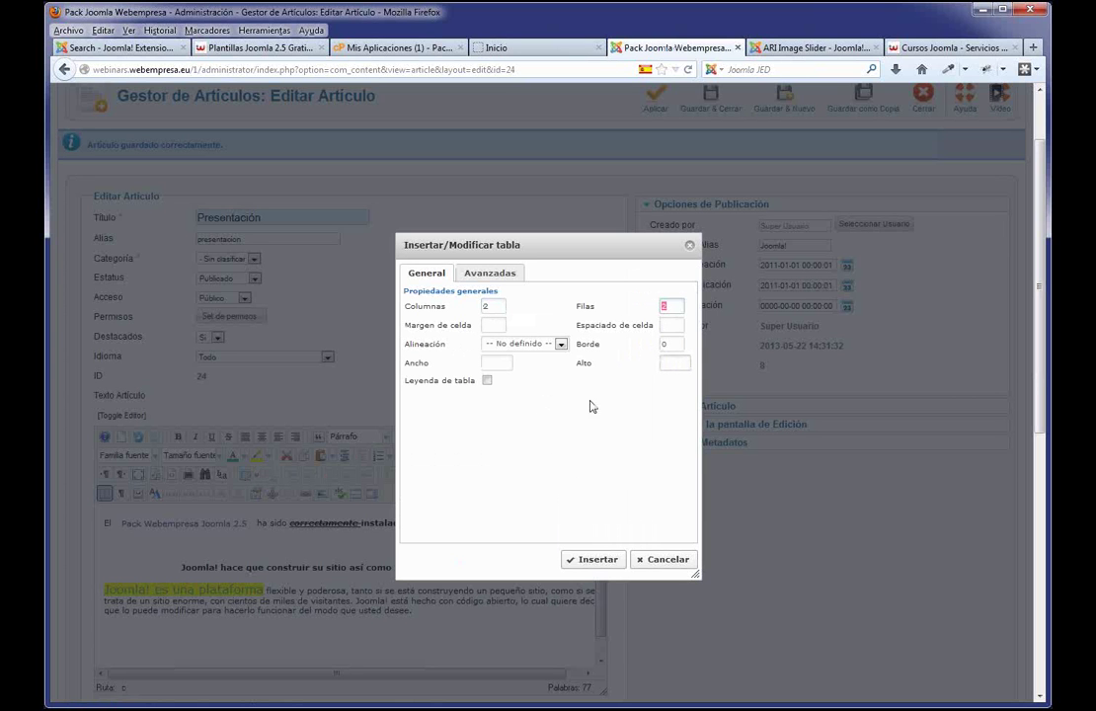
click(503, 363)
text(30)
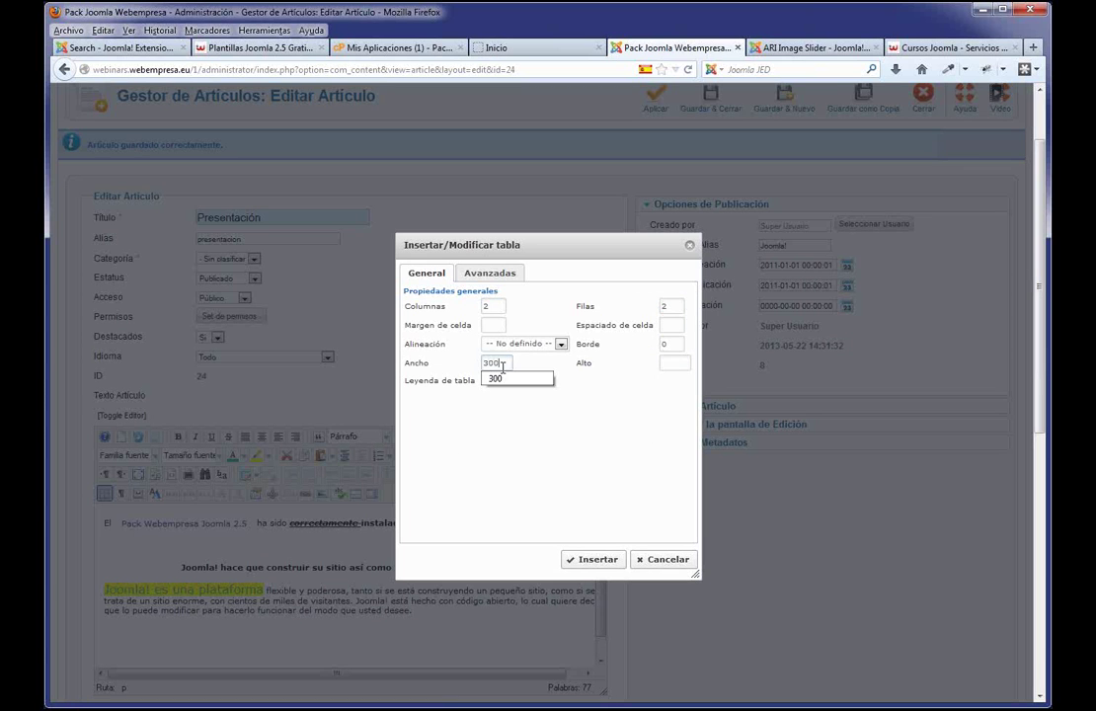
text(0)
key(Down)
click(613, 561)
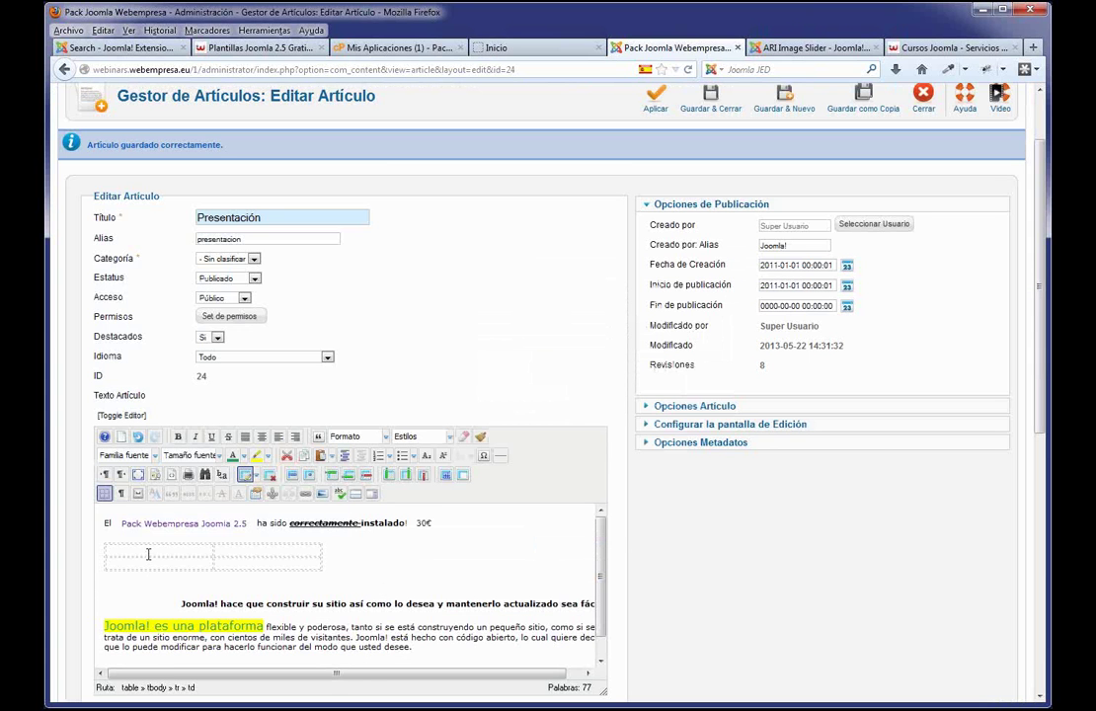
- Fill the table's four cells row by row with the filler text "fdsfsdfs", "fsfsdfdsf", "fsfsdf" and "sdfsdfsdfsdfs"
click(148, 555)
text(fcsfsdfs)
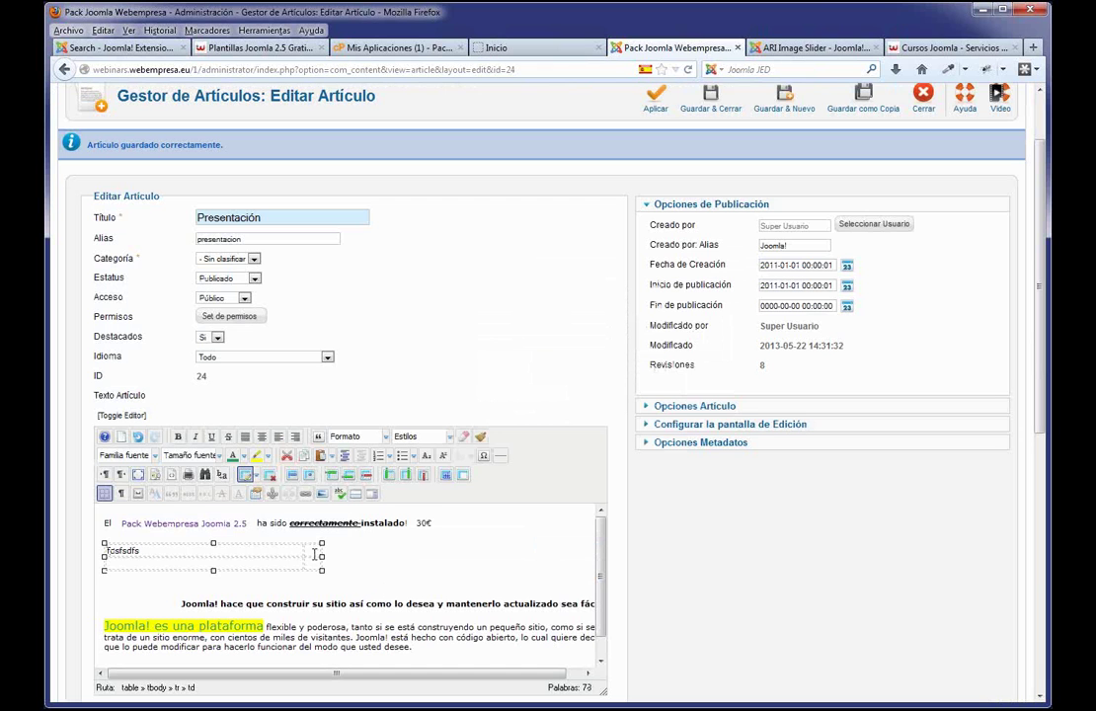
click(317, 555)
text(fsfsdtdsf)
click(174, 567)
text(fsfsdf)
click(256, 568)
text(sdfsdfsdfsdfsl)
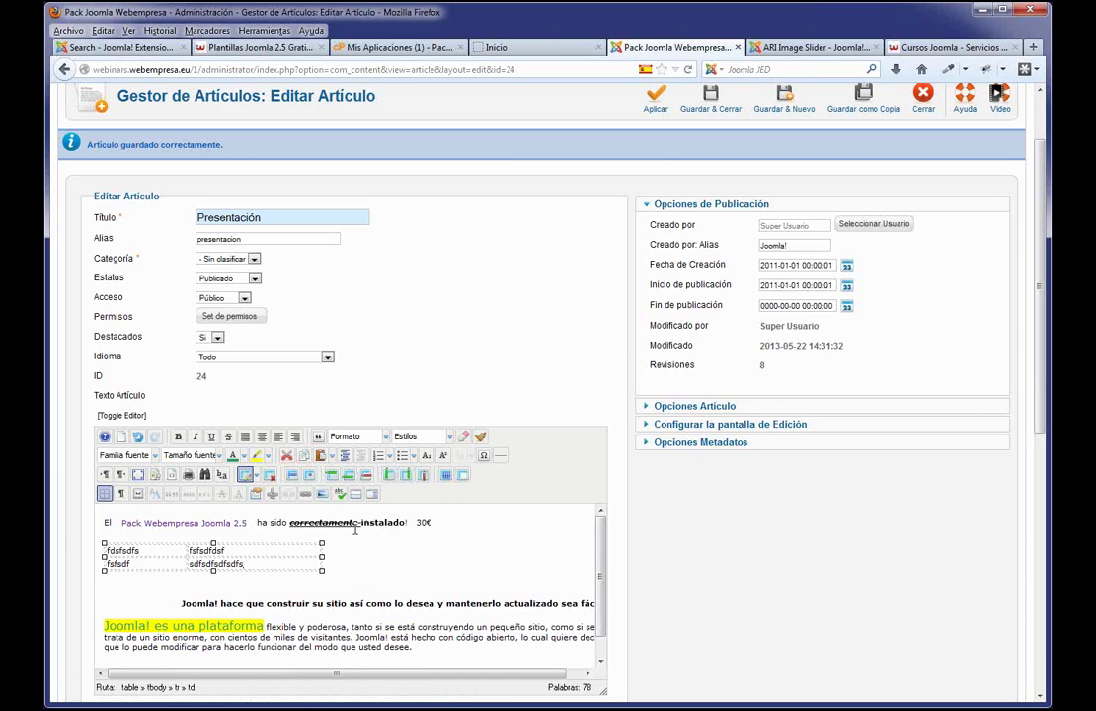
- Add the word "Contacto" after "30€" in the first sentence and open the link settings for it
click(450, 521)
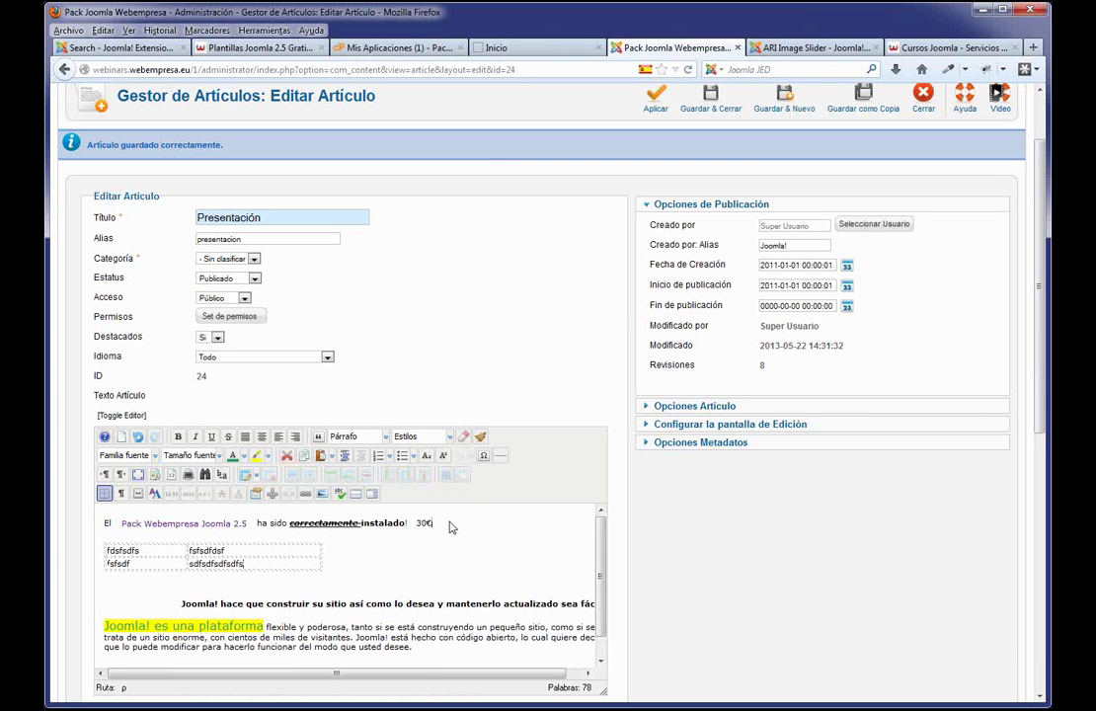
text(Contacto)
double_click(450, 521)
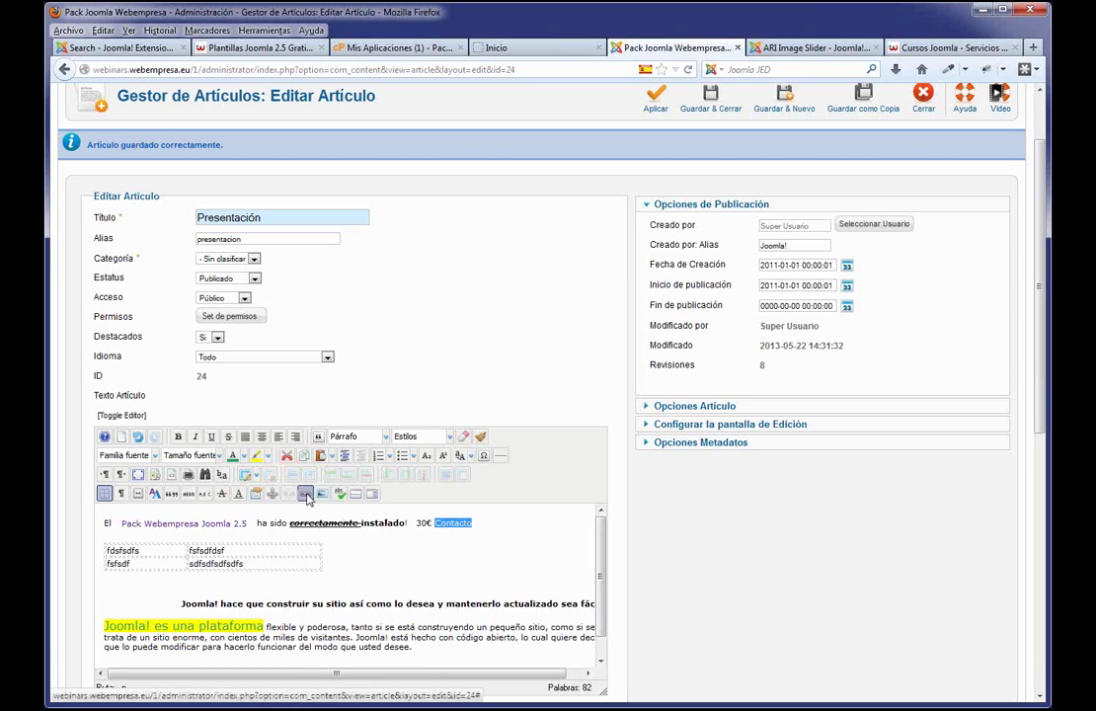
click(305, 495)
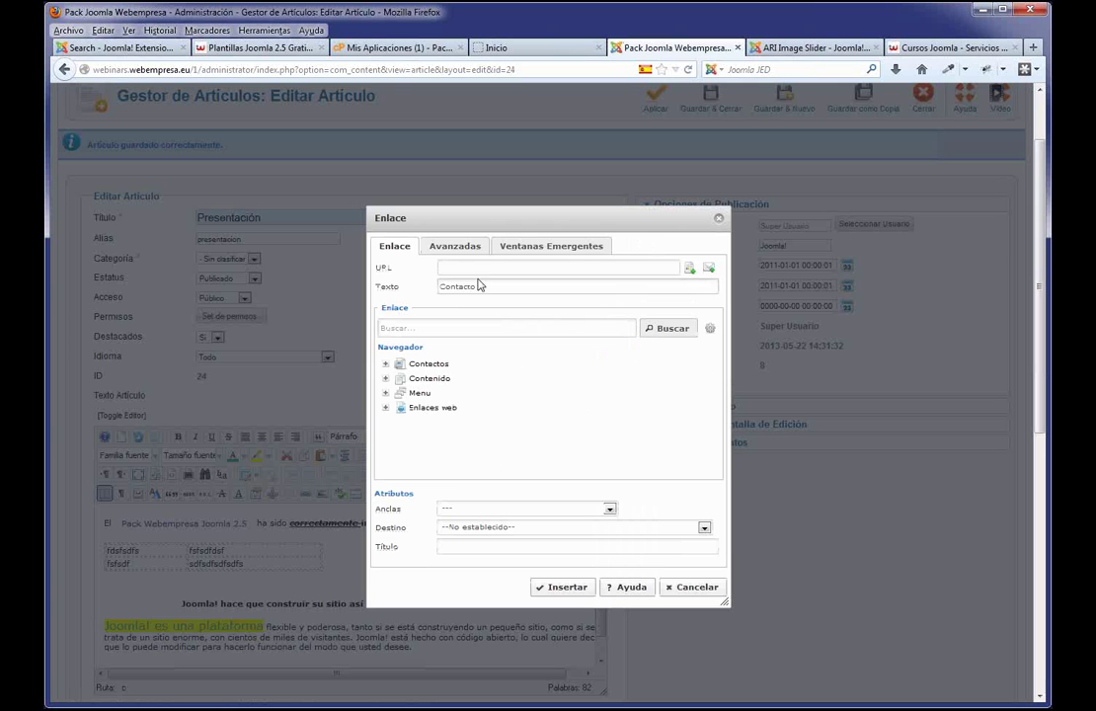
click(479, 271)
text(ht)
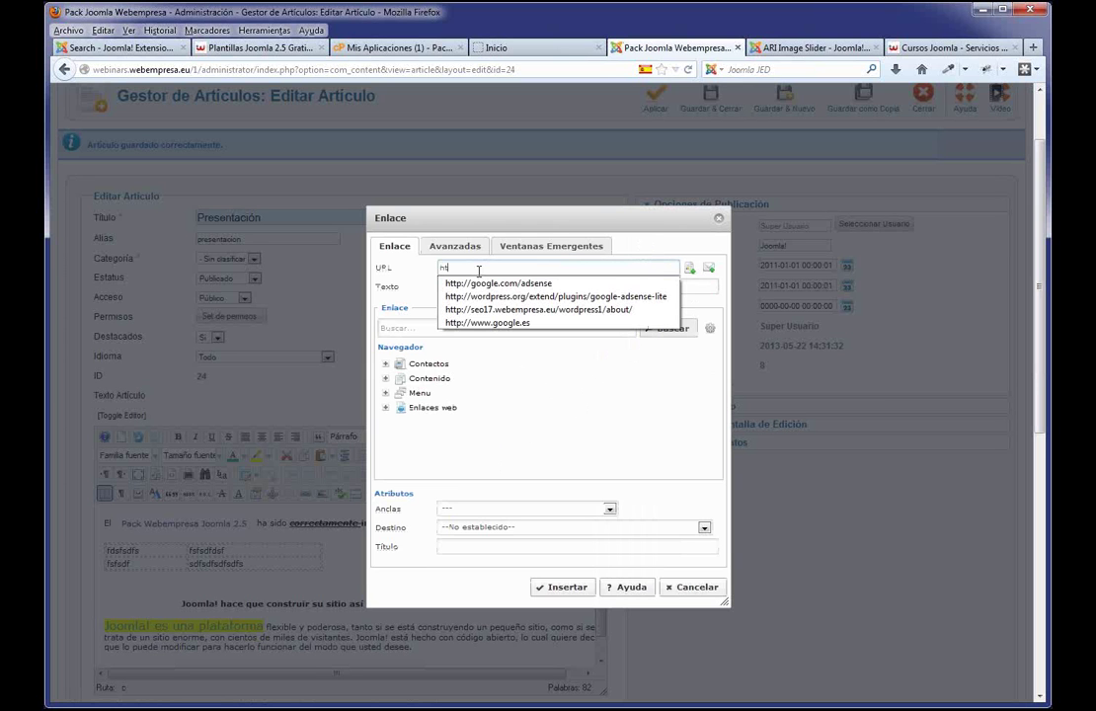
click(489, 323)
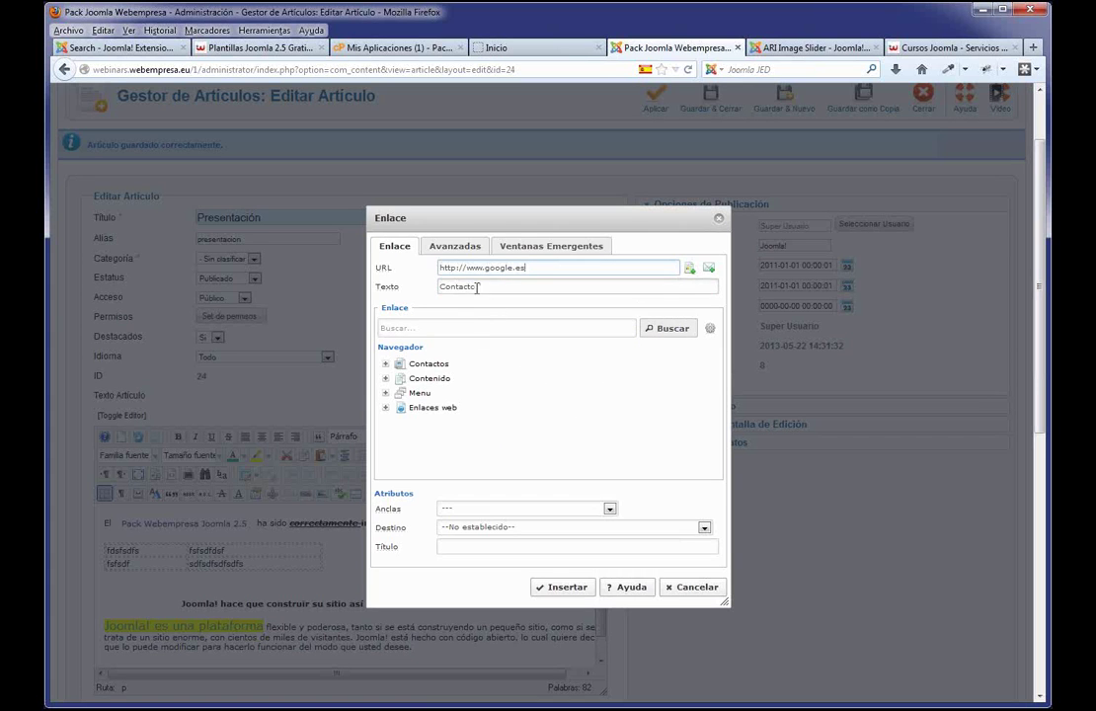
click(704, 529)
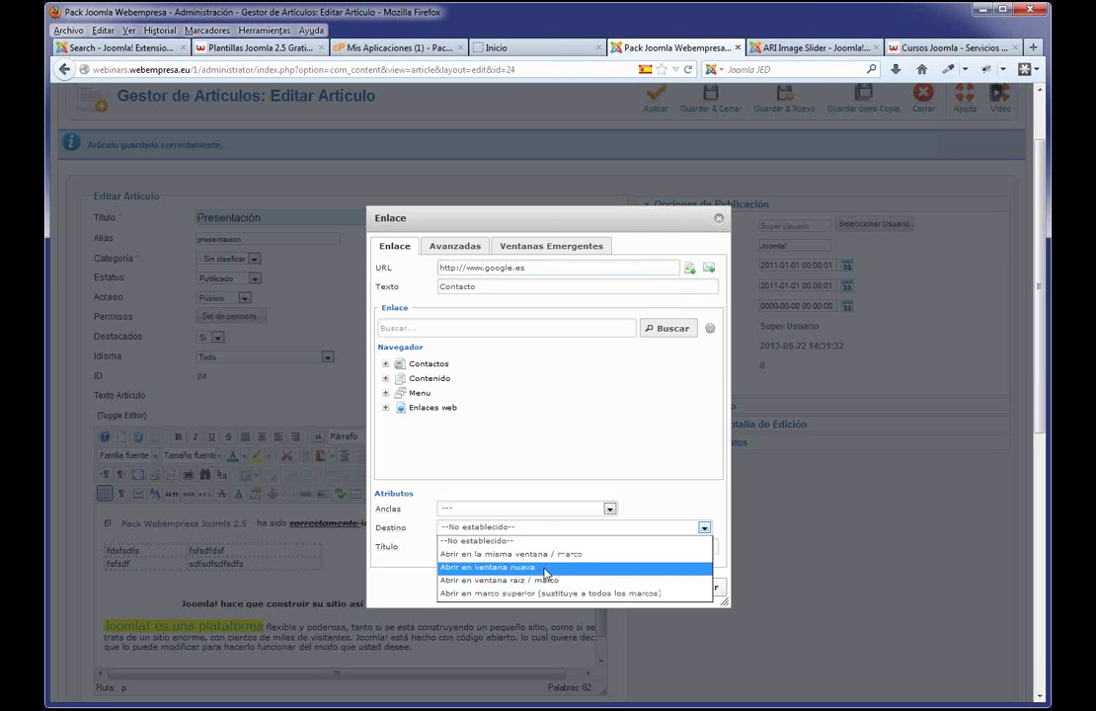
click(532, 267)
drag(530, 267, 441, 268)
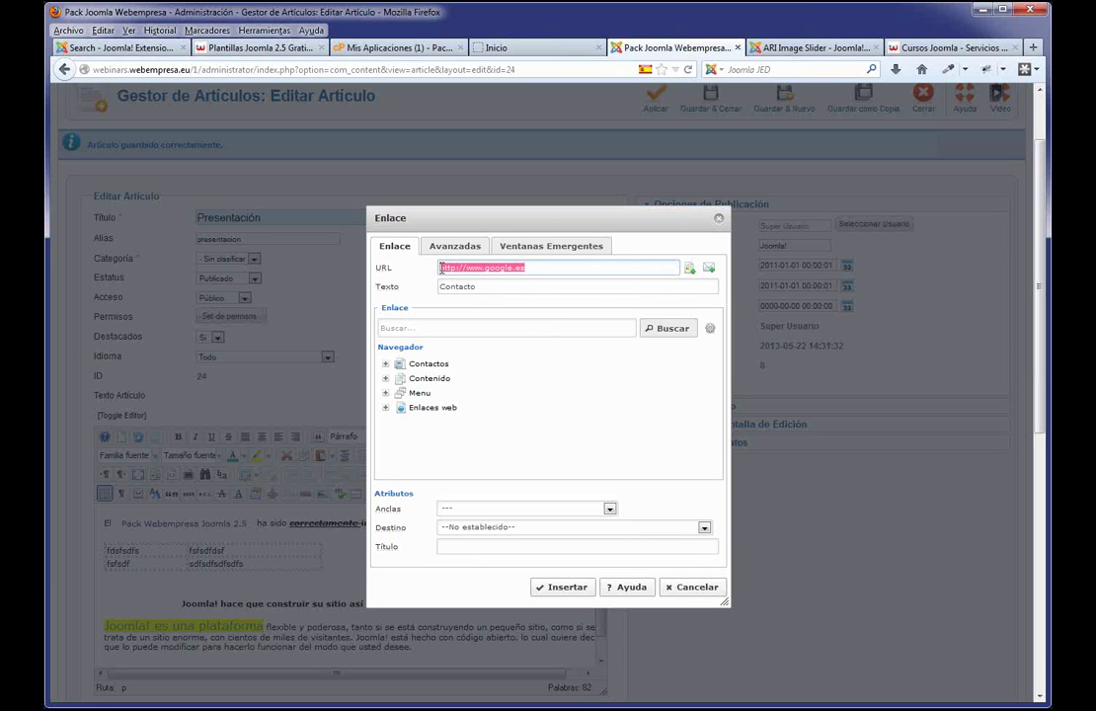
key(BackSpace)
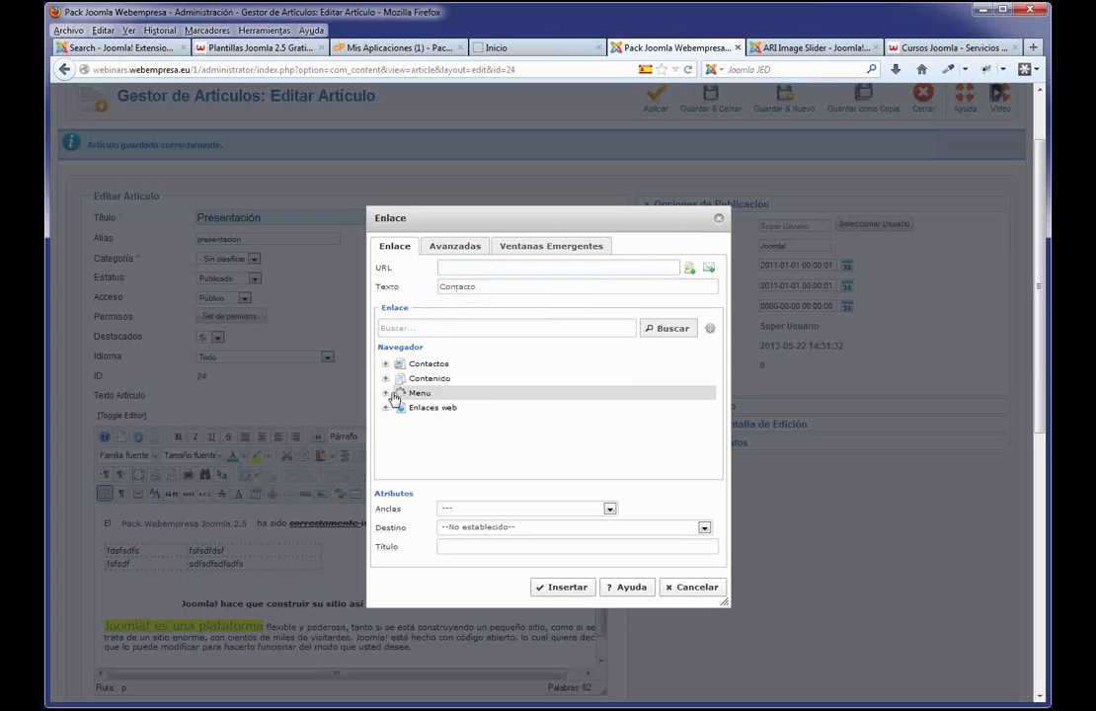
- Link "Contacto" to the Contacto item of the Menu Principal and save the article, keeping it open
click(533, 391)
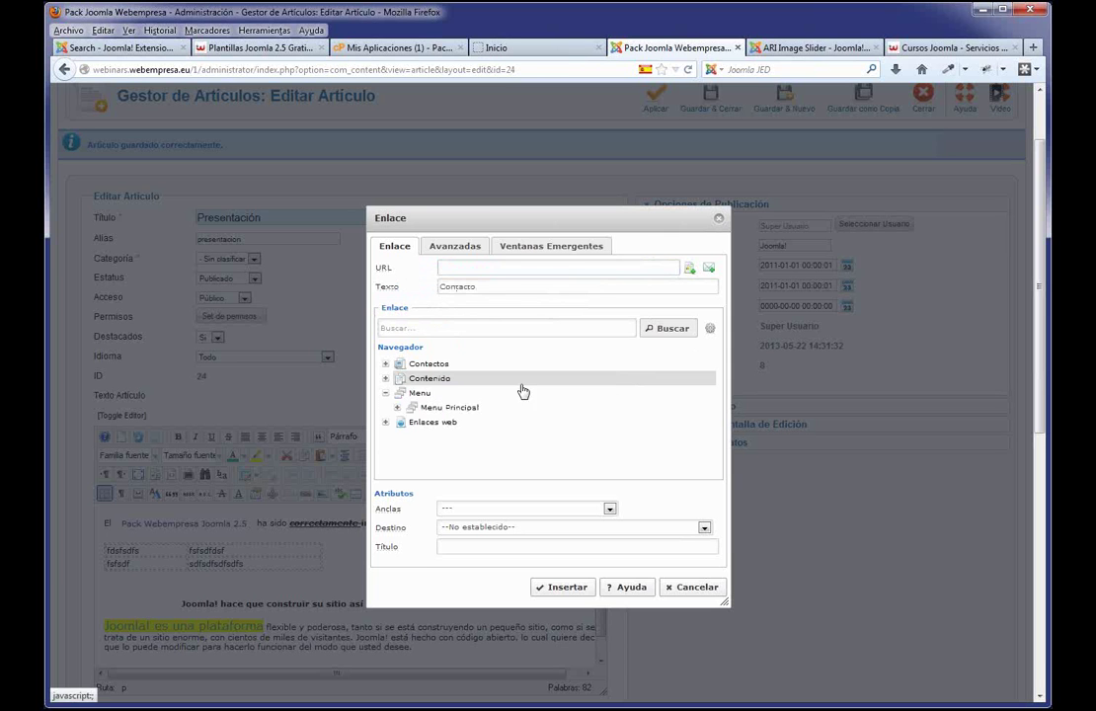
click(398, 407)
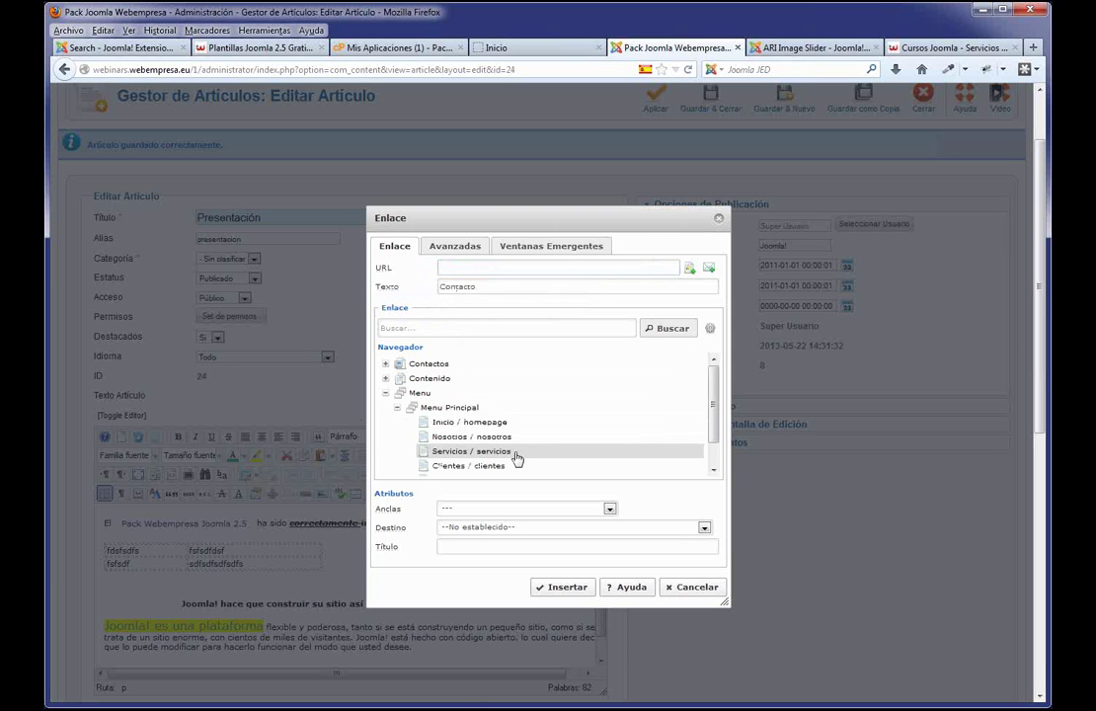
scroll(489, 448, down, 2)
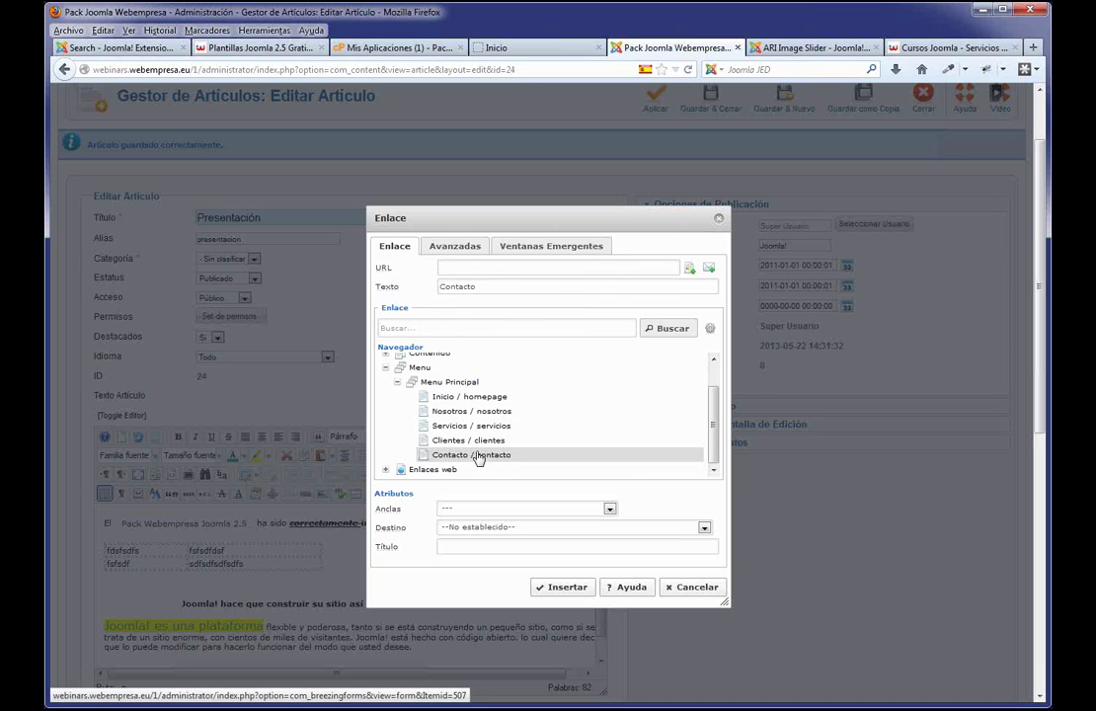
click(474, 455)
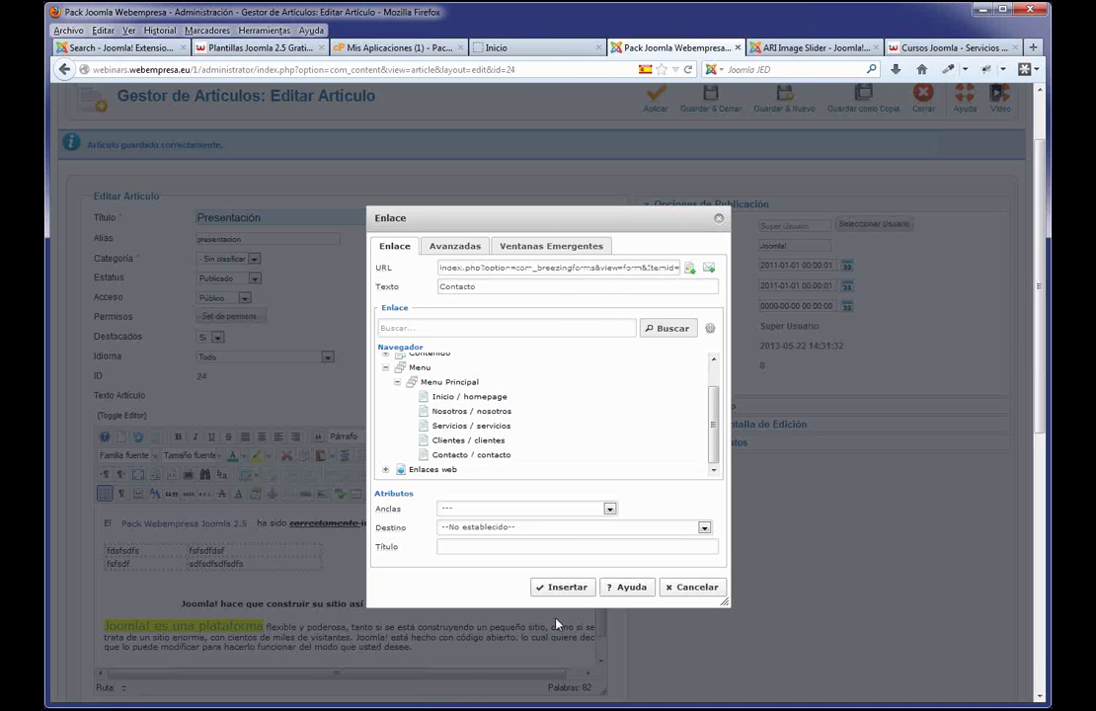
click(566, 589)
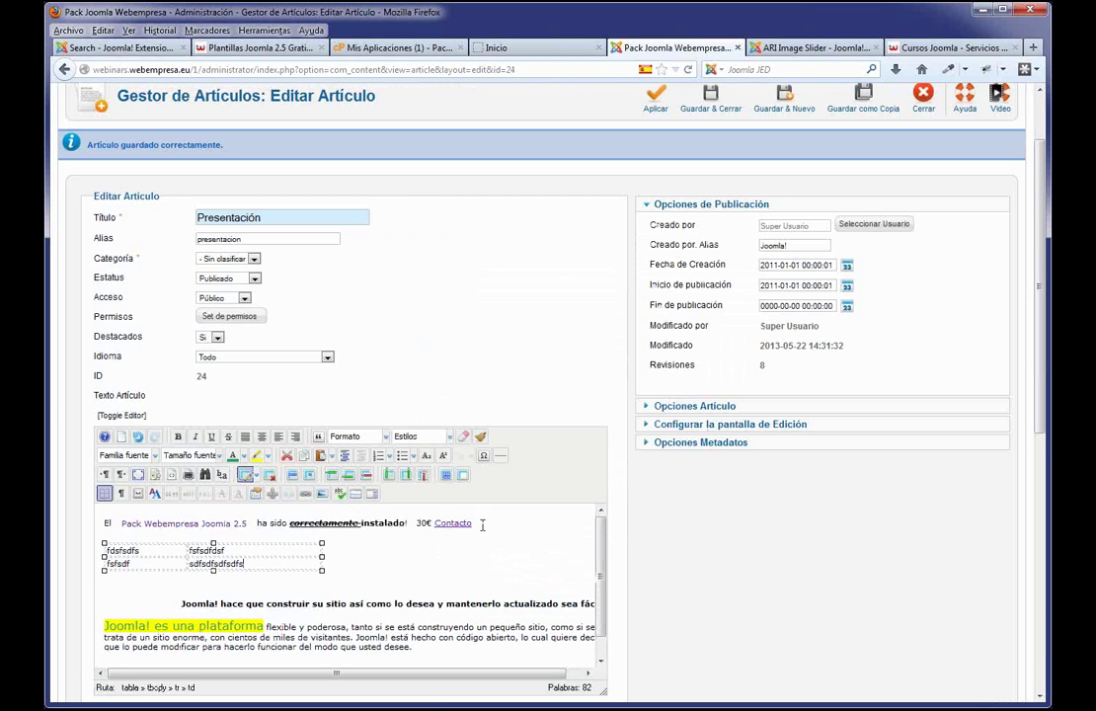
scroll(654, 163, up, 2)
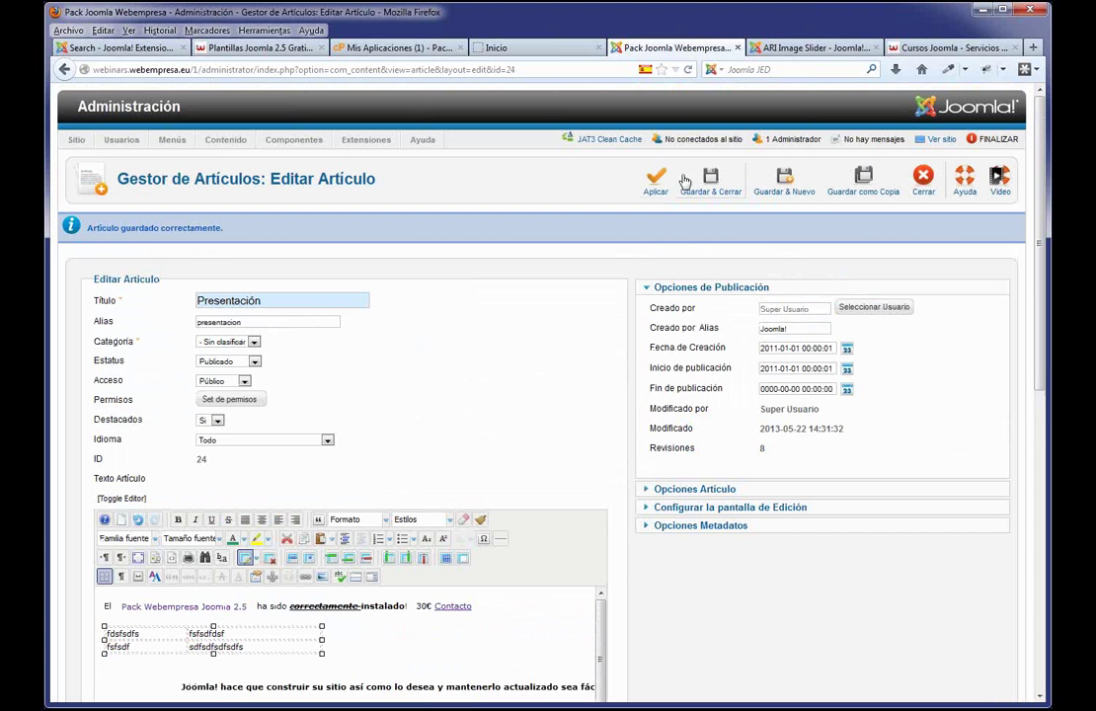
click(659, 181)
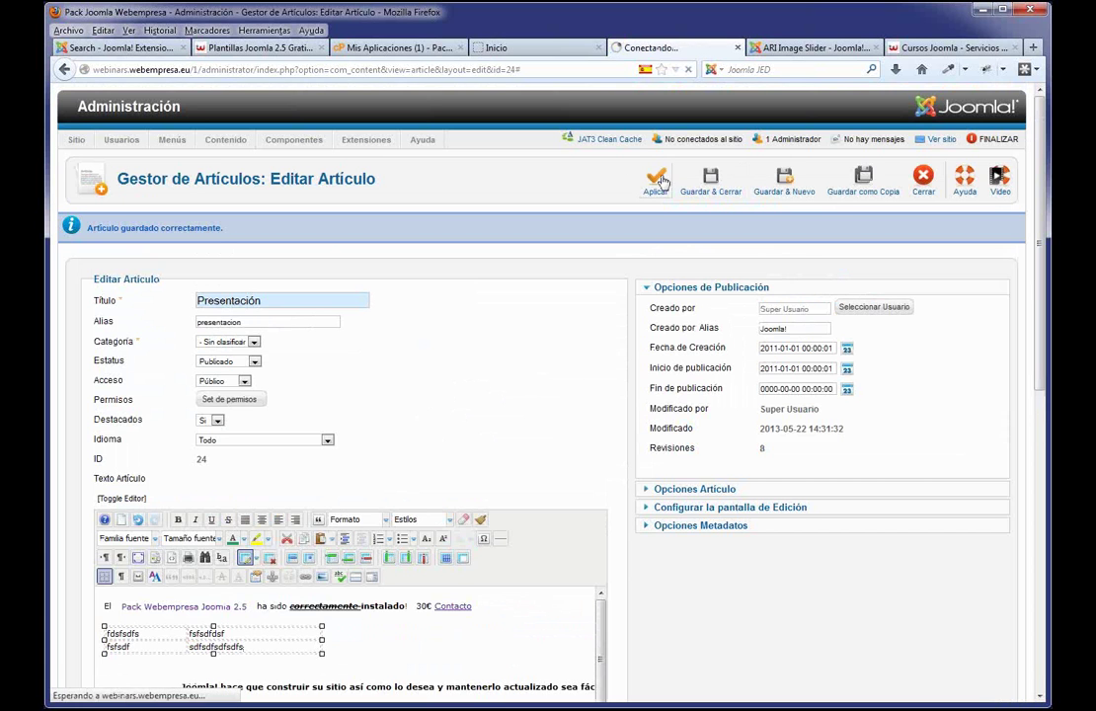
- Reload the public home page, test the Contacto link in the article, and return to the article editor
click(541, 47)
key(F5)
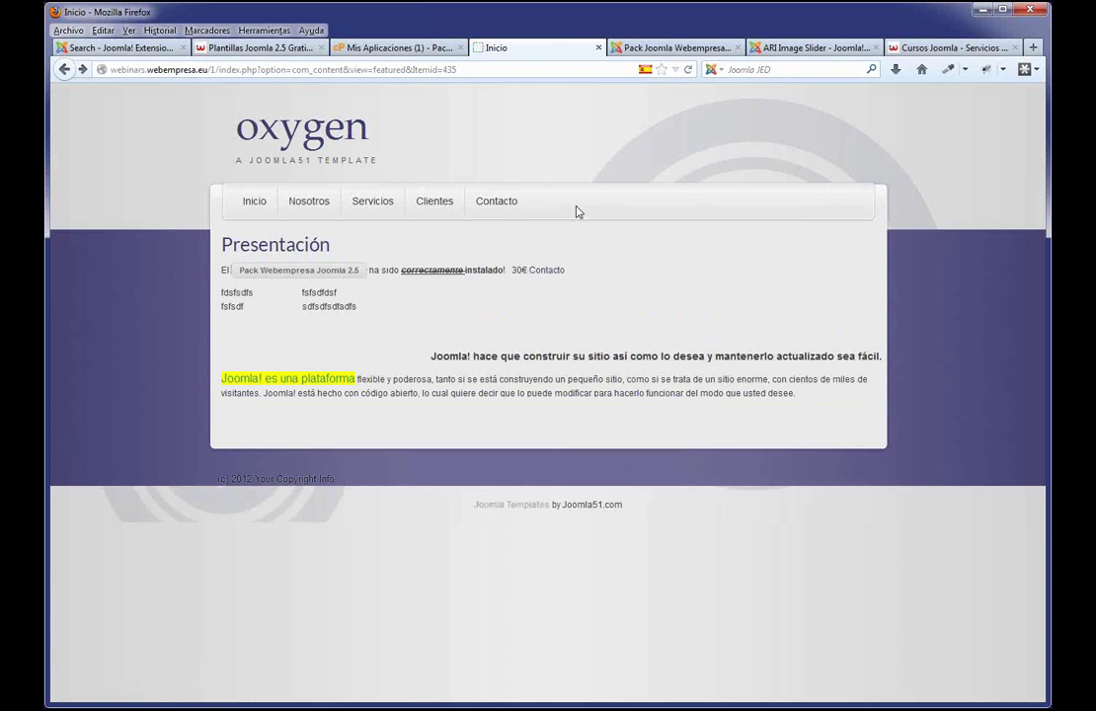
click(548, 273)
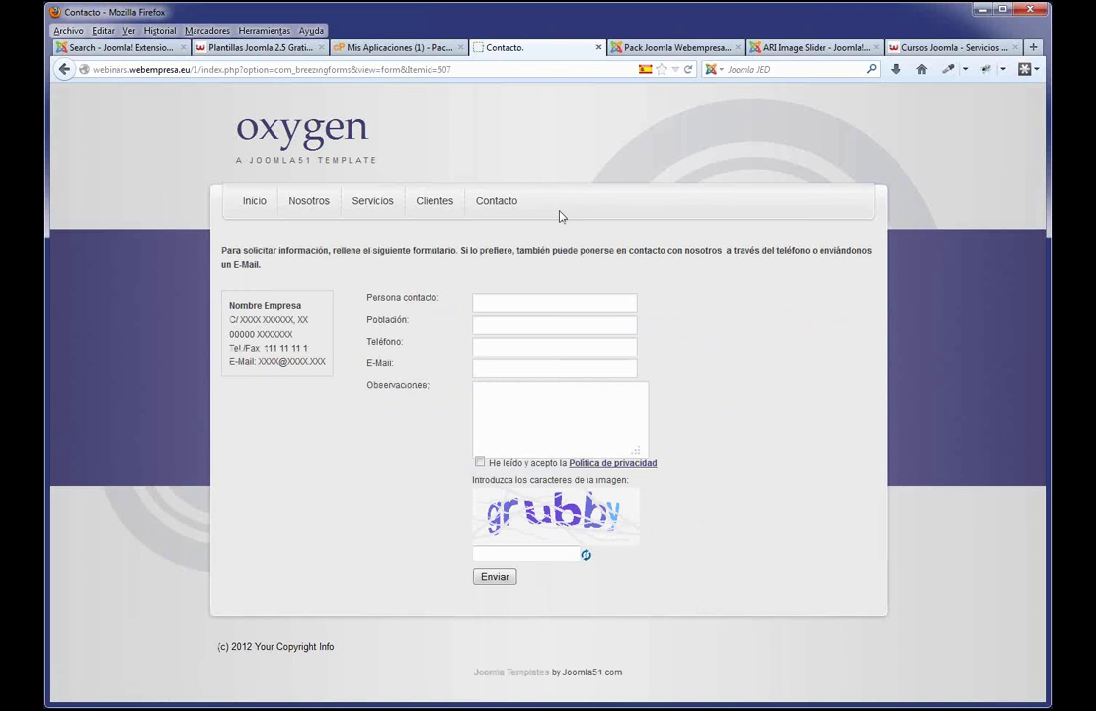
click(244, 206)
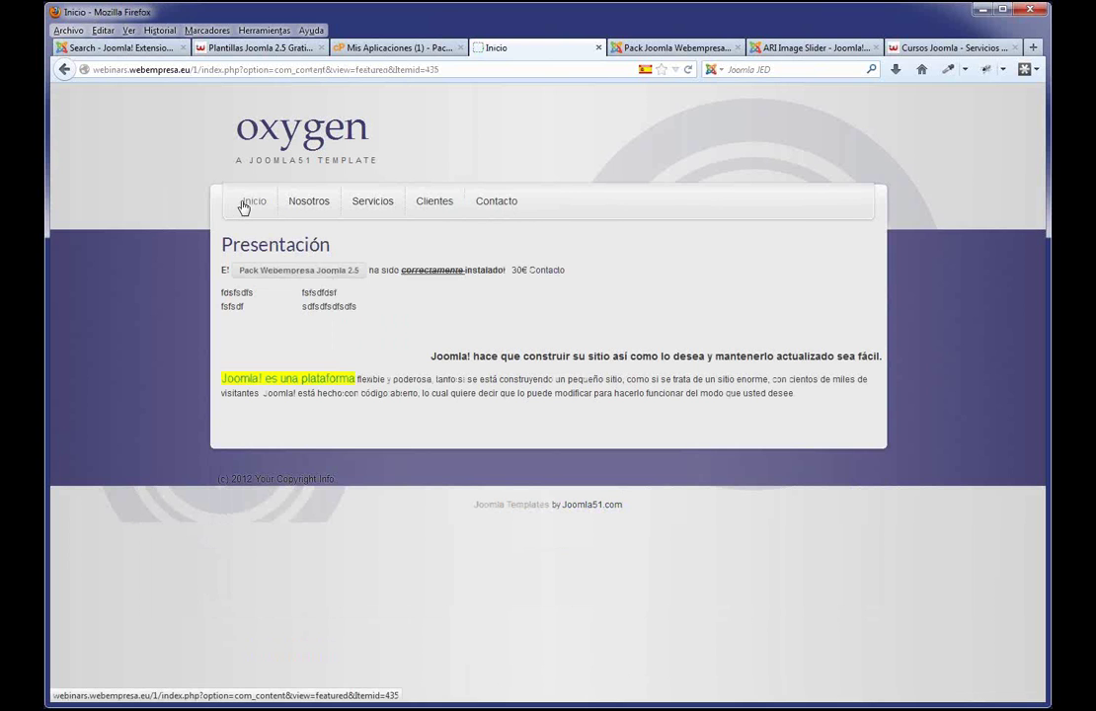
click(623, 48)
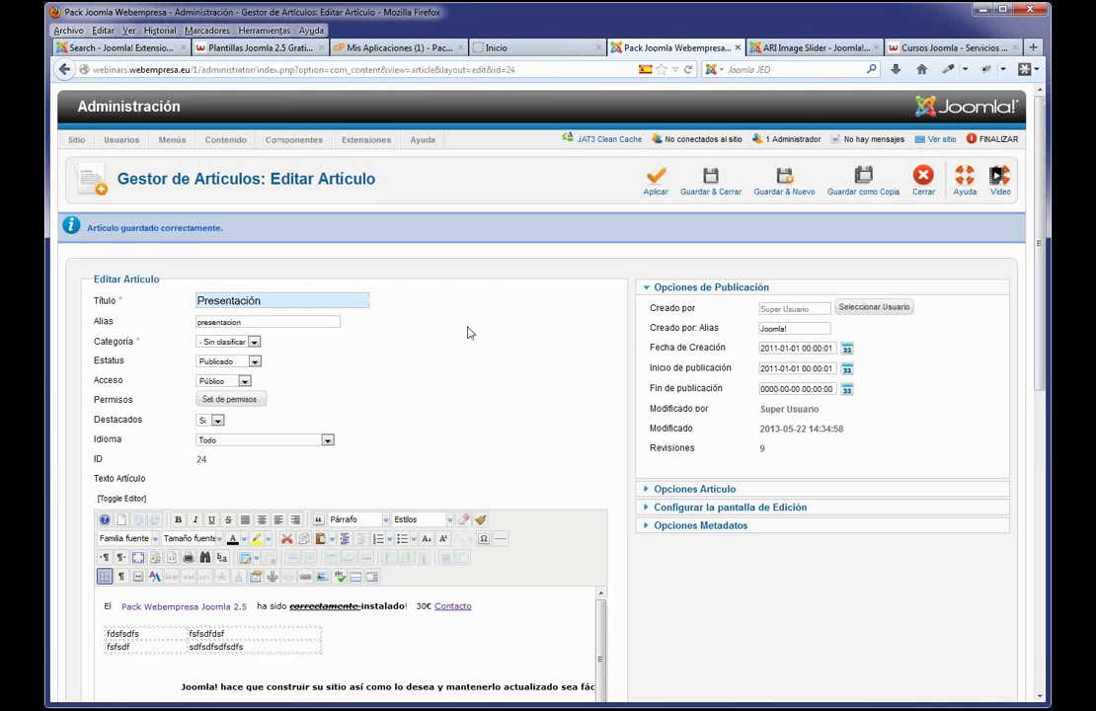
- Show the article's HTML source, delete all of its code, and switch back to the visual editor
scroll(470, 332, down, 5)
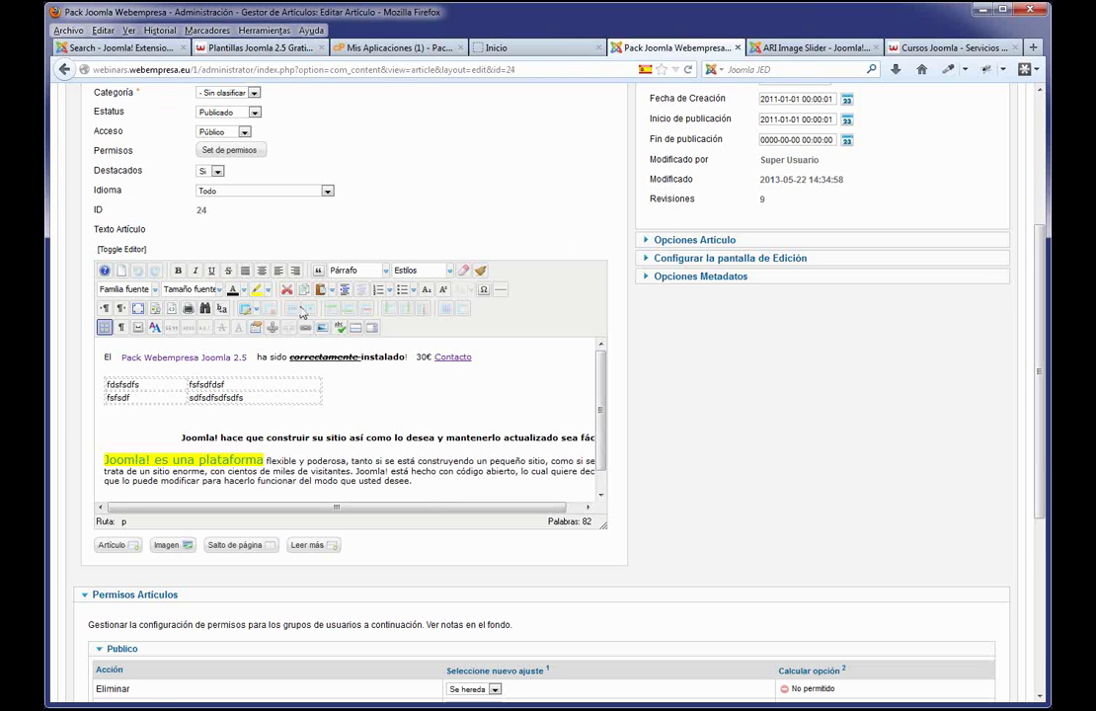
click(121, 250)
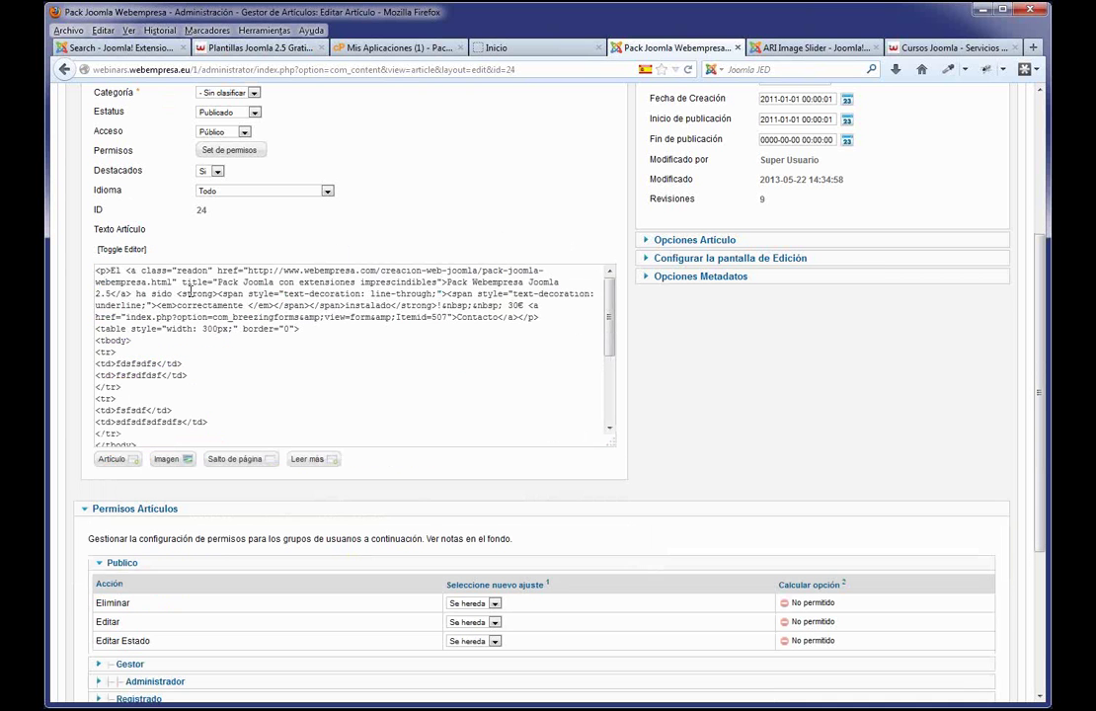
drag(213, 378, 78, 265)
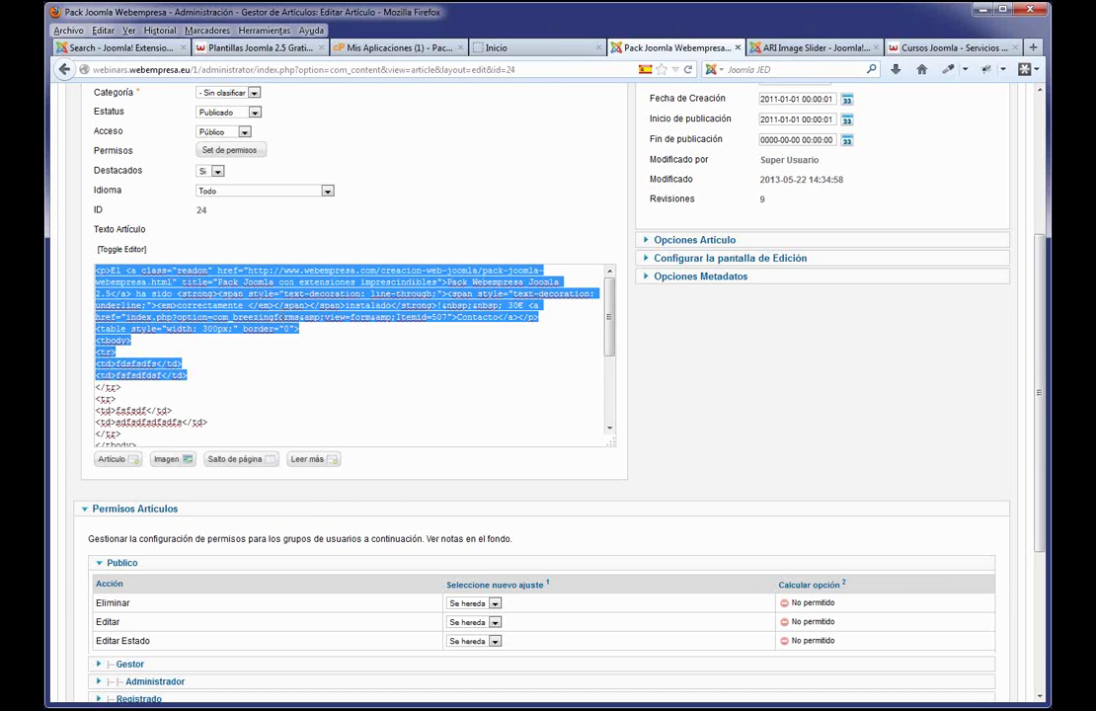
click(292, 384)
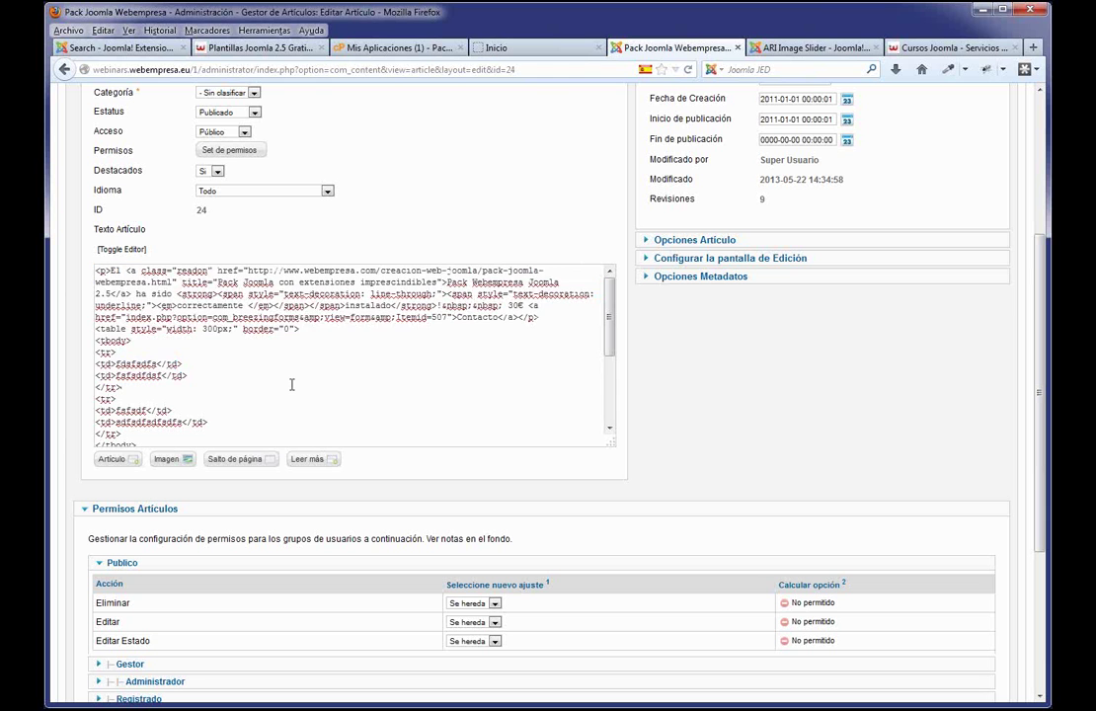
key(ctrl+a)
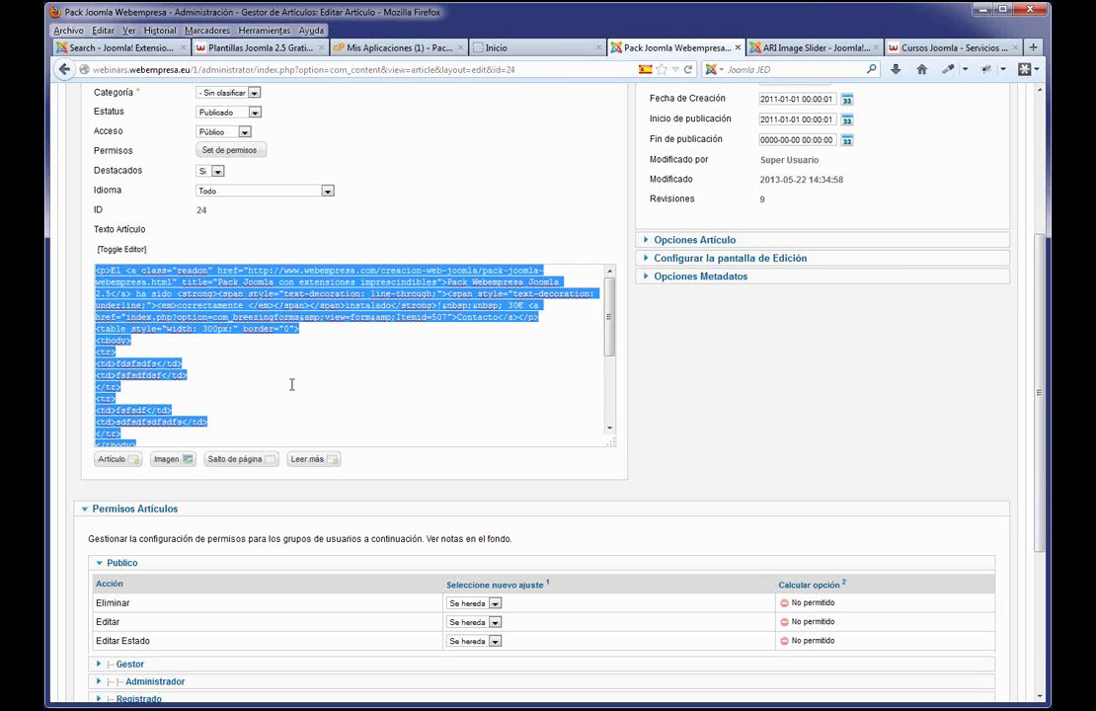
key(Delete)
click(135, 252)
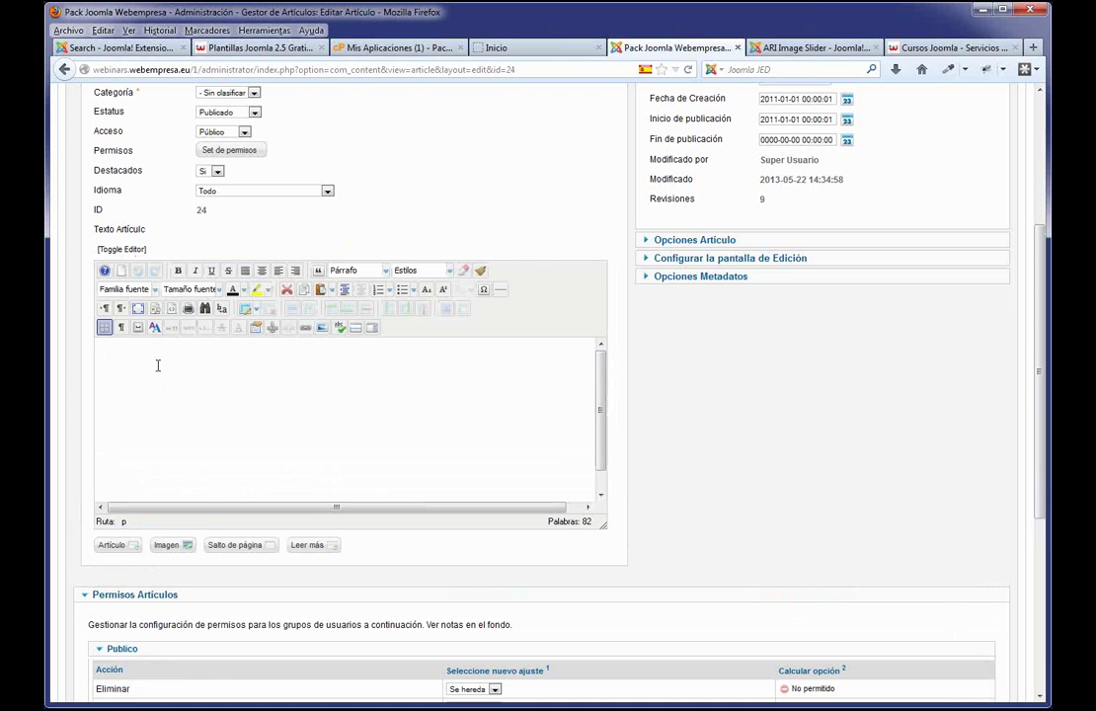
- Fill the article with the sample text starting "Muy lejos, más allá de las montañas de palabras" and save it, keeping it open
click(166, 395)
text(Muy lejos, más allá de las montañas de palabras, alejados de los paises de las vocales y las consonantes, viven los textos simulados. Viven aislados en casas de letras, en la costa de la semántica, un gran océano de lenguas. Un riachuelo llamado Pons fluye por su pueblo y los abastece con las normas necesarias. Hablamos de un país paraisomático en el que a uno le caen pedazos de frases asadas en la boca. Ni siquiera los todopoderosos signos de puntuación dominan a los textos simulados; una vida, se puede decir, poco ortográfica. Pero un buen día, una pequeña línea de texto simulado, llamada Lorem Ipsum, decidió aventurarse y salir al vasto mundo de la gramática.)
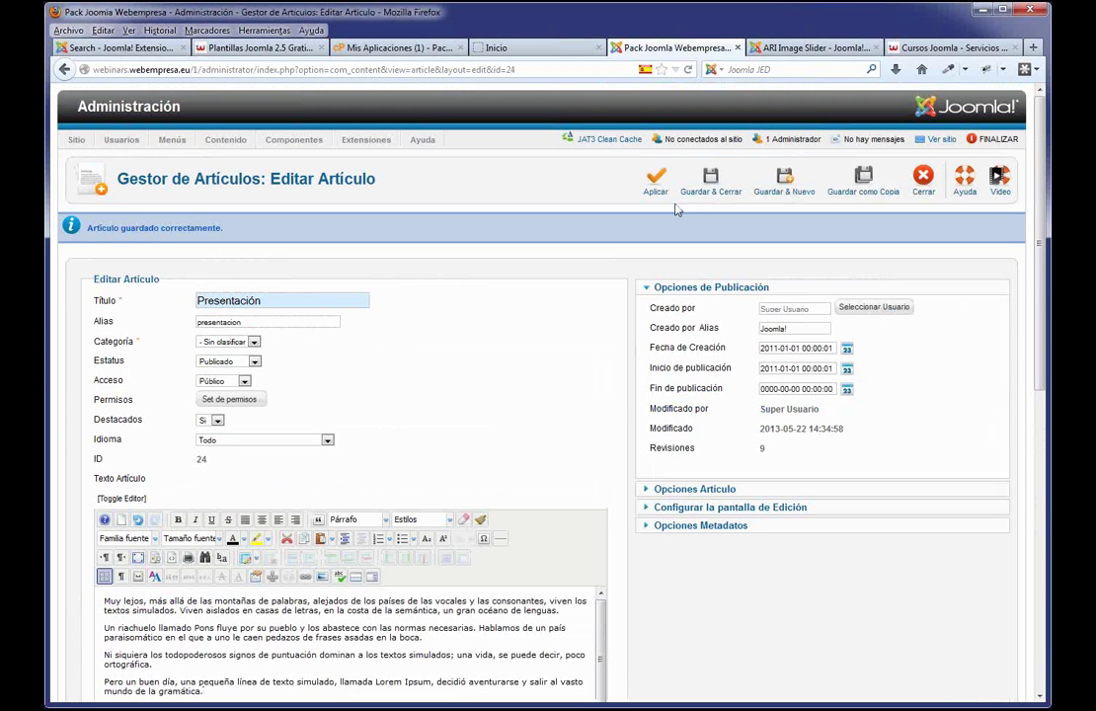
click(655, 183)
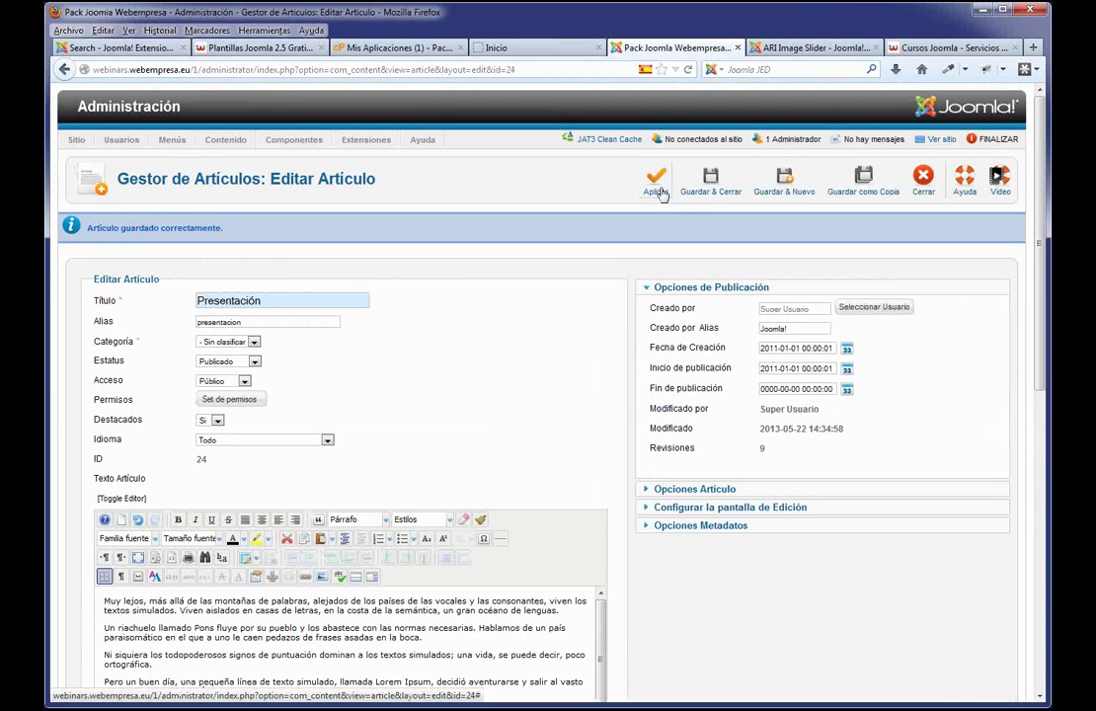
- Reload the public home page to check the new sample text, and return to the article editor
click(496, 47)
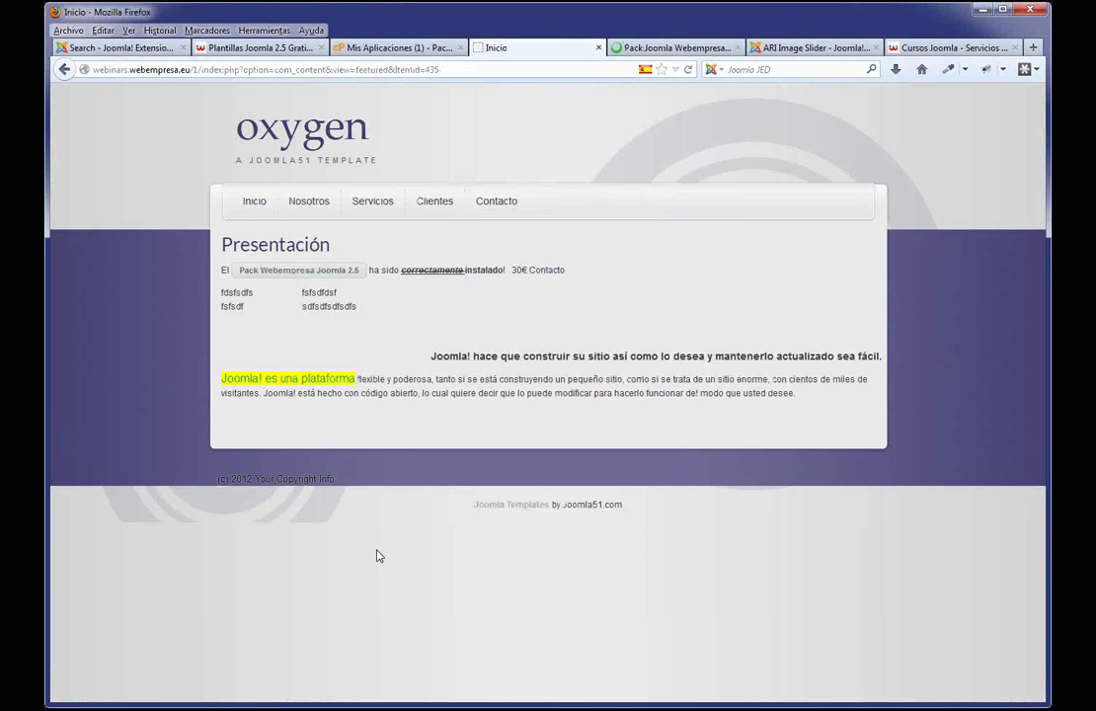
key(F5)
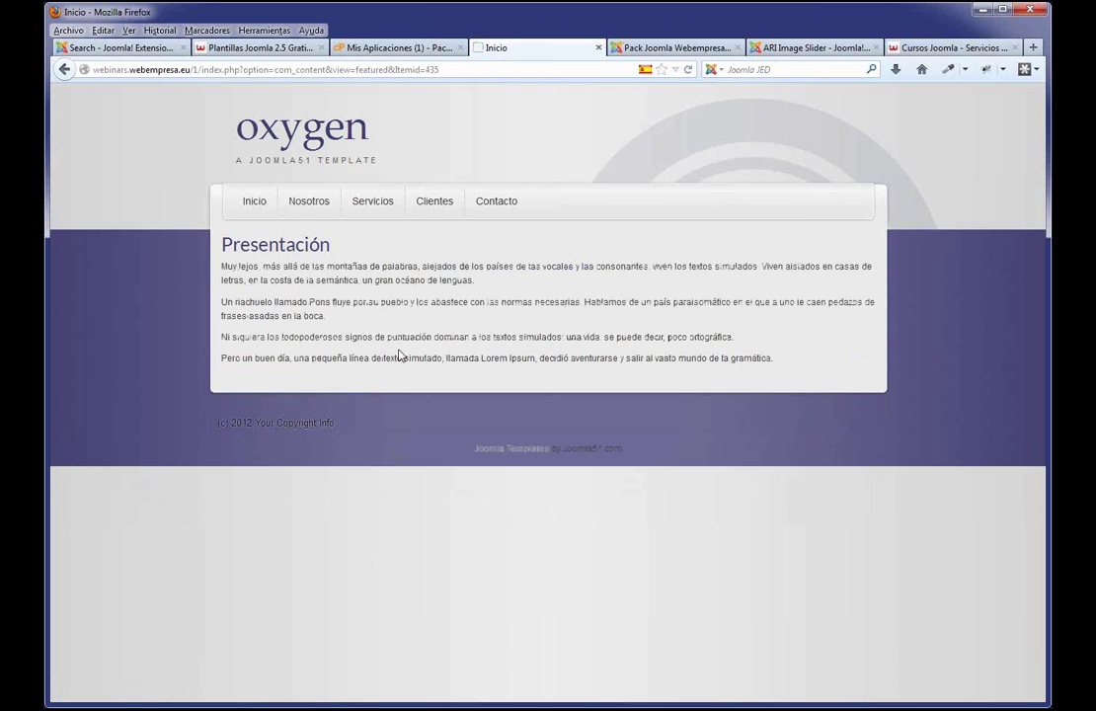
click(642, 47)
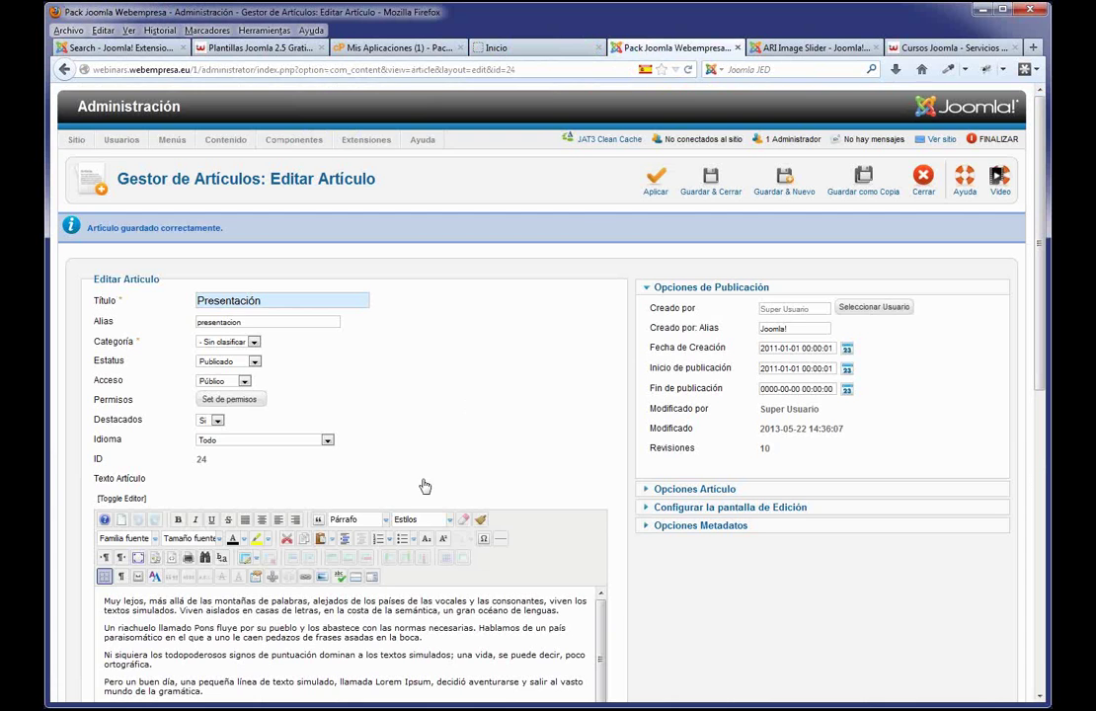
- Upload presentacion.jpg from the "imagenes formacion" folder to the site's root image folder through the article's image manager
scroll(425, 485, down, 3)
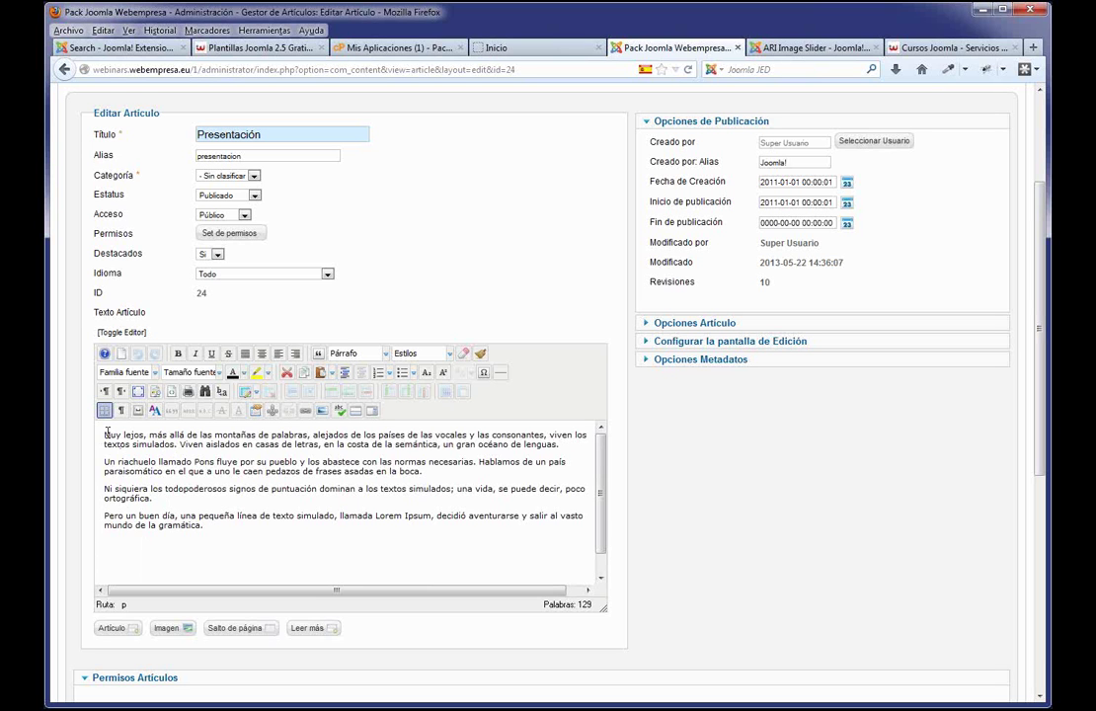
click(308, 411)
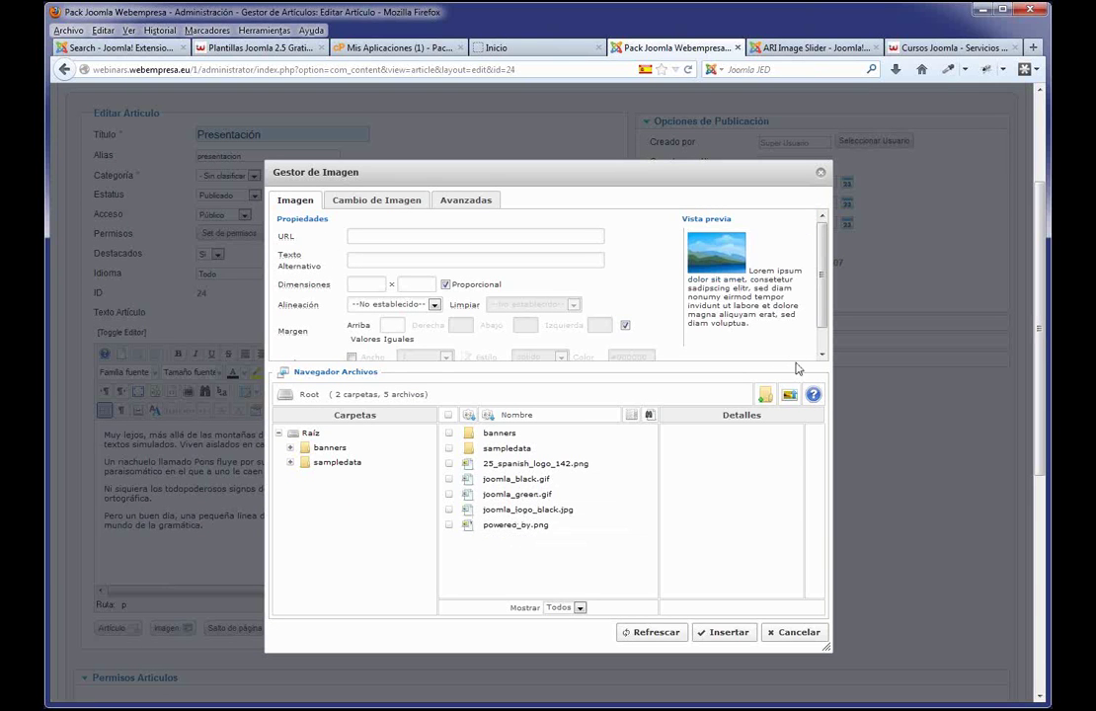
click(791, 395)
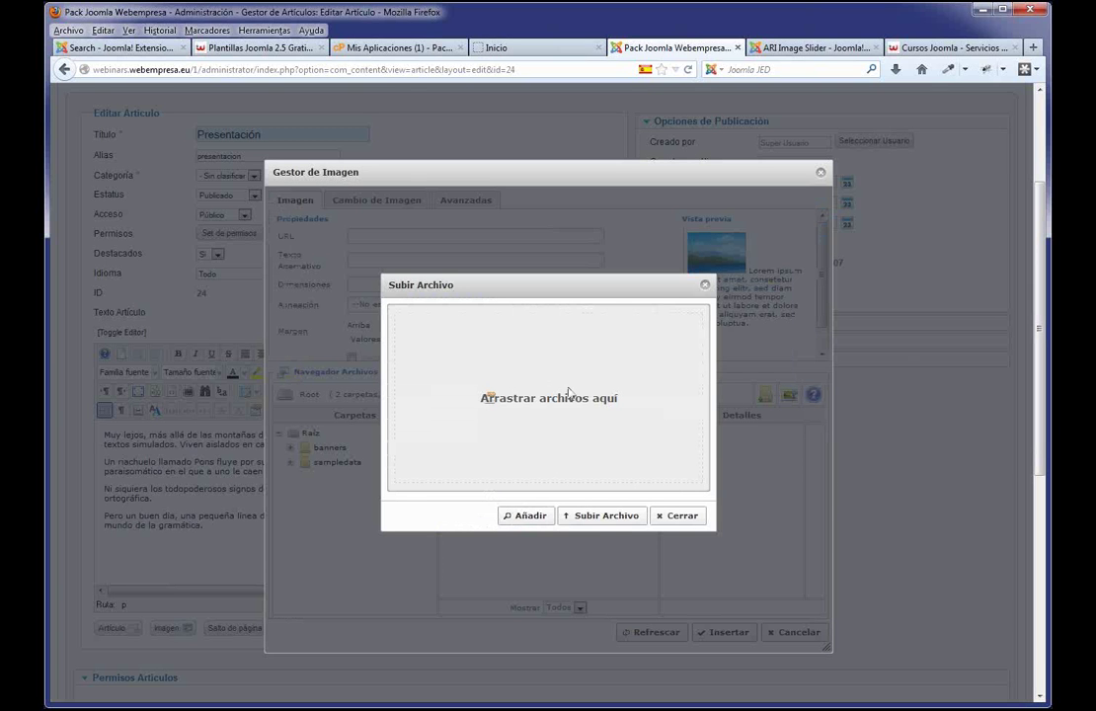
click(533, 515)
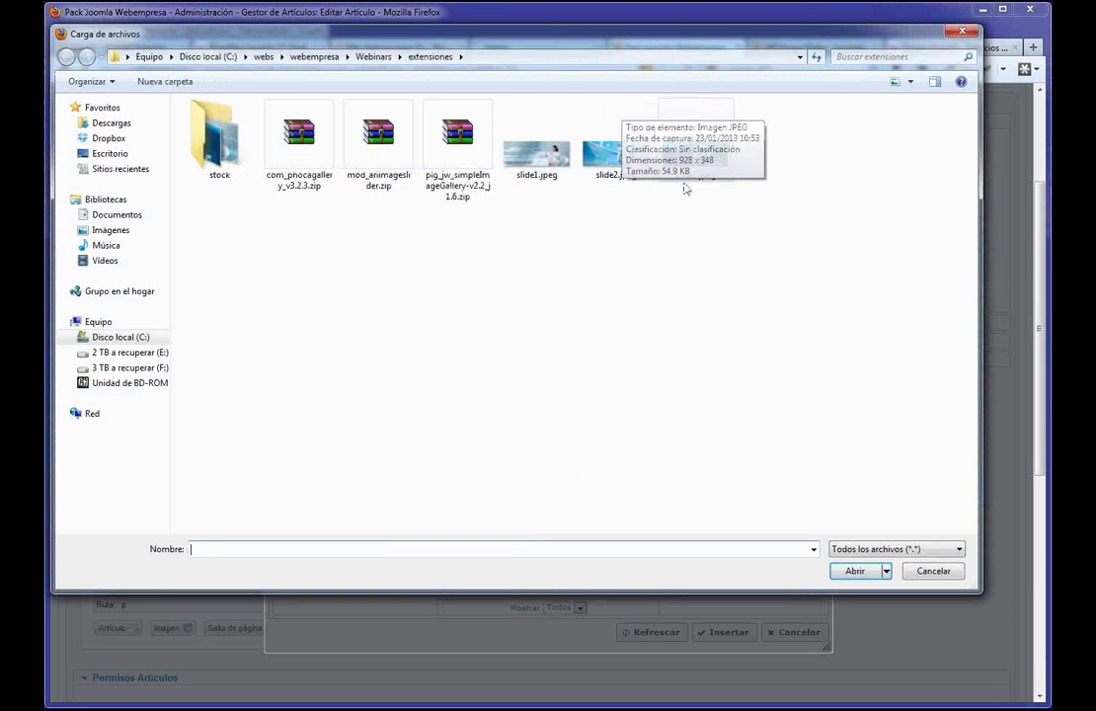
click(374, 56)
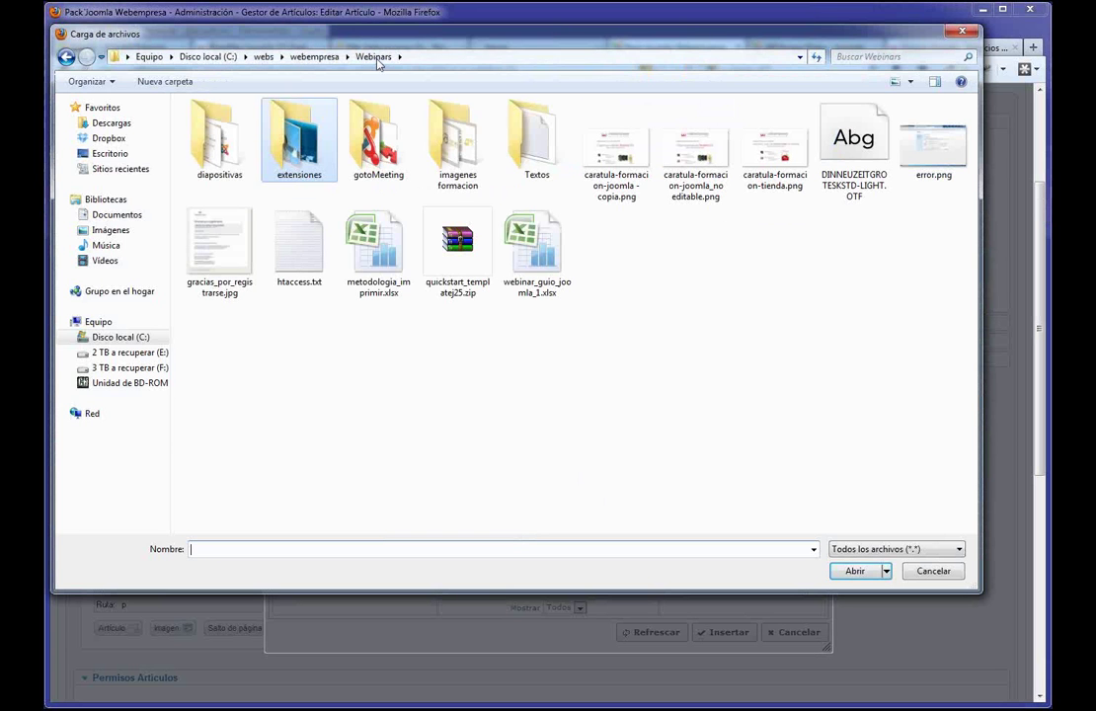
double_click(458, 143)
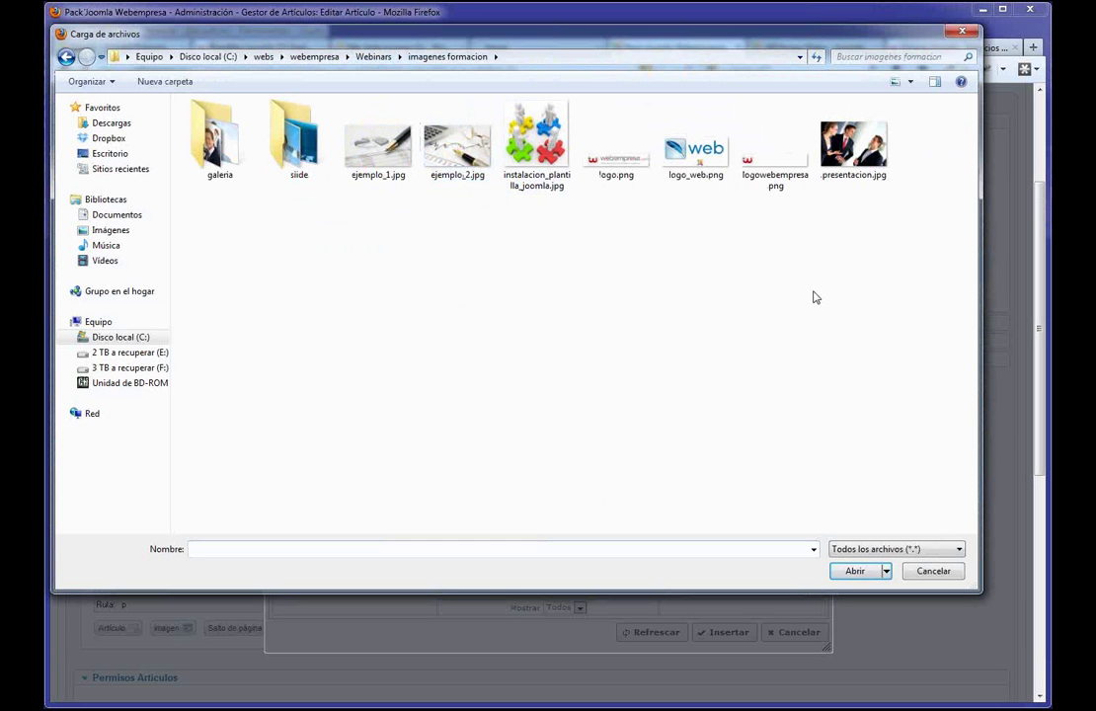
click(855, 143)
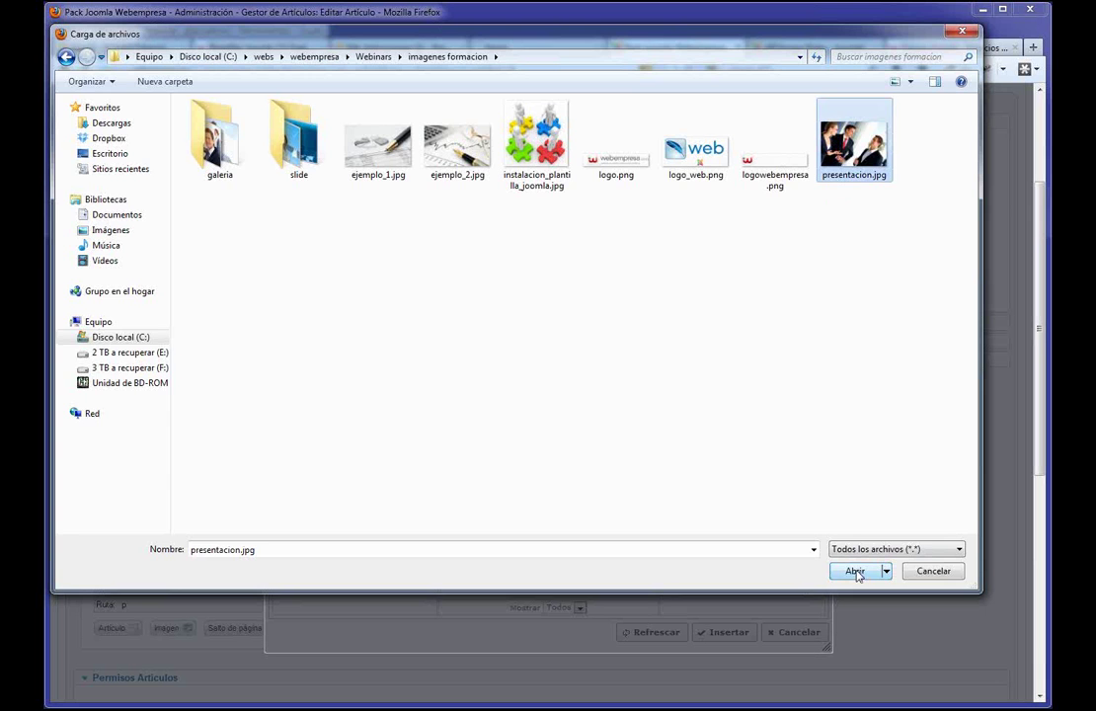
click(855, 572)
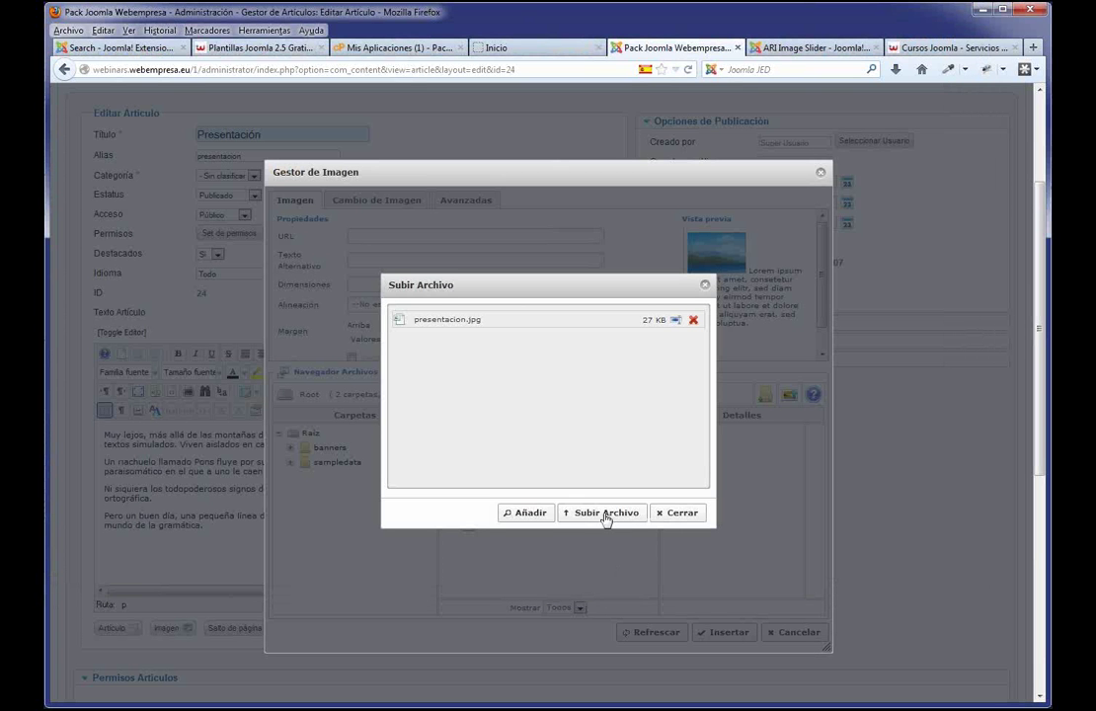
click(606, 514)
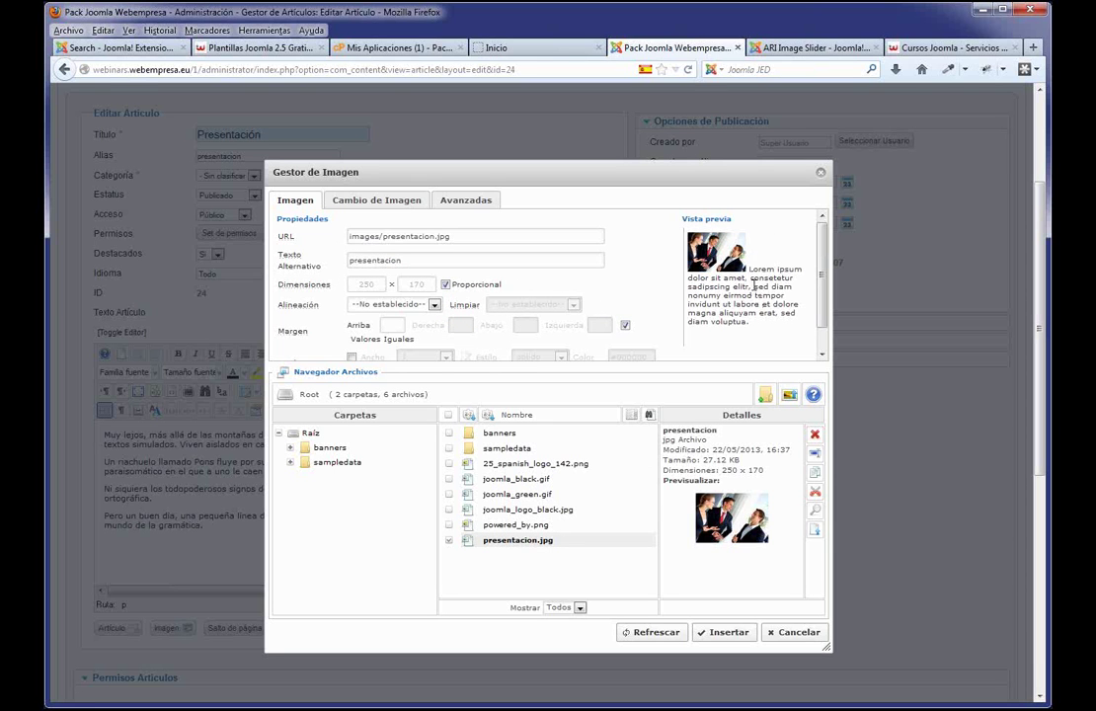
- Insert presentacion.jpg at the start of the article with Izquierdo alignment and a right margin of 10, and save the article, keeping it open
click(434, 305)
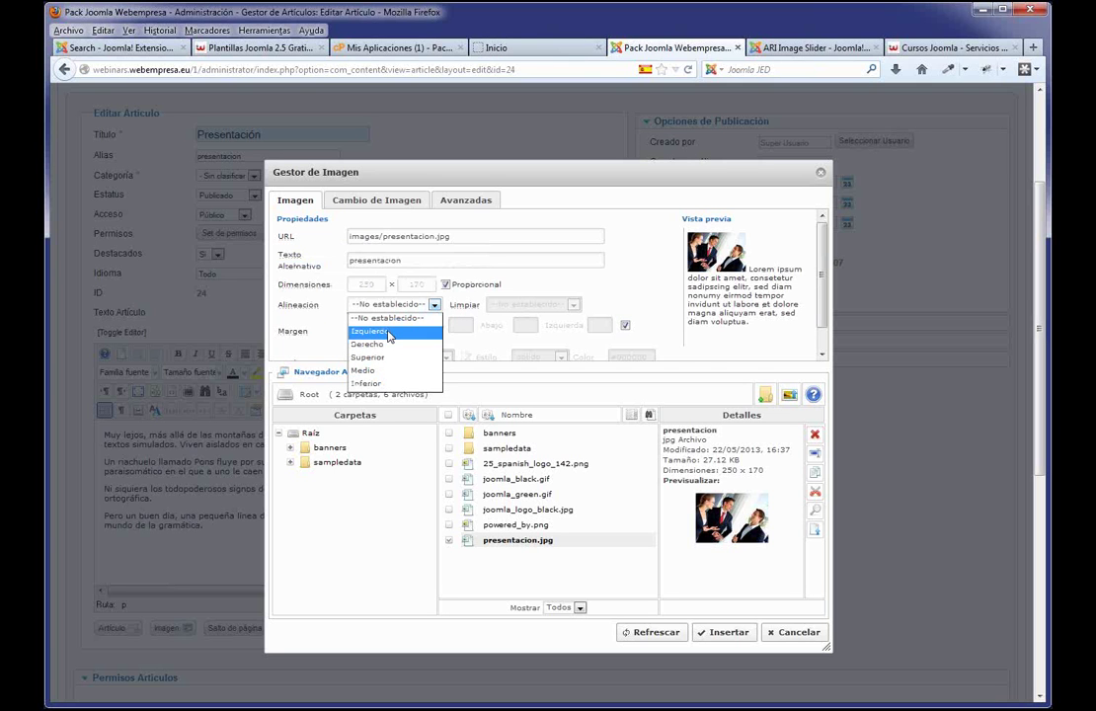
click(390, 333)
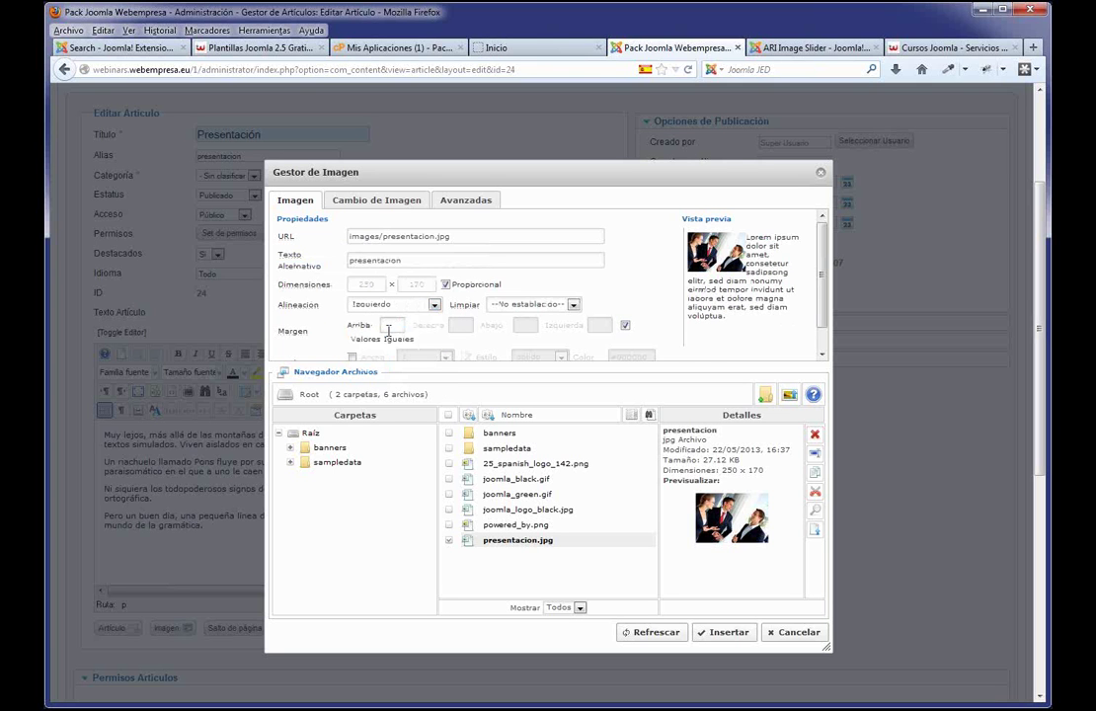
click(624, 325)
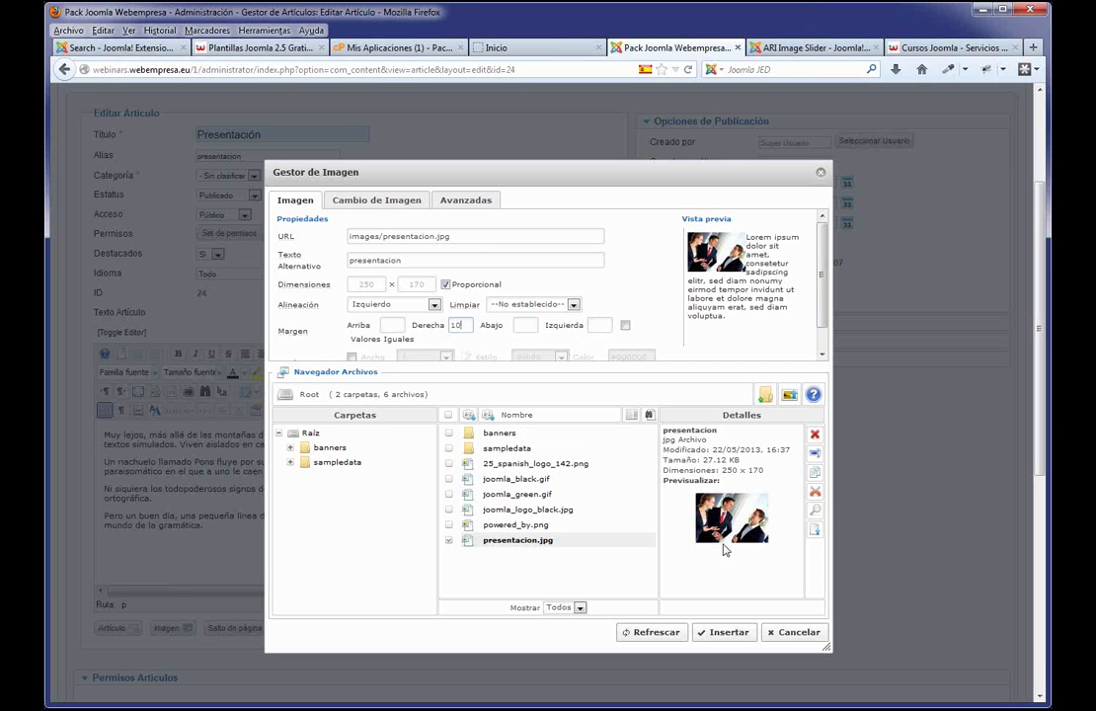
click(746, 635)
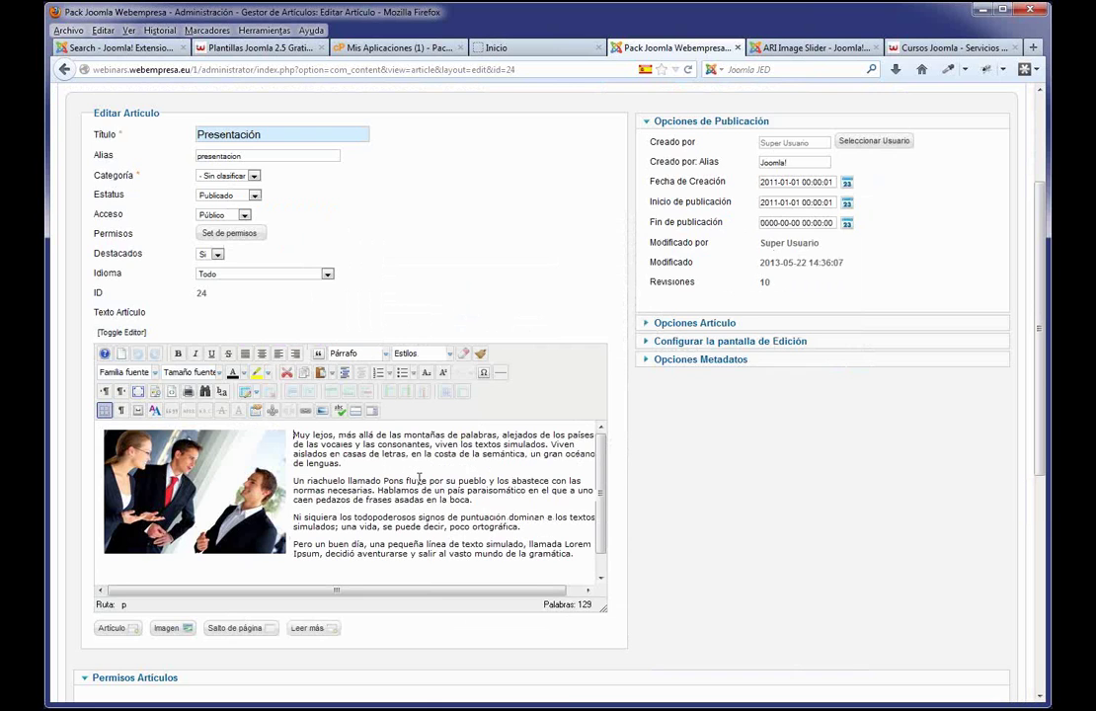
scroll(419, 479, up, 3)
scroll(484, 514, down, 3)
scroll(395, 518, up, 3)
click(655, 188)
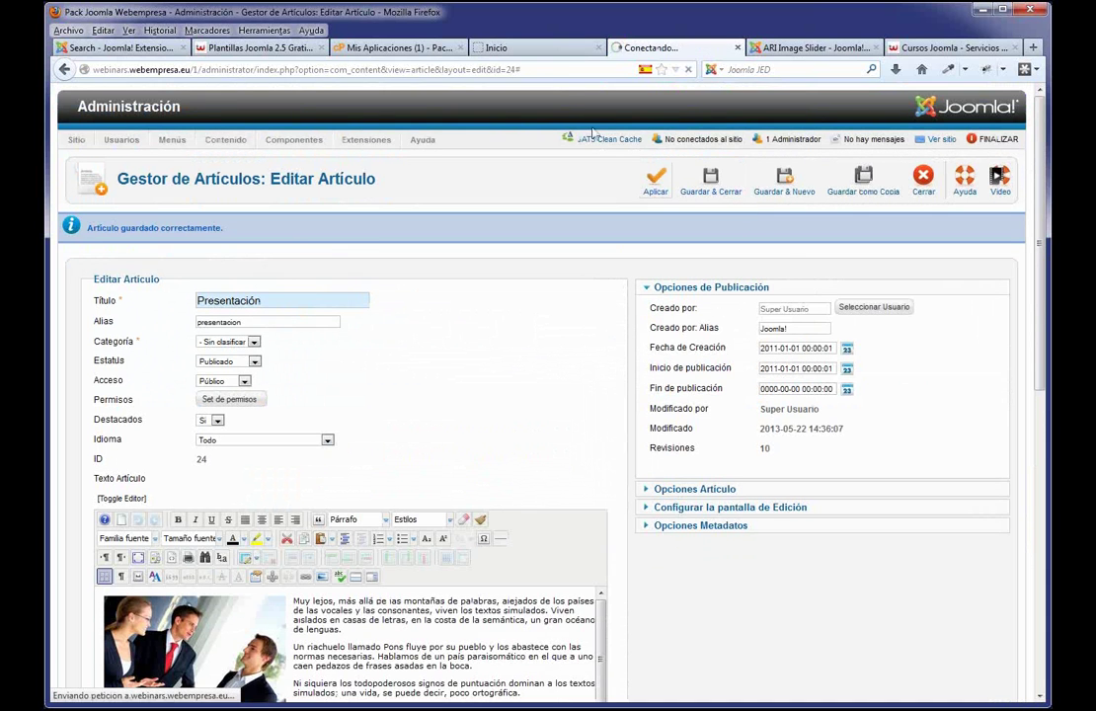
- Reload the public home page to check the image's placement beside the text, and return to the article editor
click(515, 48)
key(F5)
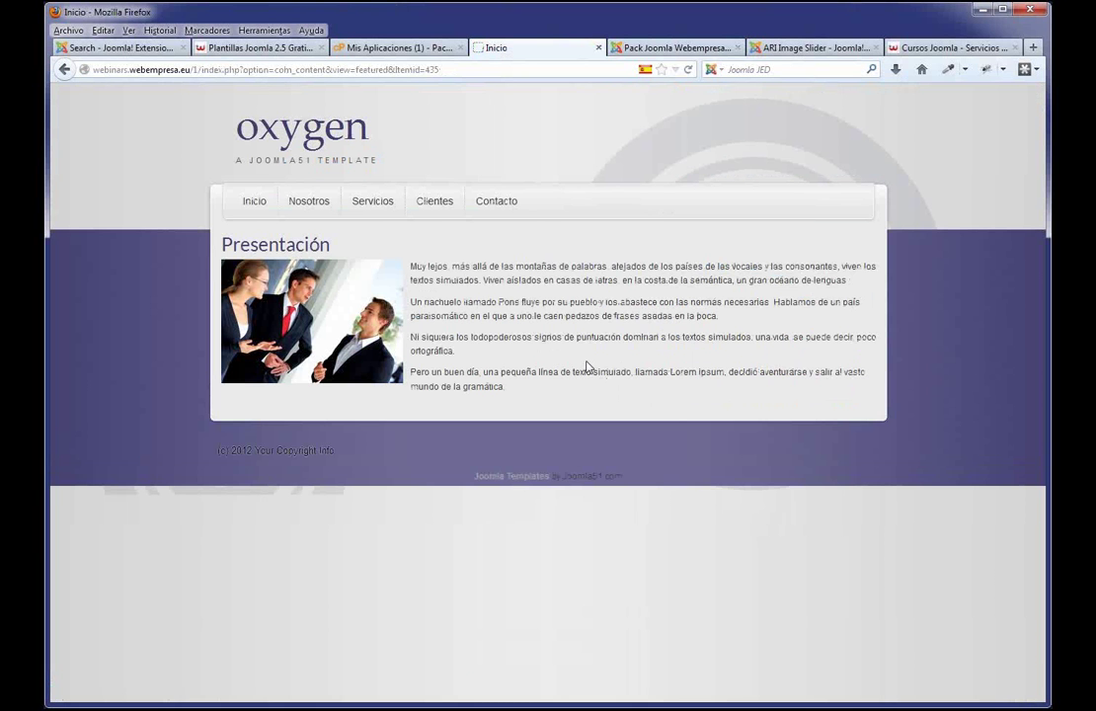
click(633, 47)
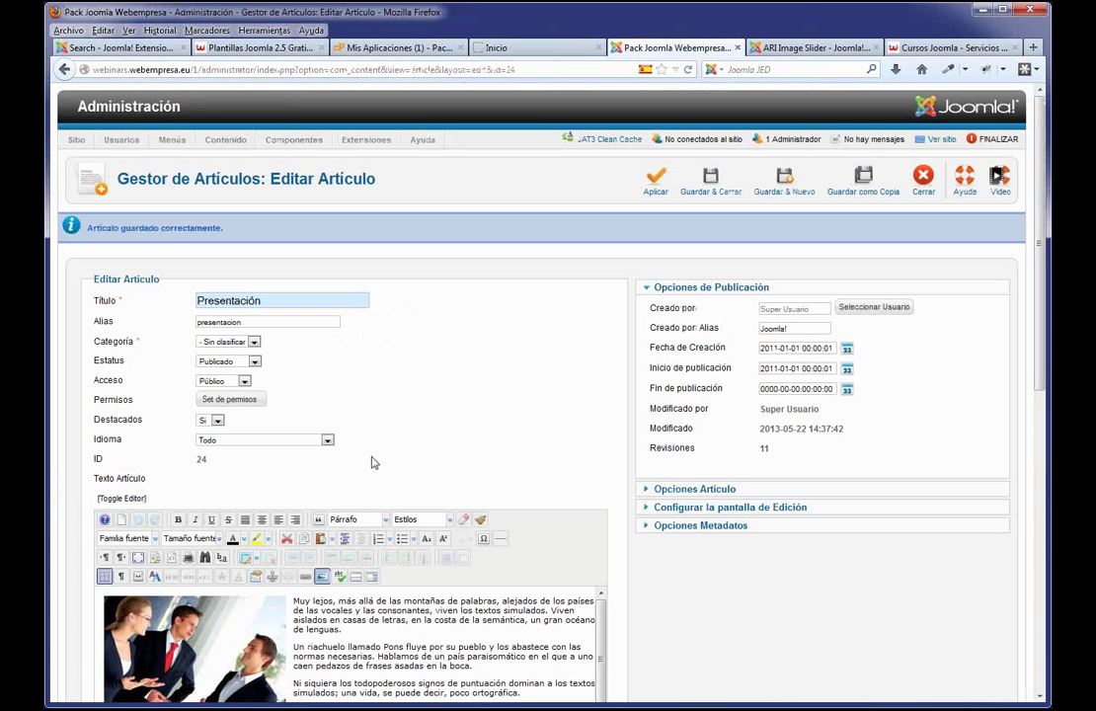
- Change the article image's alignment to Derecho and save the article, keeping it open
click(184, 571)
scroll(414, 429, down, 3)
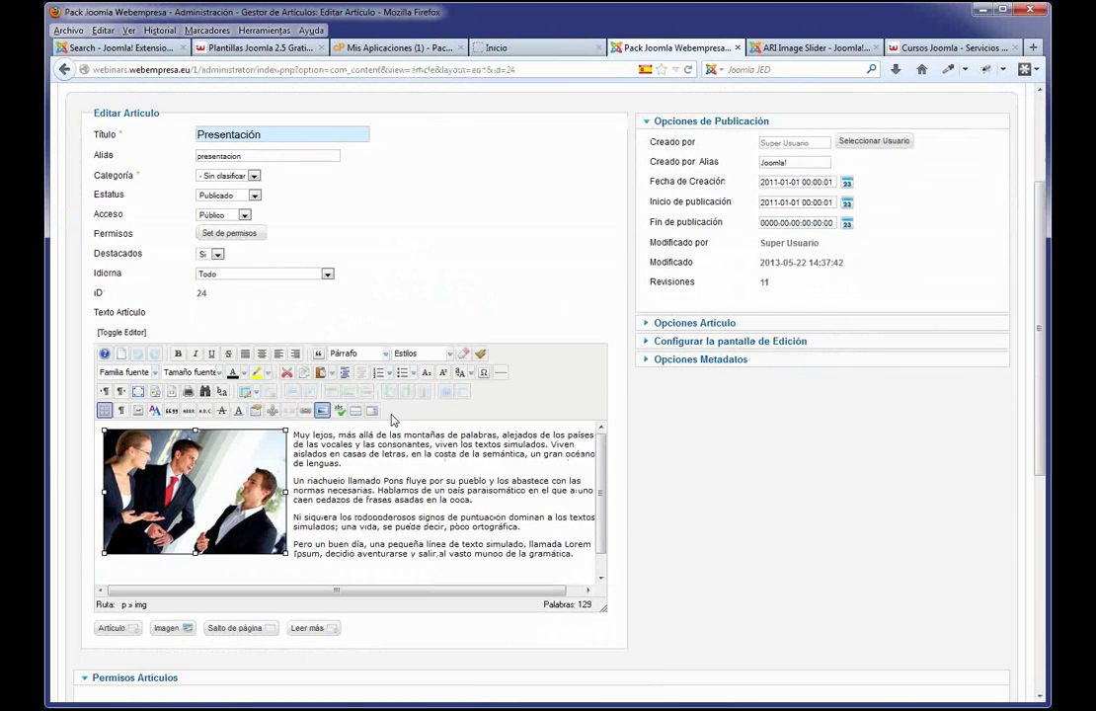
click(322, 411)
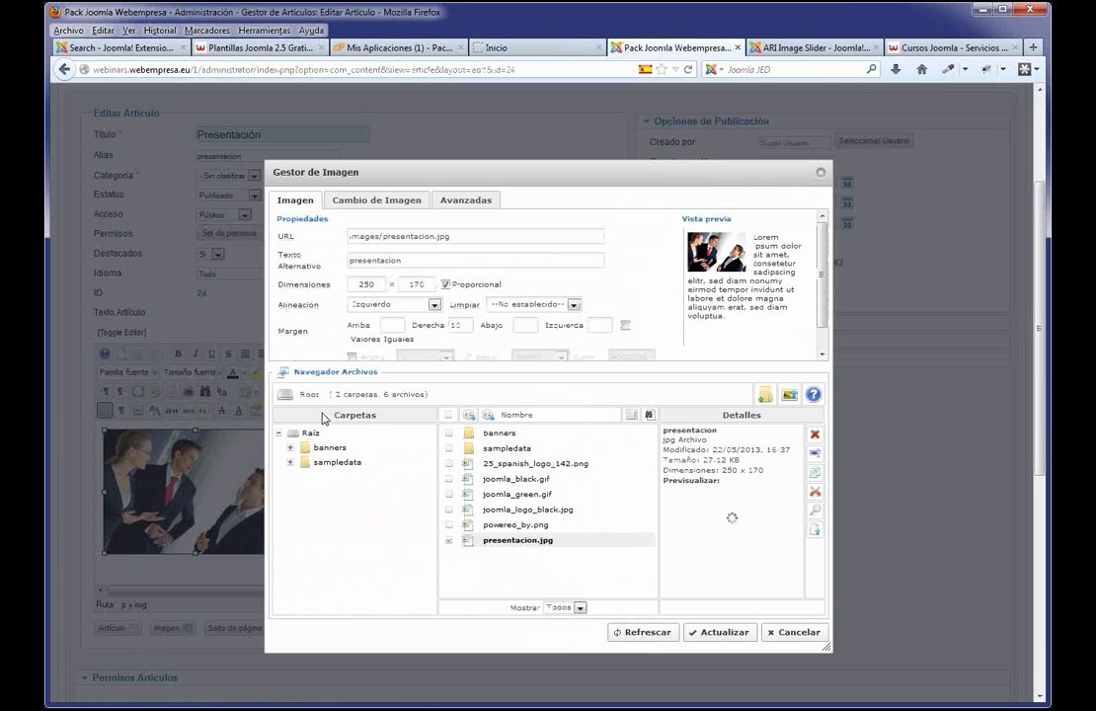
click(434, 304)
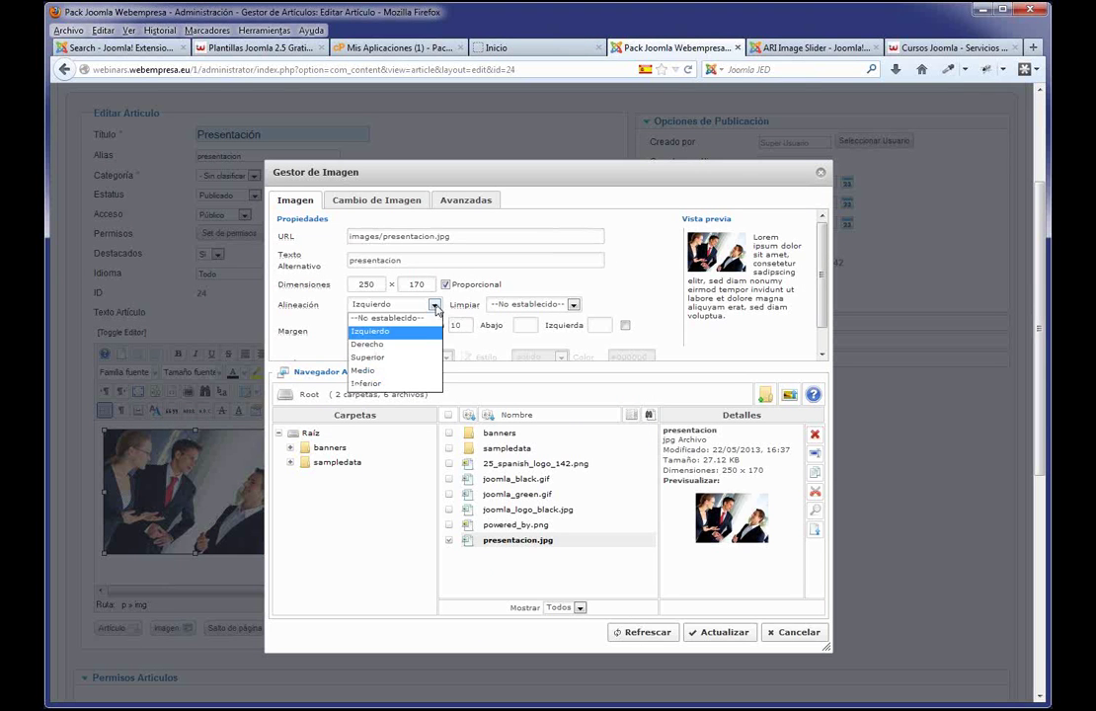
click(395, 344)
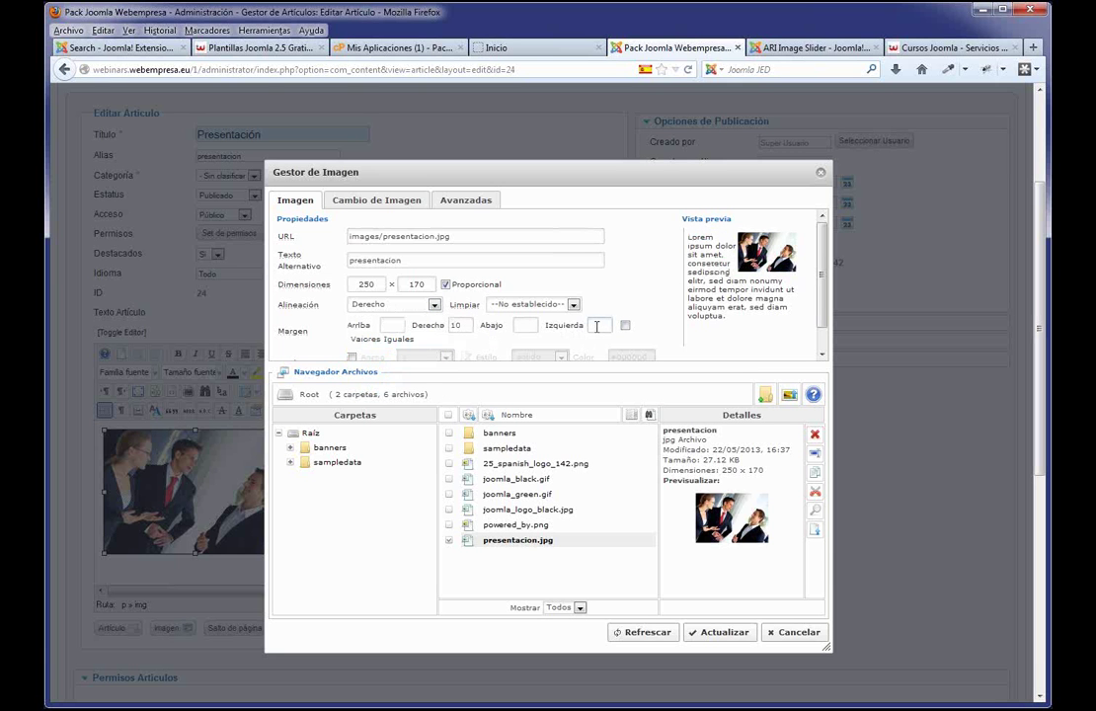
click(720, 632)
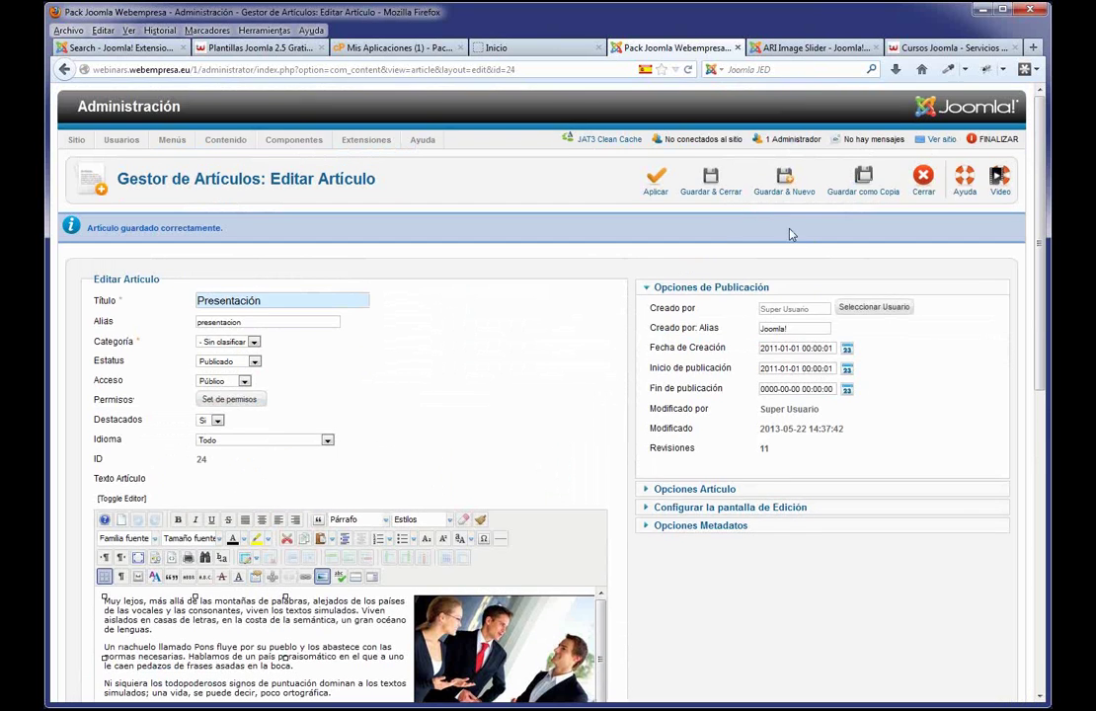
click(688, 200)
- Reload the public home page, look through the Nosotros and Servicios pages, and return by way of Inicio to the article editor
click(495, 47)
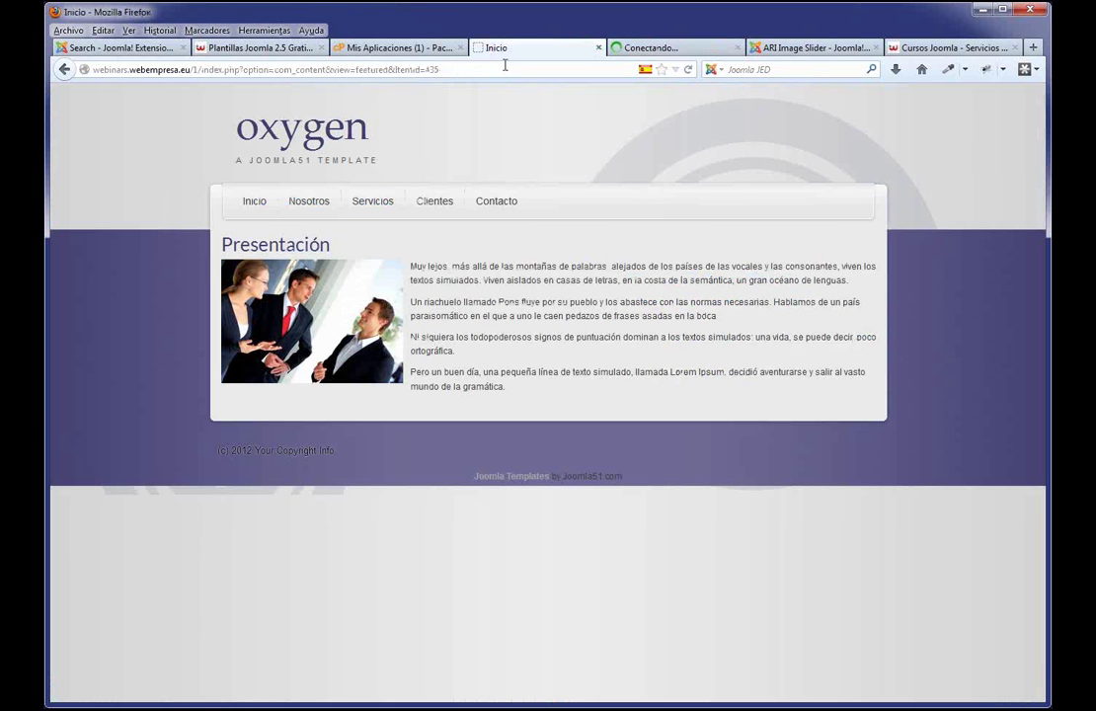
key(F5)
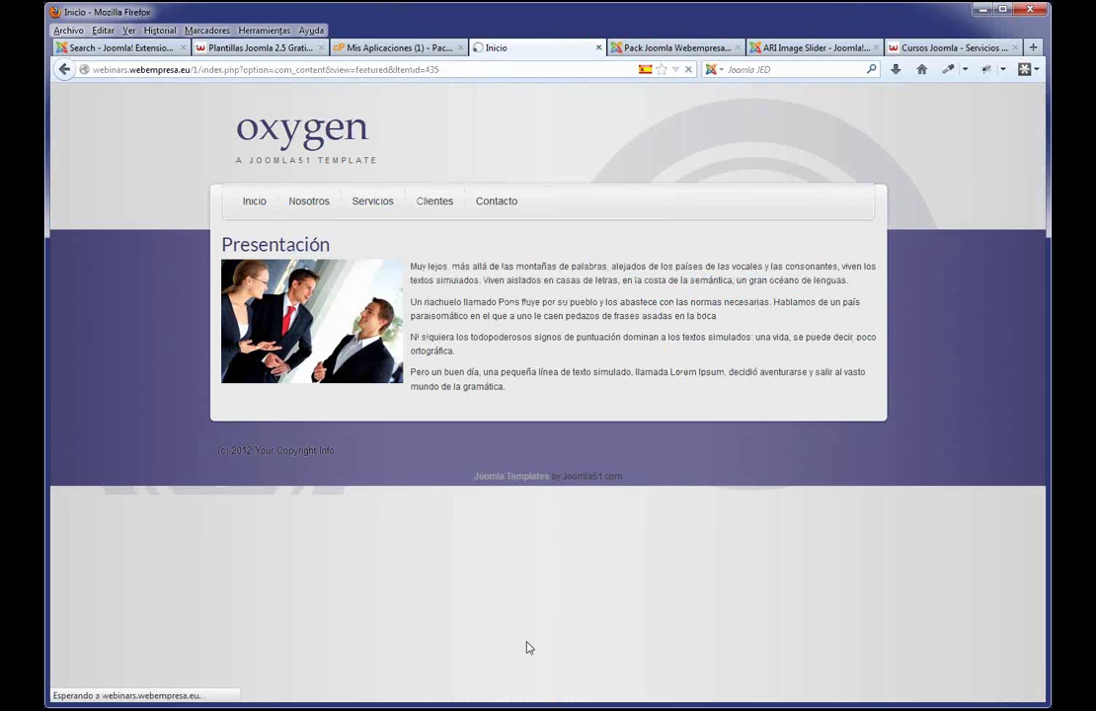
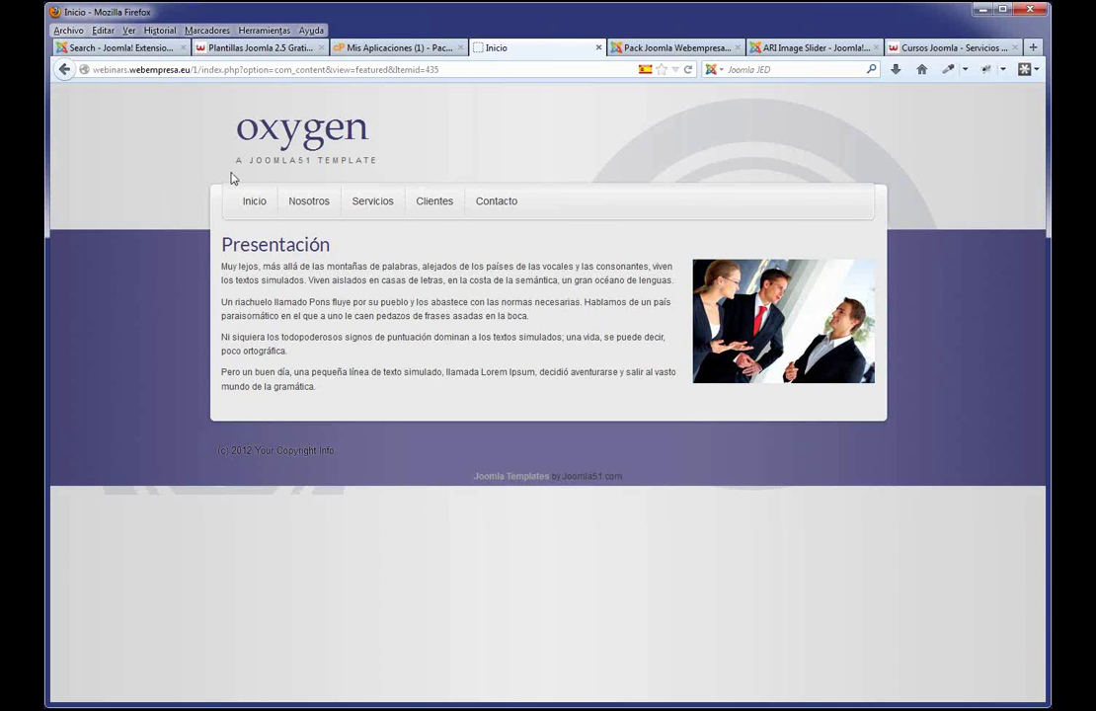
click(310, 204)
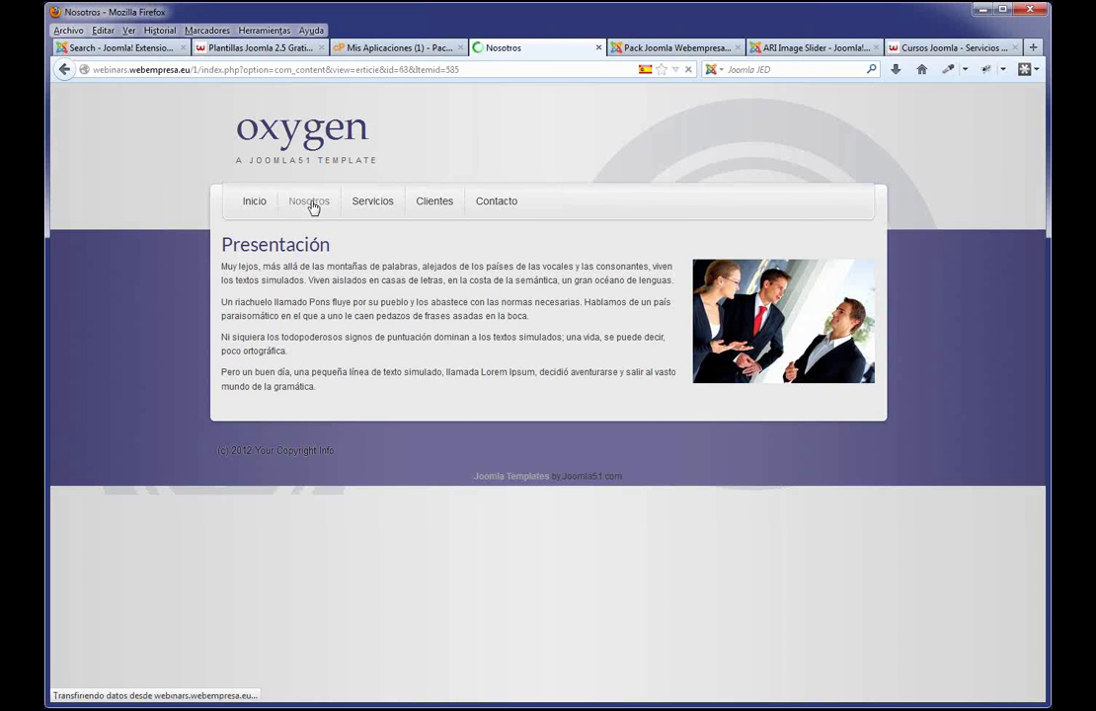
click(378, 206)
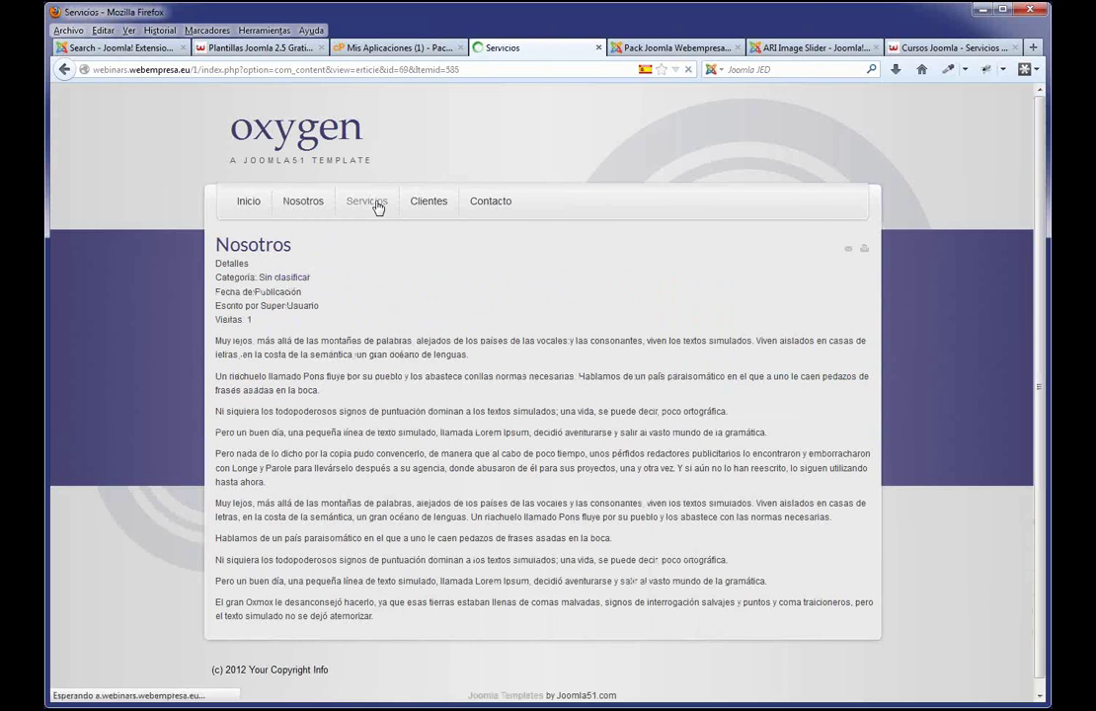
click(246, 214)
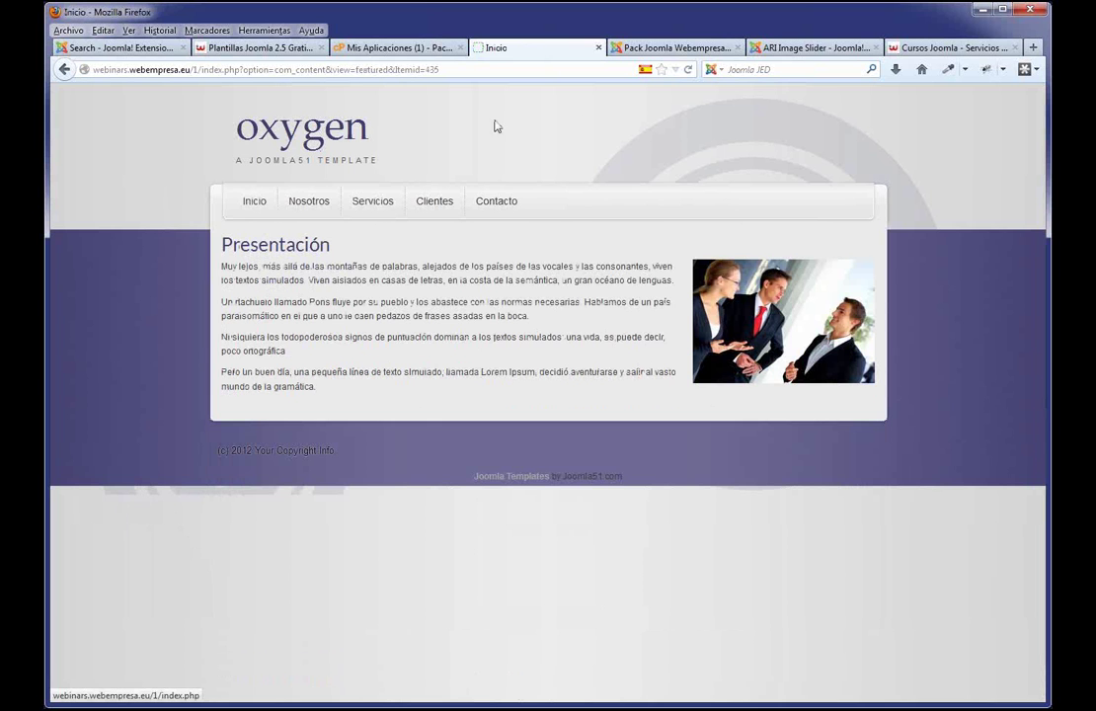
click(624, 47)
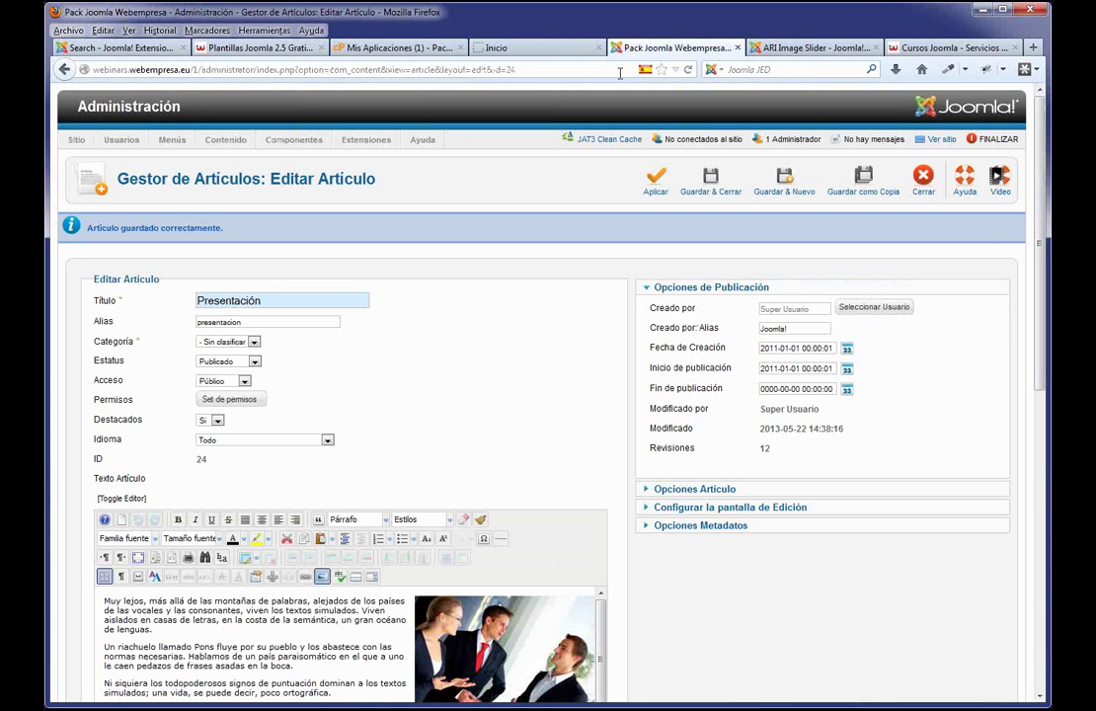
- Save and close the Presentación article, and open the article category manager
click(713, 183)
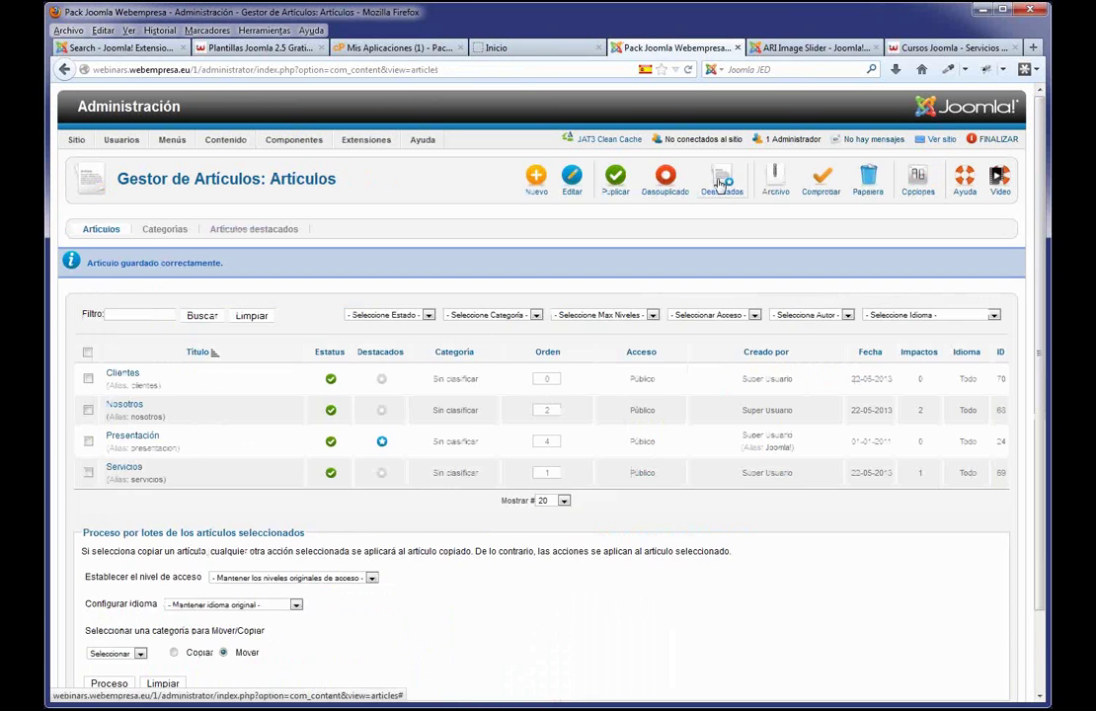
mouse_move(225, 140)
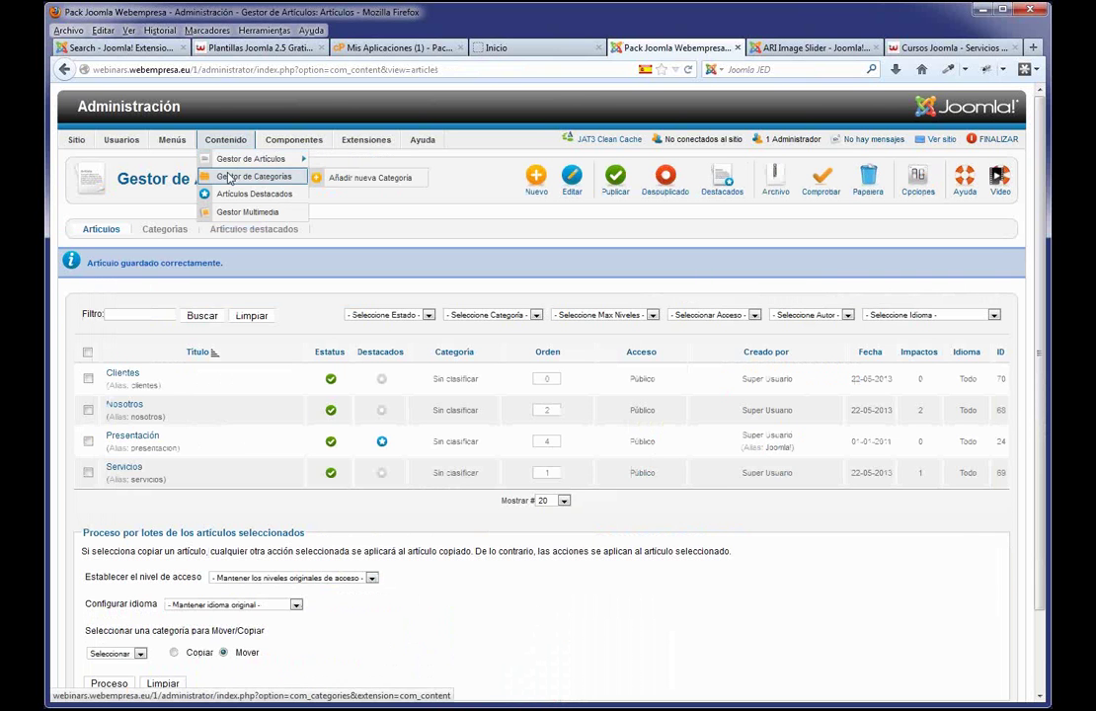
click(230, 160)
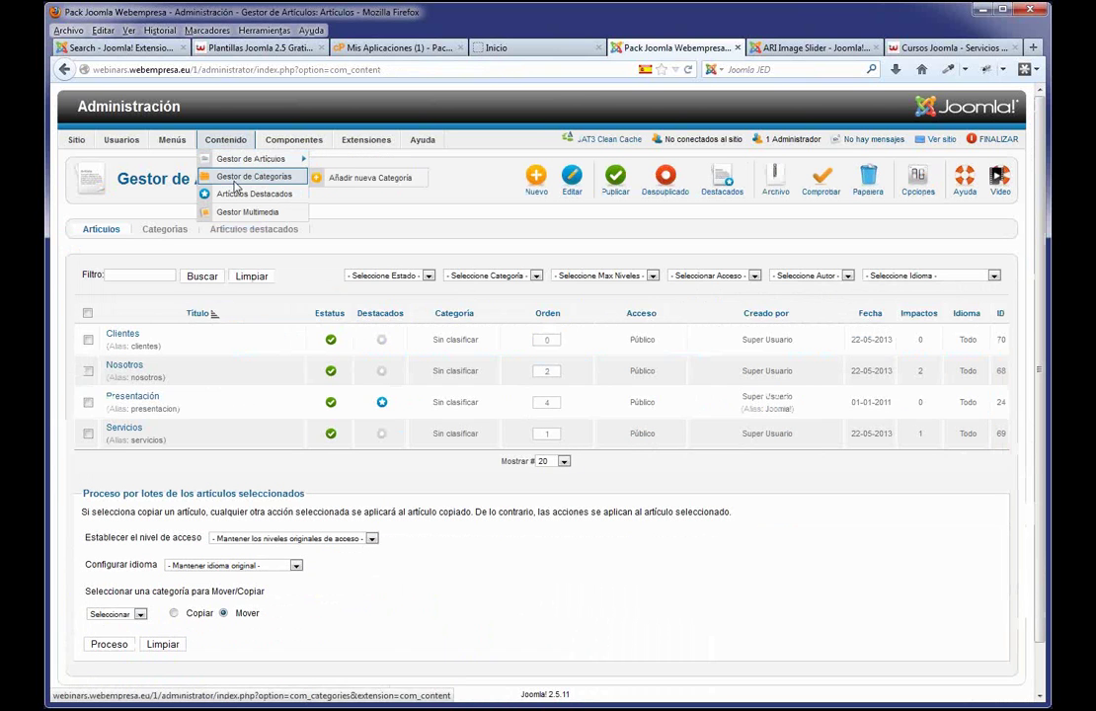
click(165, 230)
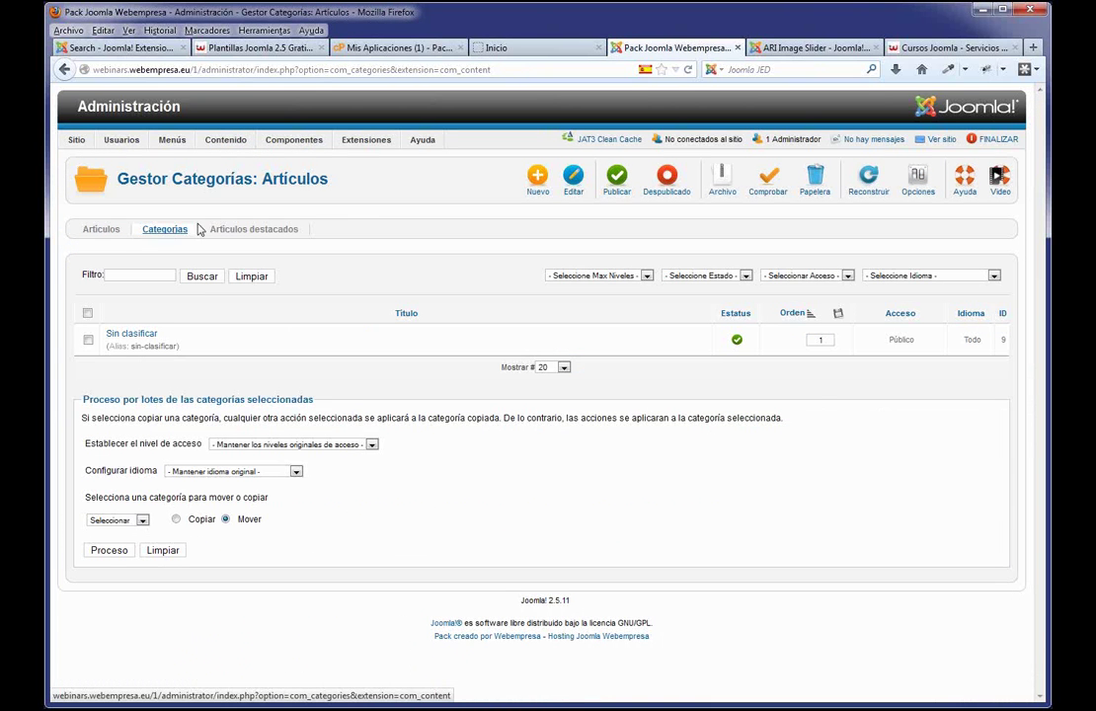
- Create an article category titled Noticias, then save and close it
click(536, 178)
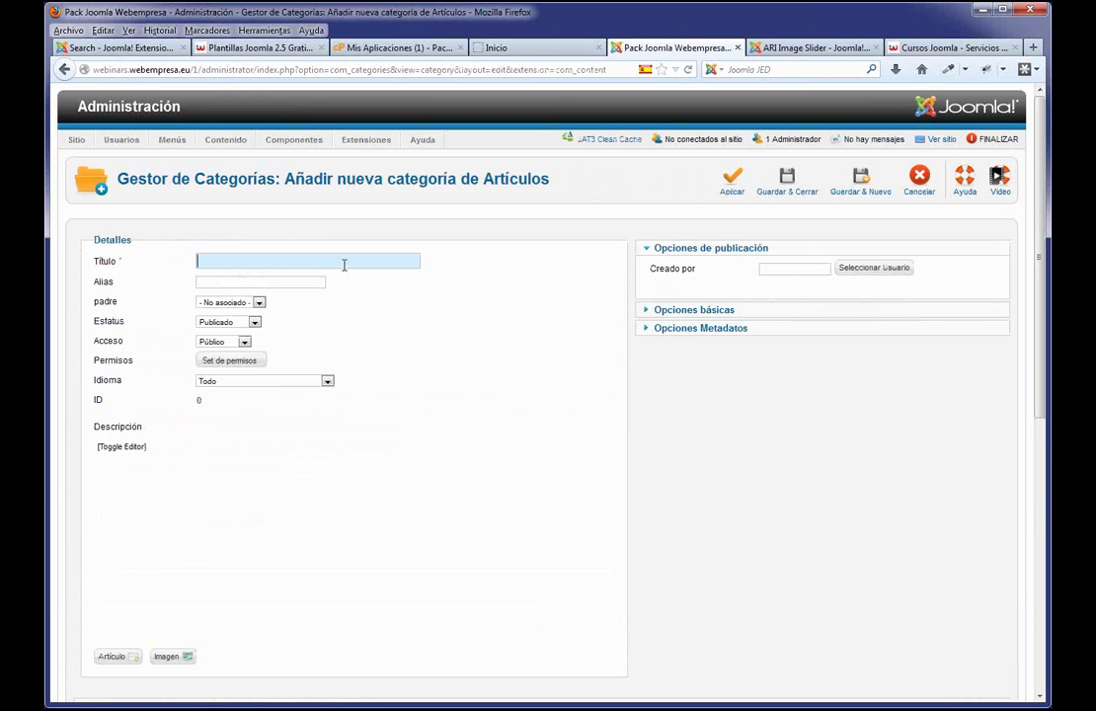
text(Not)
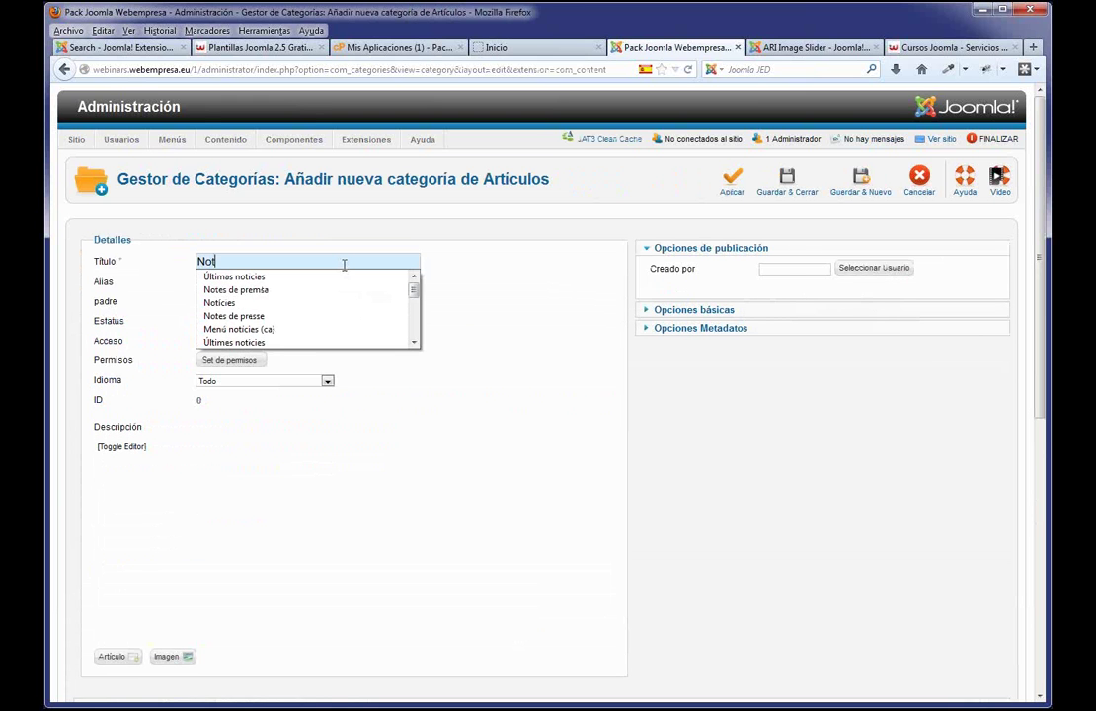
text(icias)
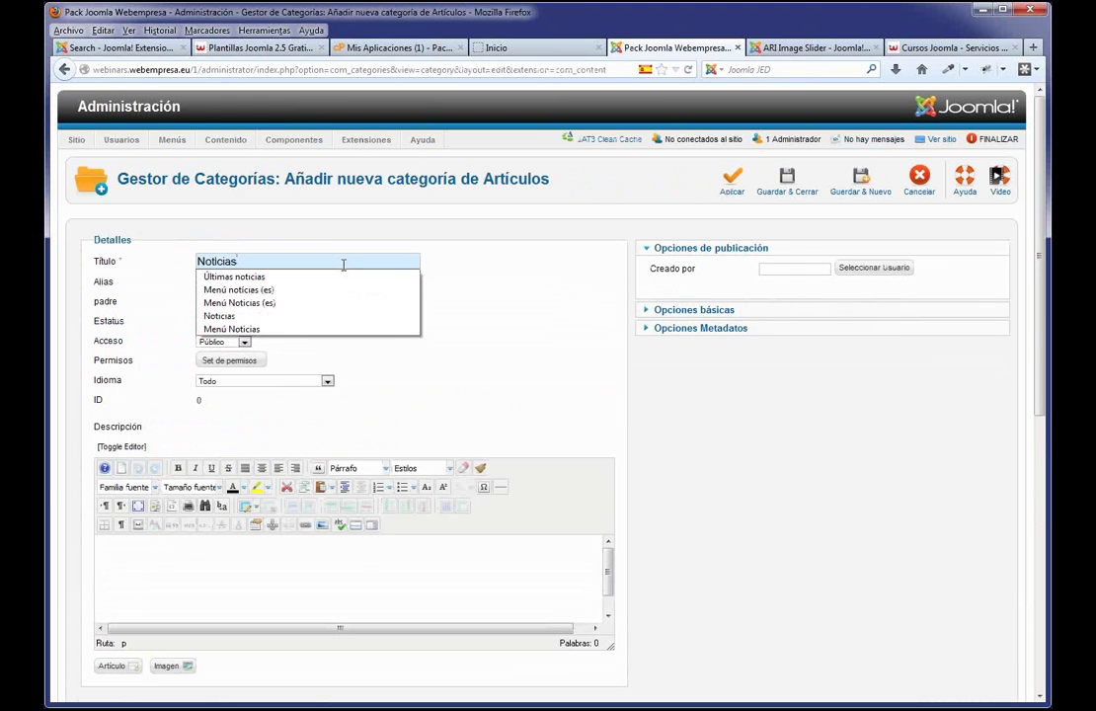
click(225, 316)
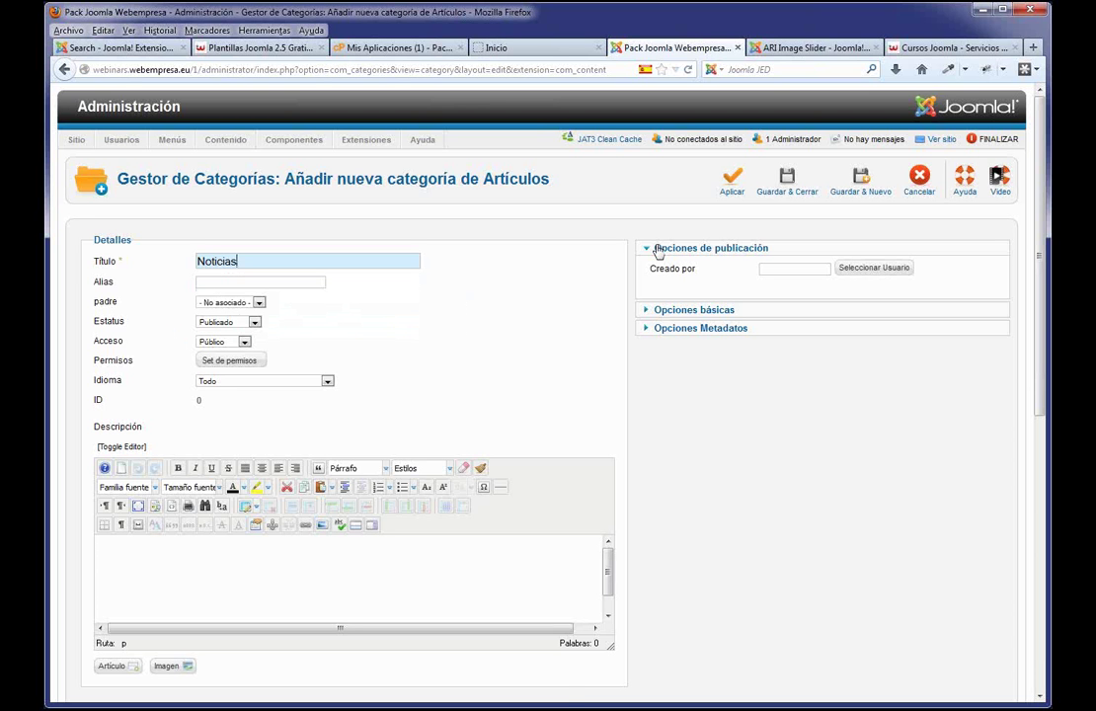
click(780, 192)
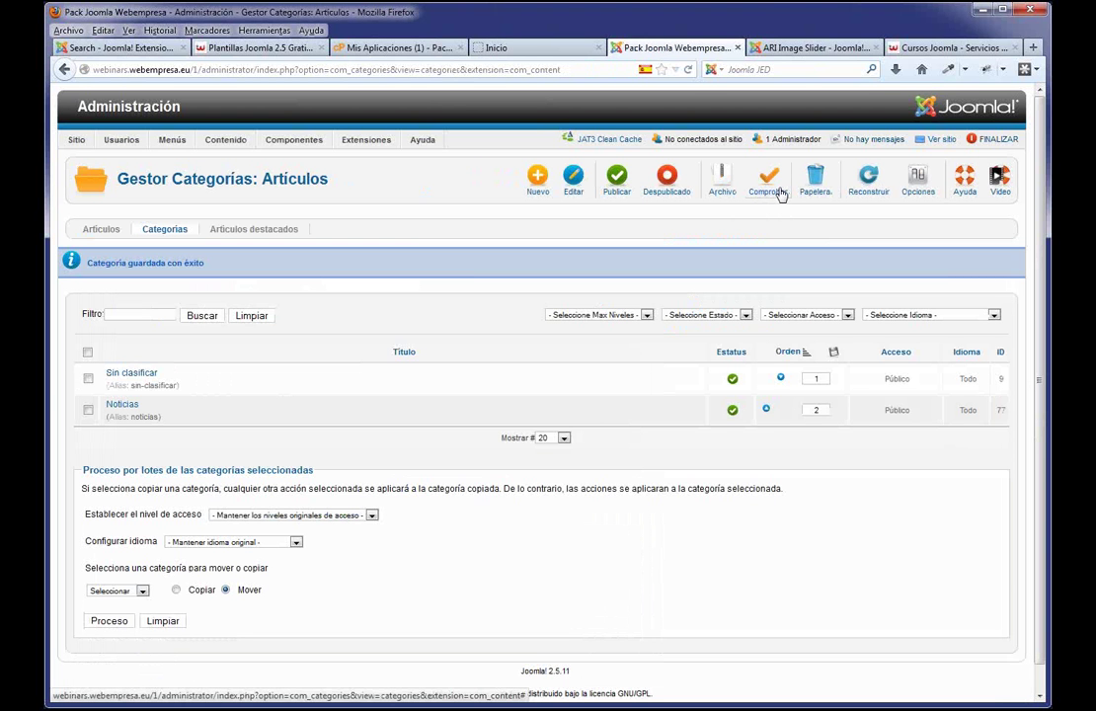
- Start a new article titled Ejemplo 1 from the article manager and assign it to the Noticias category
click(114, 233)
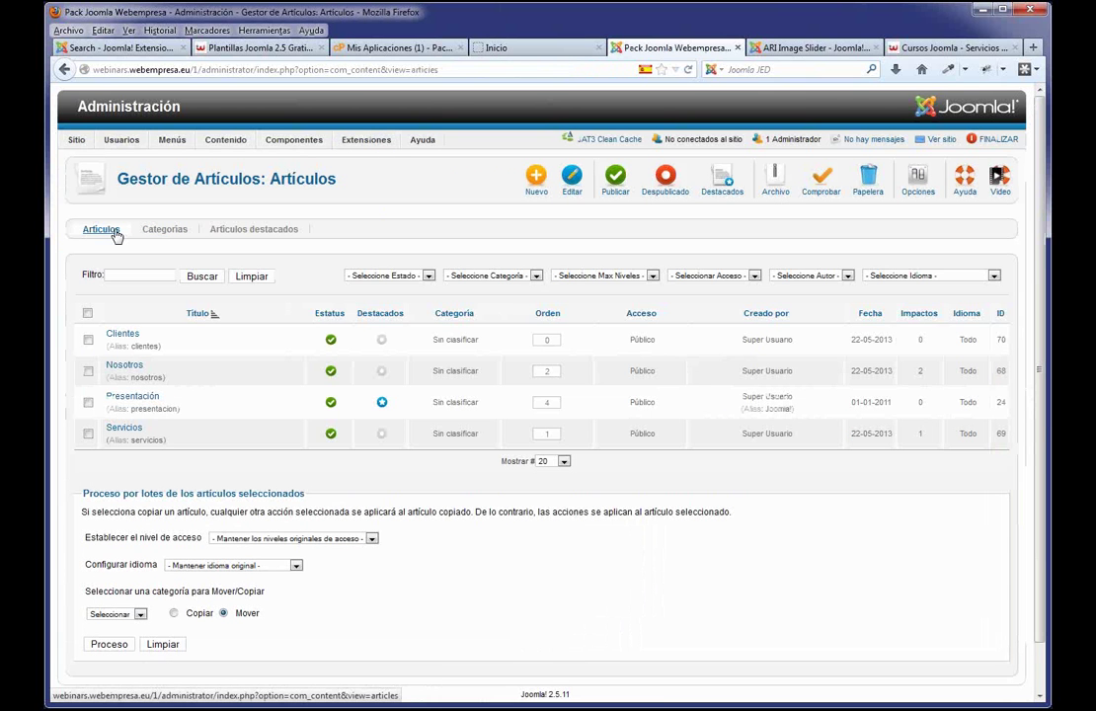
click(536, 181)
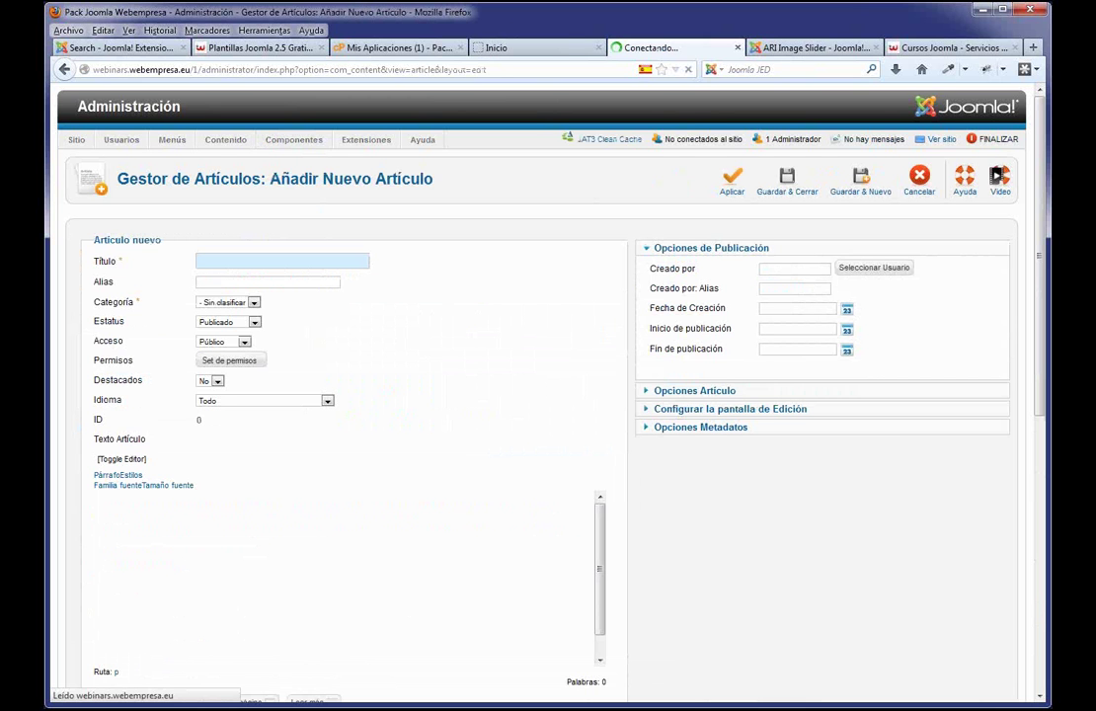
text(Ejem)
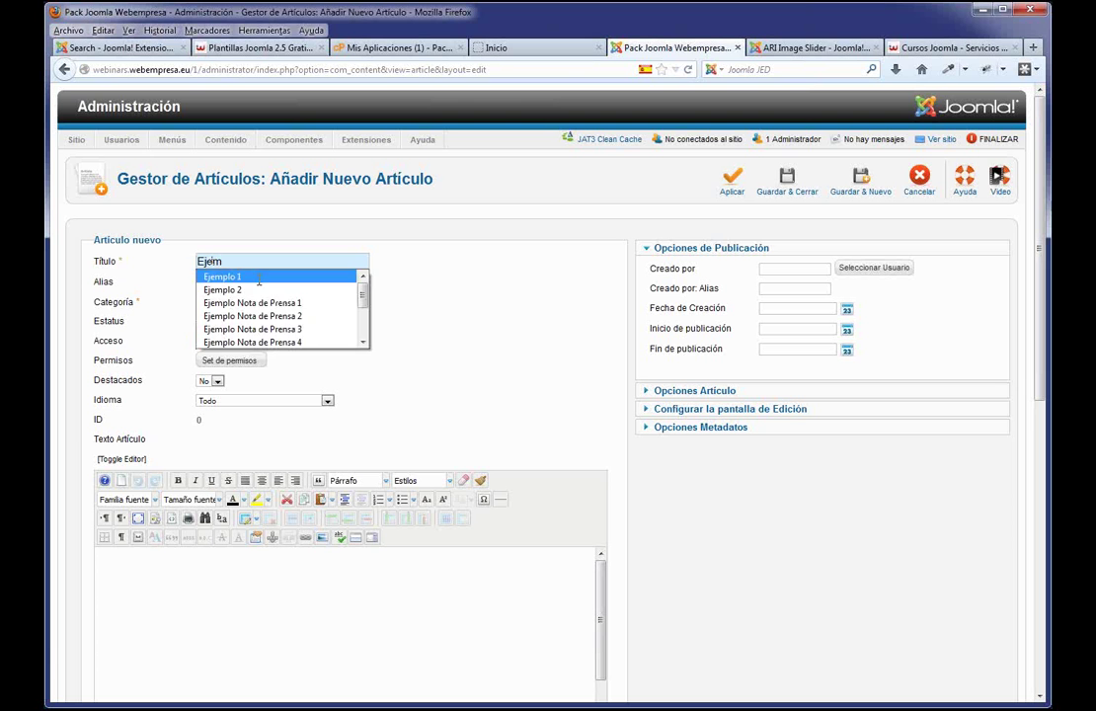
click(259, 278)
click(254, 303)
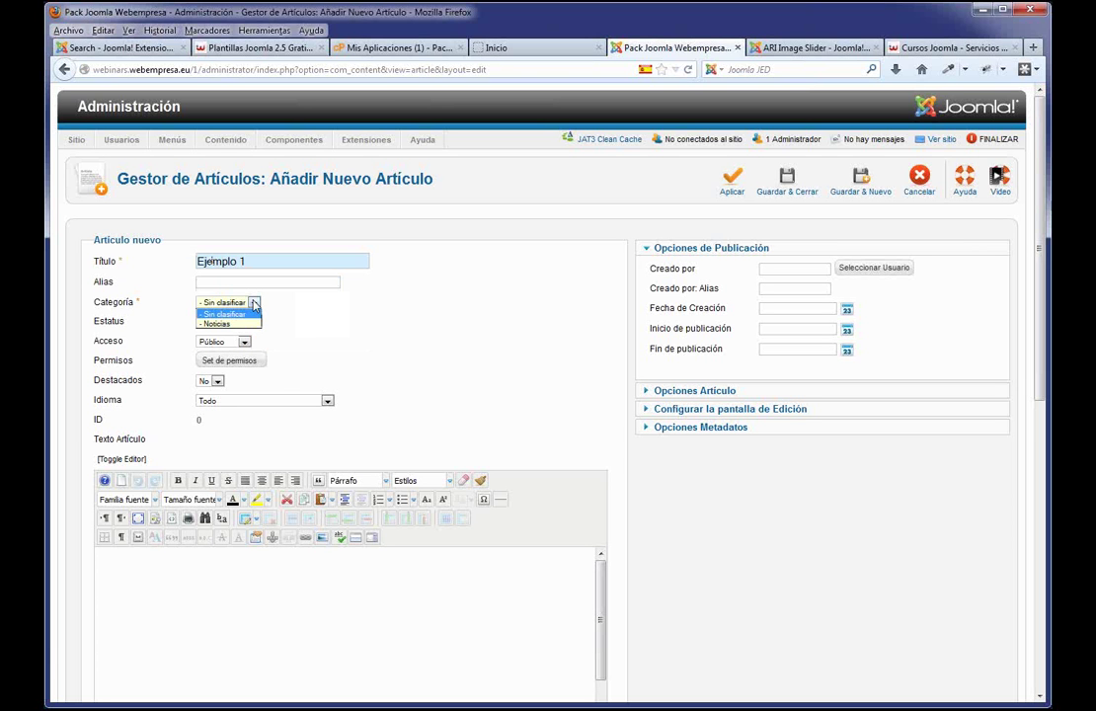
click(238, 327)
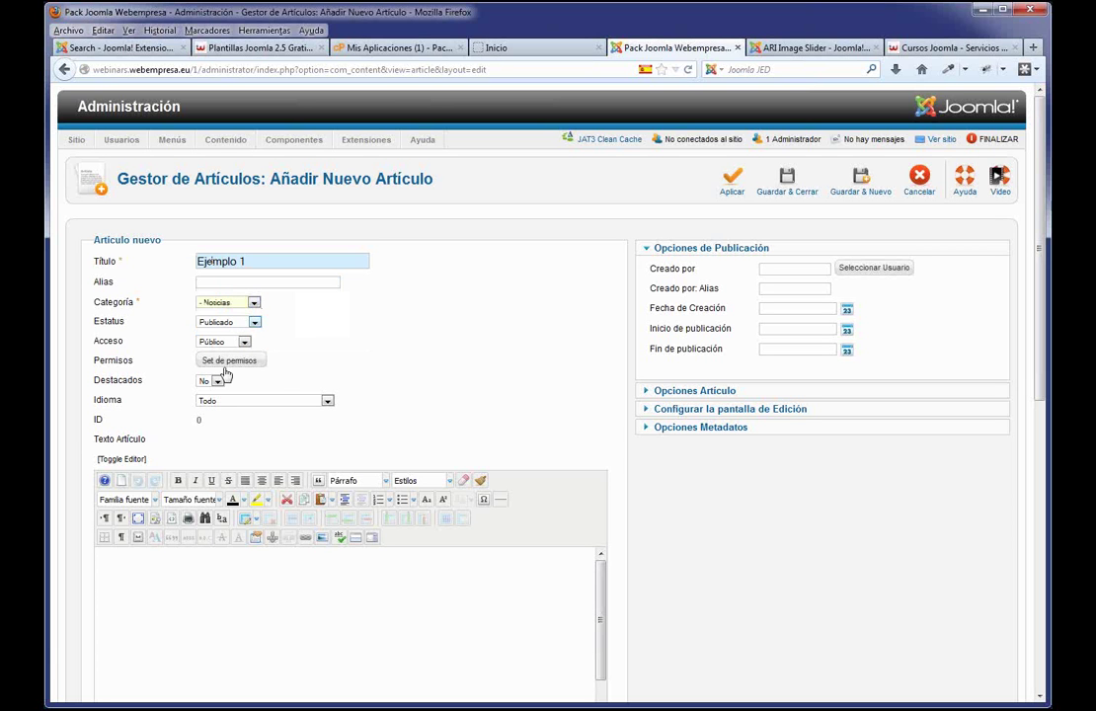
- Paste the copied placeholder text into the body of Ejemplo 1, then save and close the article
click(184, 562)
key(ctrl+v)
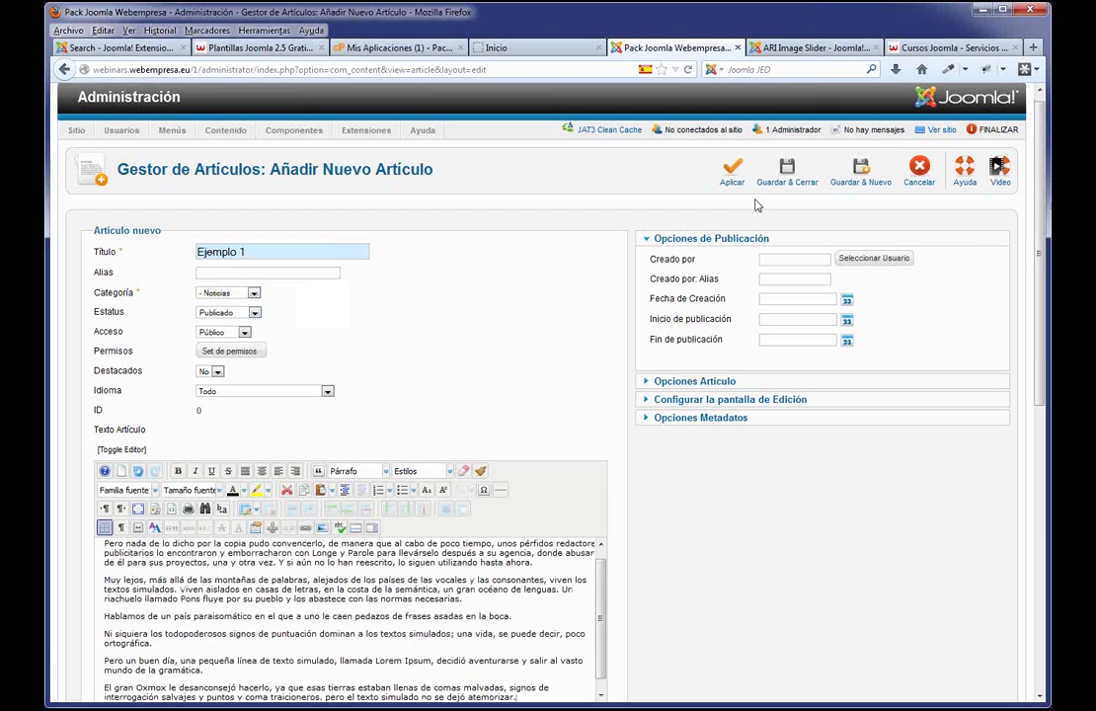
click(780, 183)
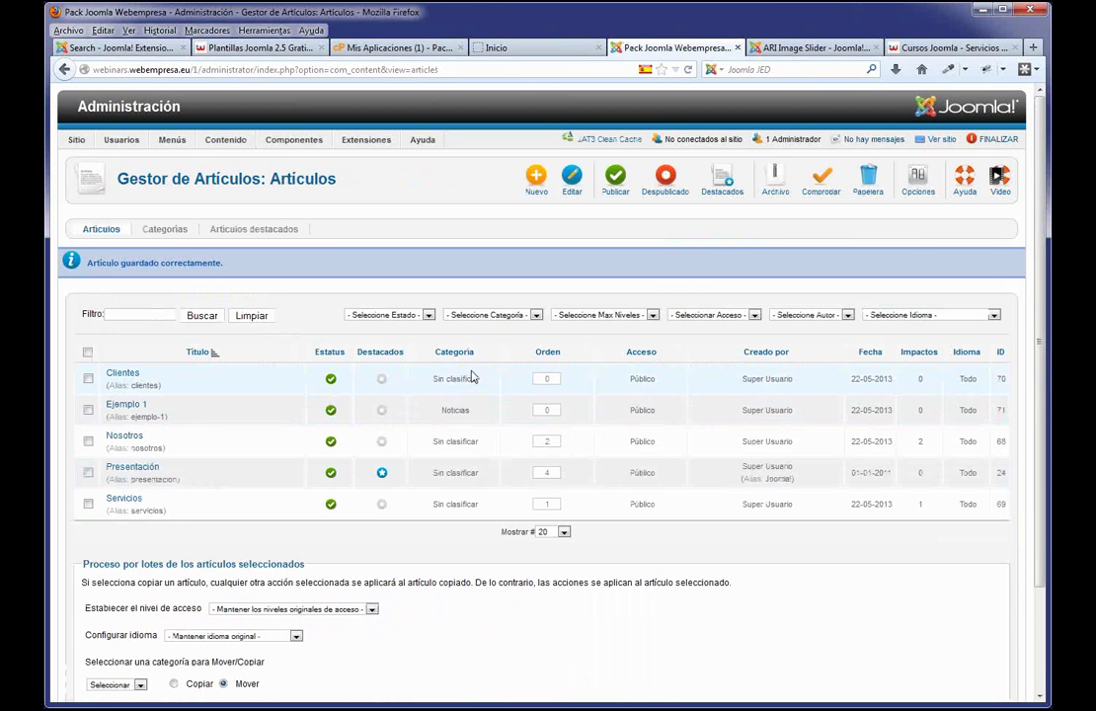
drag(475, 415, 110, 416)
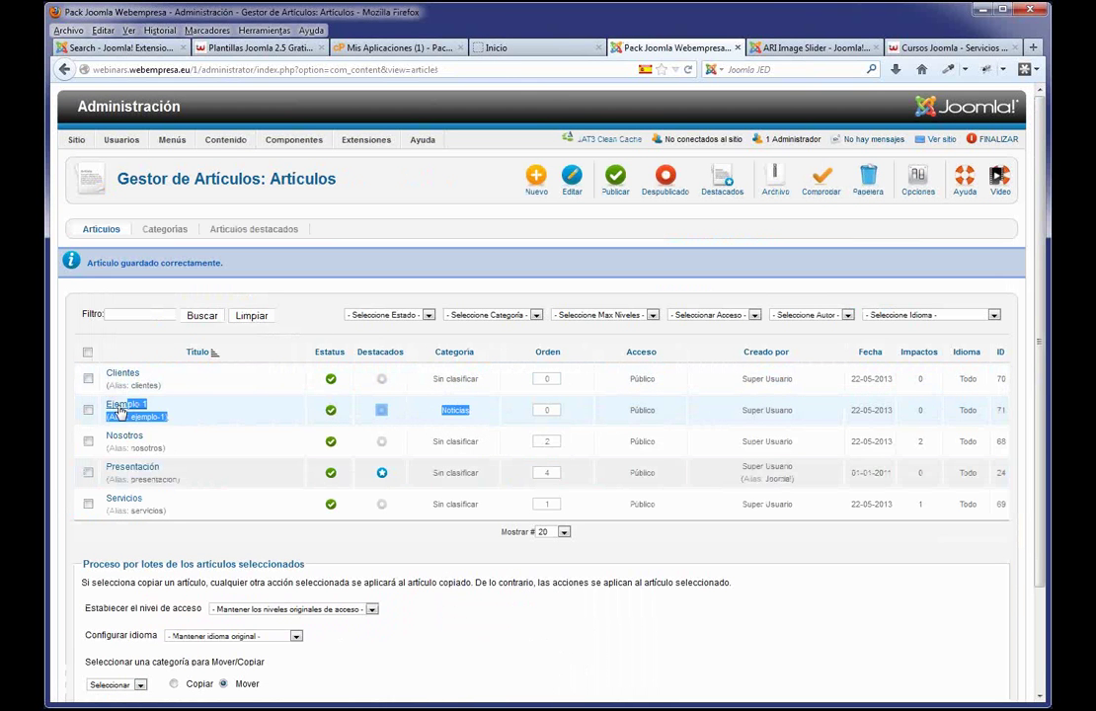
- Create a second article titled Ejemplo 2 with the copied placeholder text in the Noticias category, then save and close it
click(539, 183)
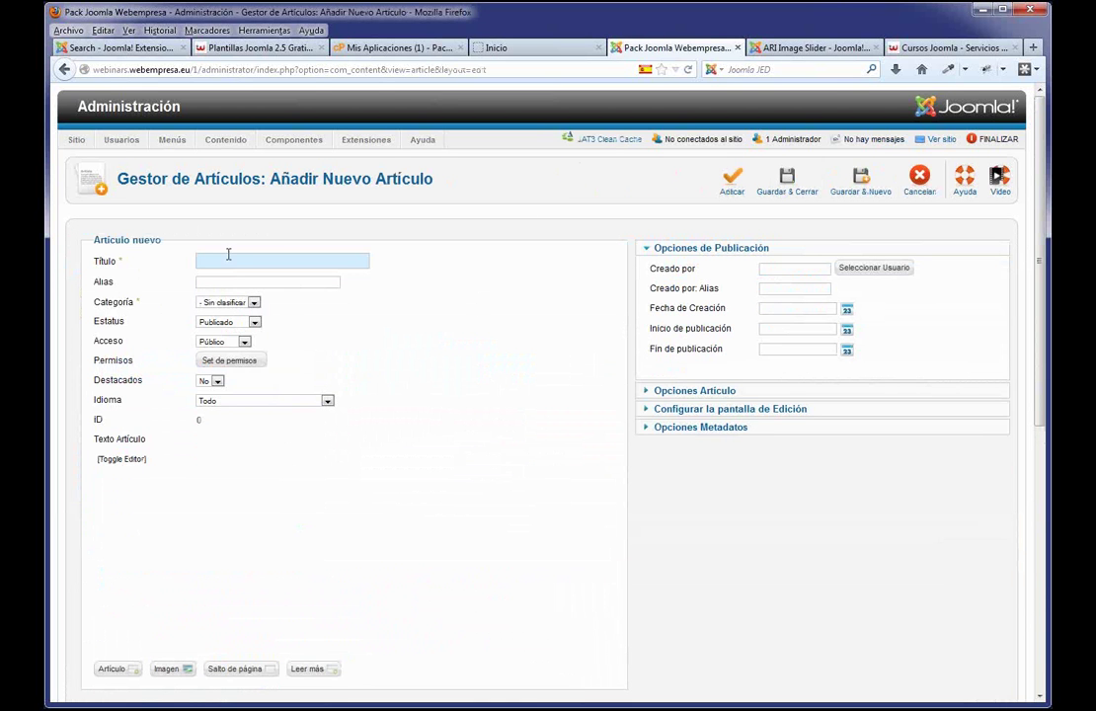
text(Ejemplo)
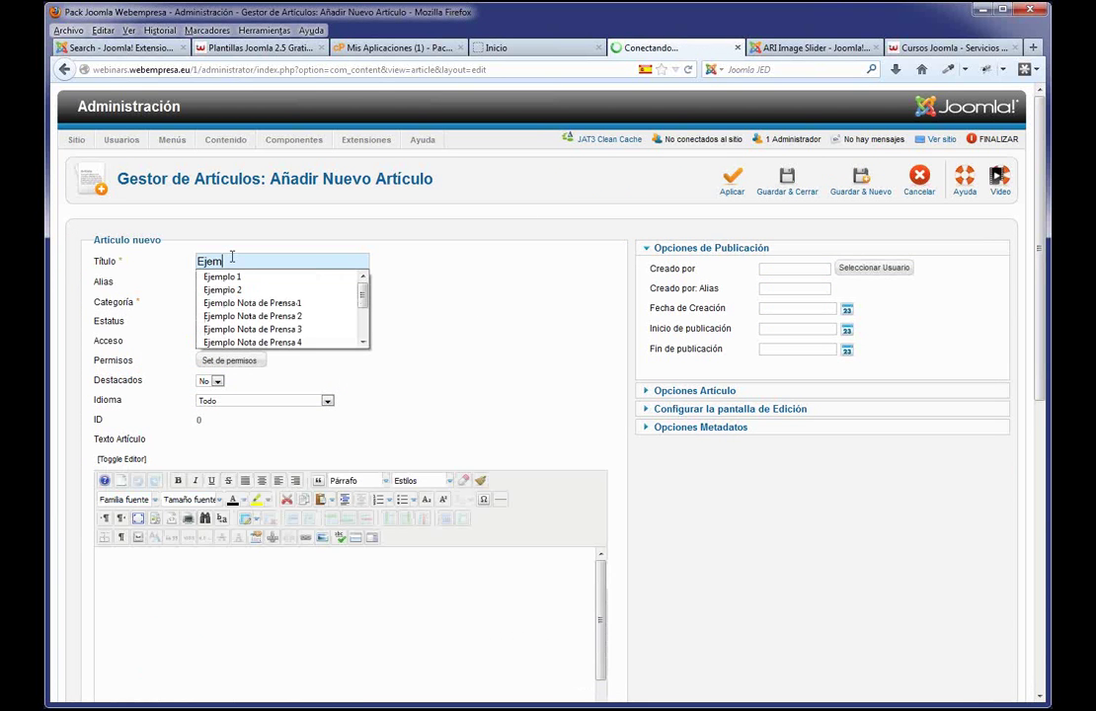
click(276, 289)
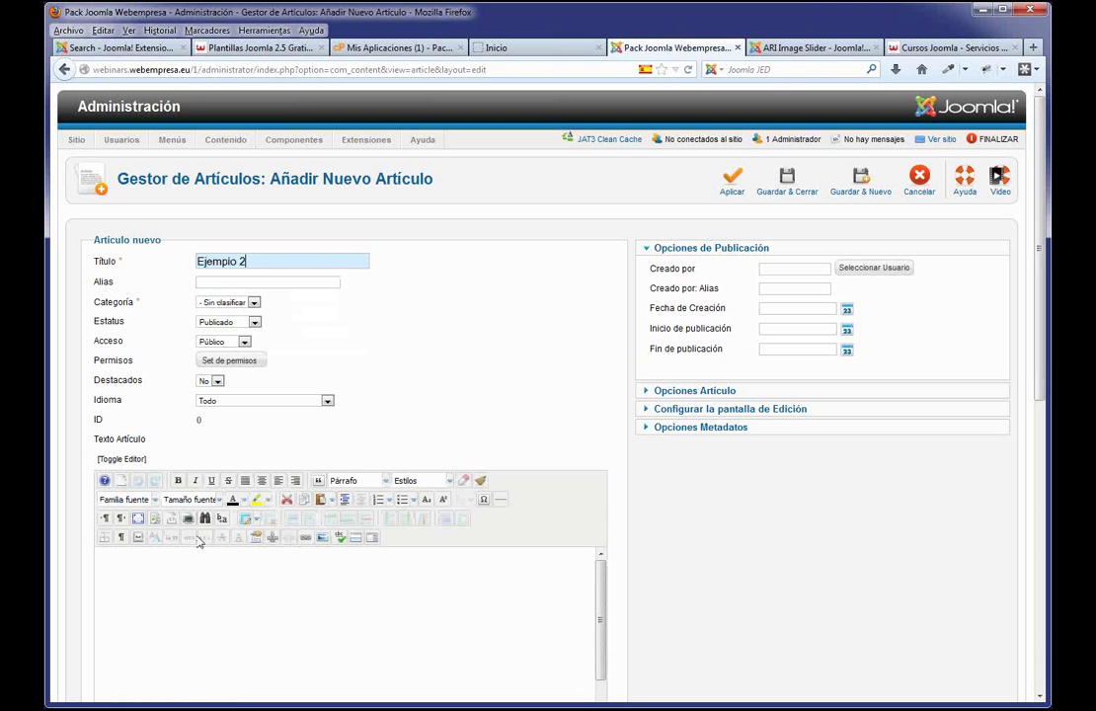
key(ctrl+v)
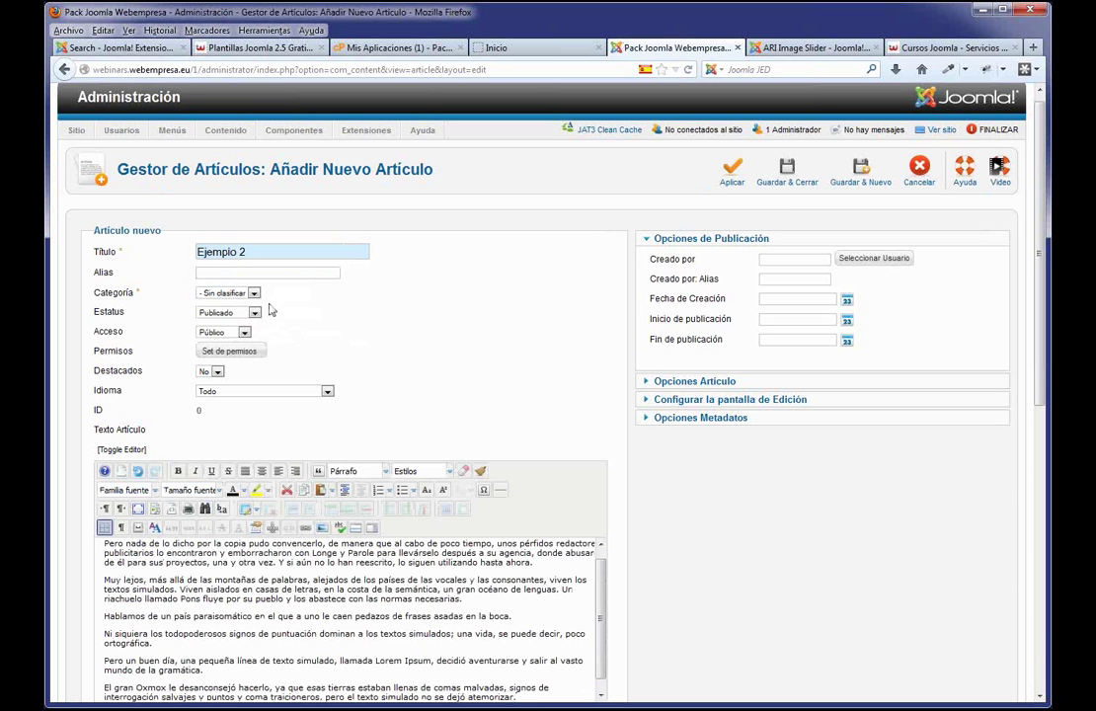
click(242, 302)
click(239, 314)
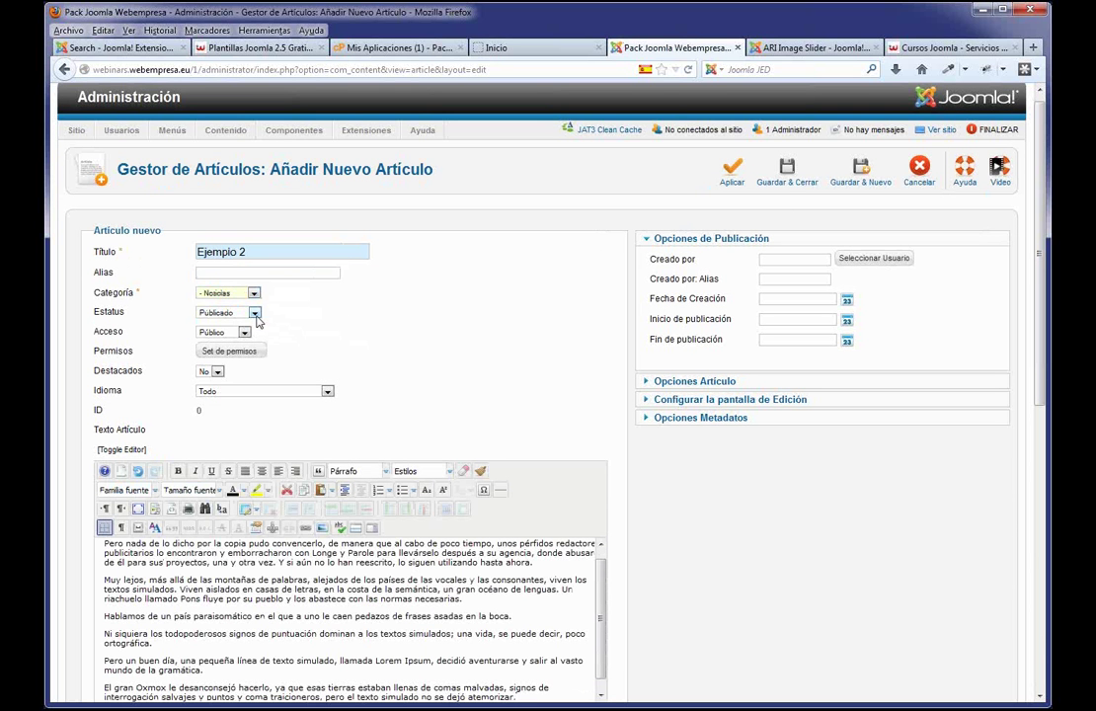
click(787, 176)
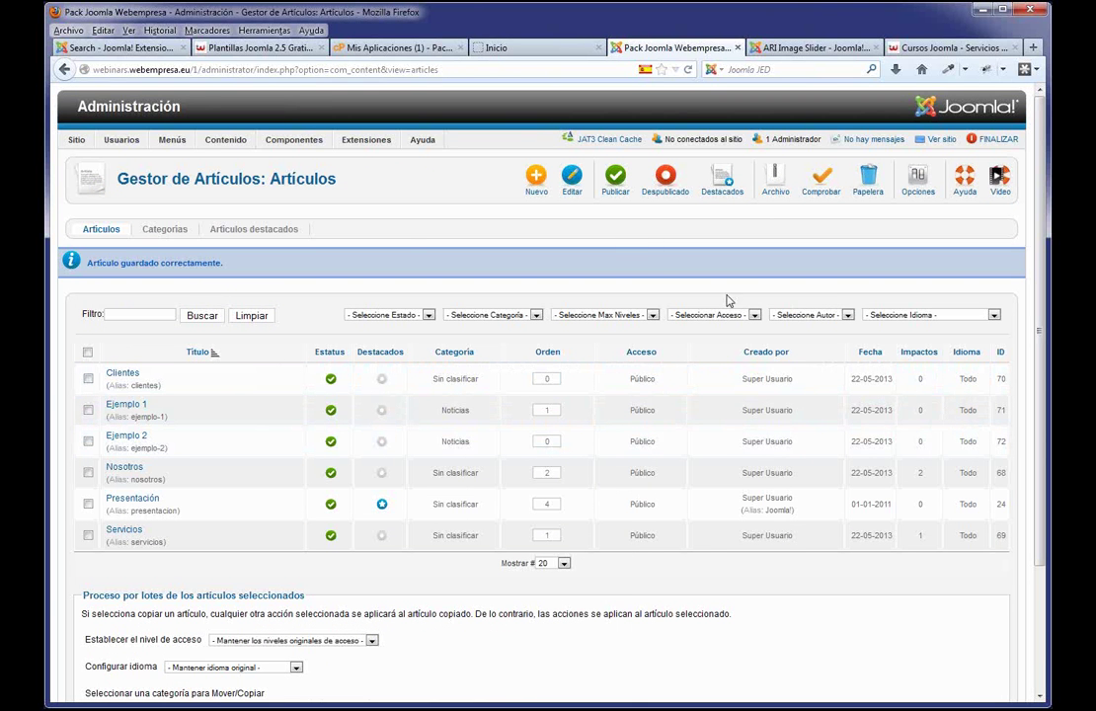
- Add a new item to the Menu Principal menu and set its type to Categoría Blog
mouse_move(171, 139)
click(182, 179)
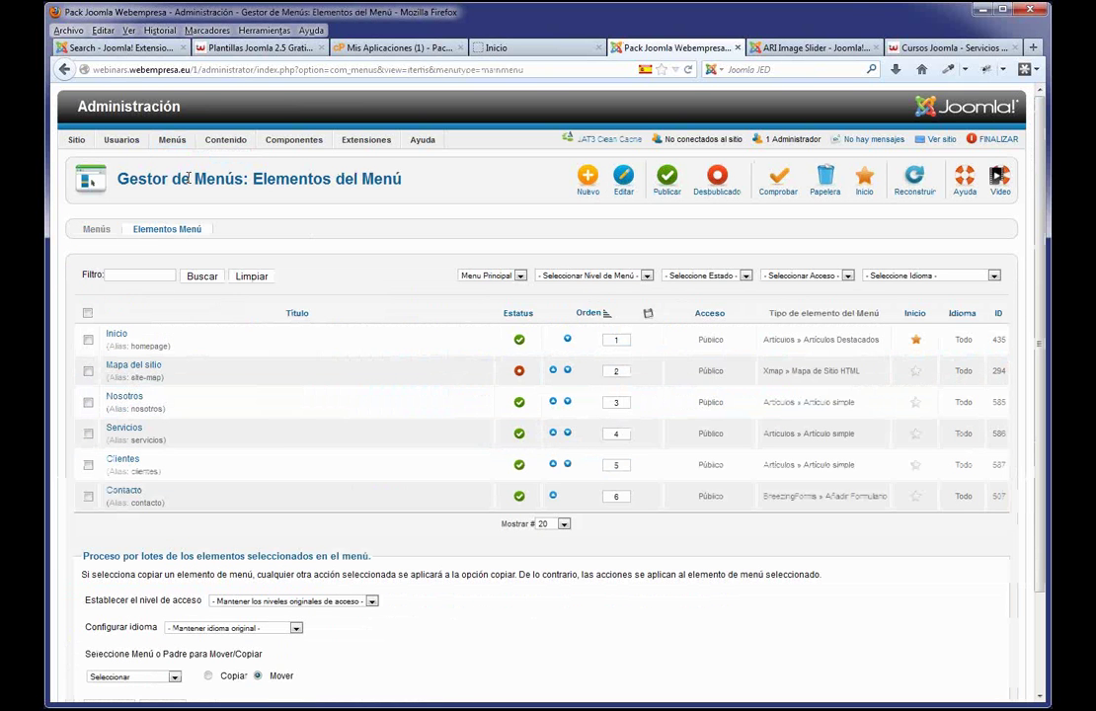
click(590, 178)
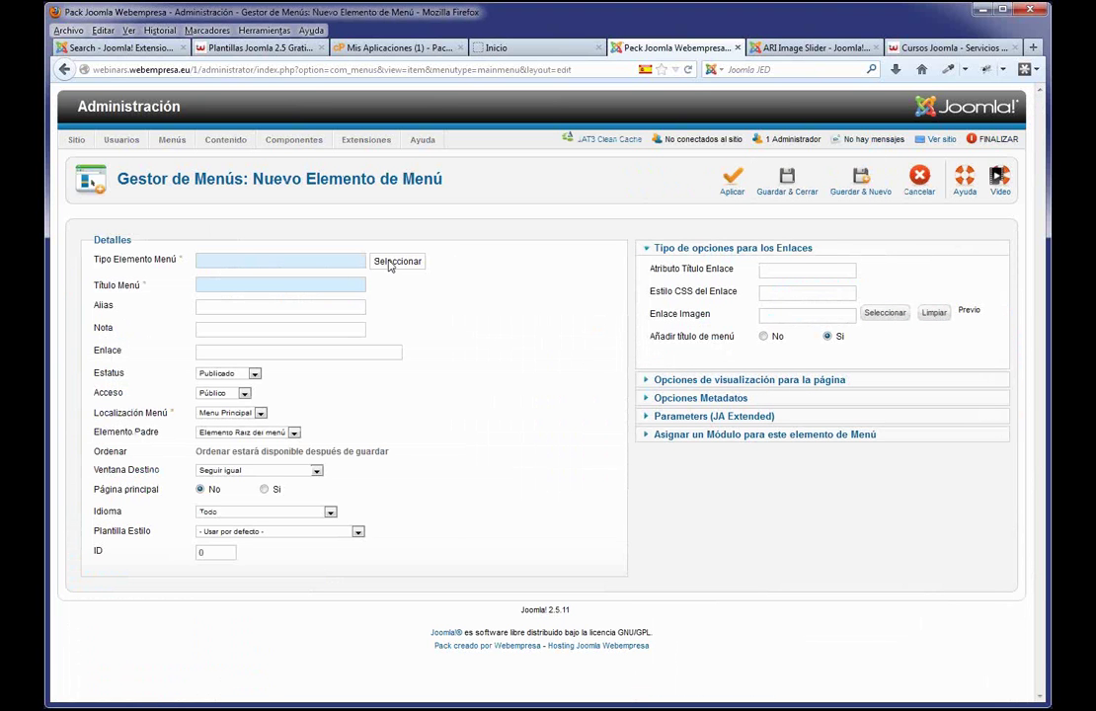
click(391, 263)
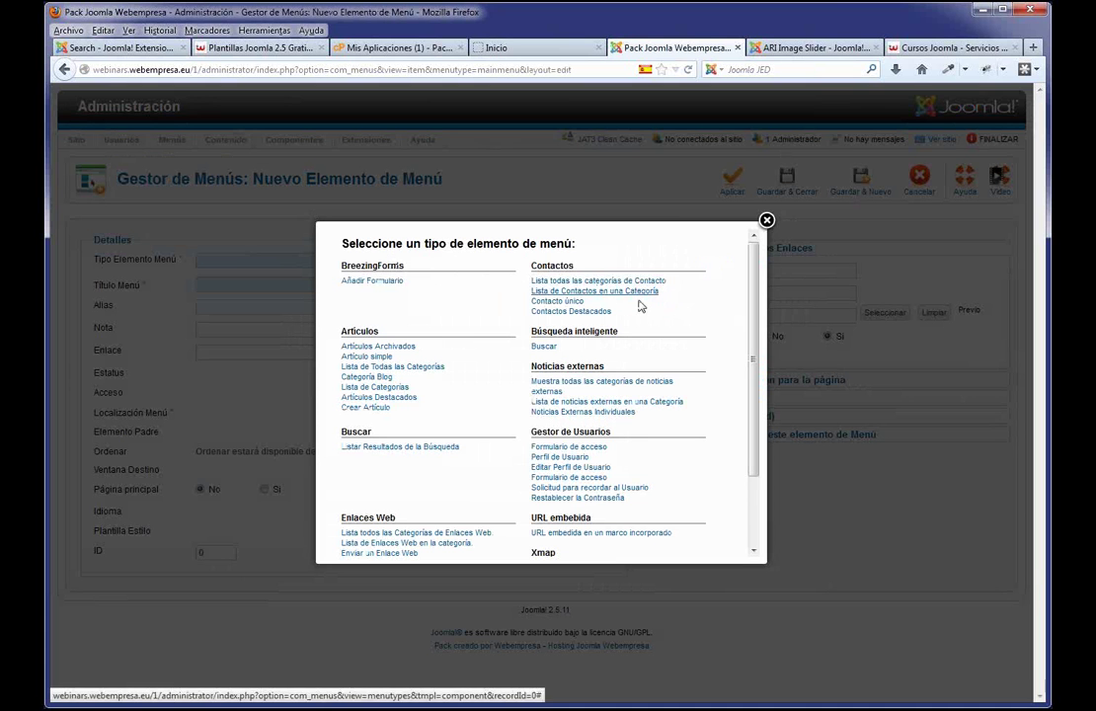
click(386, 378)
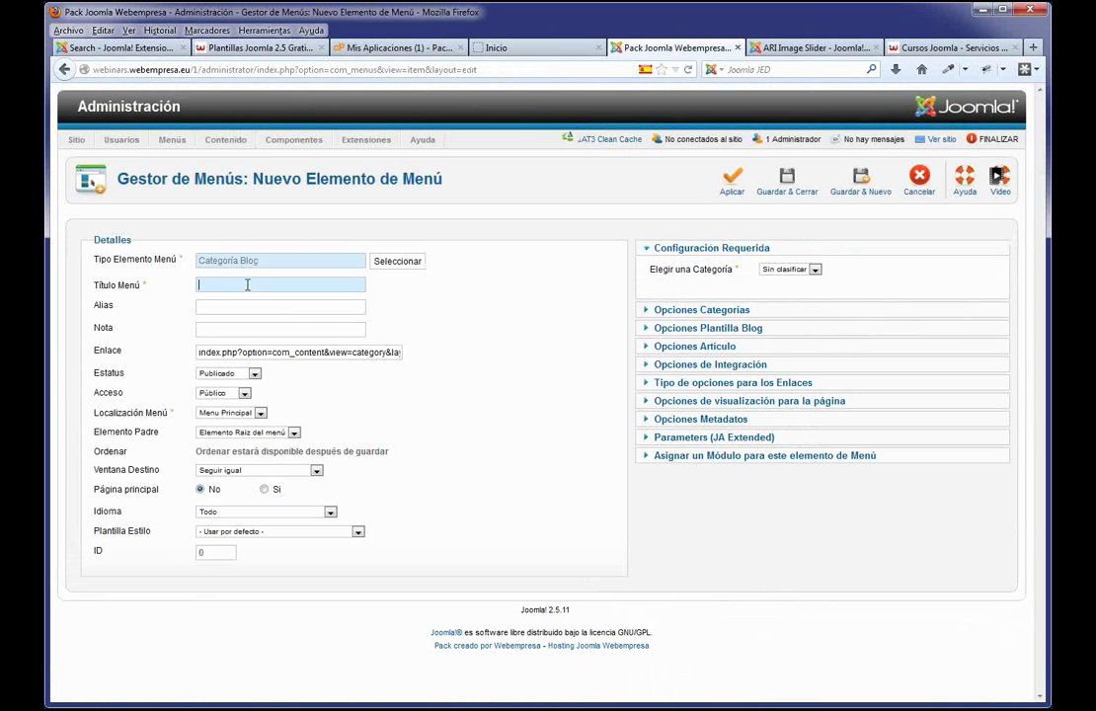
- Title the menu item Blog, choose Noticias as its category, and save it, keeping it open
text(B)
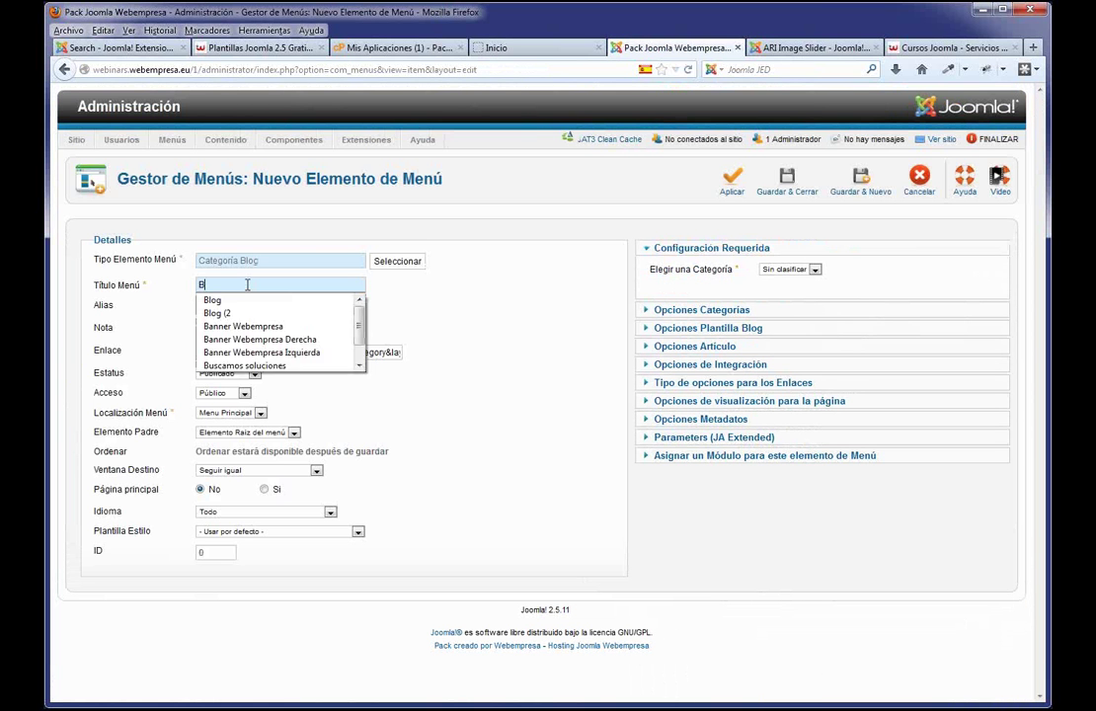
text(log)
key(Down)
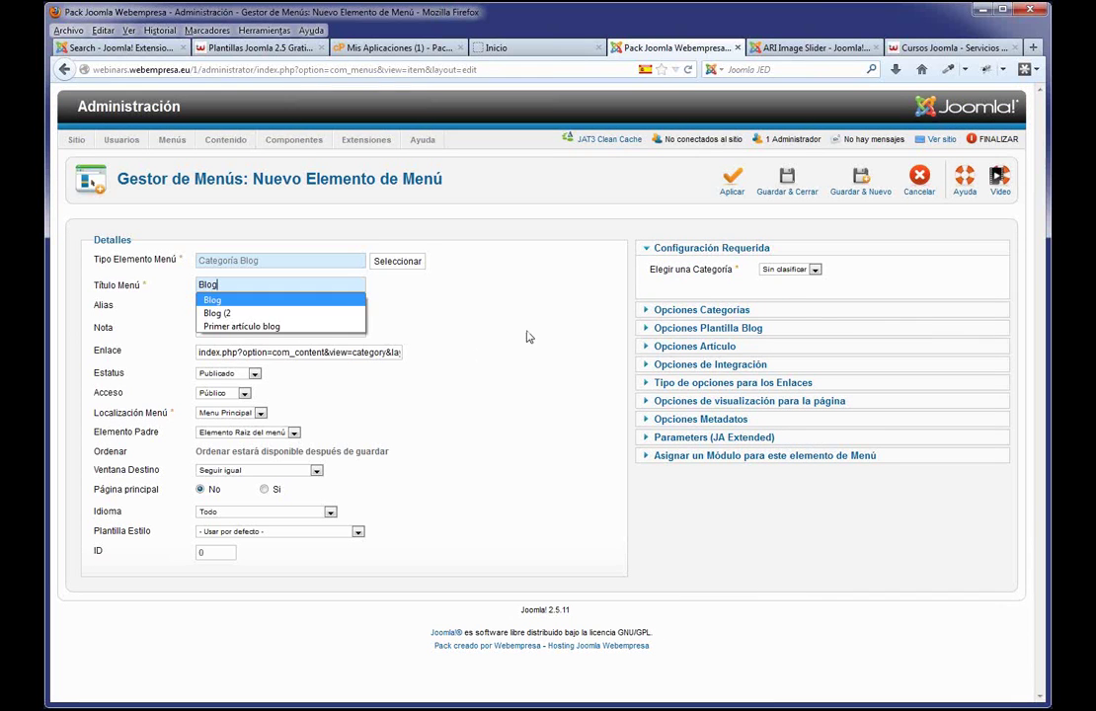
key(Return)
click(816, 270)
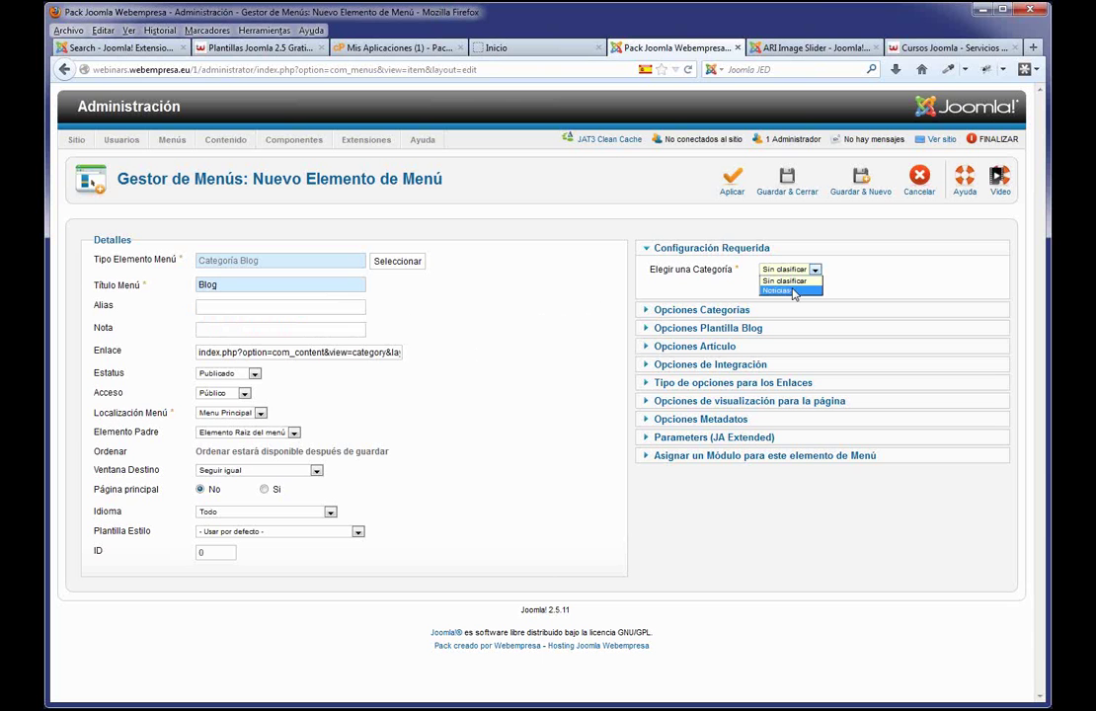
click(793, 292)
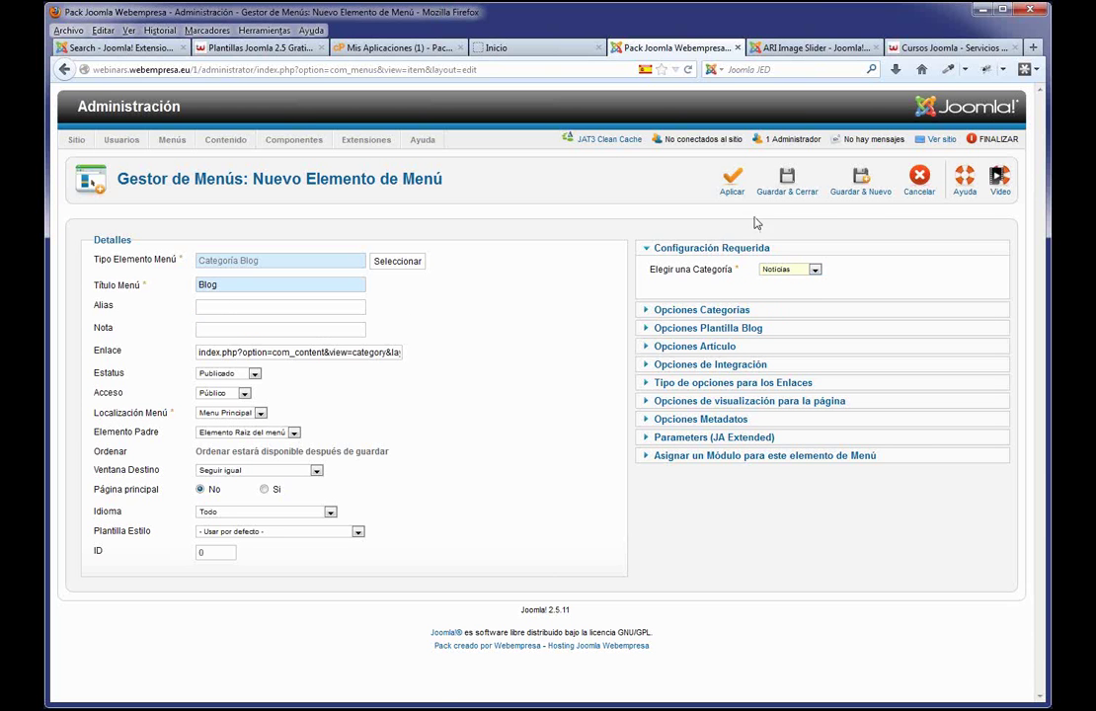
click(730, 180)
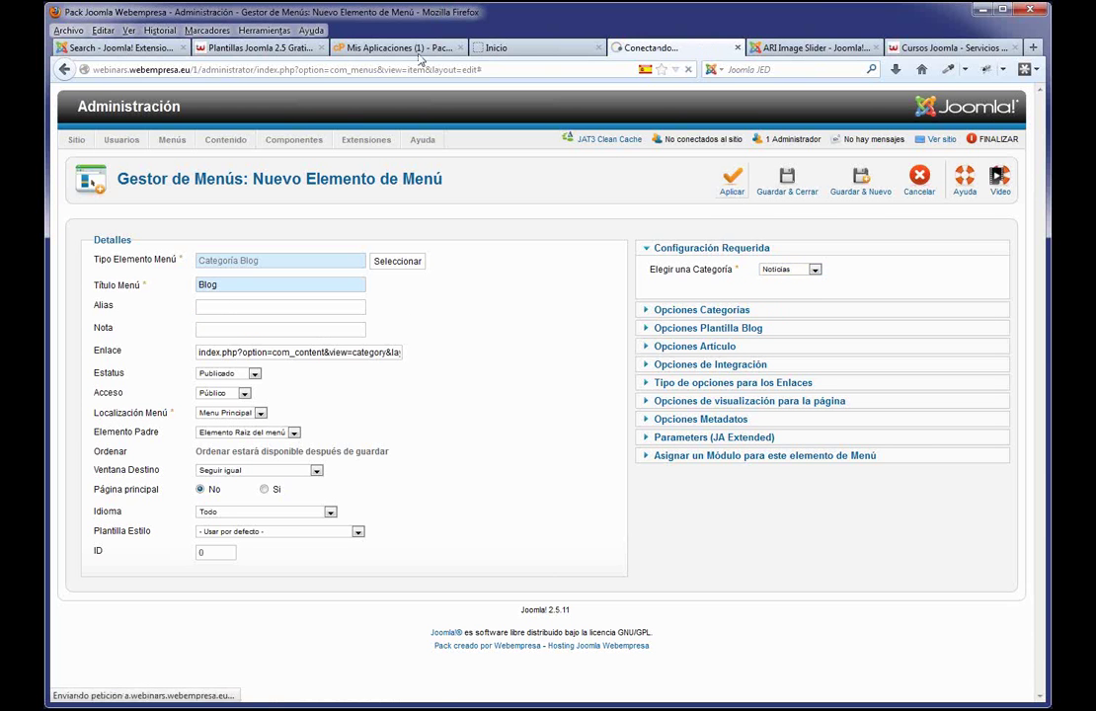
- Open the Blog page on the public site, examine how the Noticias articles are laid out, and return to the menu item editor
click(516, 45)
click(446, 206)
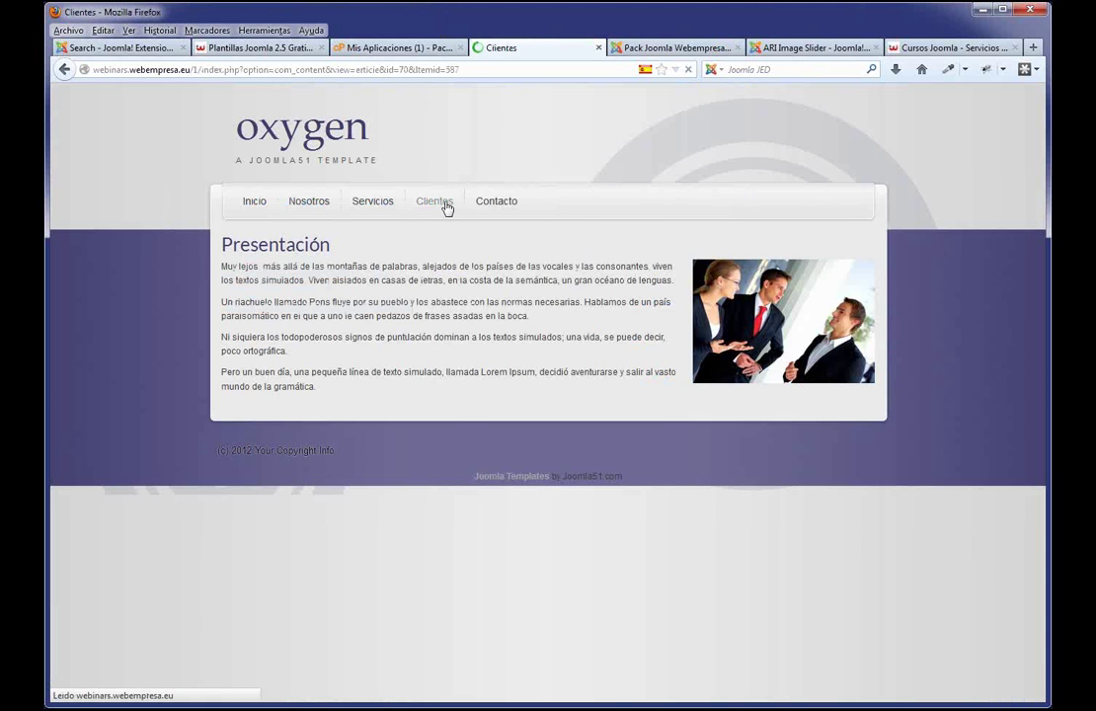
click(549, 206)
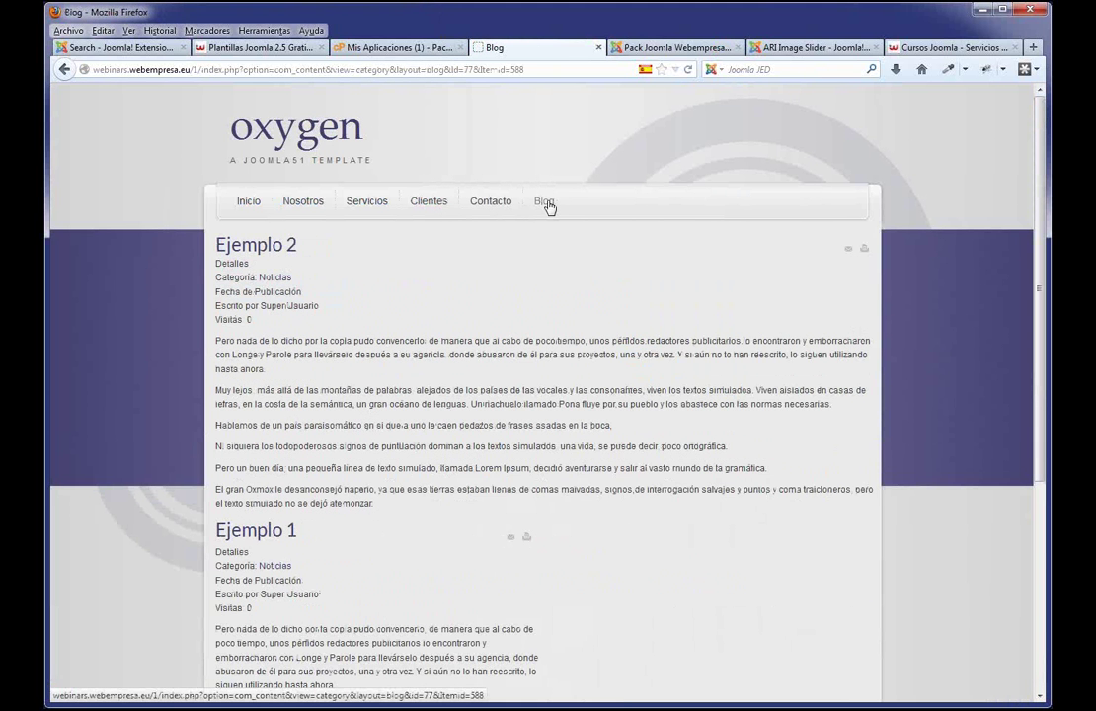
scroll(578, 367, down, 3)
scroll(569, 378, up, 3)
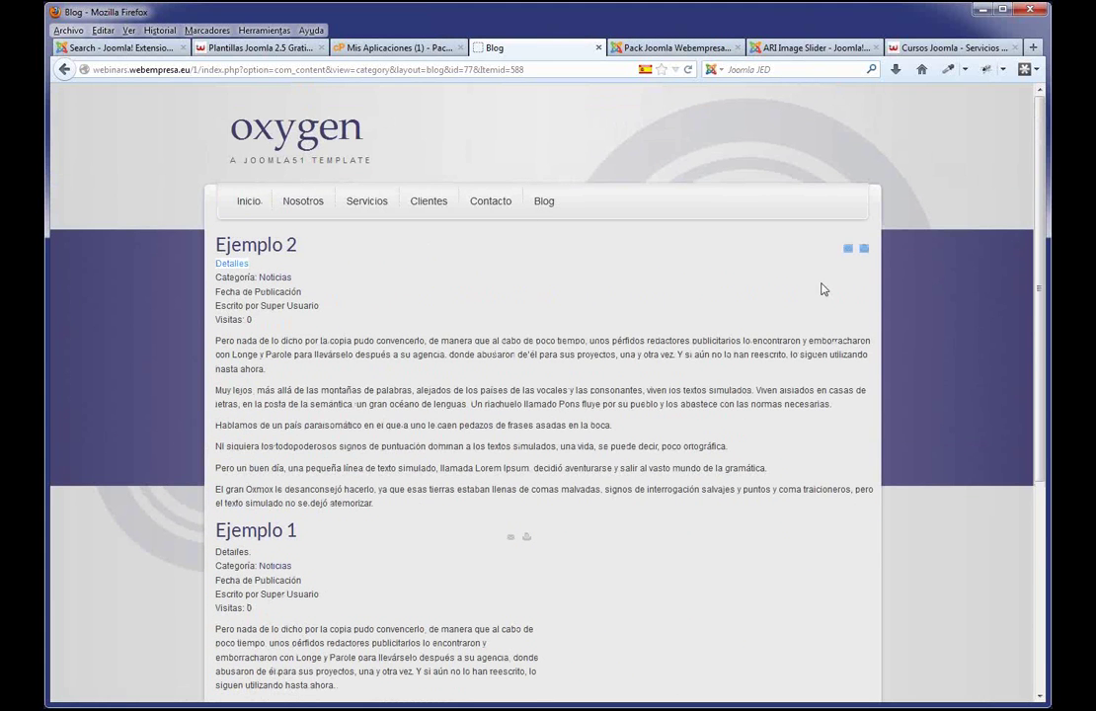
drag(821, 289, 802, 520)
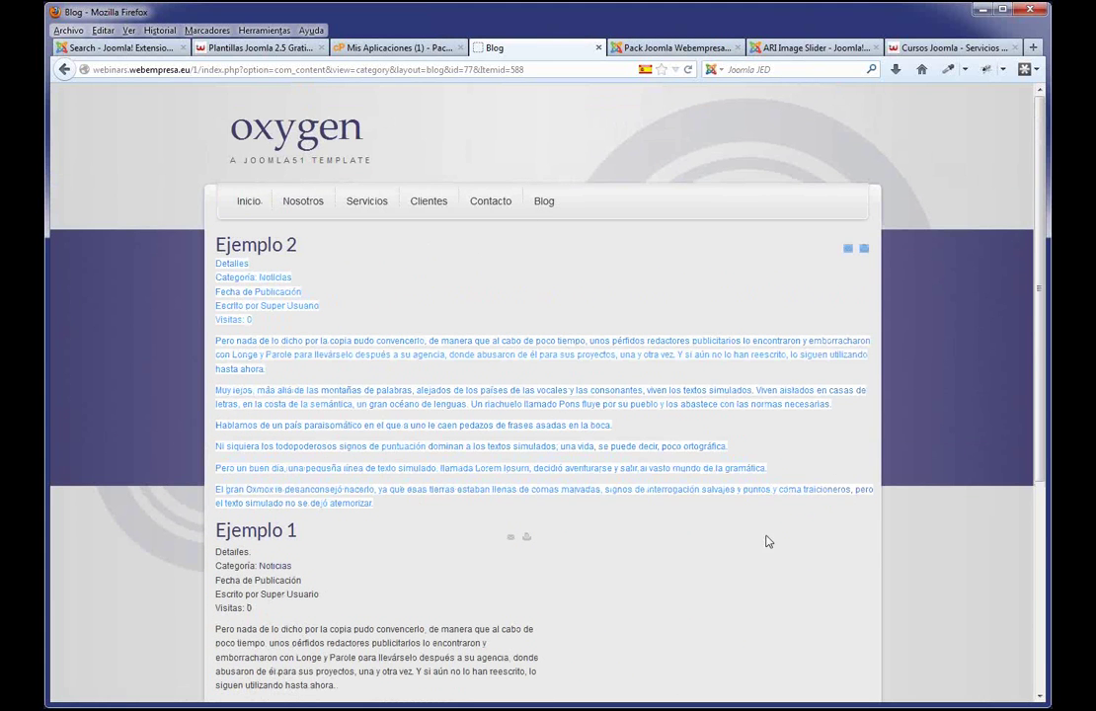
scroll(766, 541, down, 3)
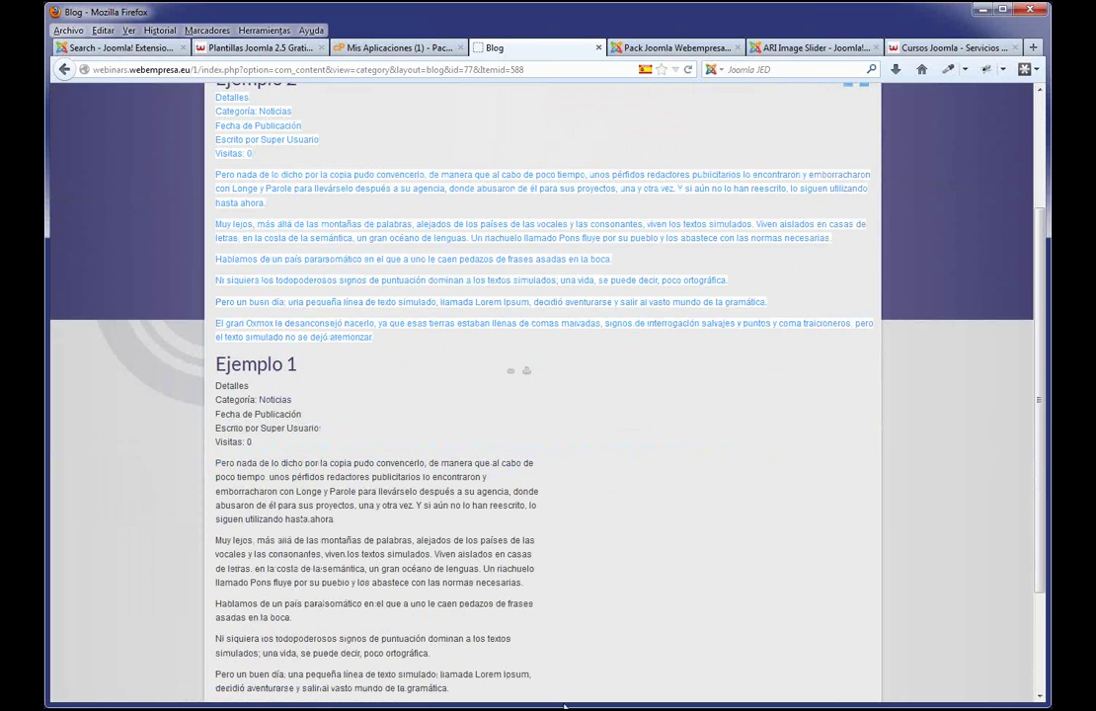
scroll(630, 406, down, 3)
click(628, 400)
scroll(634, 401, up, 4)
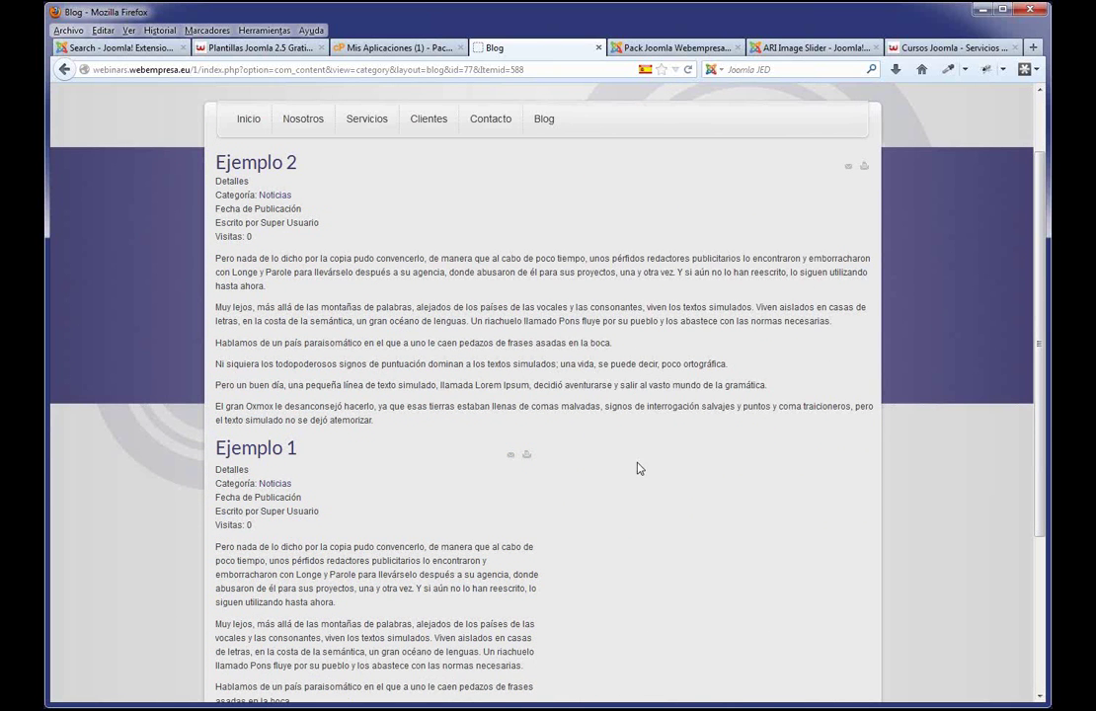
scroll(507, 138, up, 2)
click(632, 48)
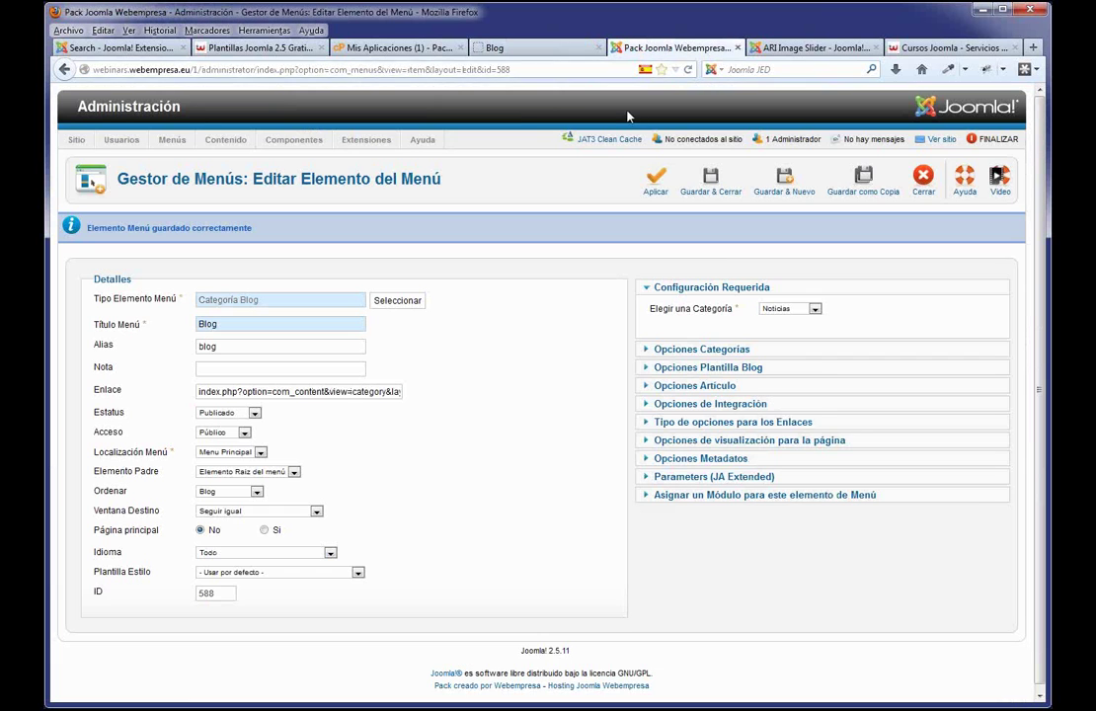
- Set the Blog menu item's layout to 1 column and 4 introductory articles, and save and close it
click(756, 370)
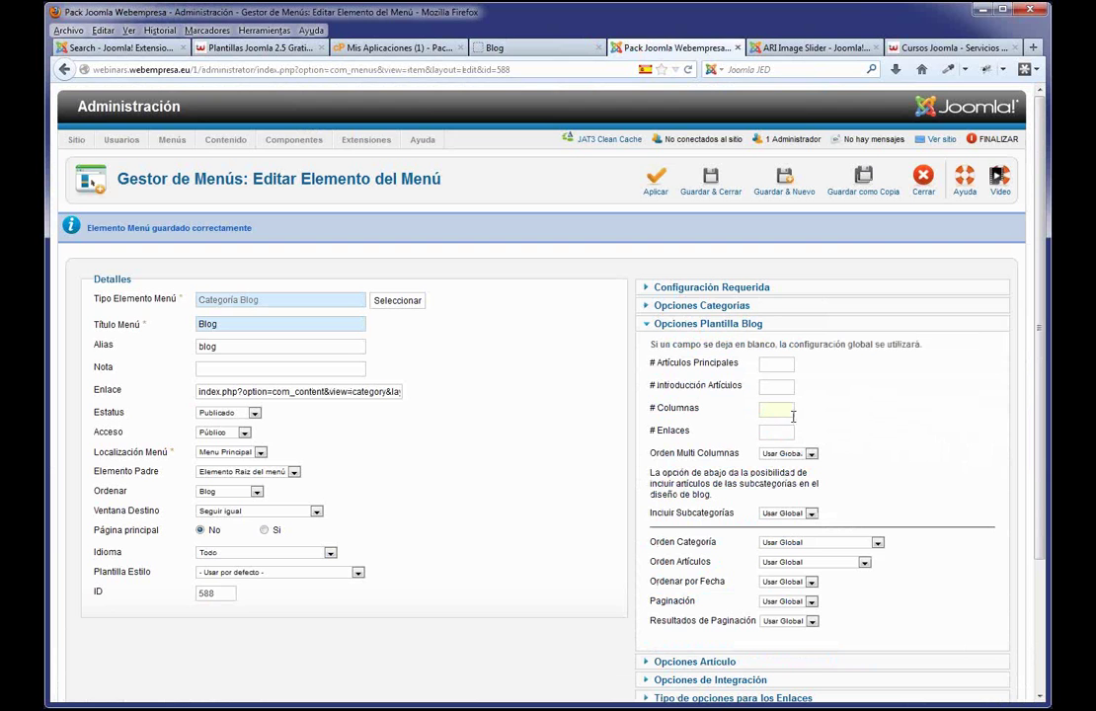
text(1)
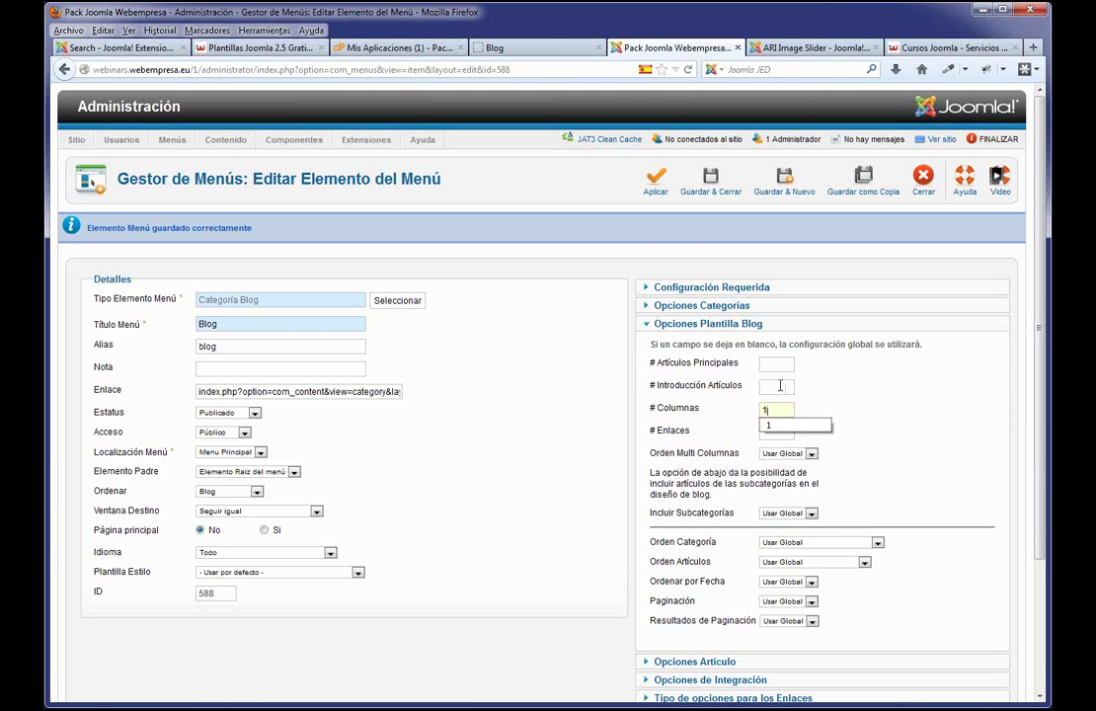
click(776, 390)
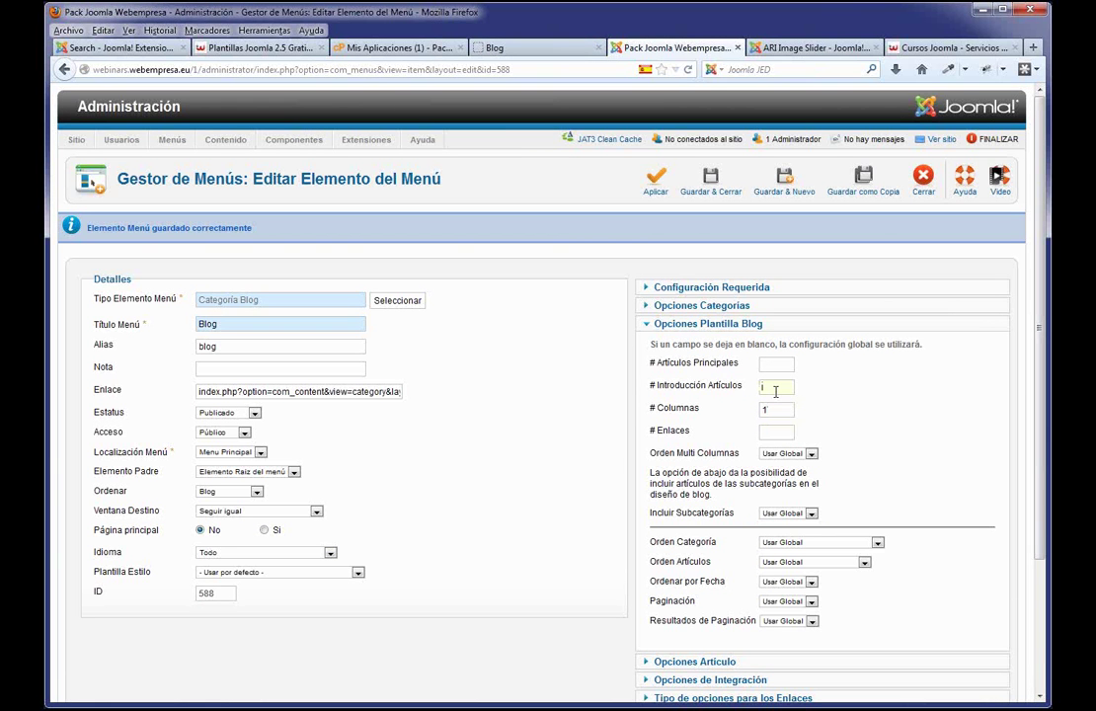
text(4)
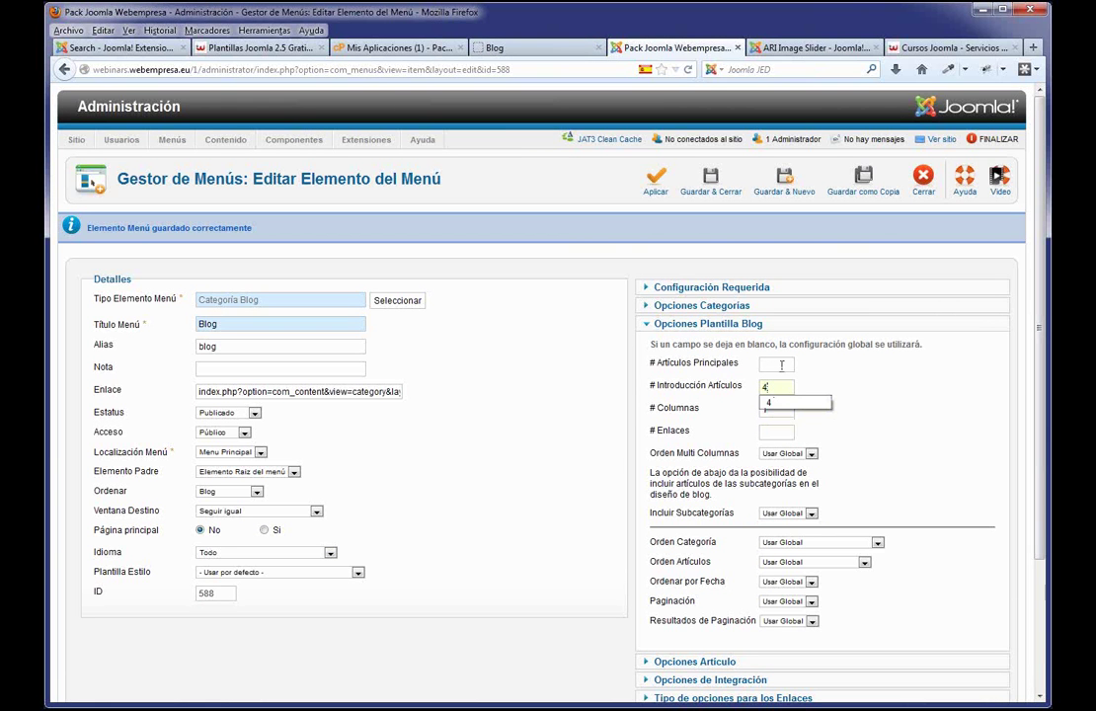
click(914, 397)
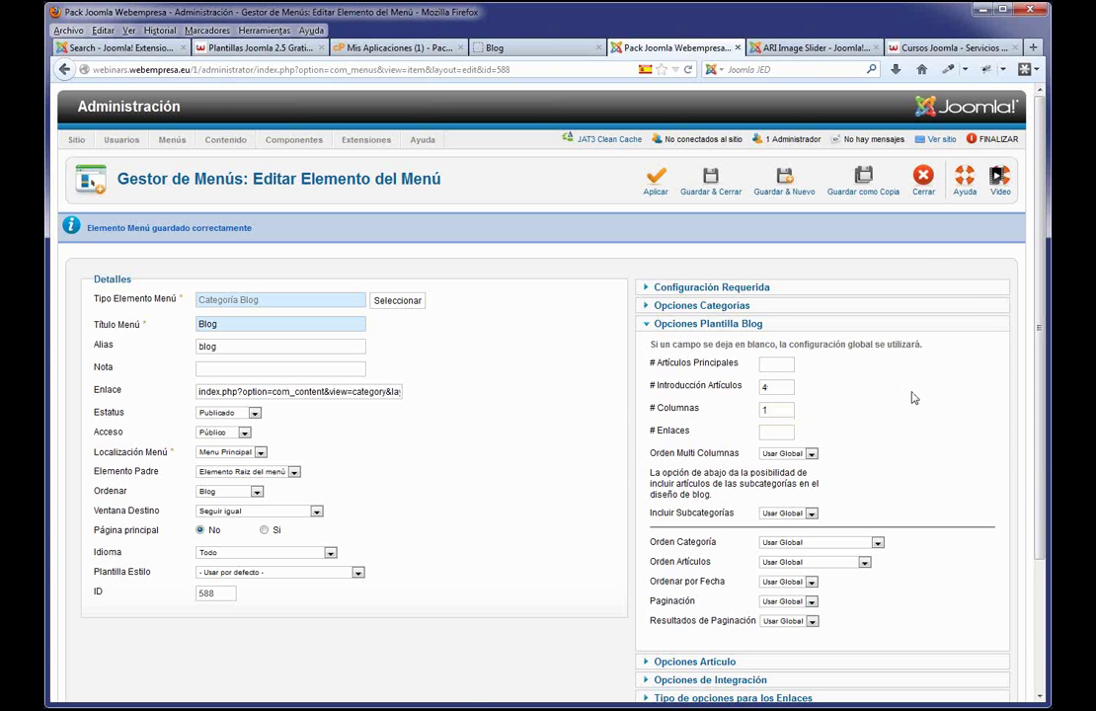
click(710, 183)
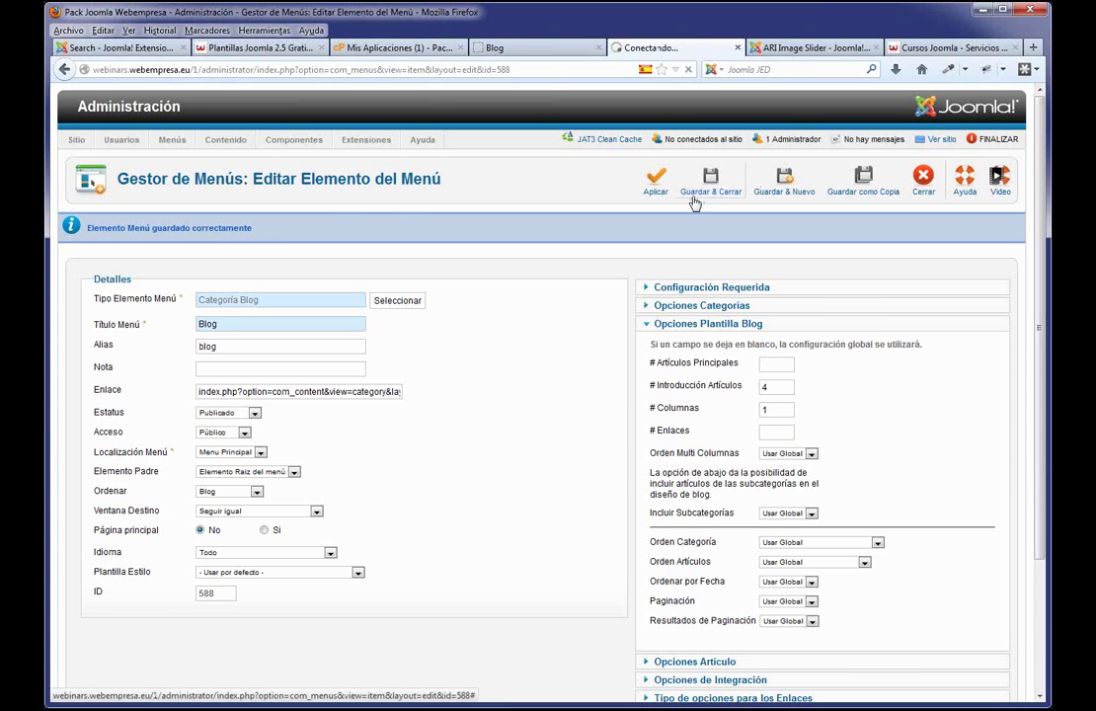
- Reload the public Blog page and examine the article layout and the details block under the Ejemplo 2 title
click(507, 51)
key(F5)
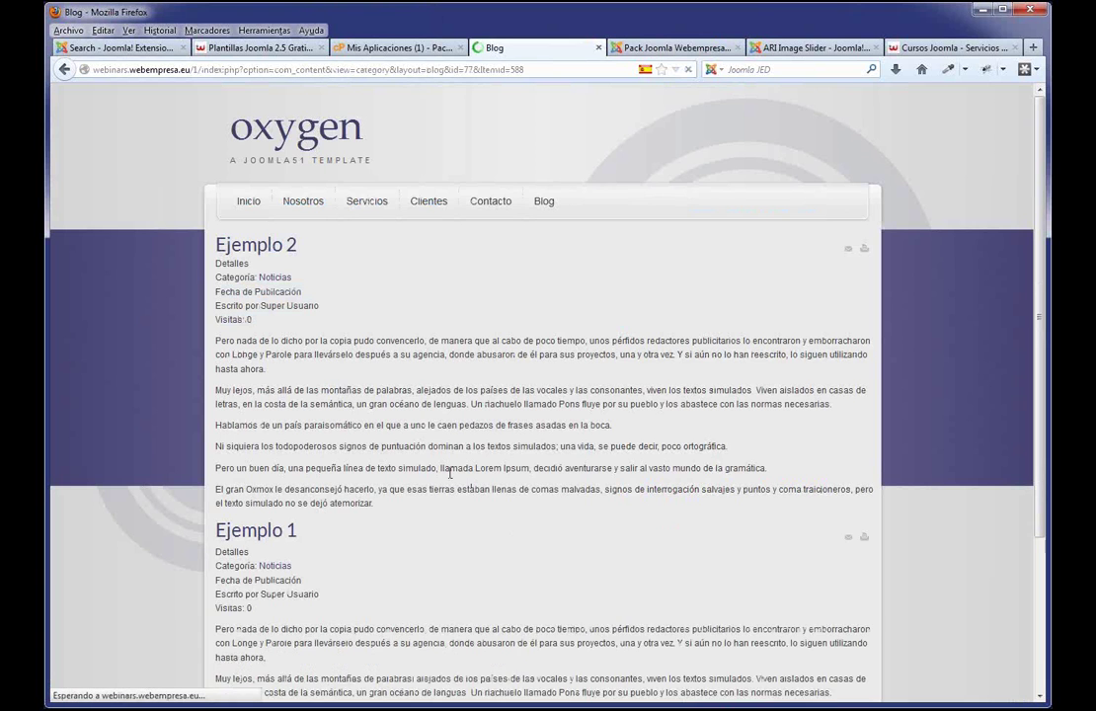
scroll(533, 545, down, 4)
scroll(447, 367, up, 4)
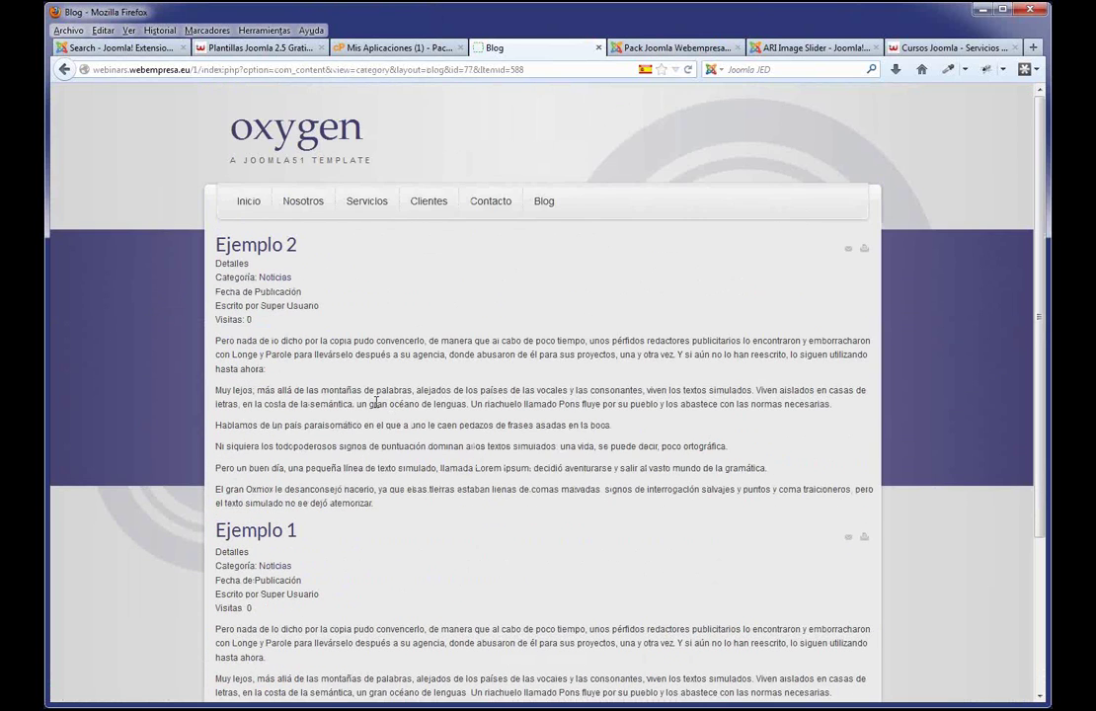
scroll(373, 509, down, 4)
scroll(263, 336, up, 4)
drag(264, 325, 217, 268)
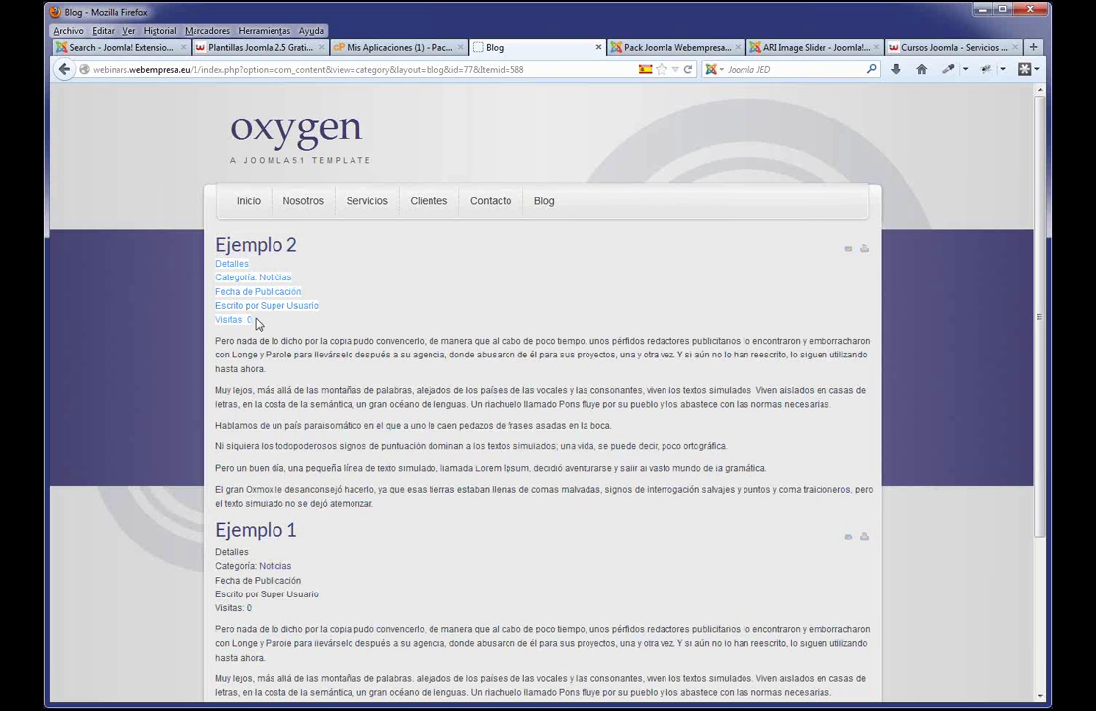
click(254, 323)
- In the article manager's global options, hide the category, author, publication date and title with Leer Más, and disable the category link
click(640, 49)
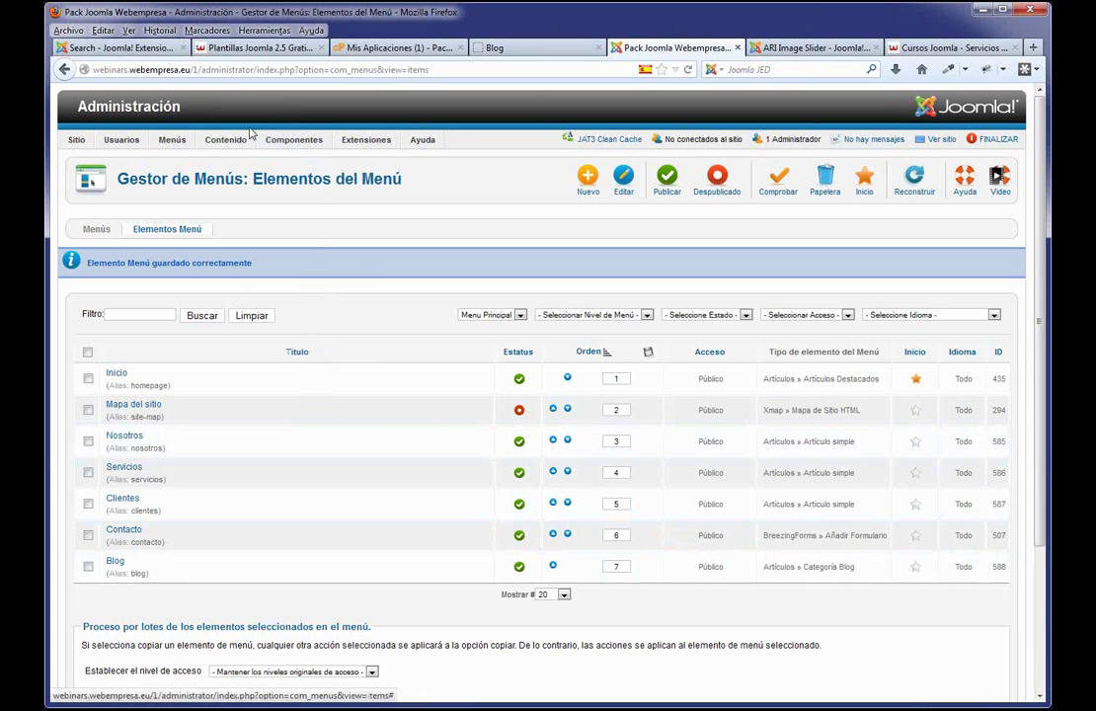
mouse_move(225, 142)
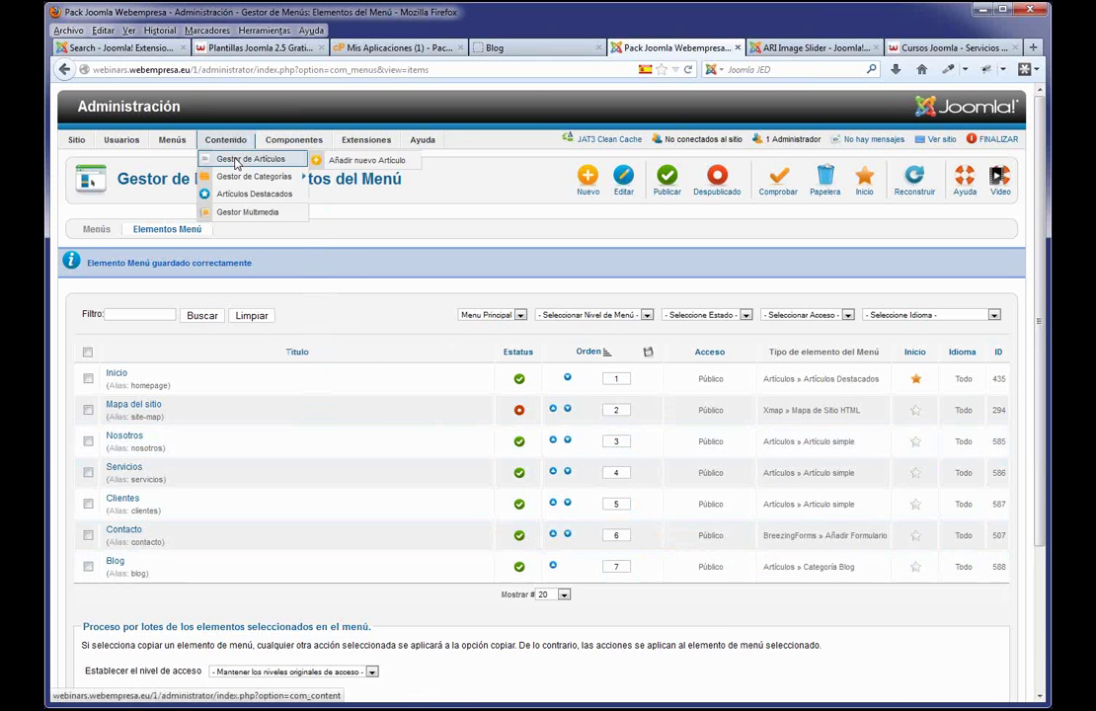
click(235, 162)
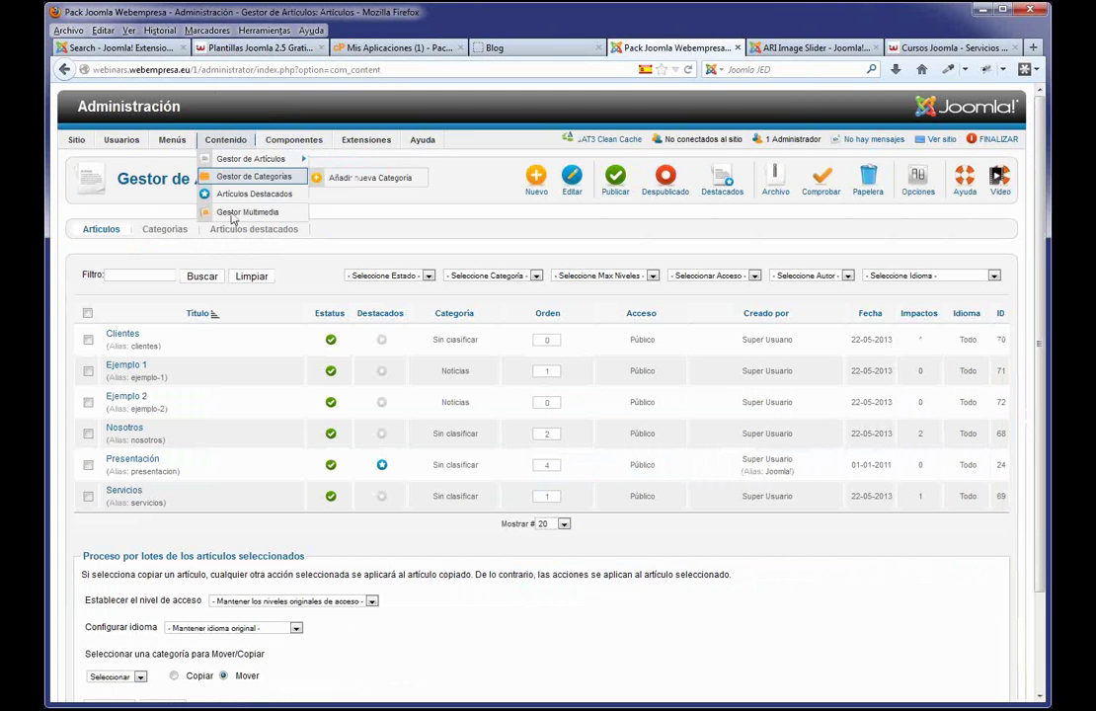
click(917, 188)
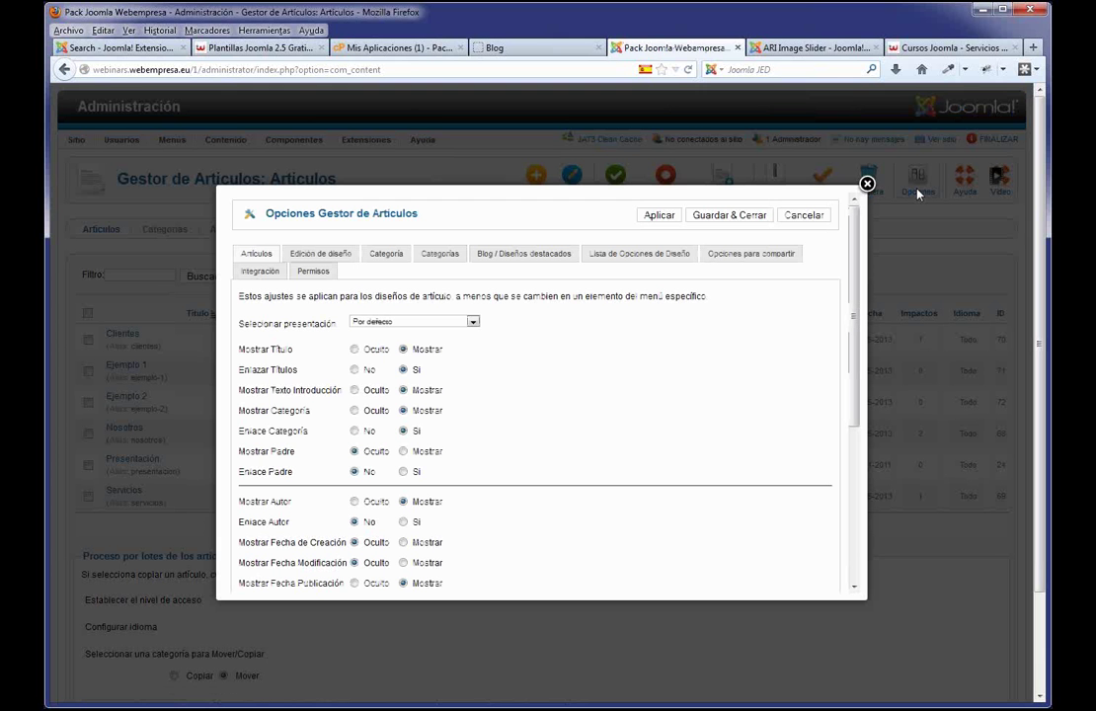
mouse_move(265, 351)
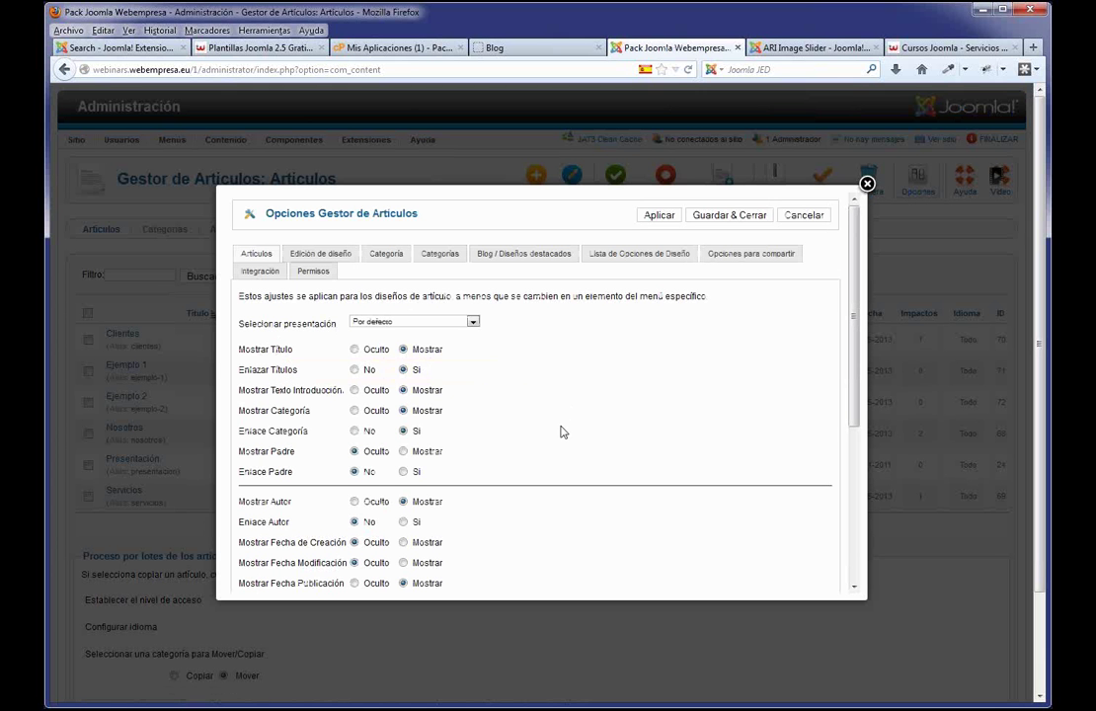
scroll(561, 433, down, 2)
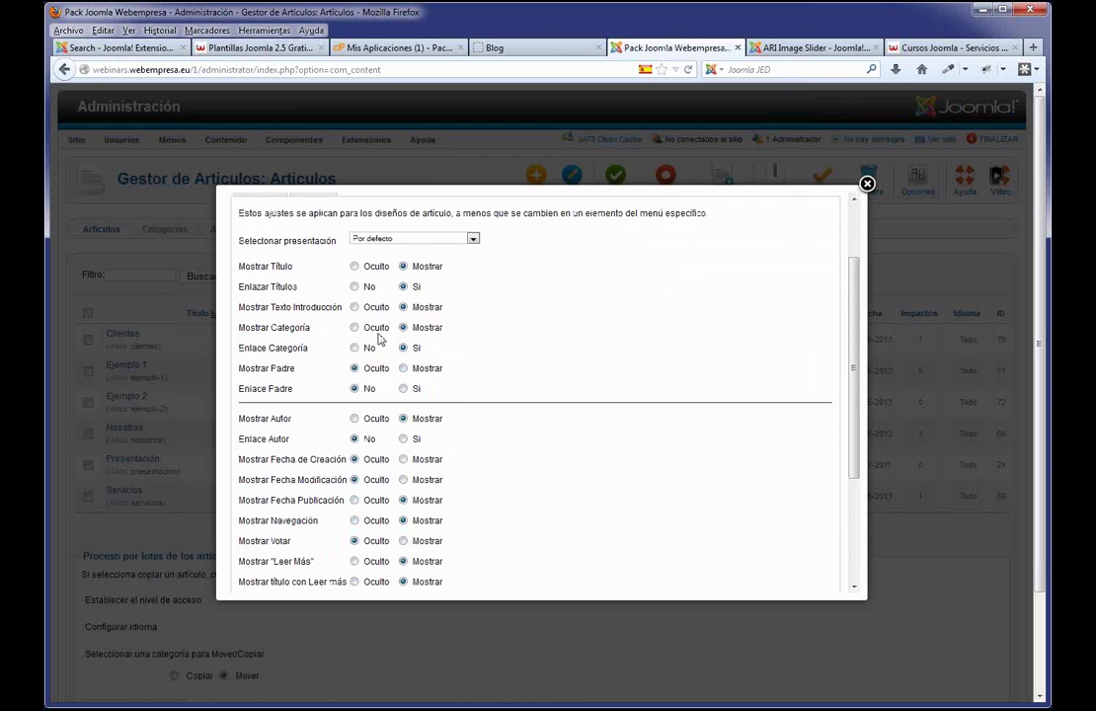
click(355, 348)
click(355, 501)
scroll(363, 565, down, 2)
click(355, 499)
scroll(380, 524, down, 2)
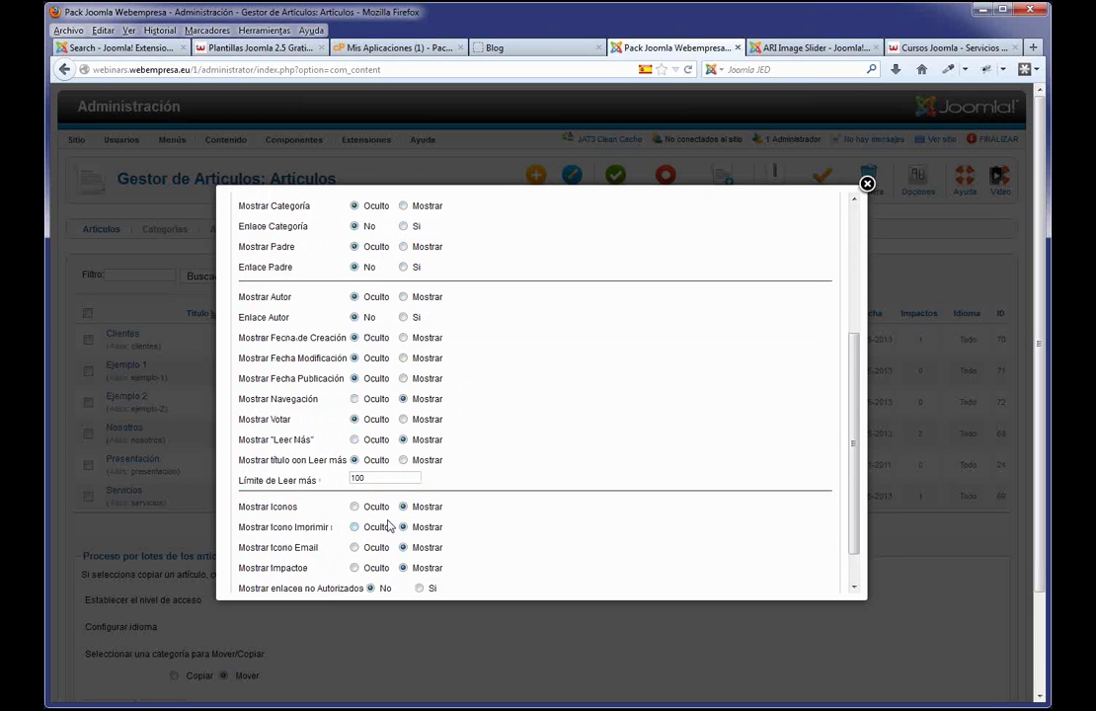
- Hide the icons, print icon, email icon and hits in the global article options, and save and close them
click(355, 465)
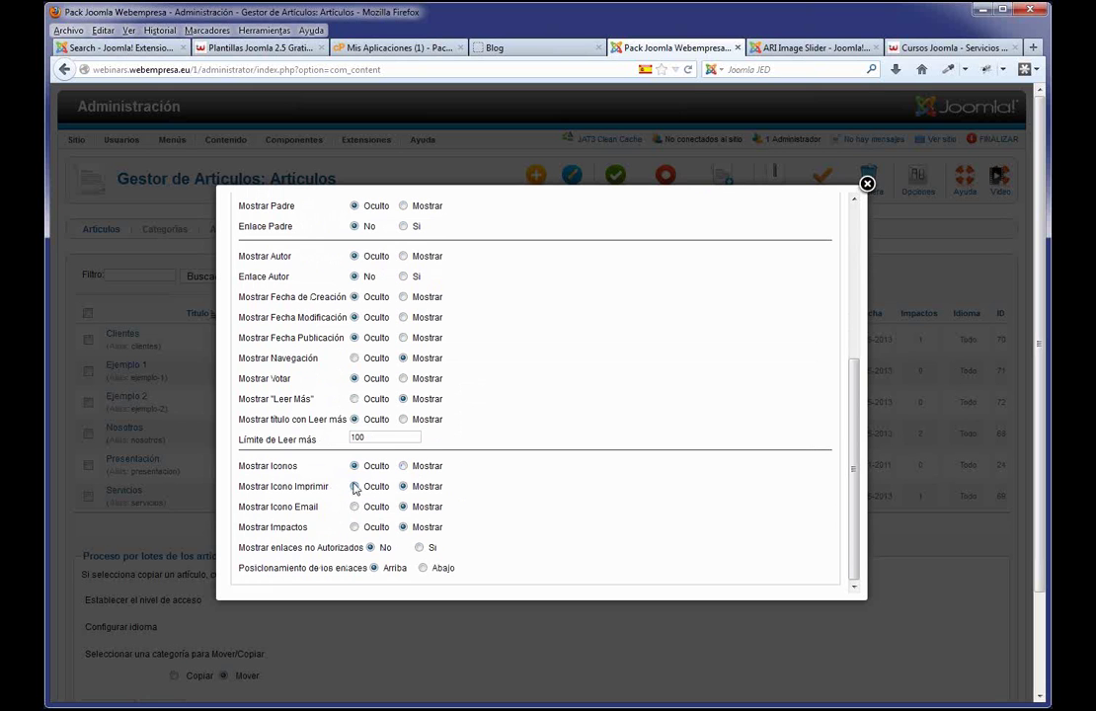
click(355, 486)
click(354, 507)
scroll(739, 436, up, 6)
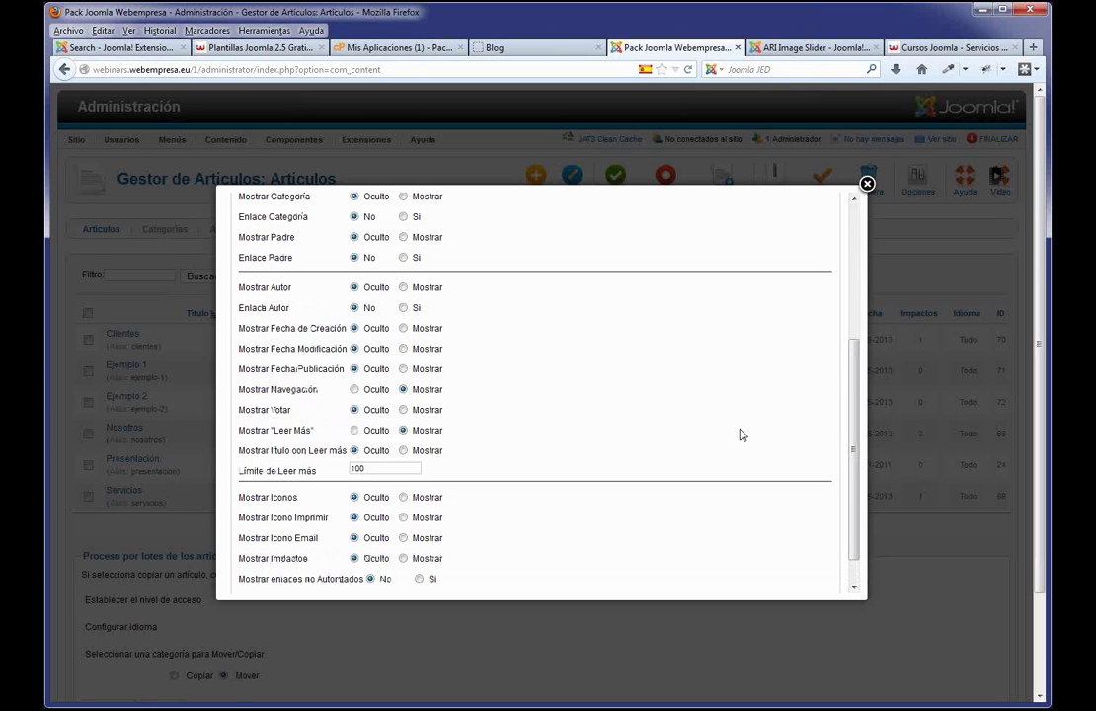
click(732, 214)
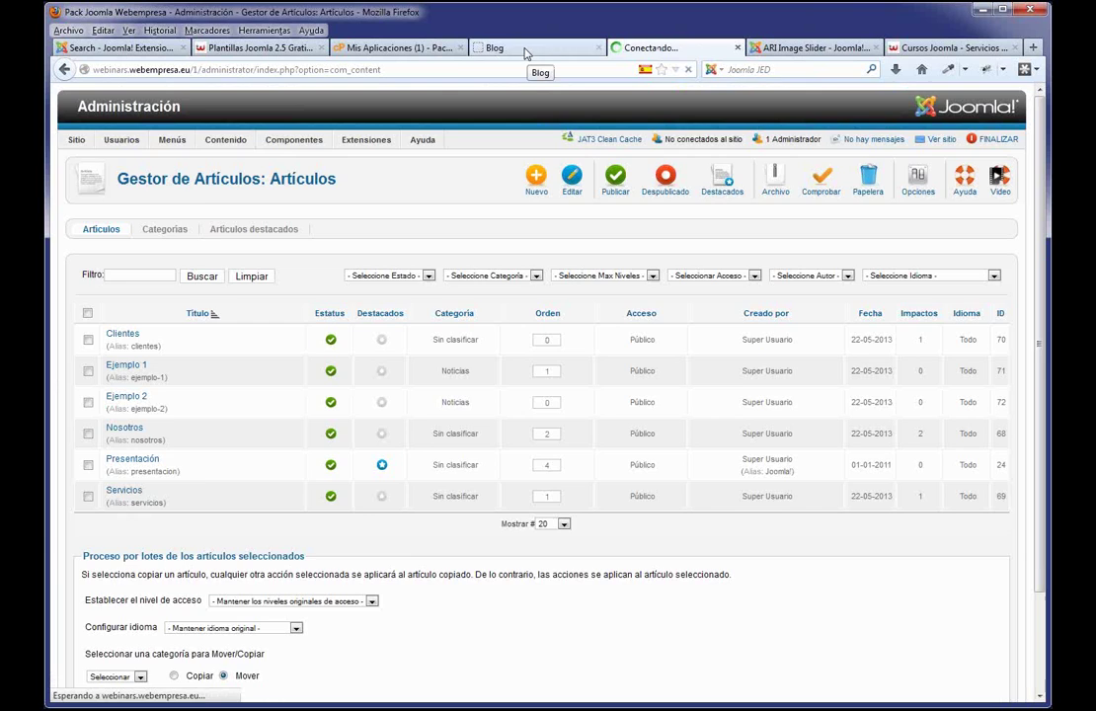
- Reload the public Blog page and check how the articles appear, including the length of the Ejemplo 2 text
click(527, 51)
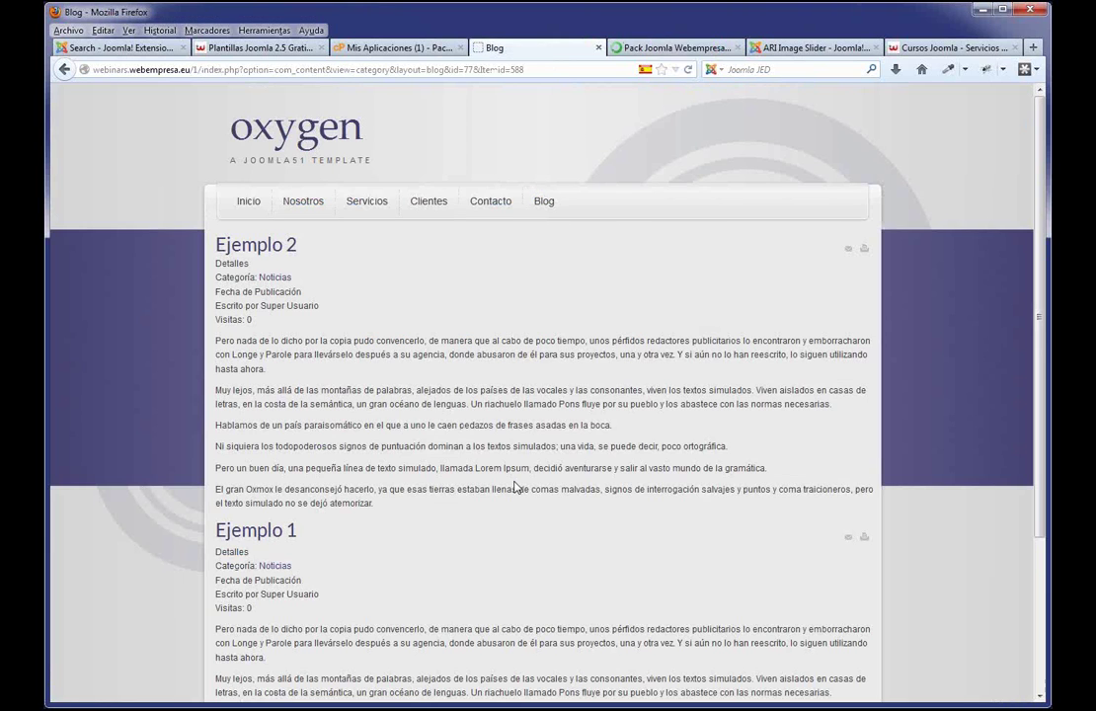
key(F5)
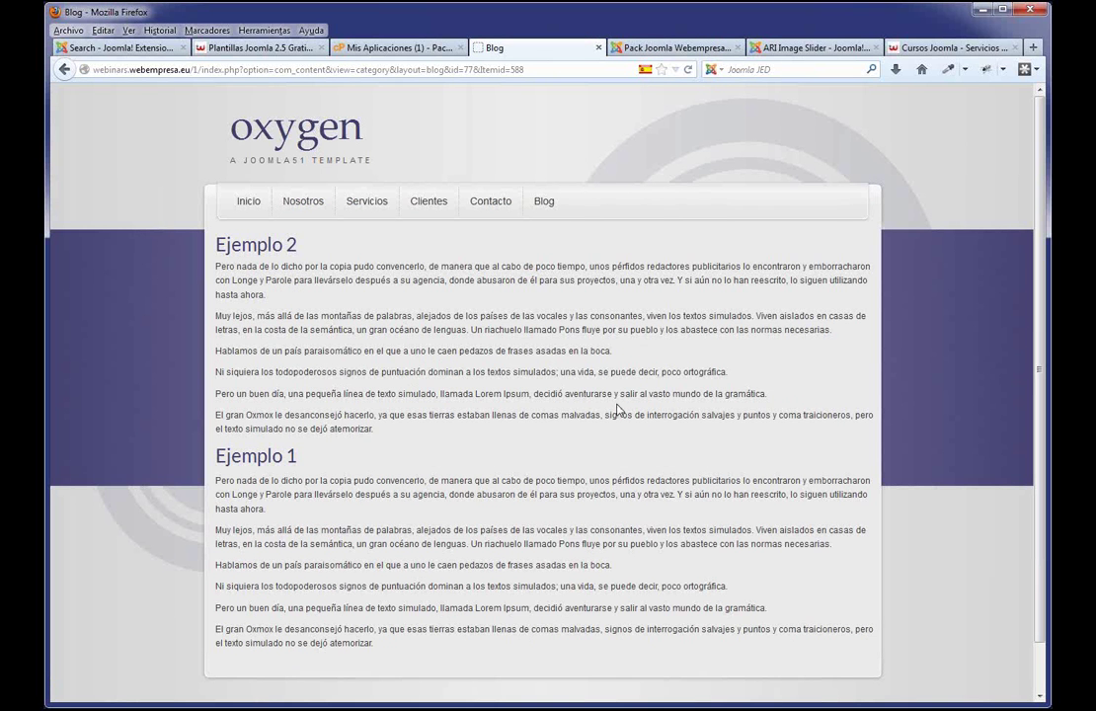
drag(373, 430, 237, 294)
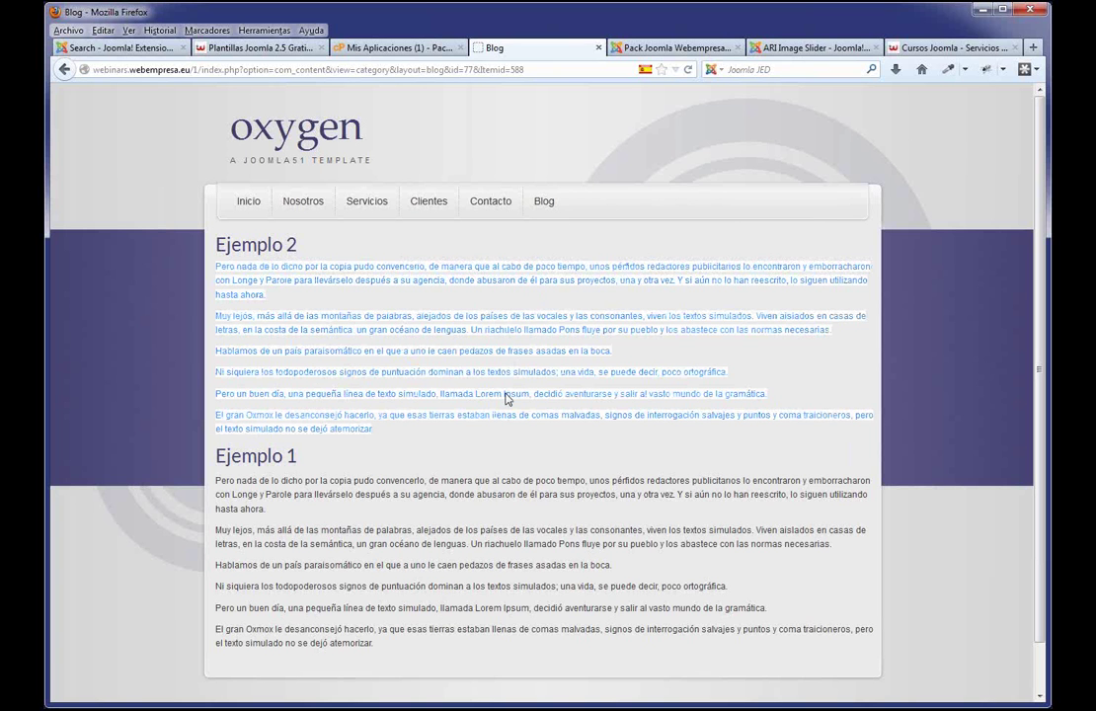
click(841, 333)
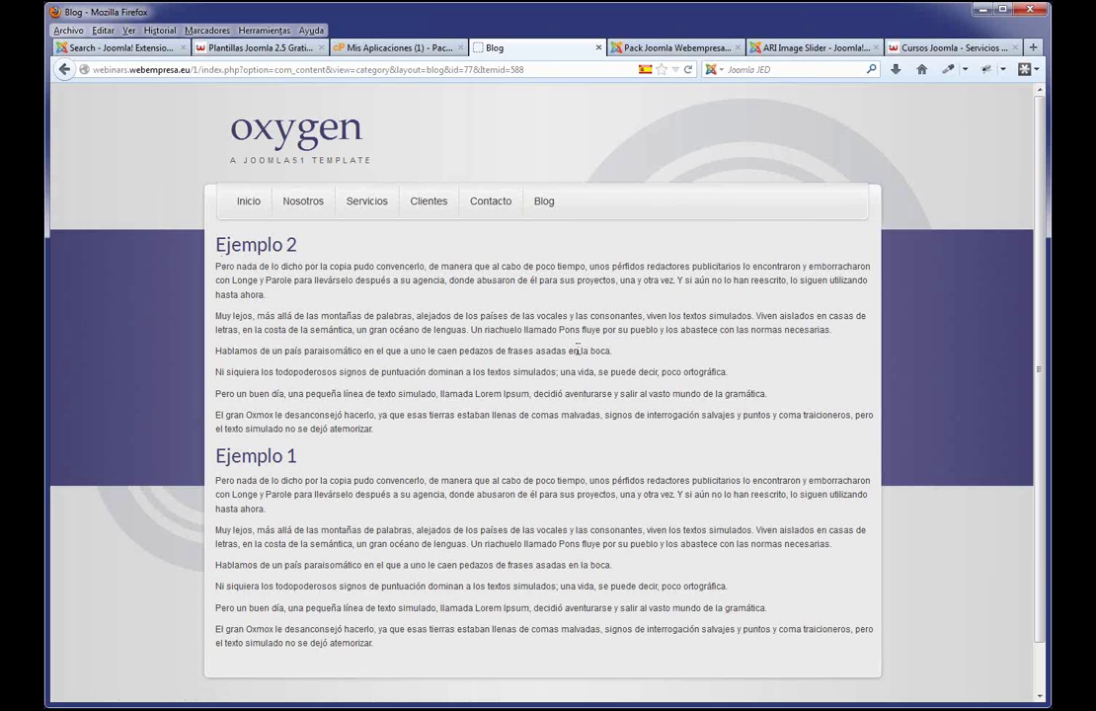
- Open the Ejemplo 1 article for editing and add an empty line after its second paragraph
click(641, 49)
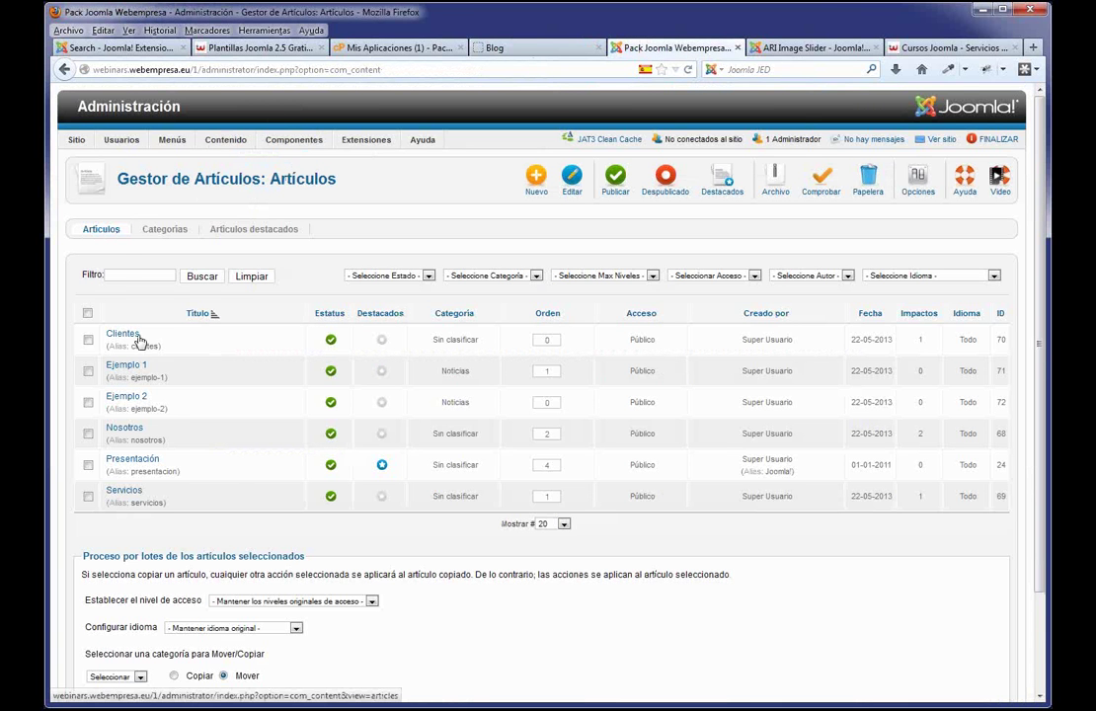
click(136, 371)
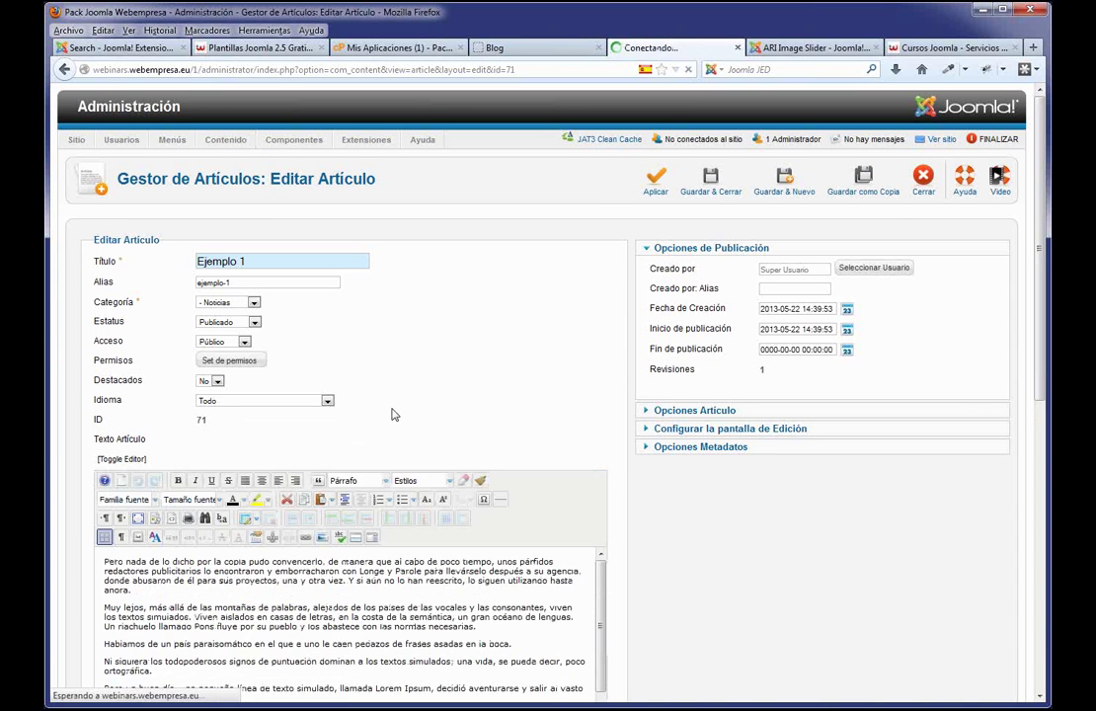
click(478, 619)
key(Return)
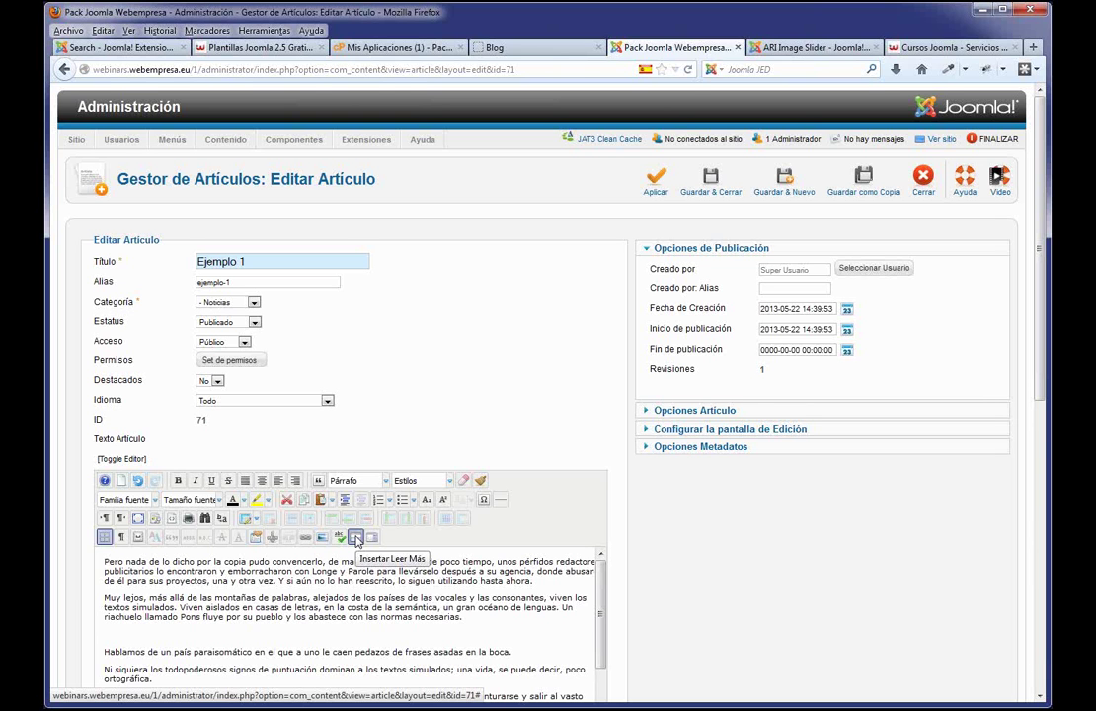
- Insert a Read More break after the article's second paragraph, and upload ejemplo_1.jpg and ejemplo_2.jpg to the image manager's root folder
click(356, 539)
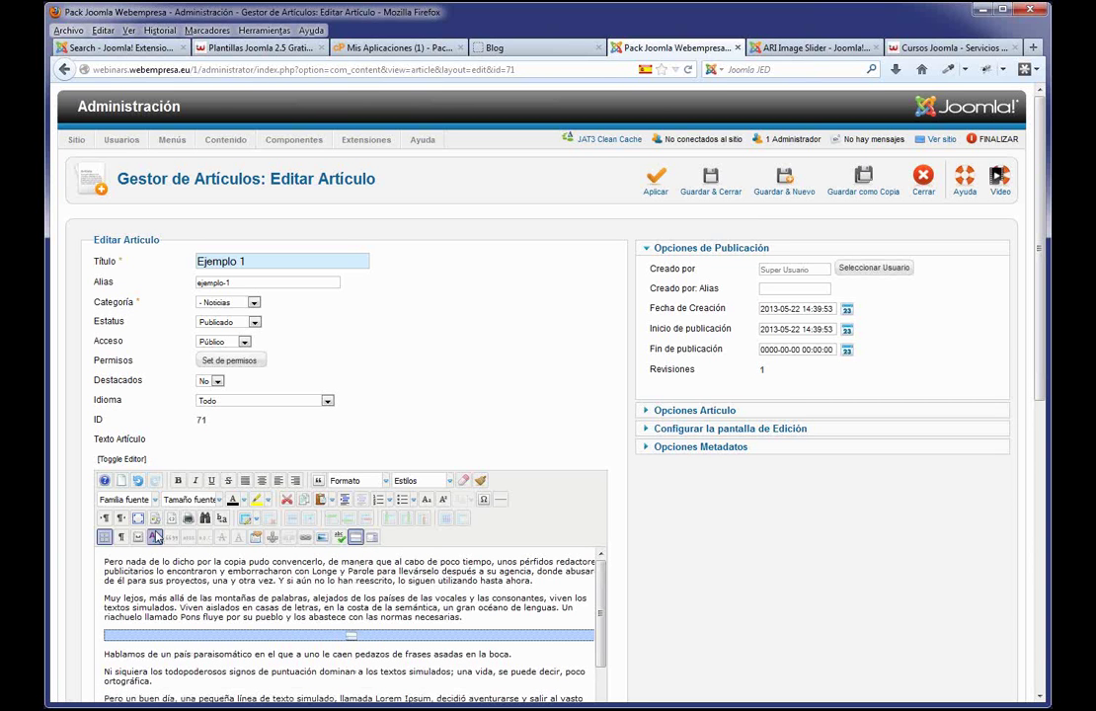
click(104, 560)
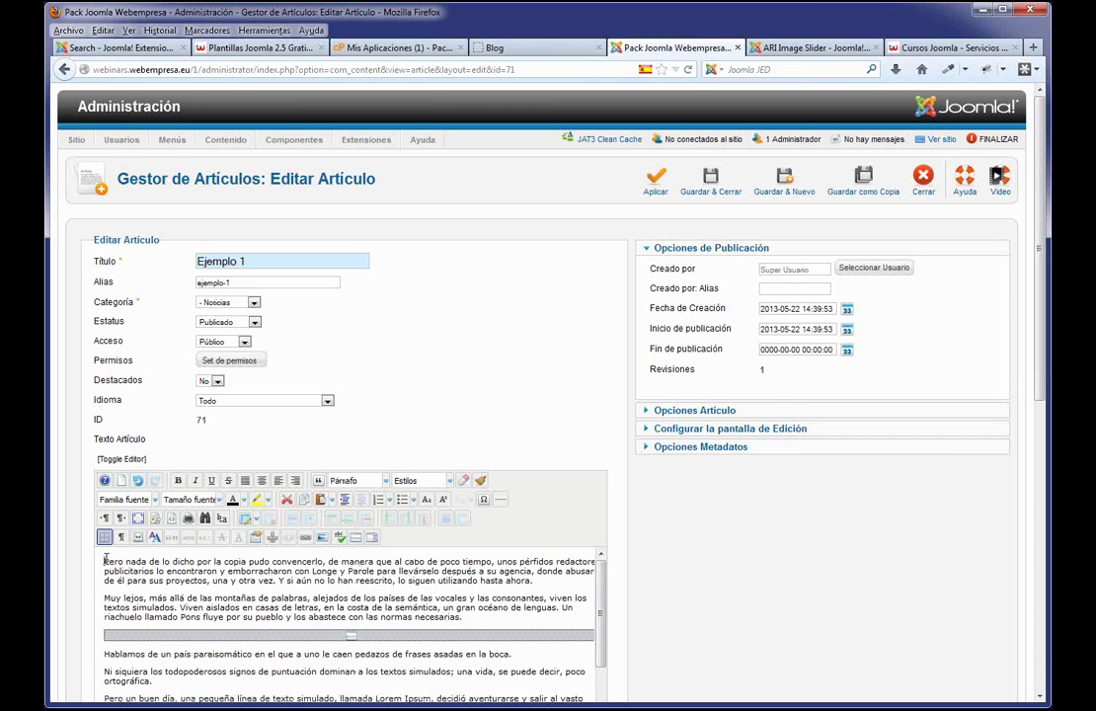
click(321, 538)
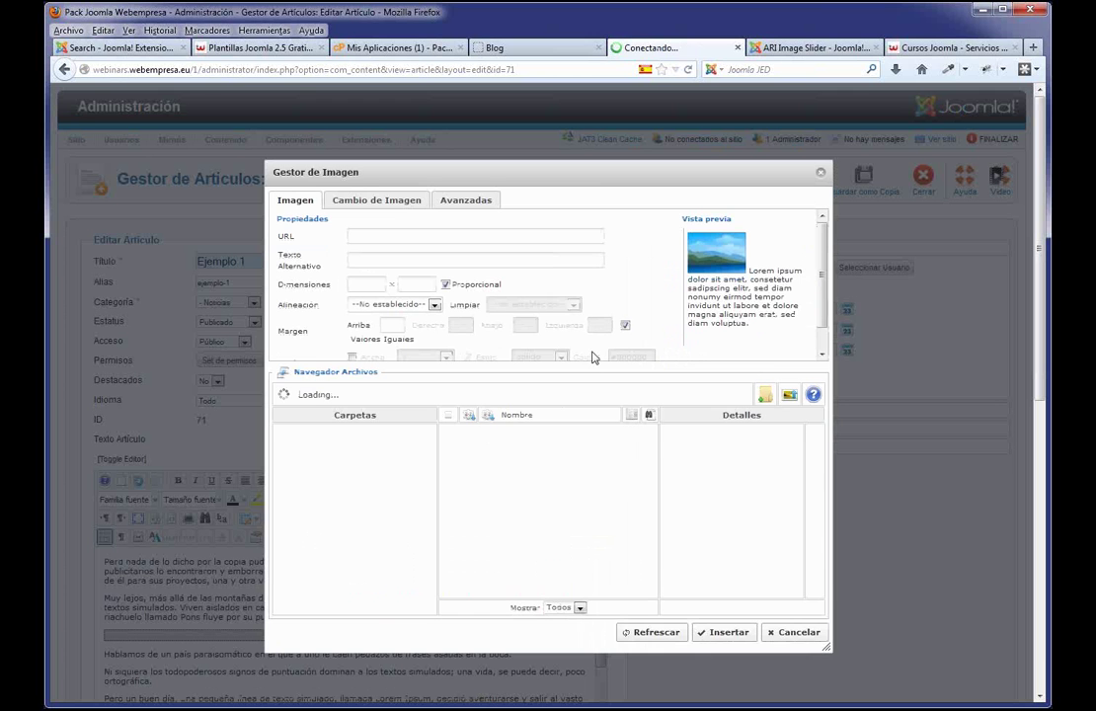
click(789, 396)
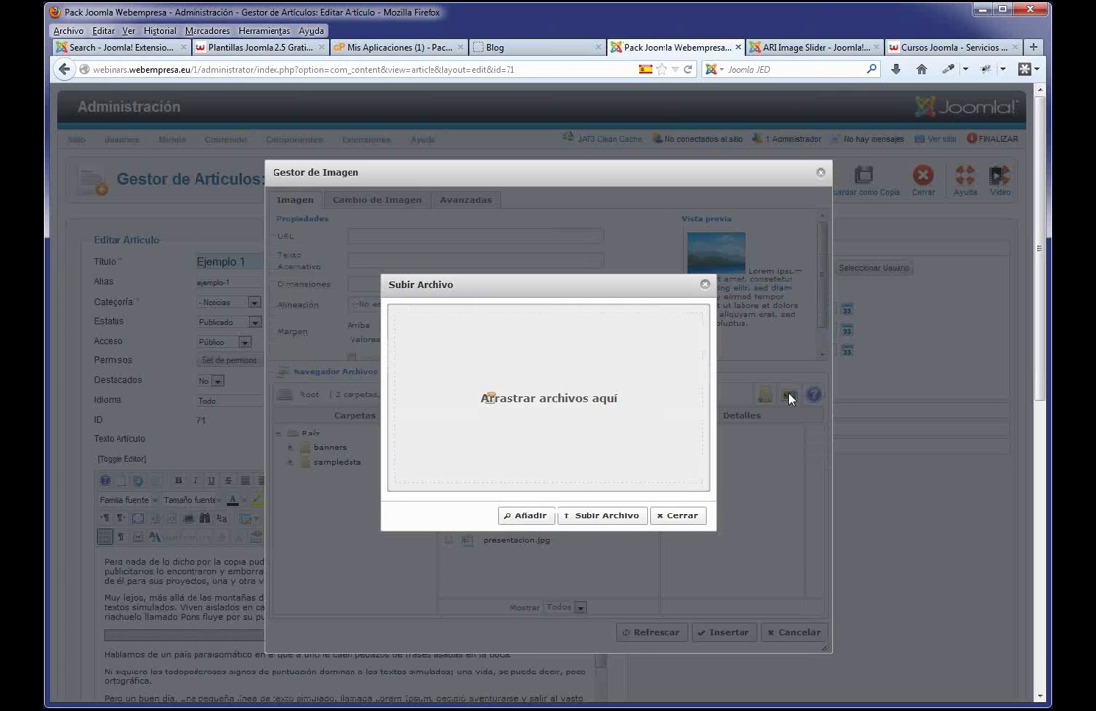
click(541, 515)
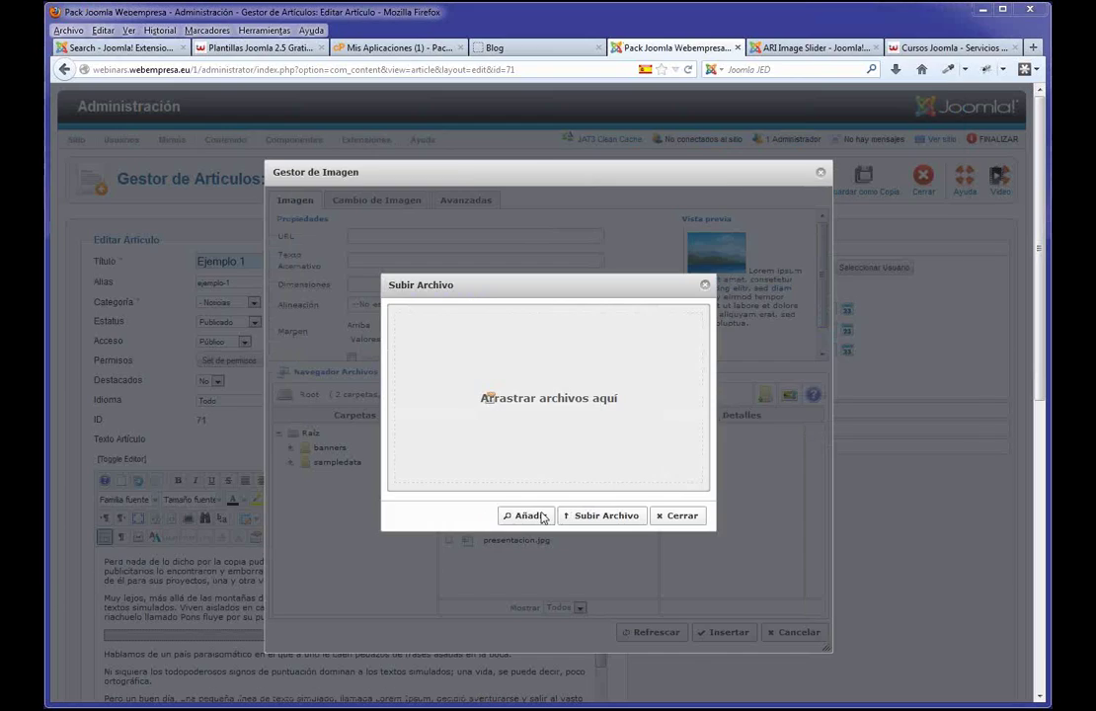
click(366, 144)
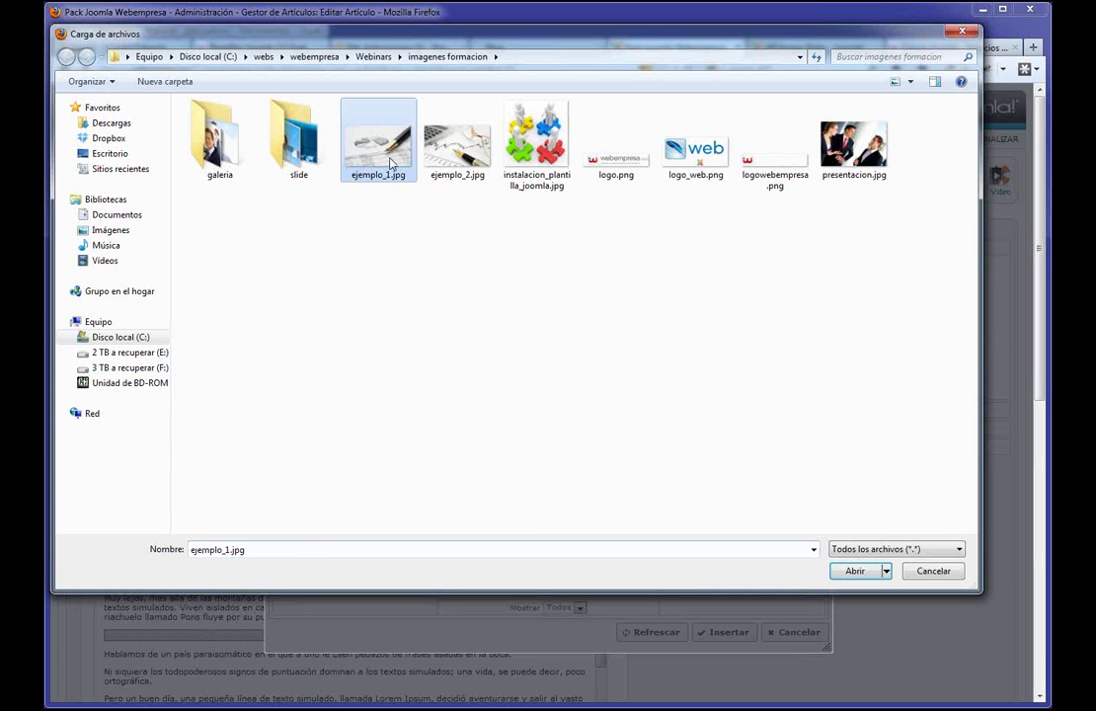
ctrl+click(471, 163)
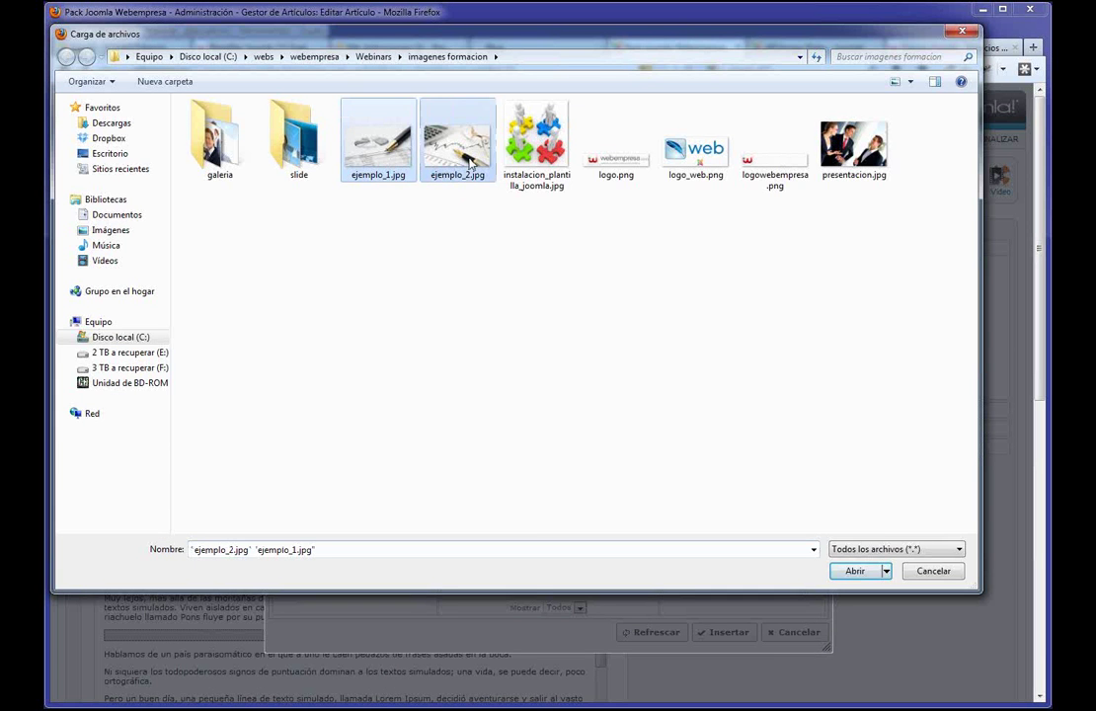
click(857, 571)
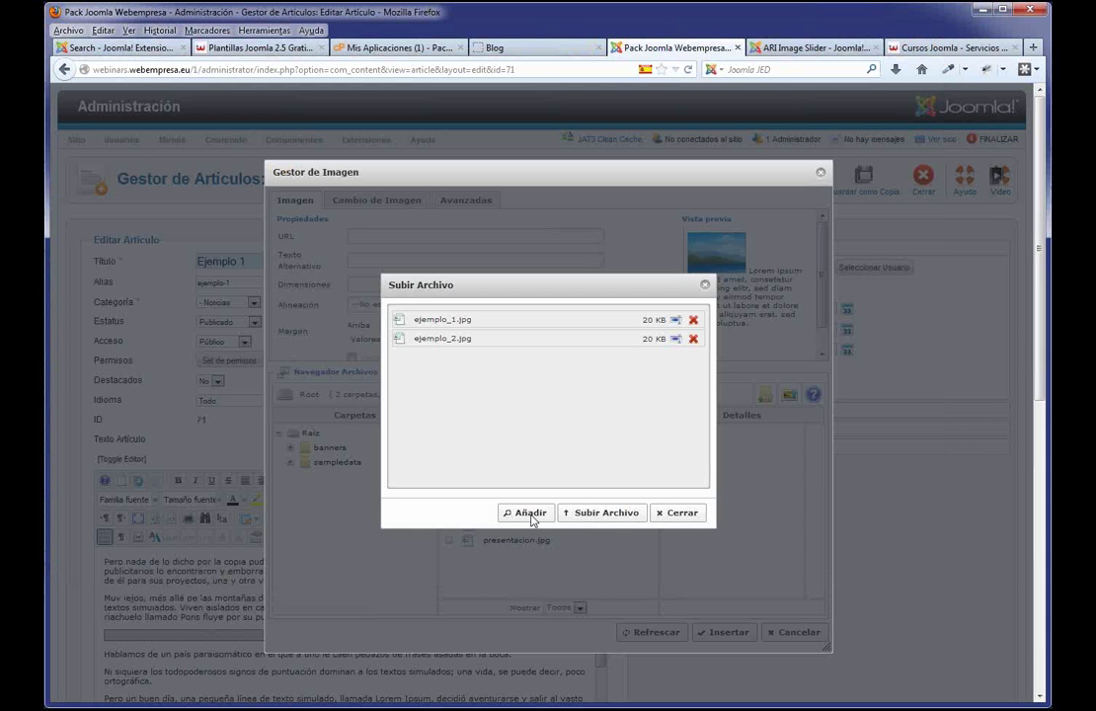
click(605, 514)
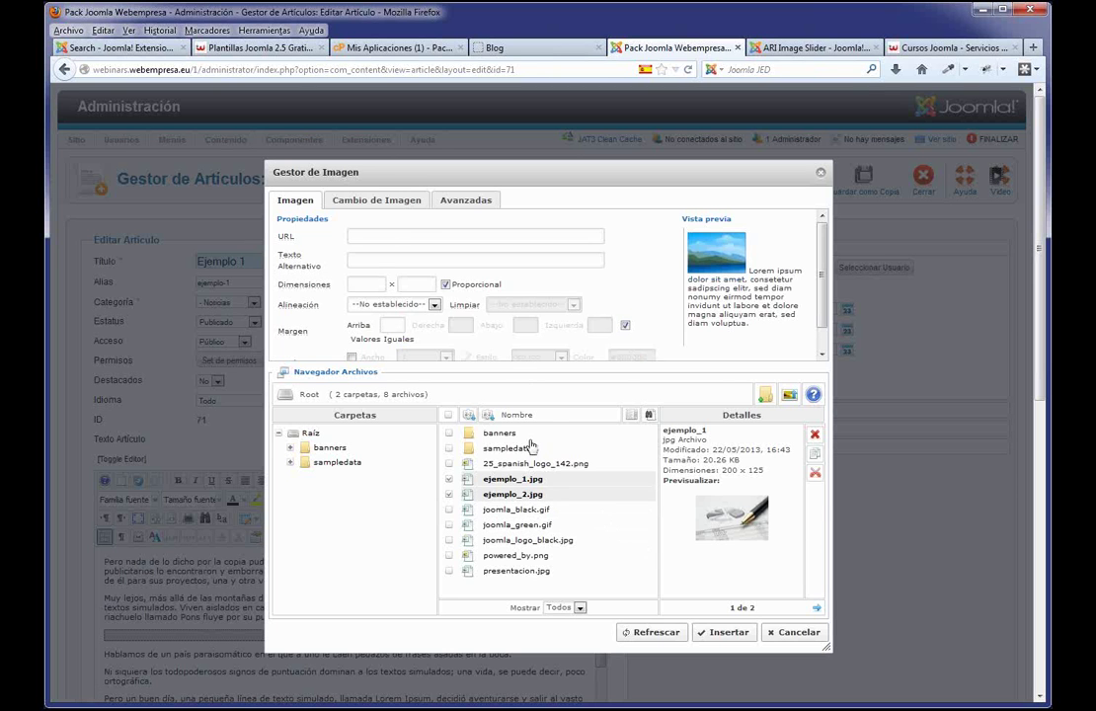
- Insert ejemplo_1.jpg at the start of the text with Izquierdo alignment and a right margin of 10, and save and close the article
click(518, 481)
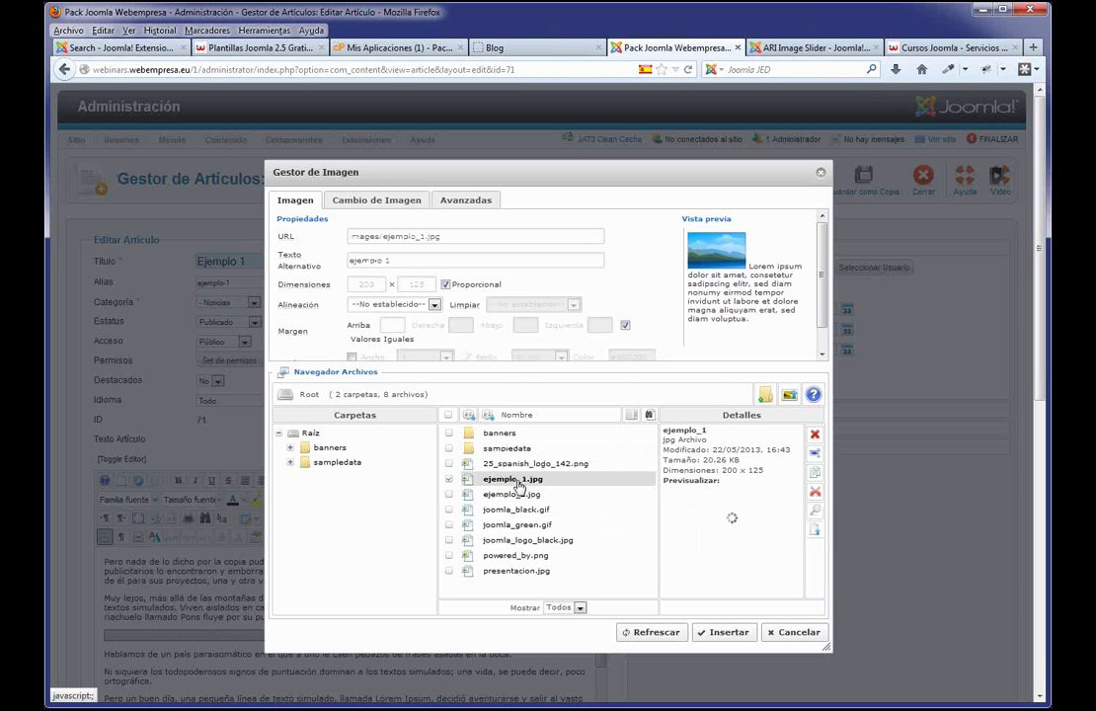
click(436, 305)
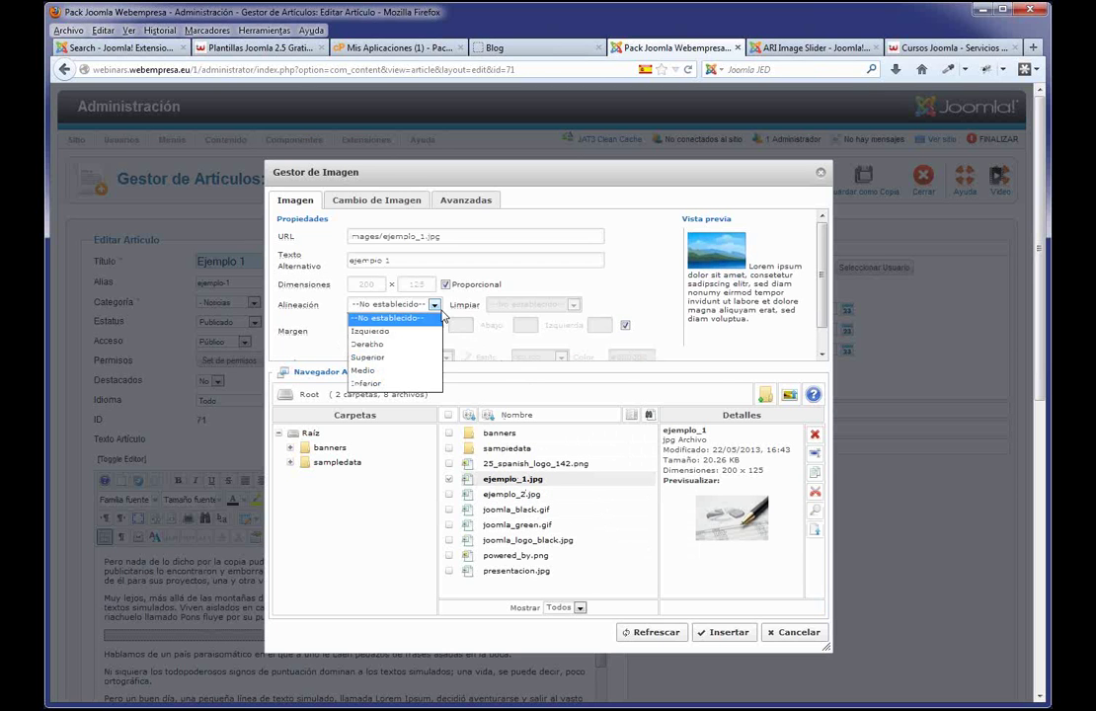
click(396, 343)
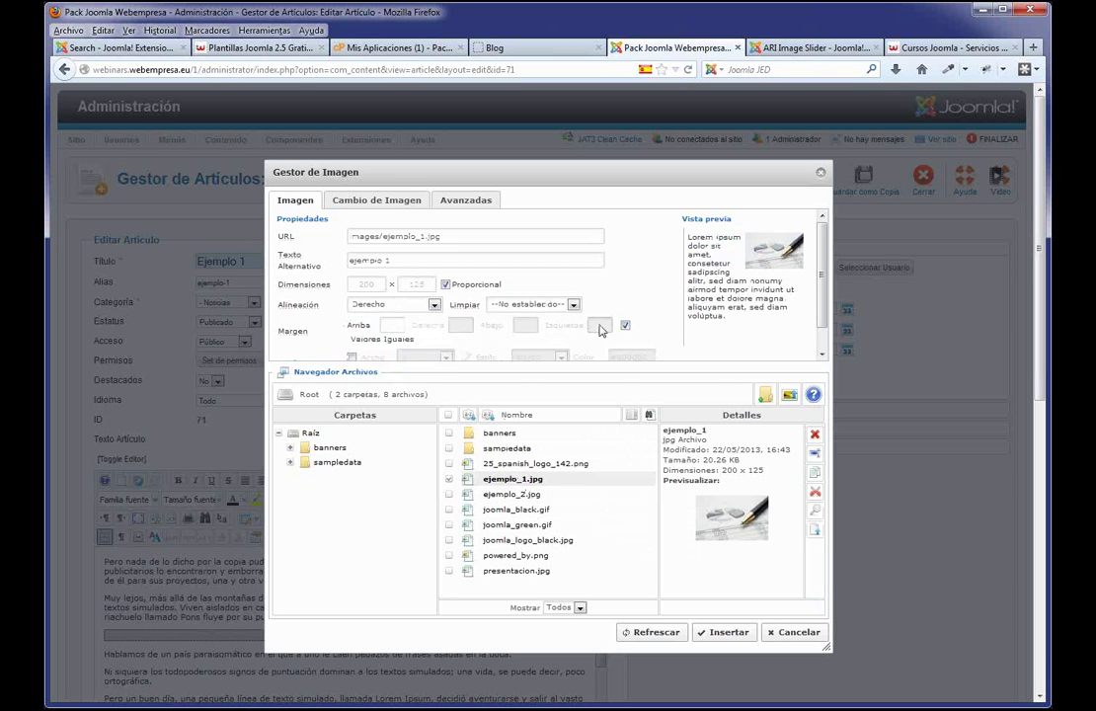
click(420, 305)
click(411, 334)
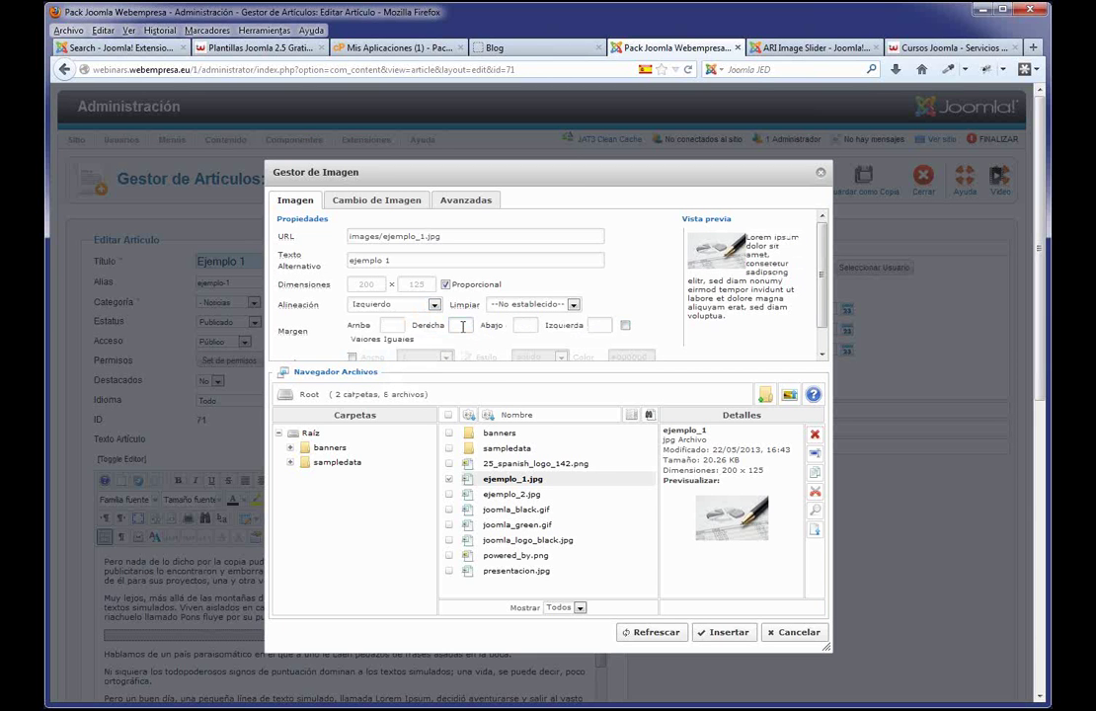
click(605, 324)
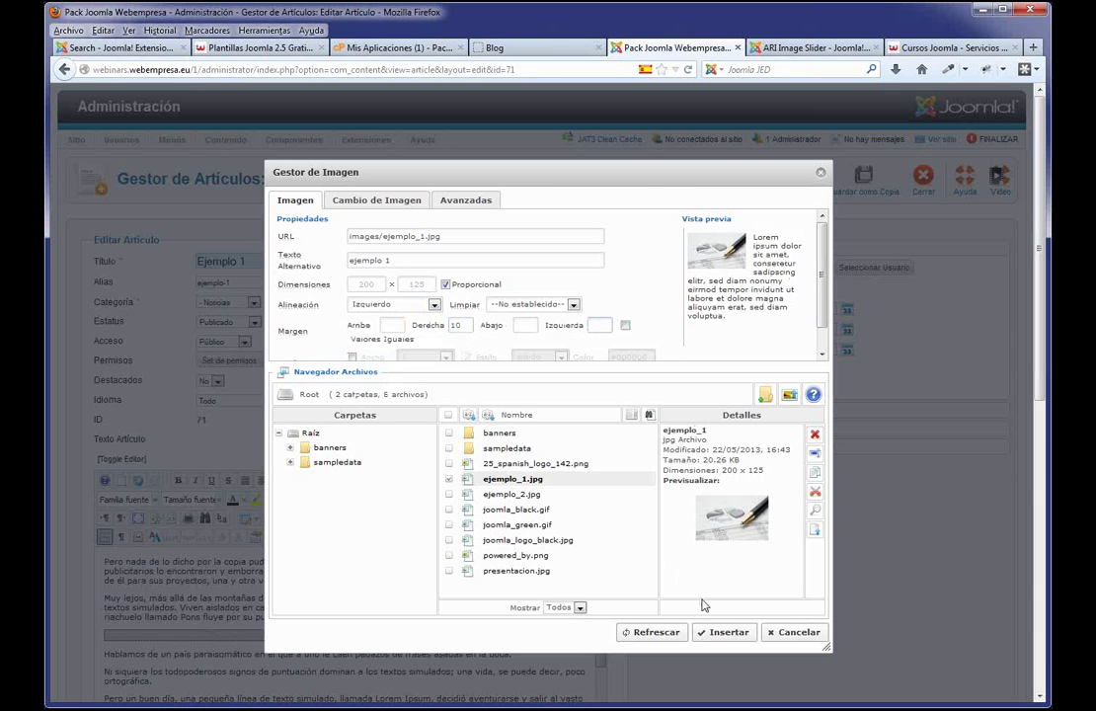
click(722, 632)
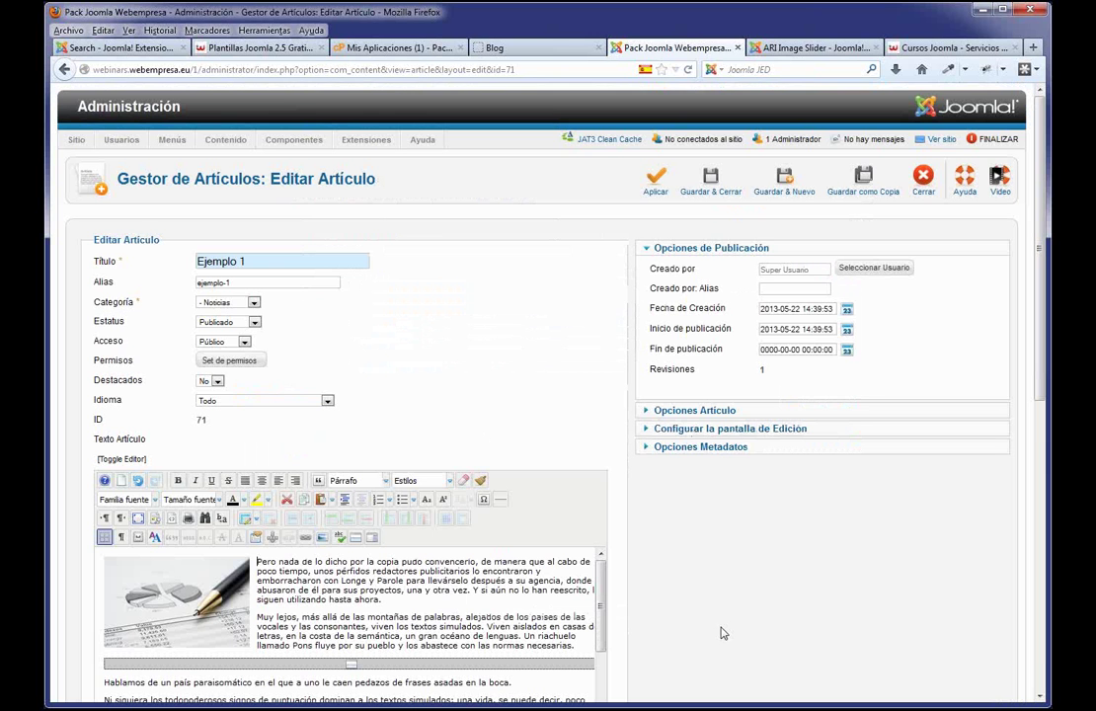
click(710, 183)
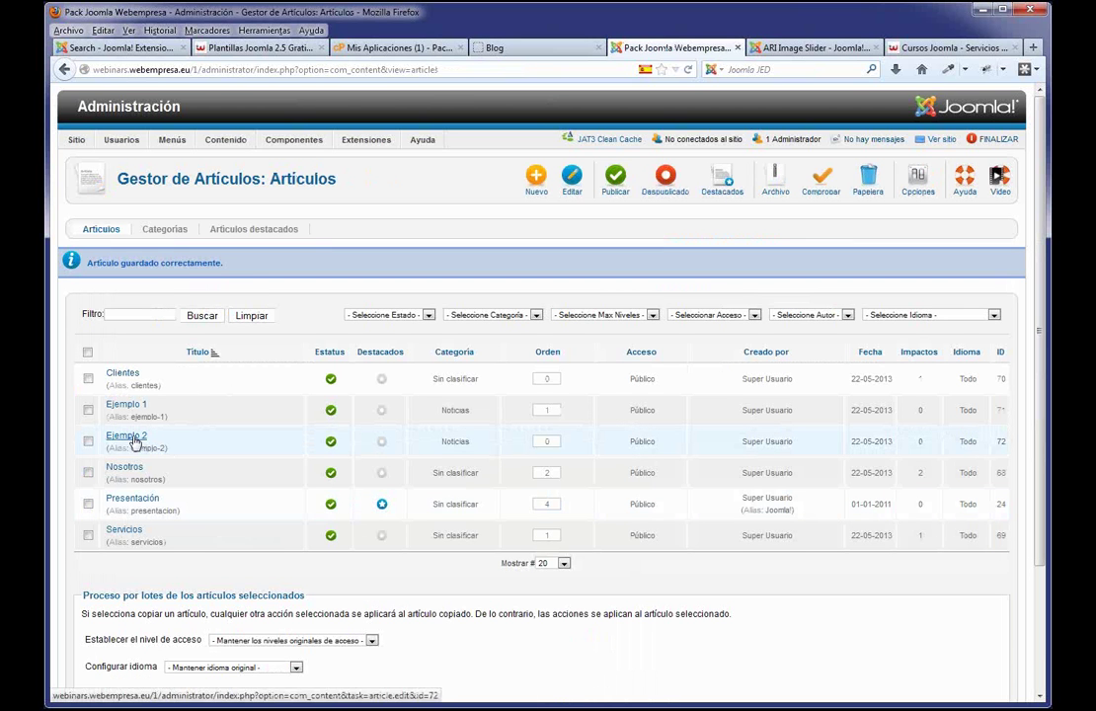
- Open the article Ejemplo 2 and insert ejemplo_2.jpg at the start of its text with Izquierdo alignment and a right margin
click(136, 438)
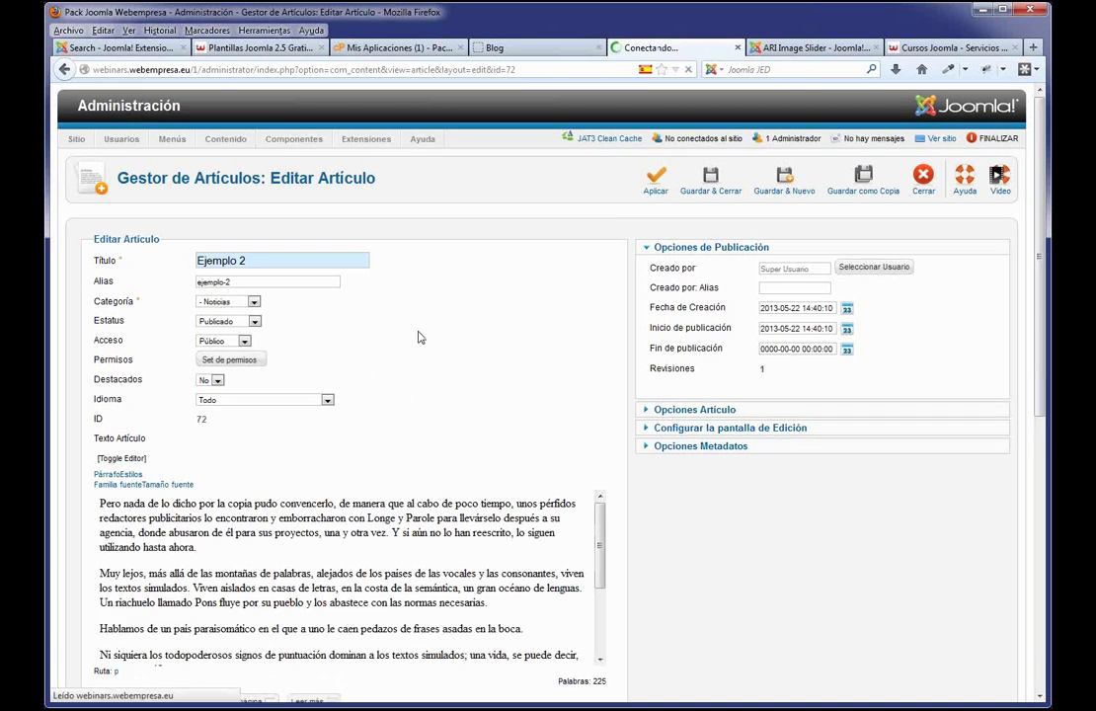
scroll(417, 338, down, 2)
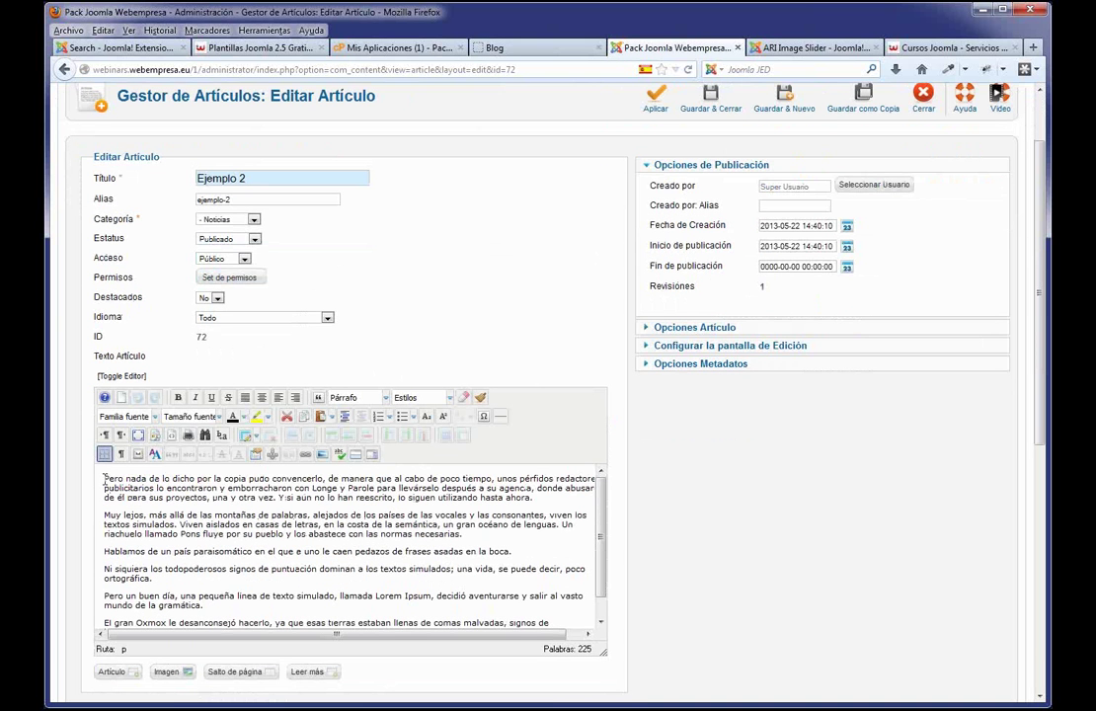
click(320, 456)
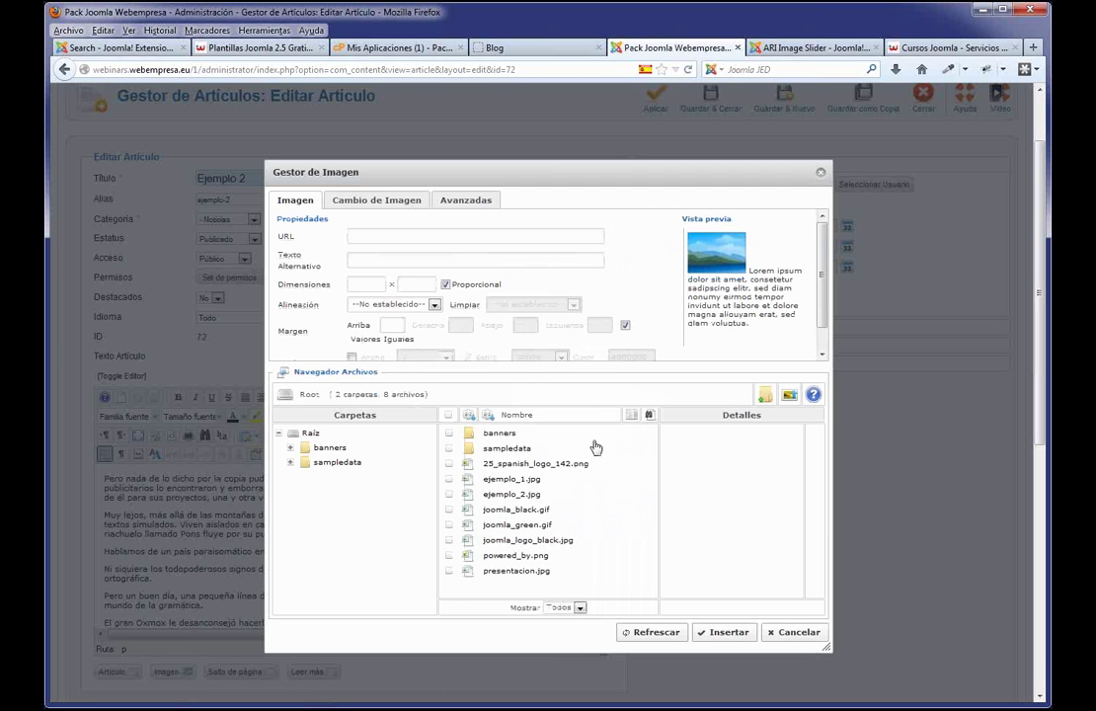
click(568, 494)
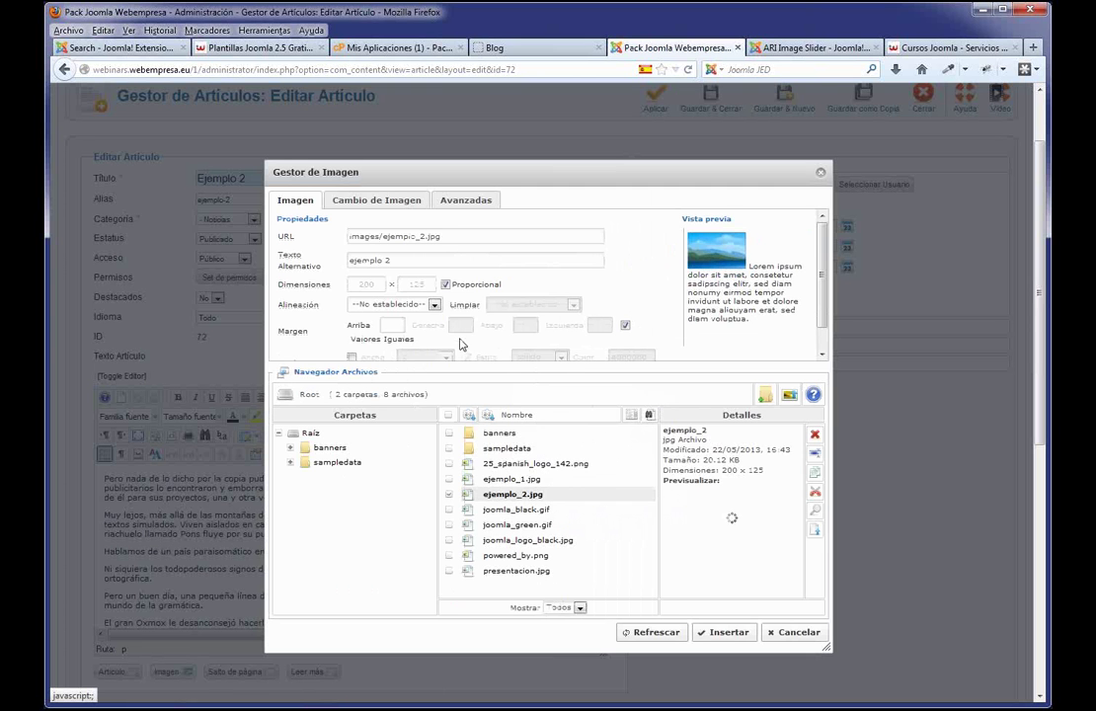
click(434, 304)
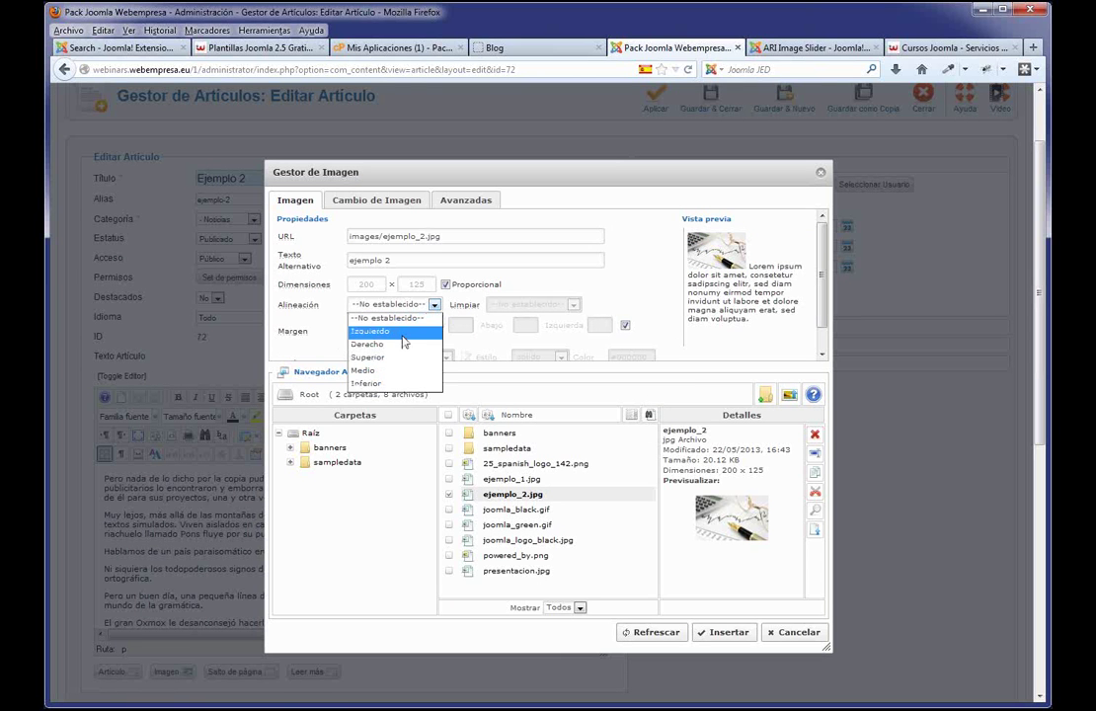
click(401, 334)
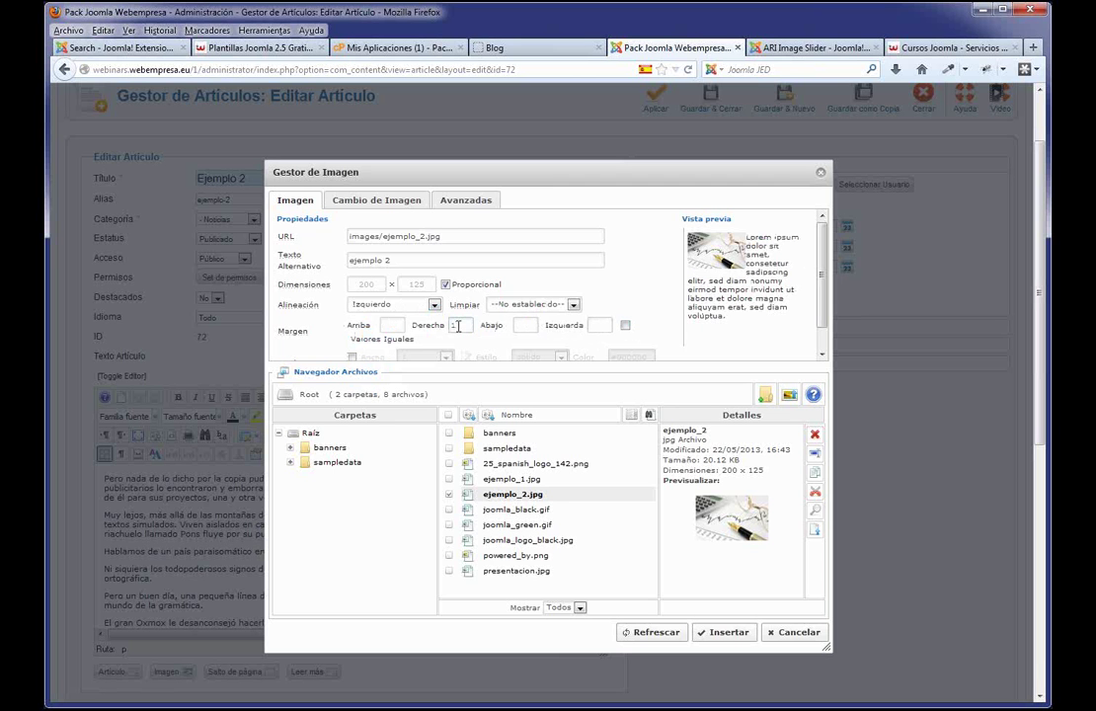
click(728, 632)
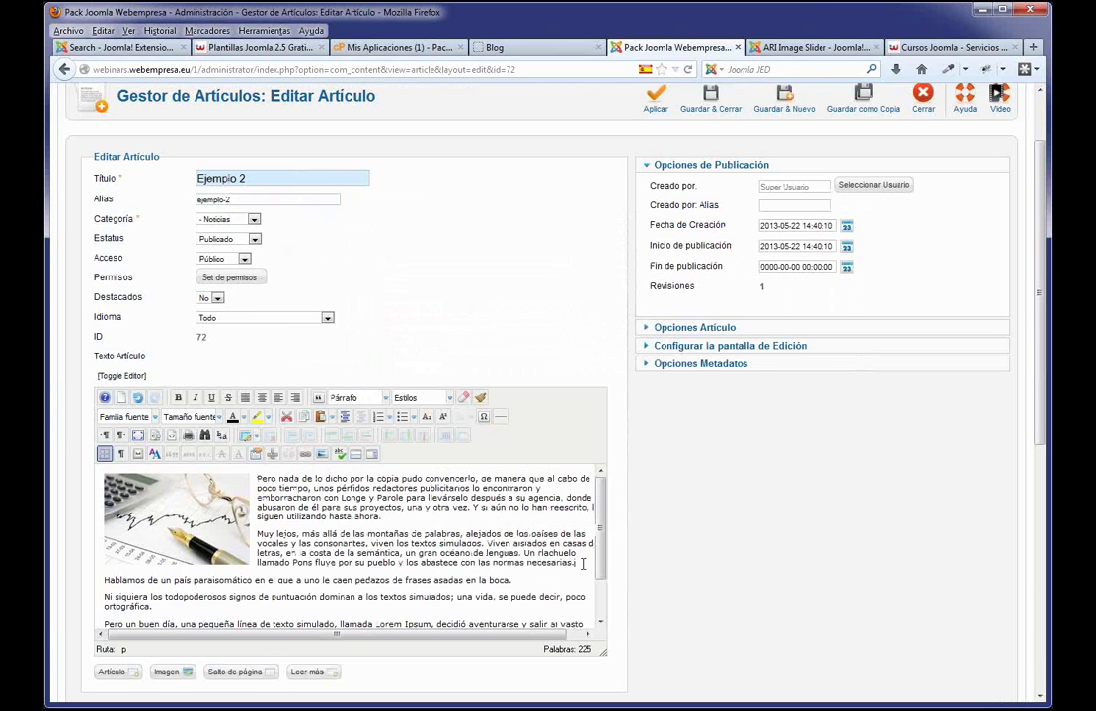
- Add a Read More break on a new line after the second paragraph of Ejemplo 2, and save and close the article
key(Return)
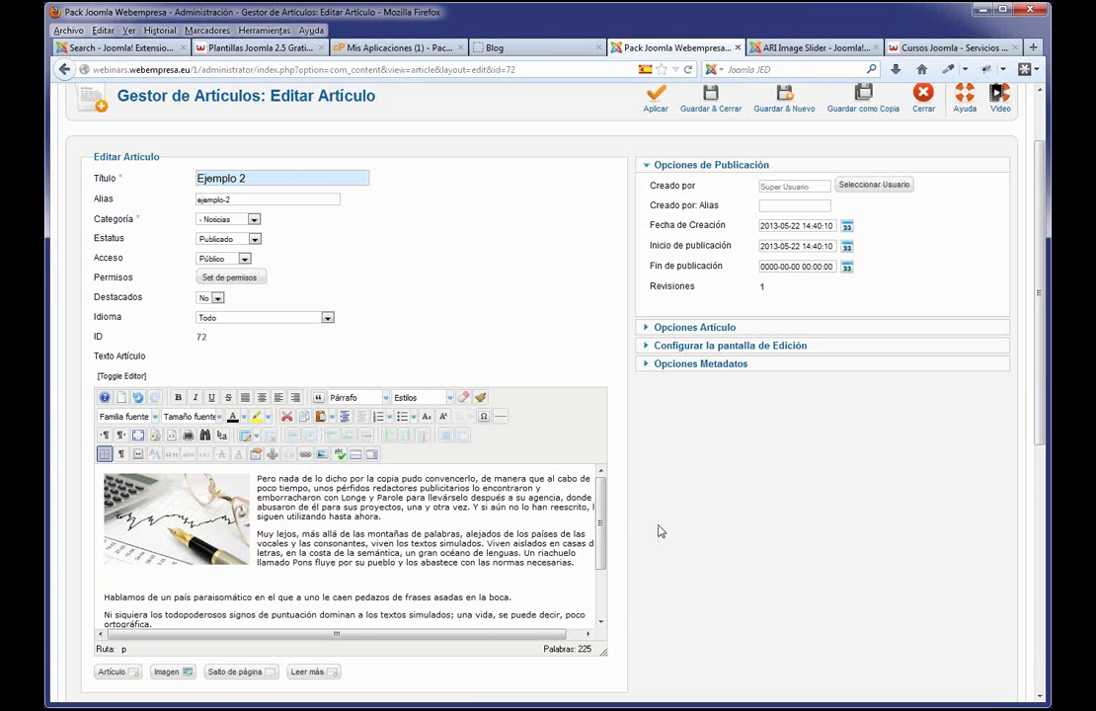
click(356, 455)
click(656, 99)
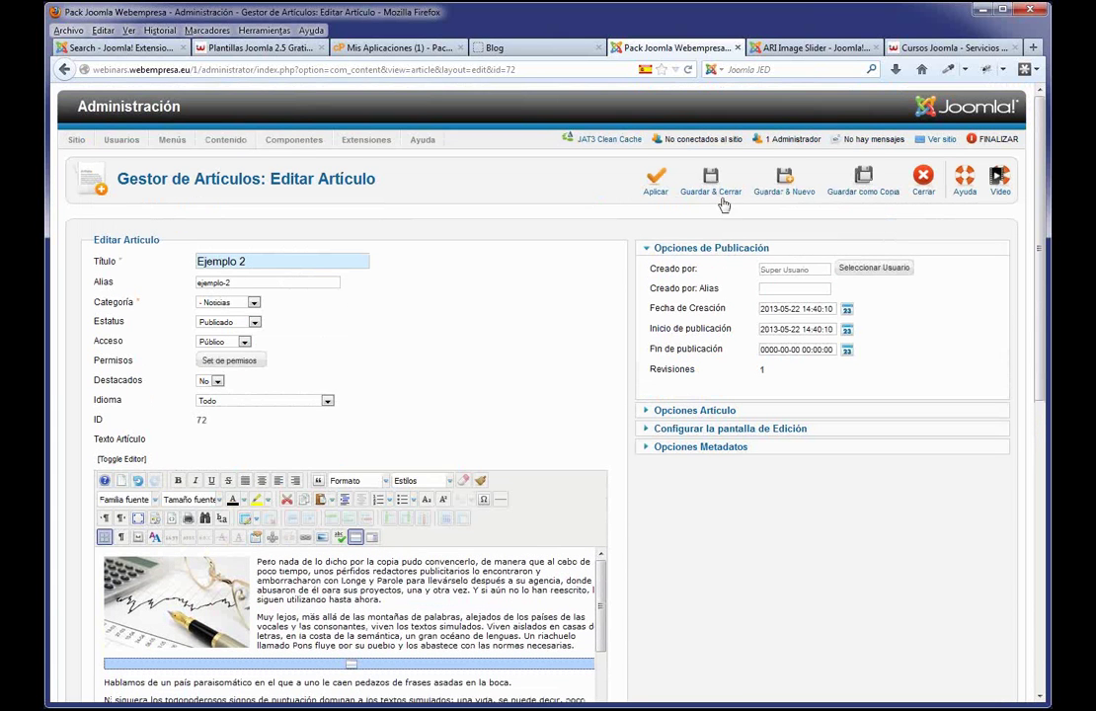
- Review the reloaded Blog page on the public site, including the full Ejemplo 2 article behind its Leer más link
click(491, 46)
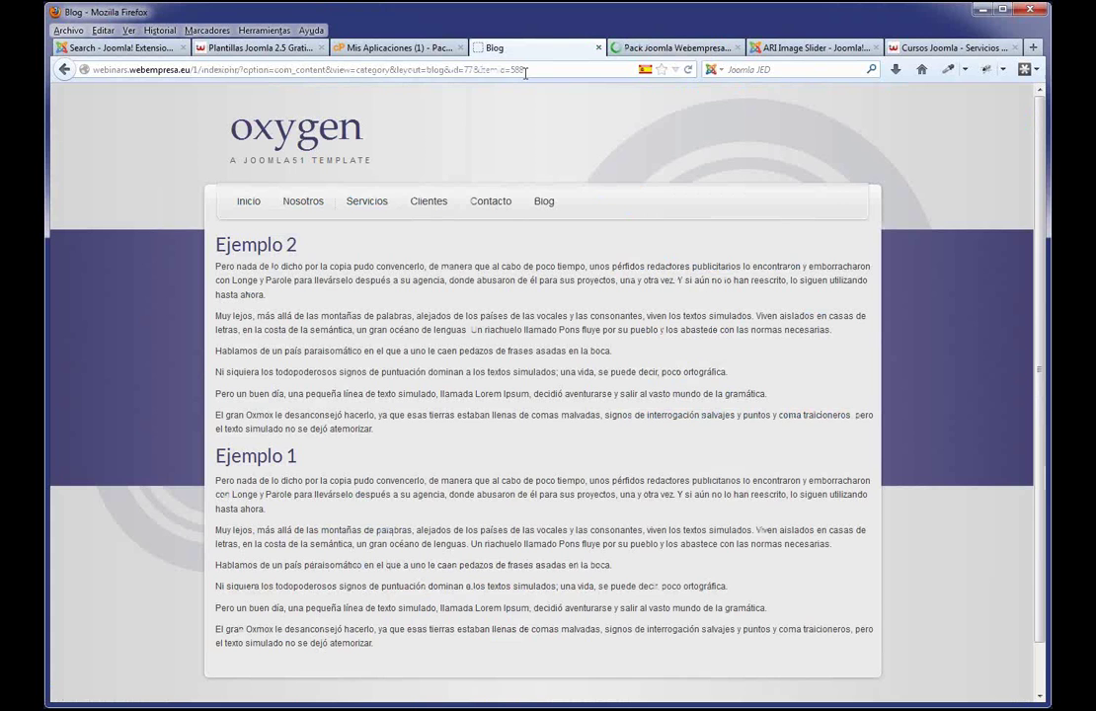
click(546, 203)
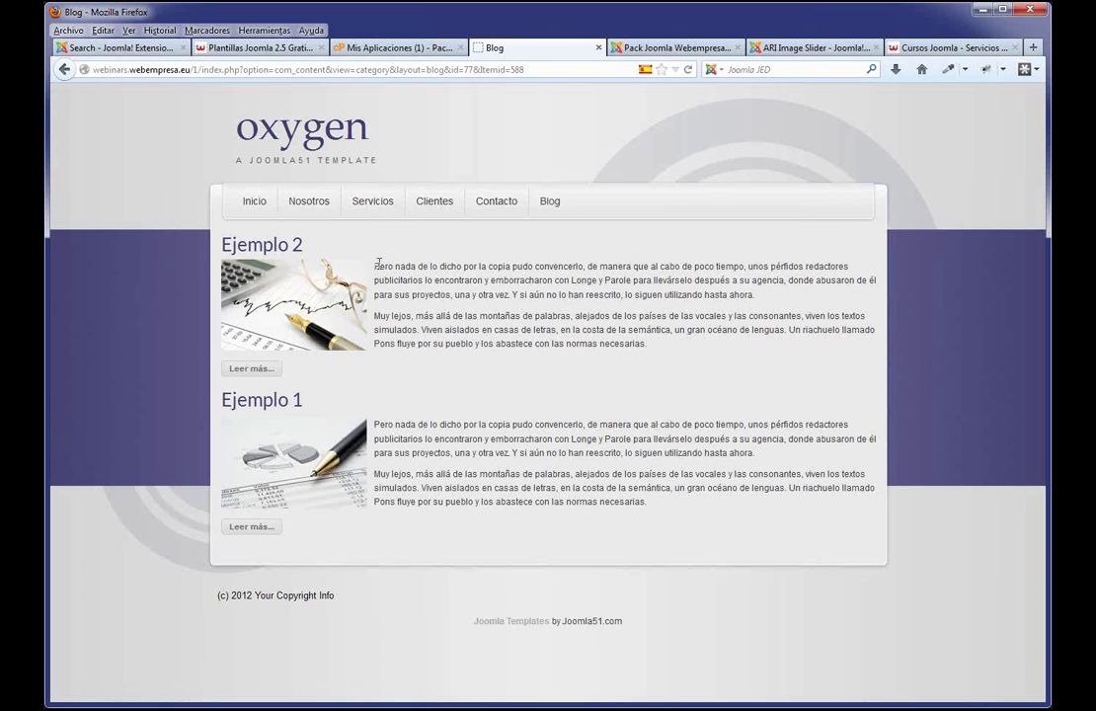
drag(379, 263, 727, 348)
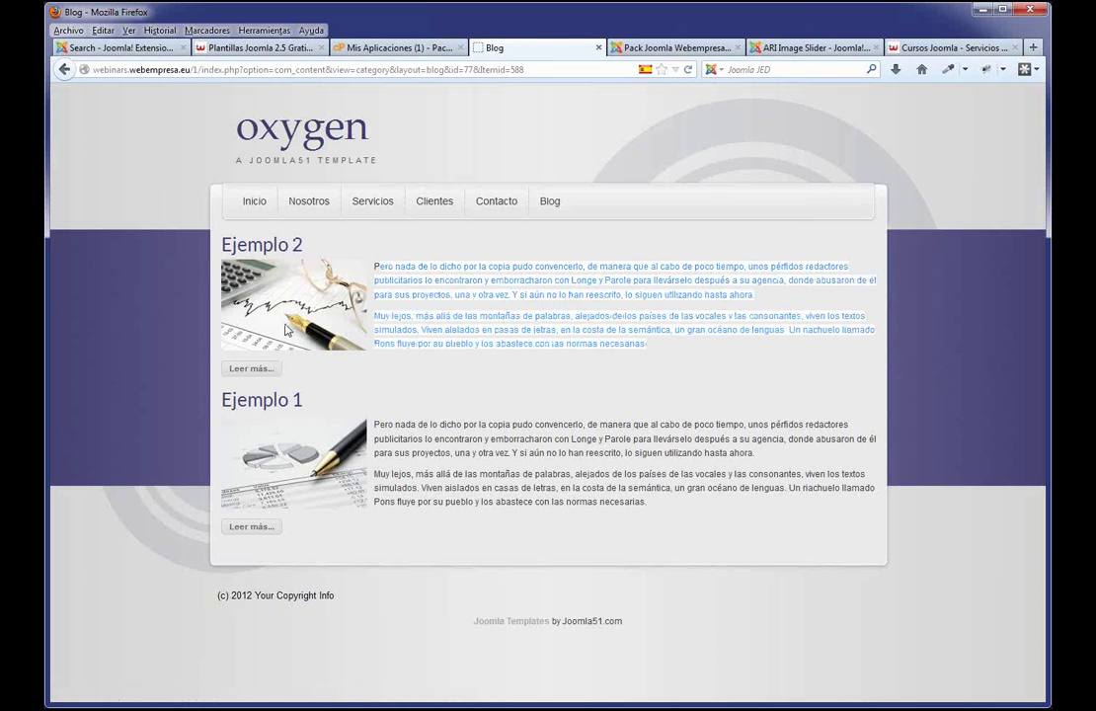
click(260, 371)
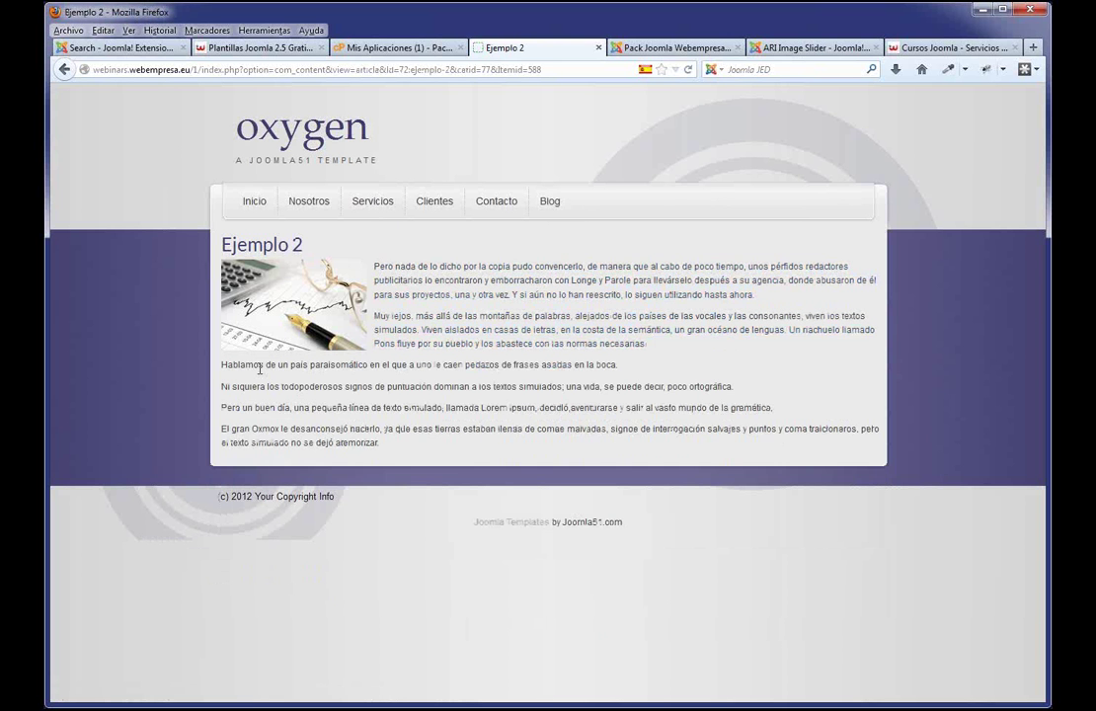
click(552, 207)
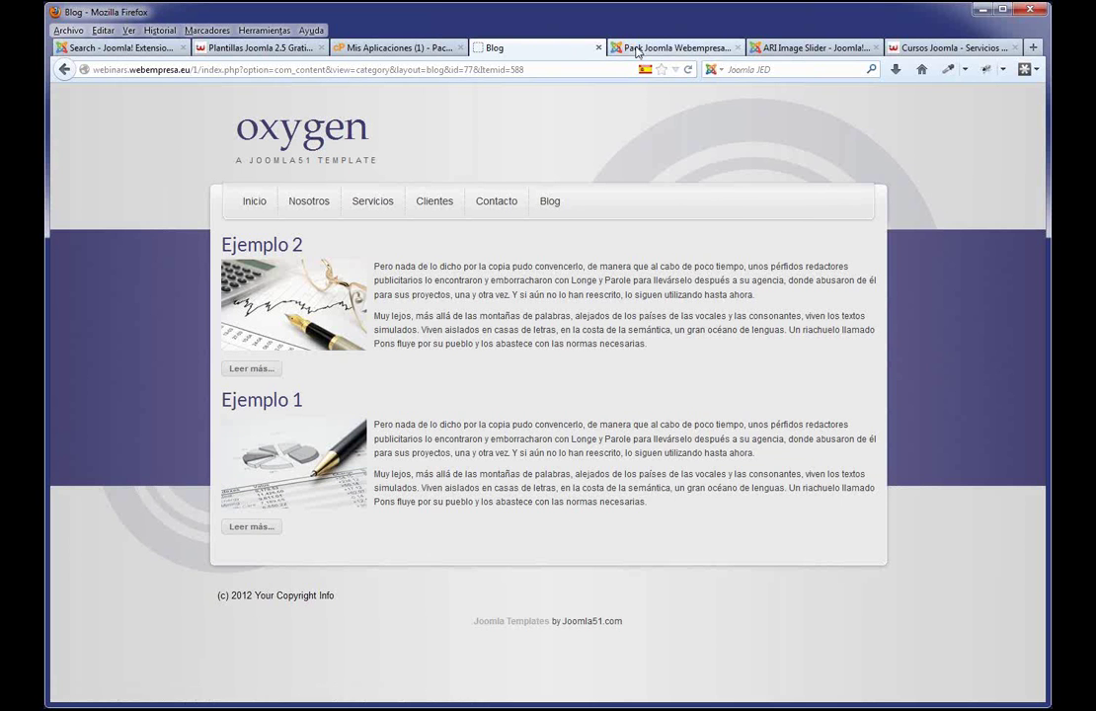
- Check the menu item types of Nosotros and Inicio in the administration's main menu, and open the article list
click(637, 48)
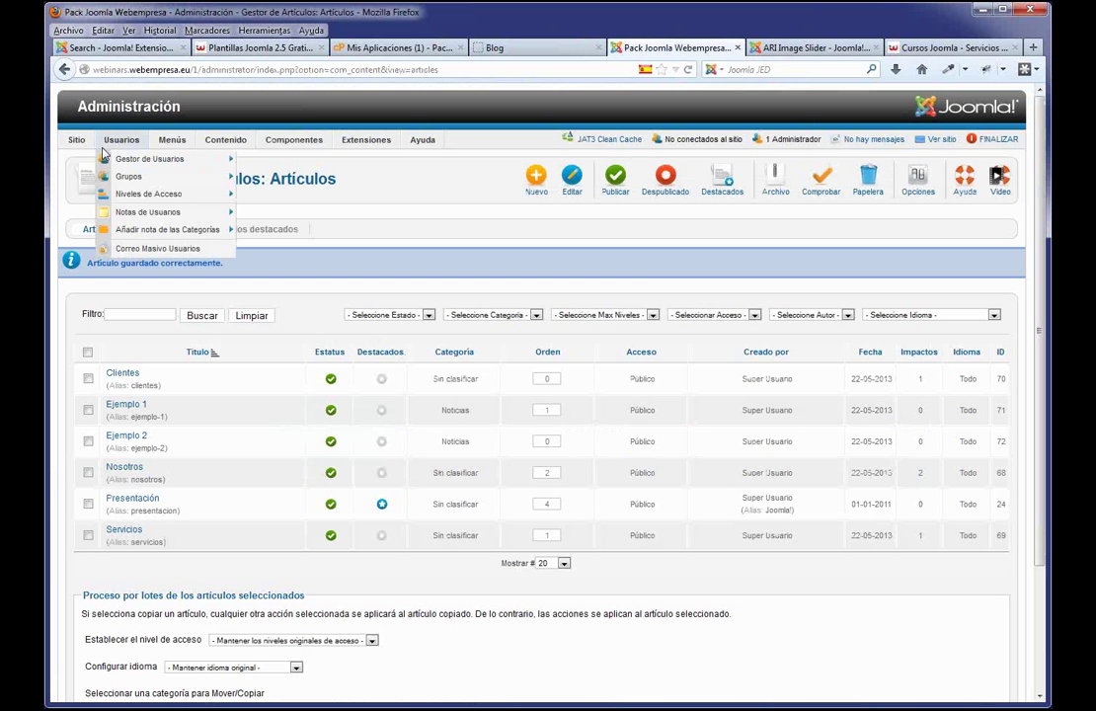
mouse_move(171, 141)
click(188, 179)
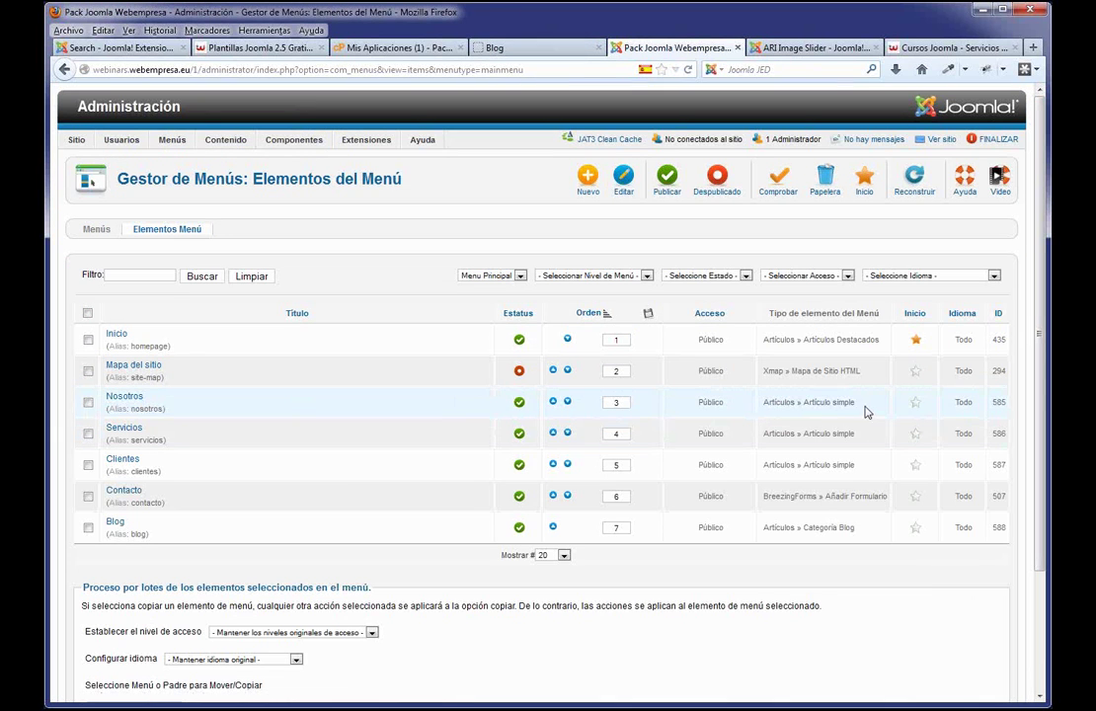
drag(857, 404, 802, 403)
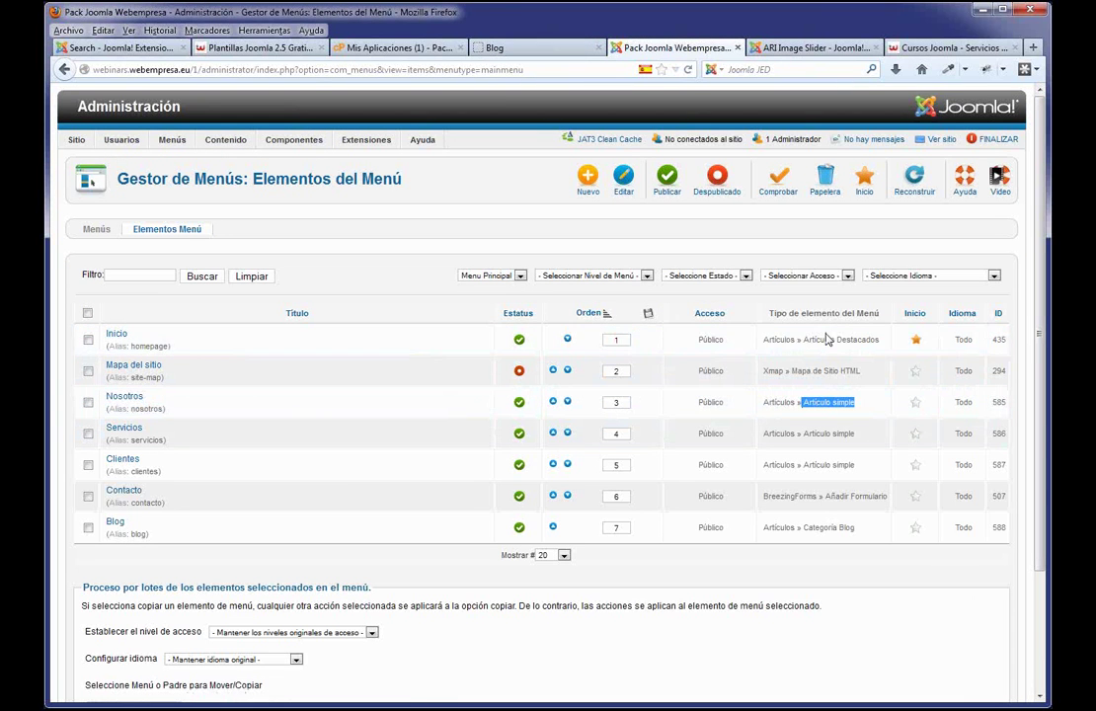
drag(880, 340, 811, 344)
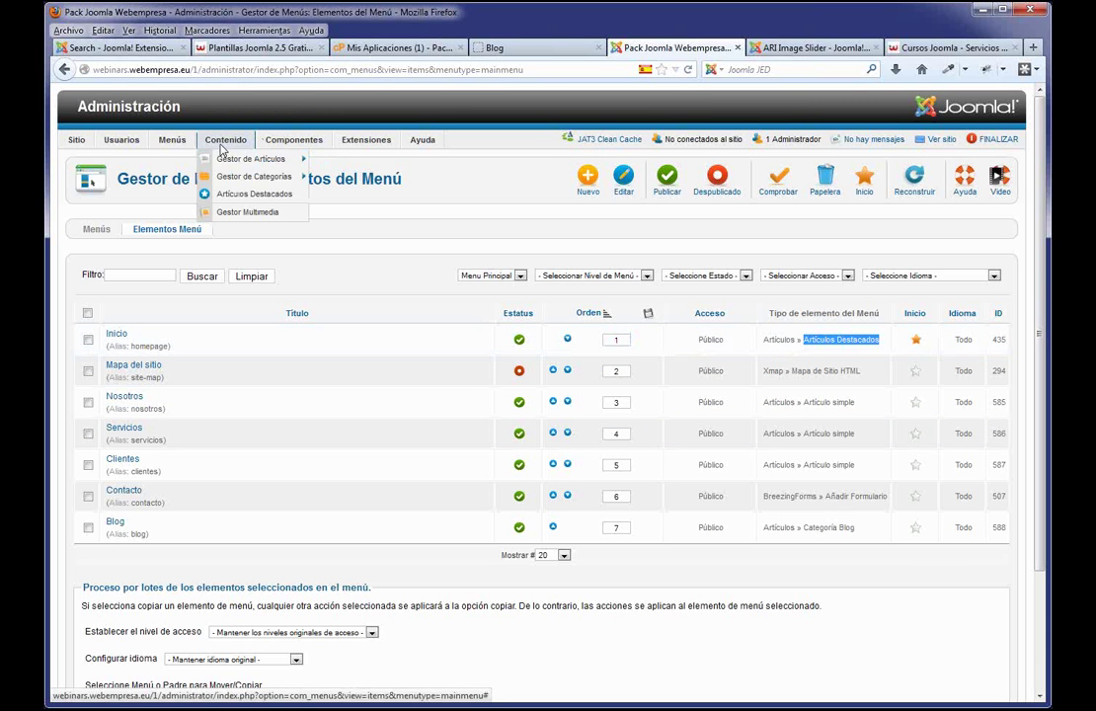
click(219, 156)
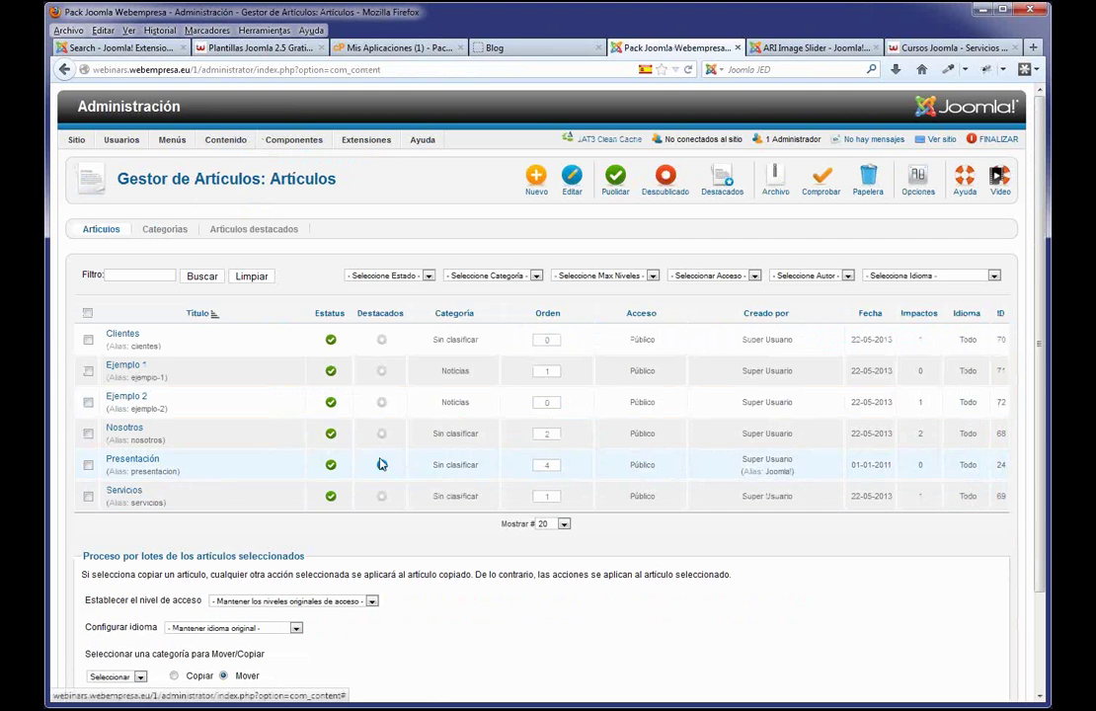
- Mark the articles Ejemplo 1 and Ejemplo 2 as featured and check the Inicio page on the public site
click(381, 401)
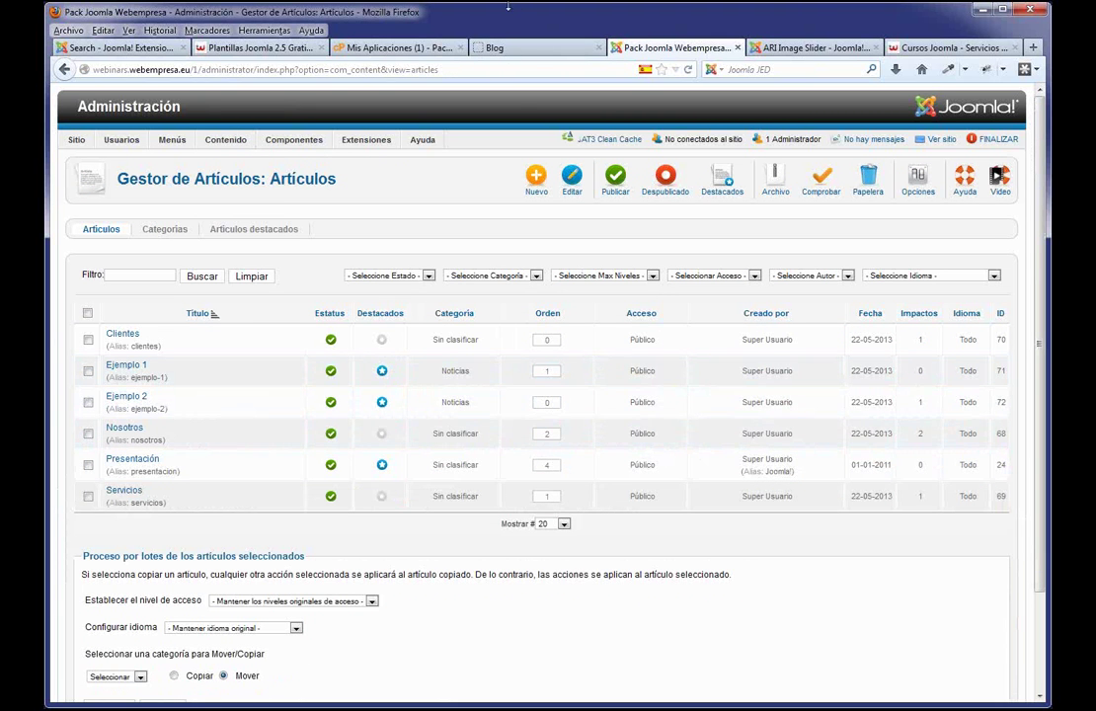
click(506, 49)
click(259, 203)
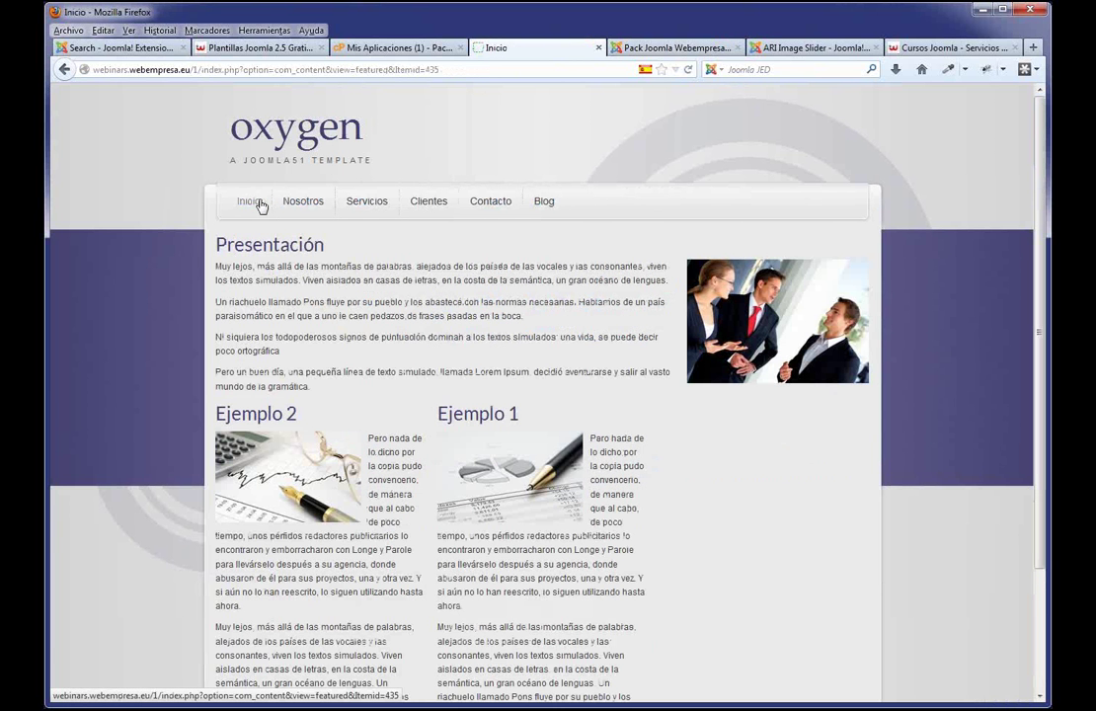
scroll(380, 293, down, 3)
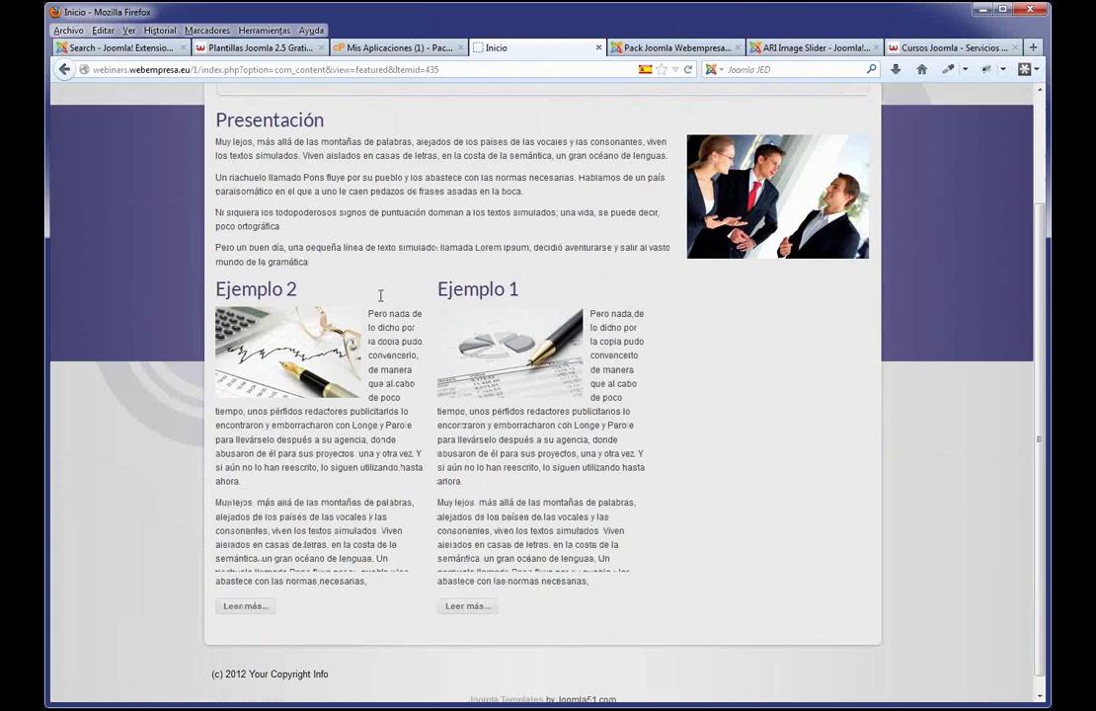
scroll(756, 133, up, 3)
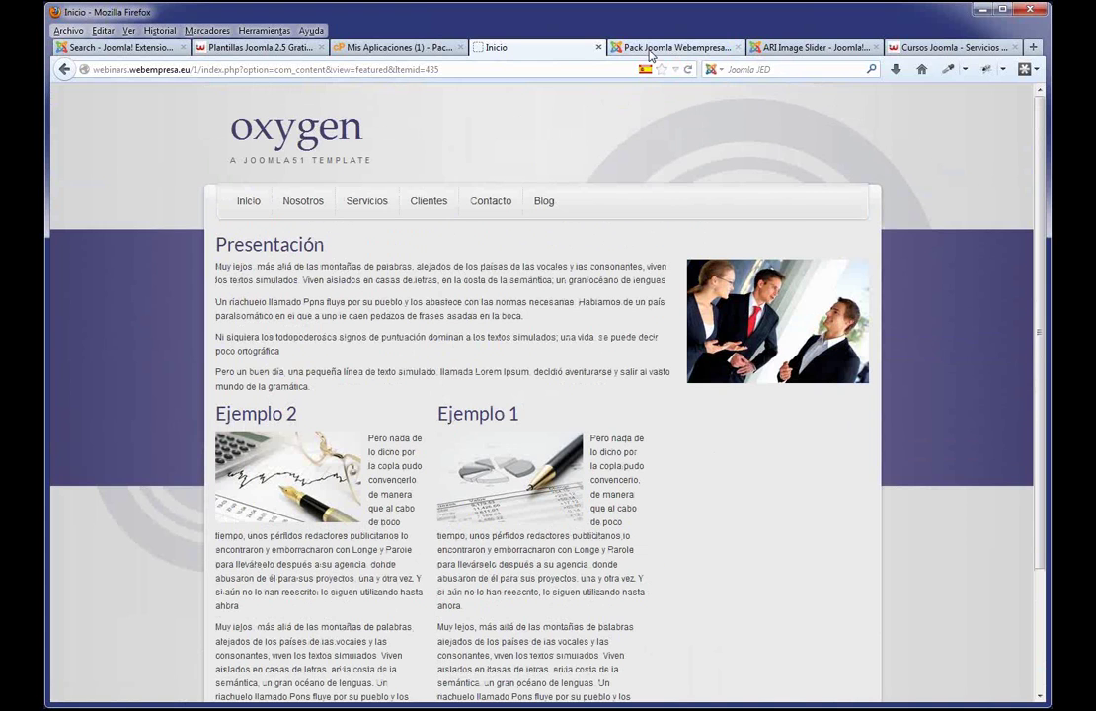
- Remove the featured status from Ejemplo 1 and Ejemplo 2, and reload the public Inicio page
click(651, 50)
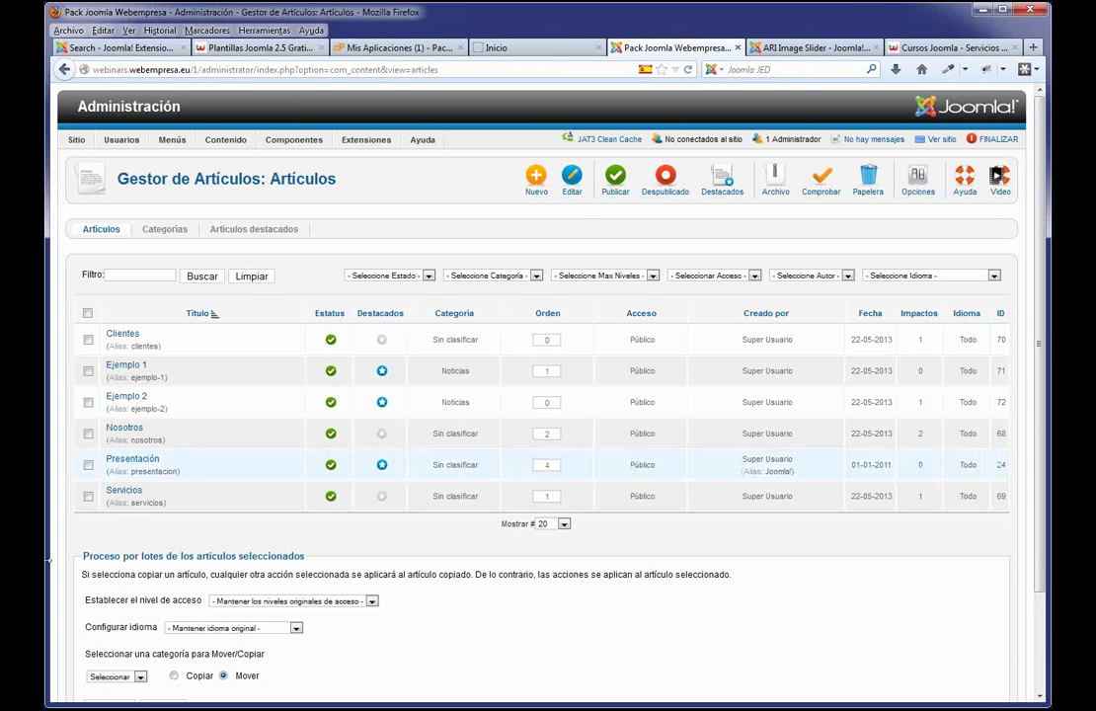
click(382, 370)
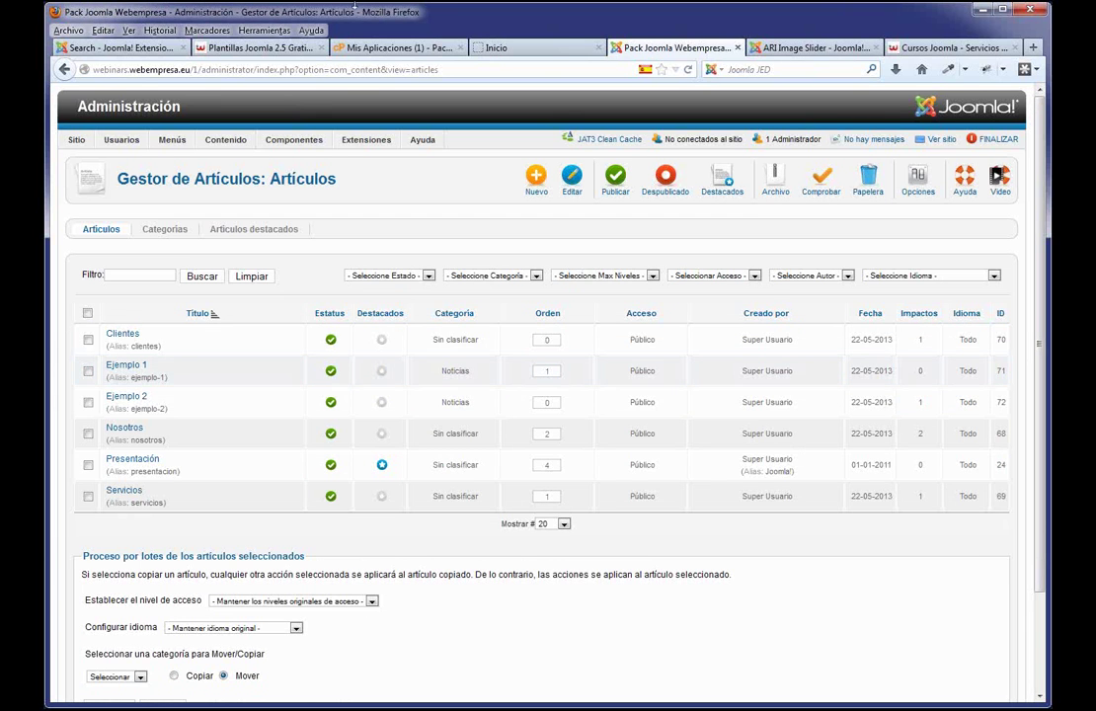
click(481, 46)
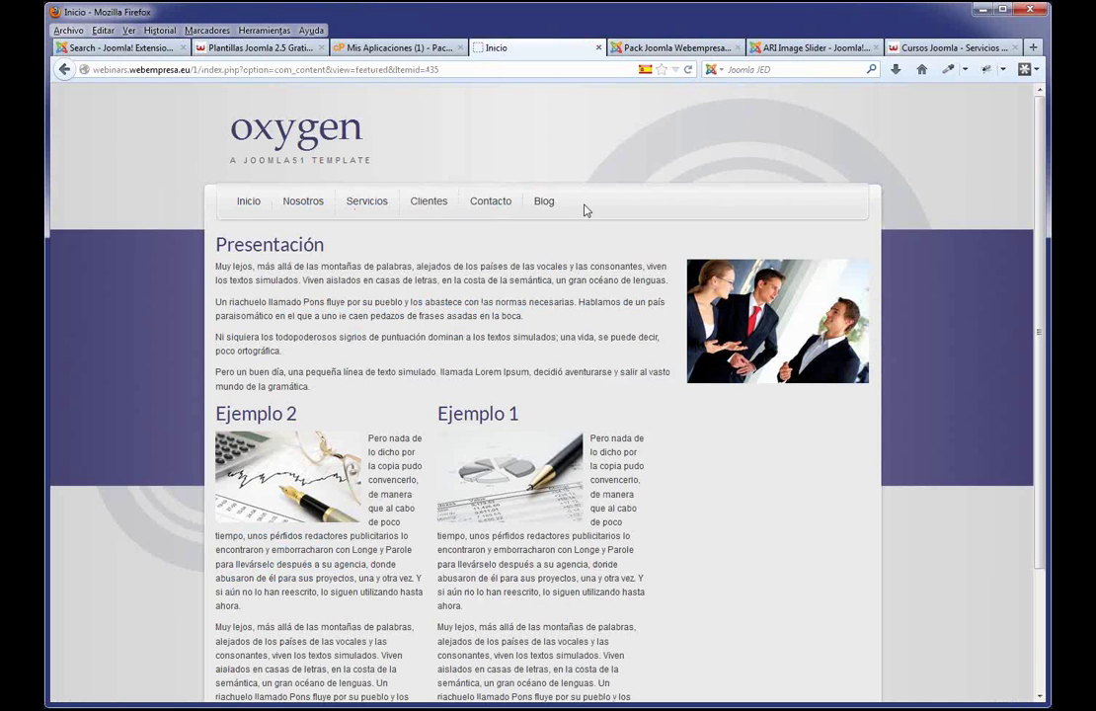
click(244, 205)
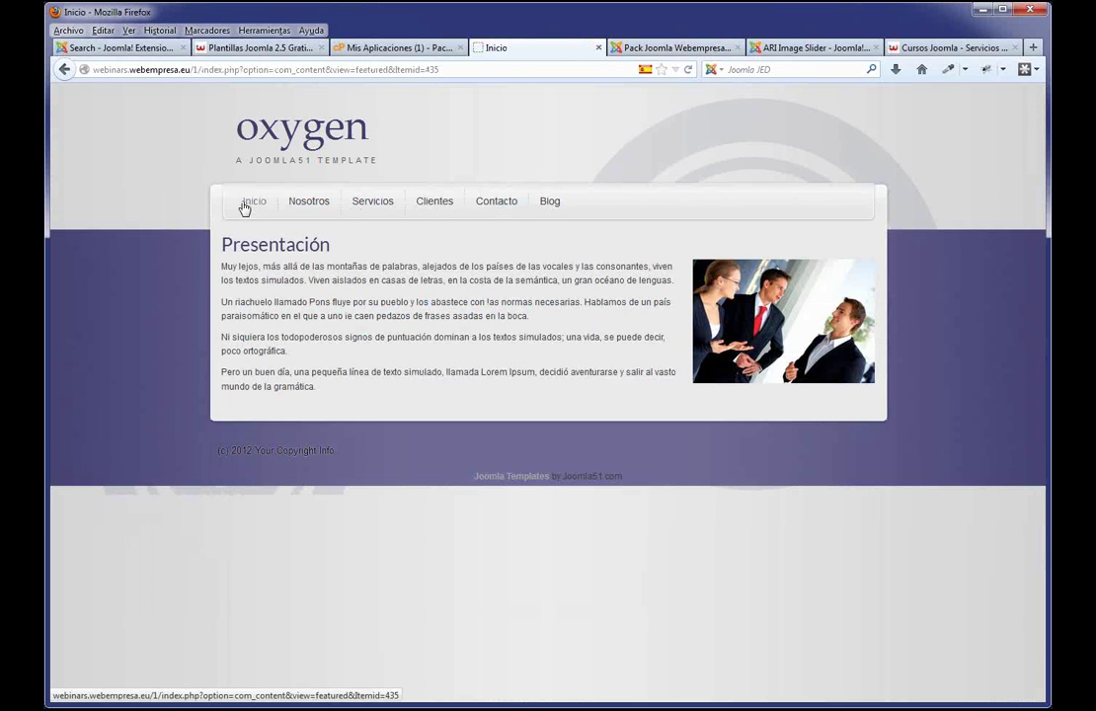
- Check the ARI Image Slider description in the Joomla! Extensions Directory, and open the administration's extension installer
click(791, 49)
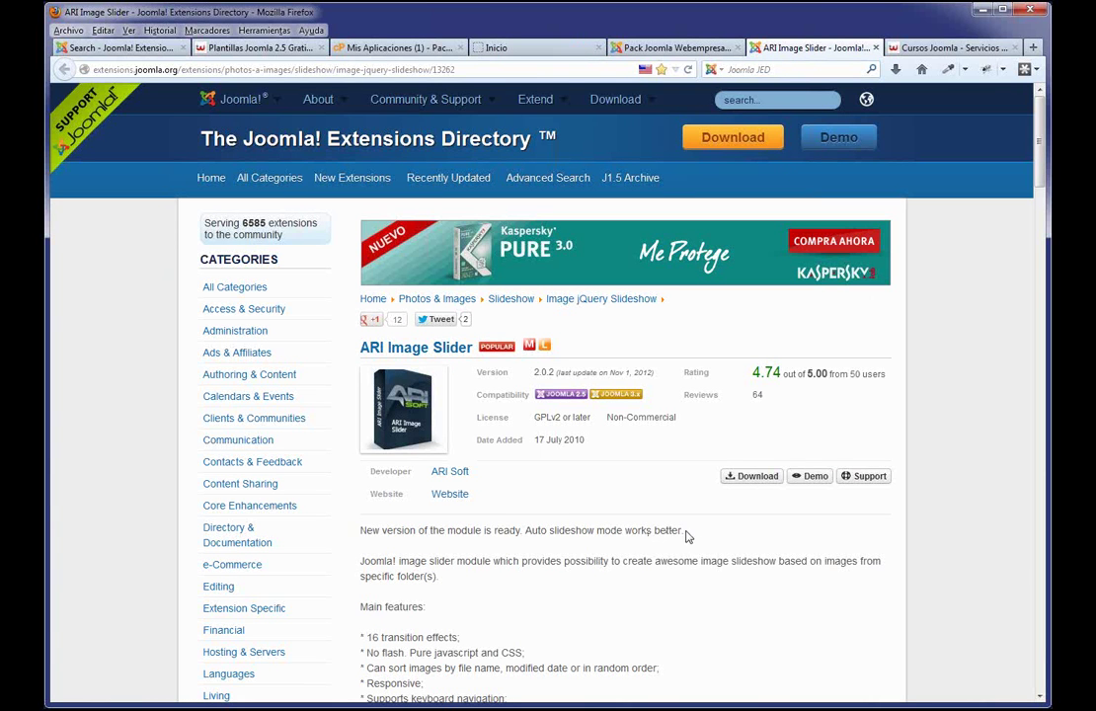
drag(439, 576, 365, 562)
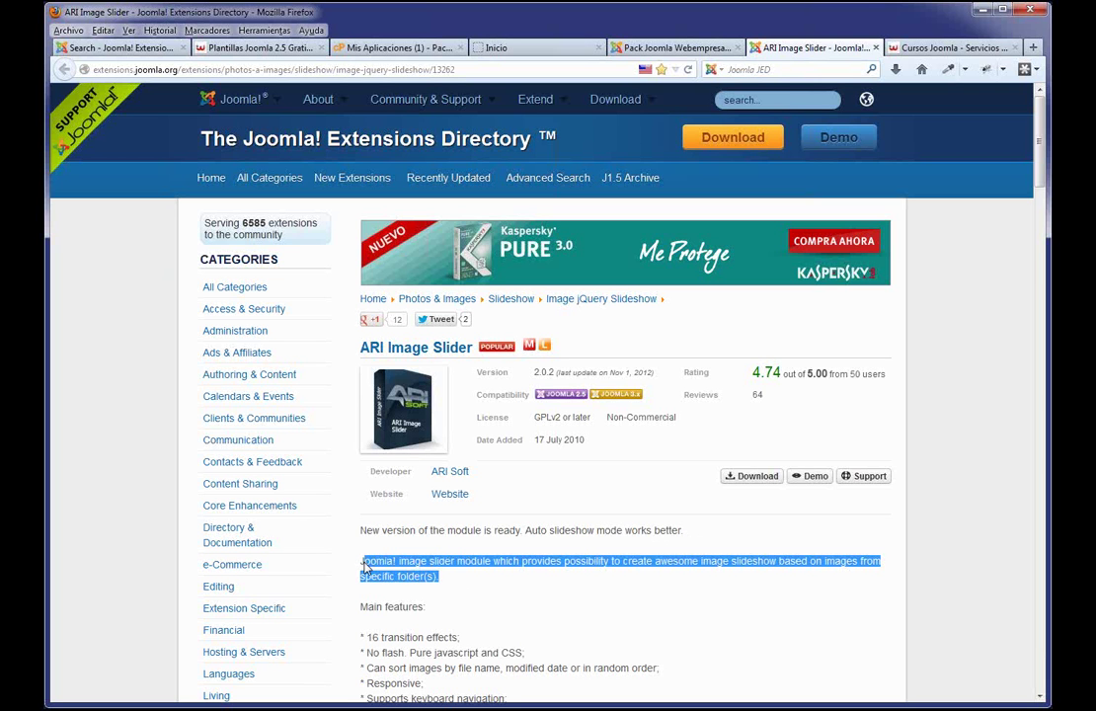
click(659, 49)
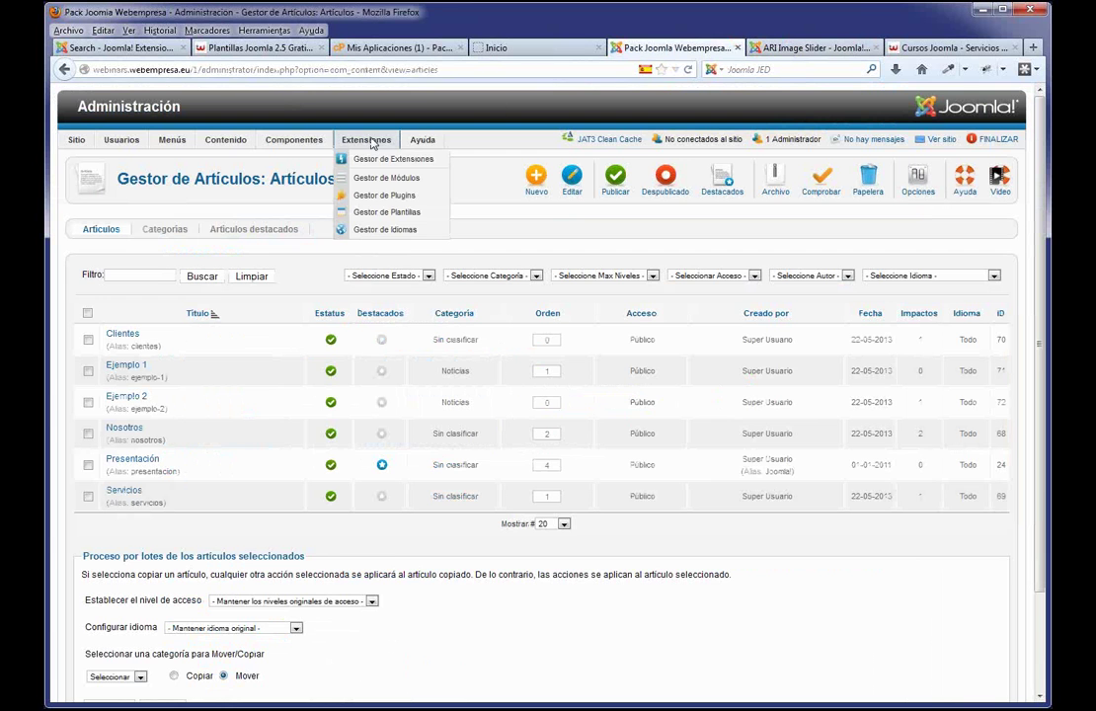
click(377, 163)
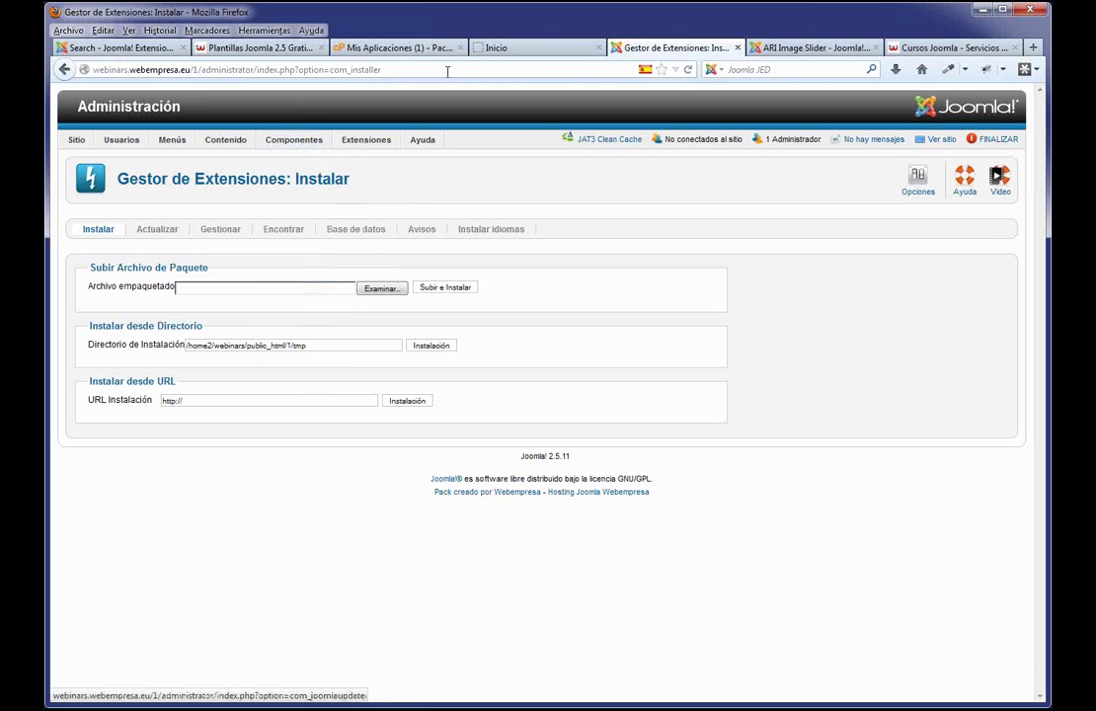
- Upload and install mod_ariimageslider.zip from the extensions folder inside Webinars, and open the module list
click(400, 289)
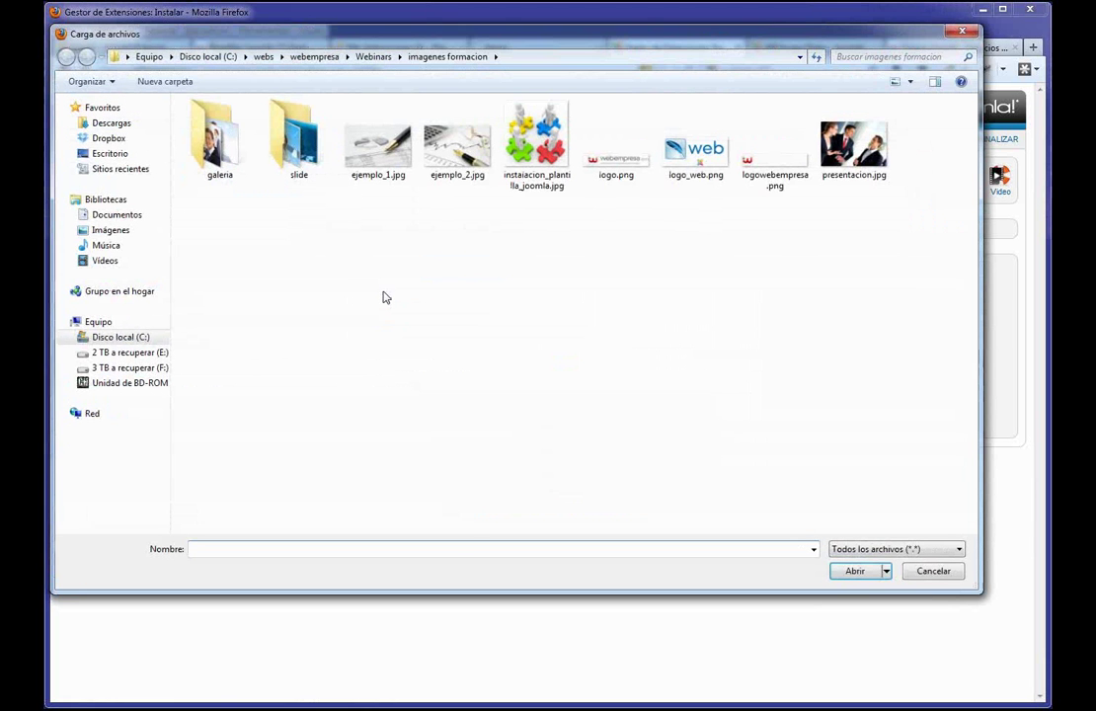
click(376, 56)
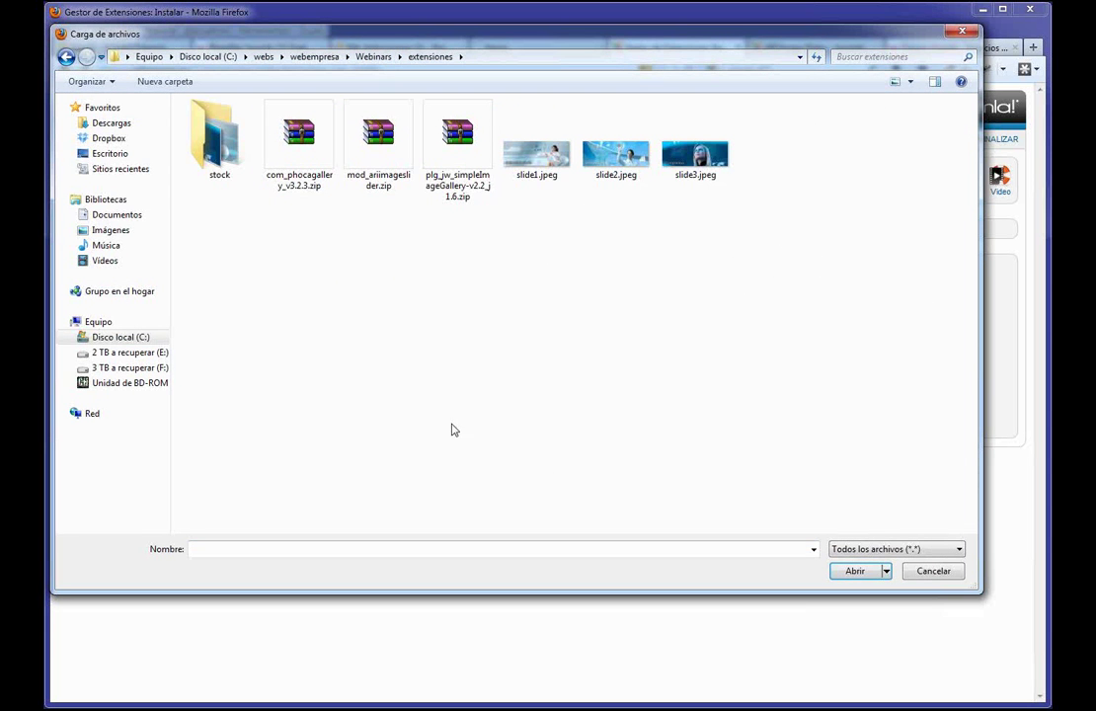
click(355, 128)
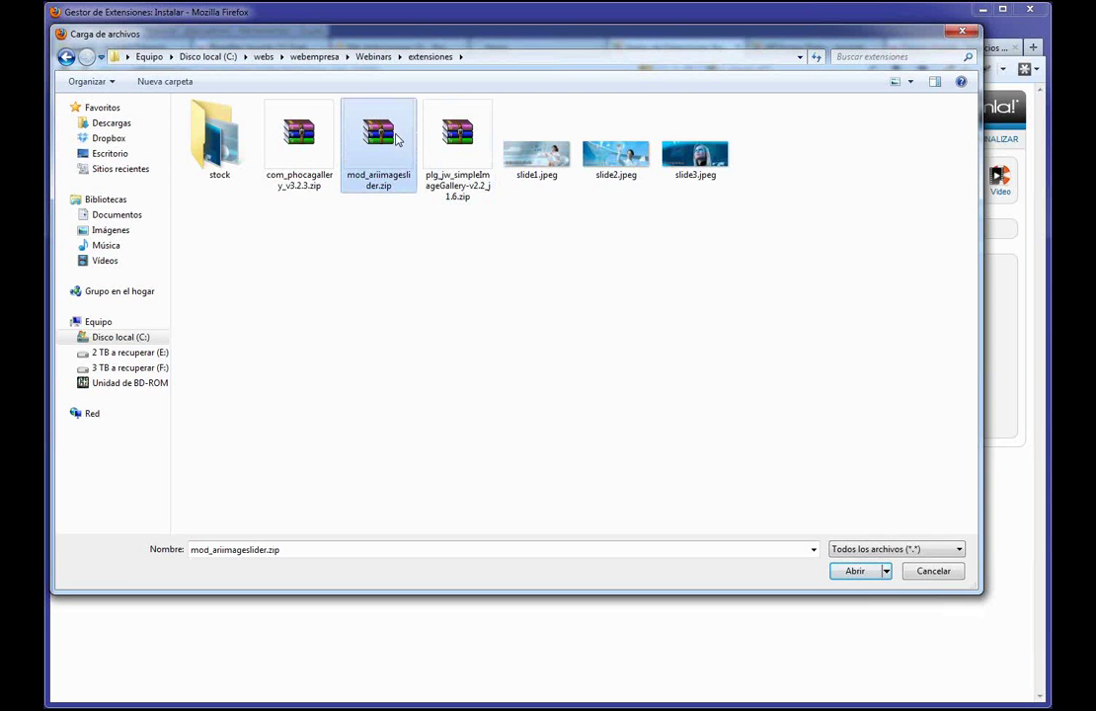
click(856, 573)
click(458, 294)
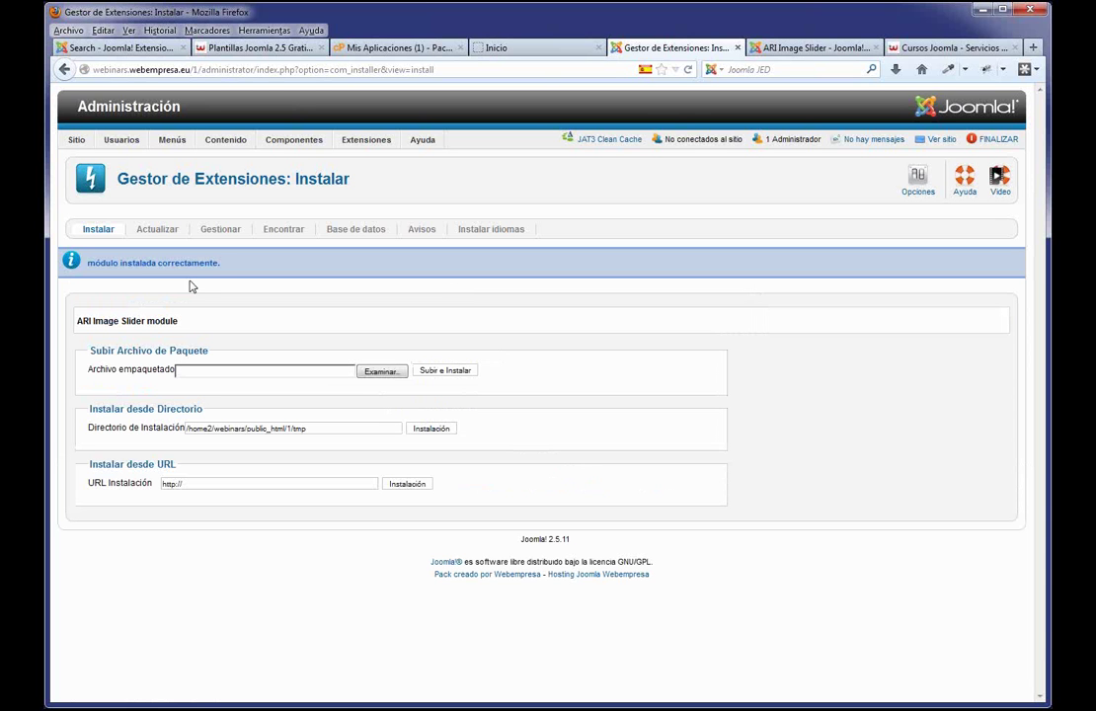
drag(237, 264, 85, 263)
mouse_move(367, 145)
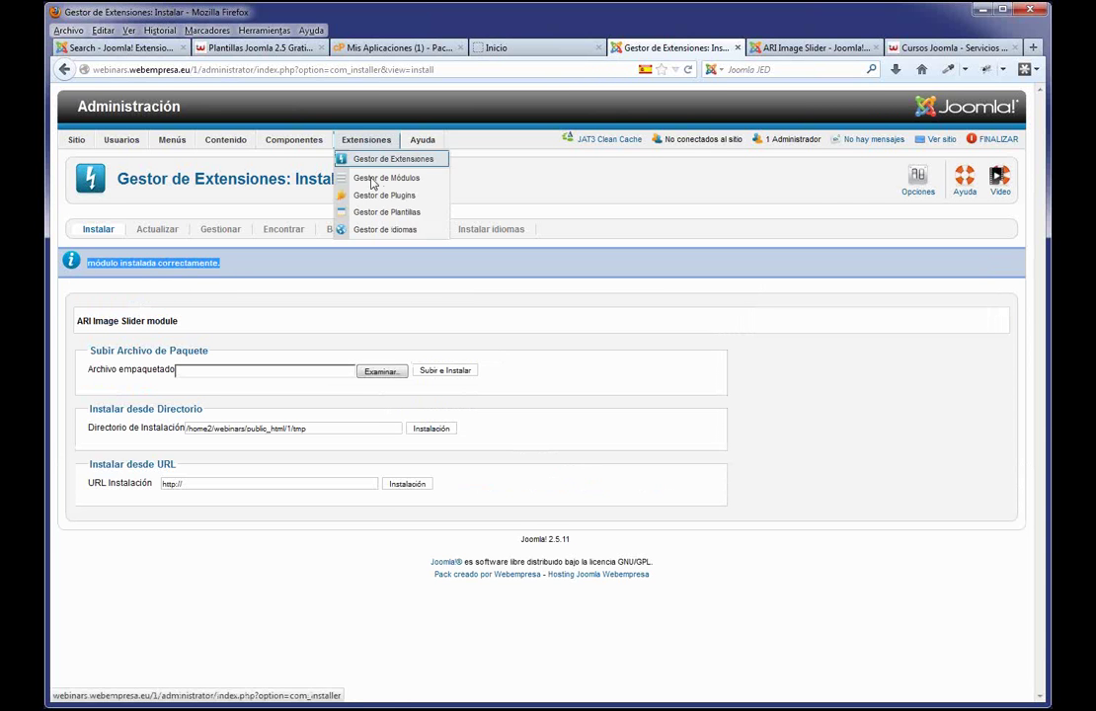
click(375, 179)
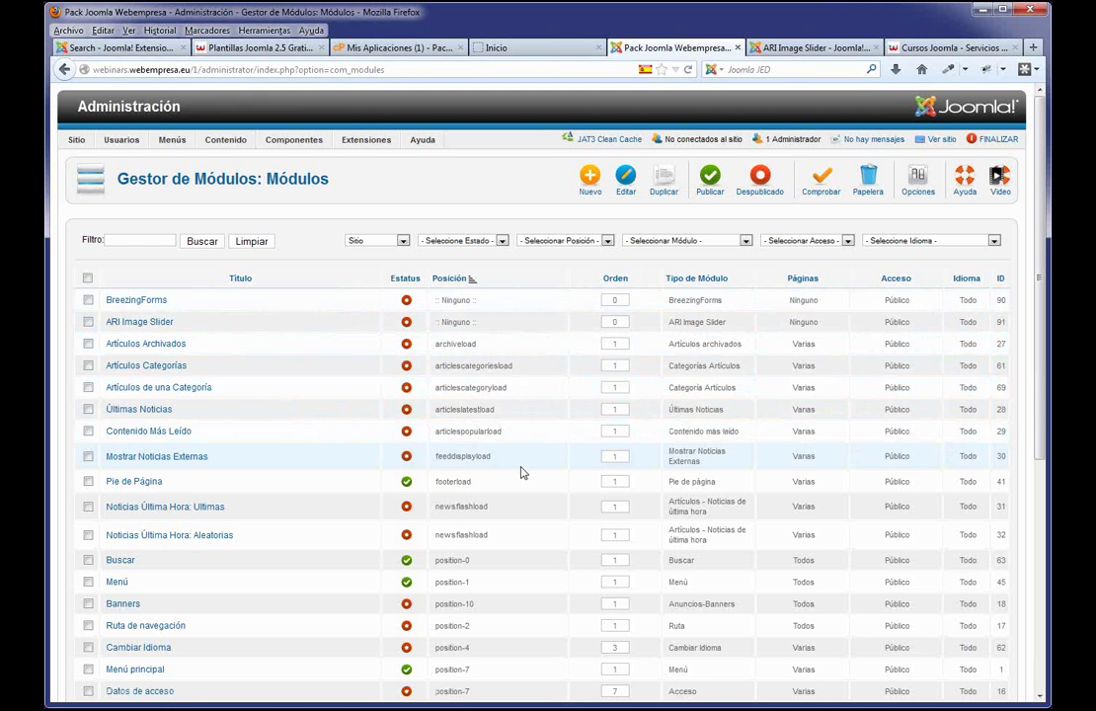
- Open the preview of the J51_Oxygen template's module positions from the list of installed templates
mouse_move(360, 145)
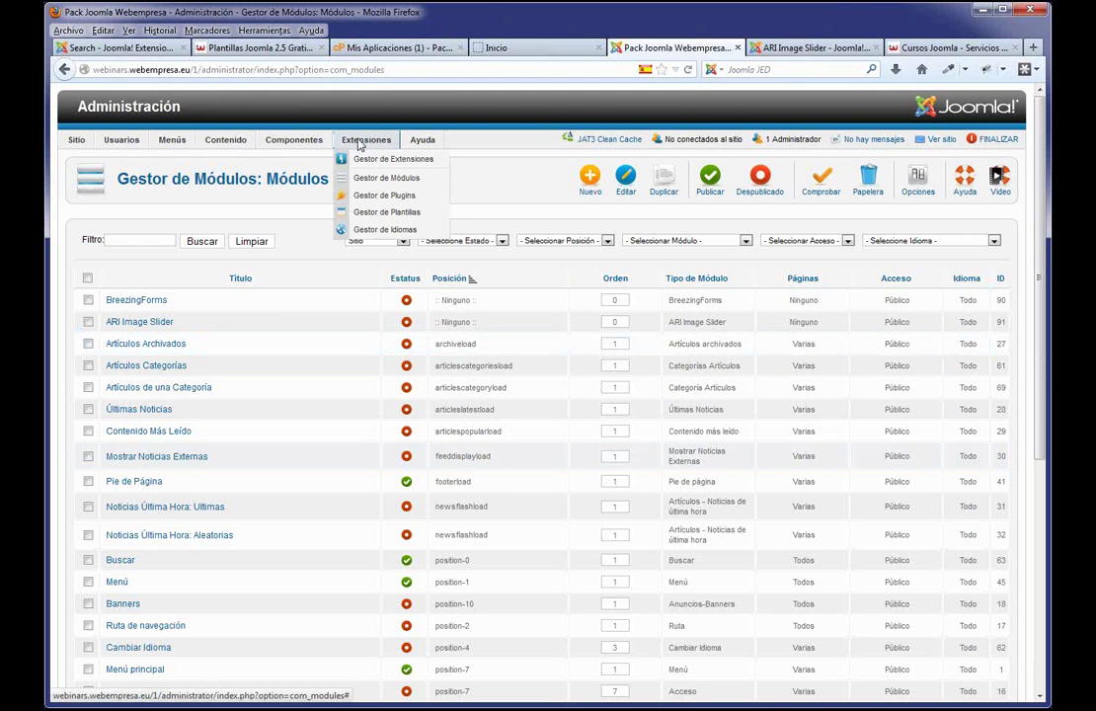
click(372, 216)
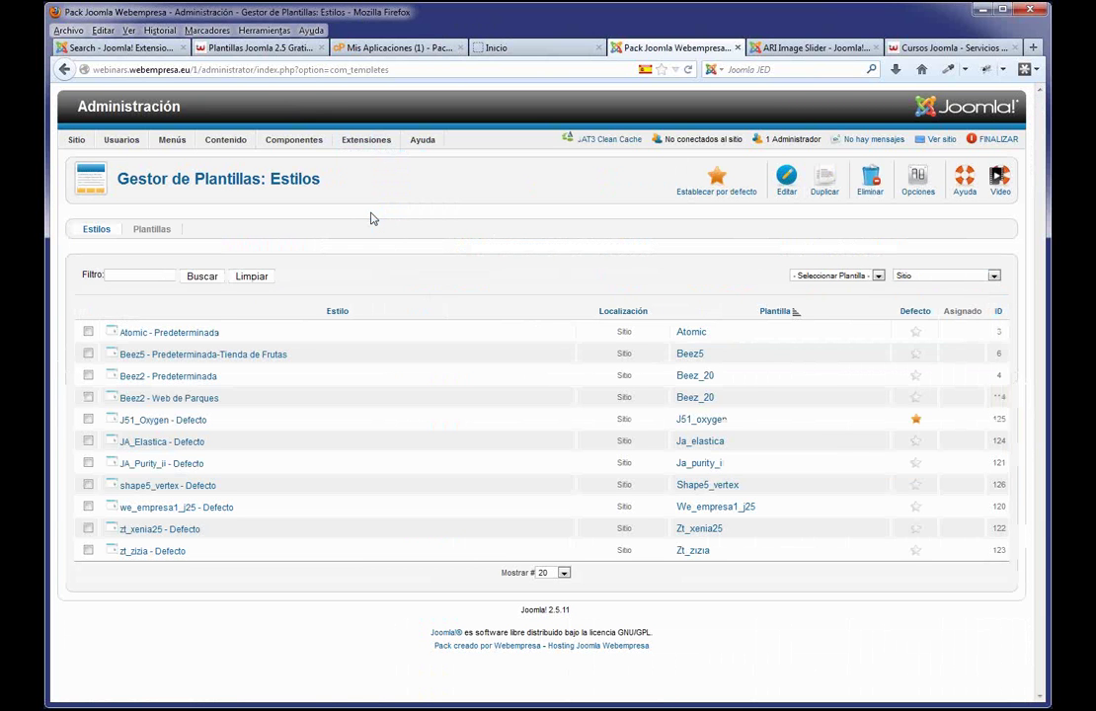
click(156, 233)
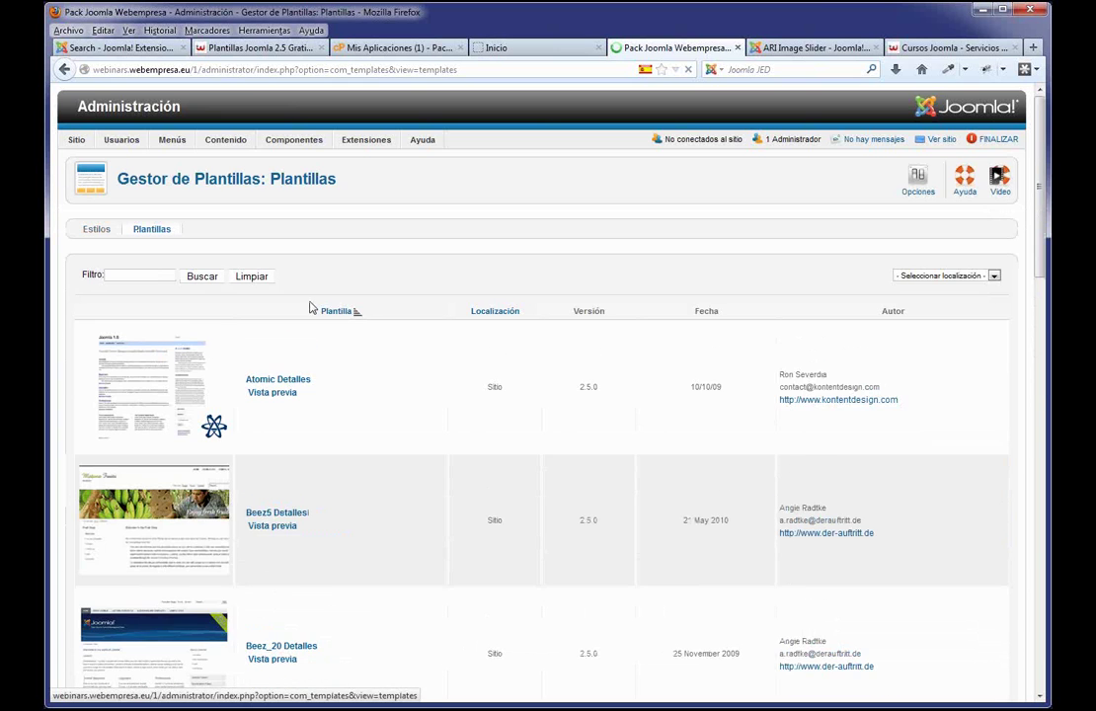
scroll(398, 371, down, 3)
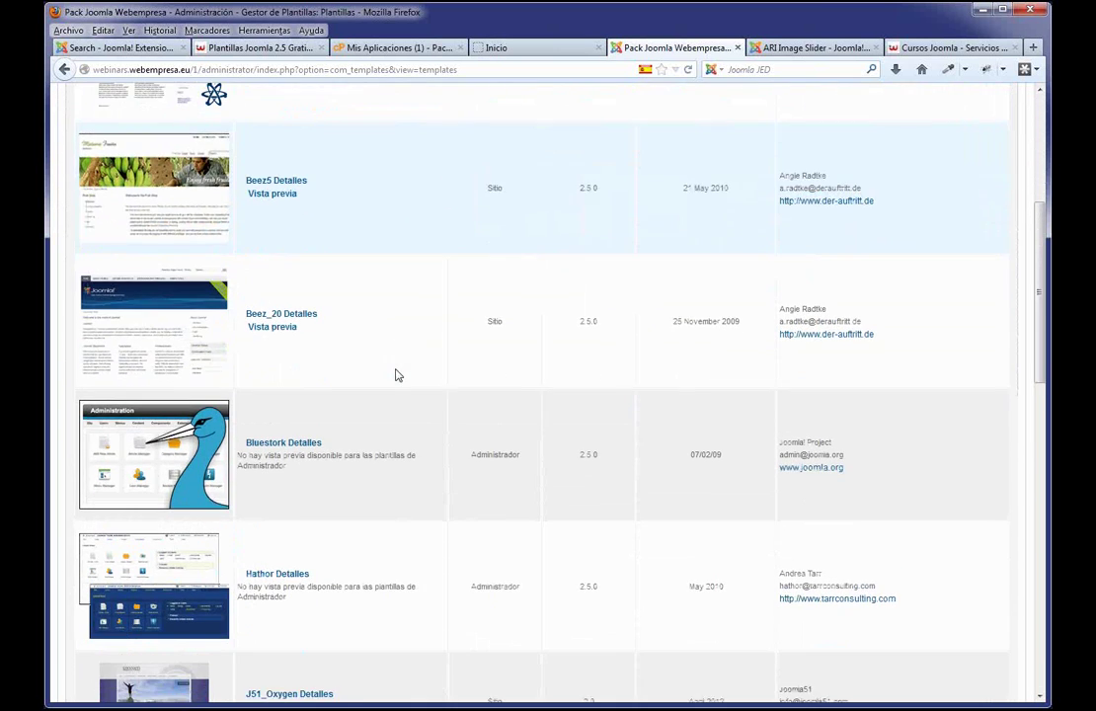
scroll(397, 376, down, 3)
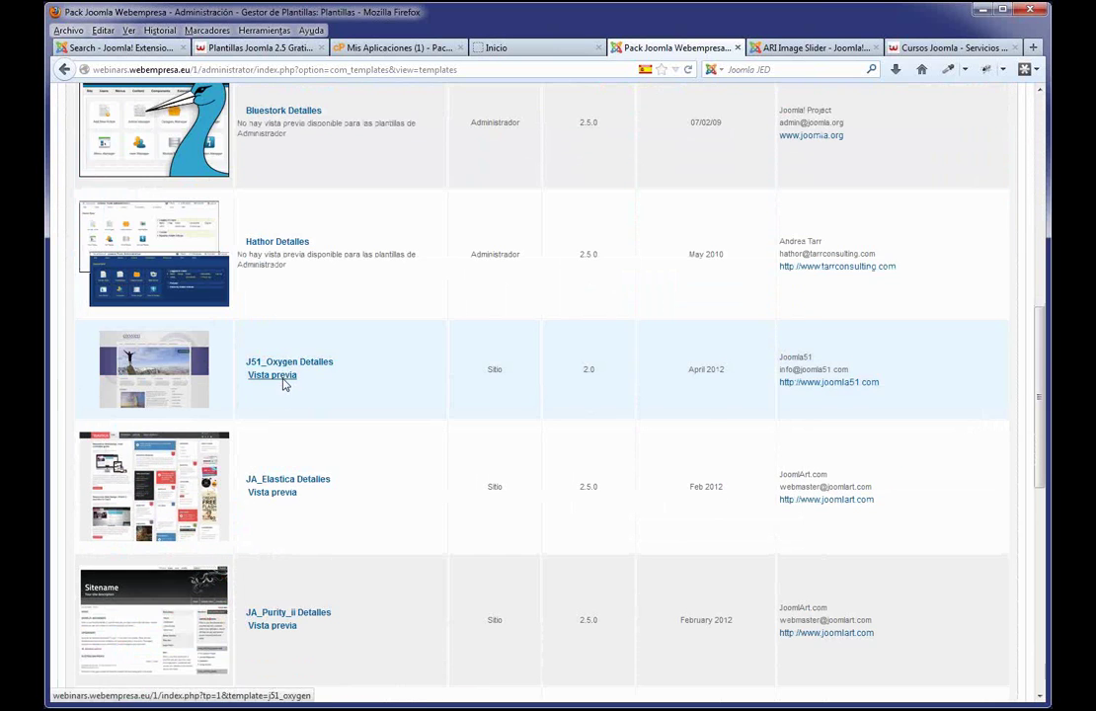
click(272, 375)
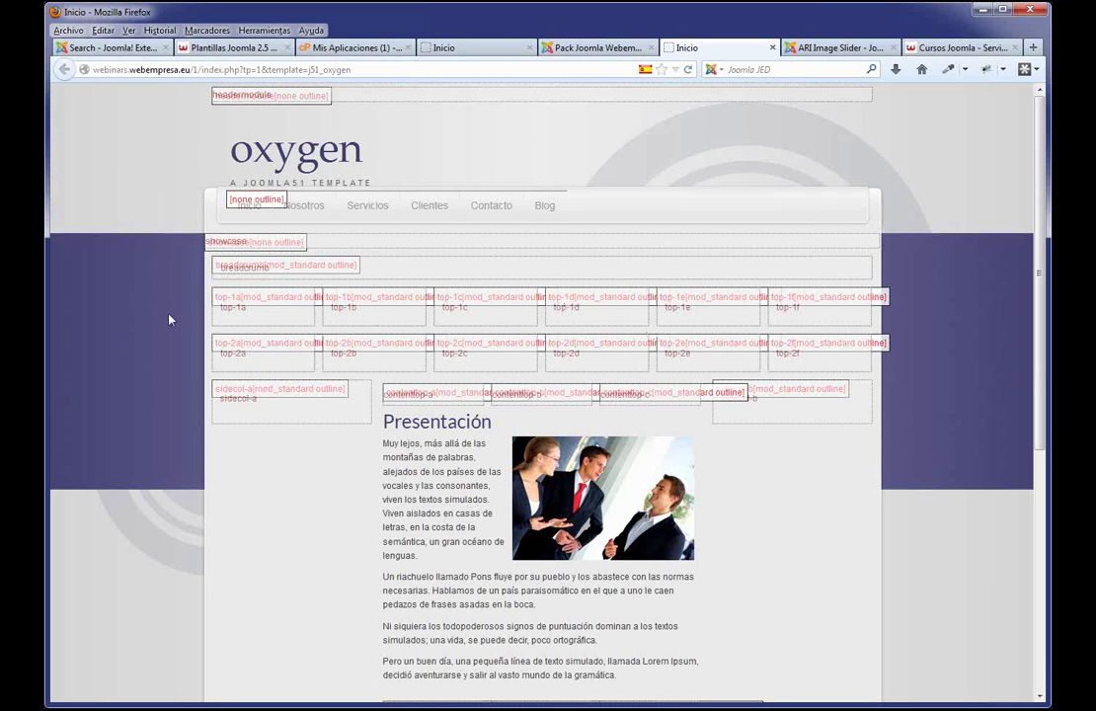
- Examine the module positions on the template preview, from showcase below the site menu down to the footer
double_click(237, 244)
scroll(762, 464, down, 1)
scroll(763, 467, down, 5)
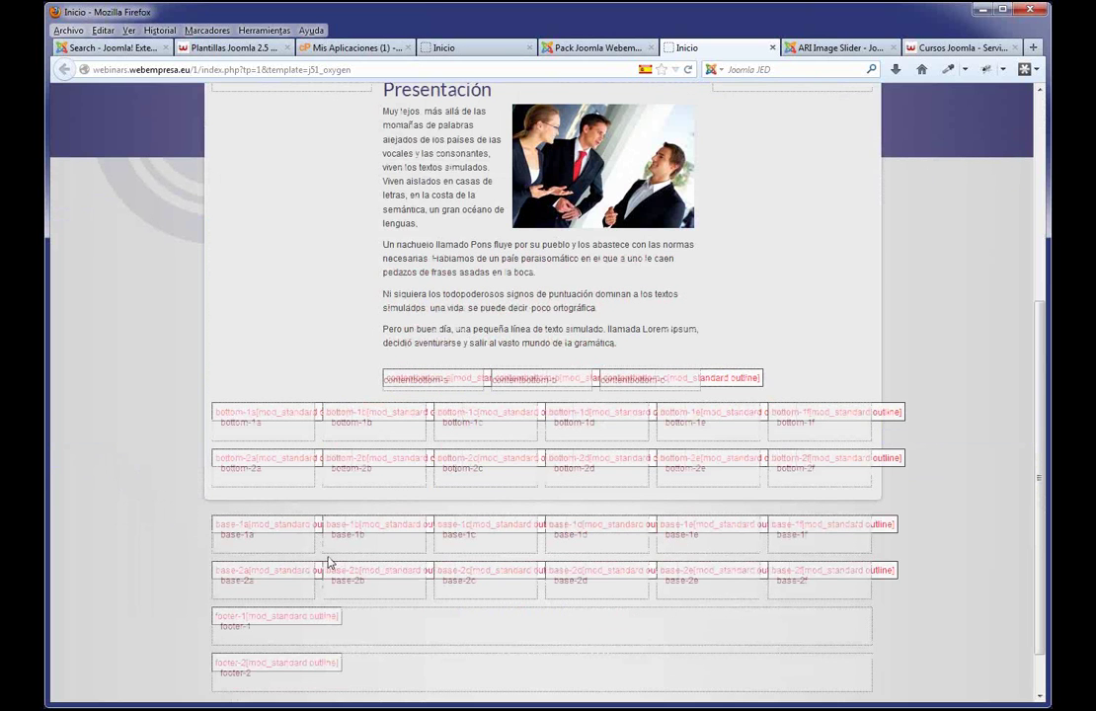
scroll(621, 434, up, 5)
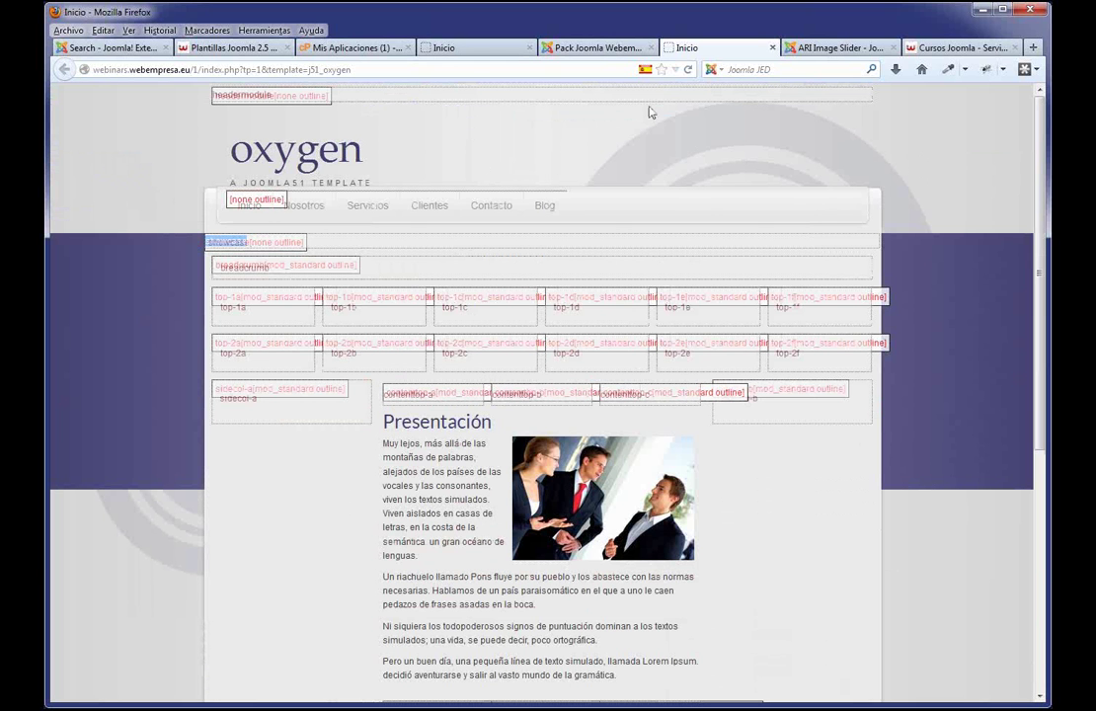
- Open the ARI Image Slider module for editing from the administration's module list and hide its title
click(592, 48)
scroll(613, 110, up, 7)
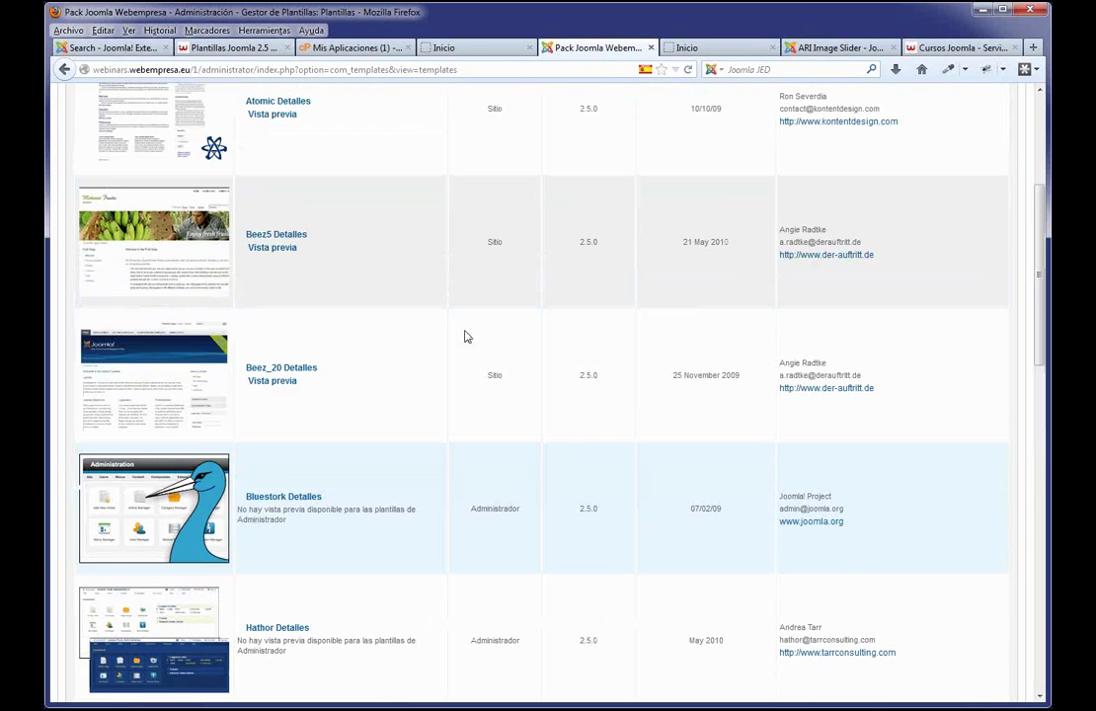
mouse_move(366, 139)
click(371, 187)
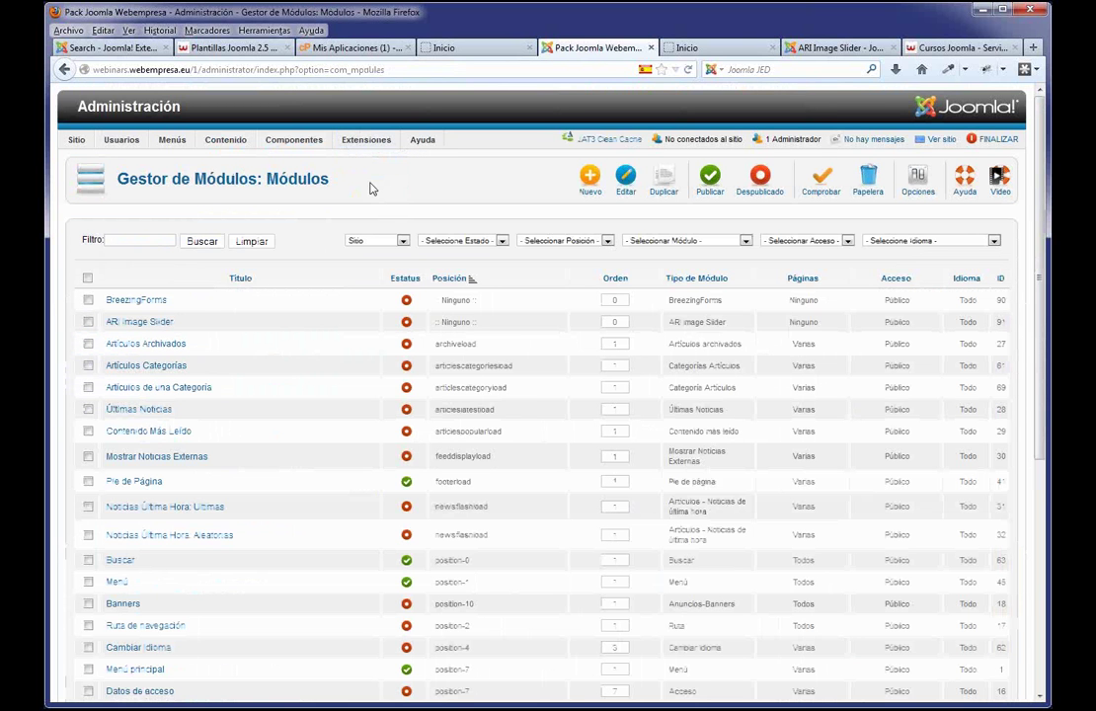
click(161, 324)
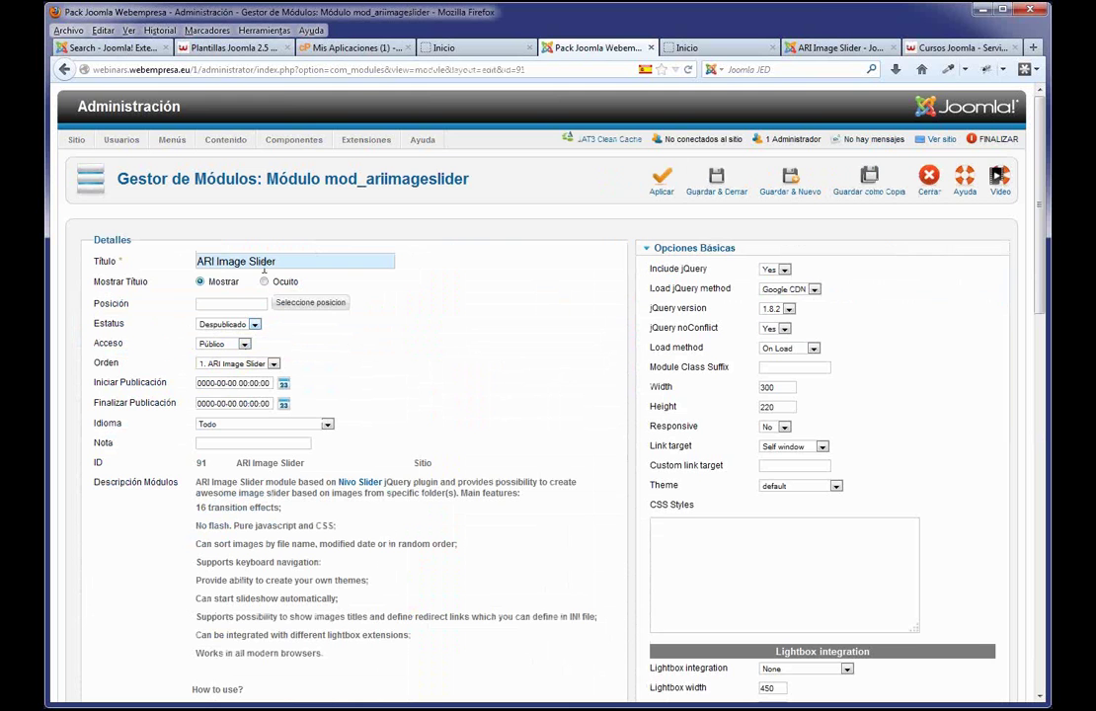
click(263, 281)
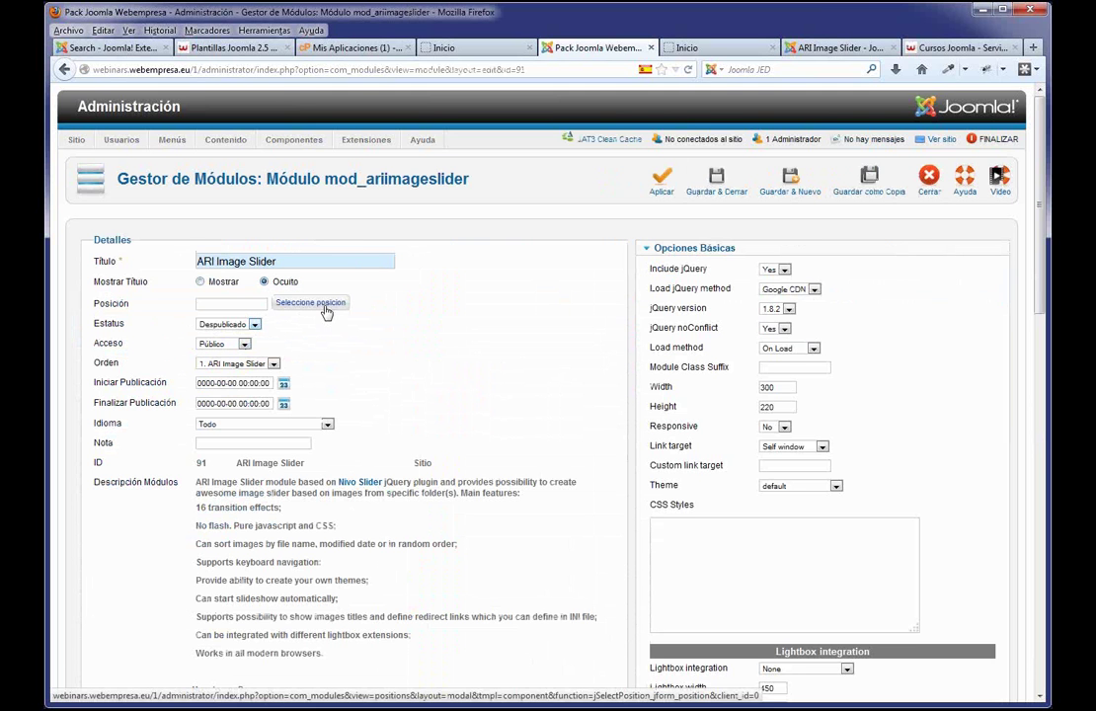
- Filter the module positions to the J51_Oxygen template, list 100 per page, and assign the slider module to the showcase position
click(324, 308)
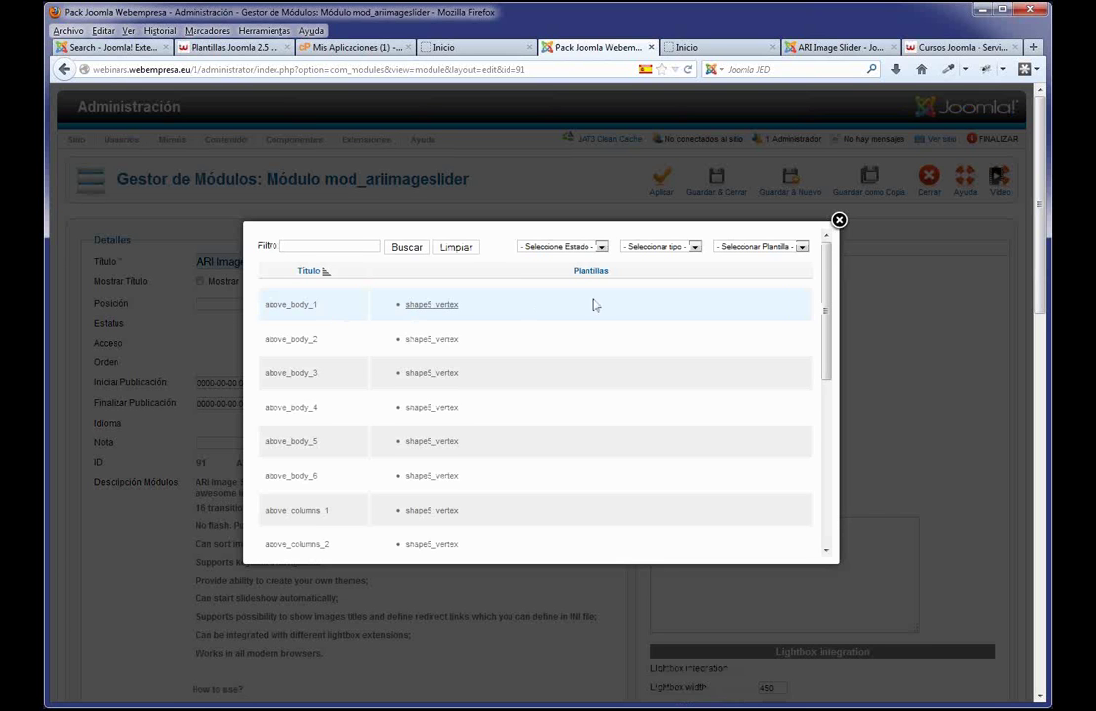
click(802, 247)
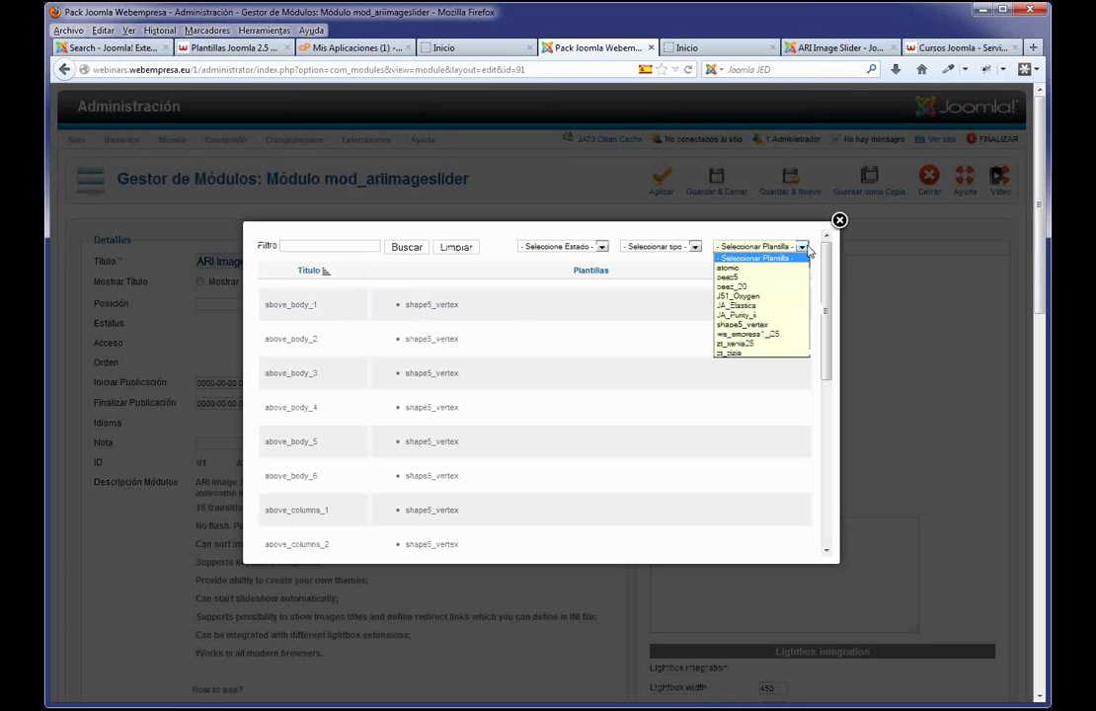
click(753, 297)
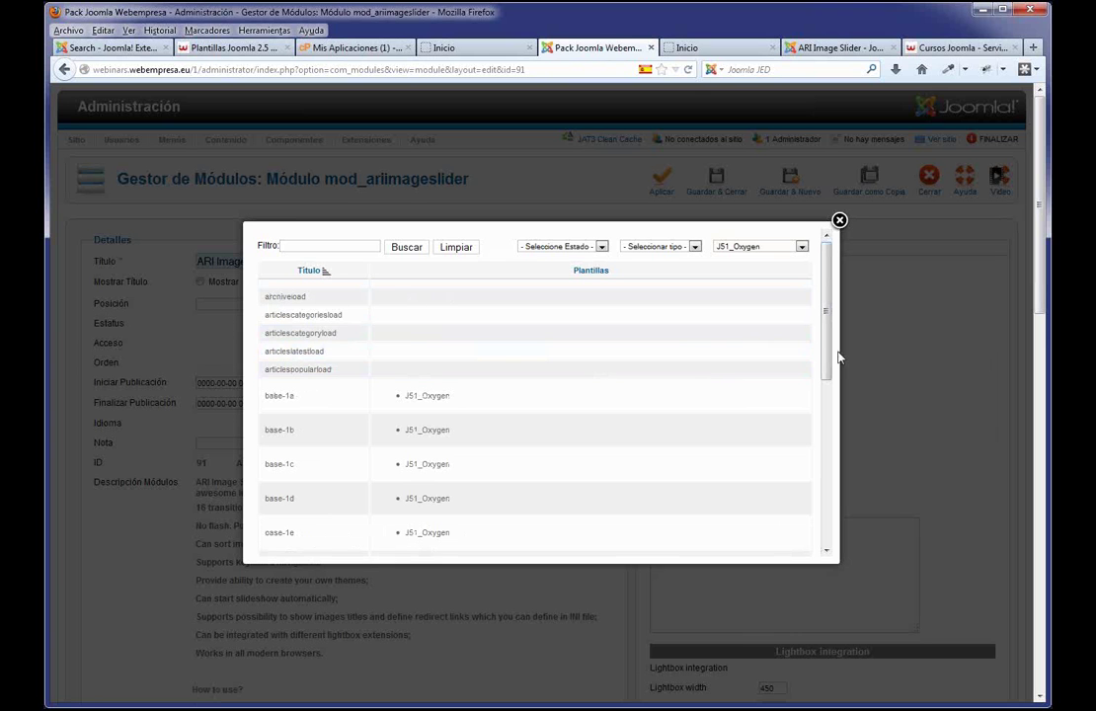
drag(829, 372, 830, 519)
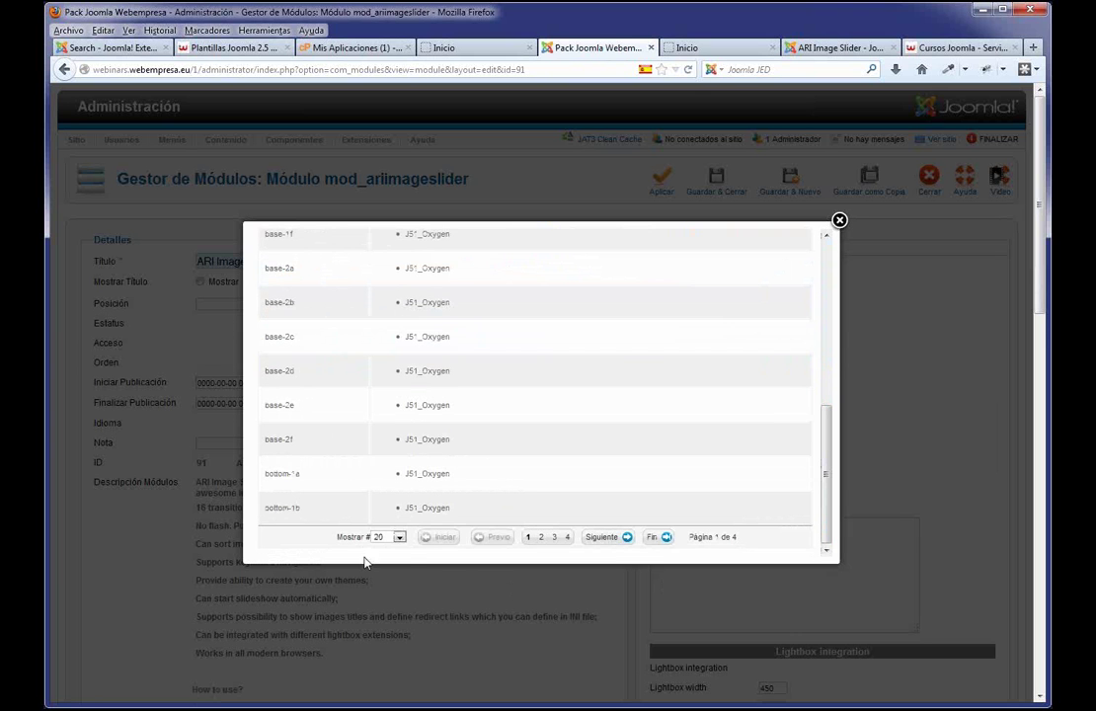
click(399, 538)
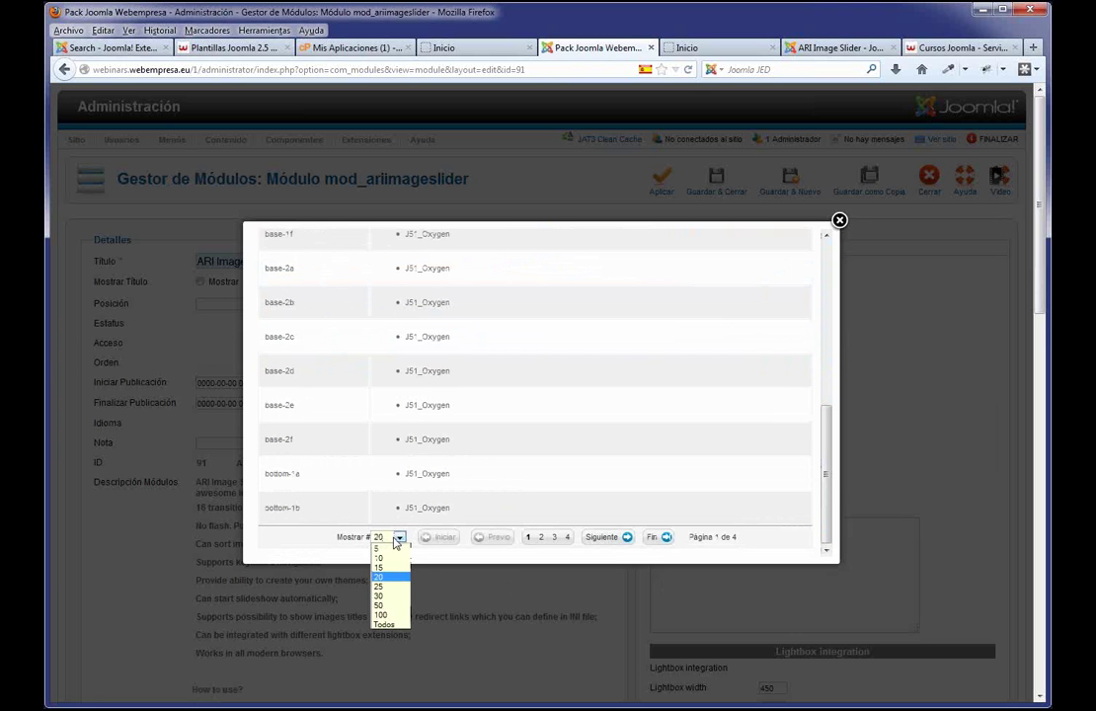
click(376, 616)
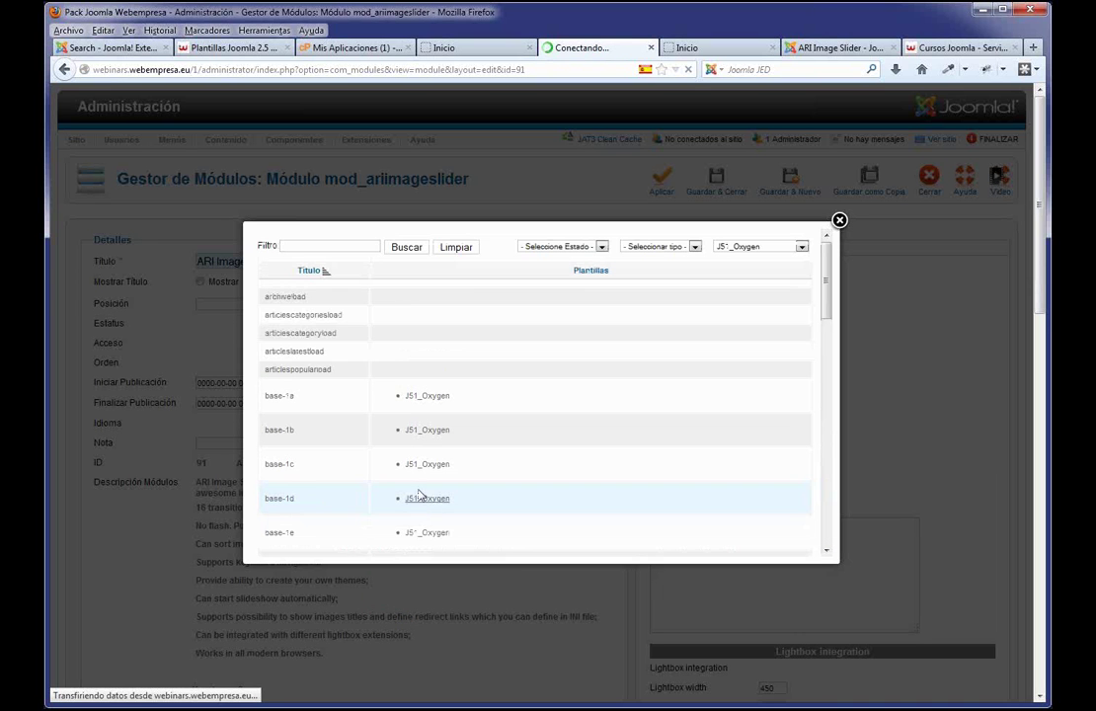
drag(826, 273, 830, 470)
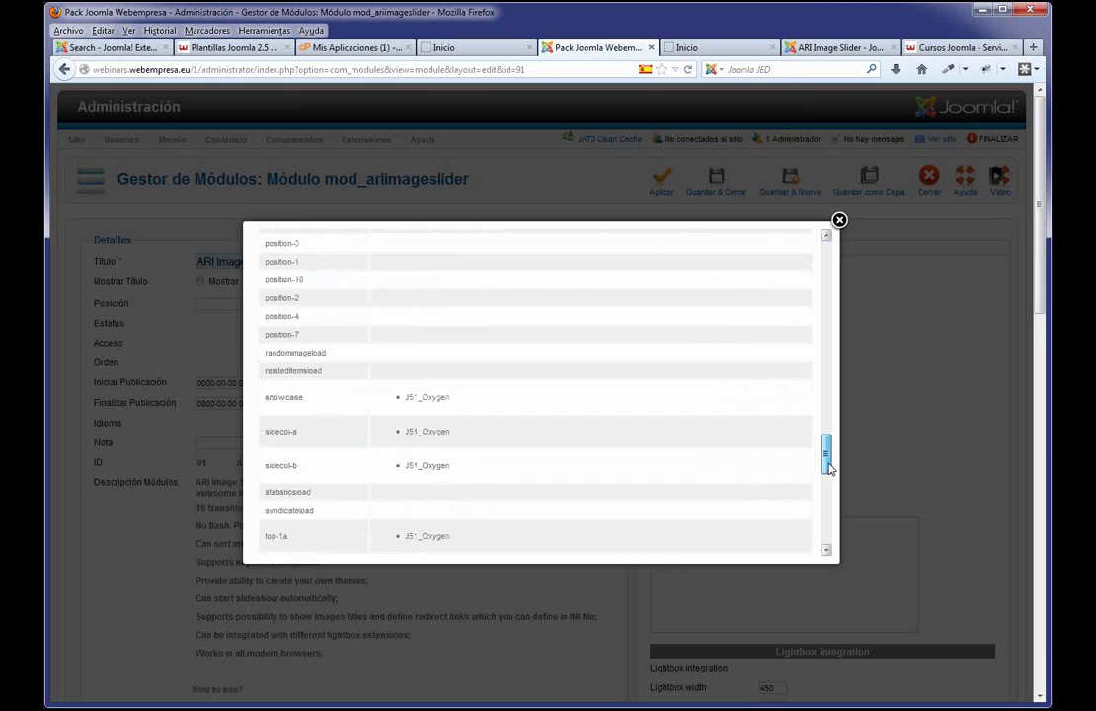
click(283, 397)
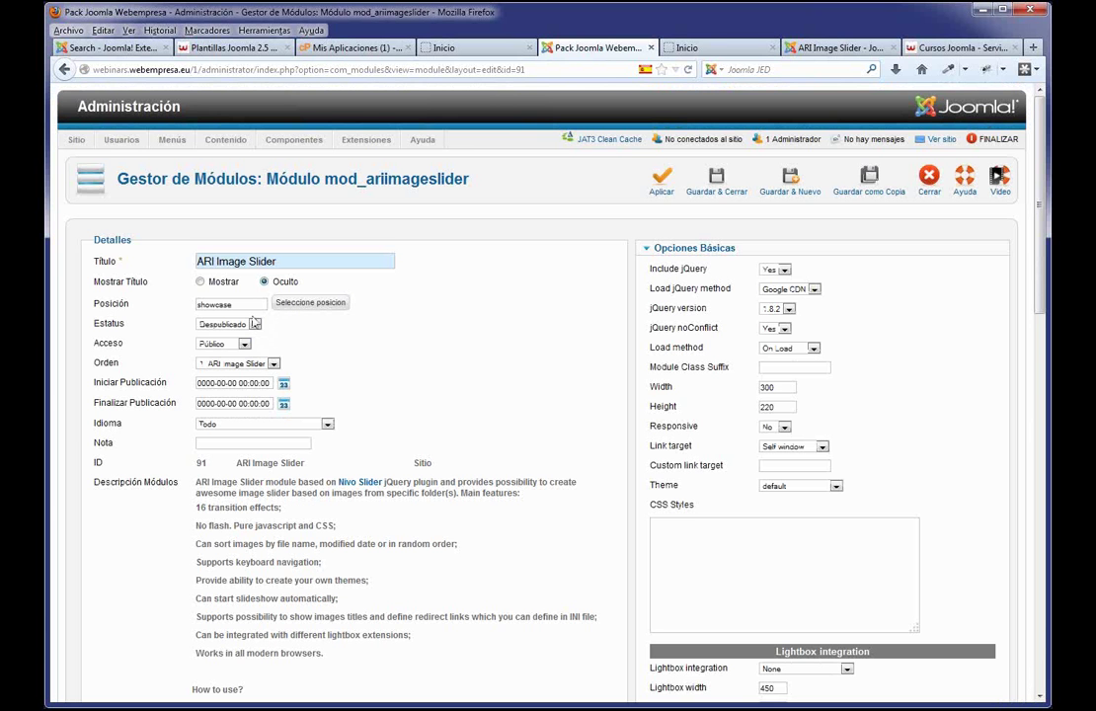
- Set the slider module's status to Publicado and assign it only to the selected page Inicio
click(254, 323)
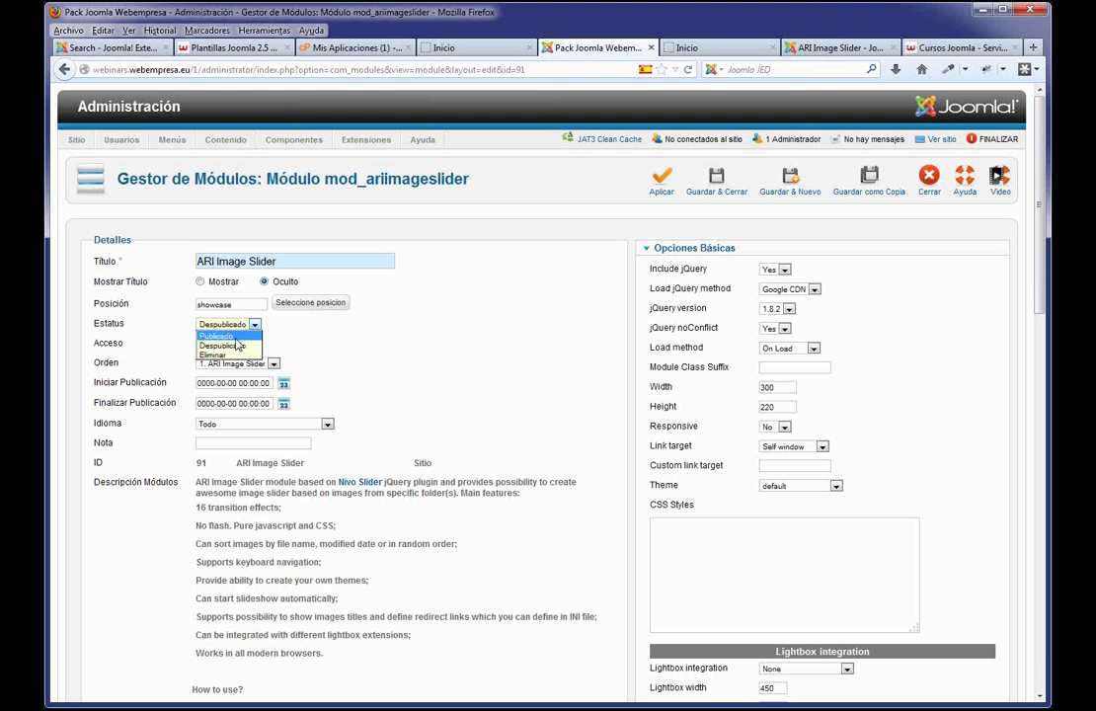
click(235, 337)
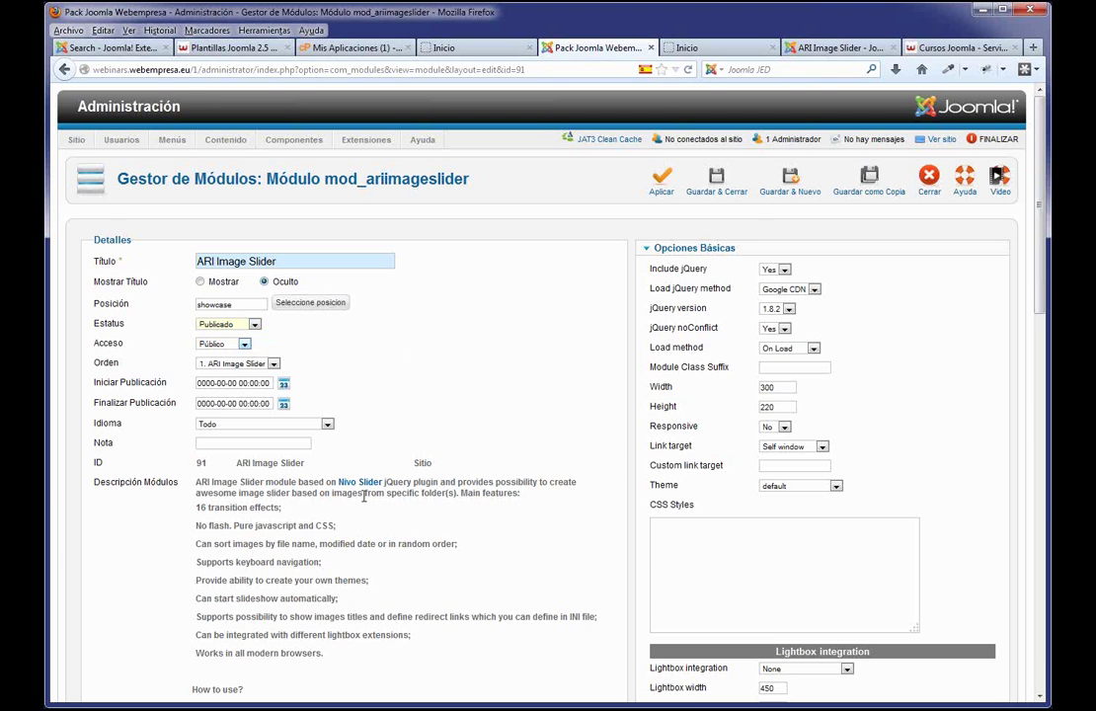
scroll(343, 312, down, 5)
scroll(343, 312, down, 4)
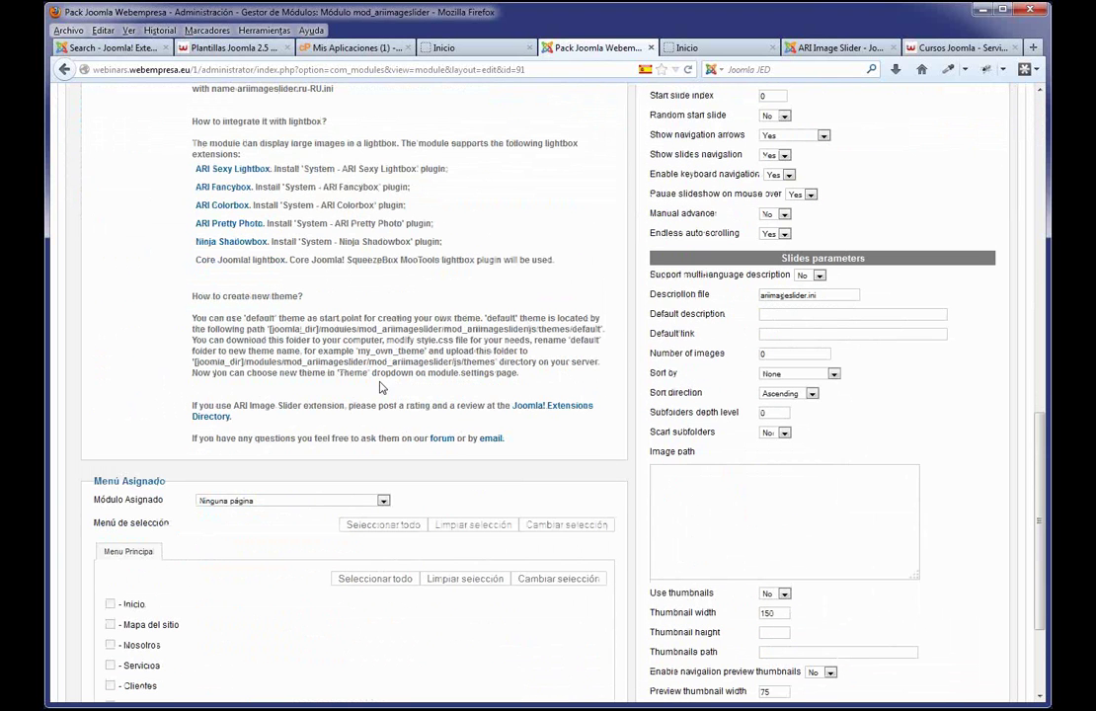
click(384, 501)
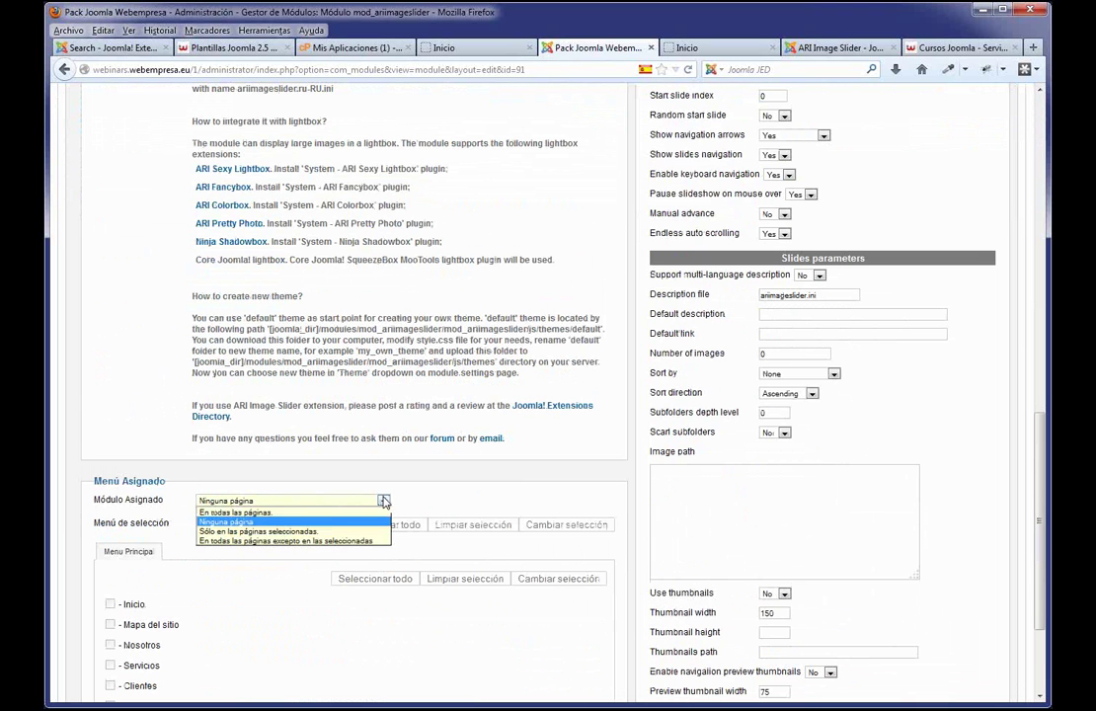
click(283, 531)
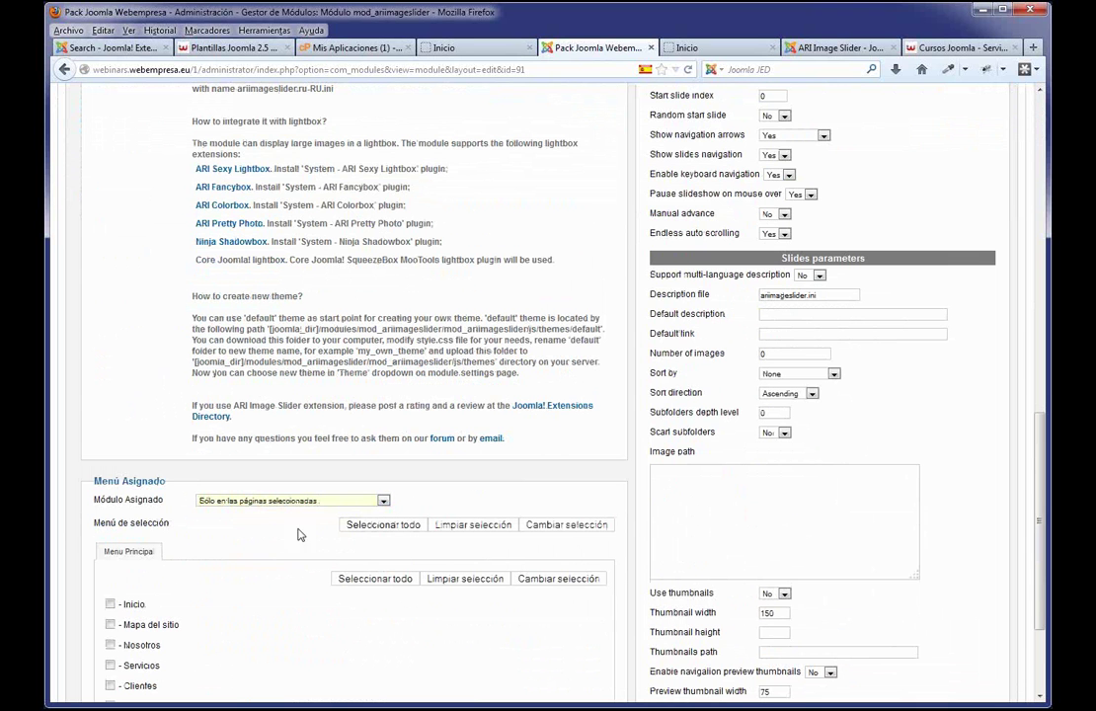
click(109, 605)
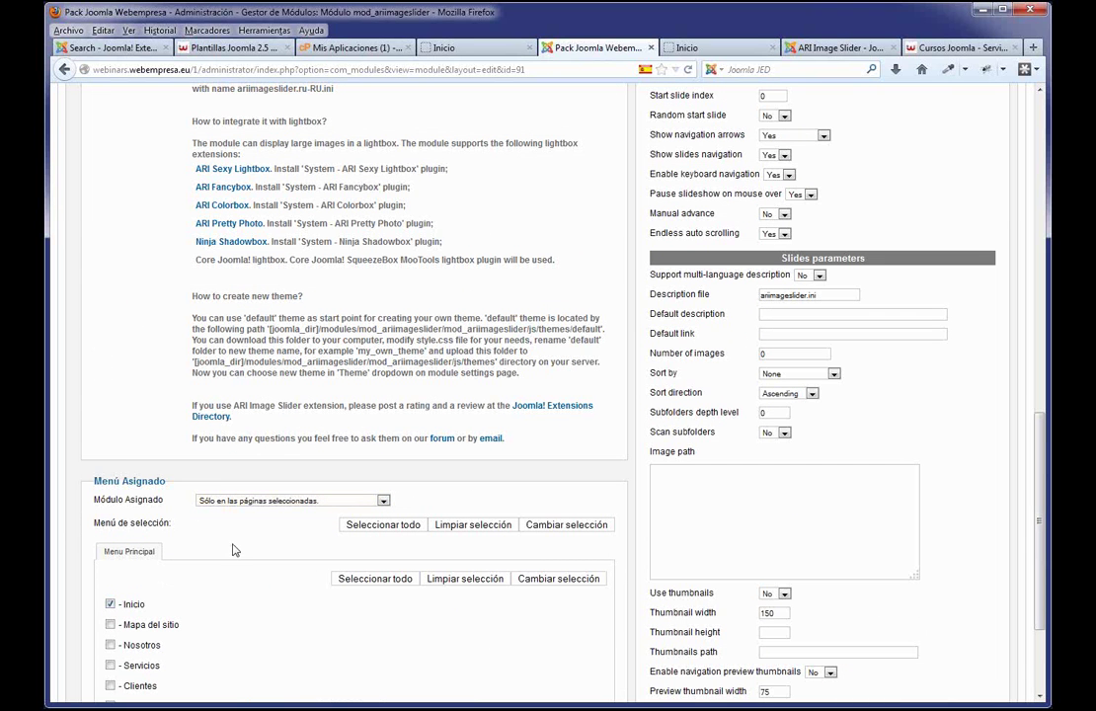
scroll(246, 556, down, 3)
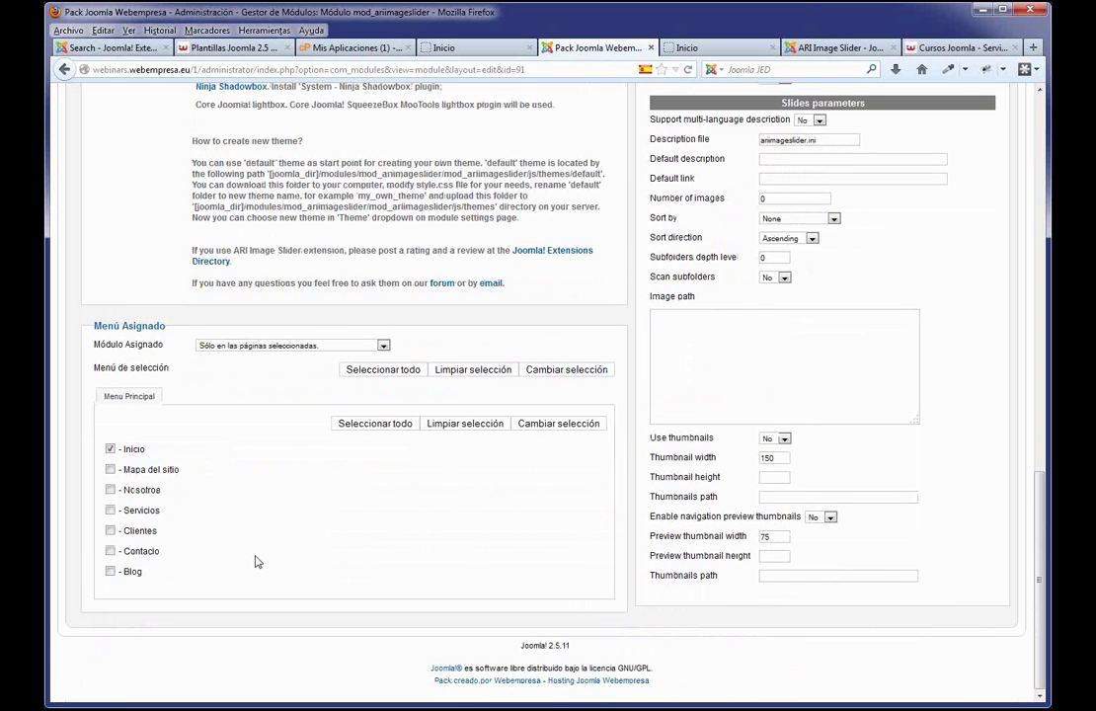
- Set the slider's width to 930 and its height to 350 in the module's basic options
scroll(255, 561, up, 15)
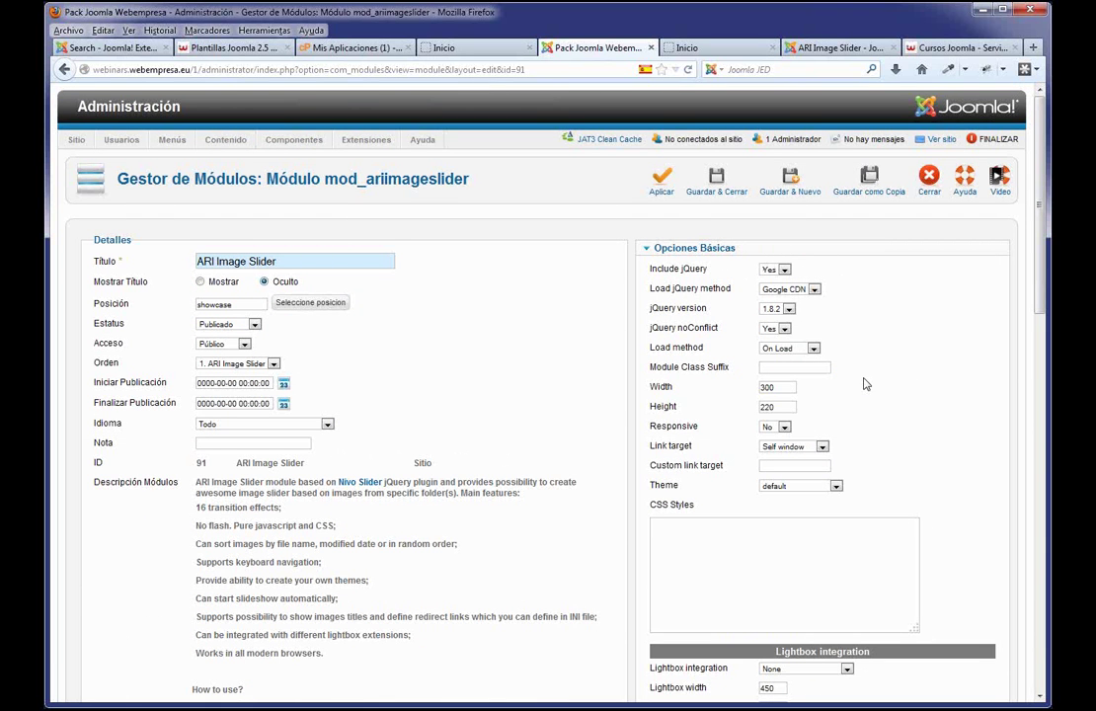
double_click(764, 386)
text(930)
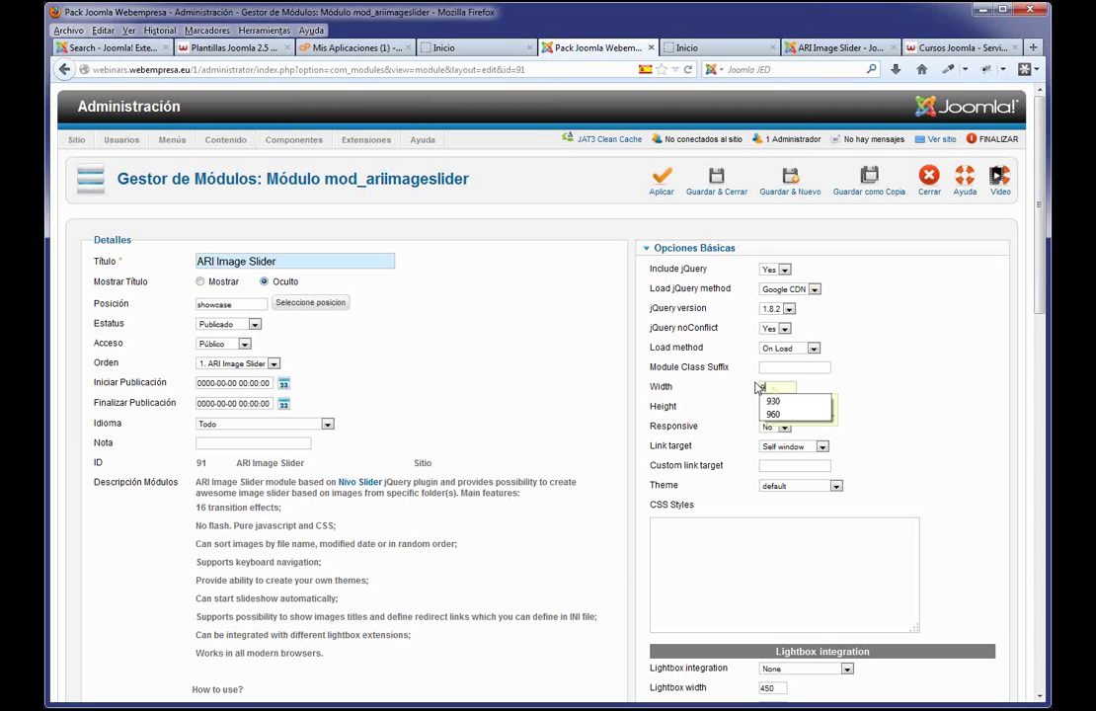
double_click(775, 407)
text(220)
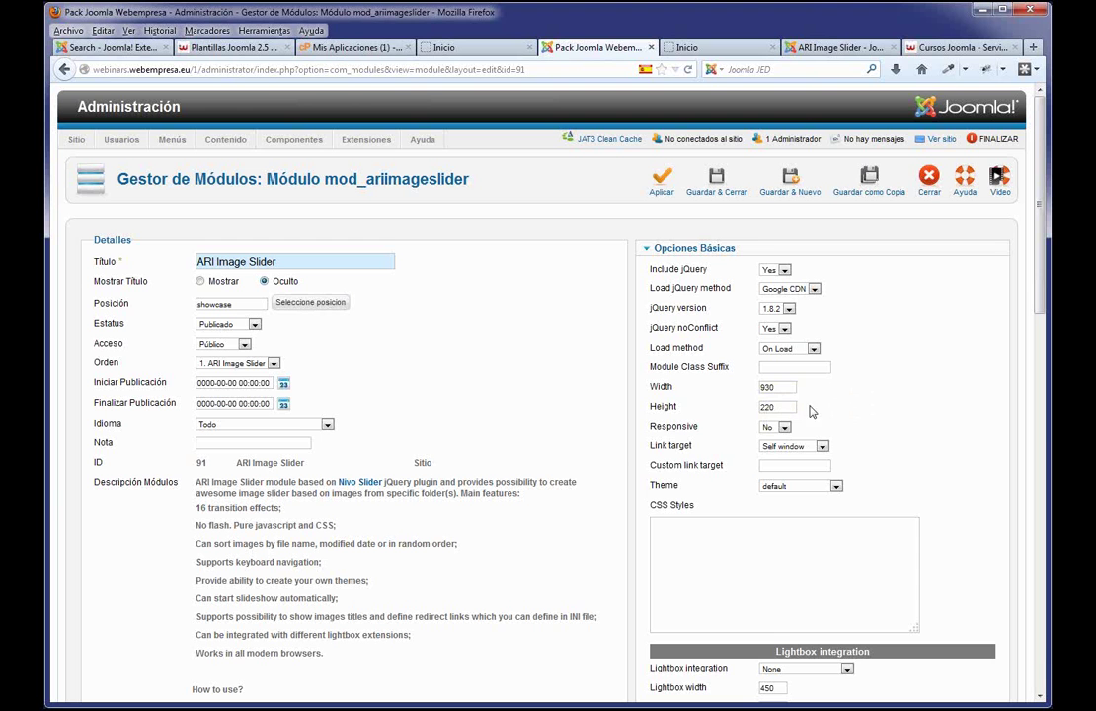
text(350)
- Set the slider's image path to images/slide, and save and close the module
scroll(906, 416, down, 5)
scroll(897, 416, down, 4)
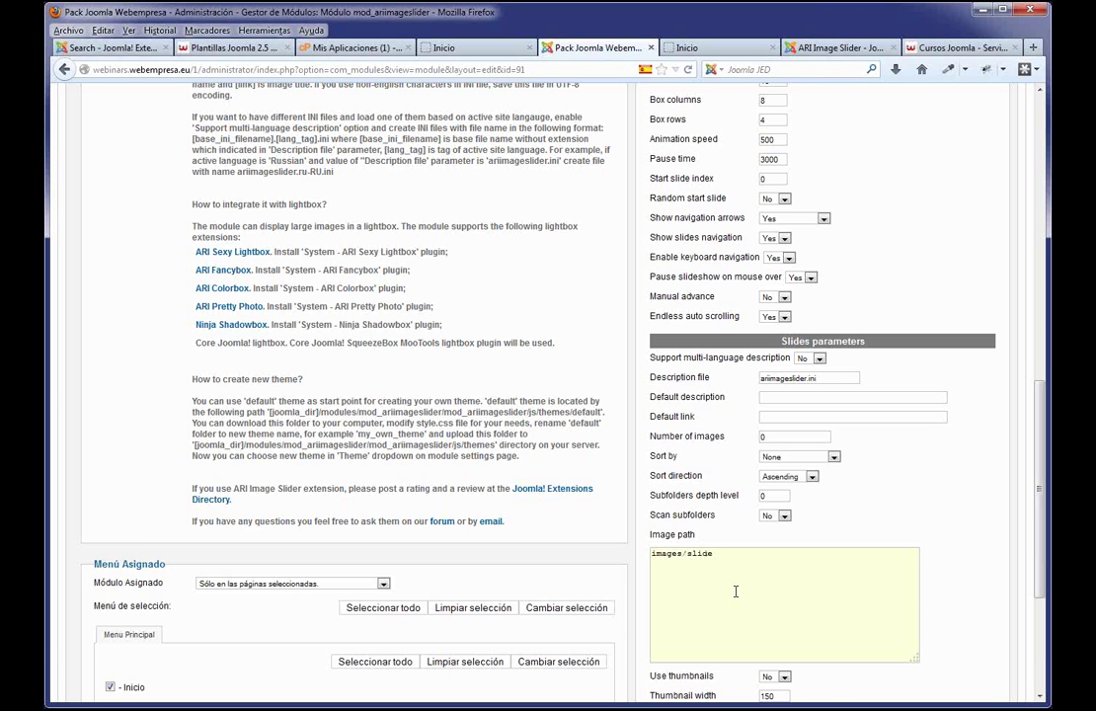
scroll(736, 592, up, 15)
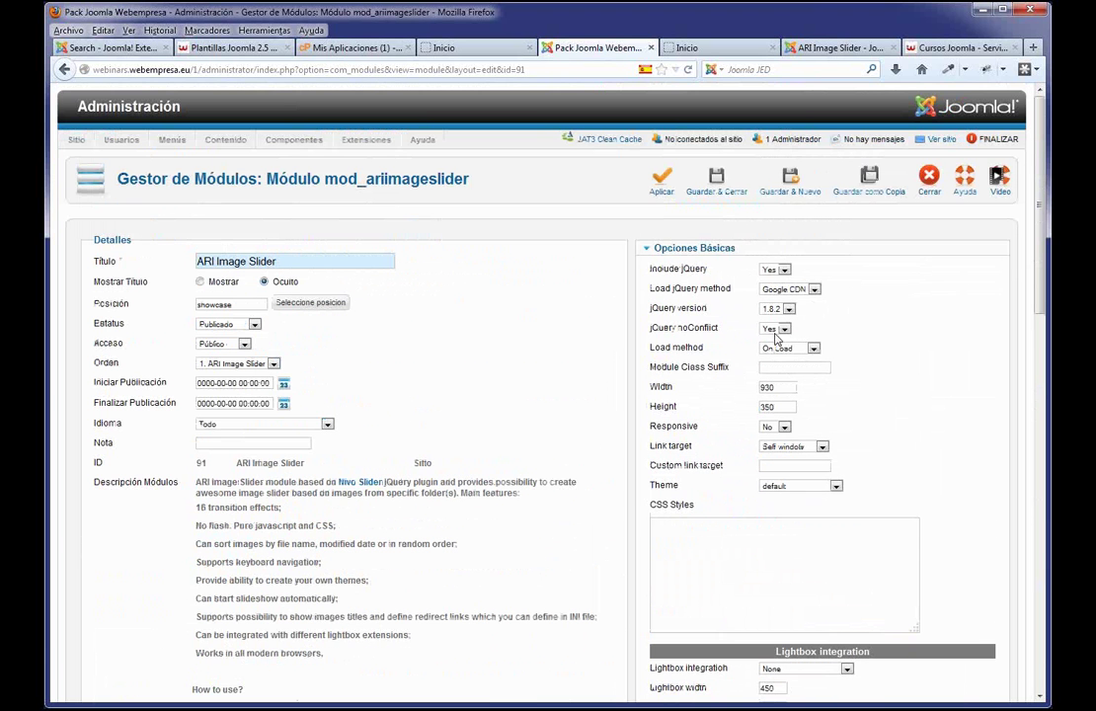
click(724, 190)
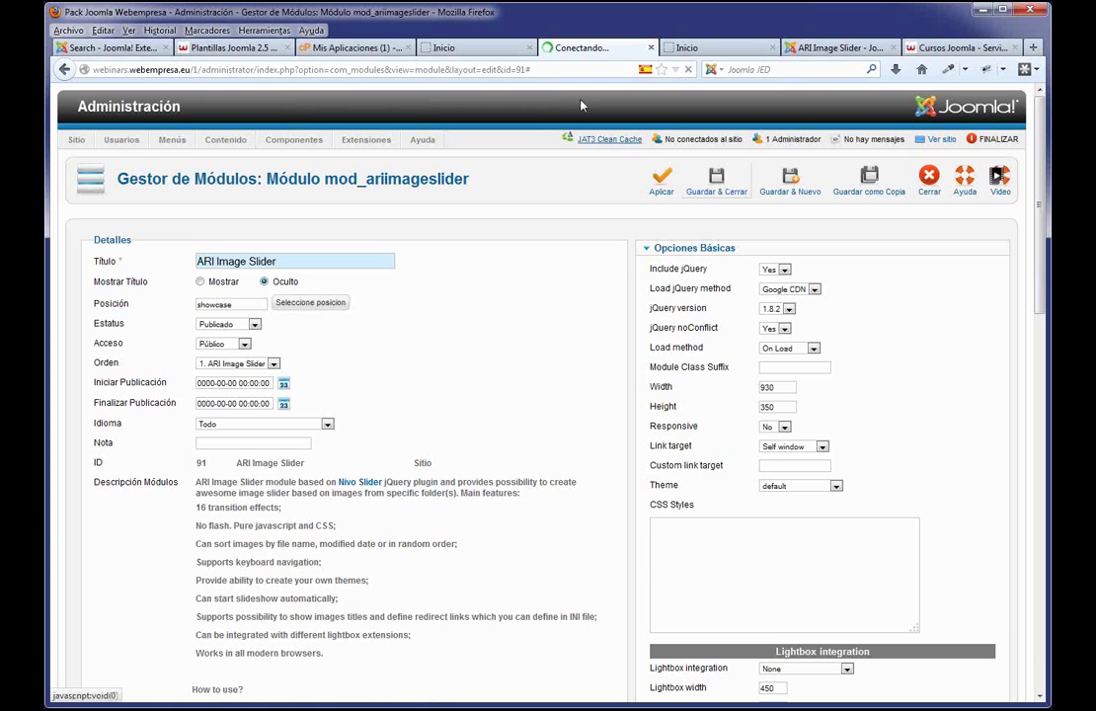
- Reload the site's home page to check the slider area below the menu, and return to the Joomla administration
click(469, 46)
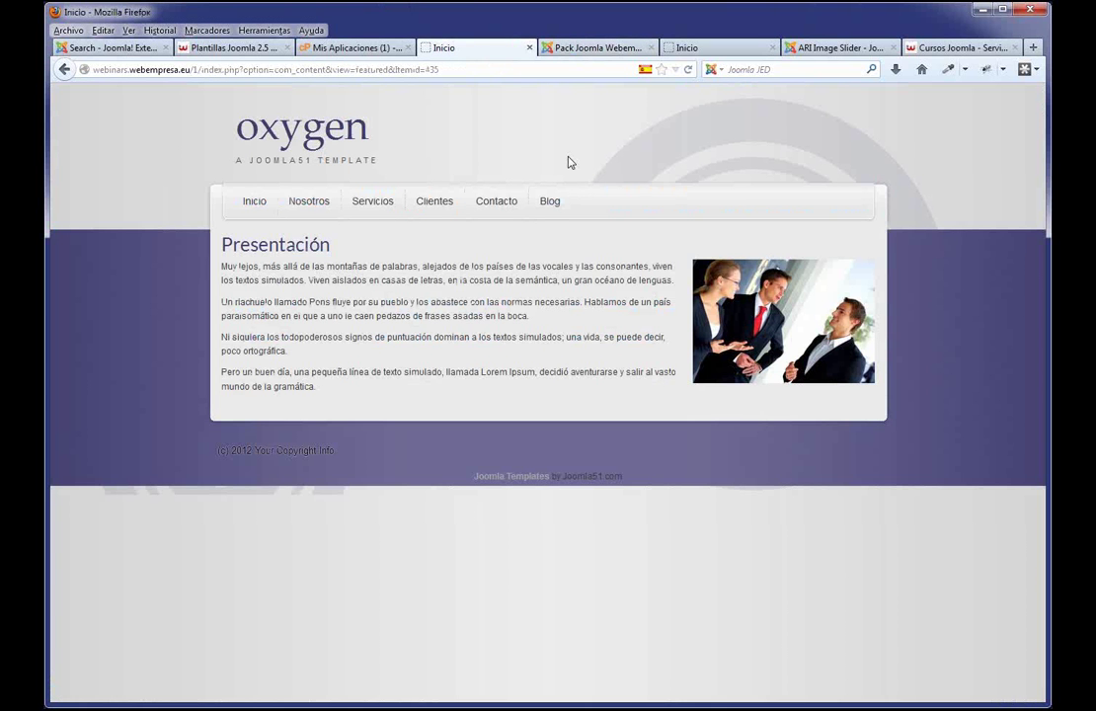
key(F5)
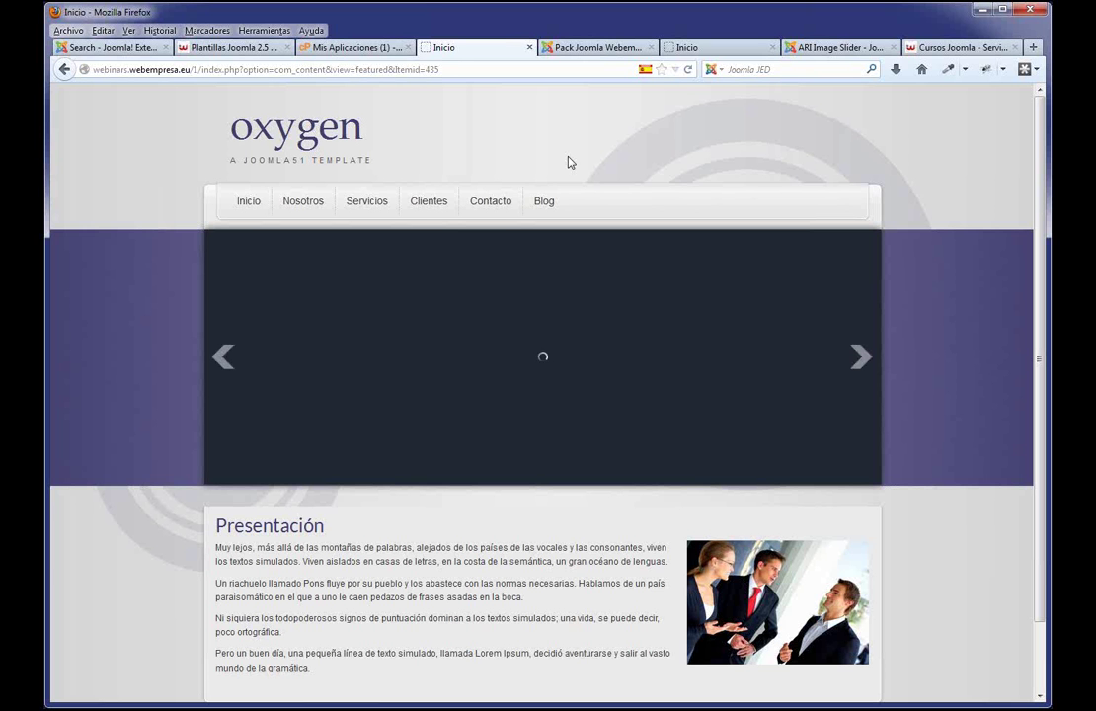
click(583, 47)
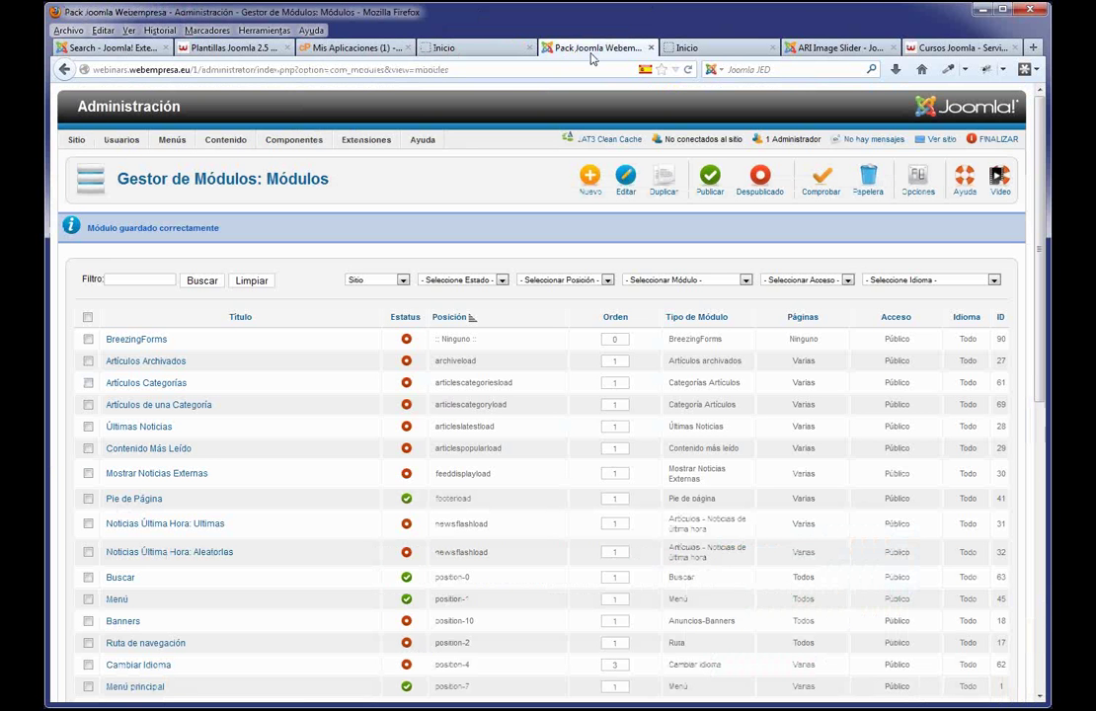
- Open the eXtplorer file manager component and go to the images folder inside folder 1
mouse_move(284, 150)
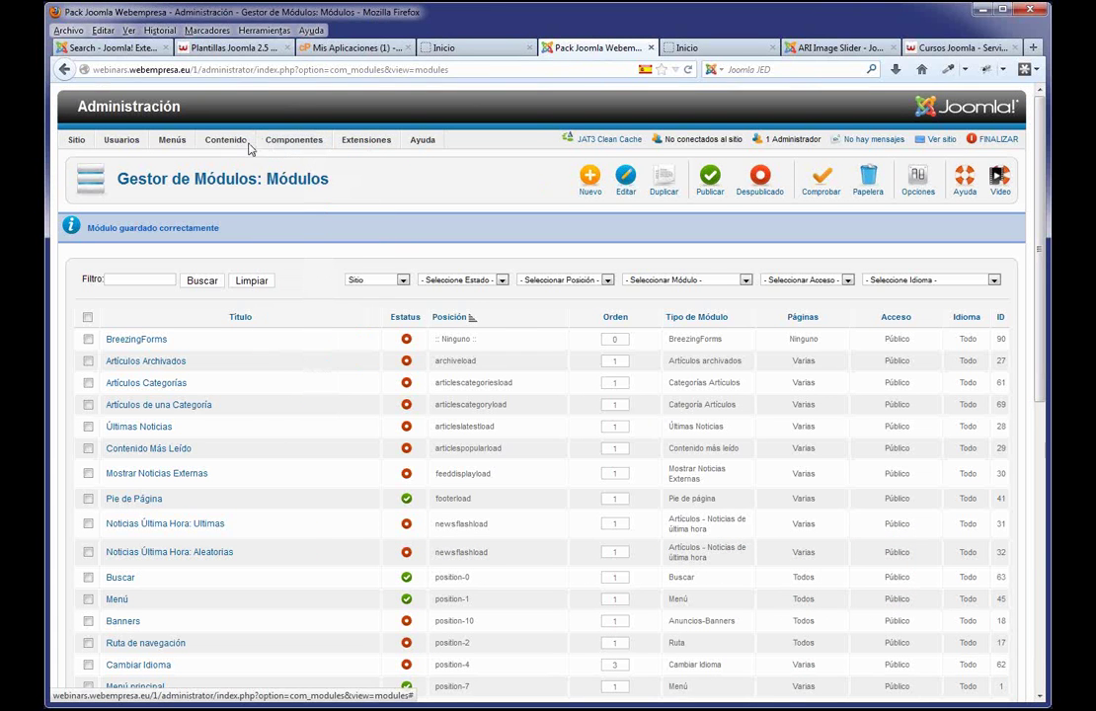
mouse_move(242, 148)
mouse_move(294, 139)
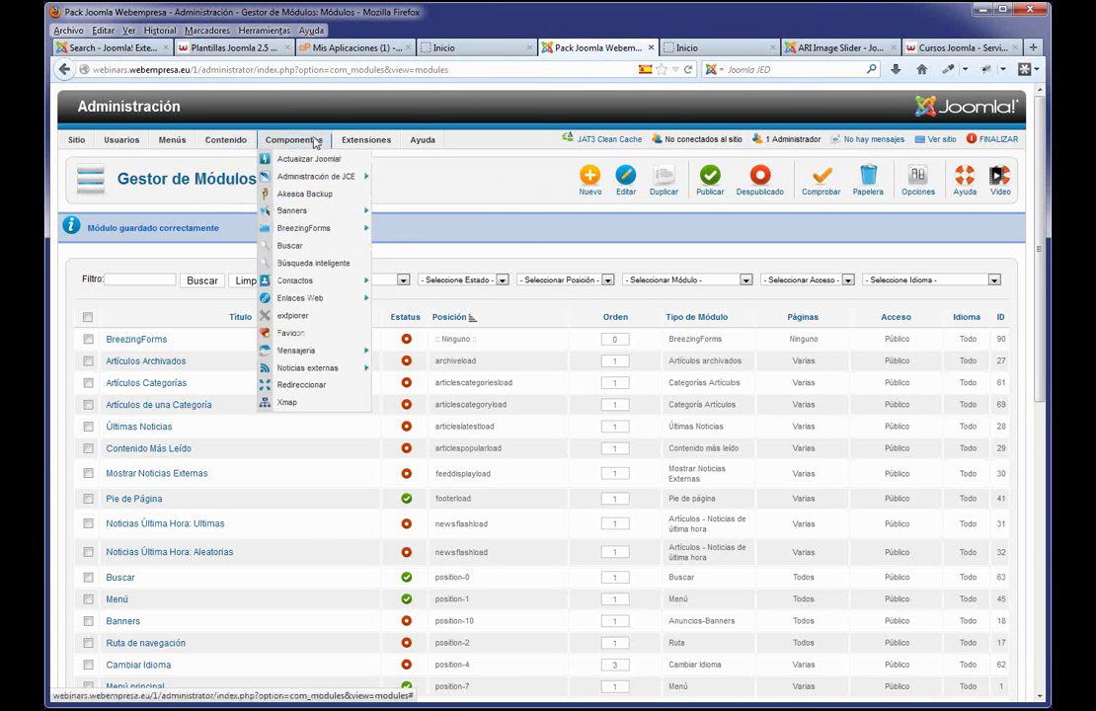
click(300, 316)
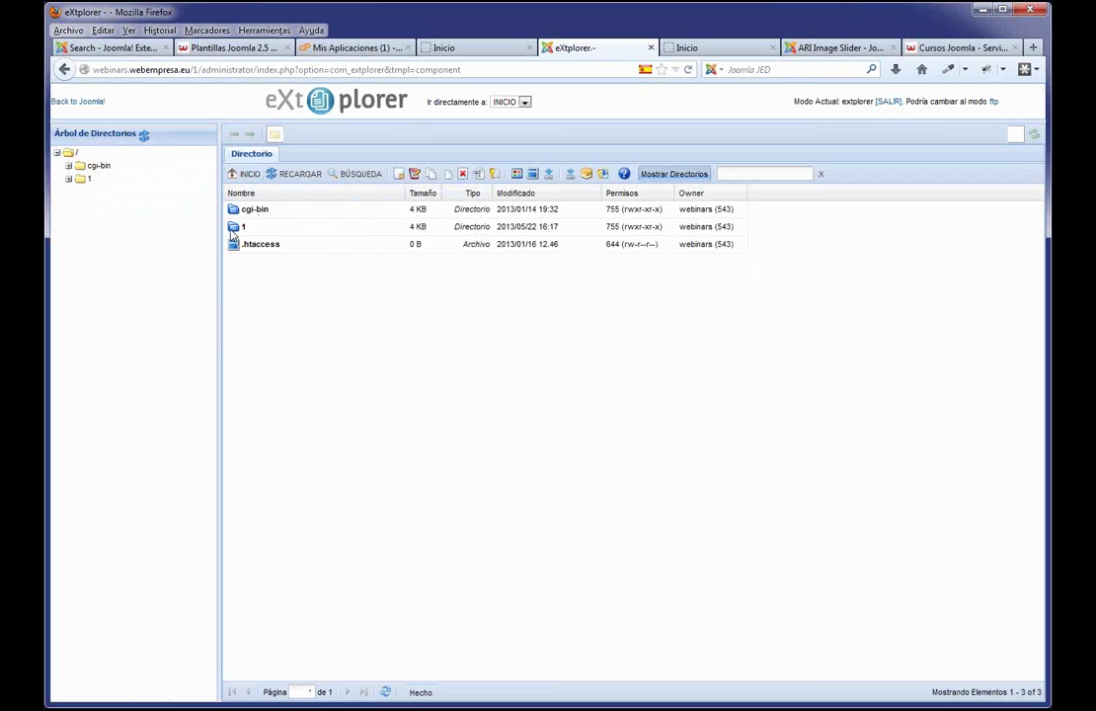
double_click(247, 225)
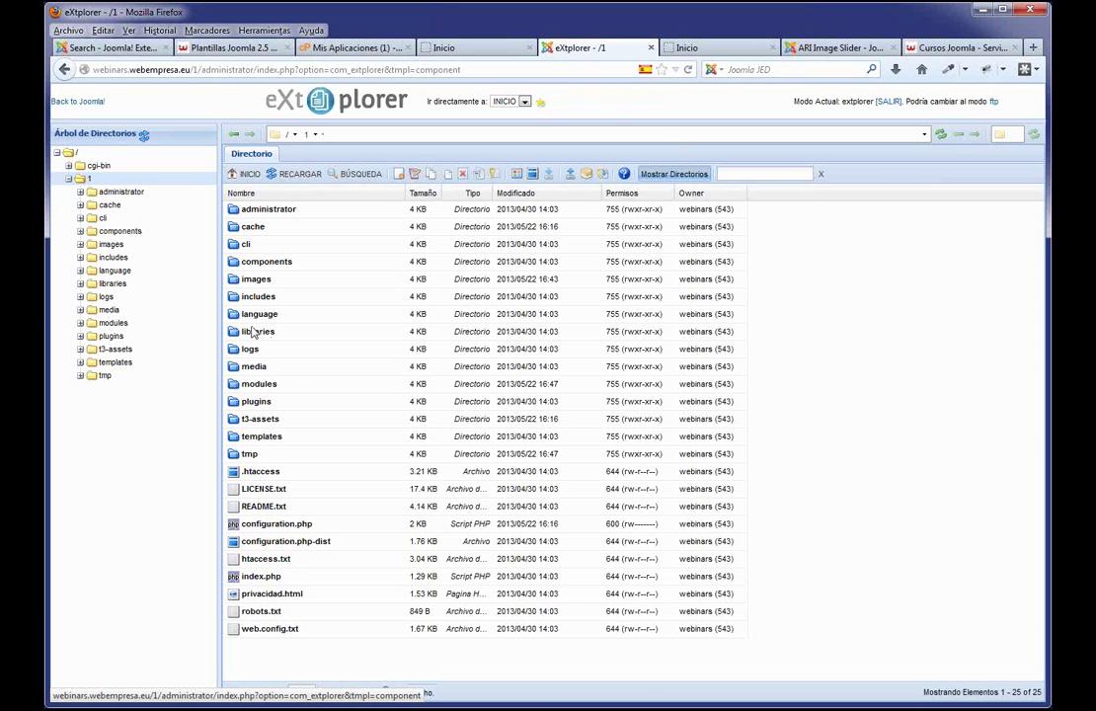
double_click(248, 280)
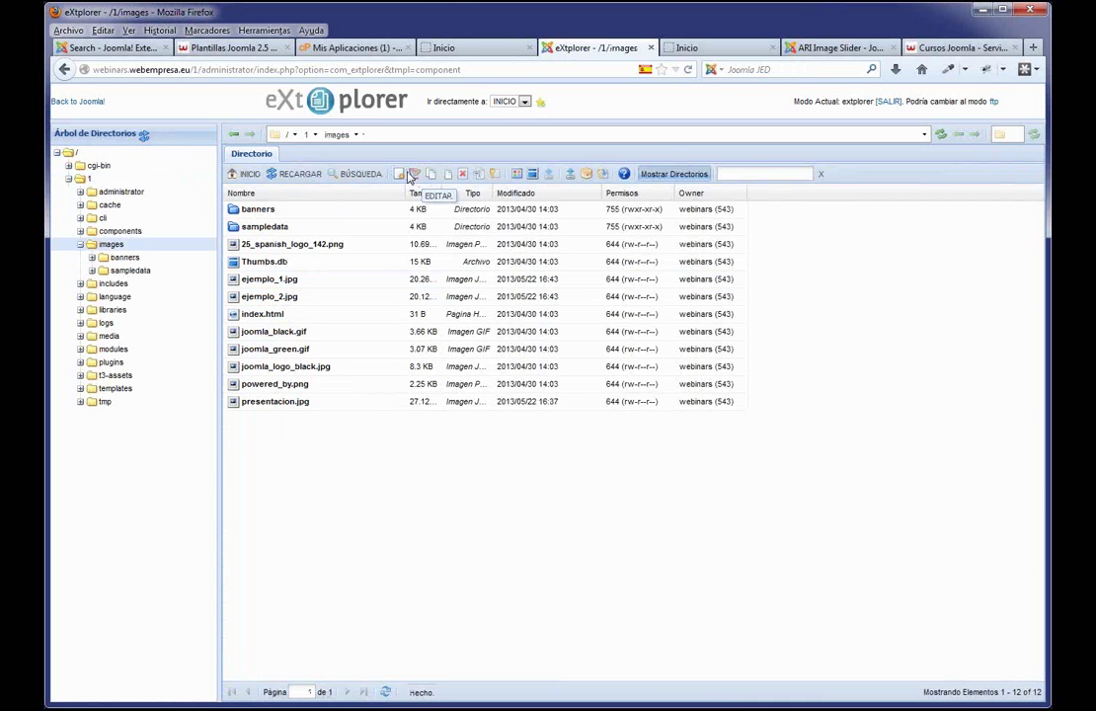
- Create a directory named slide inside the images folder and open it
click(400, 176)
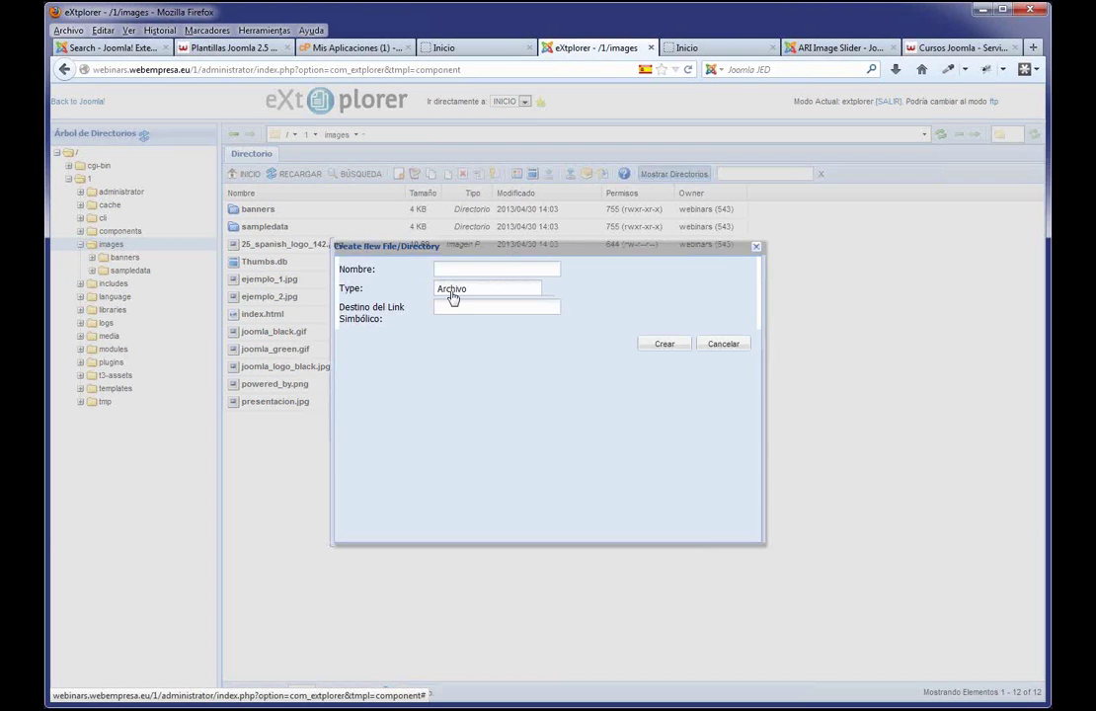
click(541, 288)
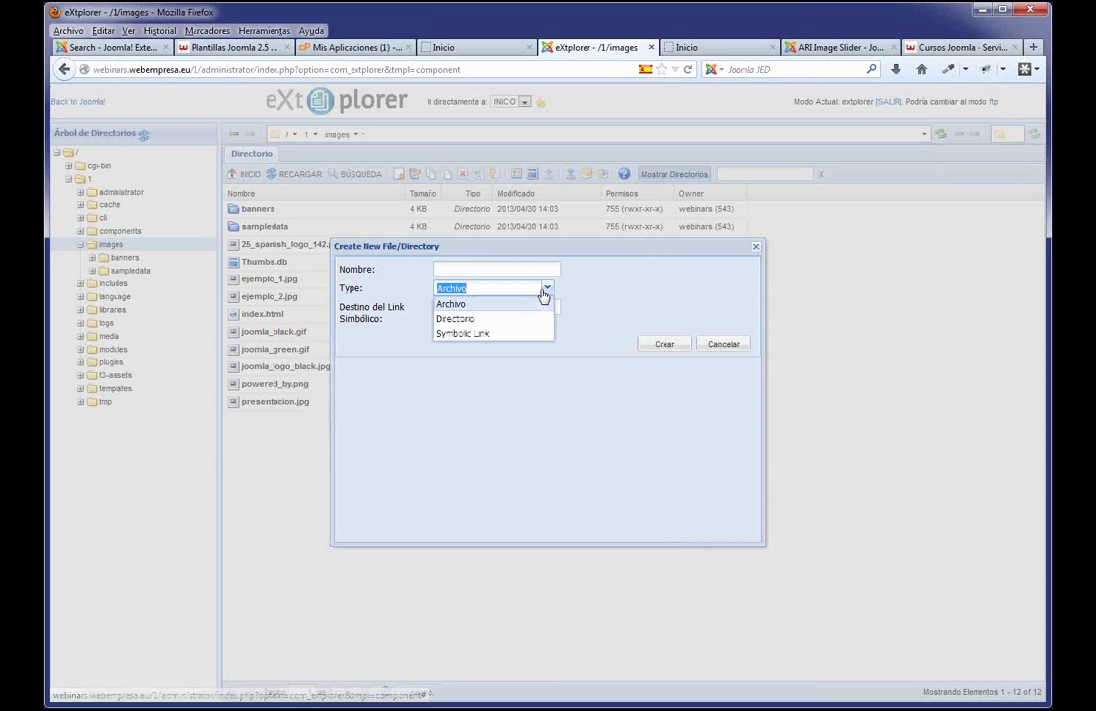
click(497, 318)
click(490, 270)
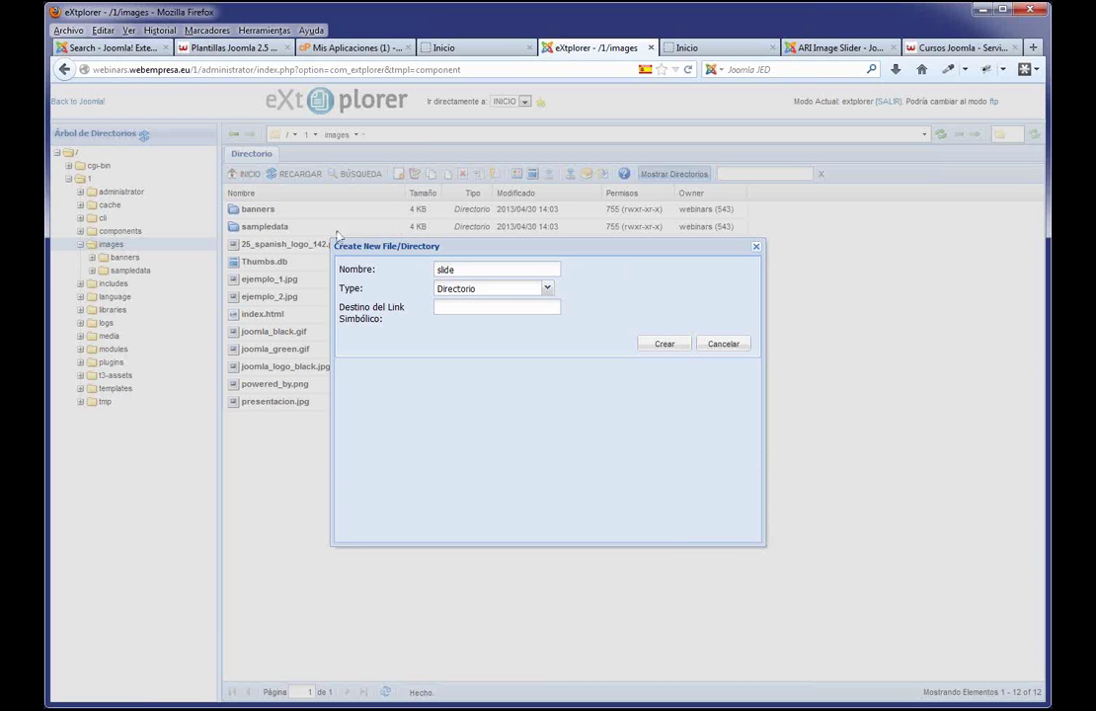
click(665, 347)
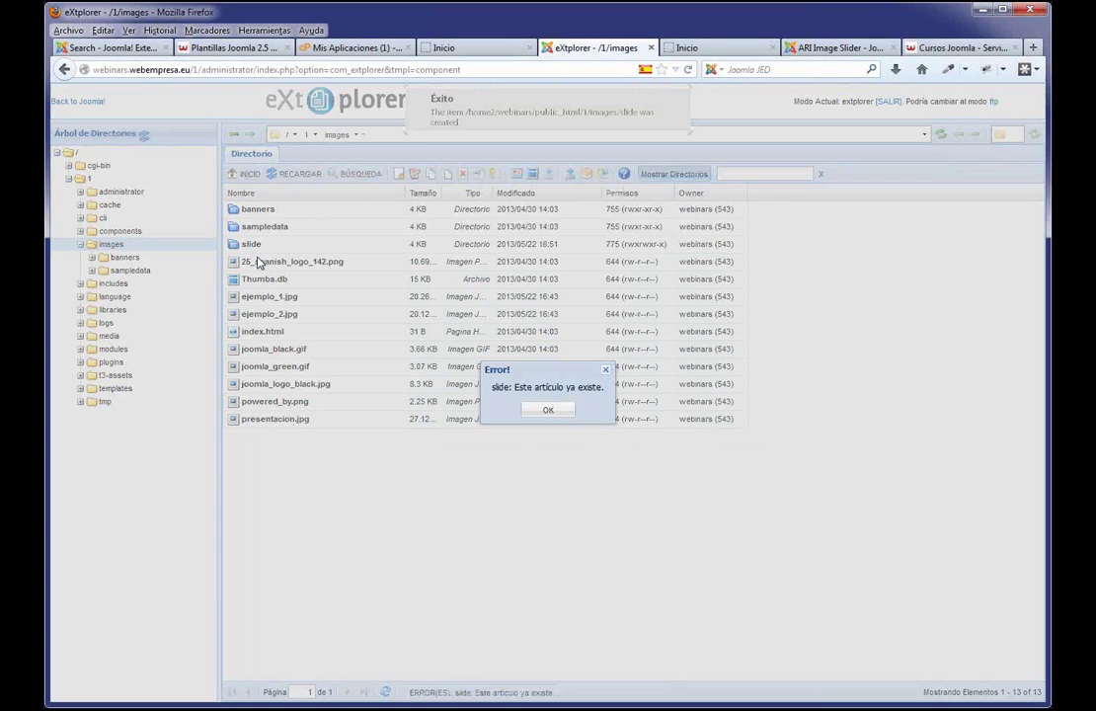
click(548, 411)
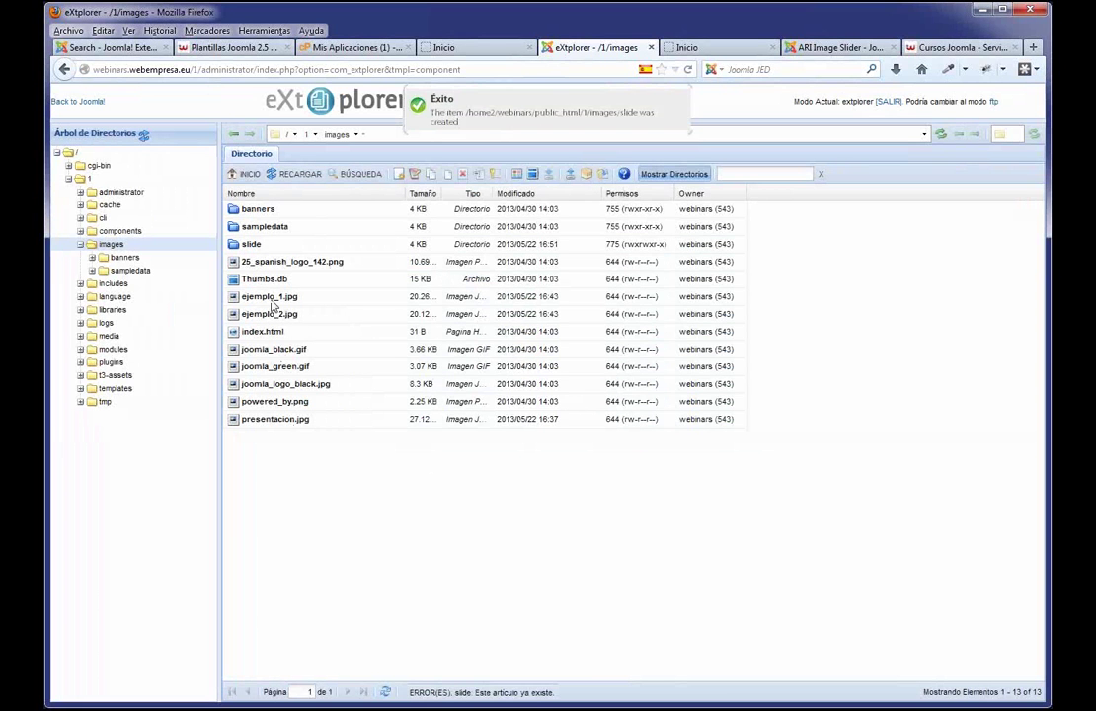
double_click(245, 244)
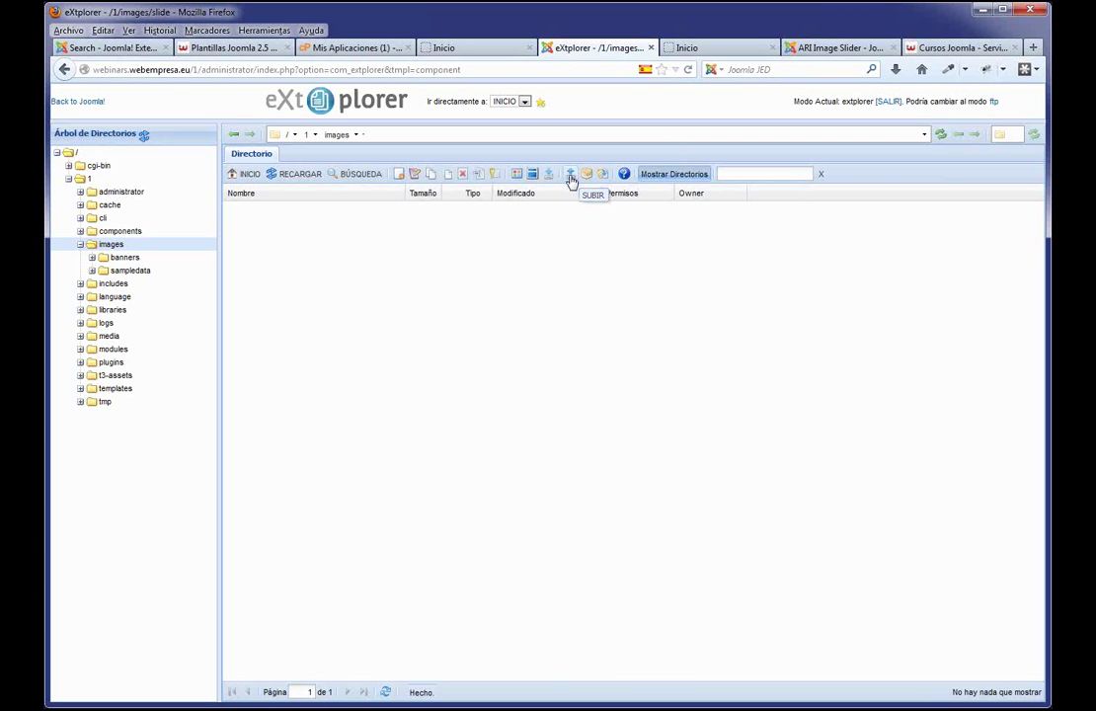
- Return to the Joomla administration and reopen the eXtplorer component on the images/slide folder
click(91, 102)
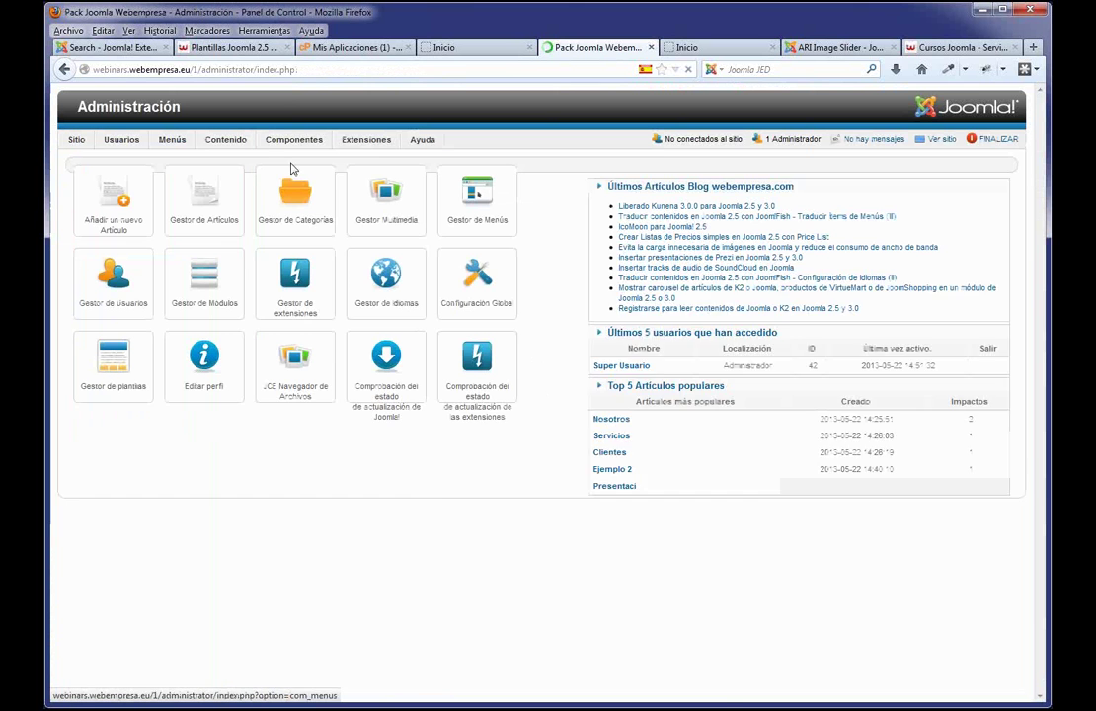
mouse_move(293, 139)
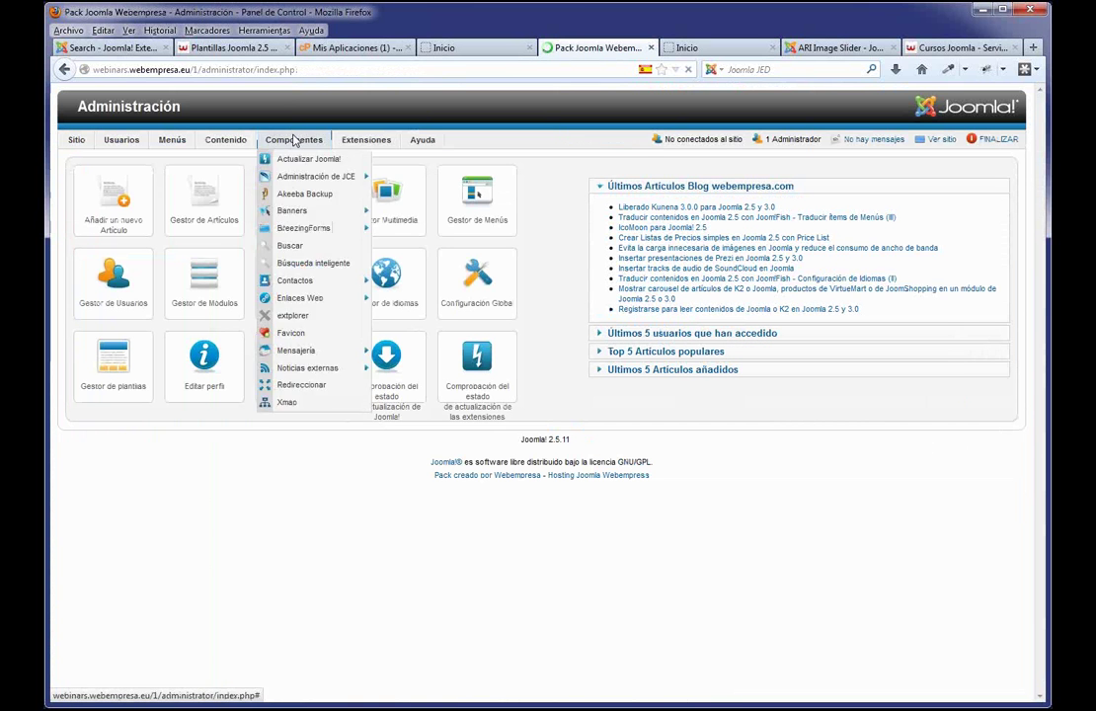
click(297, 318)
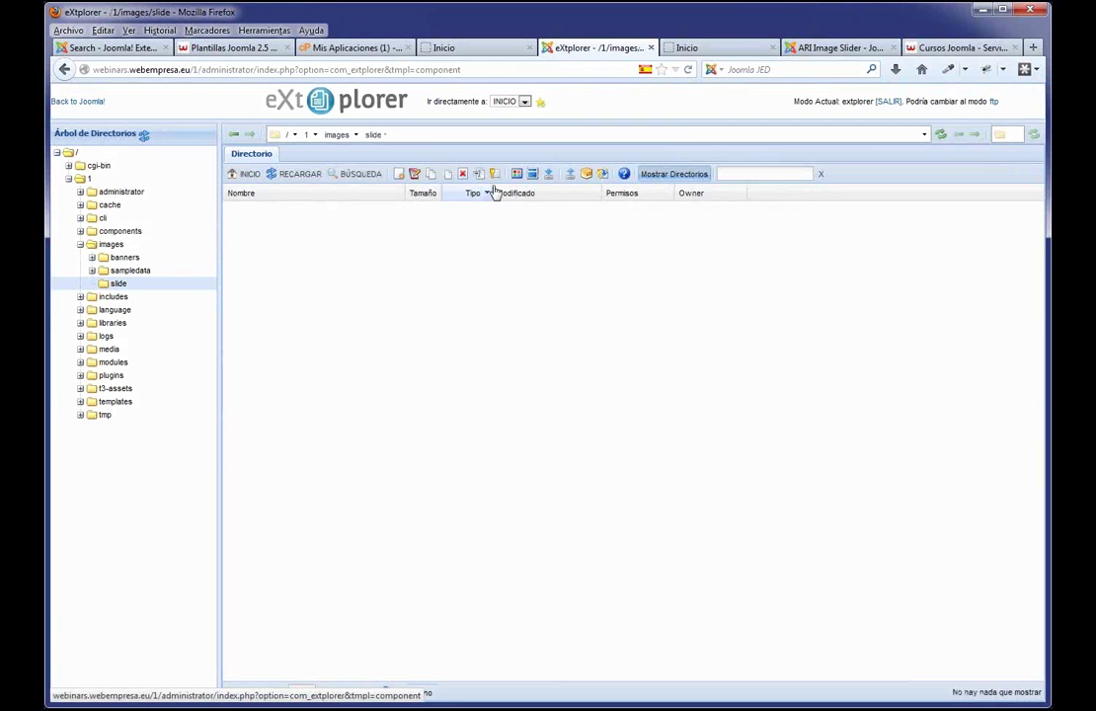
- Upload slide1.jpeg, slide2.jpeg and slide3.jpeg from the local extensions folder to the images/slide directory
click(571, 176)
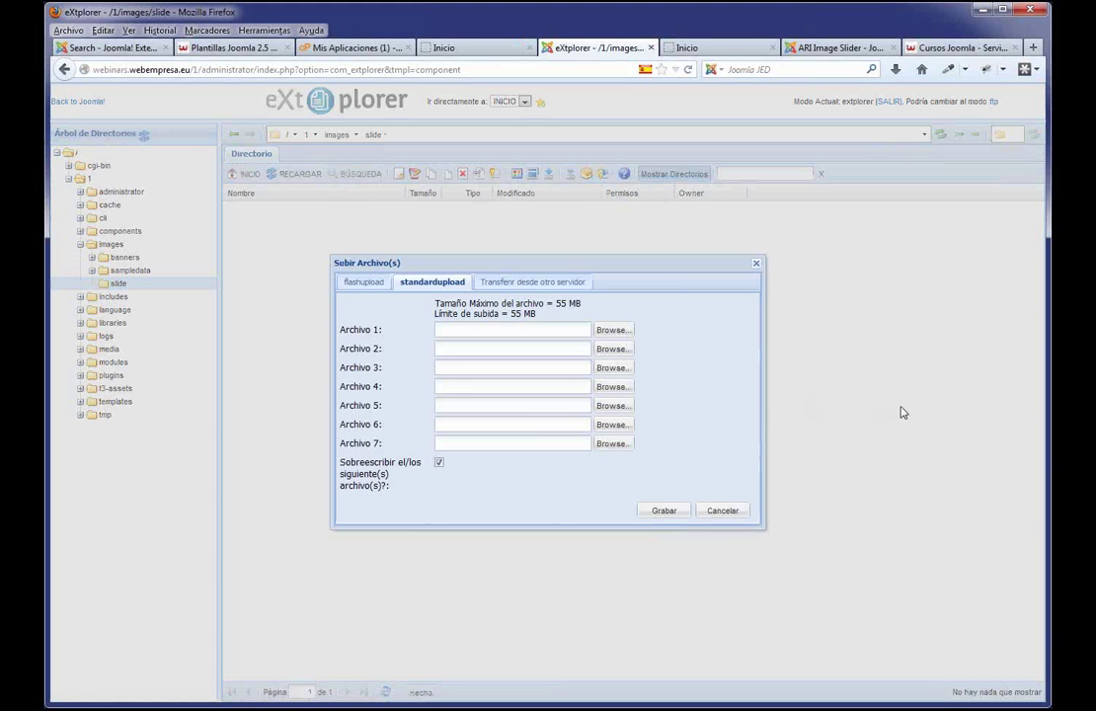
click(619, 332)
click(534, 158)
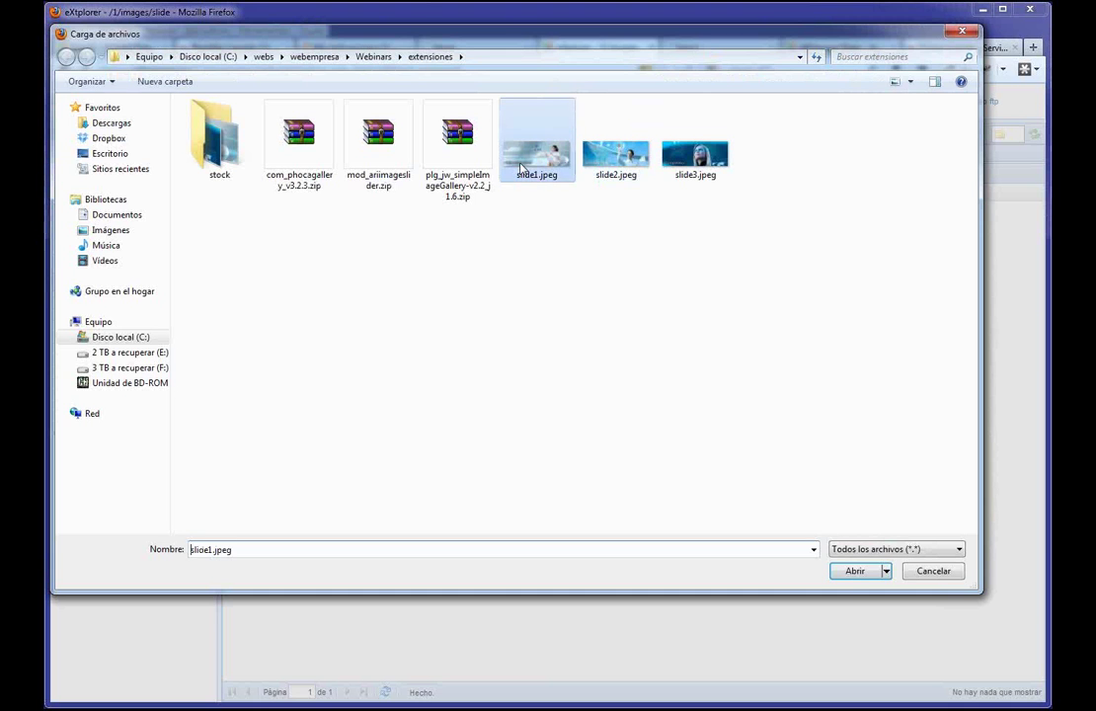
click(851, 571)
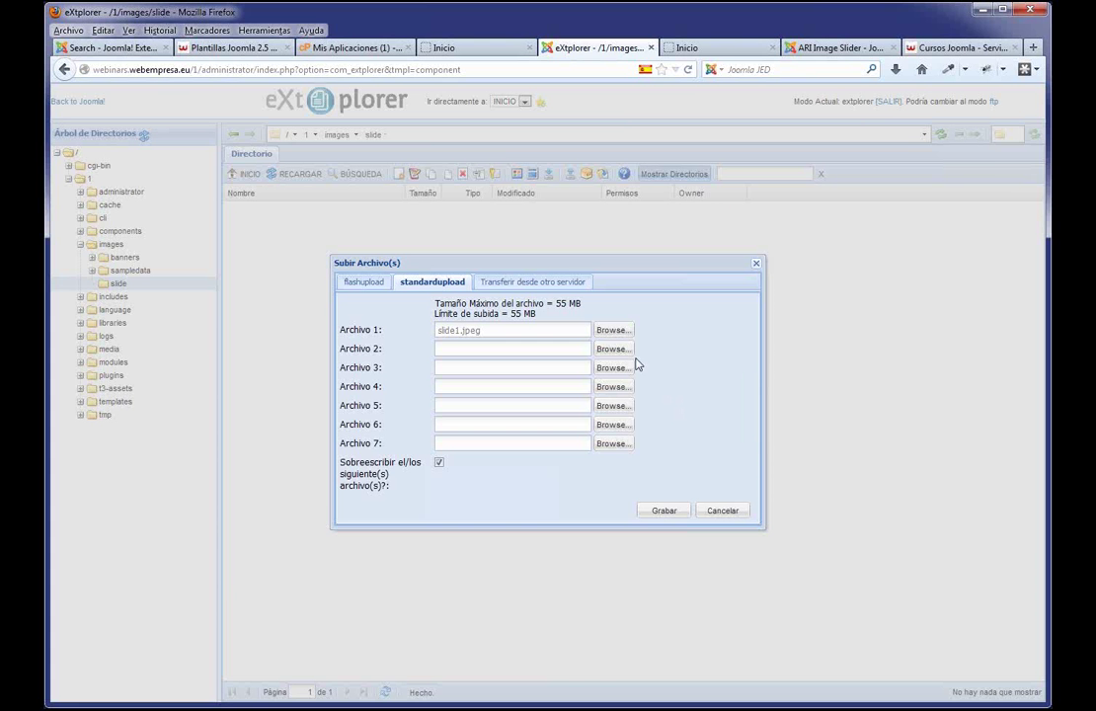
click(618, 352)
click(605, 163)
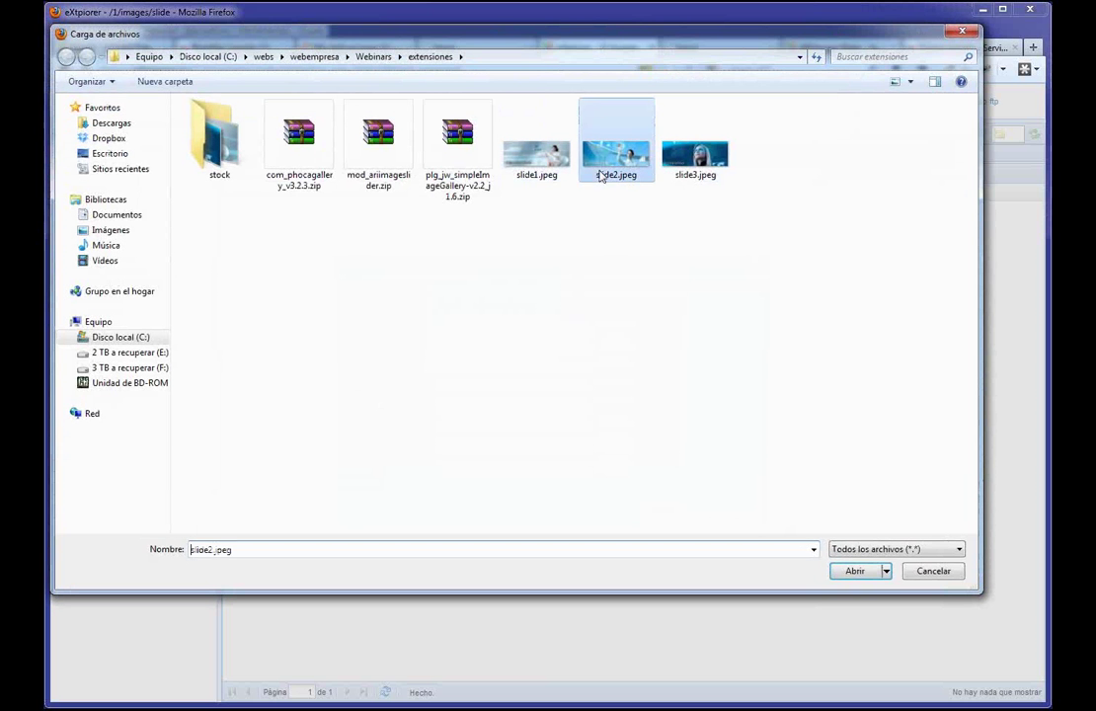
click(856, 571)
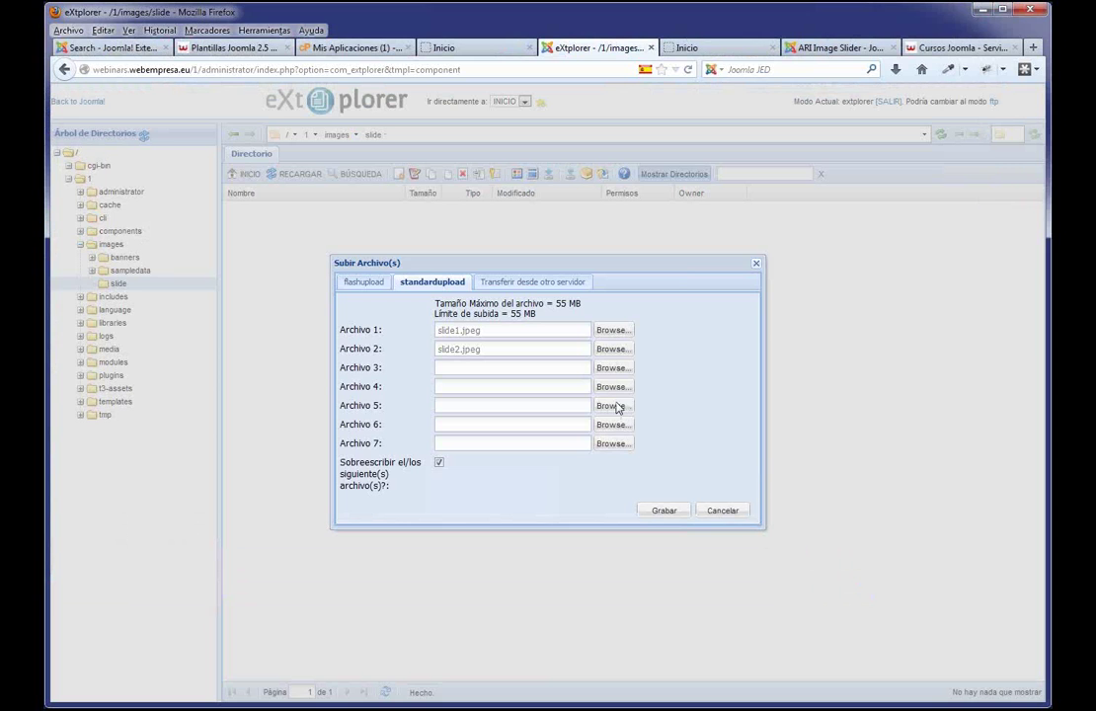
click(616, 368)
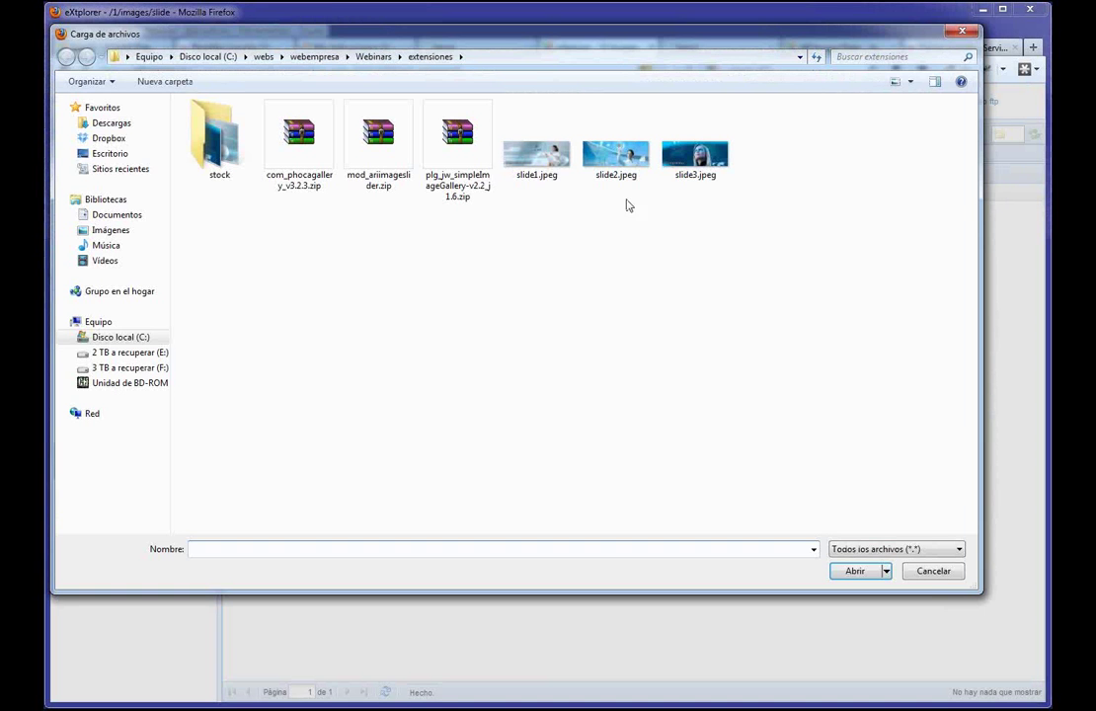
click(681, 168)
click(855, 571)
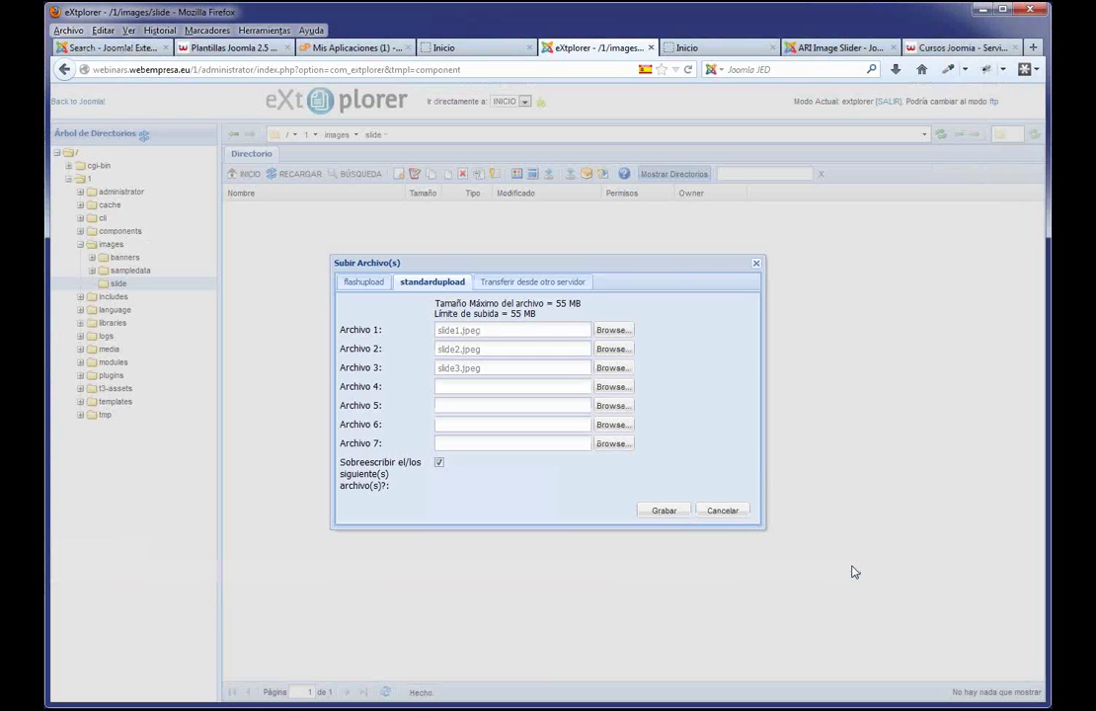
click(661, 510)
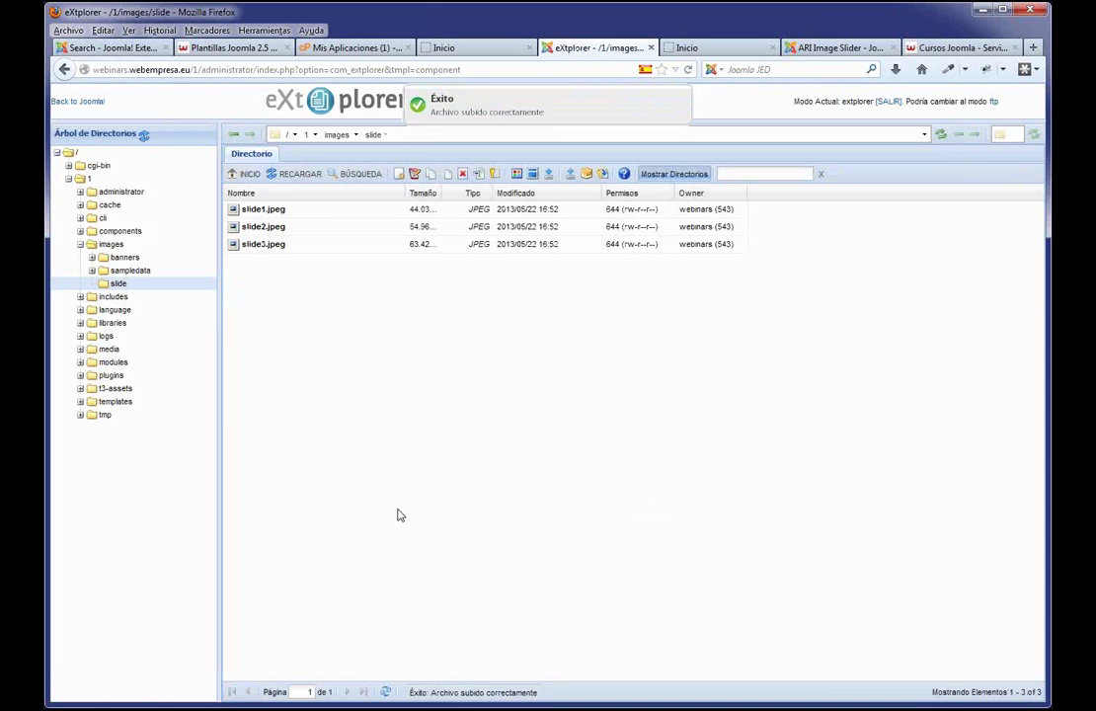
- Reload the site's home page and browse the slider's pictures forward and back to check them
click(448, 48)
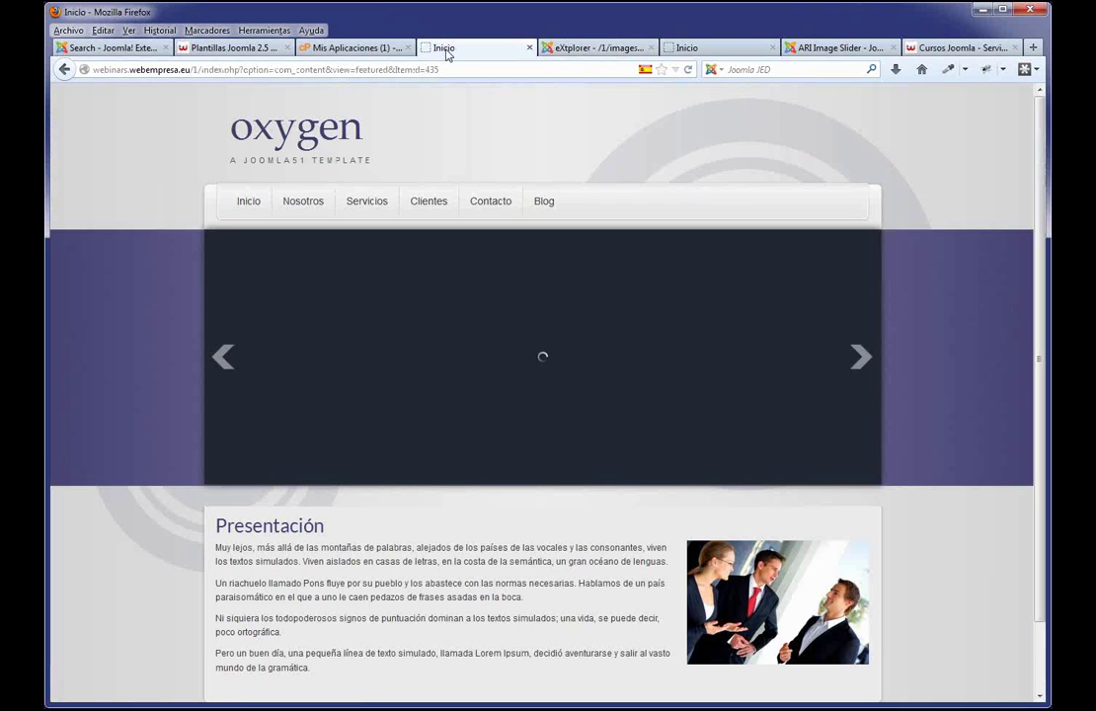
key(F5)
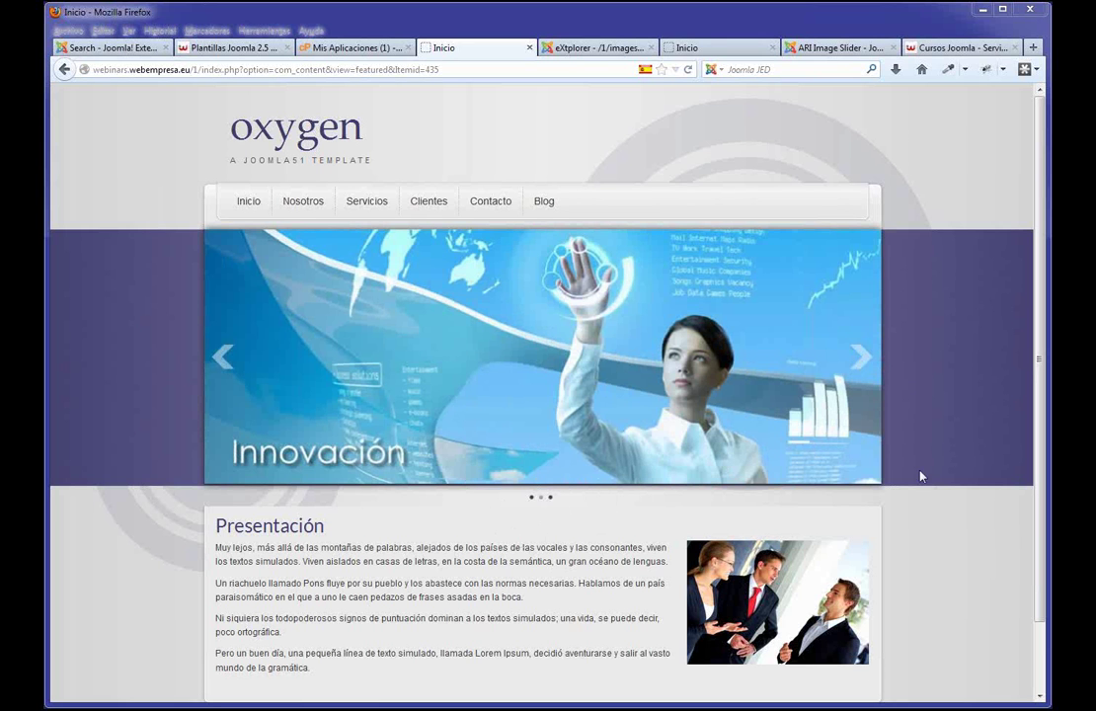
click(861, 368)
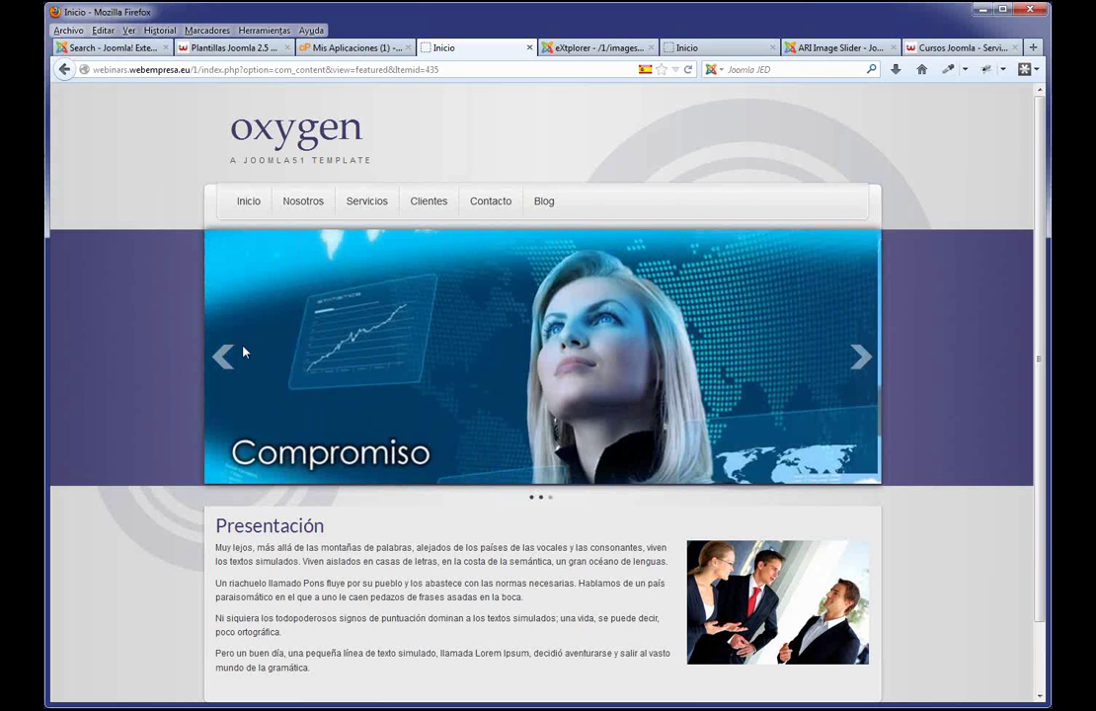
click(224, 359)
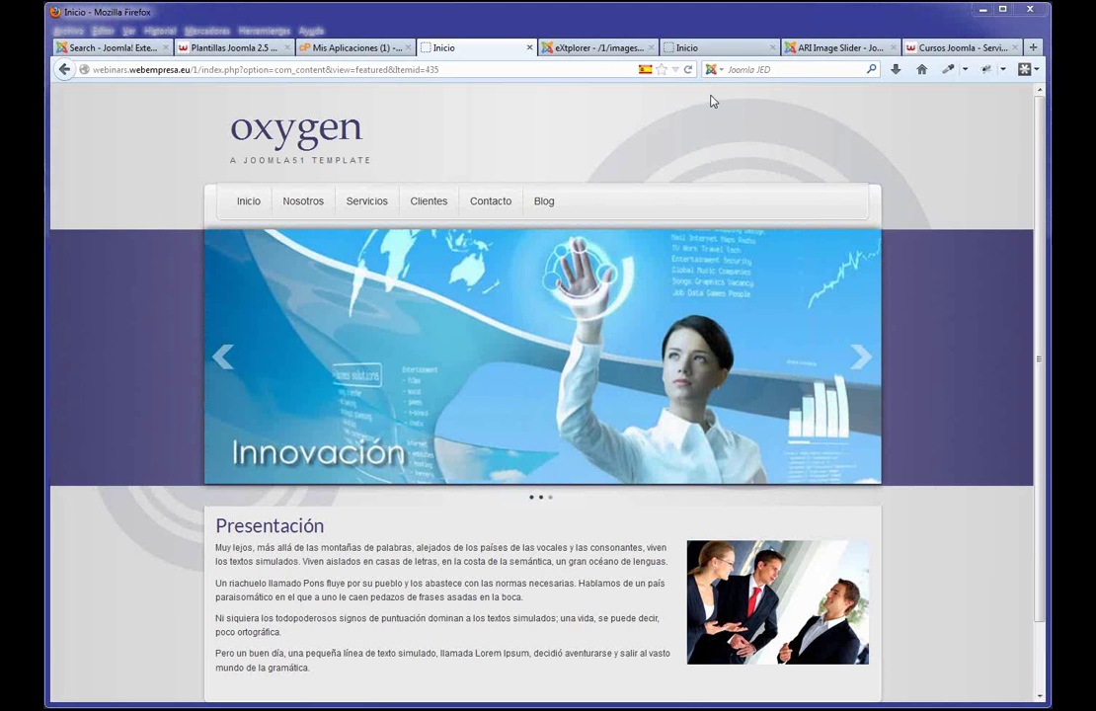
- Go back to the Joomla administration and create a new module of type Personalizar HTML in the module manager
click(593, 47)
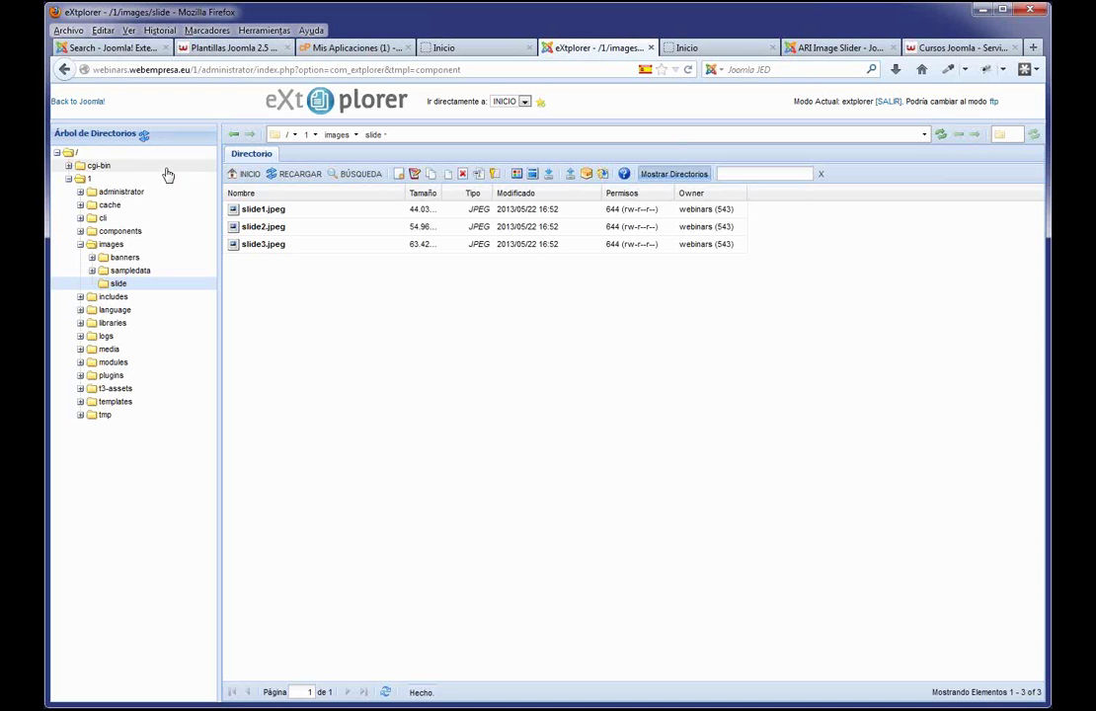
click(73, 104)
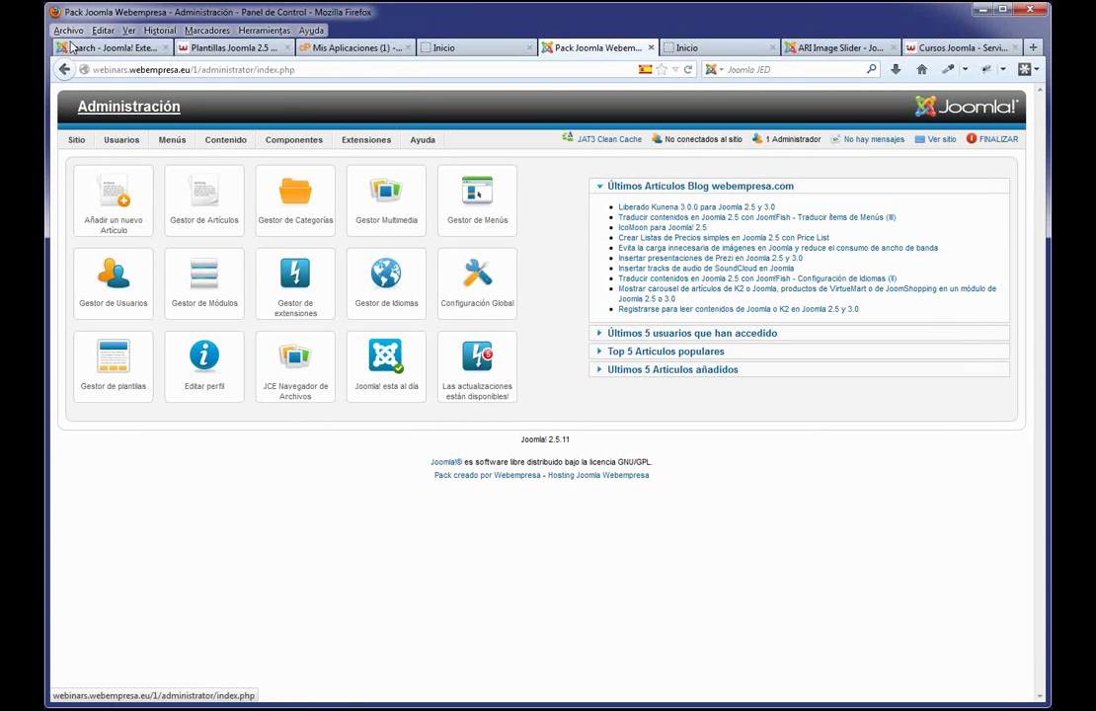
mouse_move(363, 141)
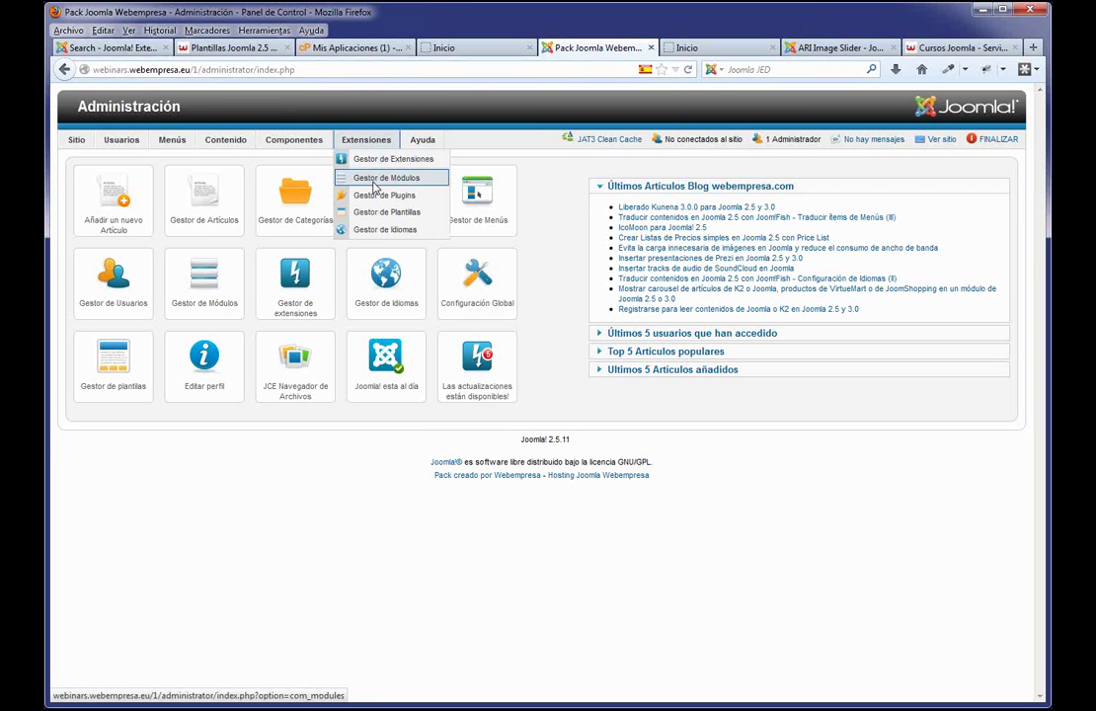
click(377, 178)
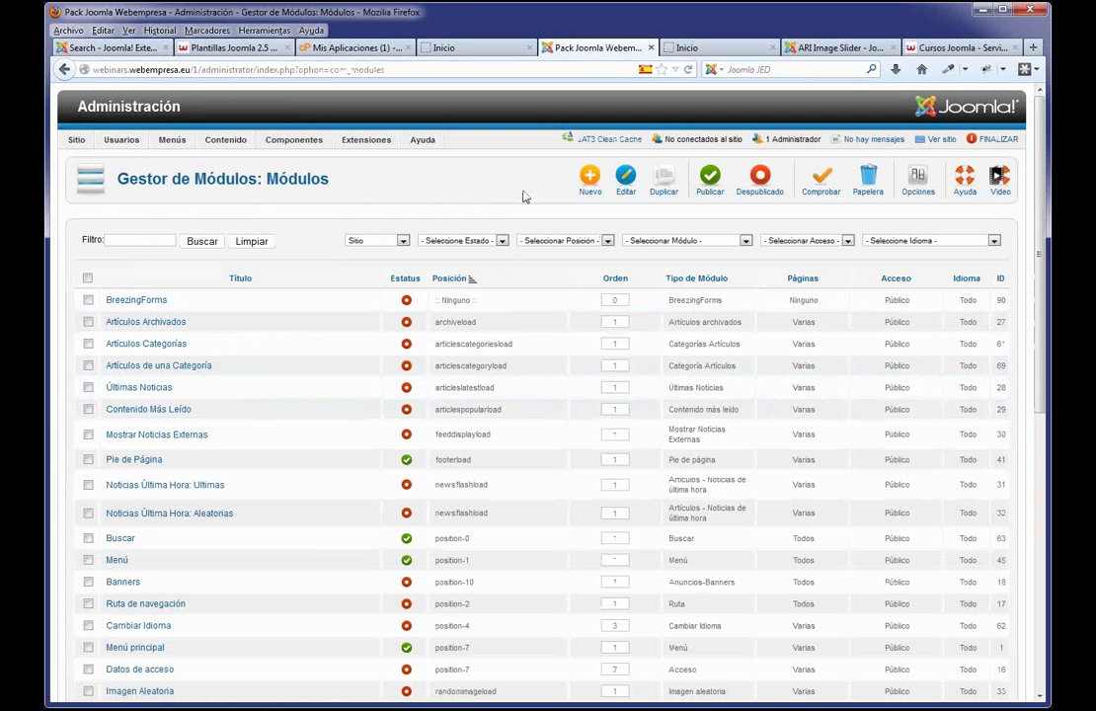
click(591, 182)
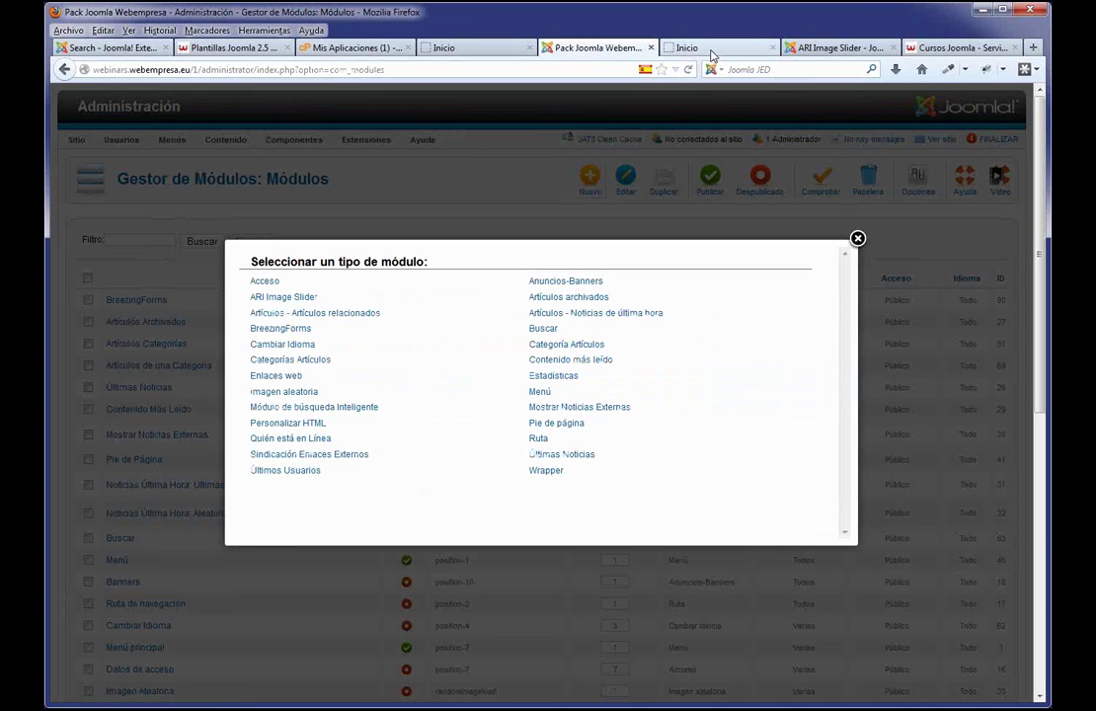
click(311, 423)
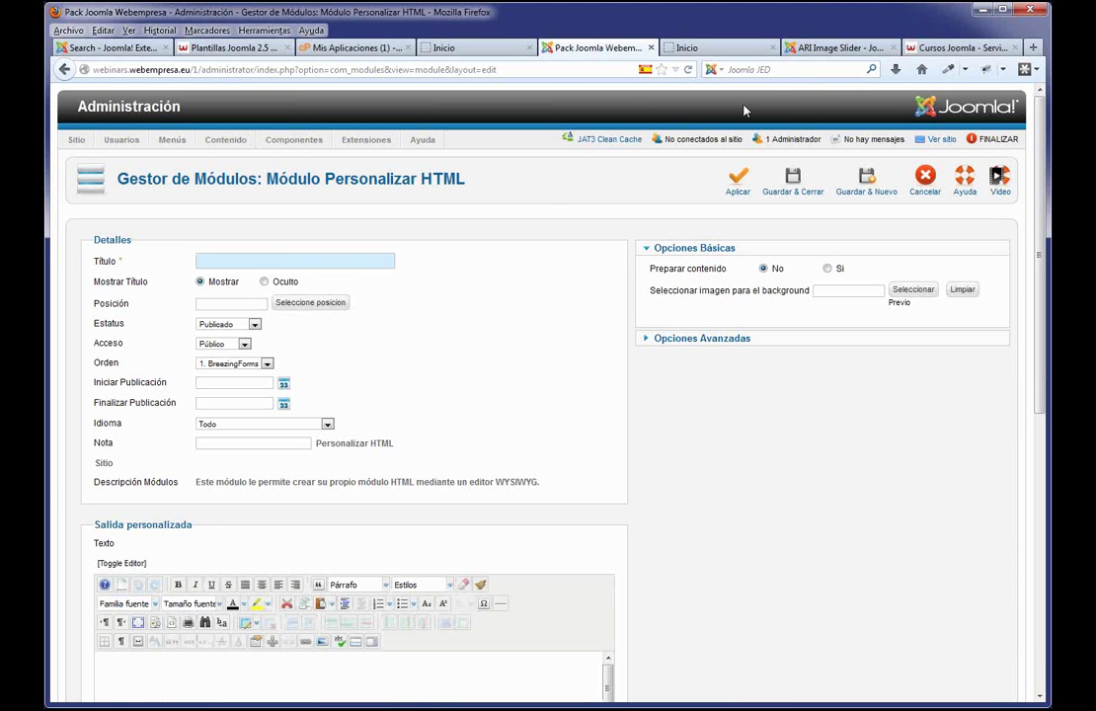
- Locate the base-1a position in the template's module position preview and return to the new module's form
click(737, 48)
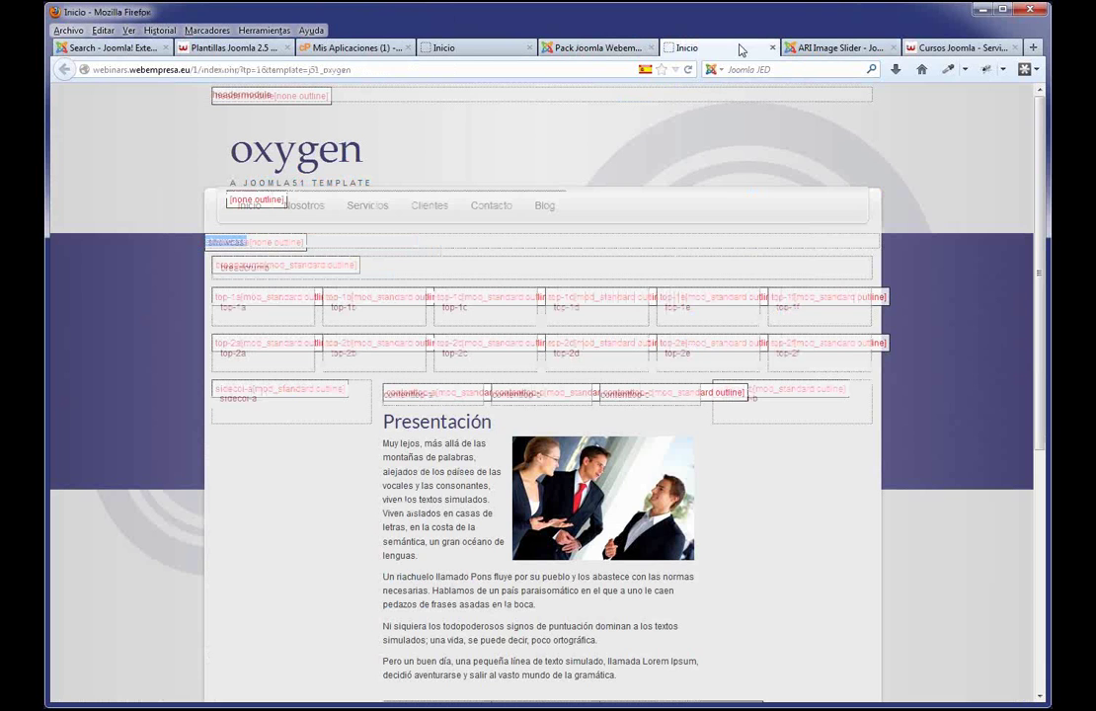
scroll(718, 349, down, 5)
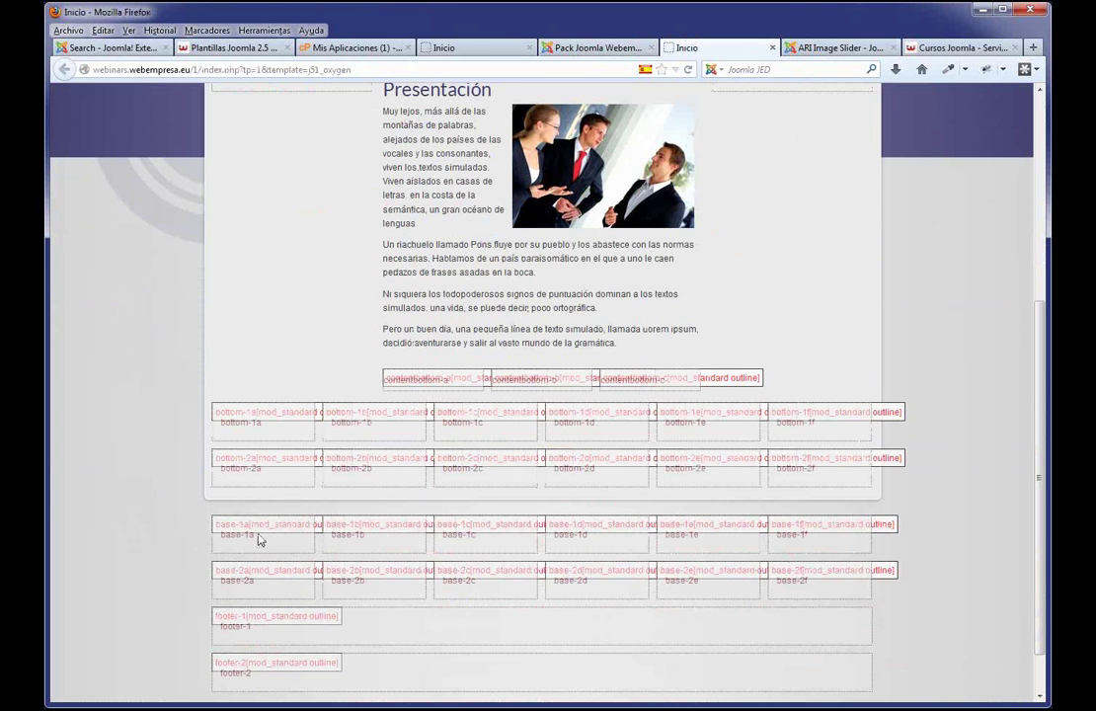
triple_click(245, 537)
click(587, 47)
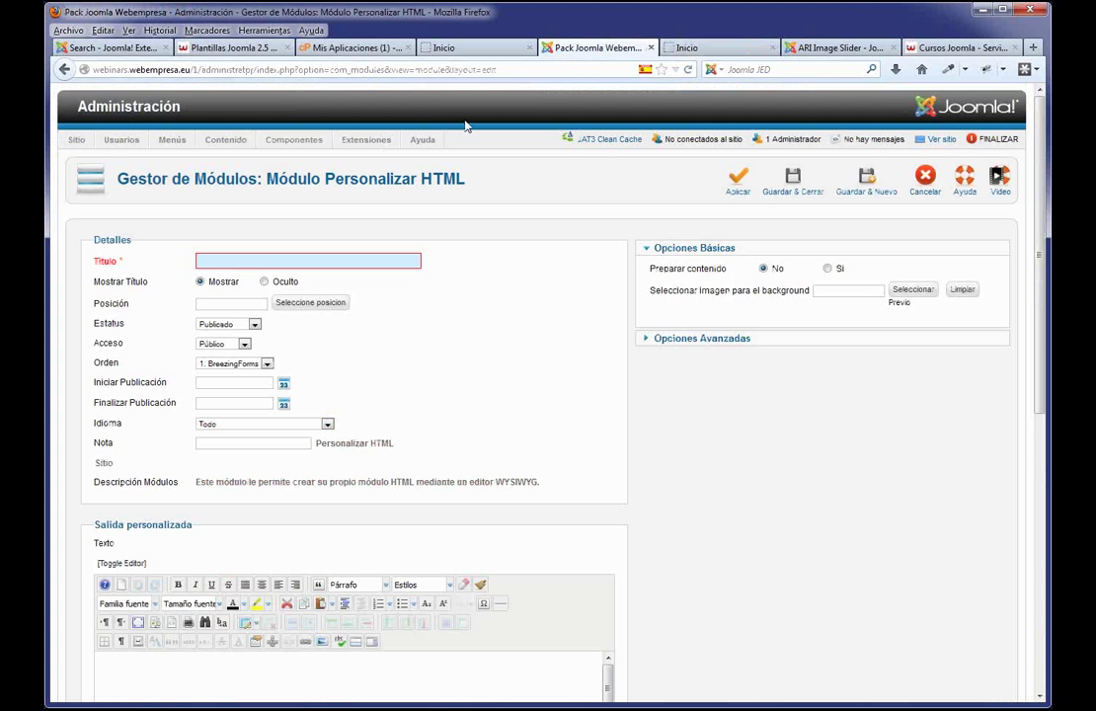
- Title the custom HTML module "Acerca de" and assign it to position base-1a
click(240, 264)
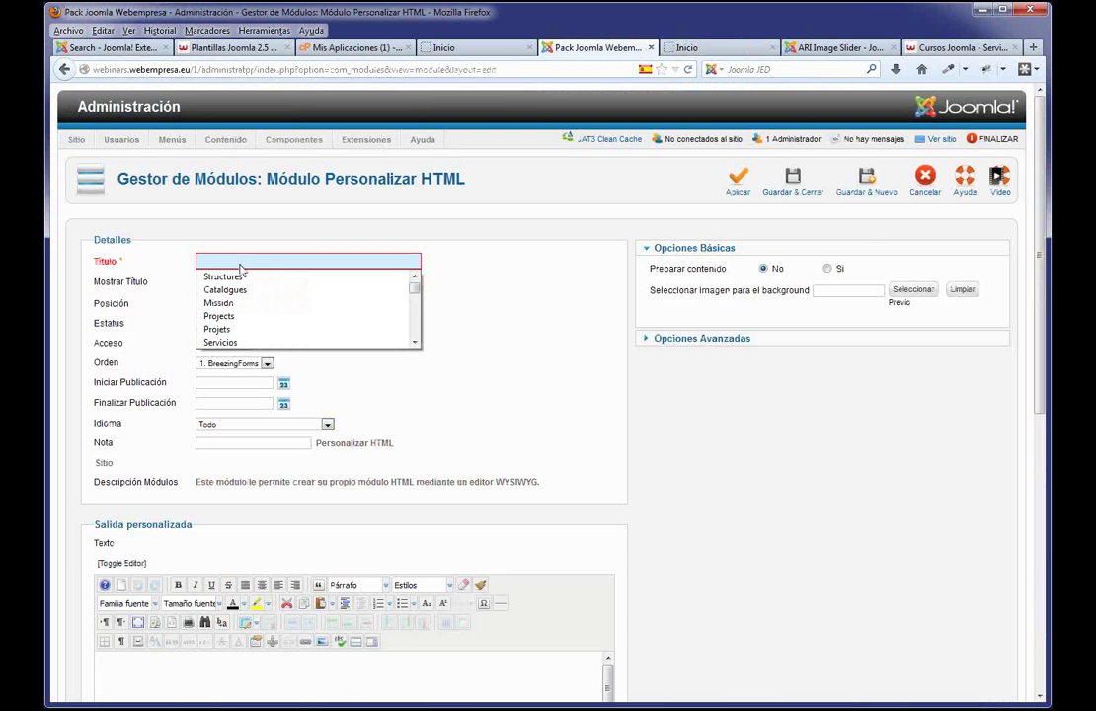
text(A)
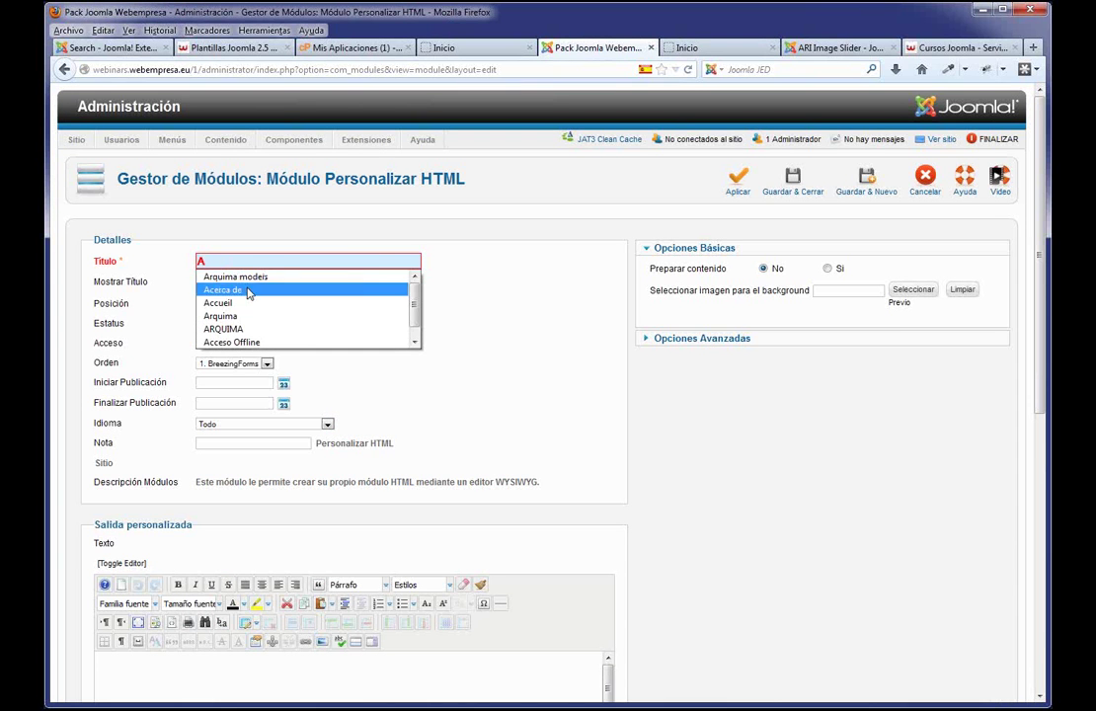
click(237, 289)
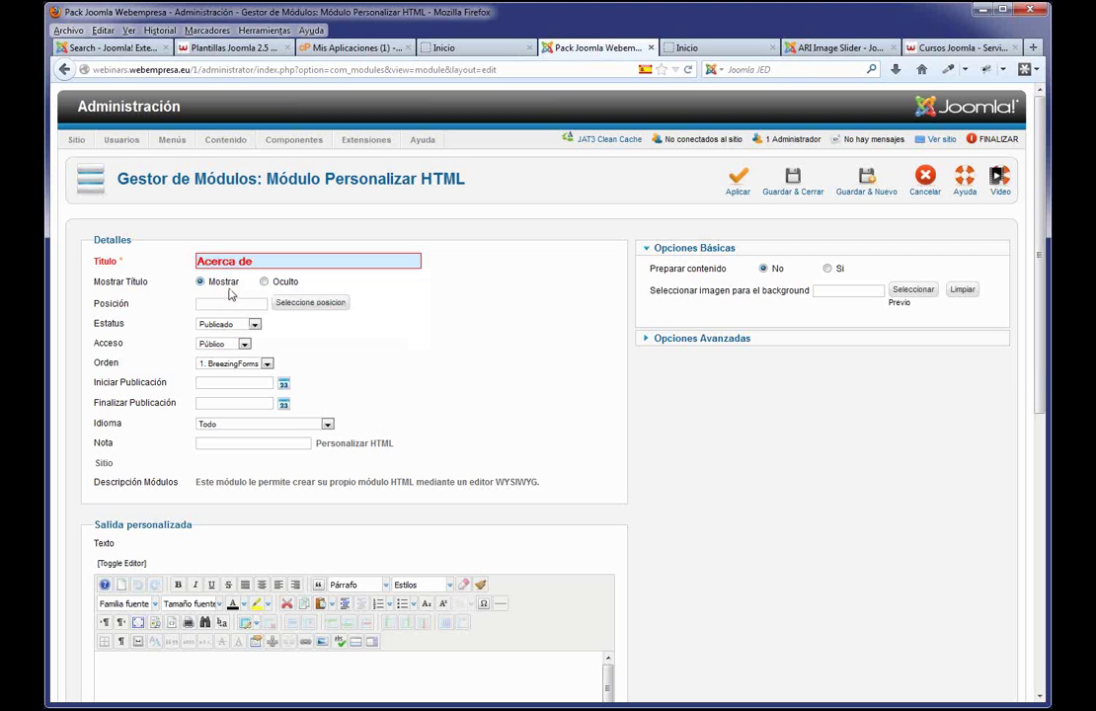
click(240, 305)
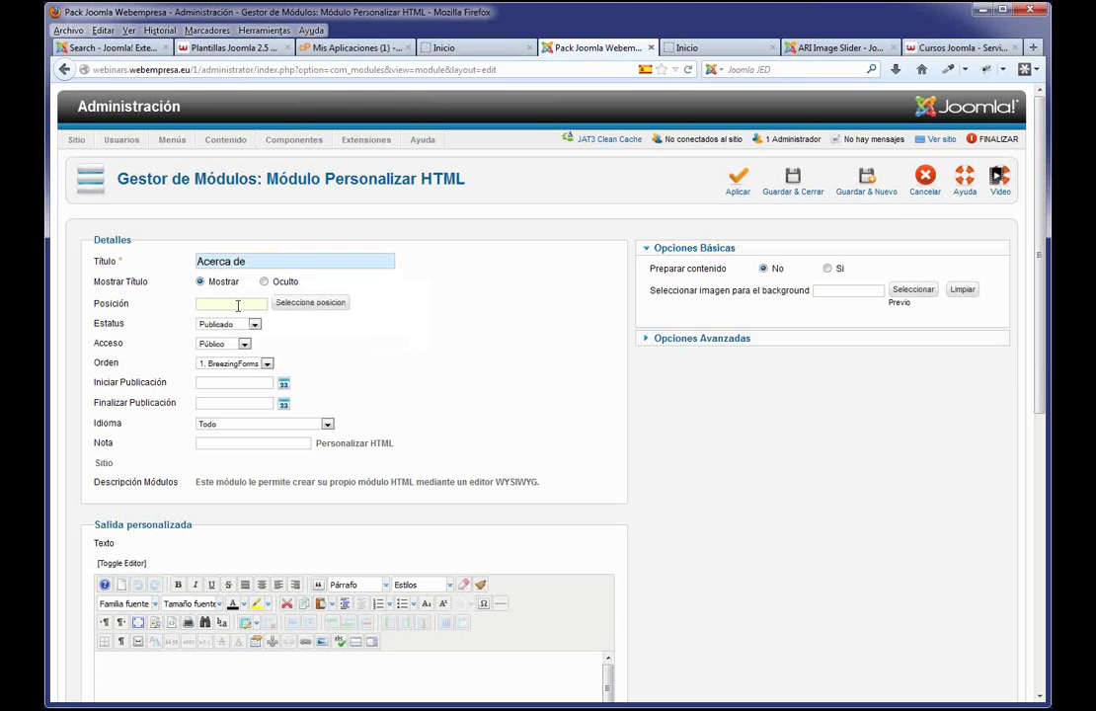
text(base-1a)
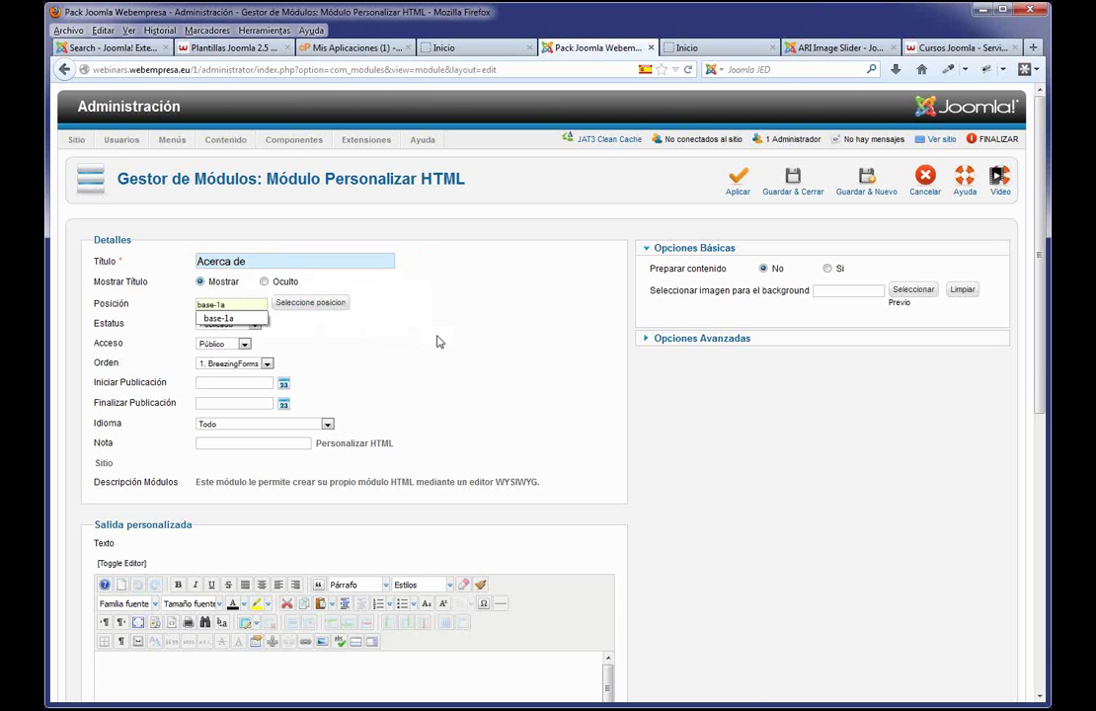
click(383, 296)
click(306, 306)
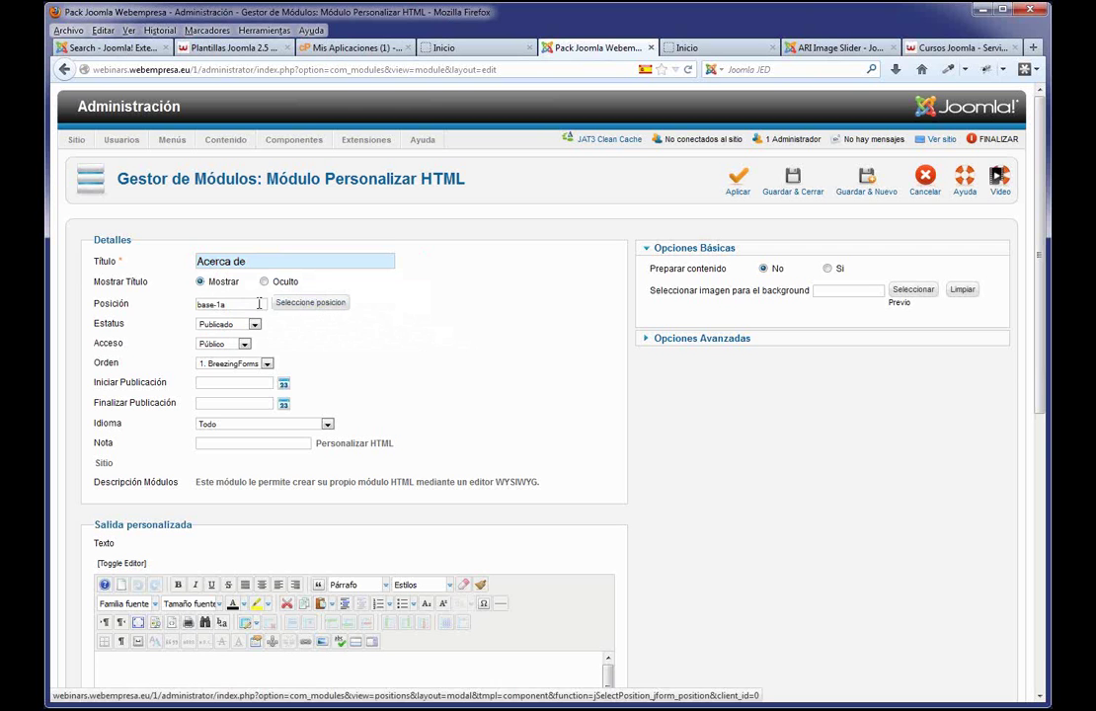
click(259, 305)
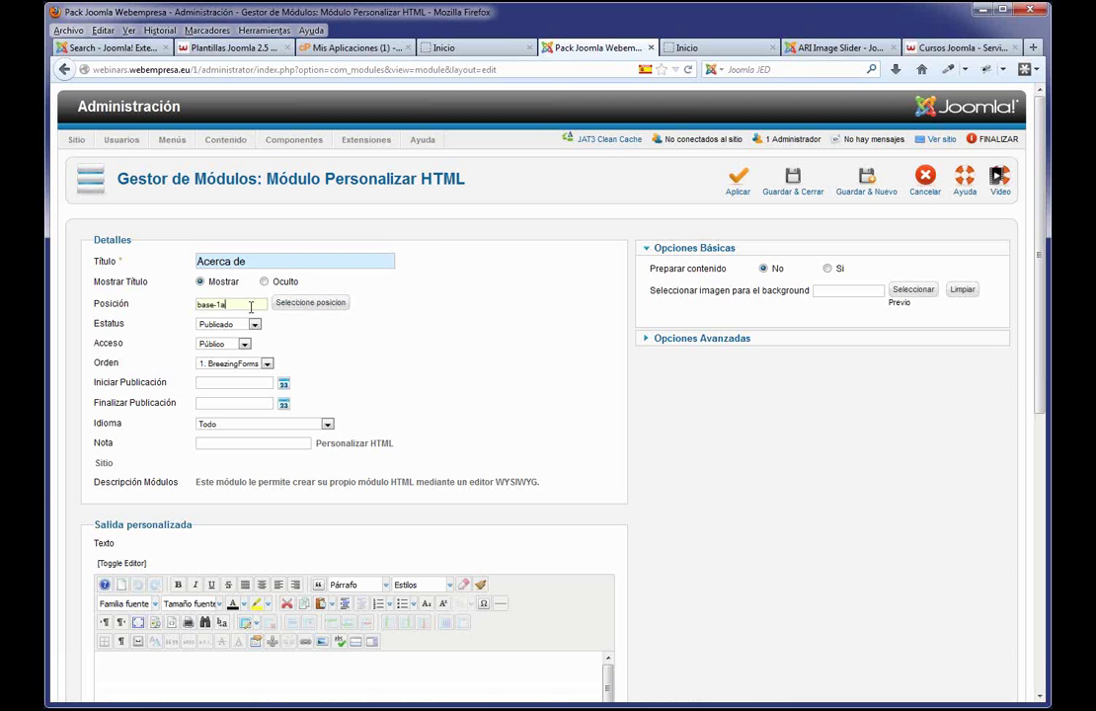
- Fill the module's custom text with two Lorem ipsum paragraphs ending in "Etiam nec lacus vitae est aliquam varius.", and review its settings and menu assignment
scroll(356, 553, down, 5)
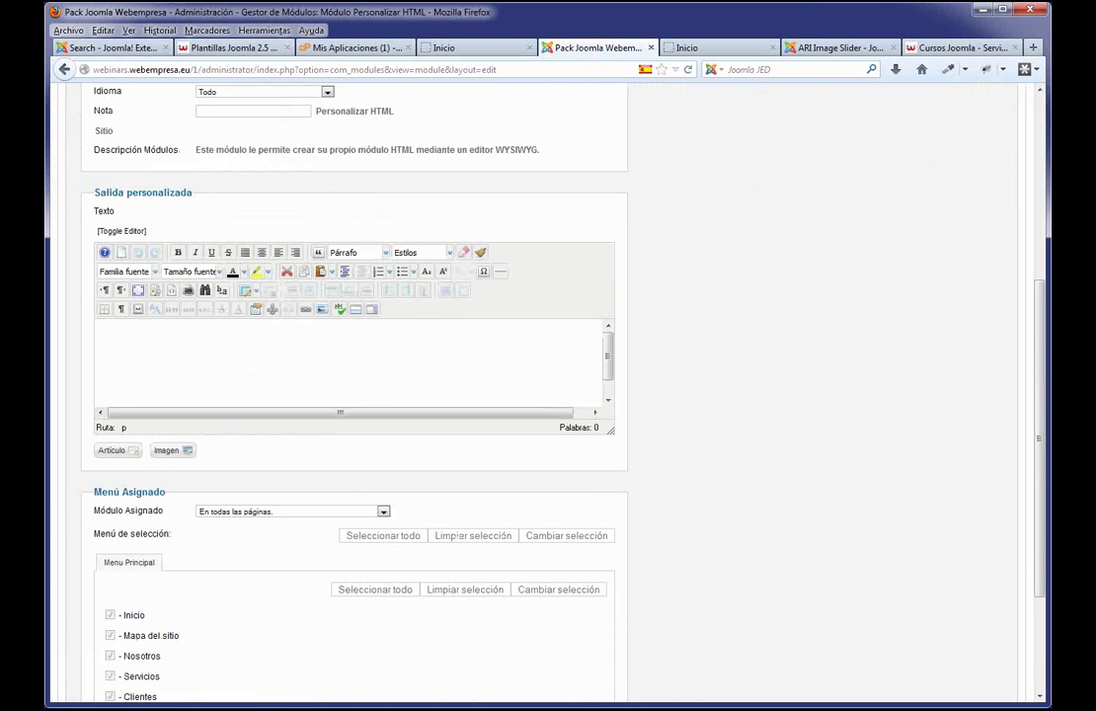
text(Lorem ipsum dolor sit amet,consectetuer adipiscing elit. Praesent ut nibh. Nulla ac nibh. Phasellus nibh. Etiam tellus. Etiam nec lacus vitae est aliquam varius)
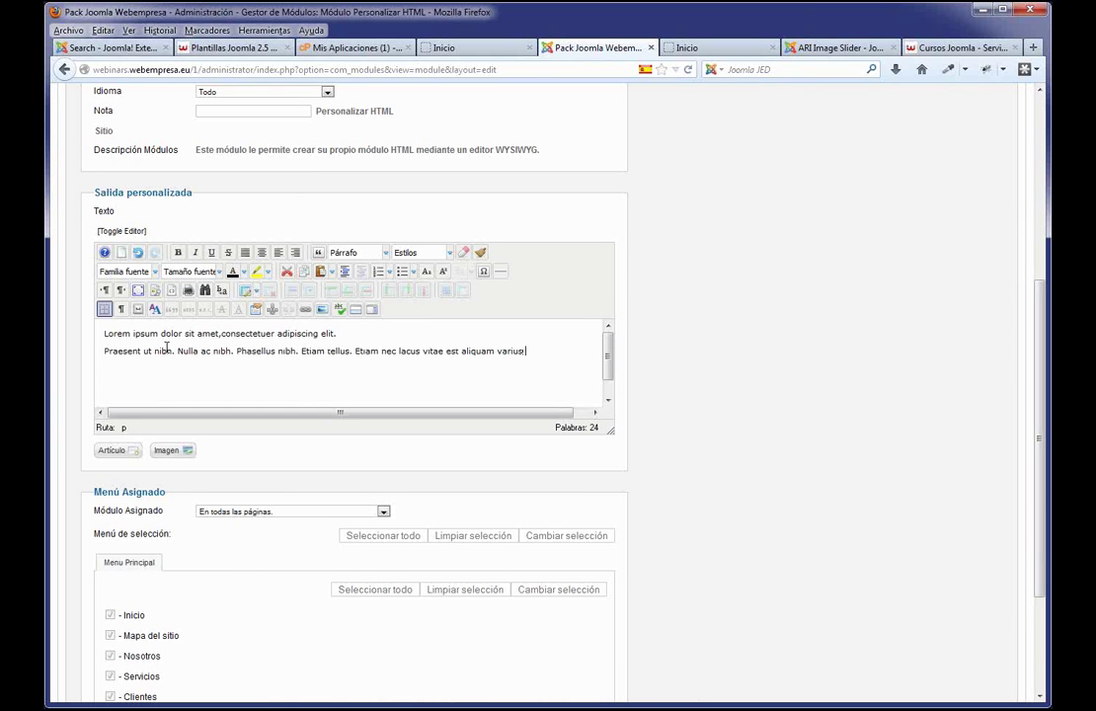
text(kjfhkdshf)
scroll(167, 348, up, 6)
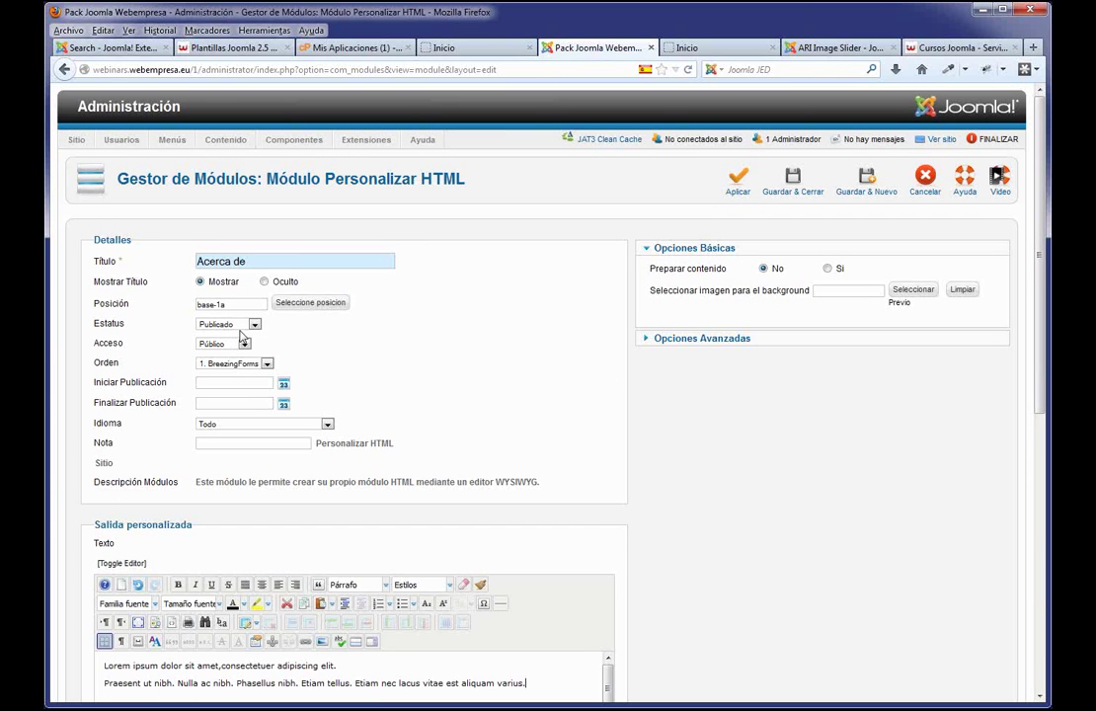
scroll(445, 457, down, 8)
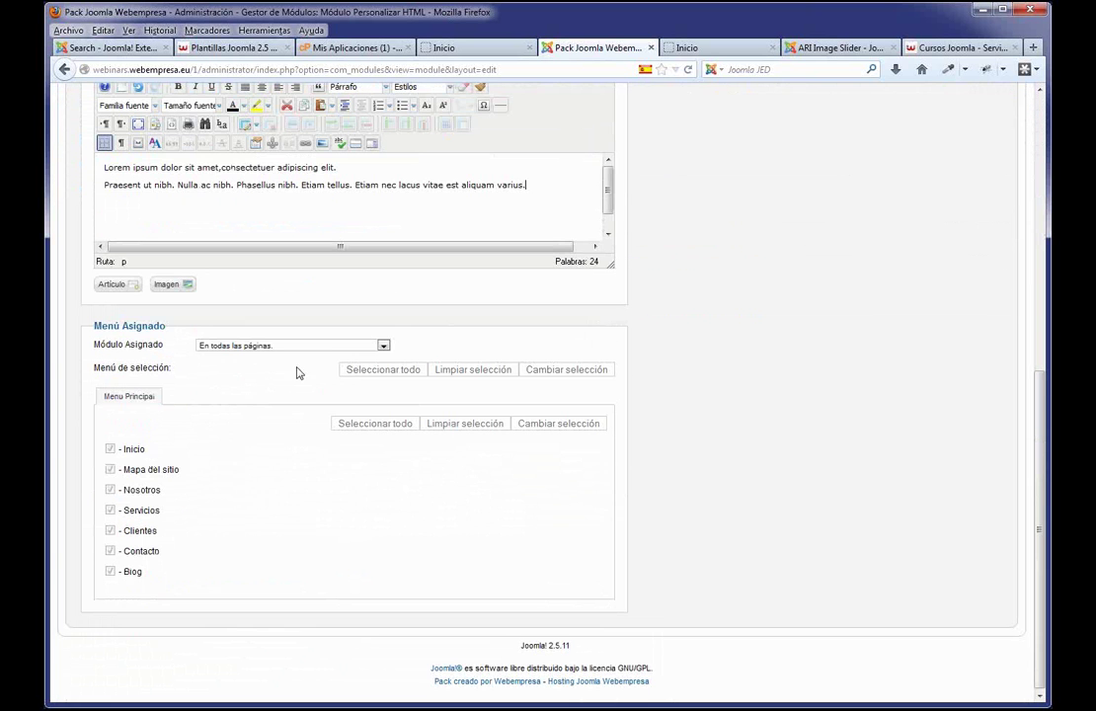
- Save and close the "Acerca de" module, then reload the site's home page and check the module beneath the main content
click(611, 374)
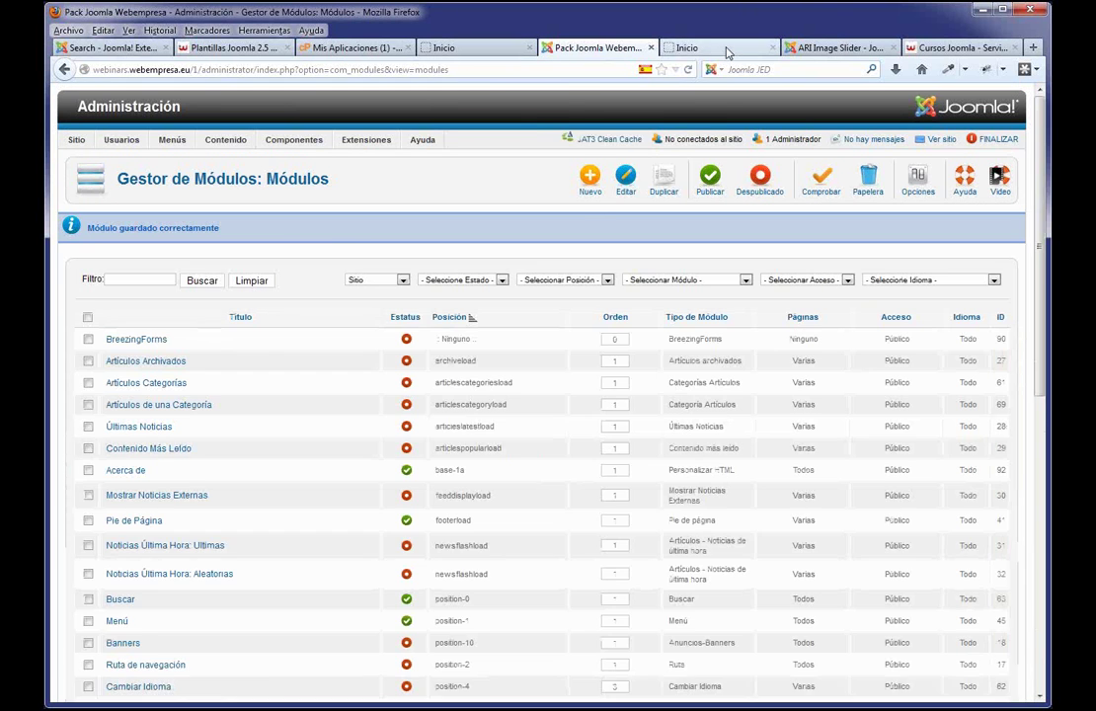
click(726, 49)
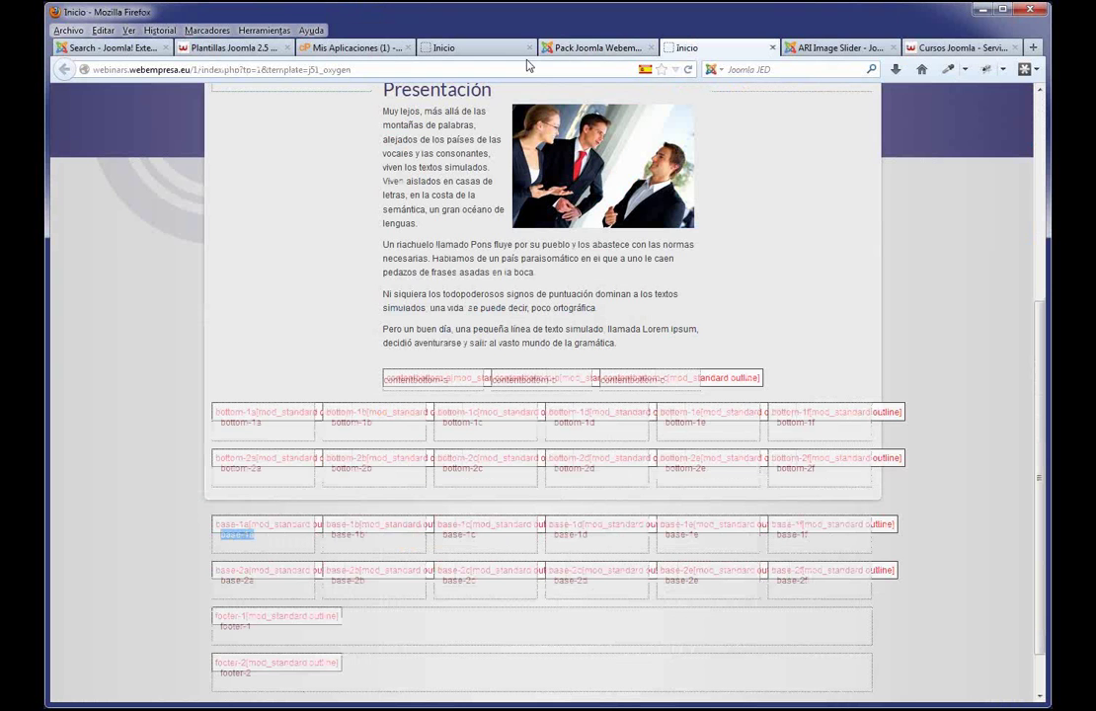
click(573, 47)
click(476, 47)
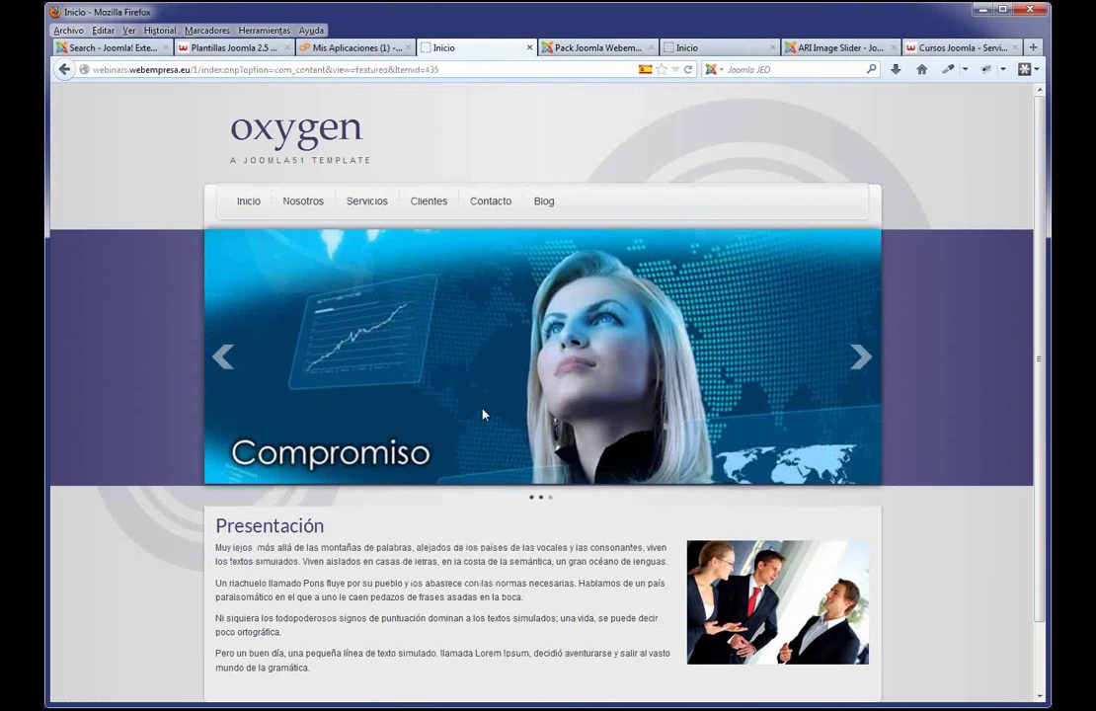
key(F5)
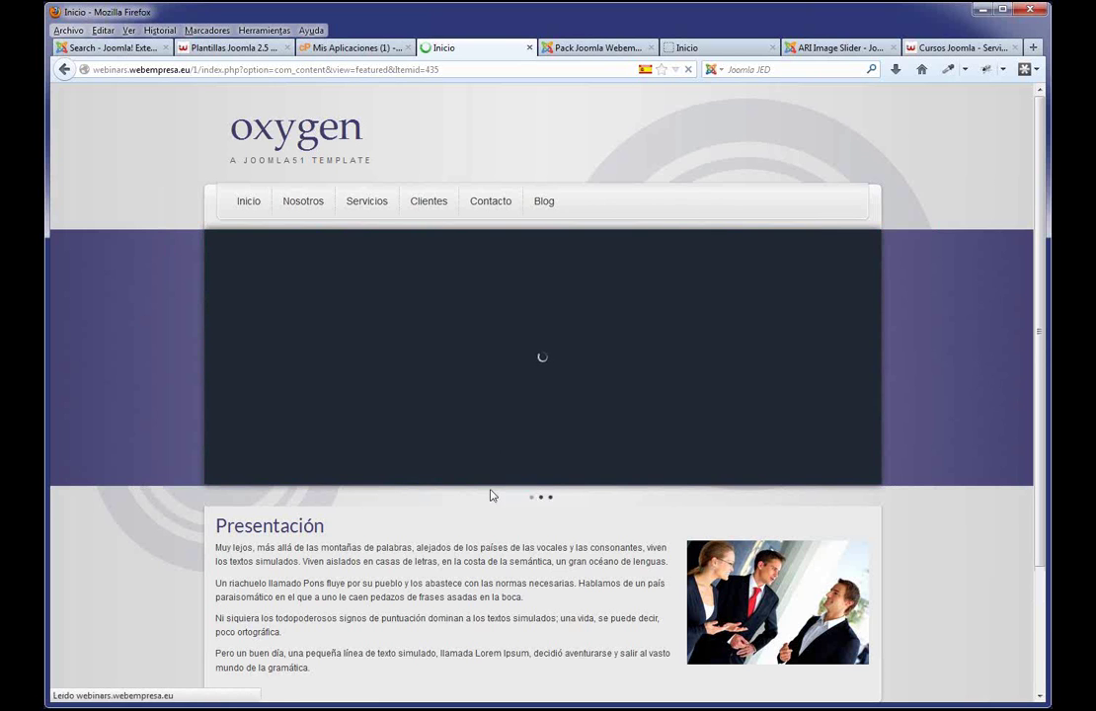
scroll(484, 514, down, 3)
triple_click(675, 608)
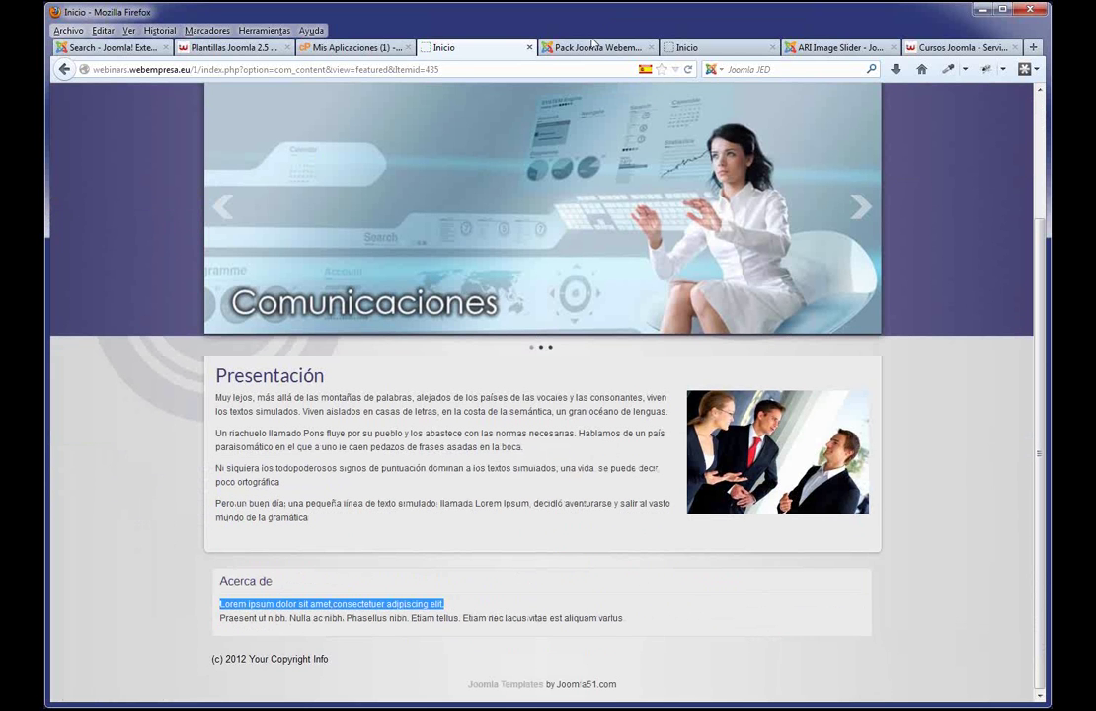
- Duplicate the "Acerca de" module in the Joomla module manager and open the copy for editing
click(593, 46)
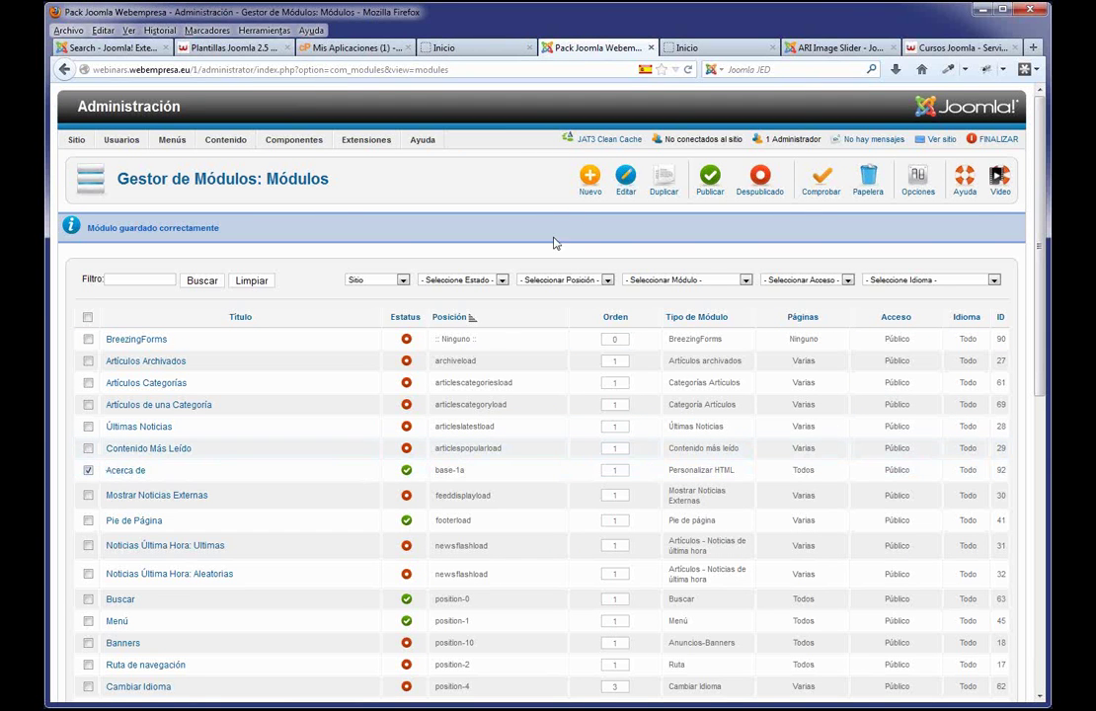
click(88, 470)
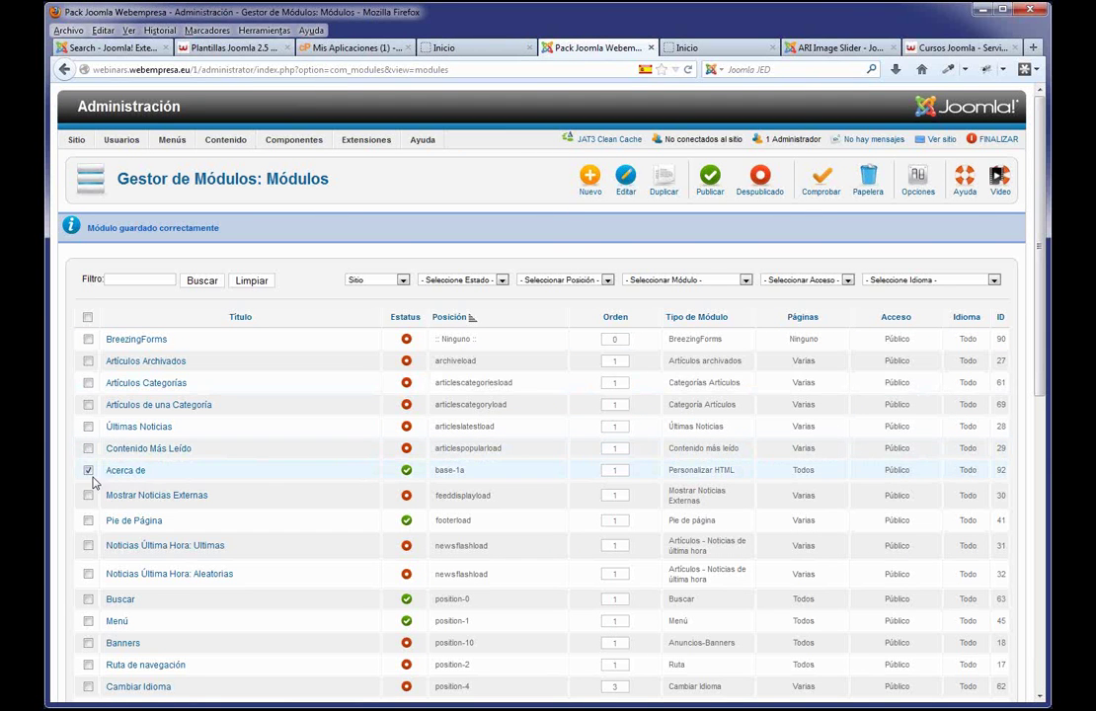
click(665, 188)
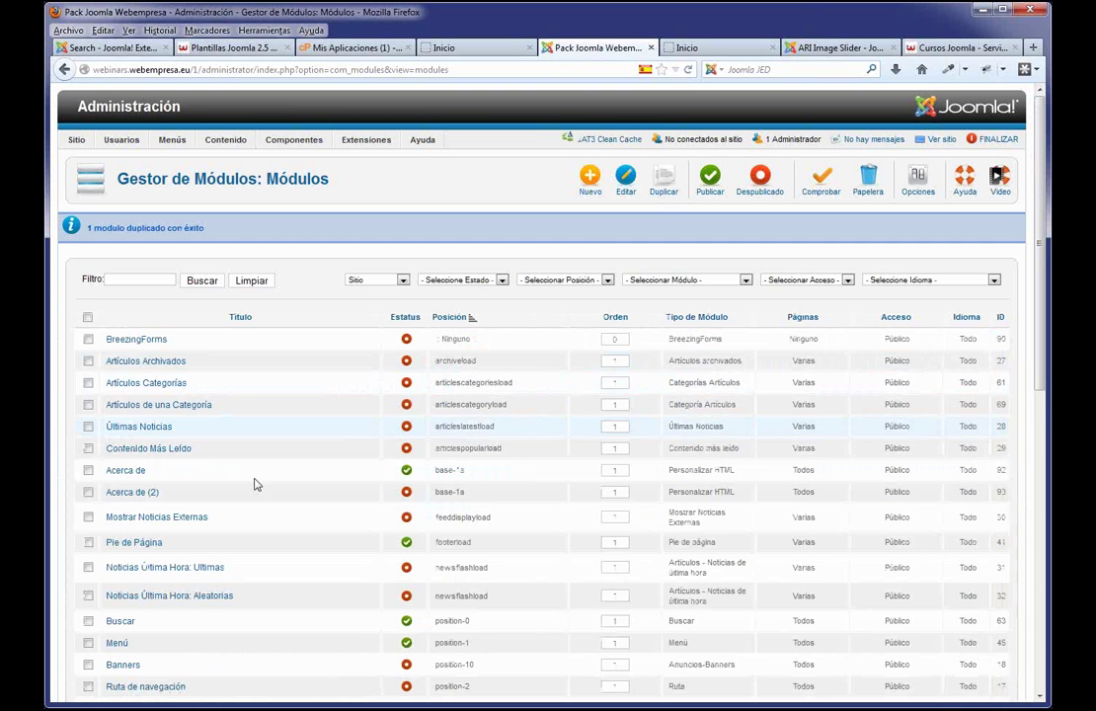
click(147, 493)
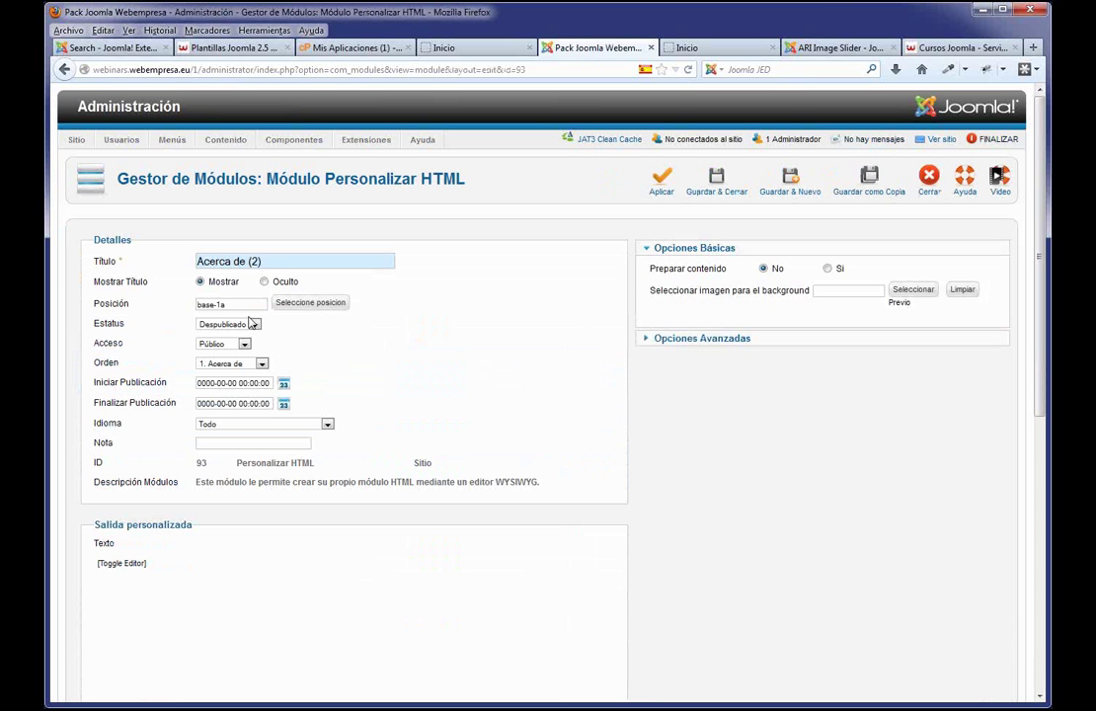
- Retitle the duplicated module "Que hacemos" and assign it to position base-1b
drag(286, 257, 144, 273)
text(Que)
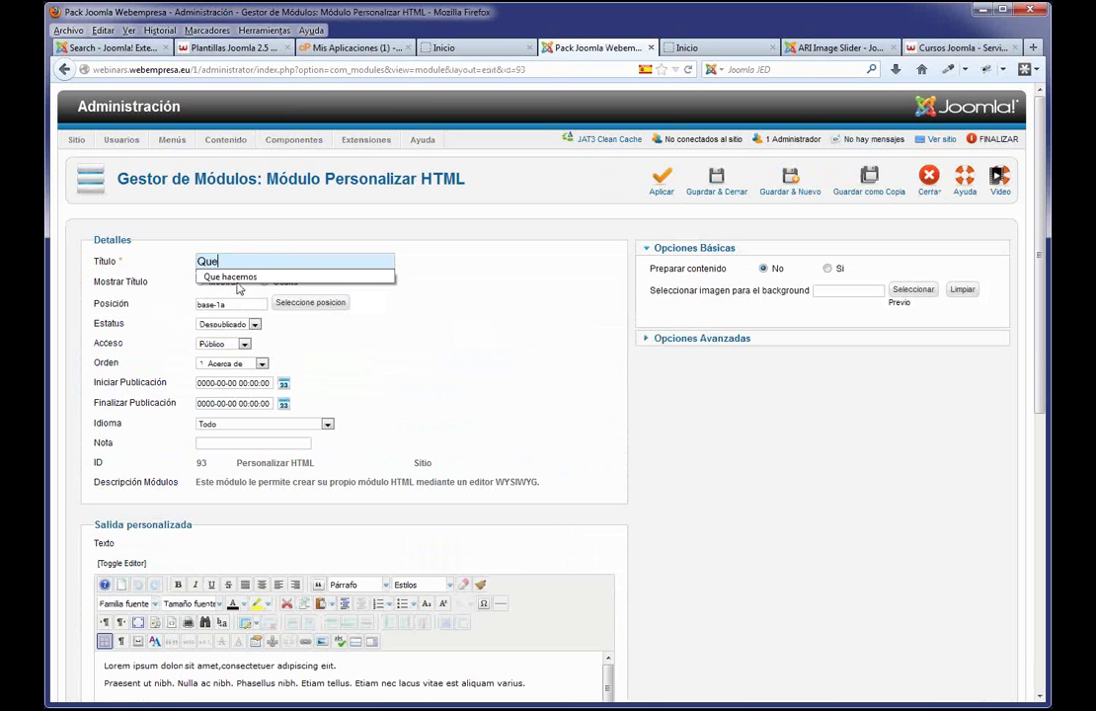
click(235, 277)
key(BackSpace)
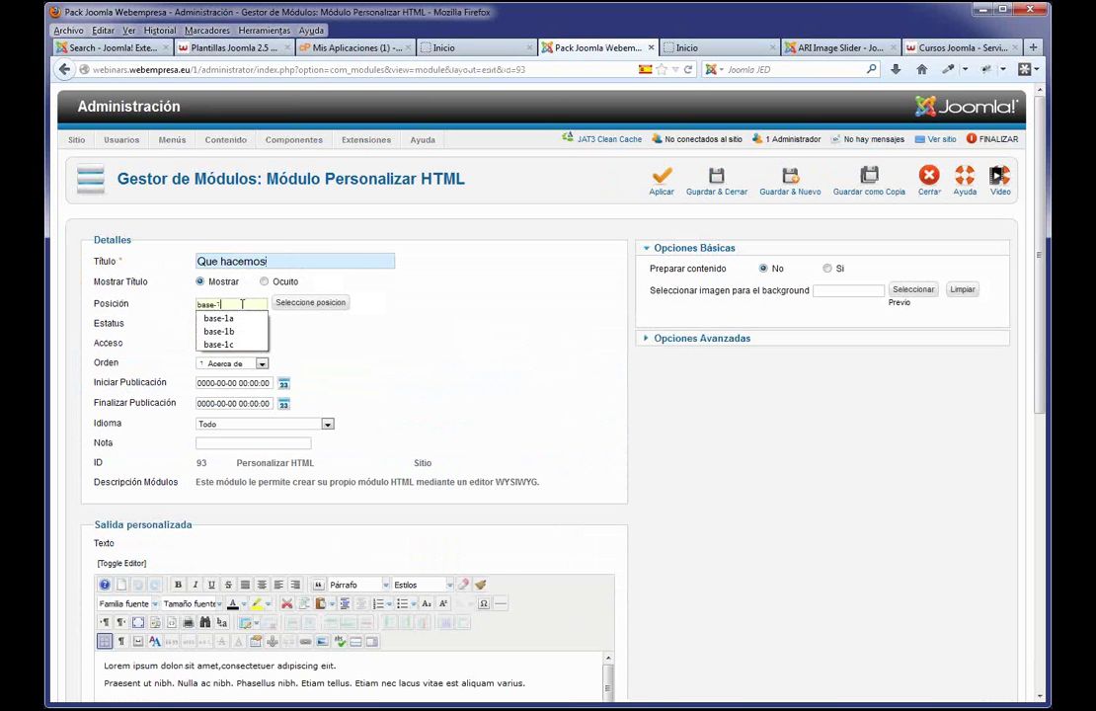
text(b)
click(219, 316)
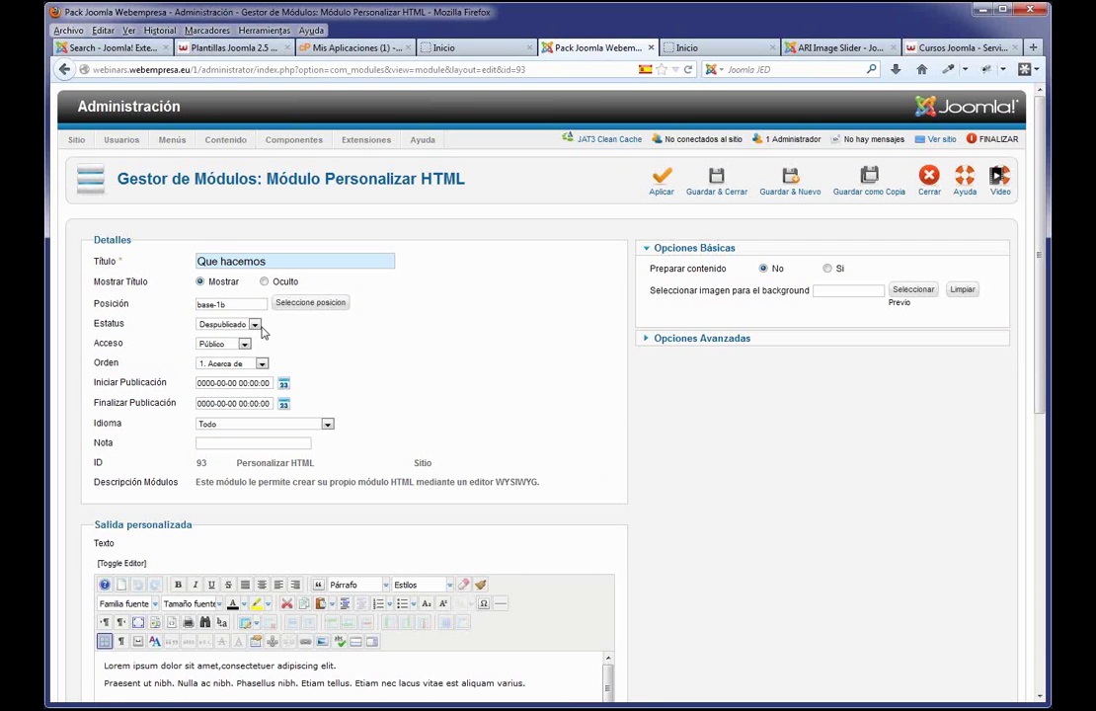
- Set the "Que hacemos" module's status to Publicado, review its text and menu assignment, and save and close it
click(254, 325)
click(219, 336)
scroll(363, 386, down, 5)
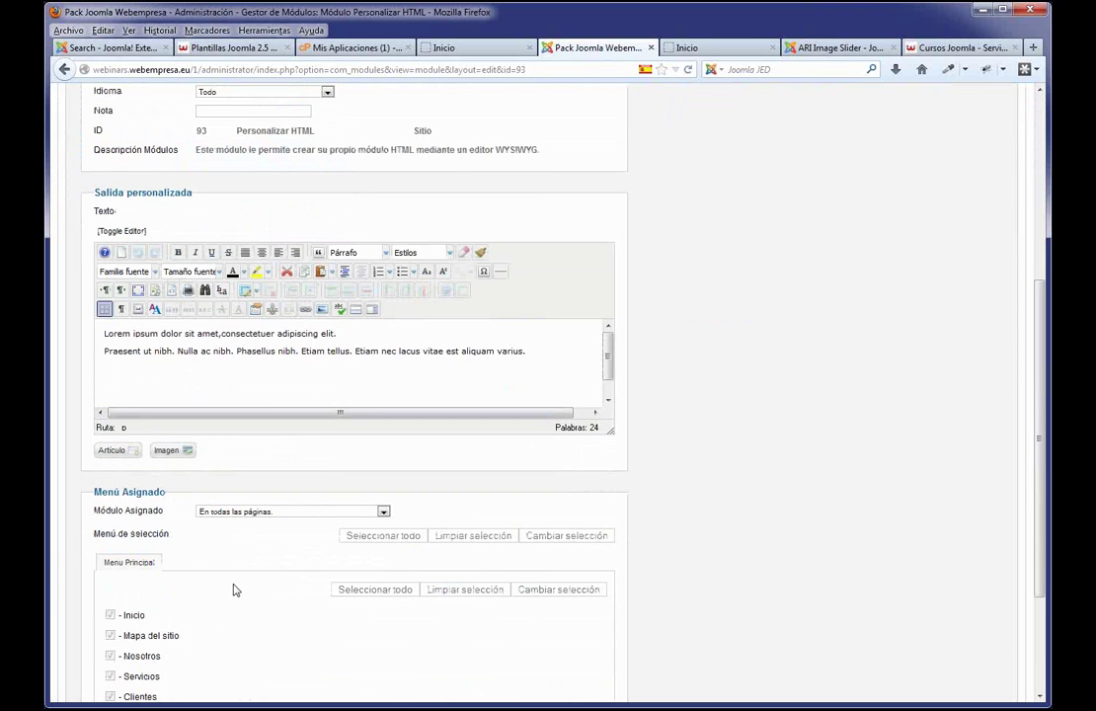
scroll(568, 472, up, 5)
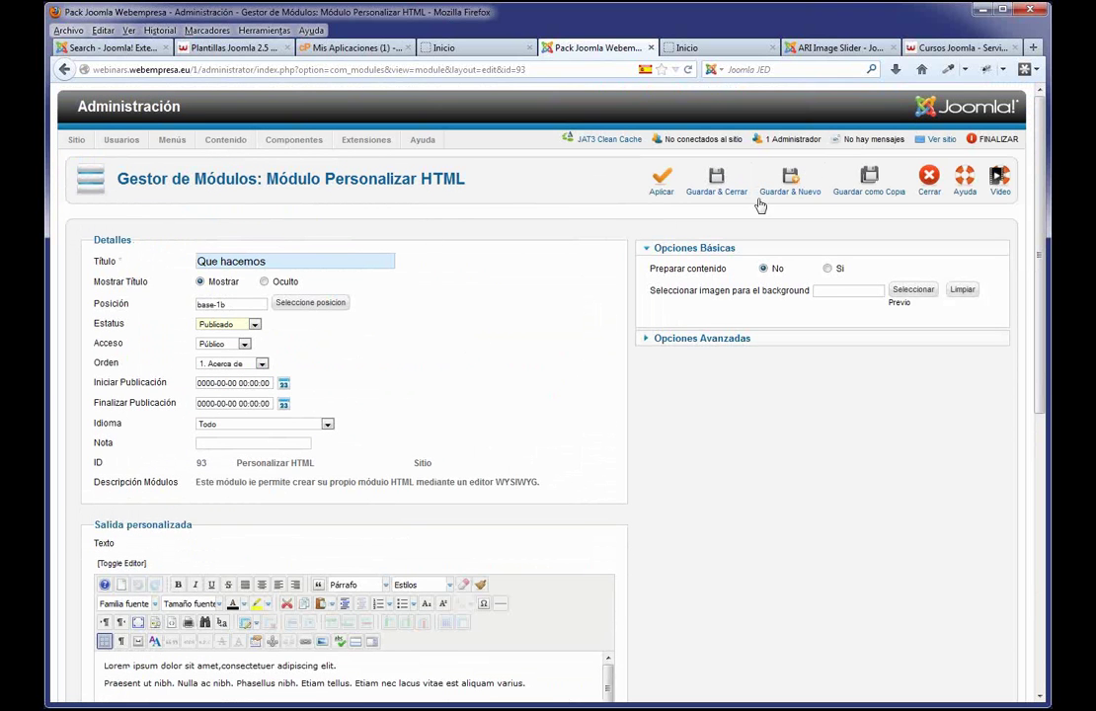
click(722, 185)
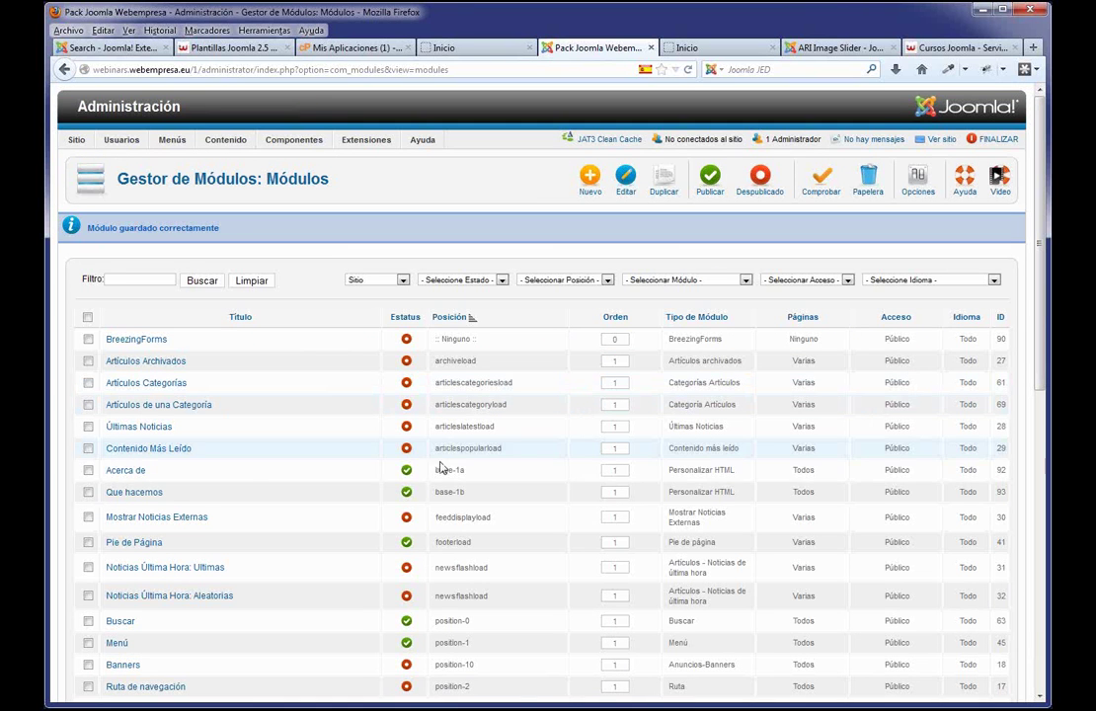
- Duplicate the "Que hacemos" module and open the copy for editing
click(88, 492)
click(664, 183)
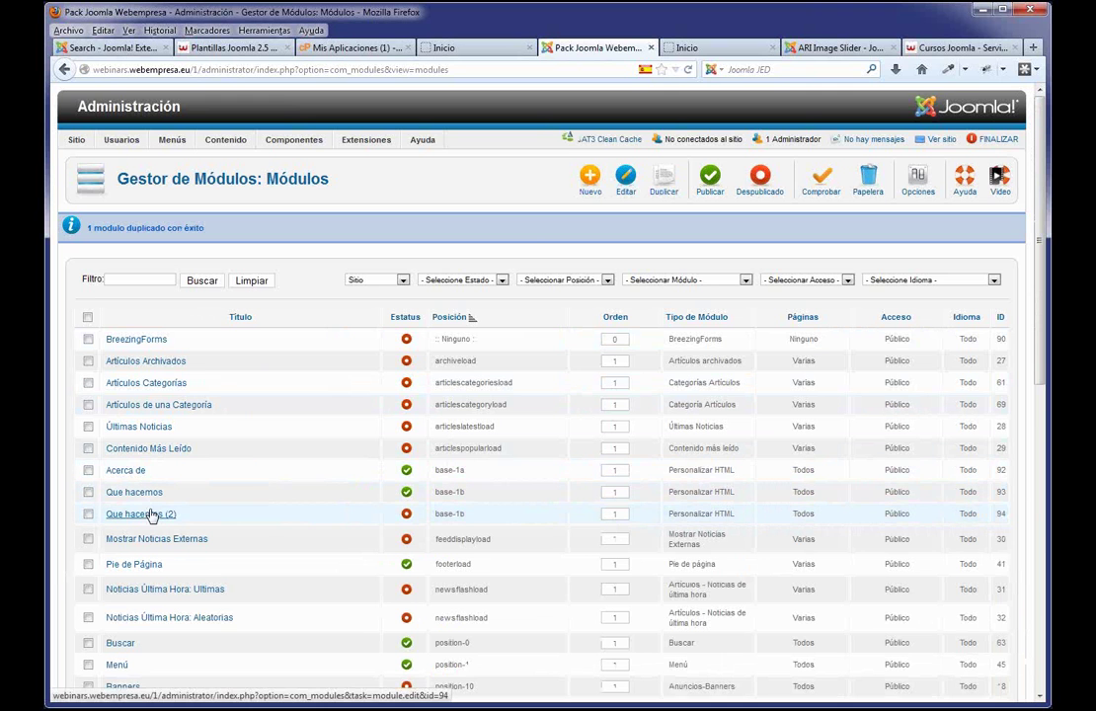
click(151, 515)
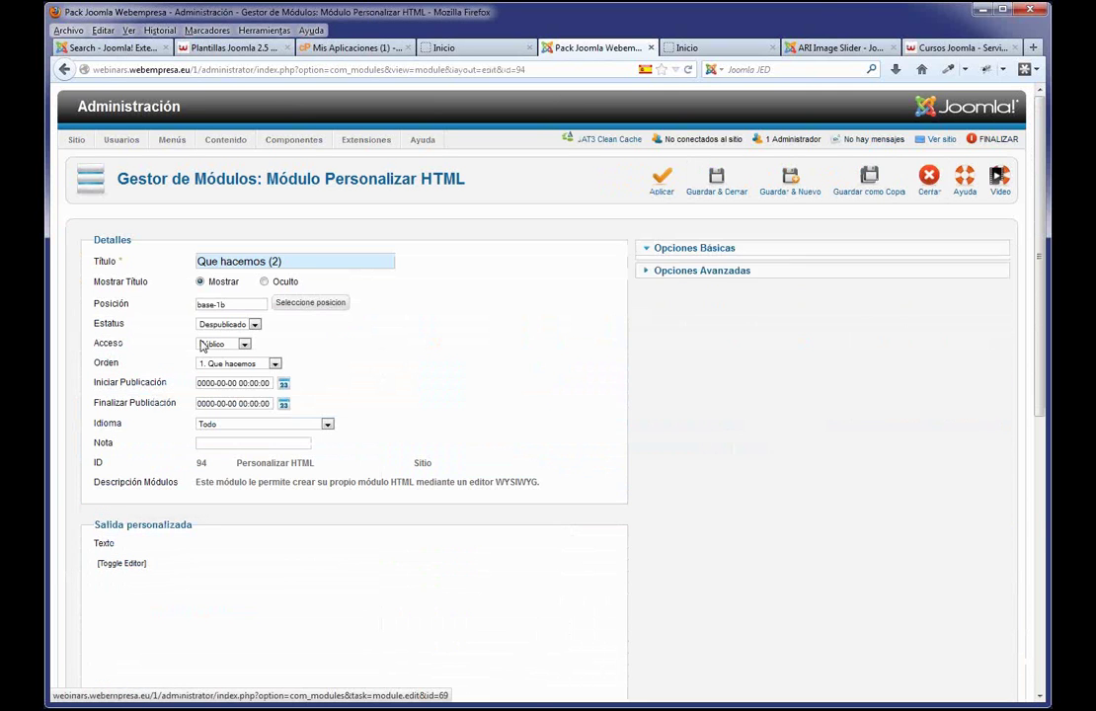
- Retitle the duplicated module "Garantía" and assign it to position base-1c
drag(286, 261, 152, 253)
text(G)
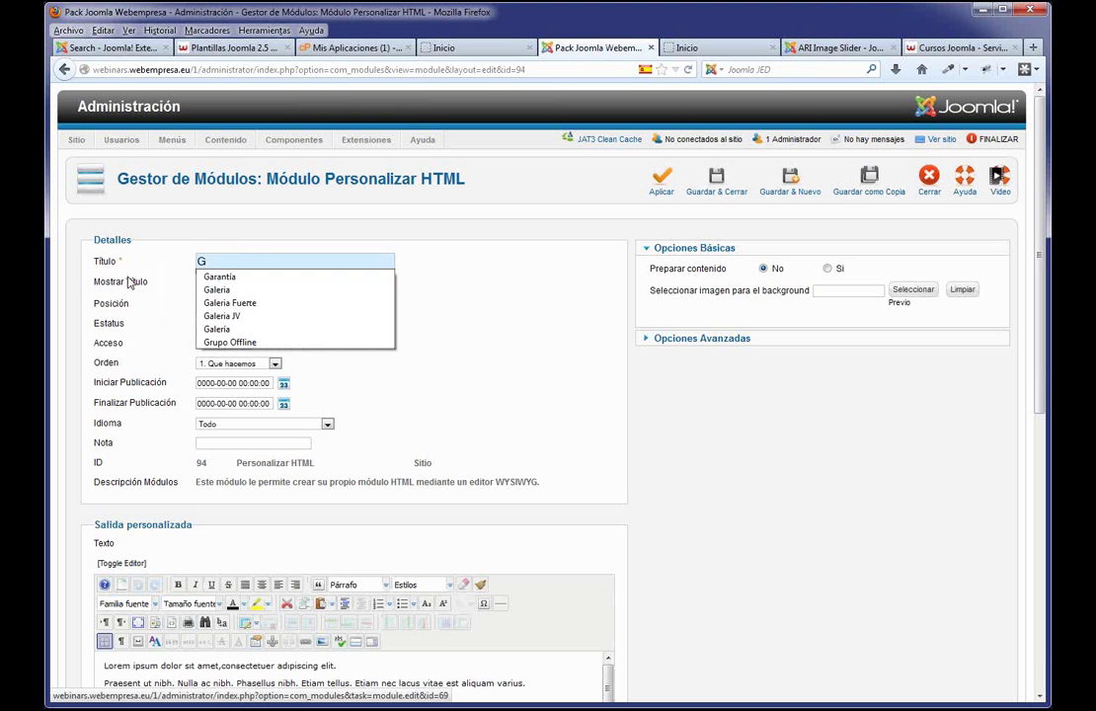
click(237, 277)
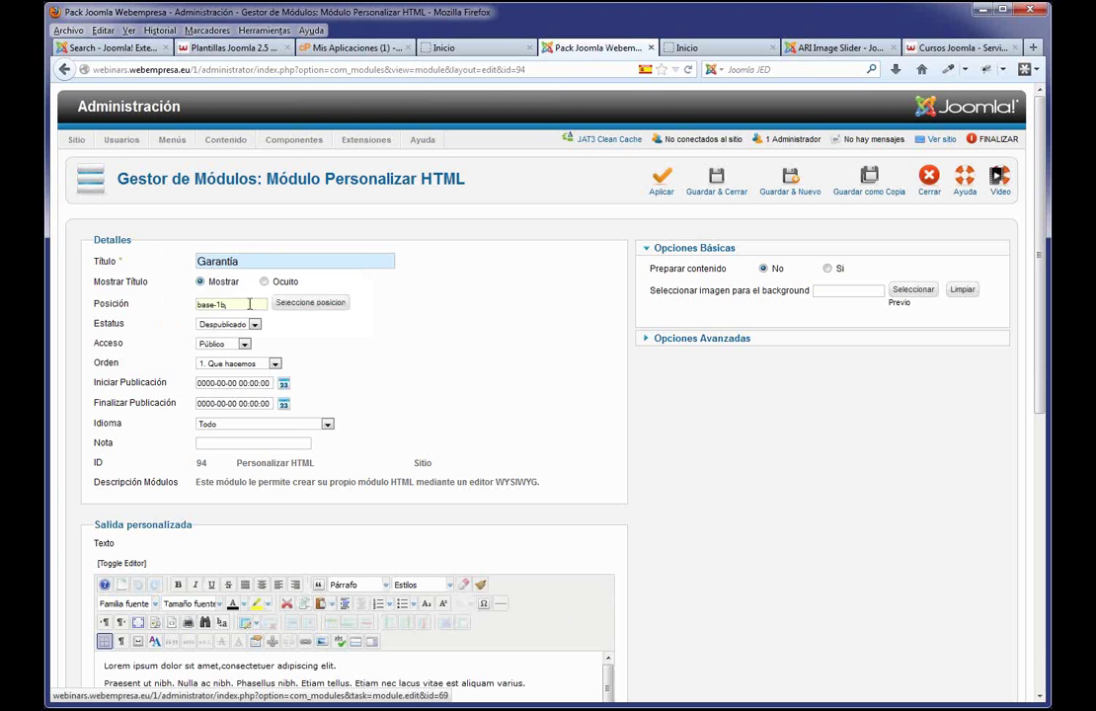
key(BackSpace)
text(c)
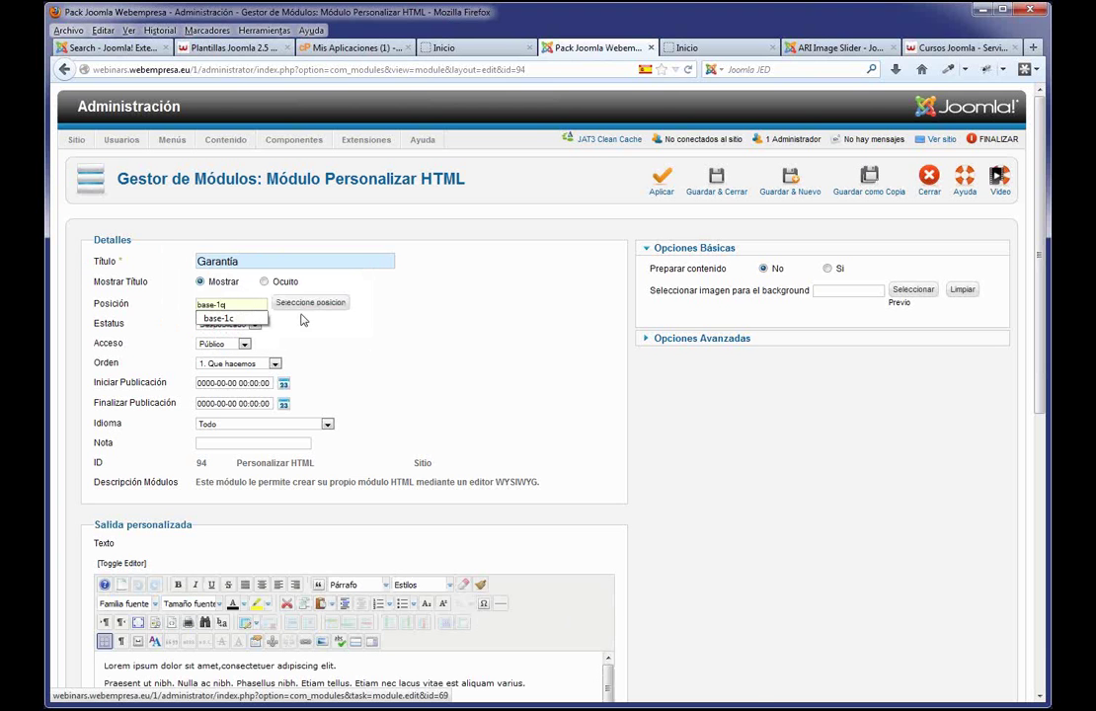
- Set the "Garantía" module's status to Publicado and save and close it
click(255, 325)
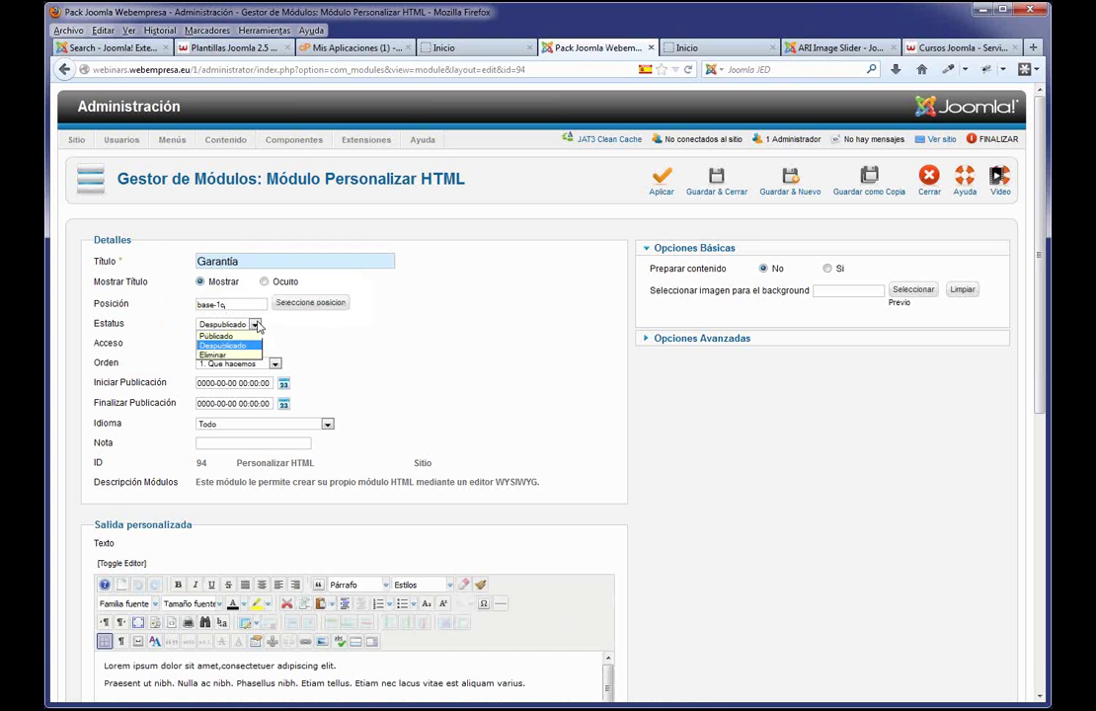
click(219, 336)
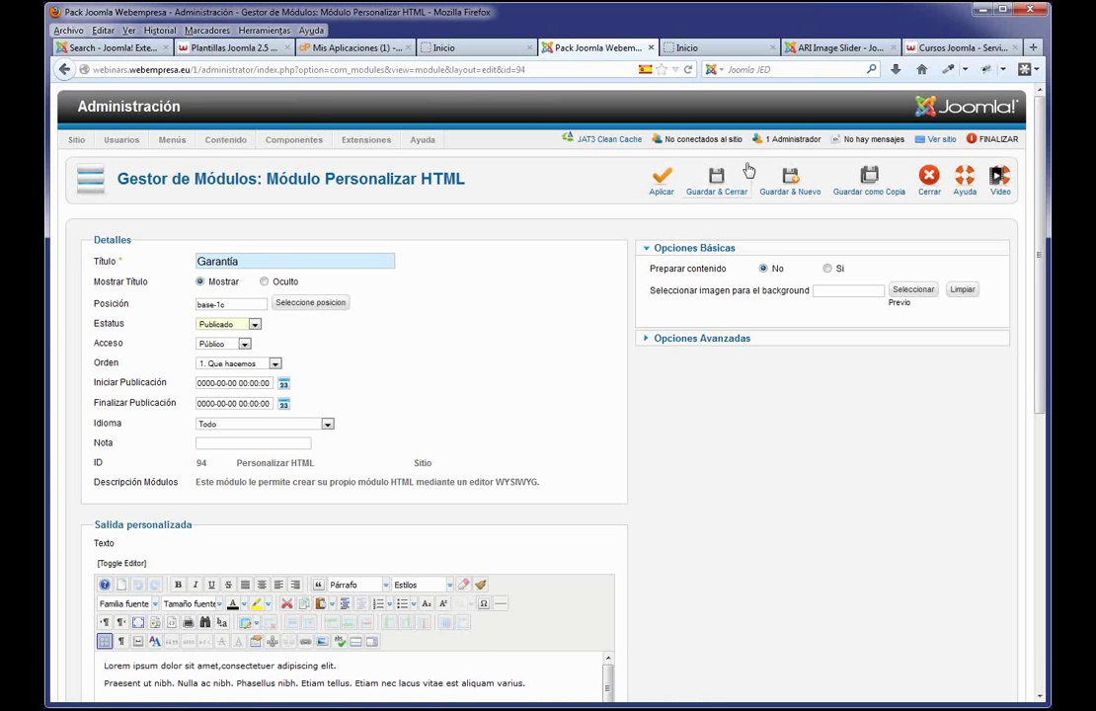
click(716, 183)
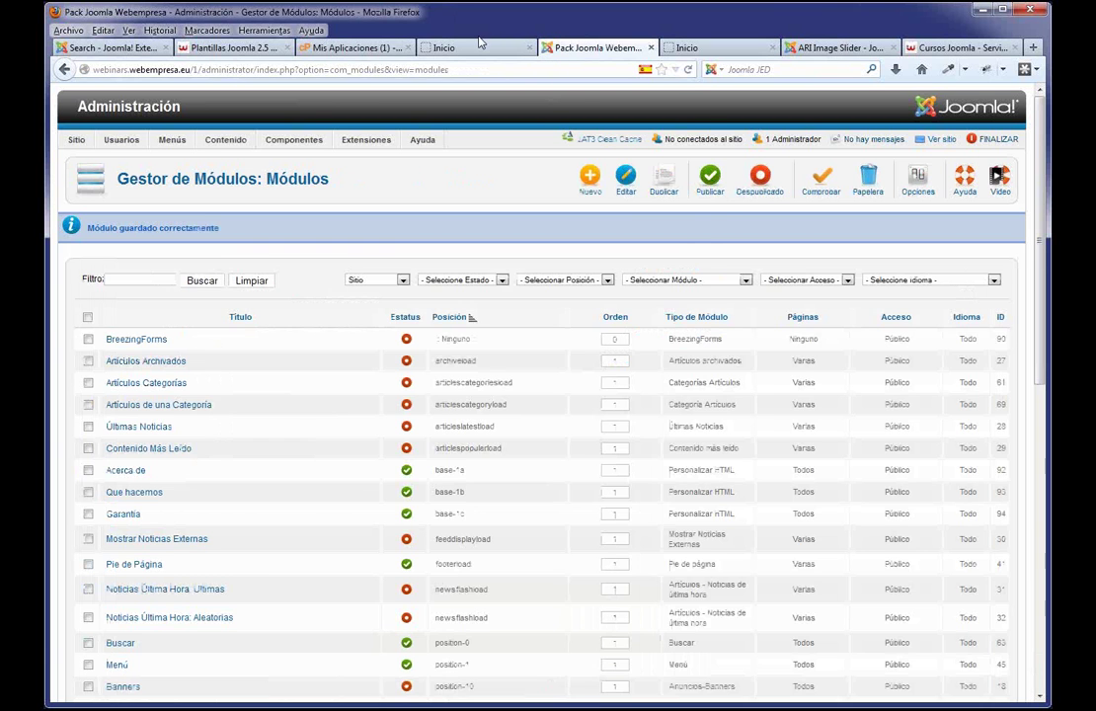
- Reload the site's home page and check how the three custom modules are arranged below the presentation
click(475, 47)
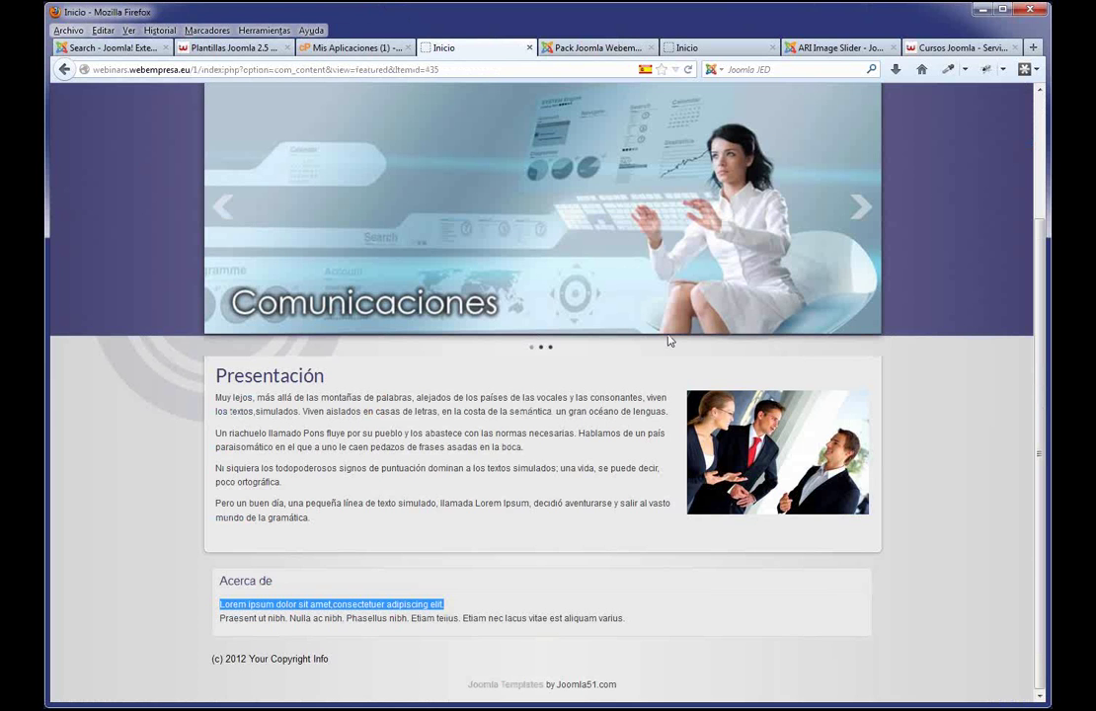
key(F5)
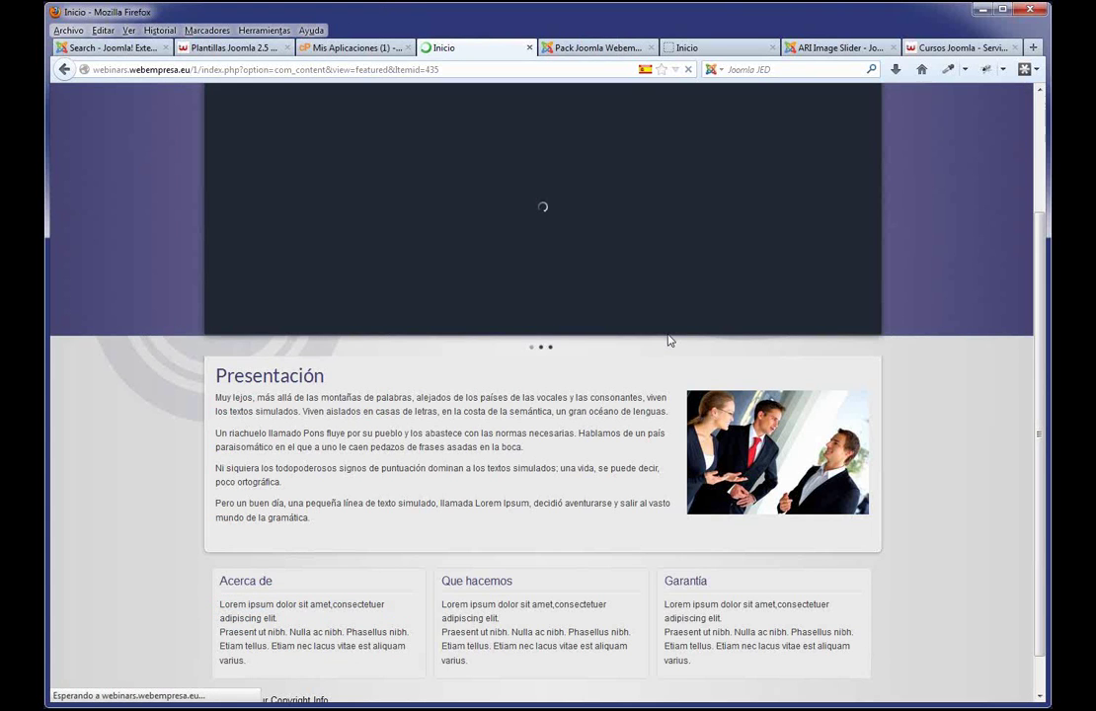
scroll(697, 343, down, 1)
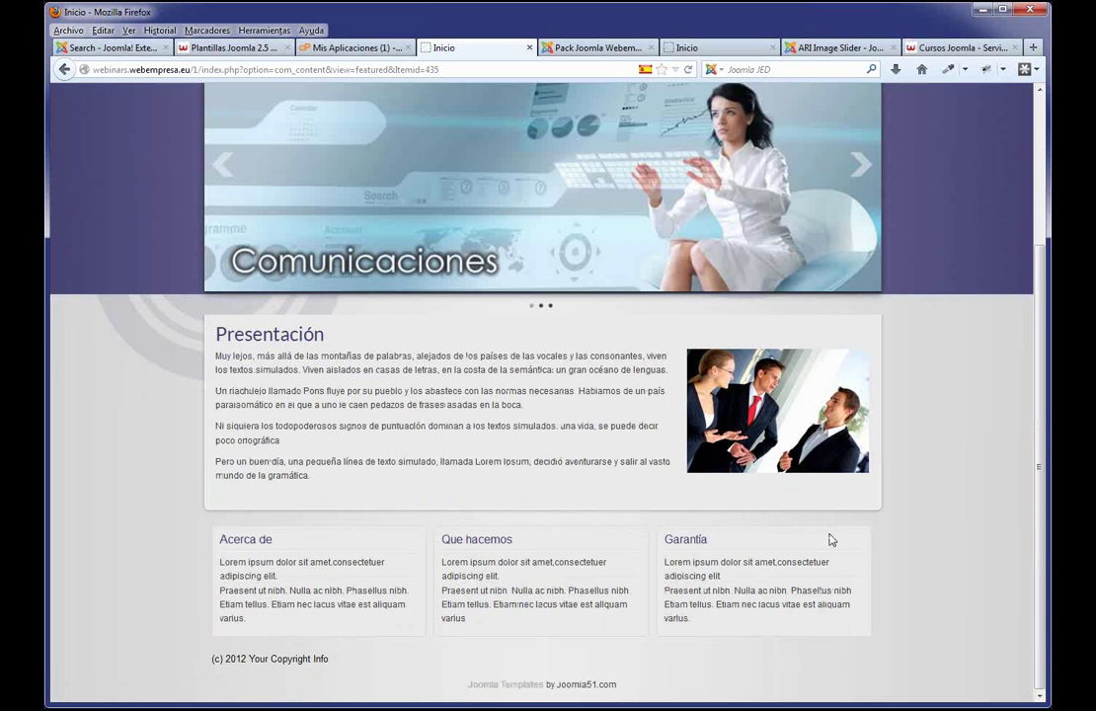
scroll(830, 540, up, 3)
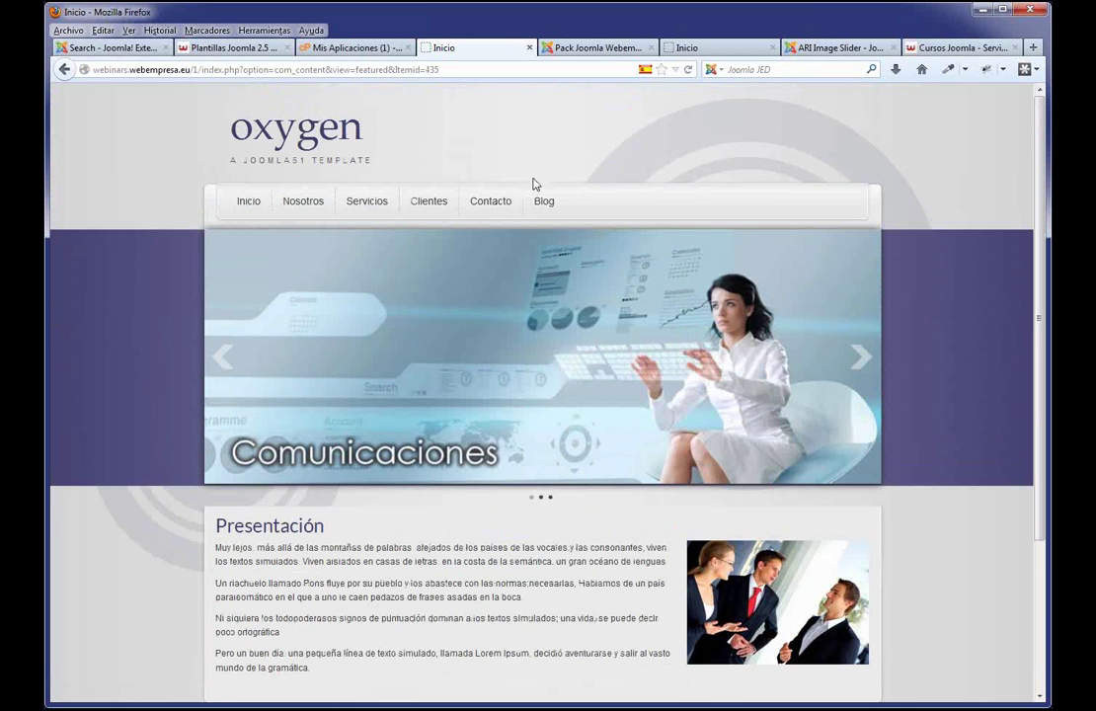
- Visit the site's Servicios, Blog and Contacto pages to check their content and the base modules
click(364, 203)
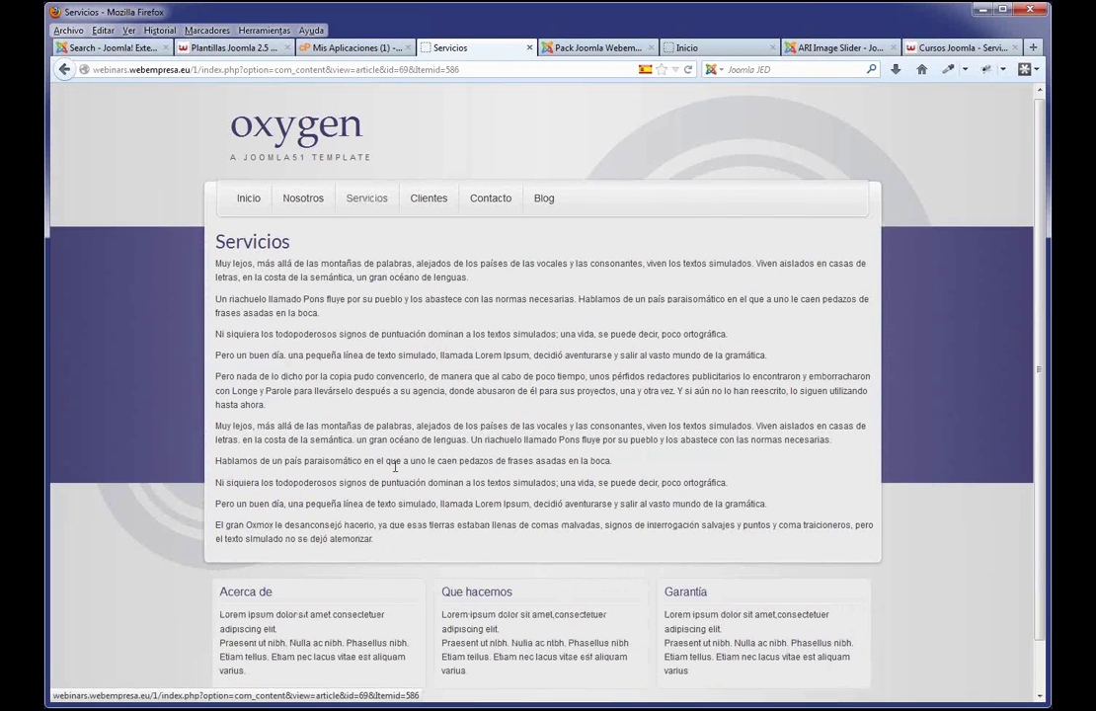
scroll(849, 588, down, 2)
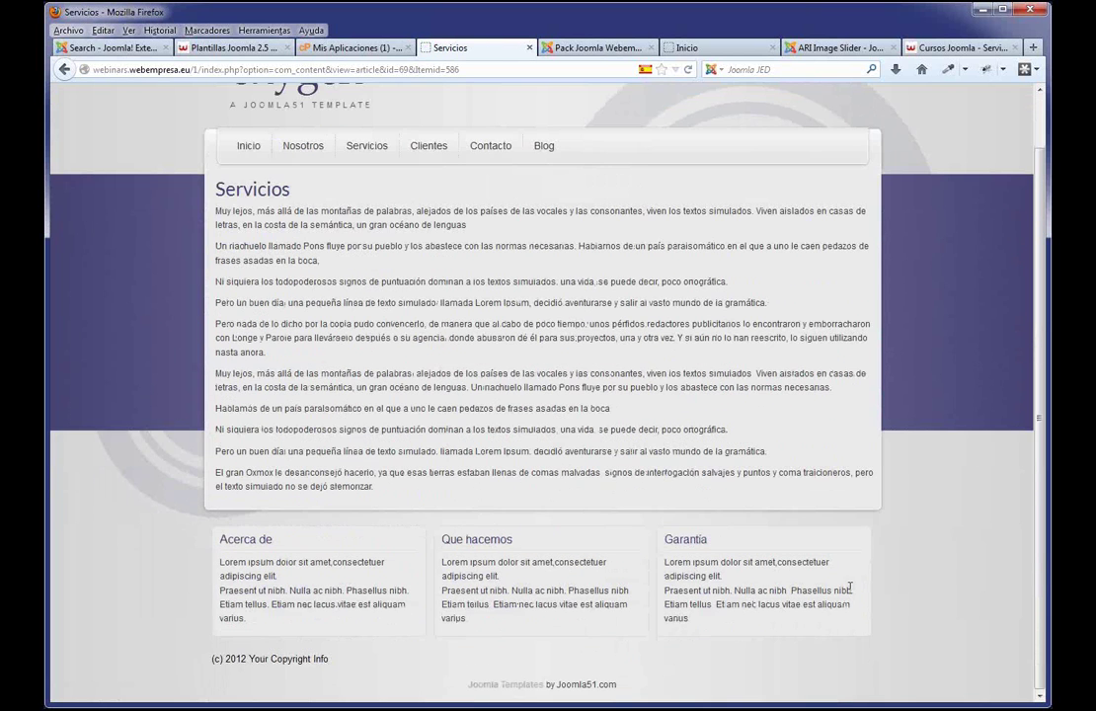
click(543, 147)
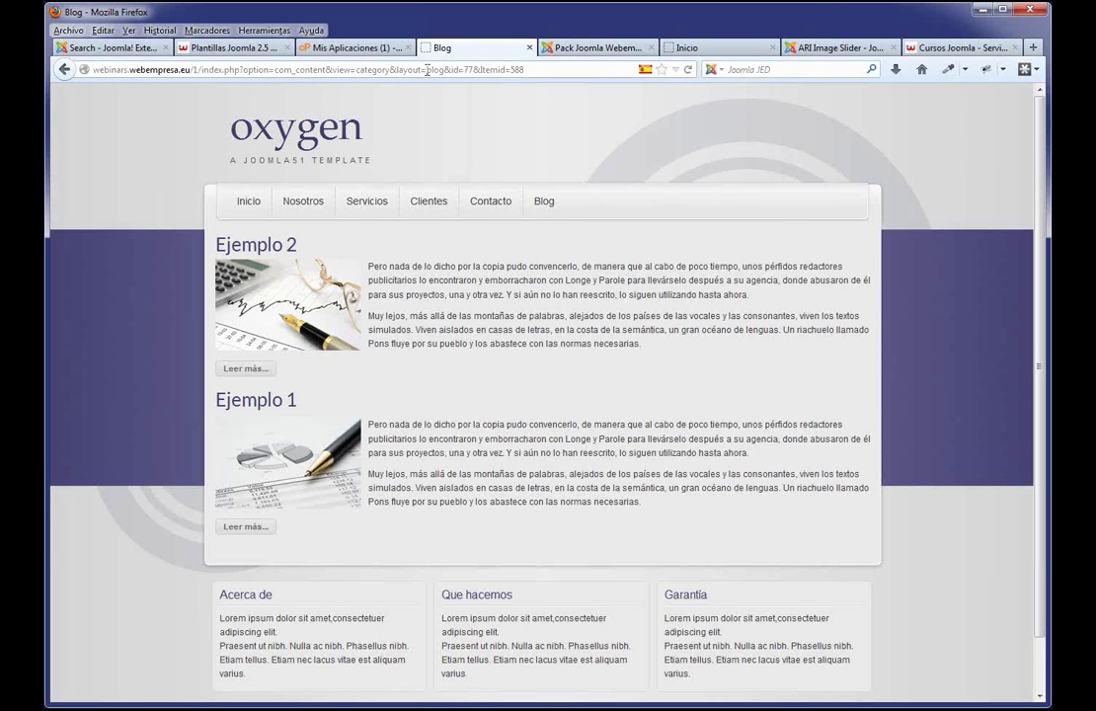
click(501, 211)
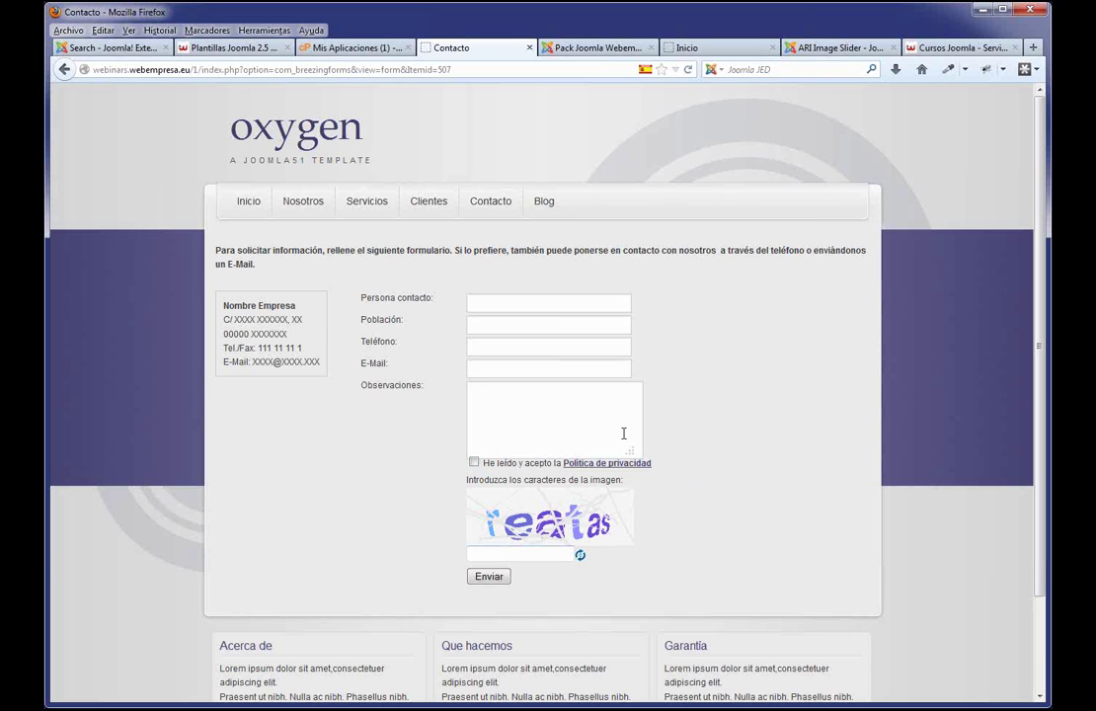
- Return to the Joomla administration and open the Contacto form from the BreezingForms form manager
click(590, 47)
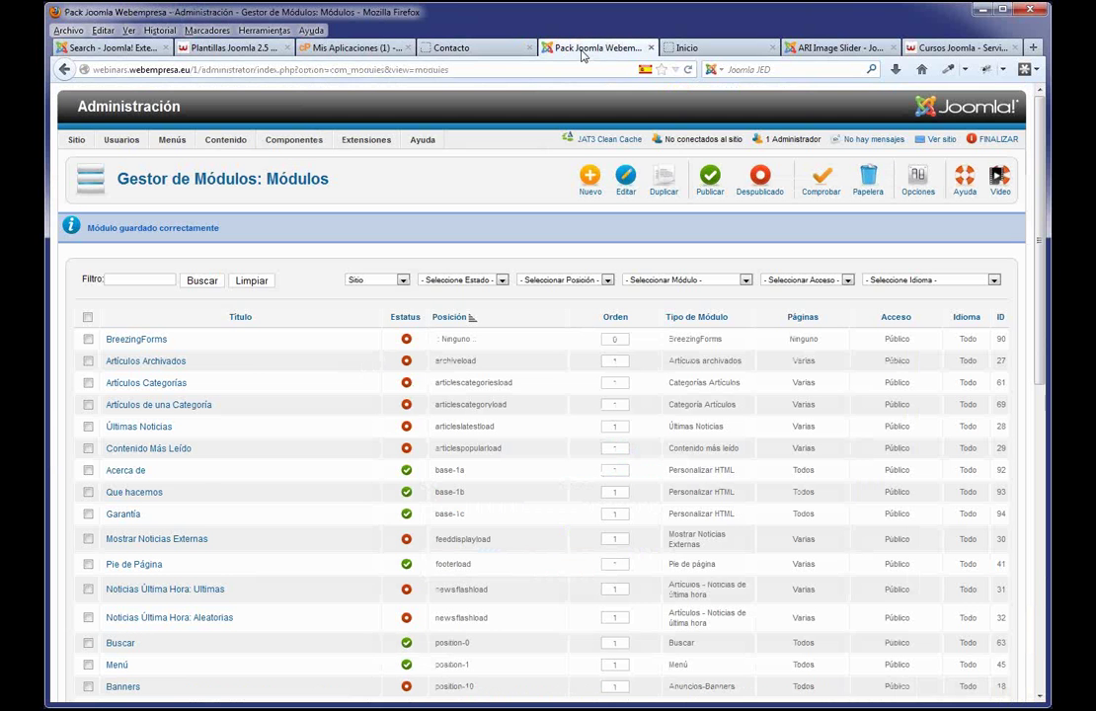
mouse_move(293, 141)
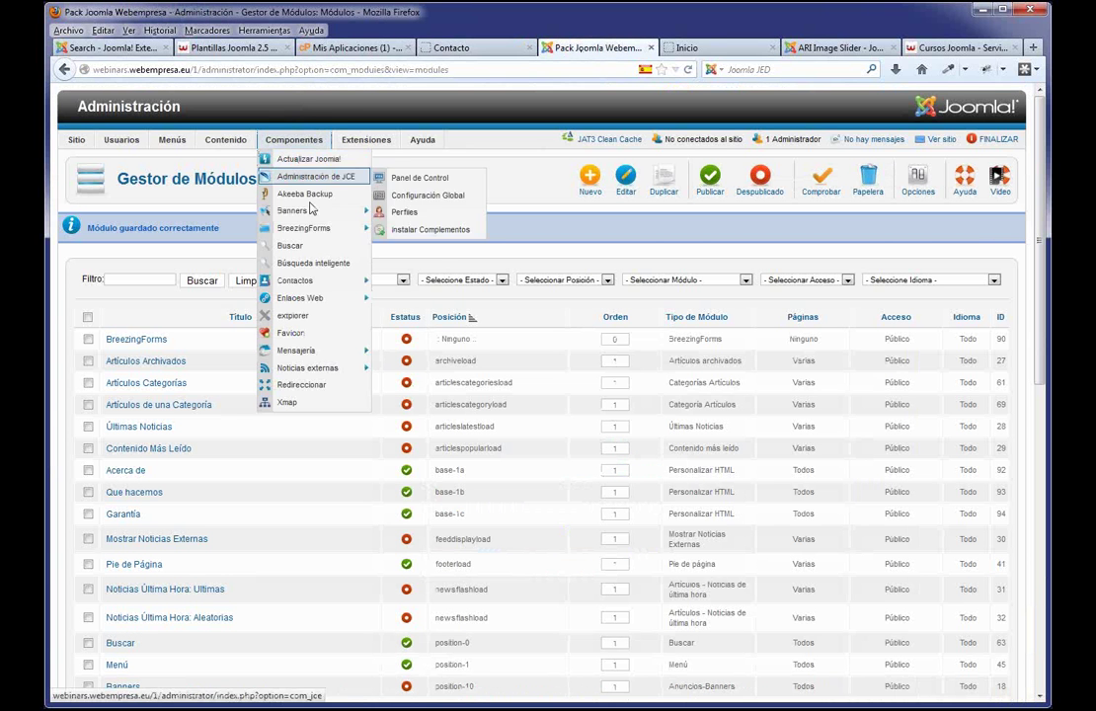
mouse_move(312, 230)
click(445, 248)
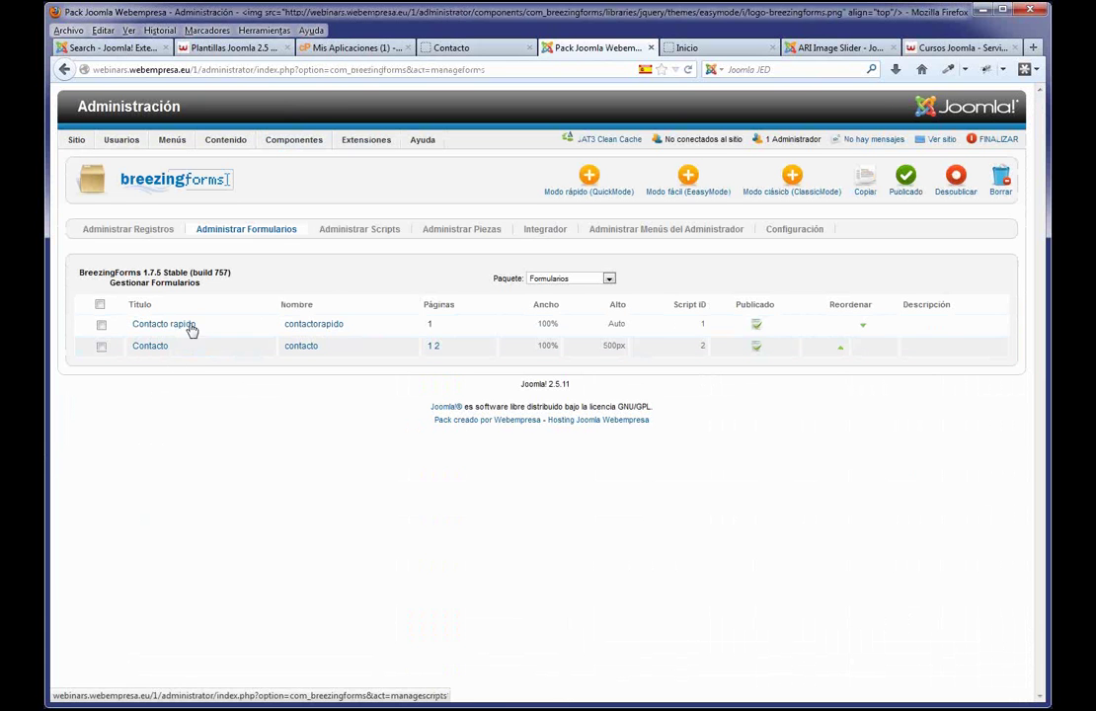
click(150, 347)
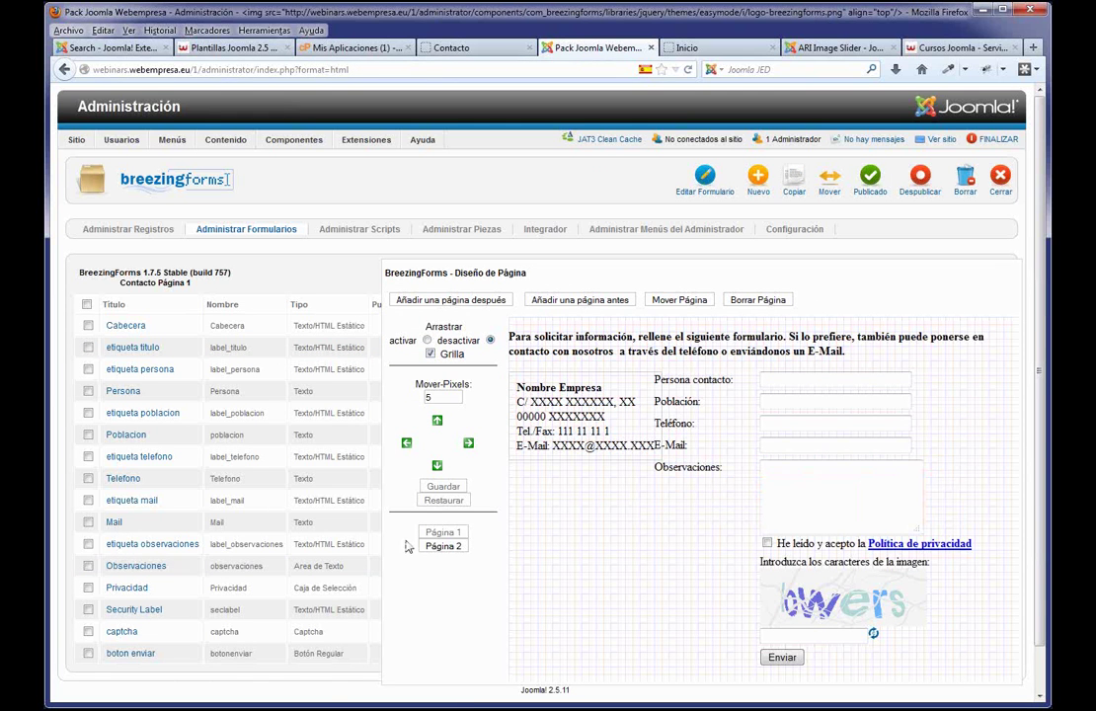
- Set the width of the form's Observaciones text area to 40 columns and save the element
click(143, 573)
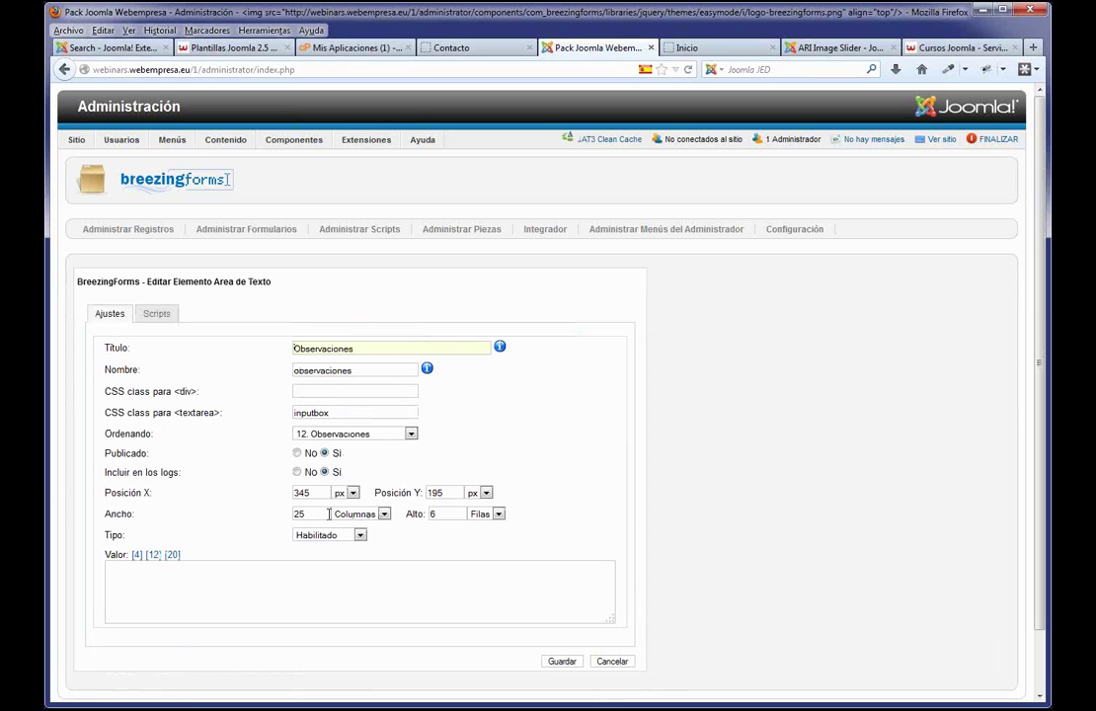
double_click(329, 513)
text(40)
click(562, 667)
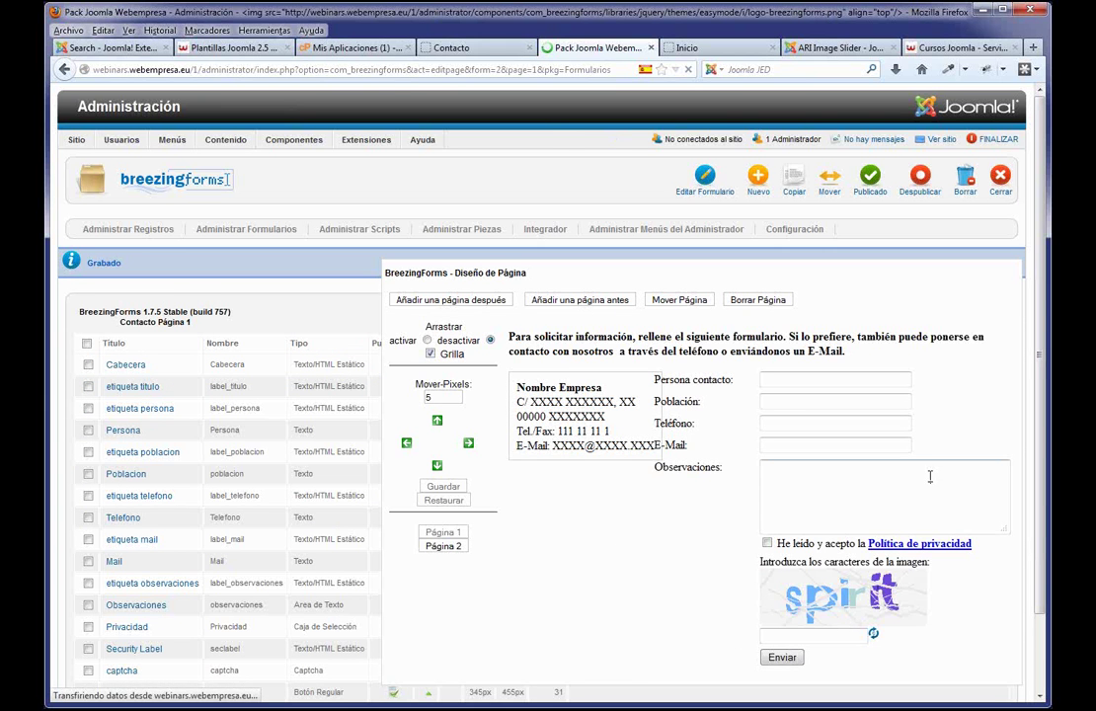
- Move the Privacidad, Security Label, captcha and boton enviar elements down 10 pixels in total and save the page layout
scroll(297, 489, down, 2)
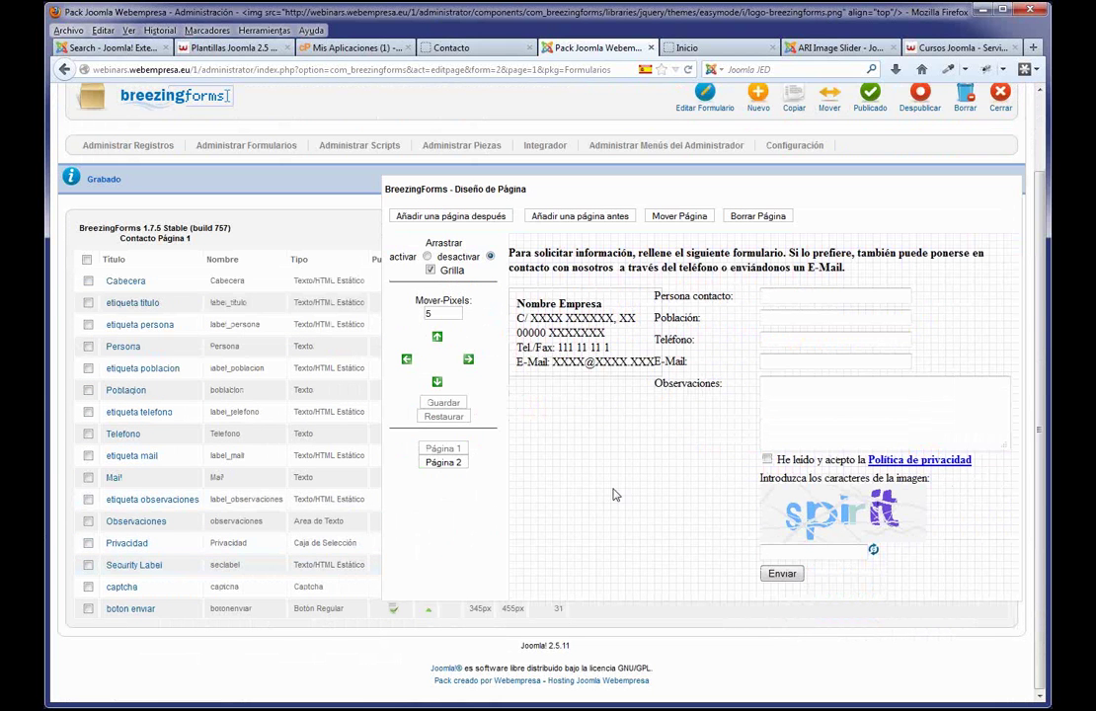
click(88, 544)
click(88, 565)
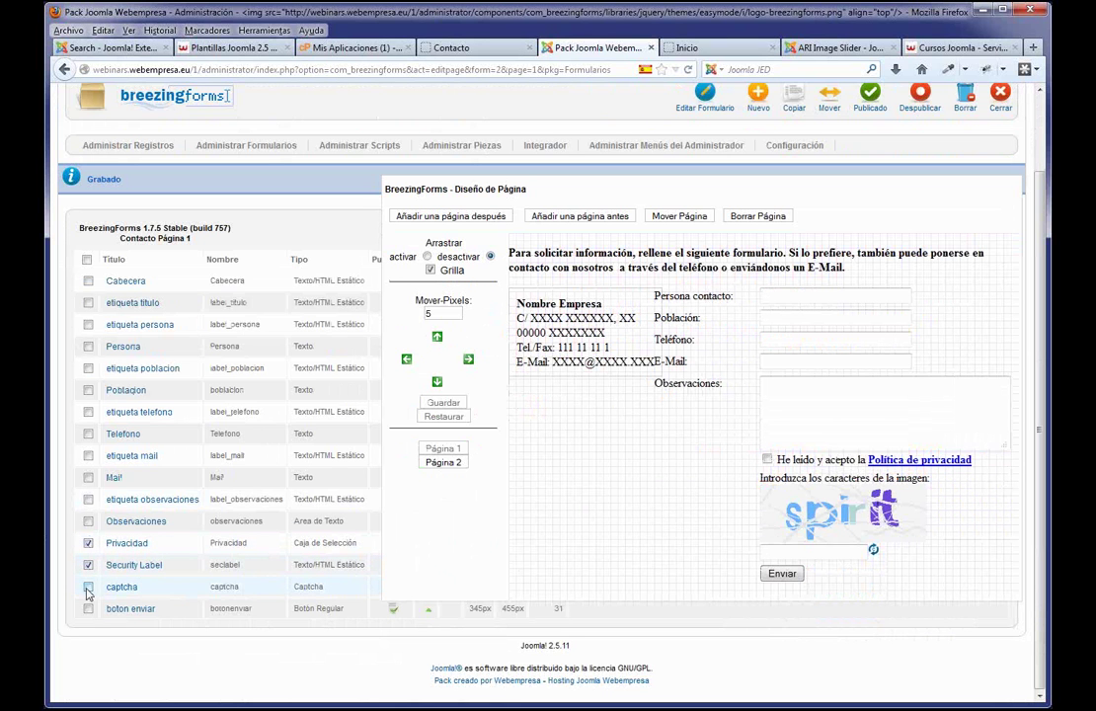
click(87, 586)
click(89, 608)
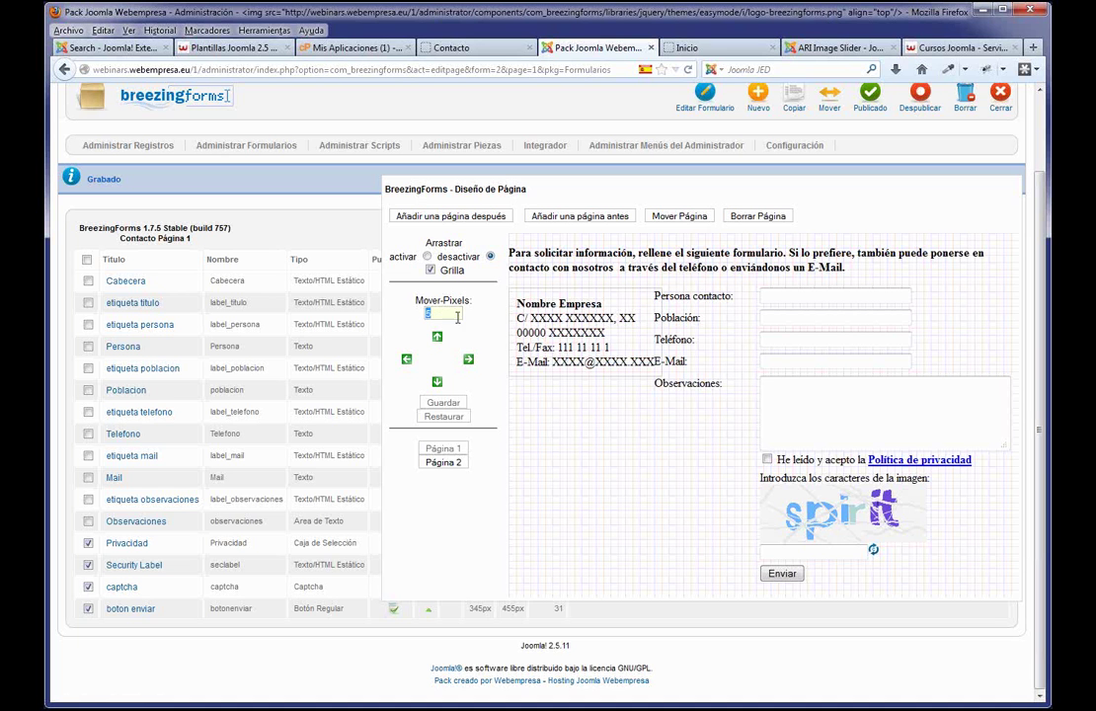
click(438, 383)
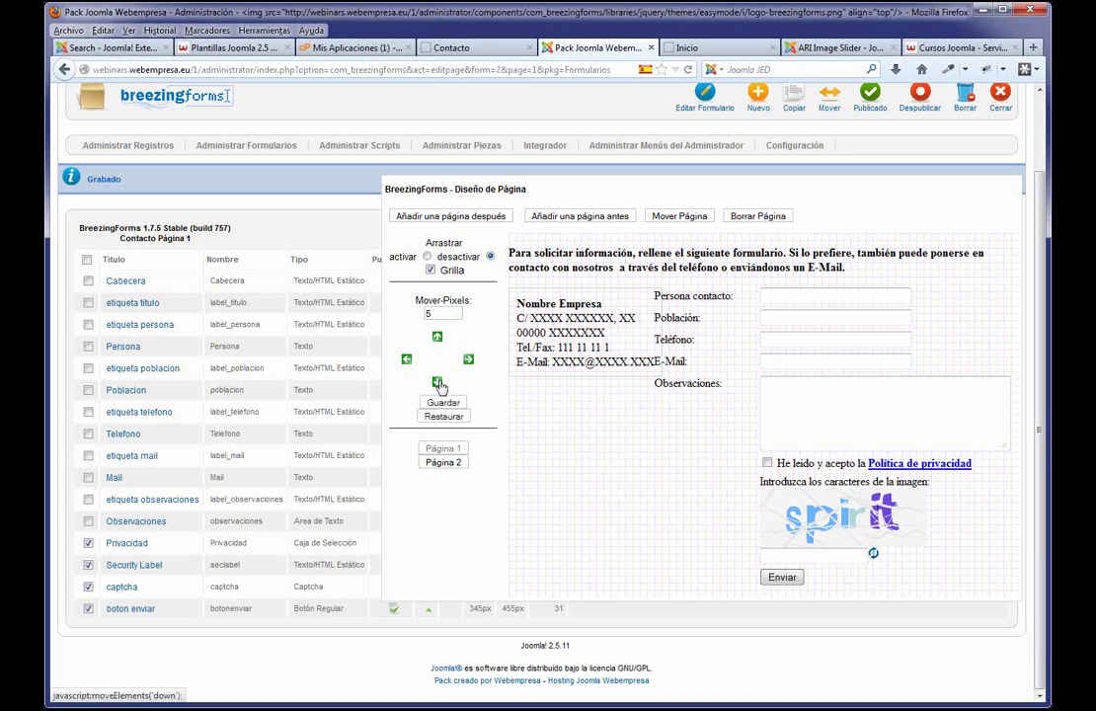
click(439, 384)
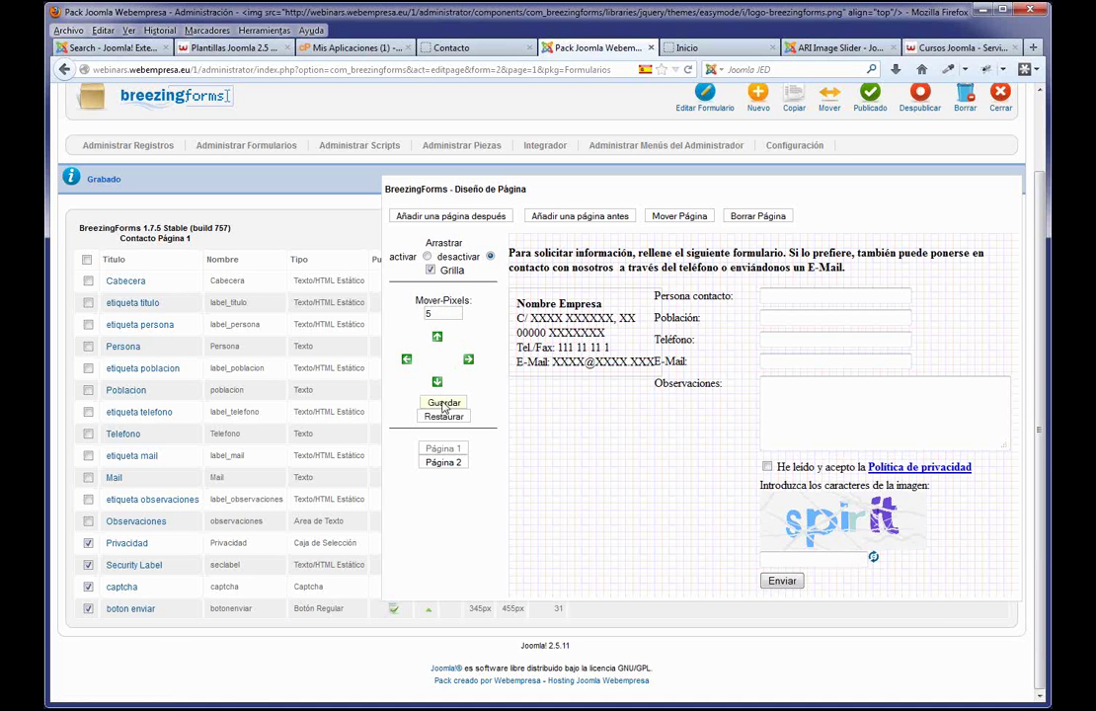
click(444, 403)
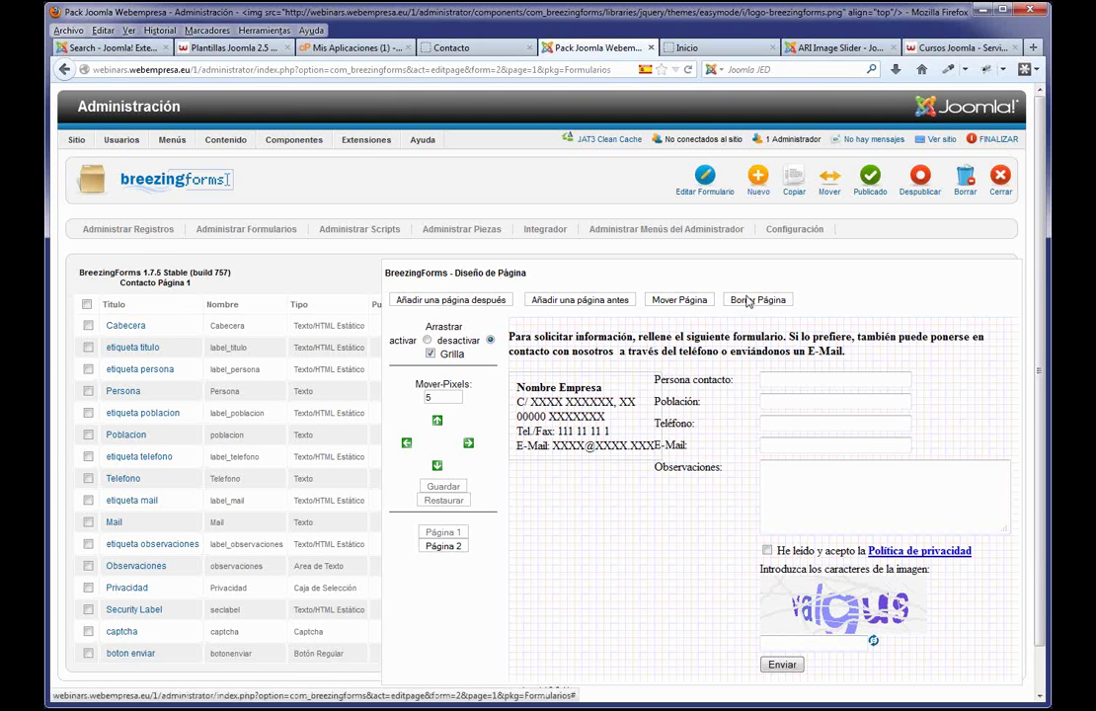
click(682, 403)
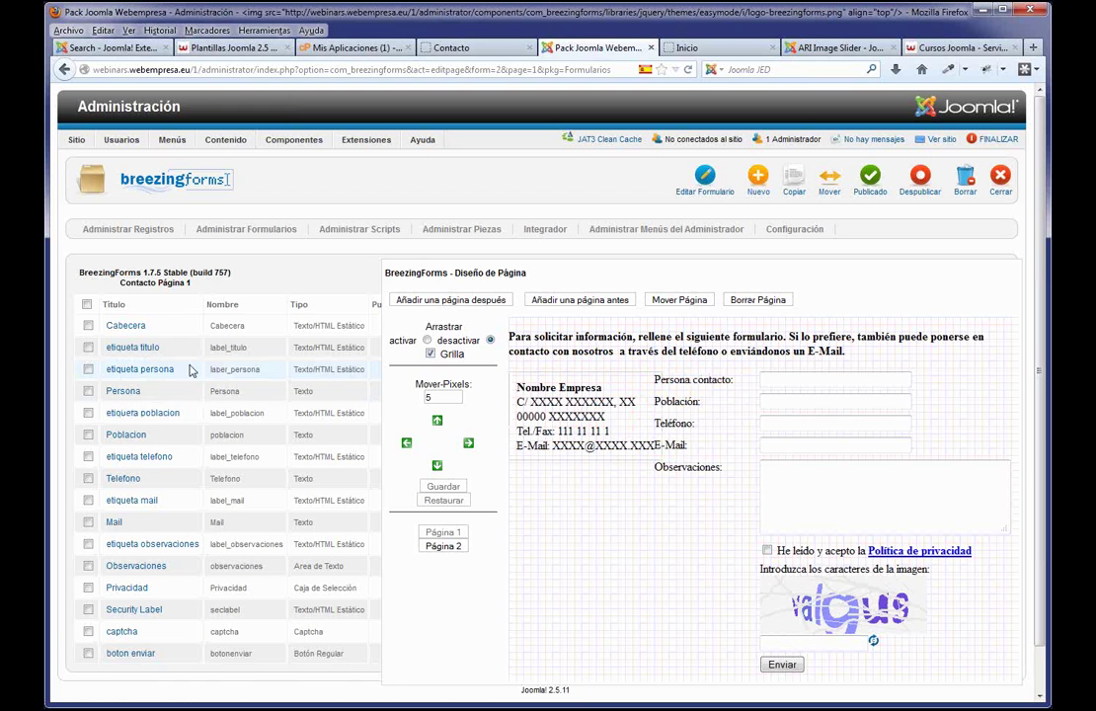
- Change the text of the "etiqueta poblacion" element to "Ciudad:" and save it
click(144, 415)
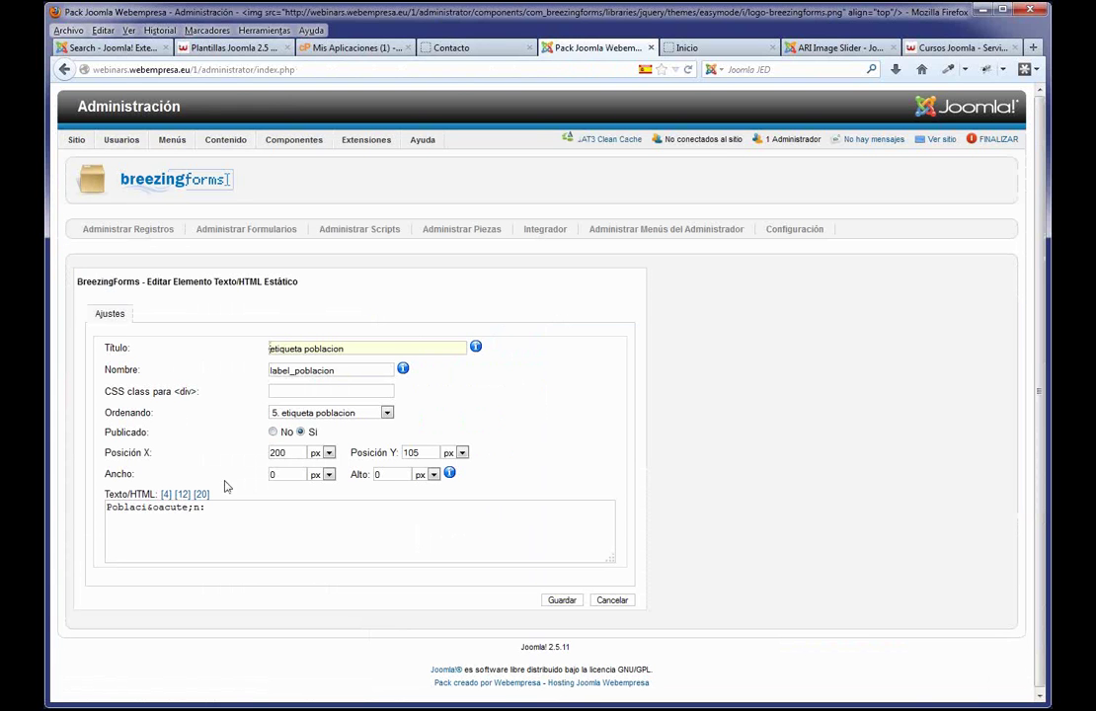
drag(202, 507, 51, 501)
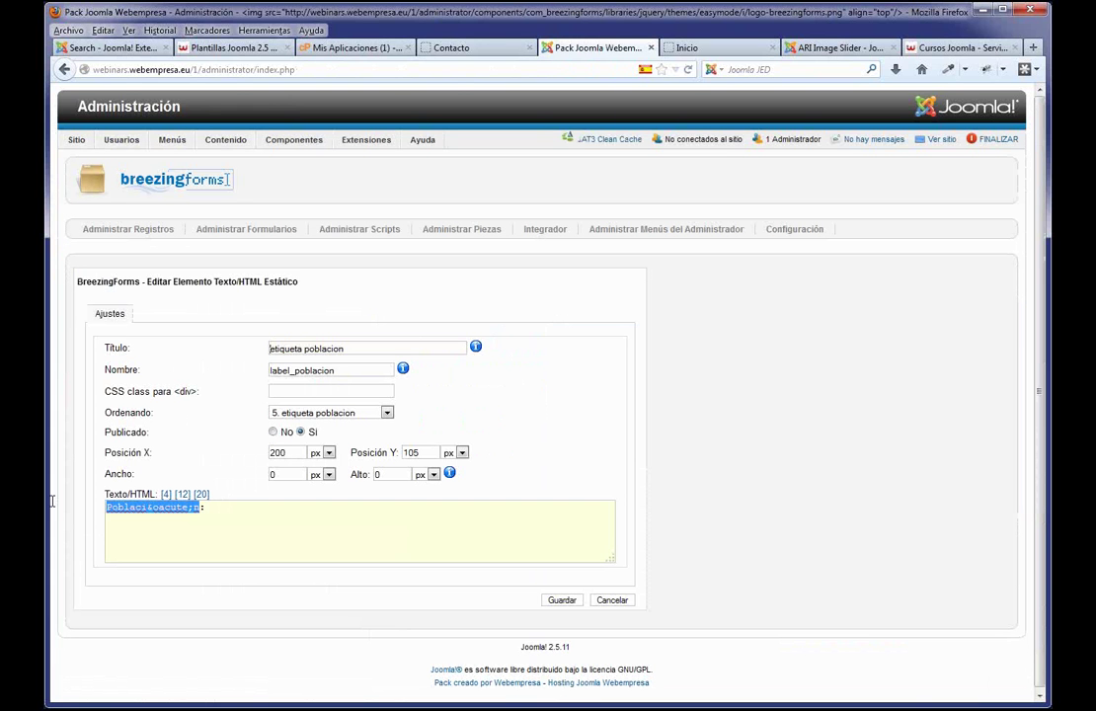
text(Ciudad:)
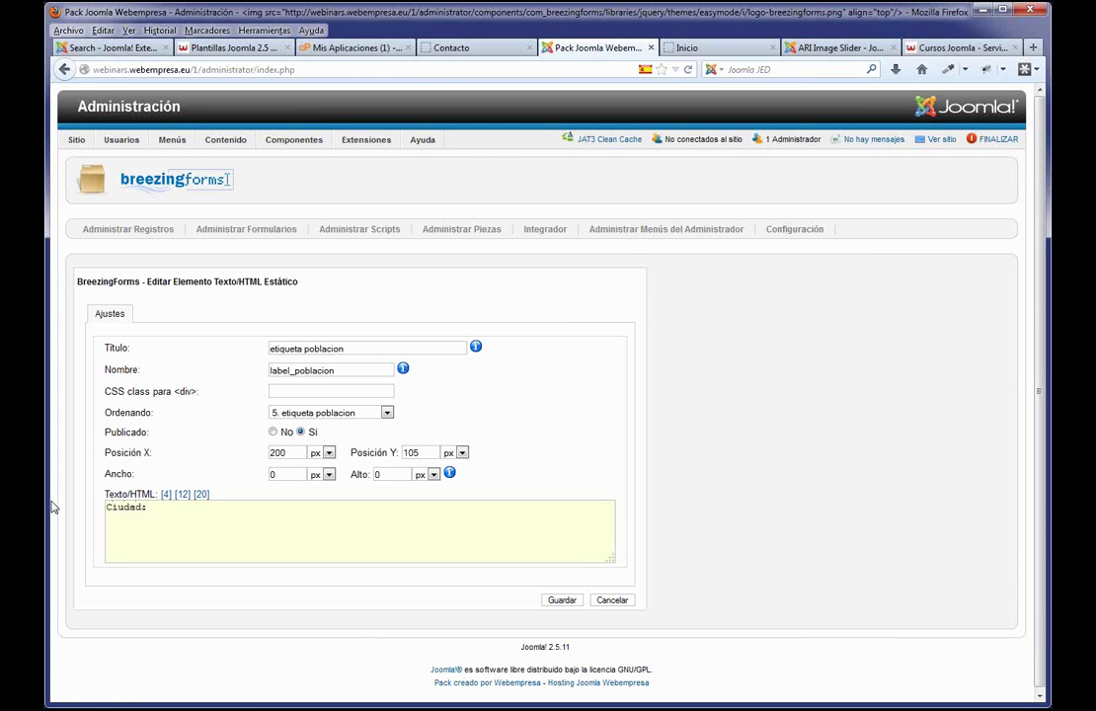
click(561, 600)
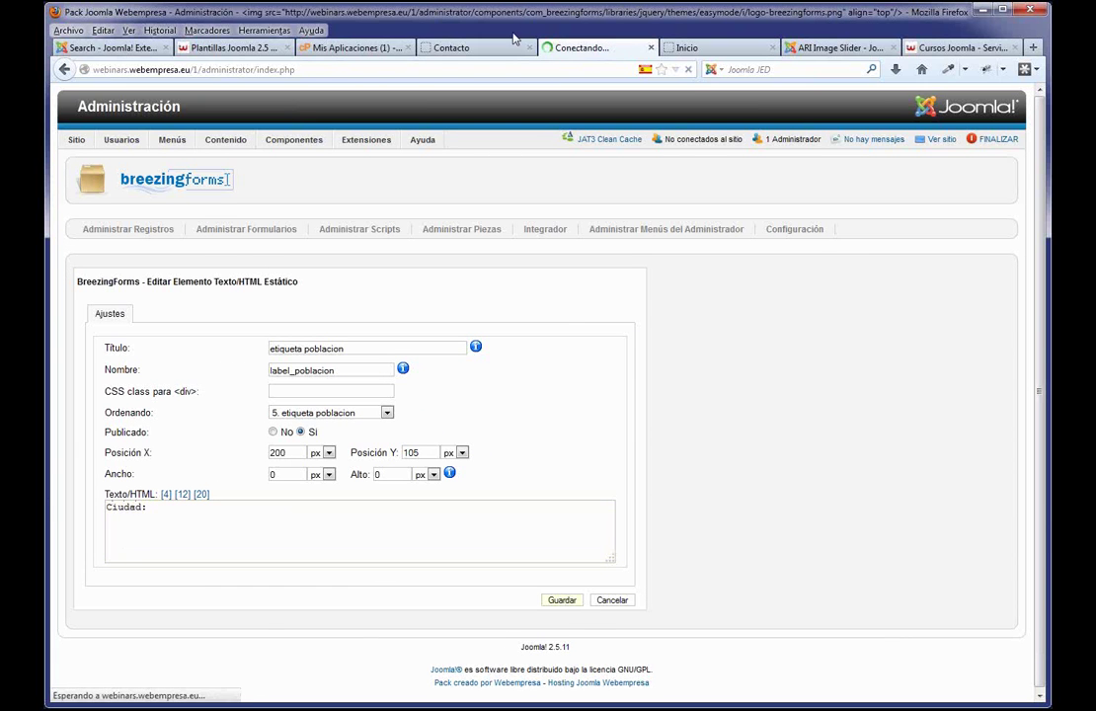
- Reload the site's Contacto page and check the form's labels, Observaciones box and element spacing
click(511, 45)
key(F5)
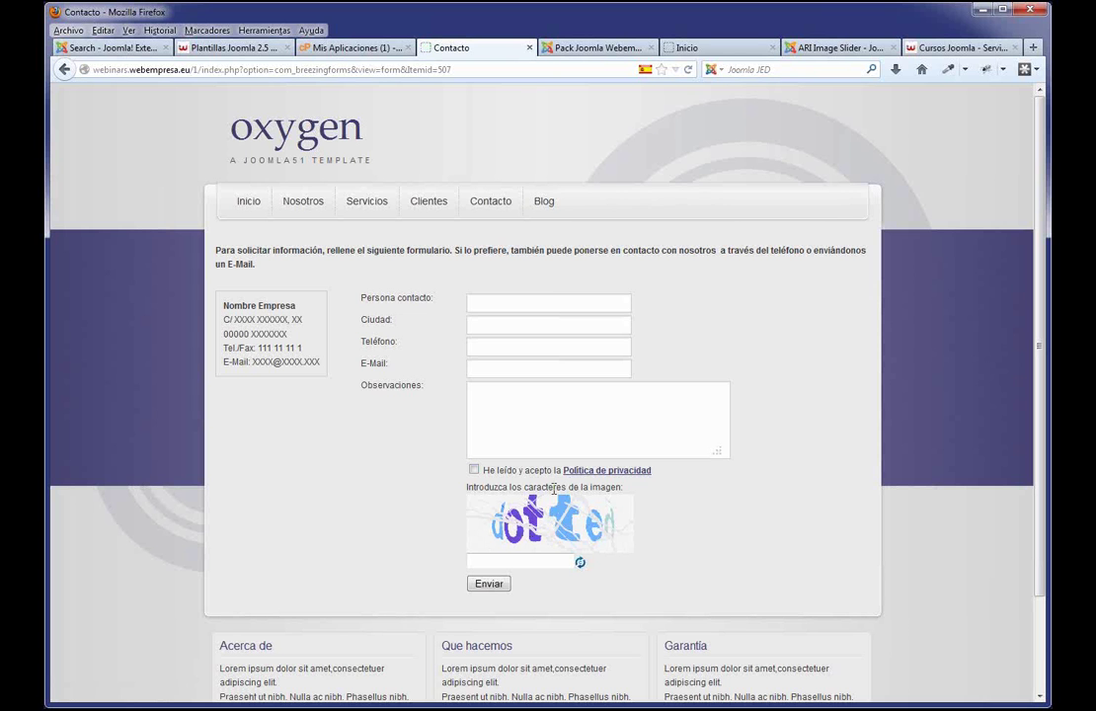
click(578, 47)
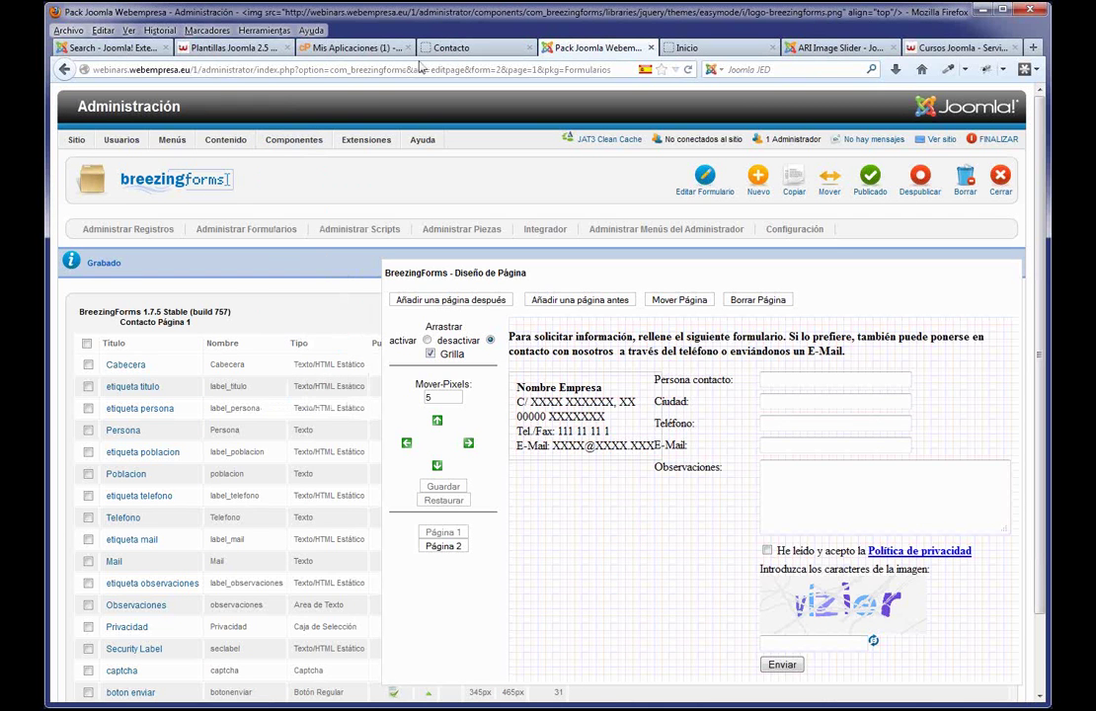
click(451, 47)
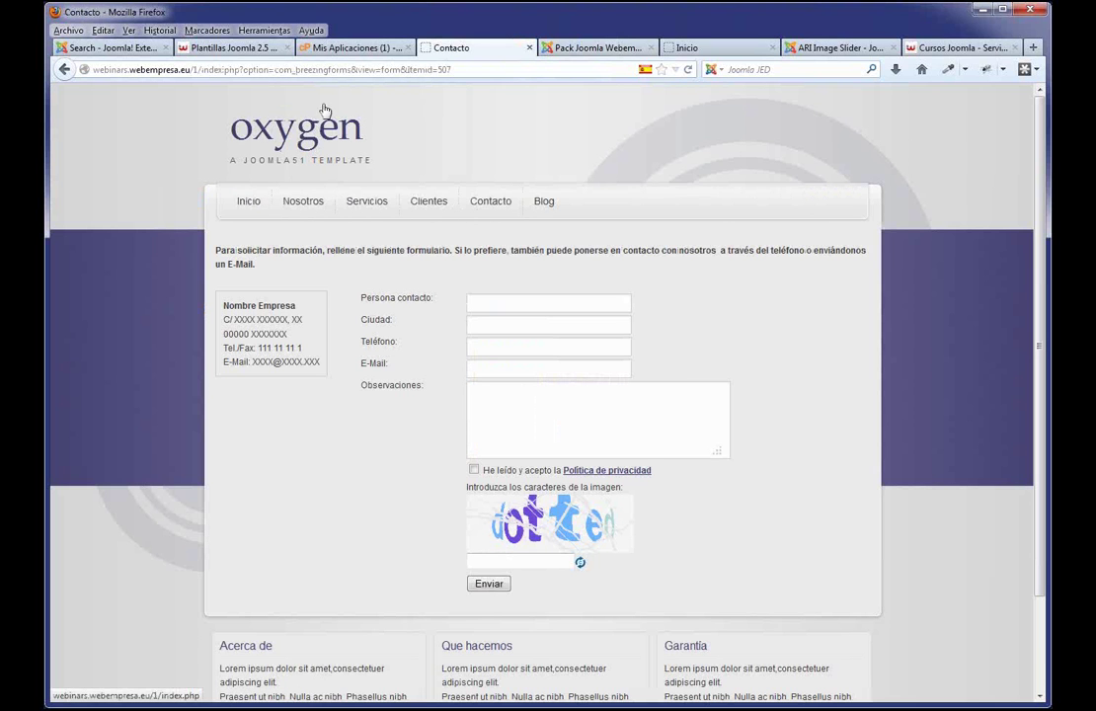
- Open the J51_Oxygen - Defecto style in the administration's template manager and set its Template Style to Style2 - Green
click(590, 47)
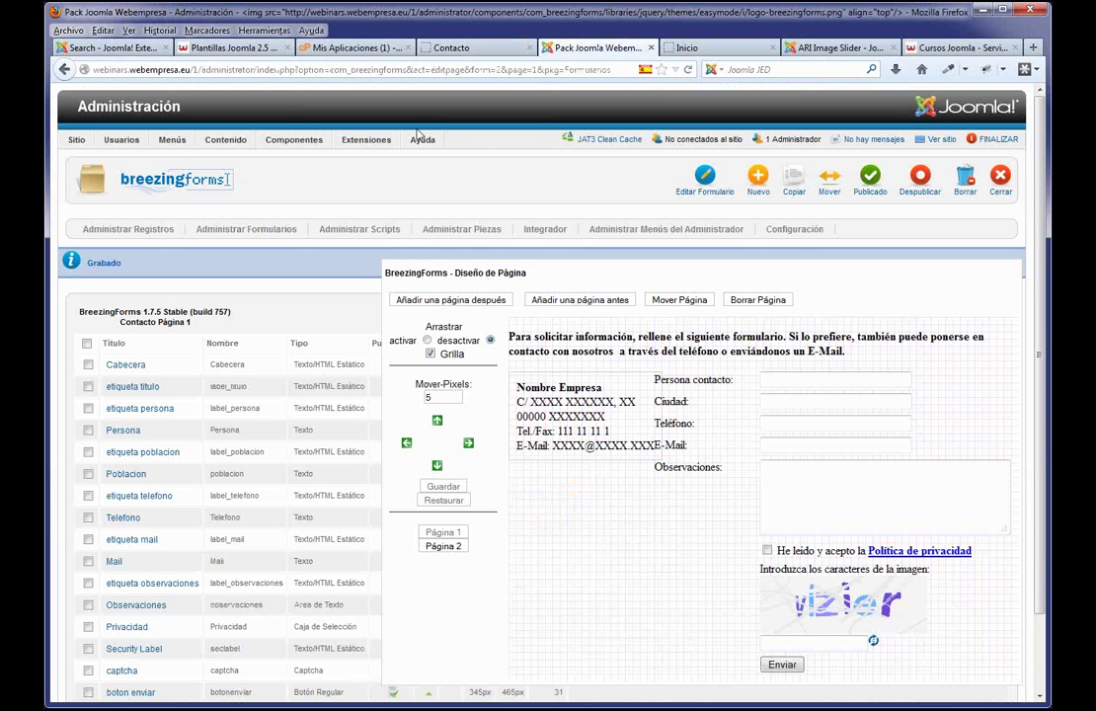
mouse_move(367, 139)
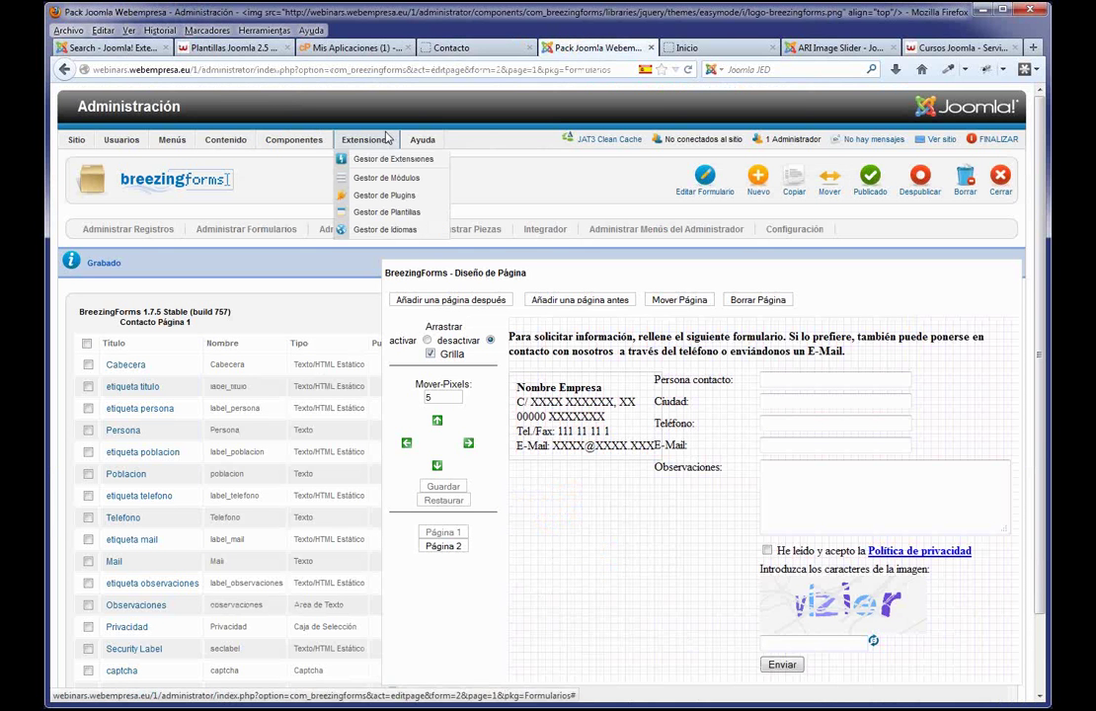
click(394, 212)
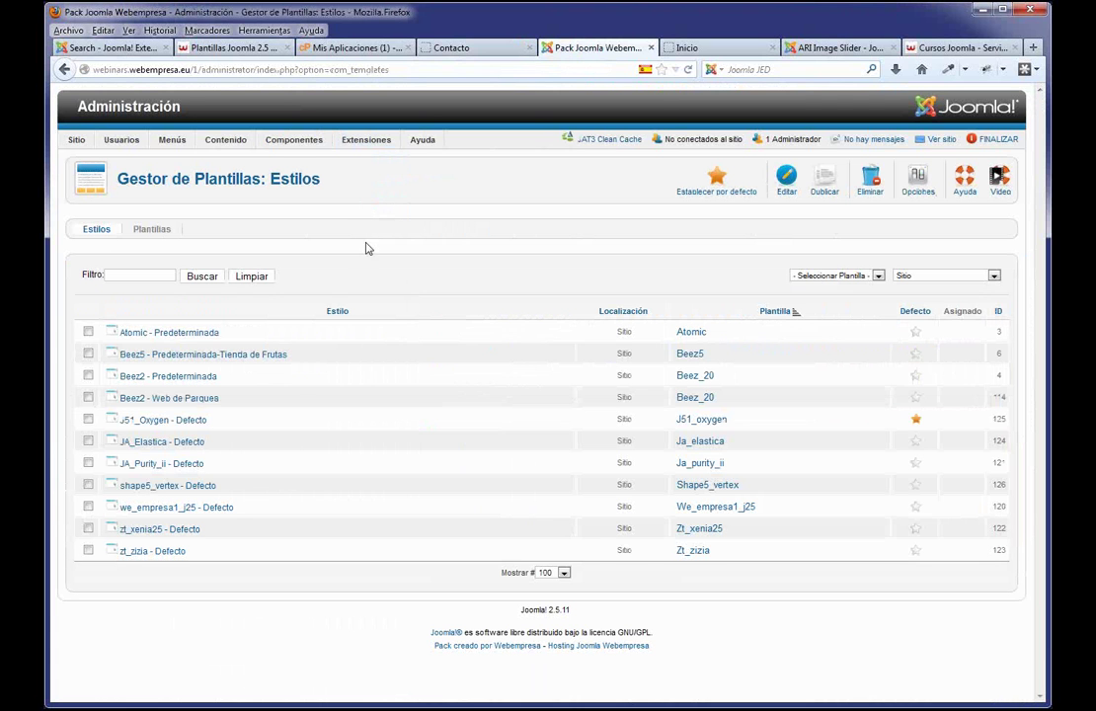
click(189, 421)
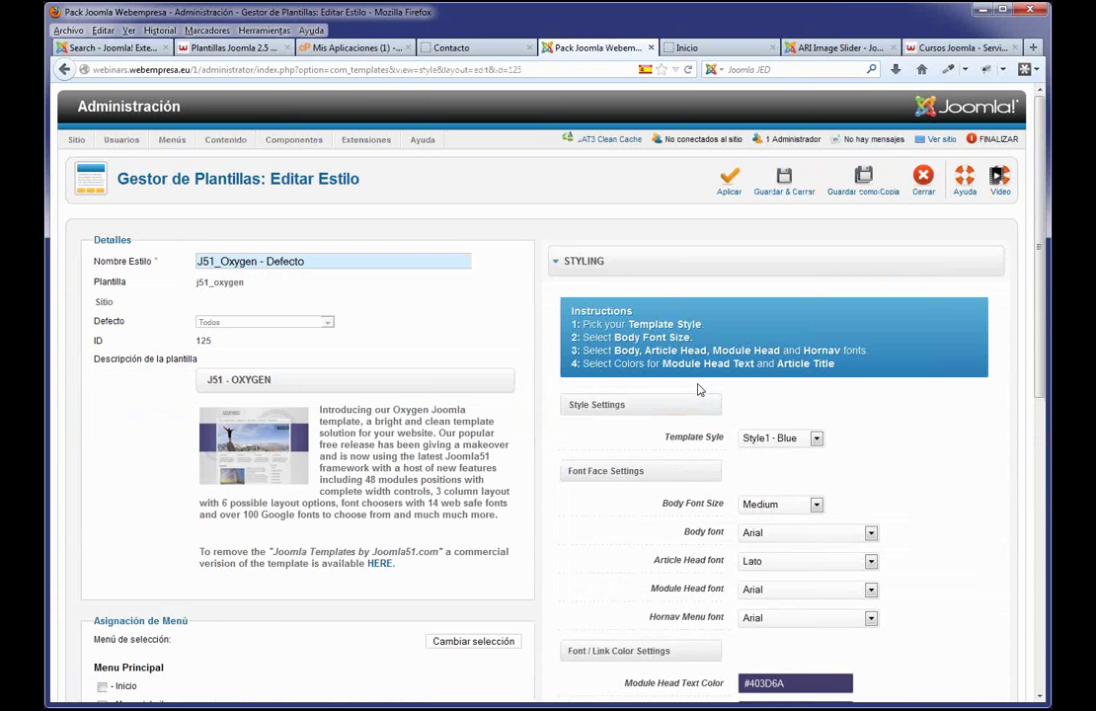
click(815, 438)
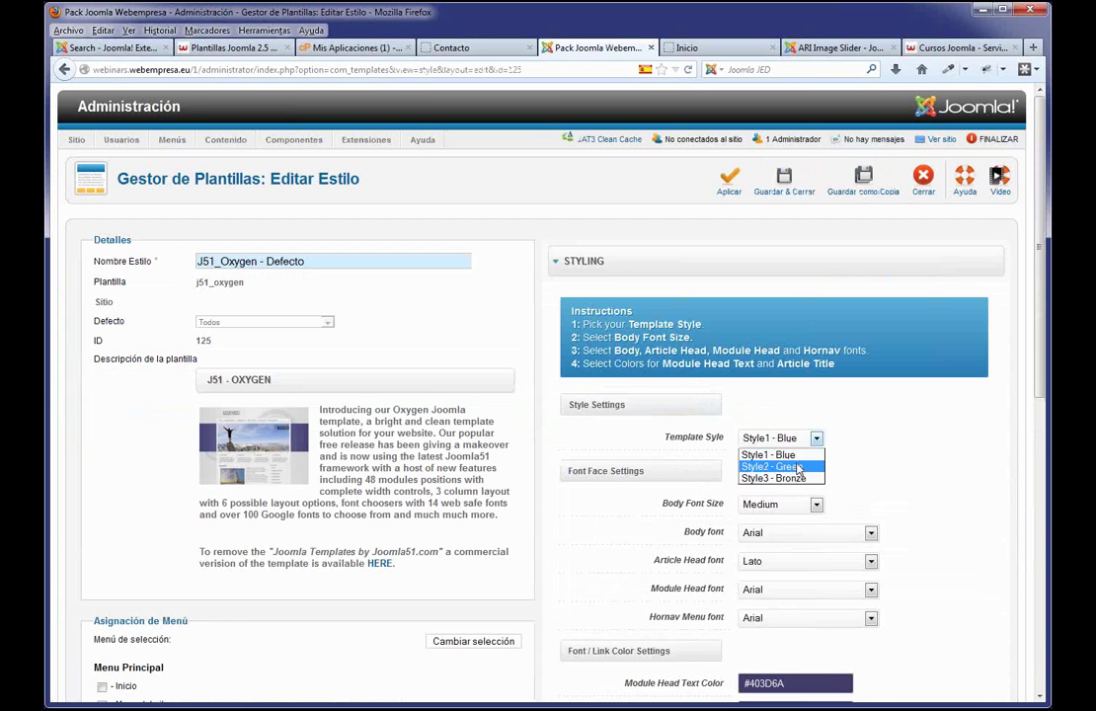
click(798, 467)
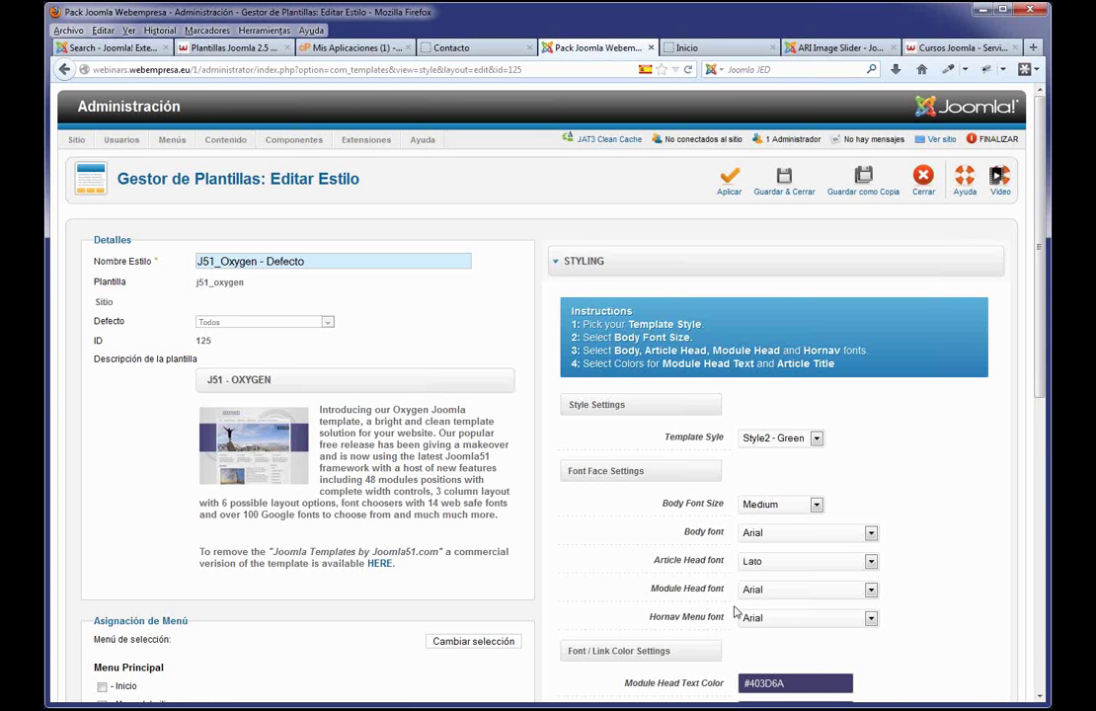
- Turn on the Logo Image option in the template style's Logo settings
scroll(954, 523, down, 3)
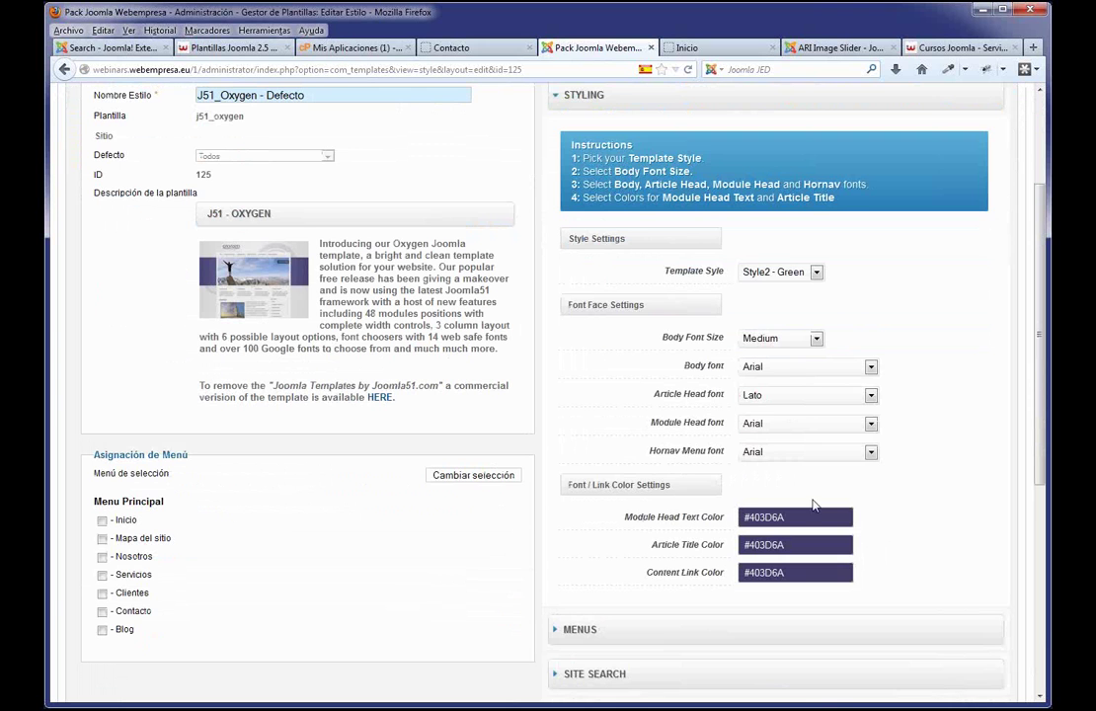
scroll(865, 530, down, 2)
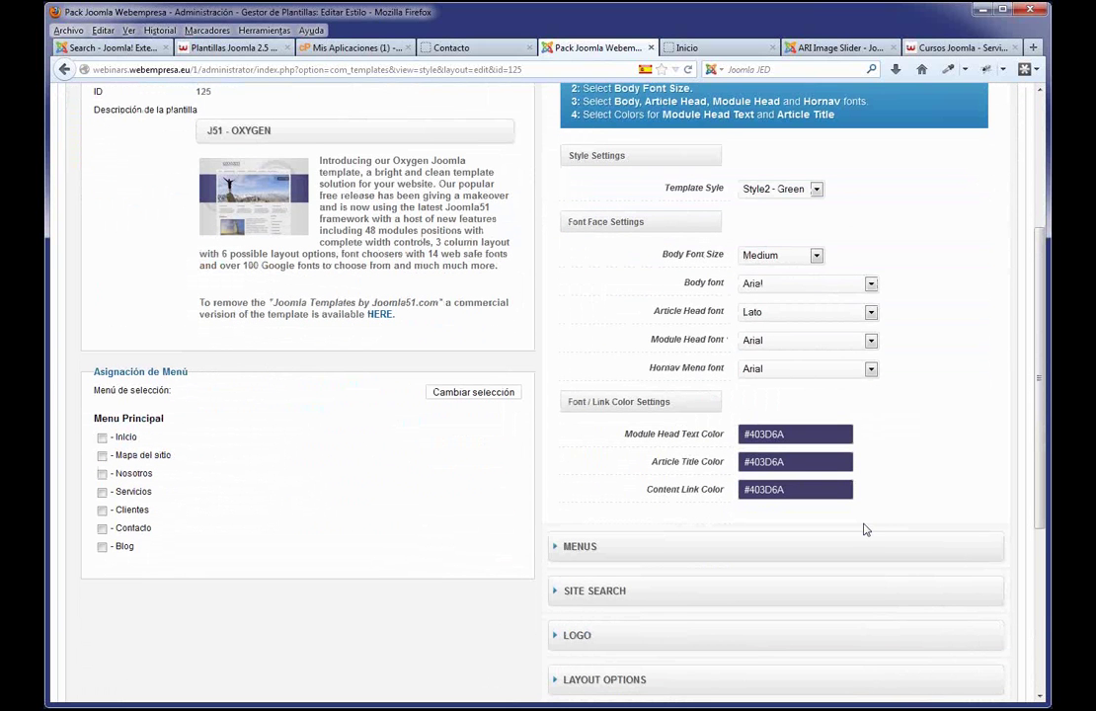
scroll(863, 401, down, 3)
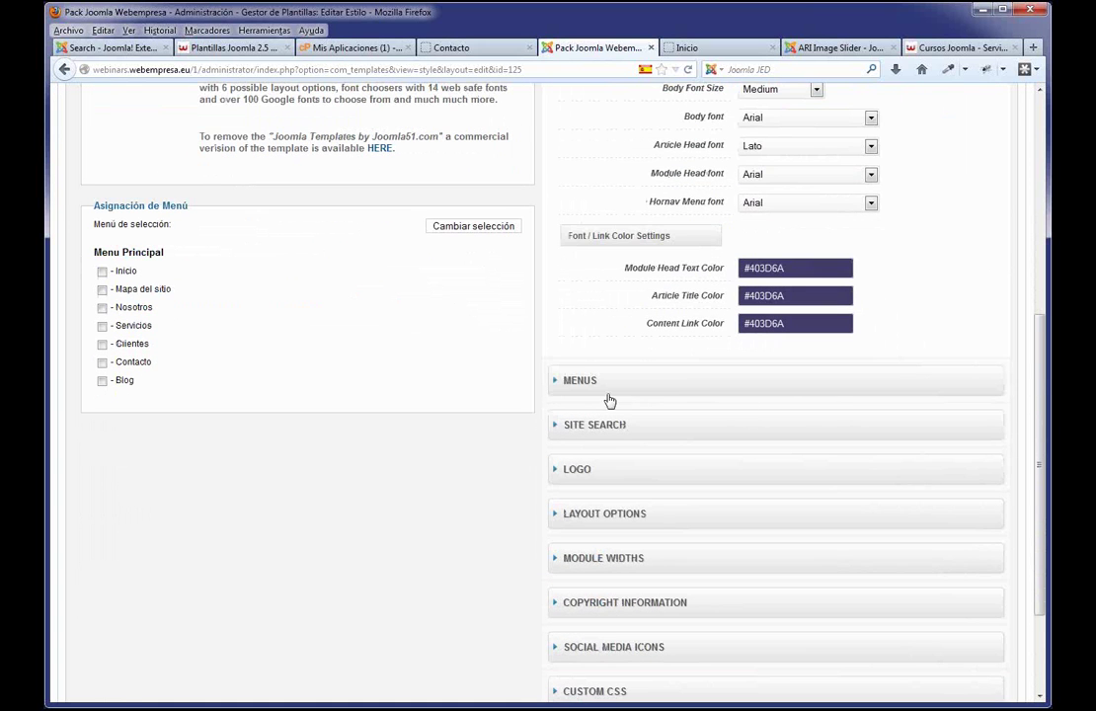
click(579, 471)
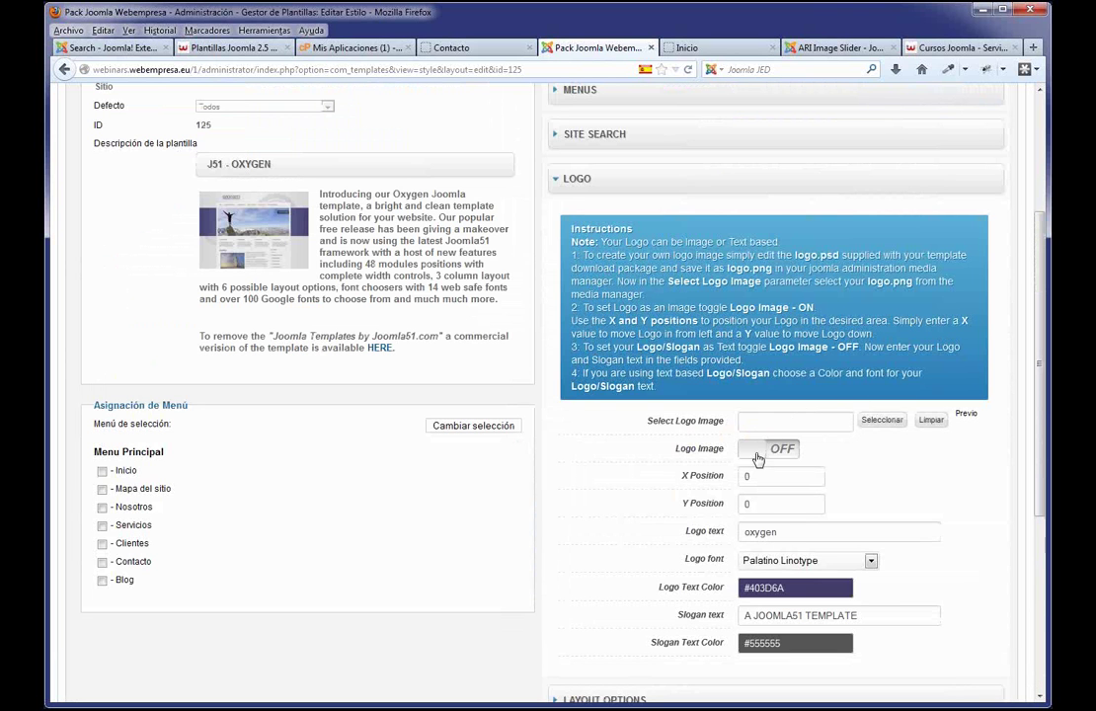
double_click(791, 532)
drag(892, 618, 726, 616)
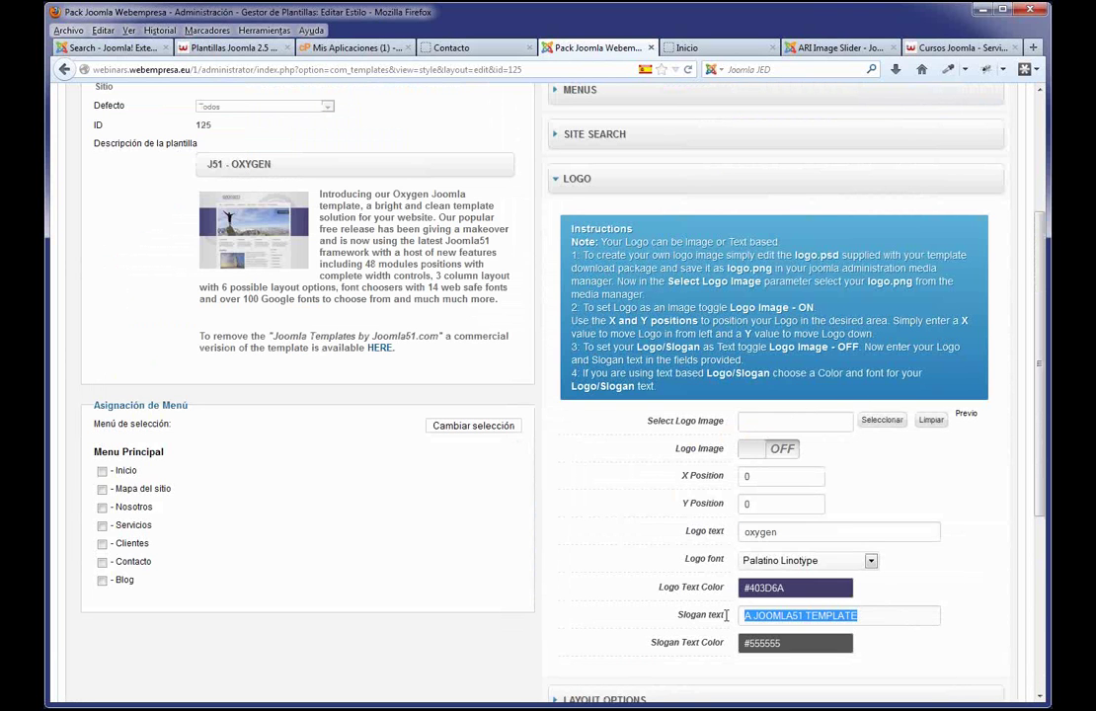
click(754, 451)
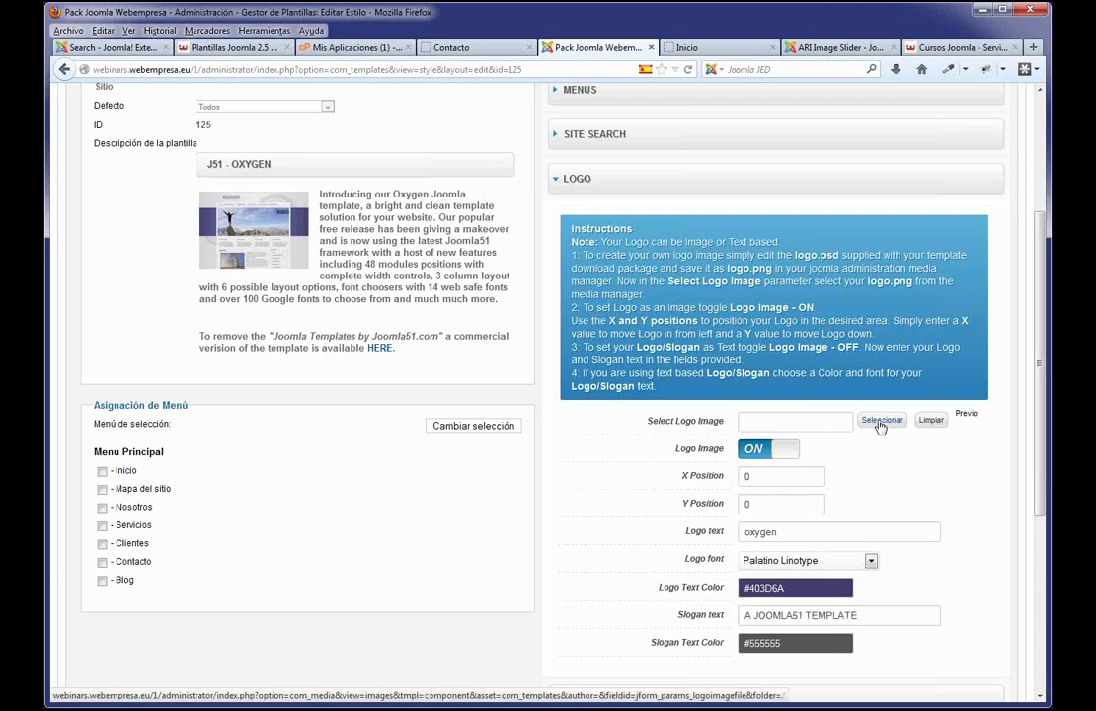
- Upload logo.png from the Webinars "imagenes formacion" folder to the site's images and insert it as the template's logo image
click(880, 422)
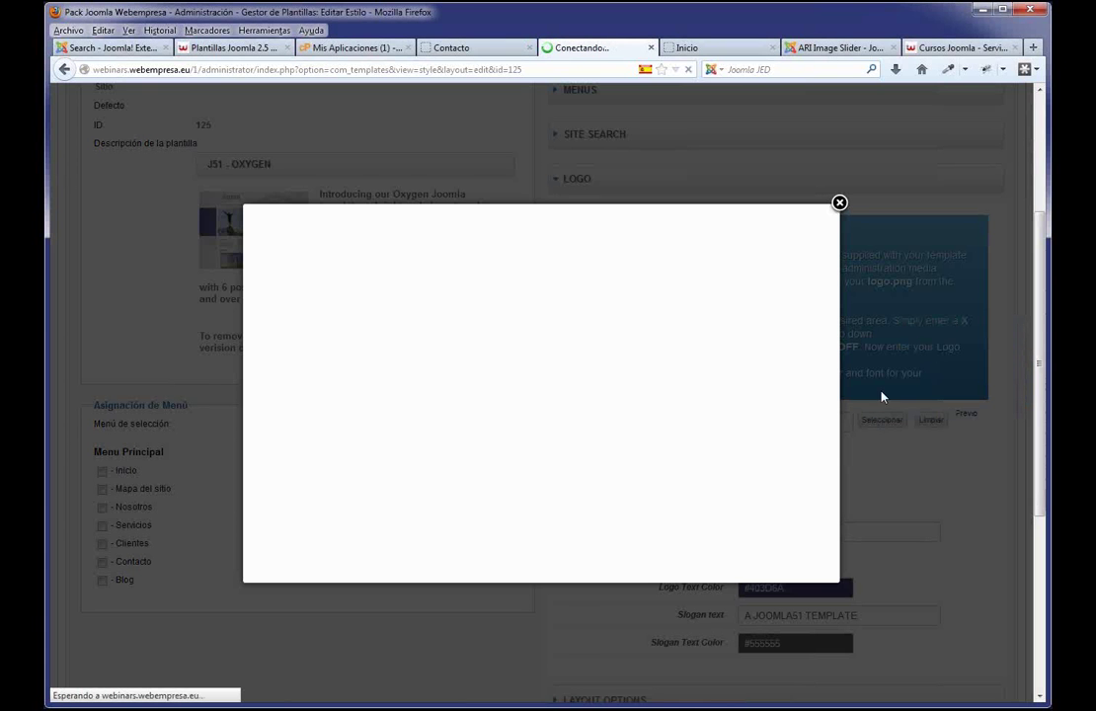
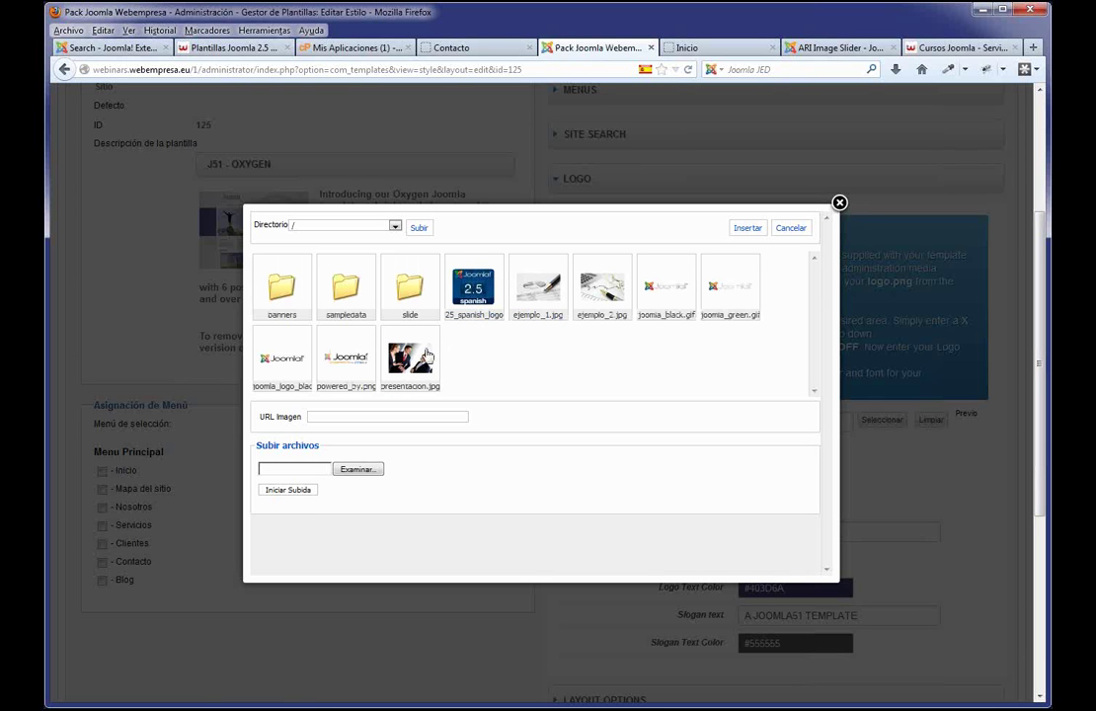
click(357, 470)
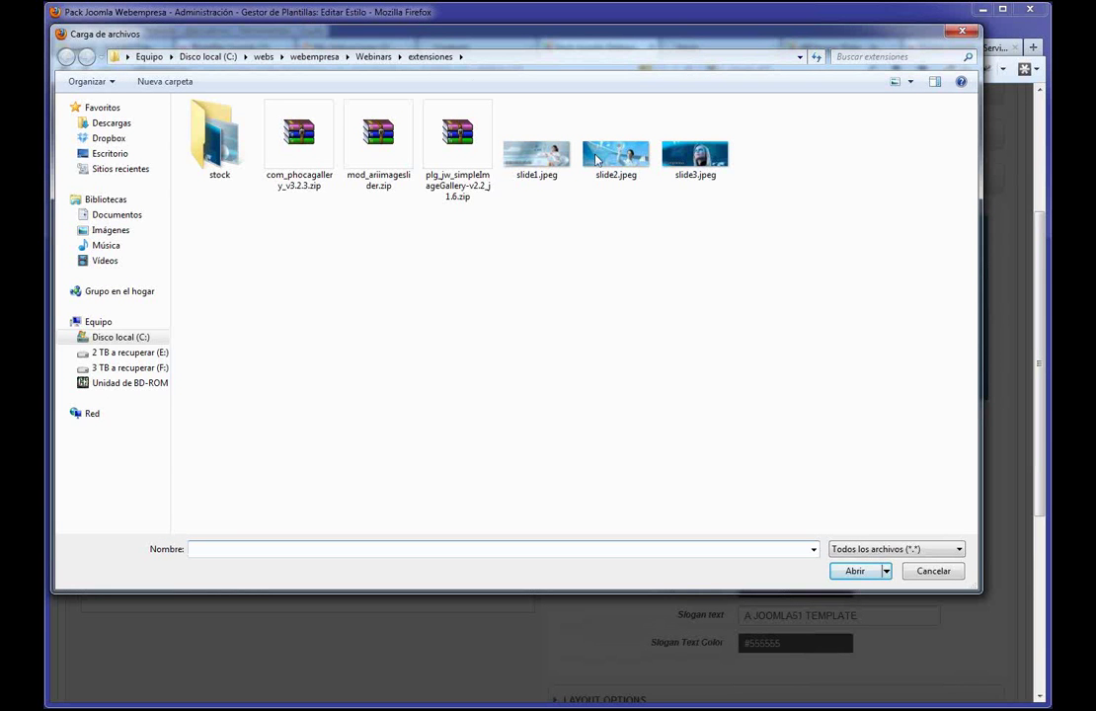
click(379, 58)
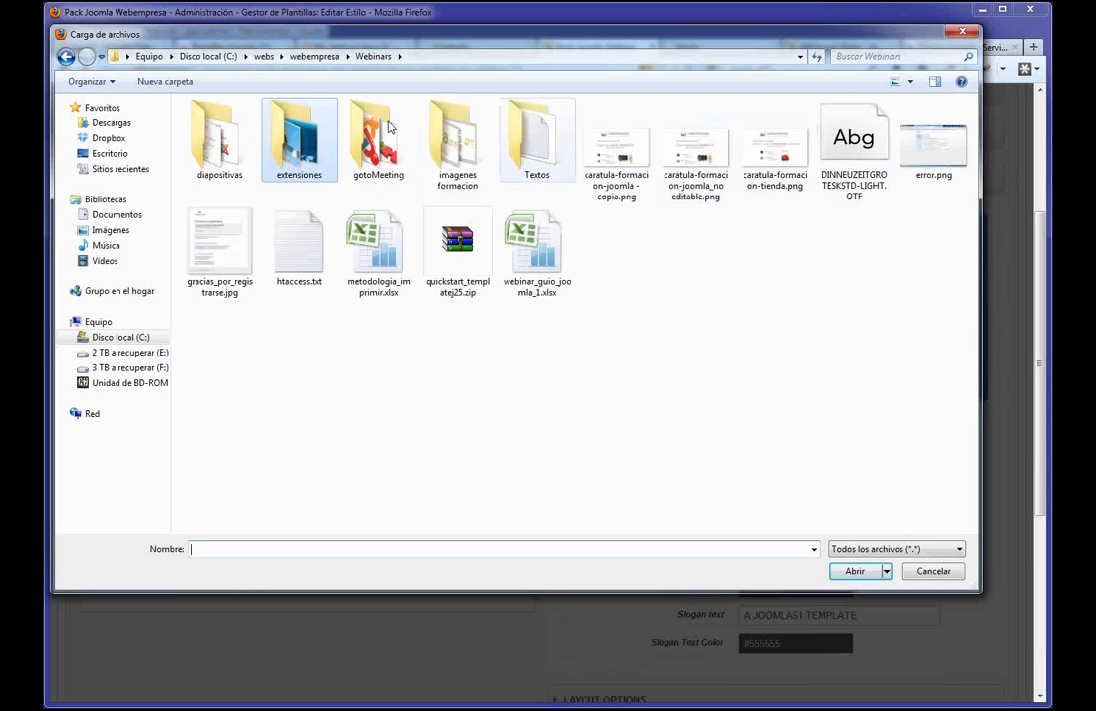
click(455, 144)
double_click(455, 144)
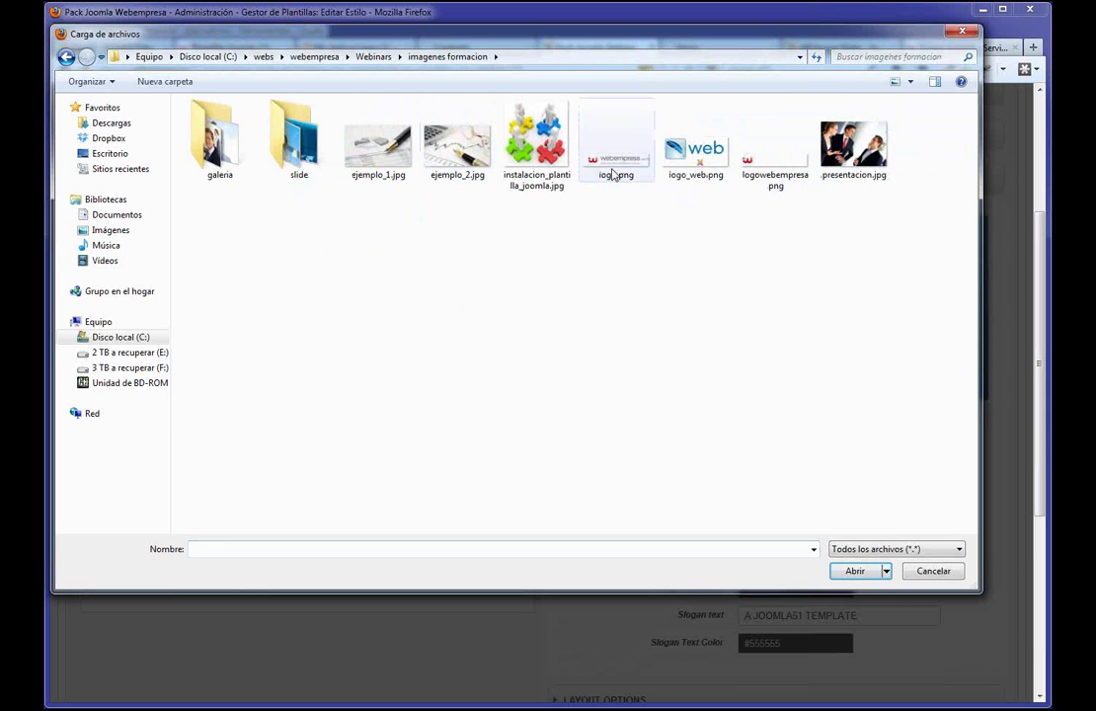
click(615, 167)
click(858, 573)
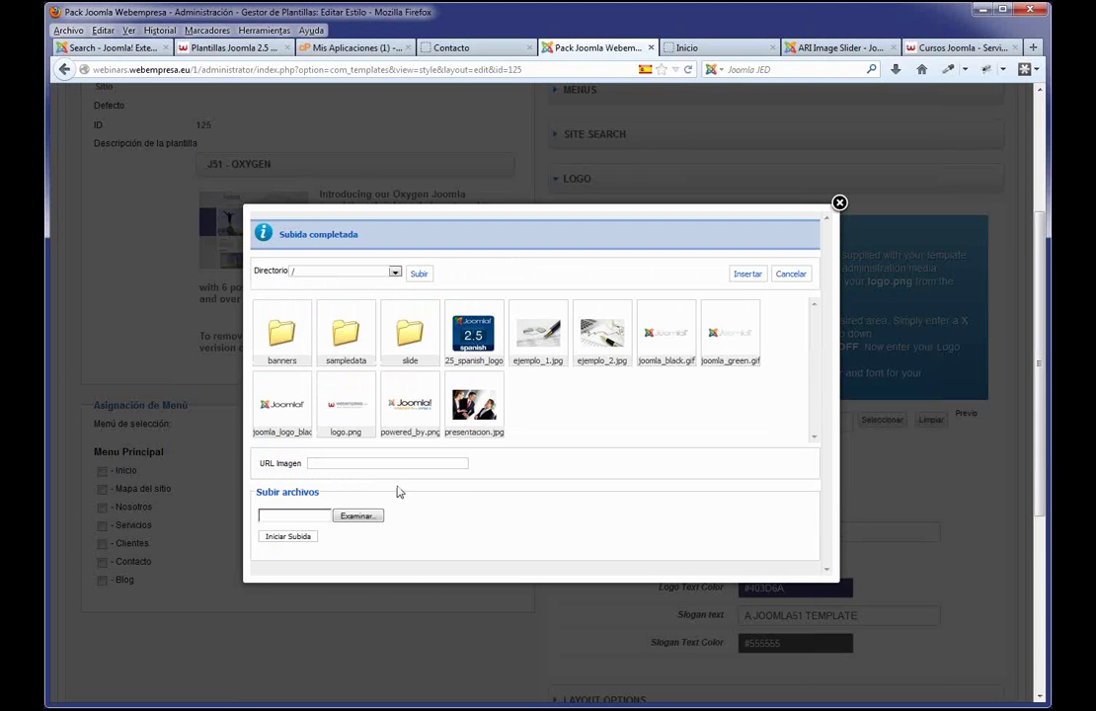
click(349, 417)
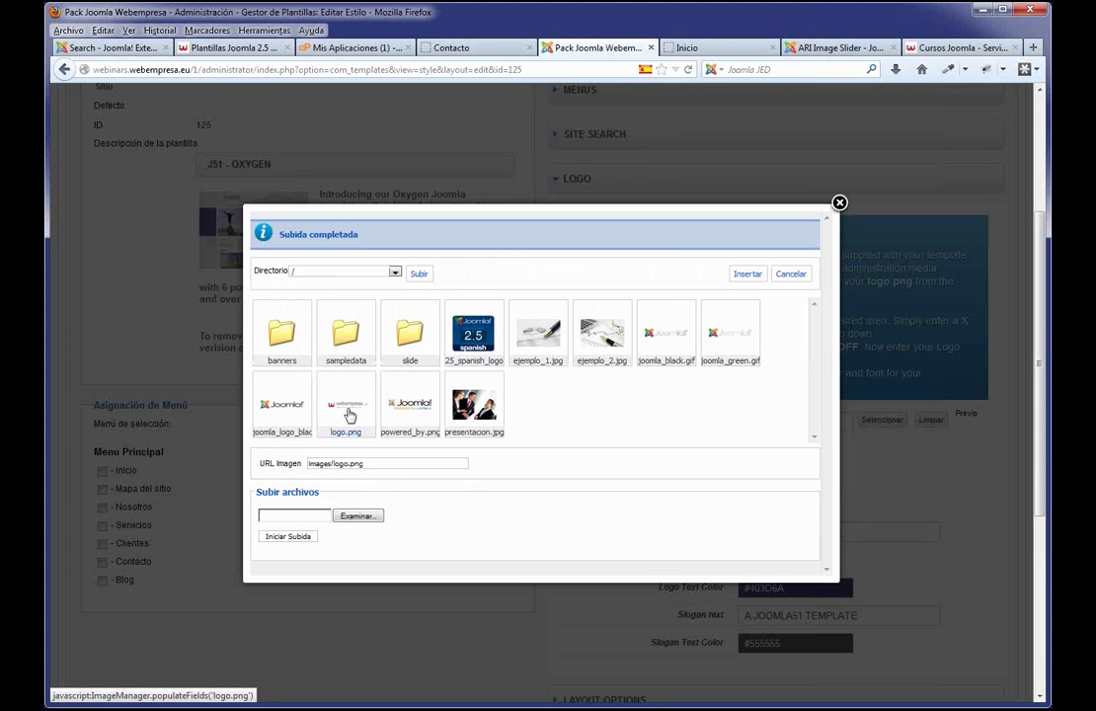
click(748, 276)
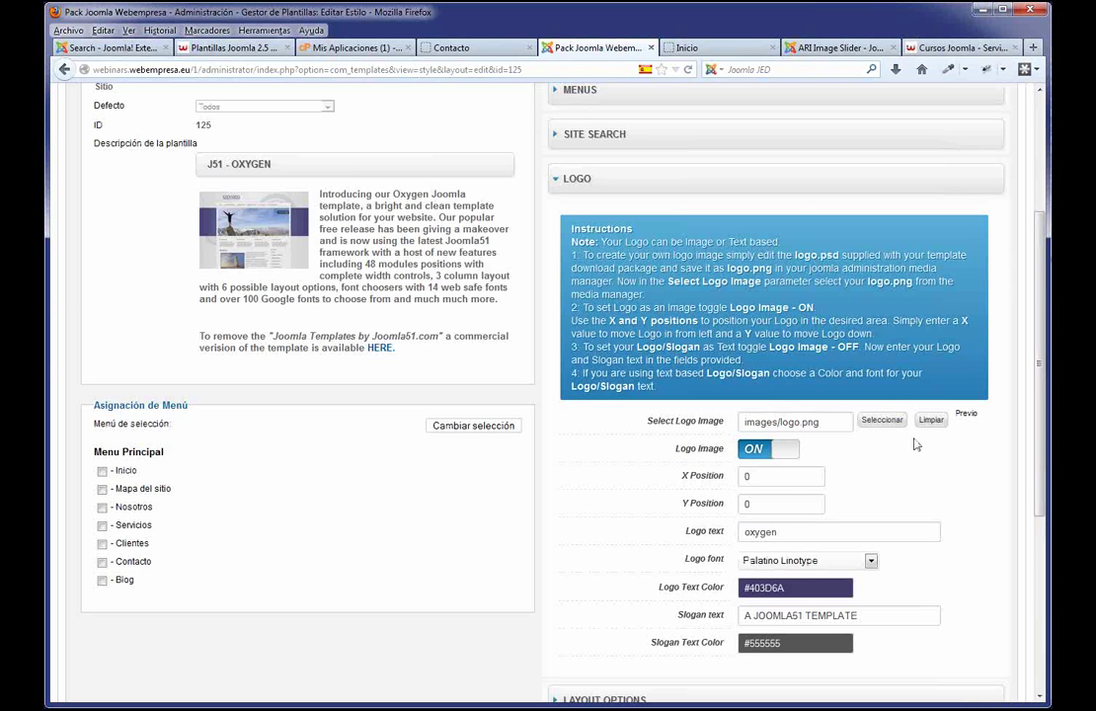
- Turn on the RSS Feed, Twitter and Facebook icons in the template style's Social Media Icons settings
scroll(910, 451, down, 3)
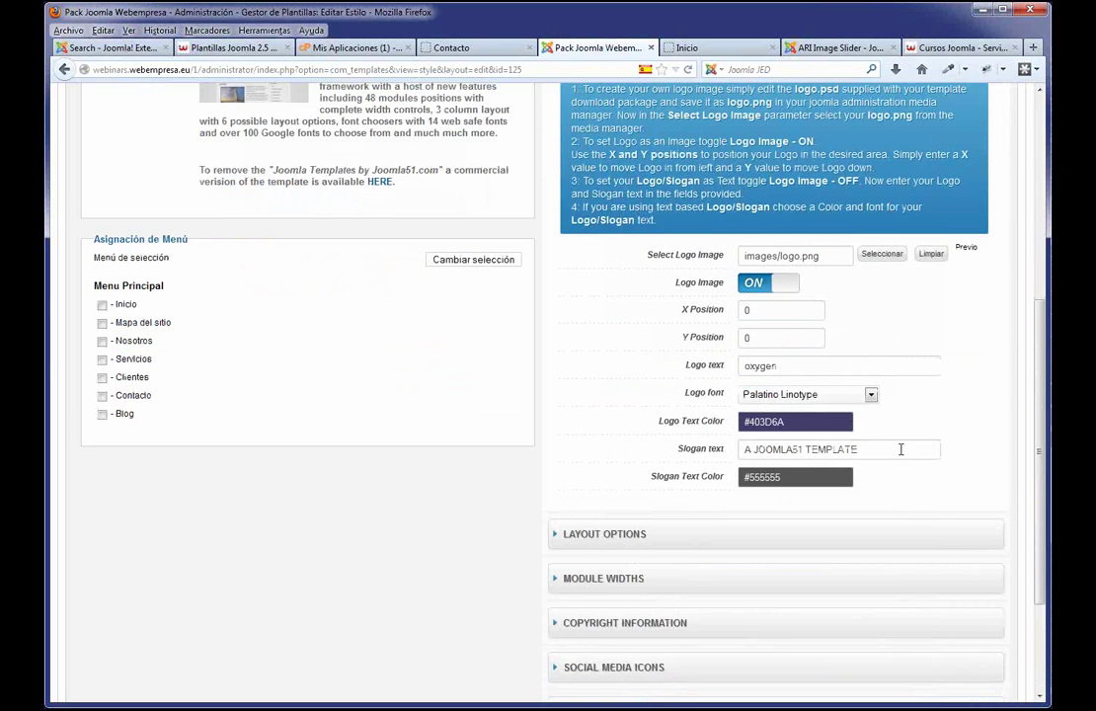
scroll(901, 452, down, 2)
scroll(856, 472, down, 2)
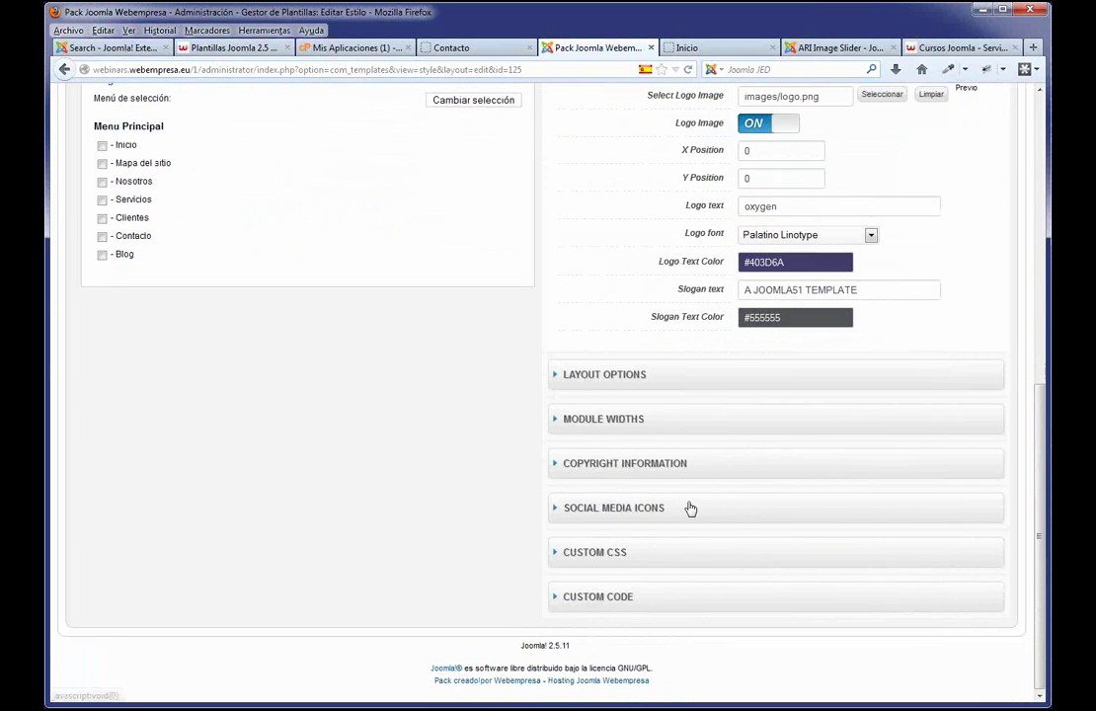
click(654, 506)
scroll(832, 465, down, 2)
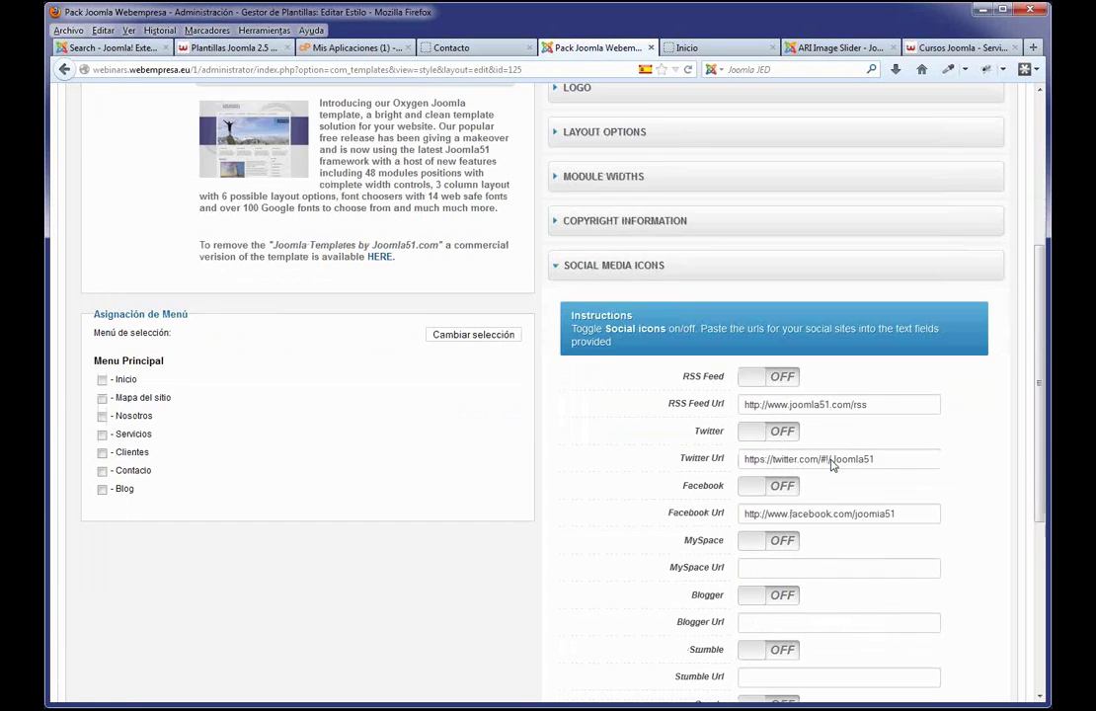
scroll(833, 464, down, 2)
click(748, 303)
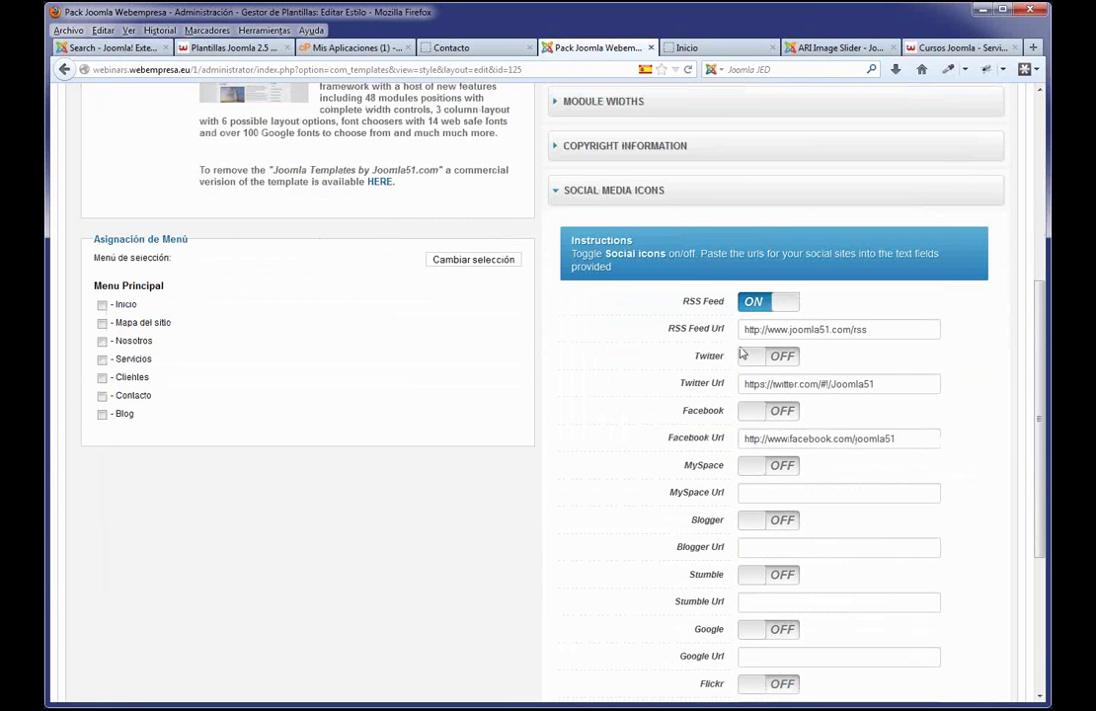
click(750, 355)
click(768, 410)
scroll(830, 420, up, 1)
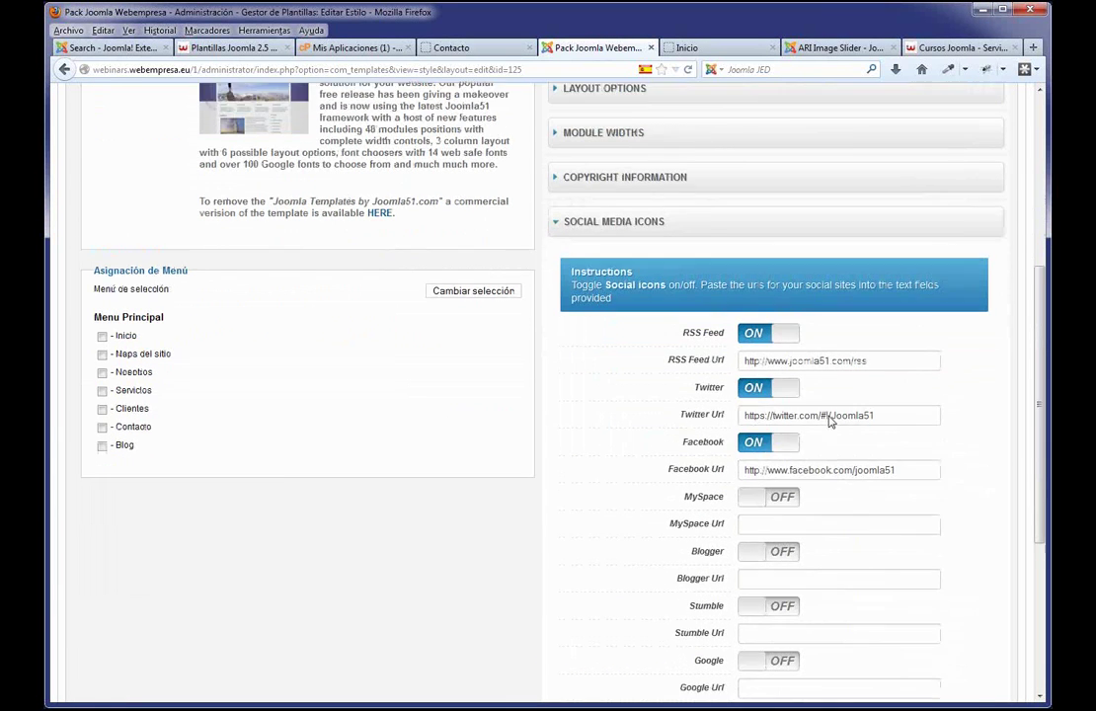
- Turn on Show Search in the Site Search settings and save the template style, keeping it open
scroll(830, 420, up, 8)
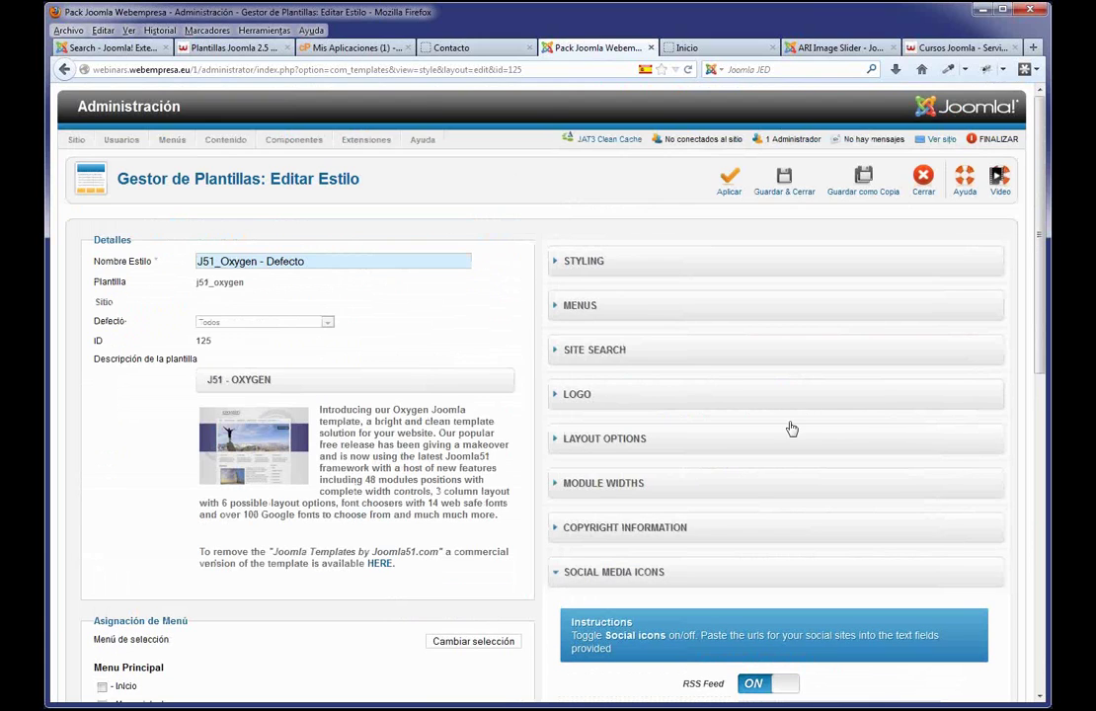
click(644, 359)
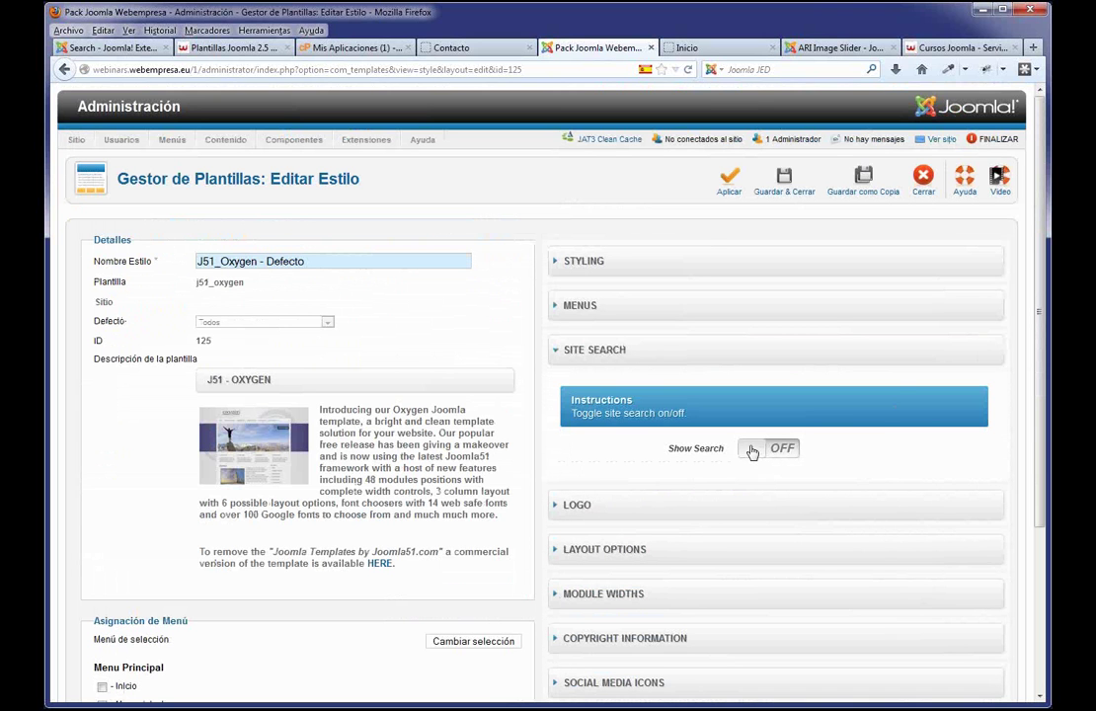
click(753, 451)
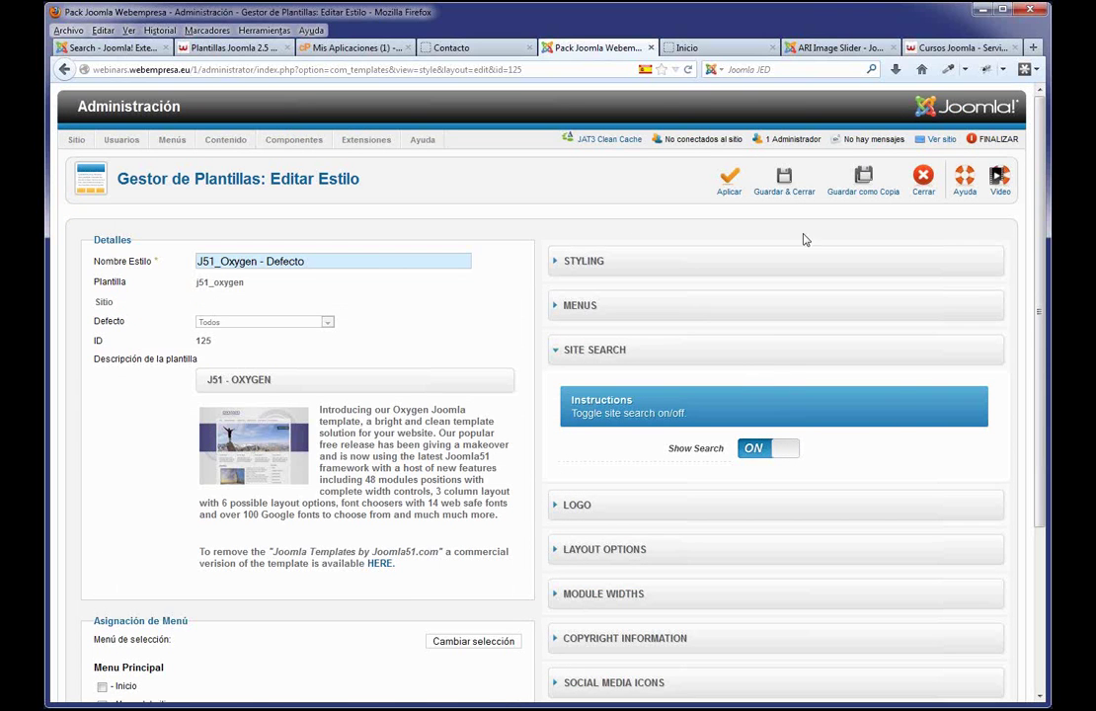
click(729, 181)
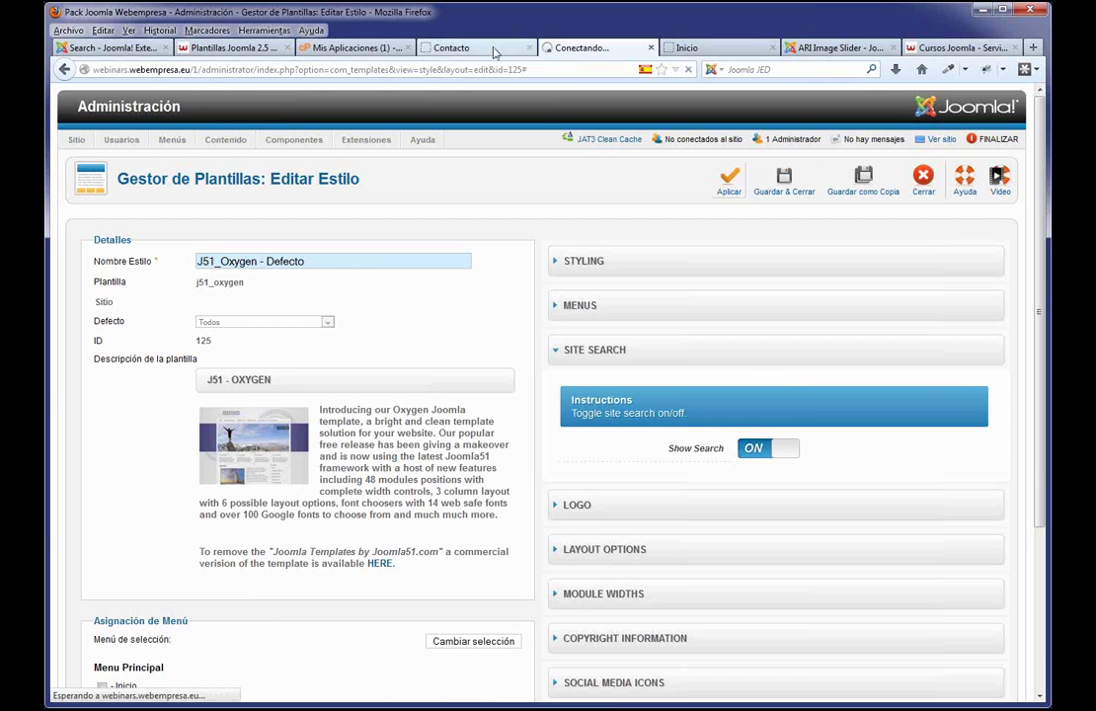
- Open the site's Inicio page and check the logo, green style, social icons and search box
click(492, 50)
click(251, 202)
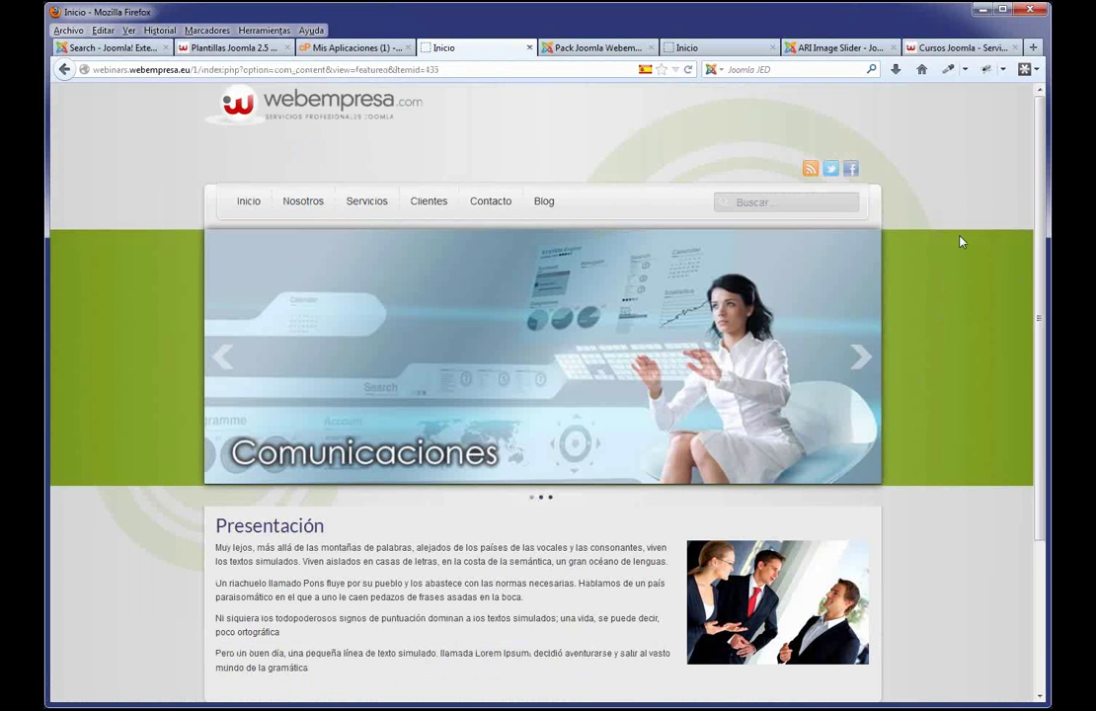
click(787, 200)
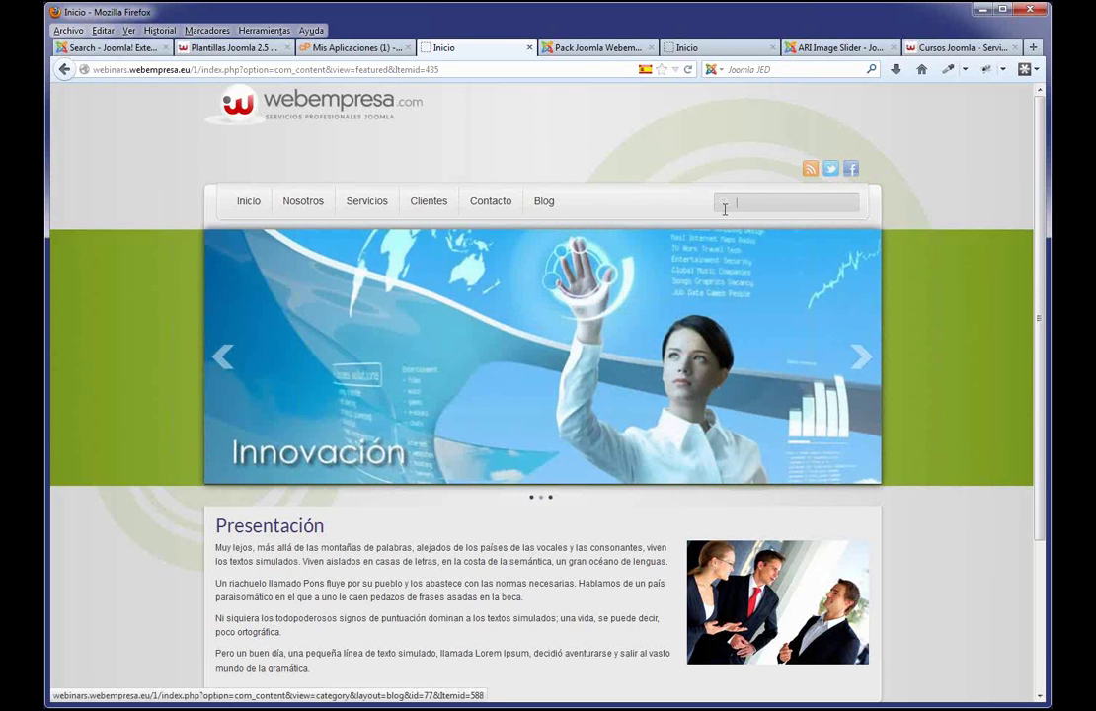
scroll(835, 370, down, 4)
scroll(827, 374, up, 4)
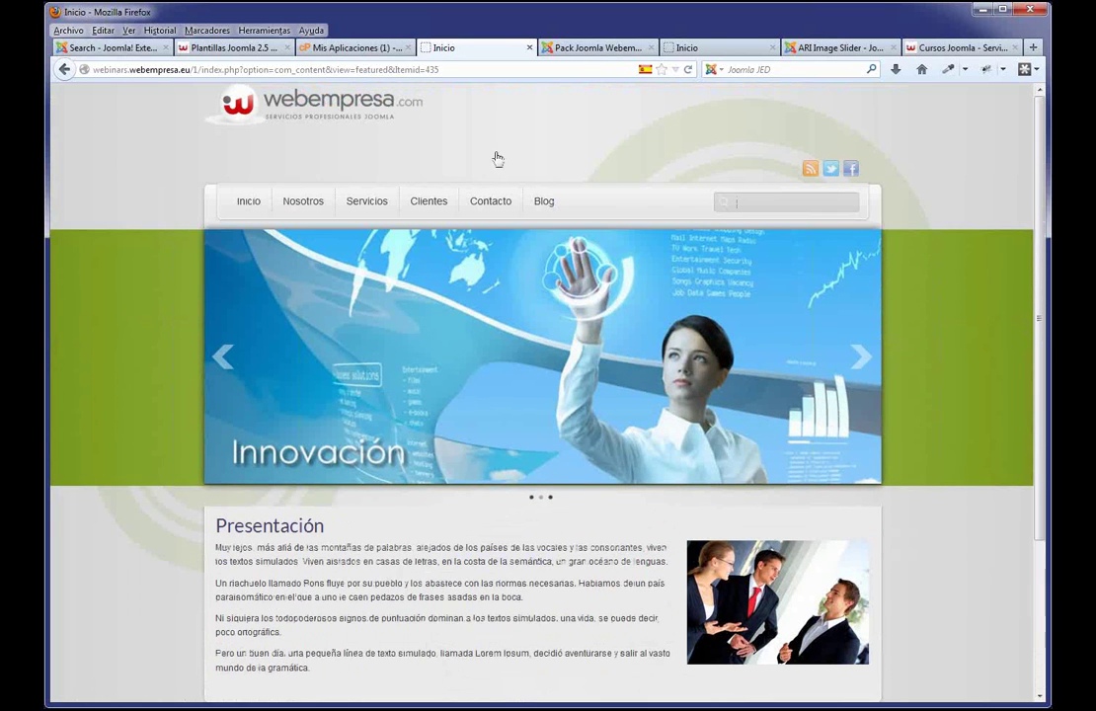
- Return to the template style's Logo settings in the administration and set the logo's Y Position to 50
click(598, 47)
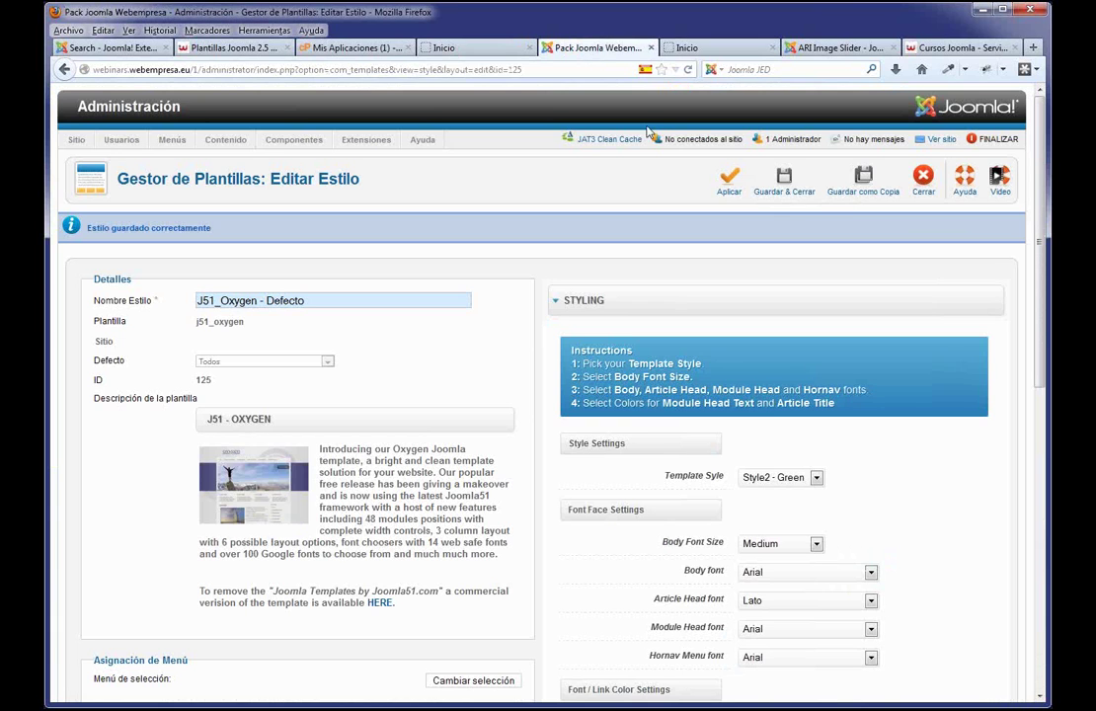
scroll(702, 440, down, 10)
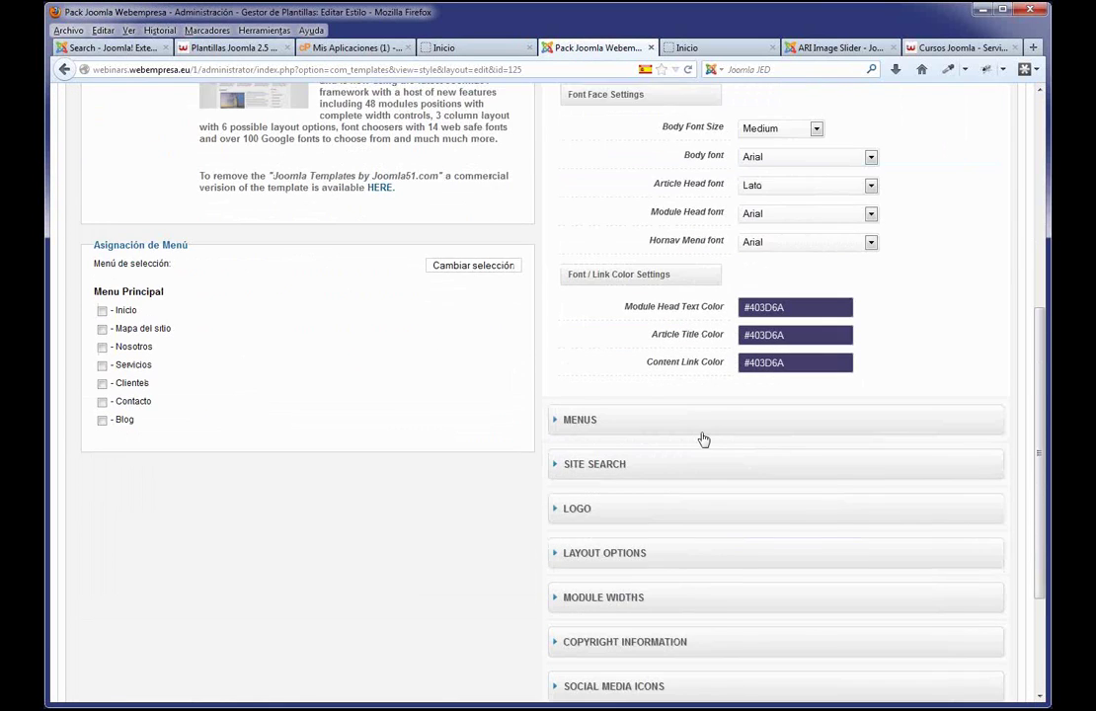
click(602, 348)
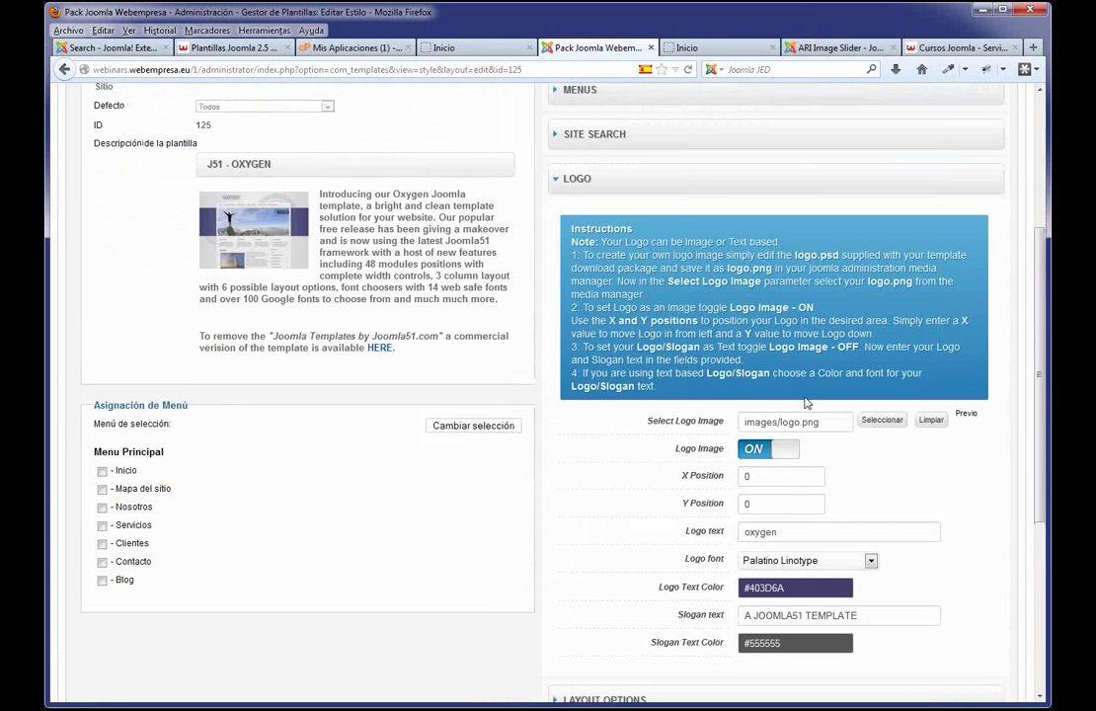
scroll(805, 402, down, 2)
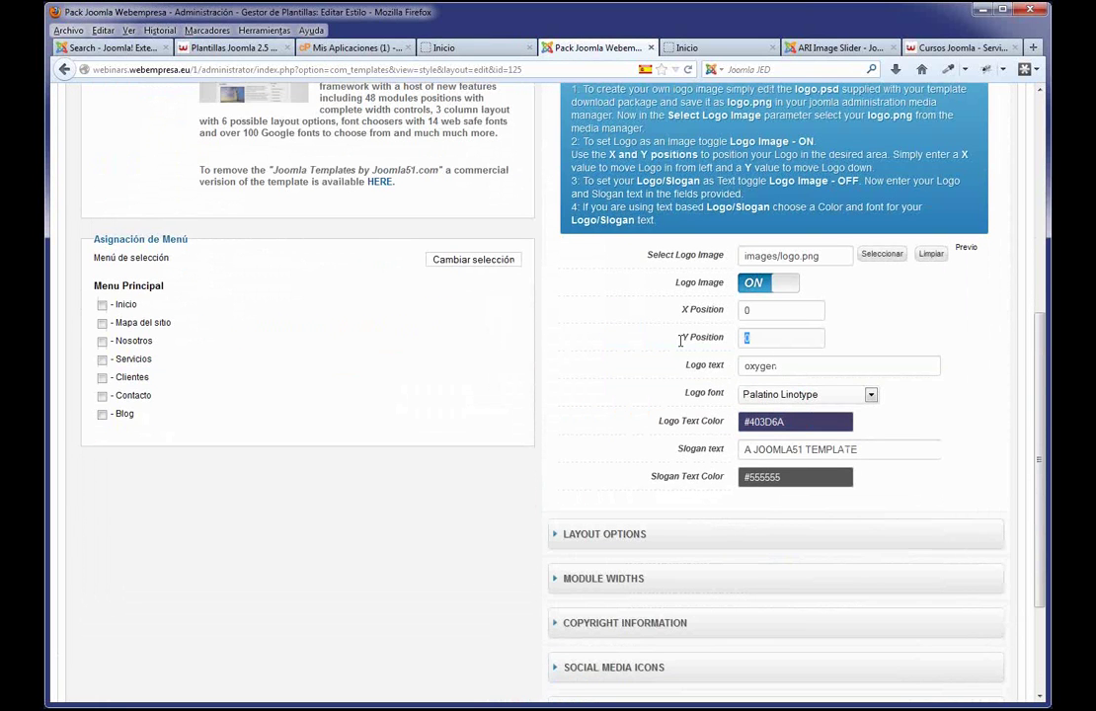
text(50)
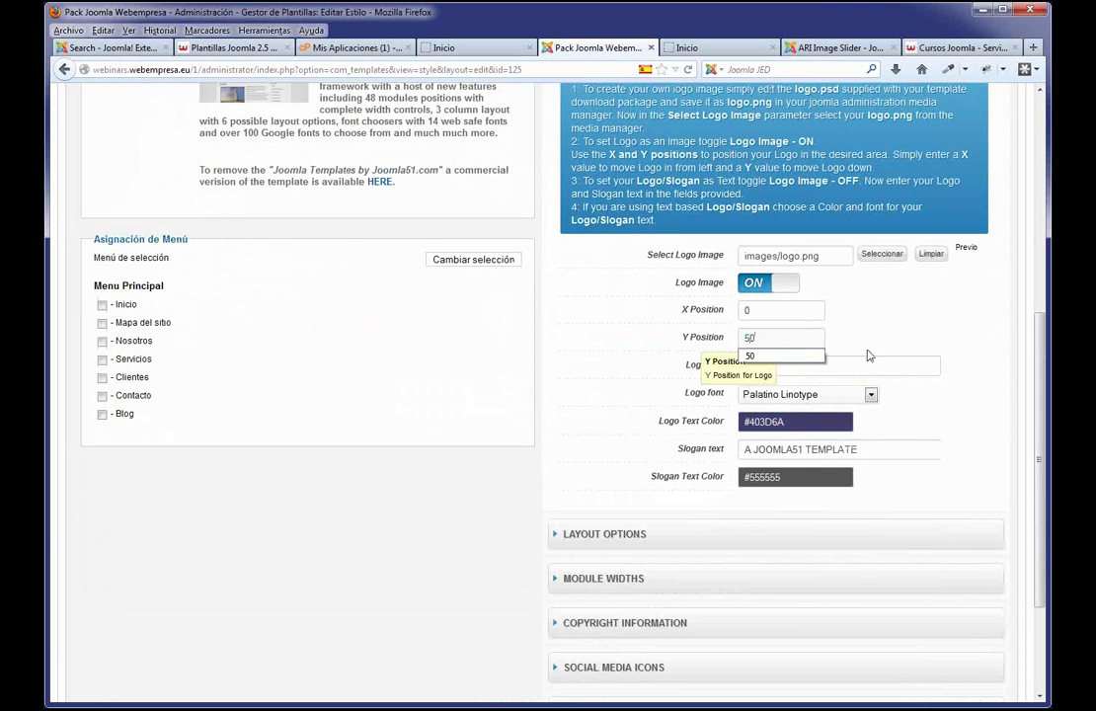
key(Escape)
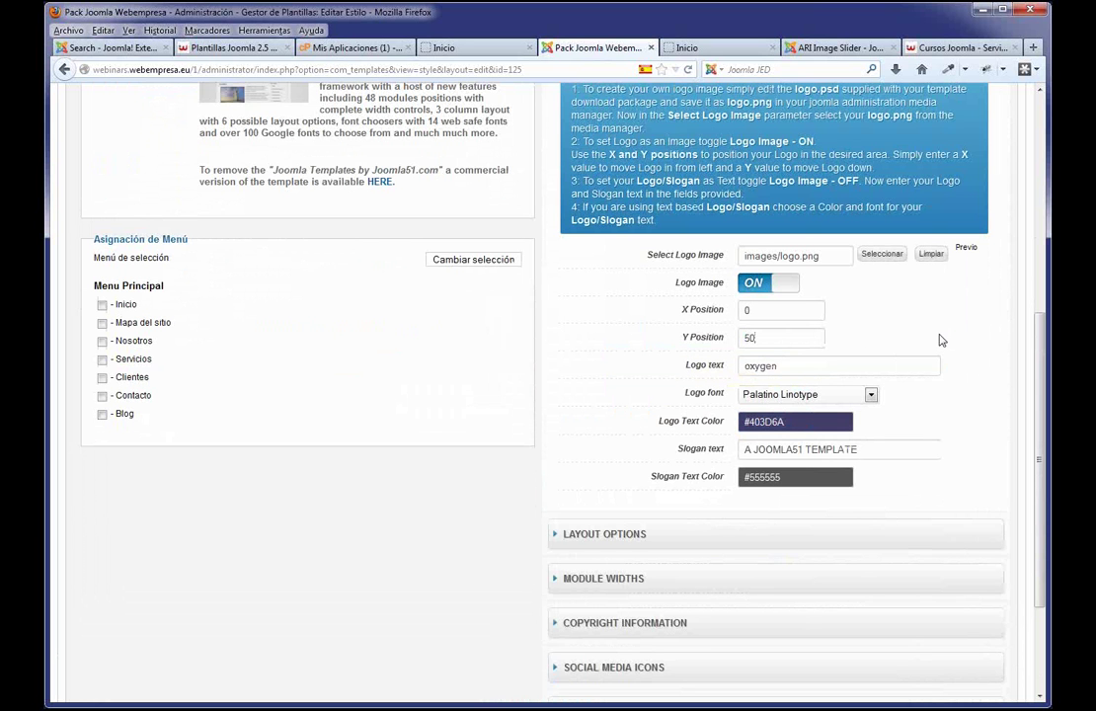
- Replace the Copyright text with "(c) 2013 Miempresa.com" followed by the company's address, telephone and fax numbers
click(703, 625)
triple_click(588, 437)
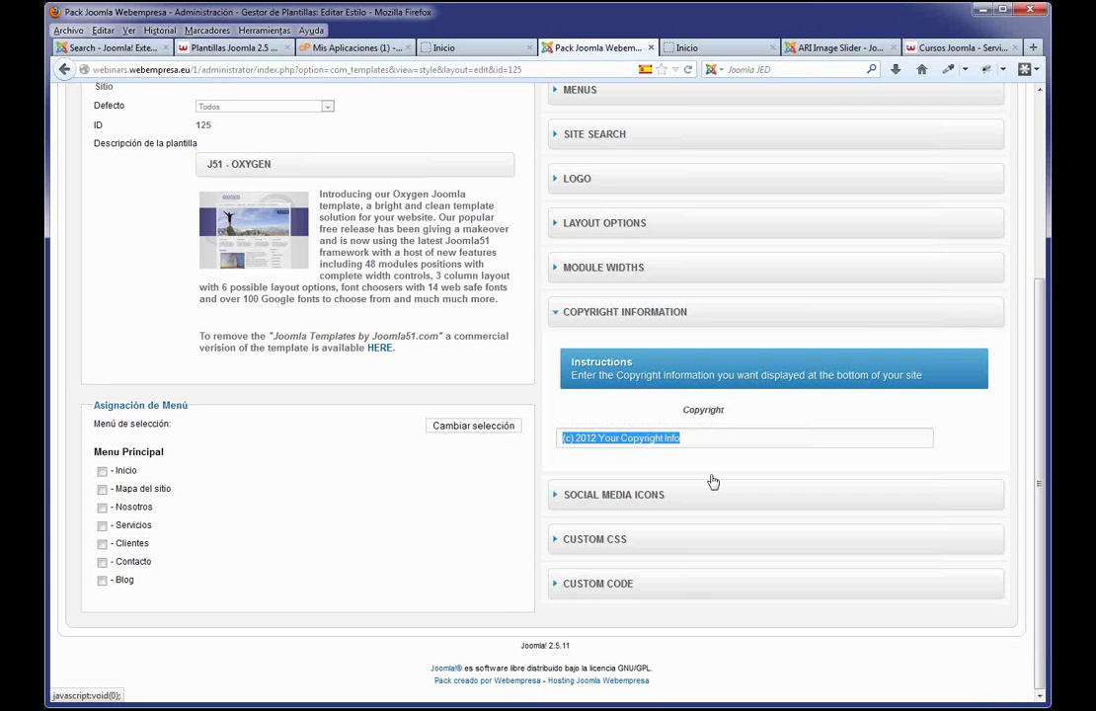
click(710, 436)
drag(702, 435, 513, 435)
key(ctrl+v)
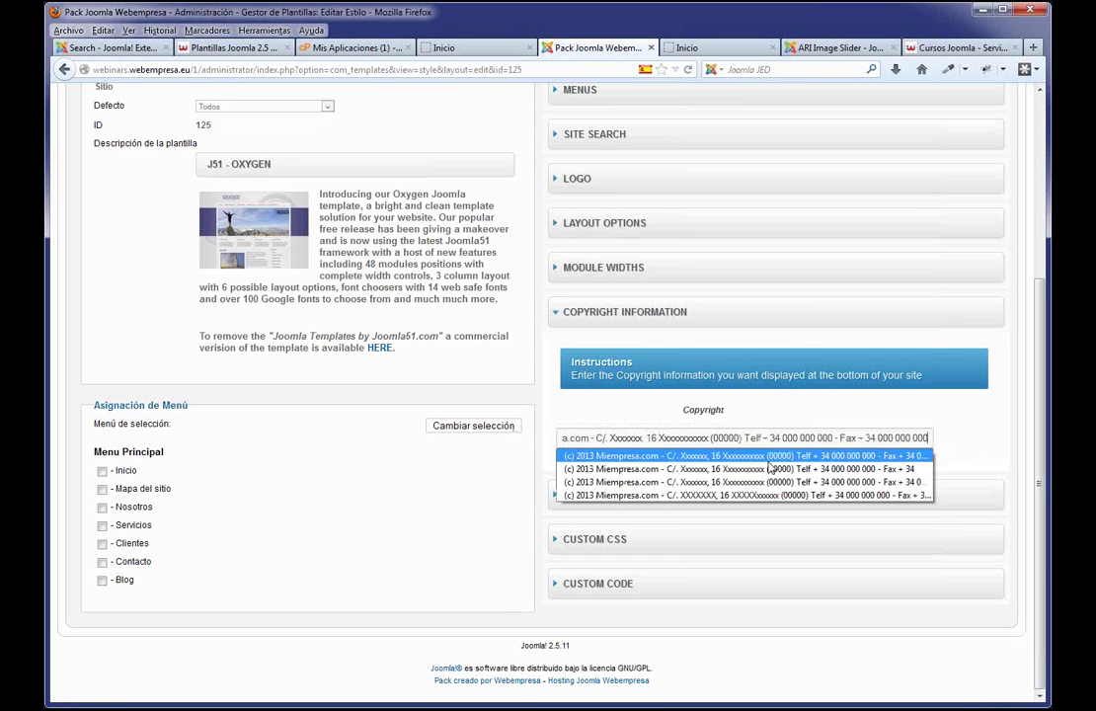
click(973, 448)
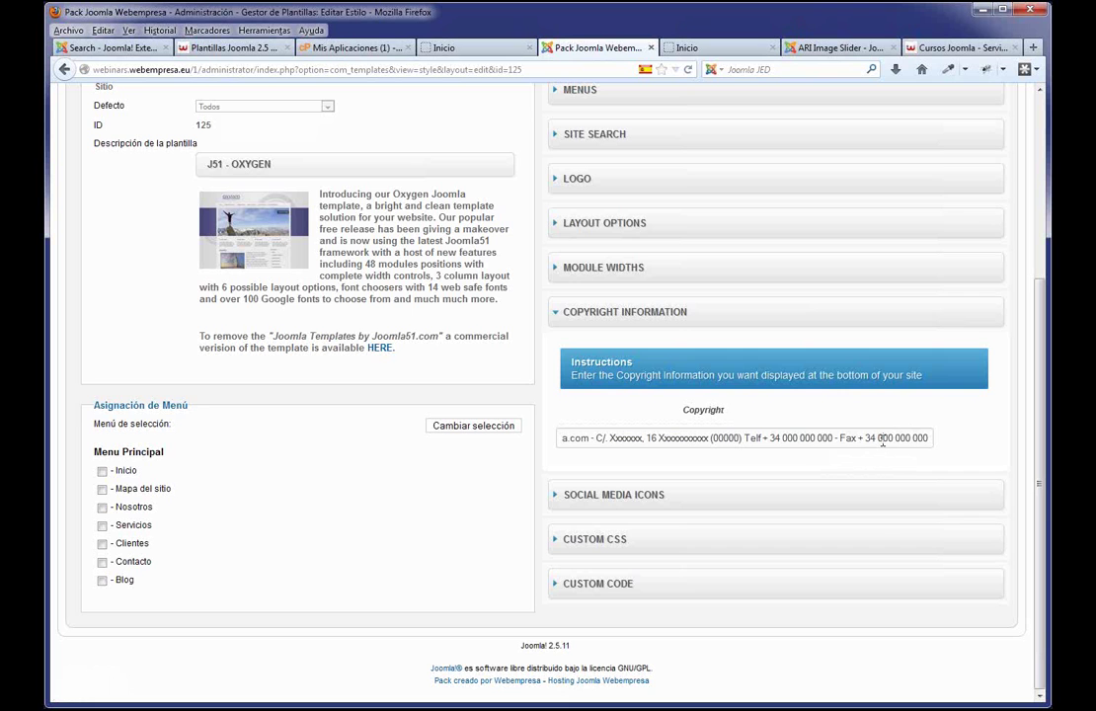
scroll(842, 512, up, 2)
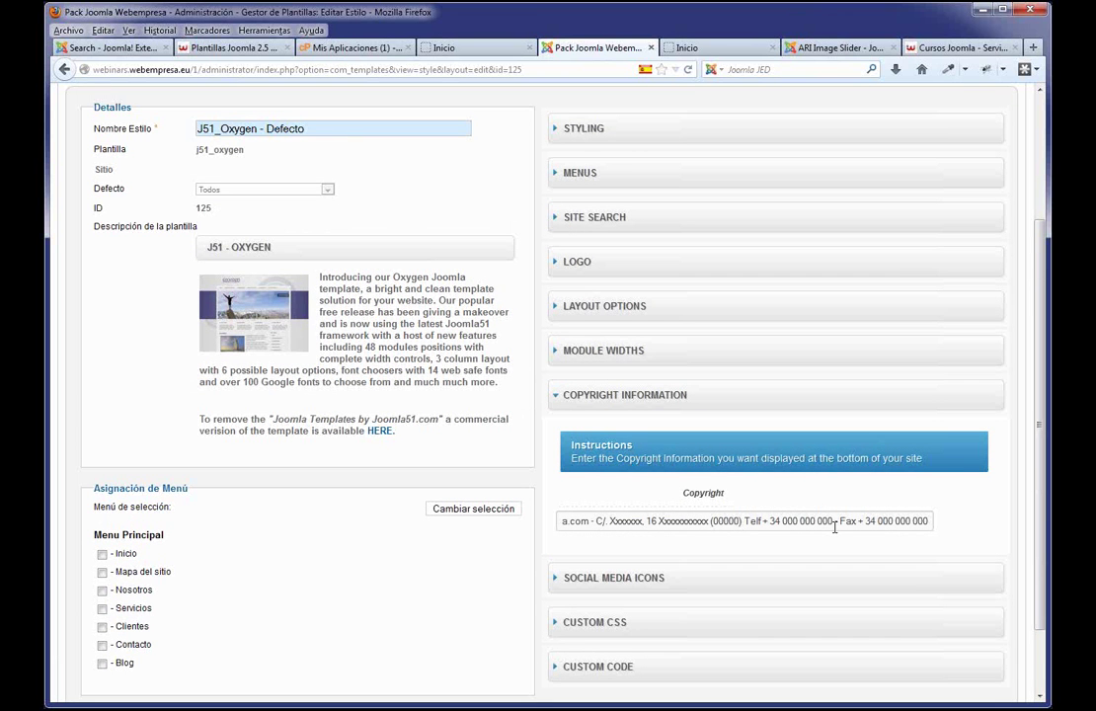
drag(823, 523, 544, 522)
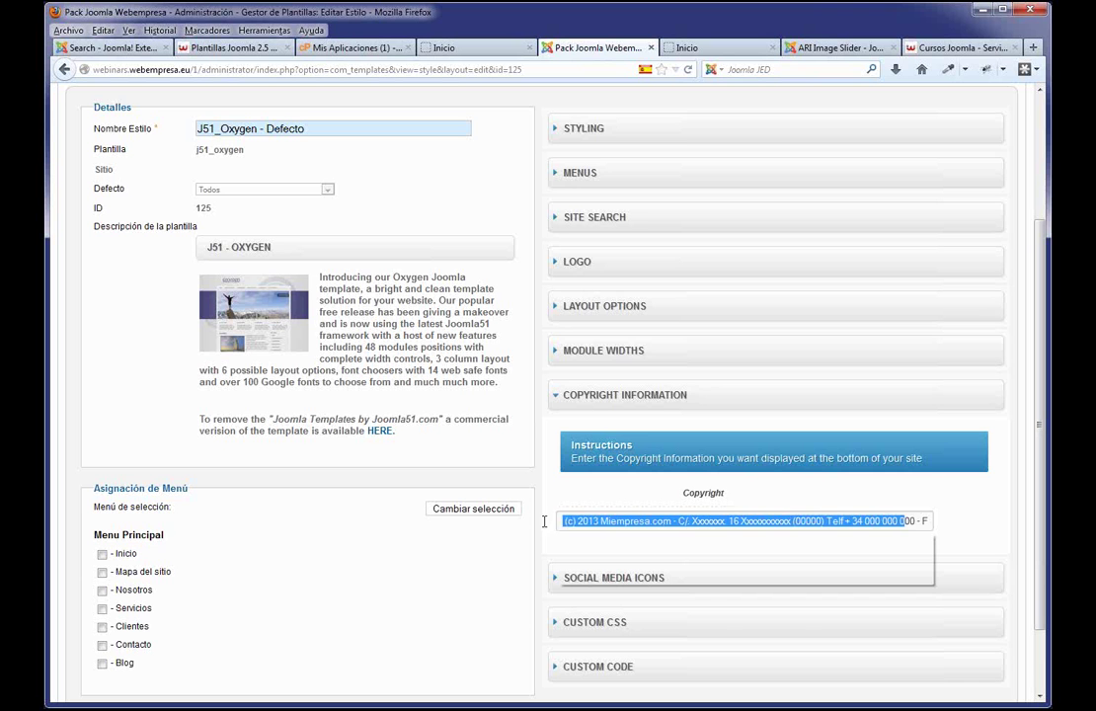
click(979, 531)
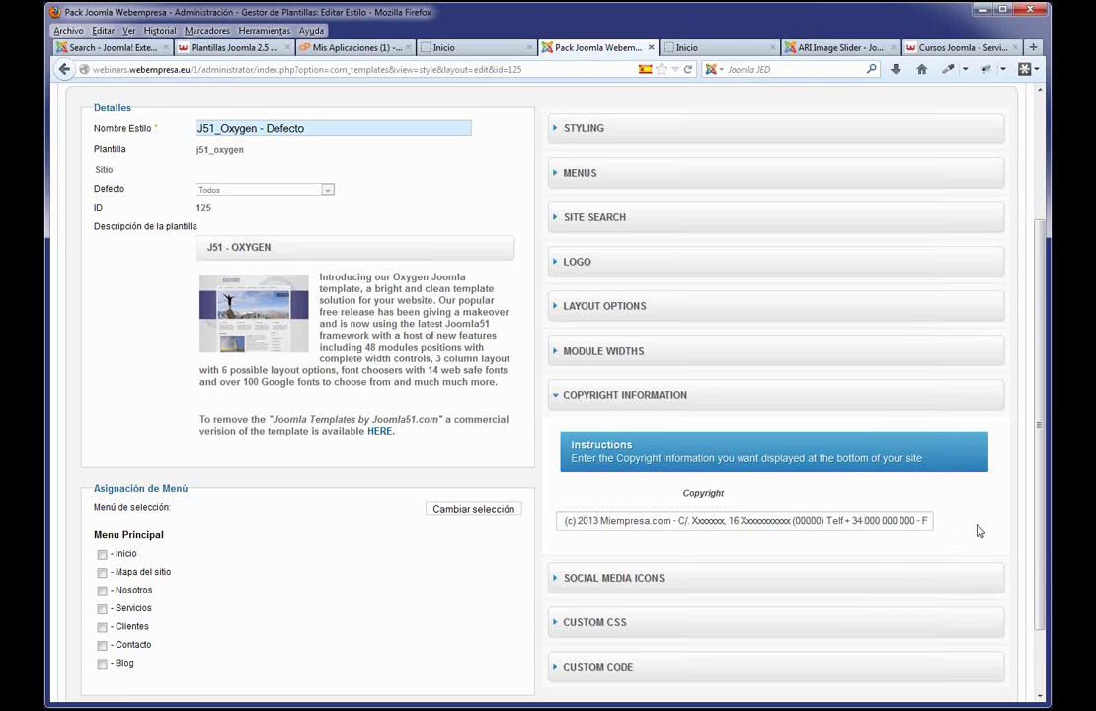
- Change the Template Style to Style3 - Bronze in the Styling settings
scroll(790, 395, up, 4)
click(626, 308)
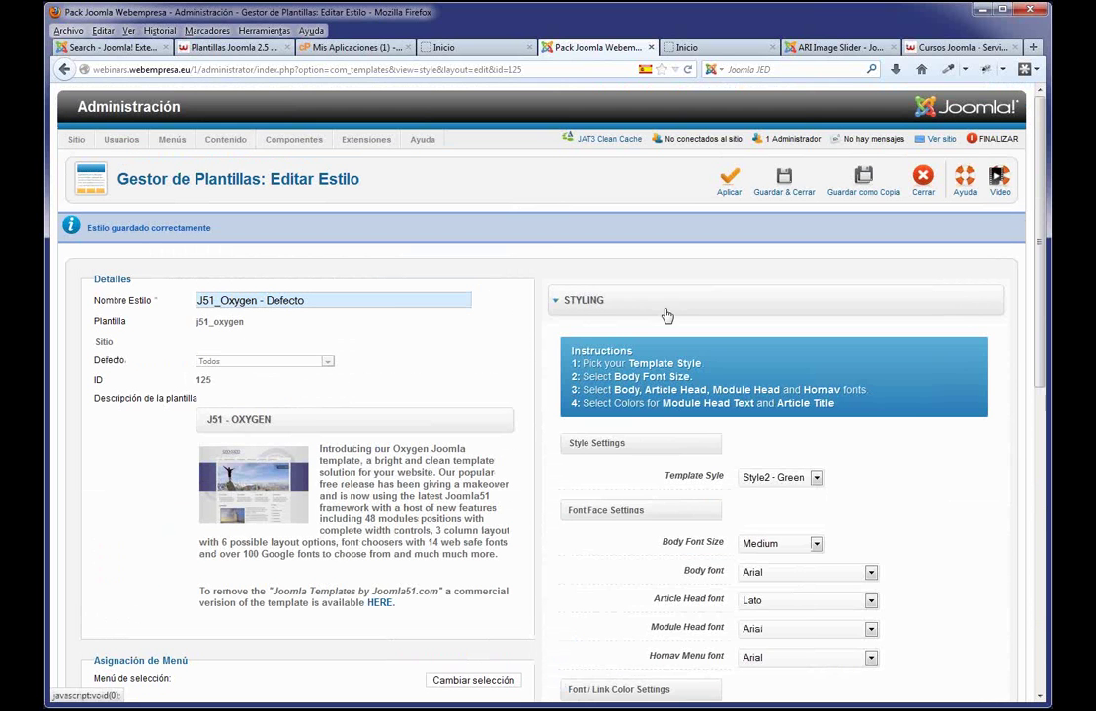
click(816, 478)
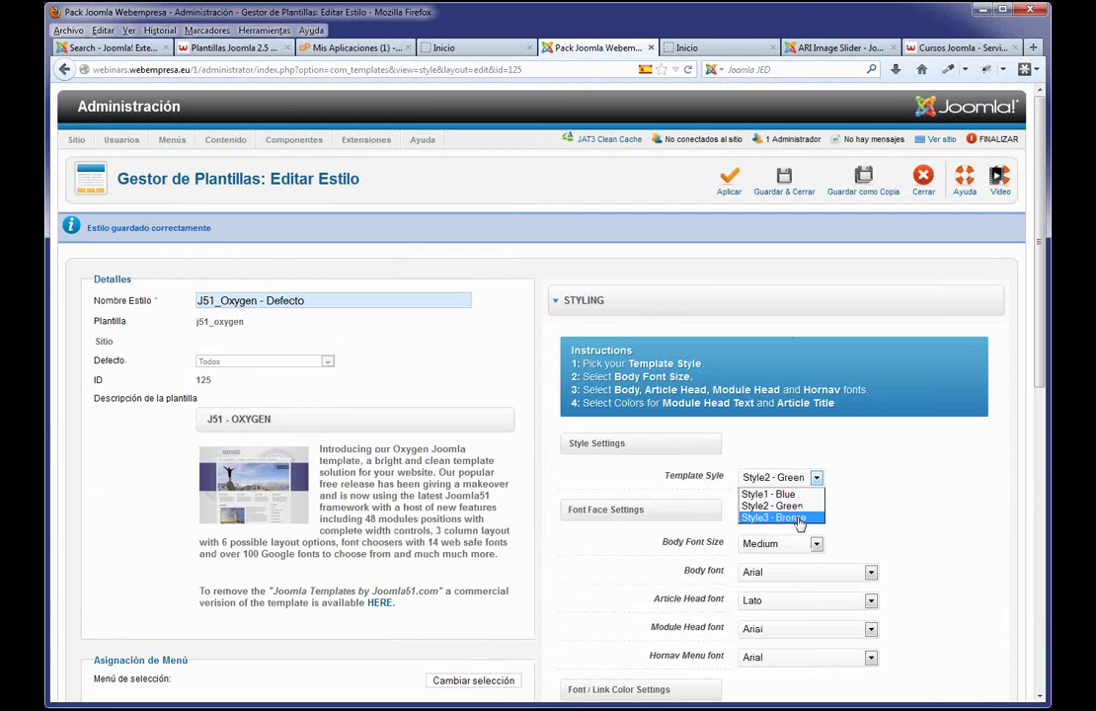
click(800, 519)
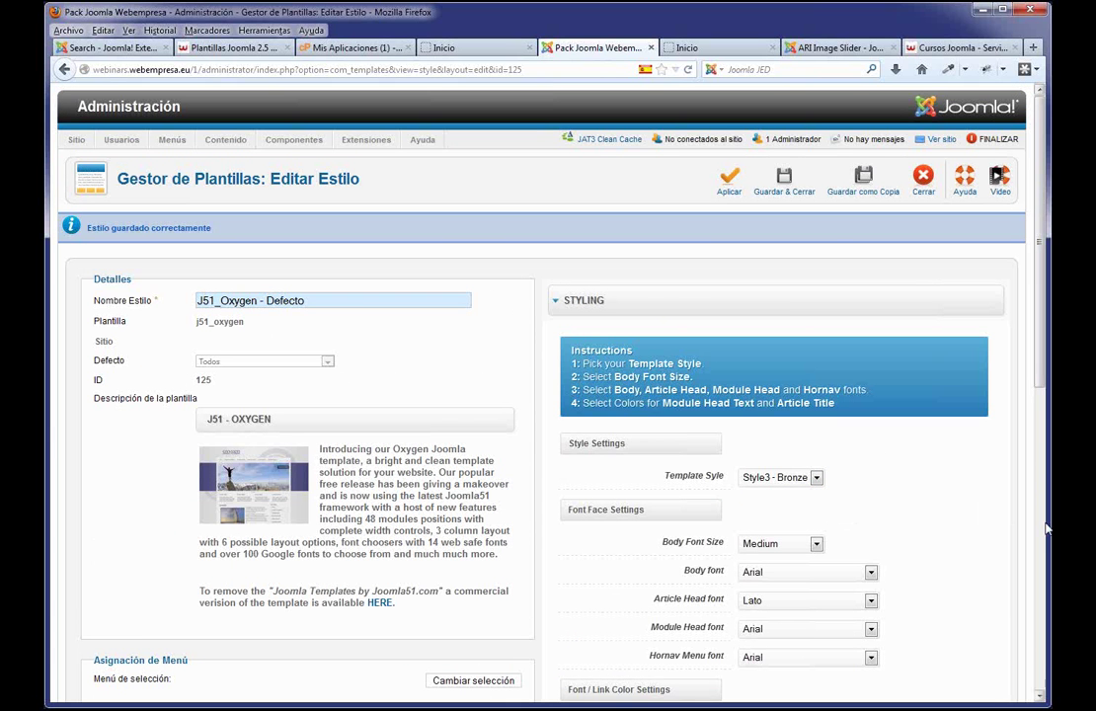
- Apply the template style and check the Inicio page's bronze colours, the three text modules and the copyright line
click(727, 182)
click(474, 47)
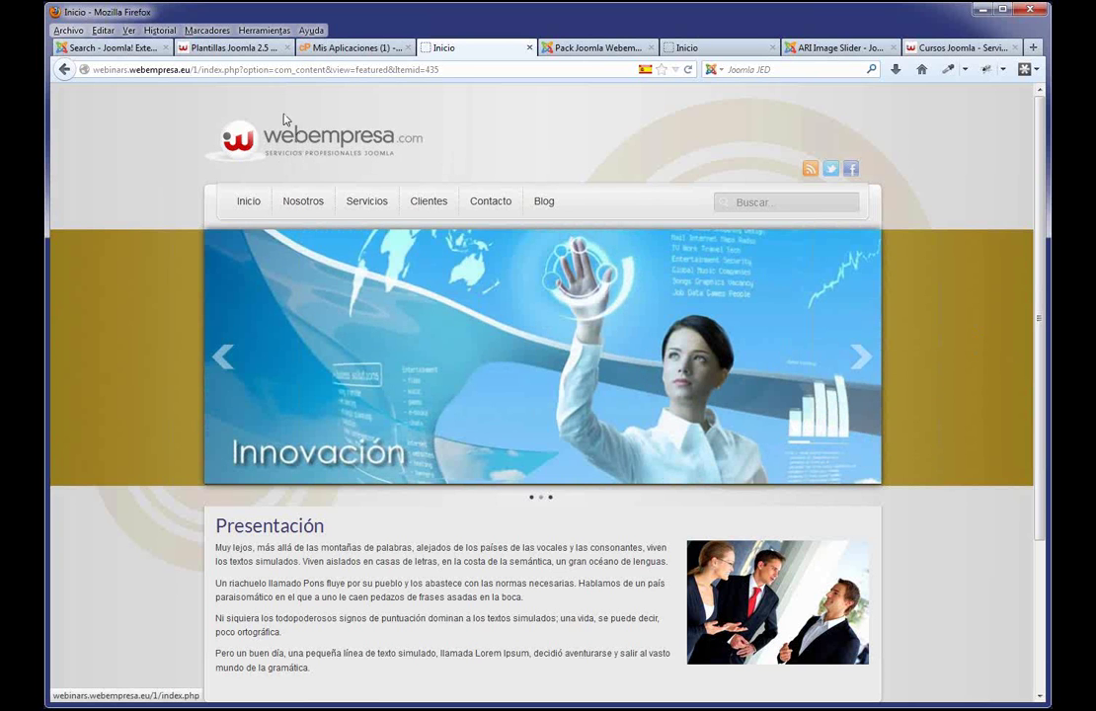
scroll(491, 304, down, 3)
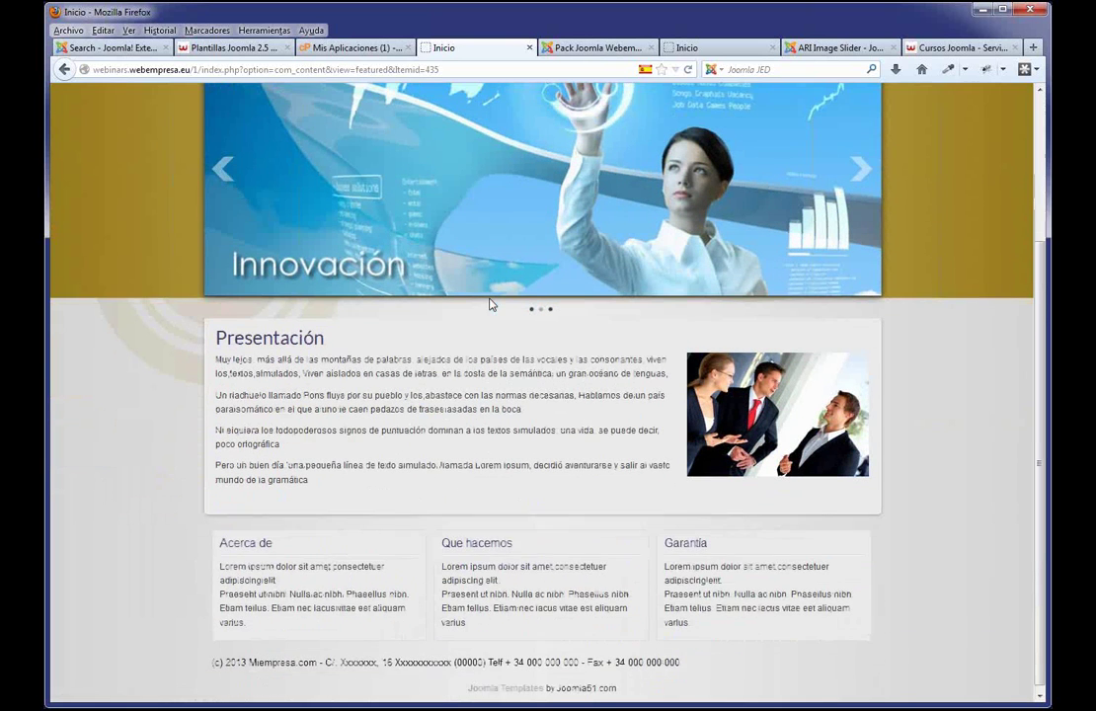
drag(211, 528, 293, 656)
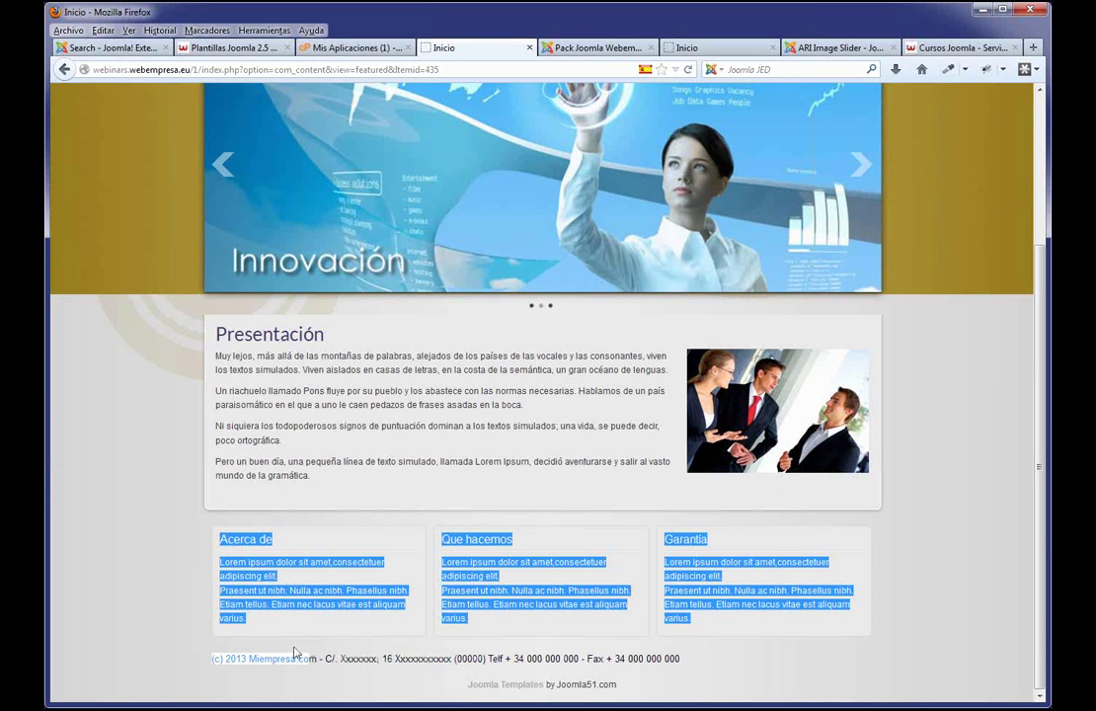
click(741, 661)
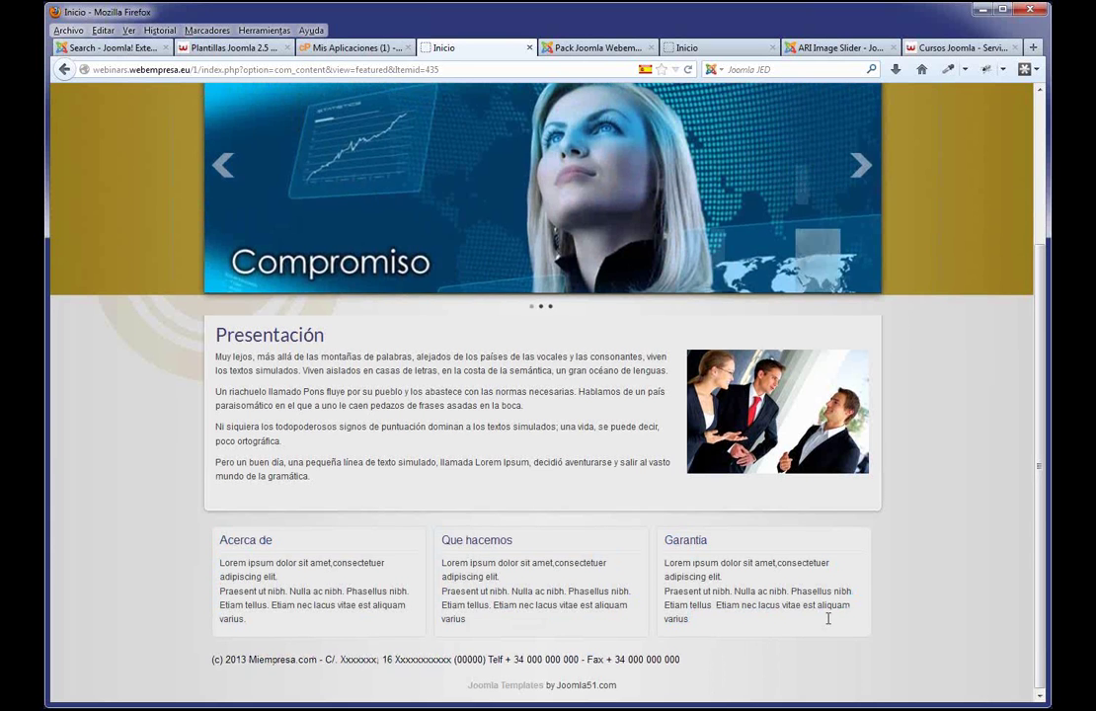
scroll(827, 615, up, 4)
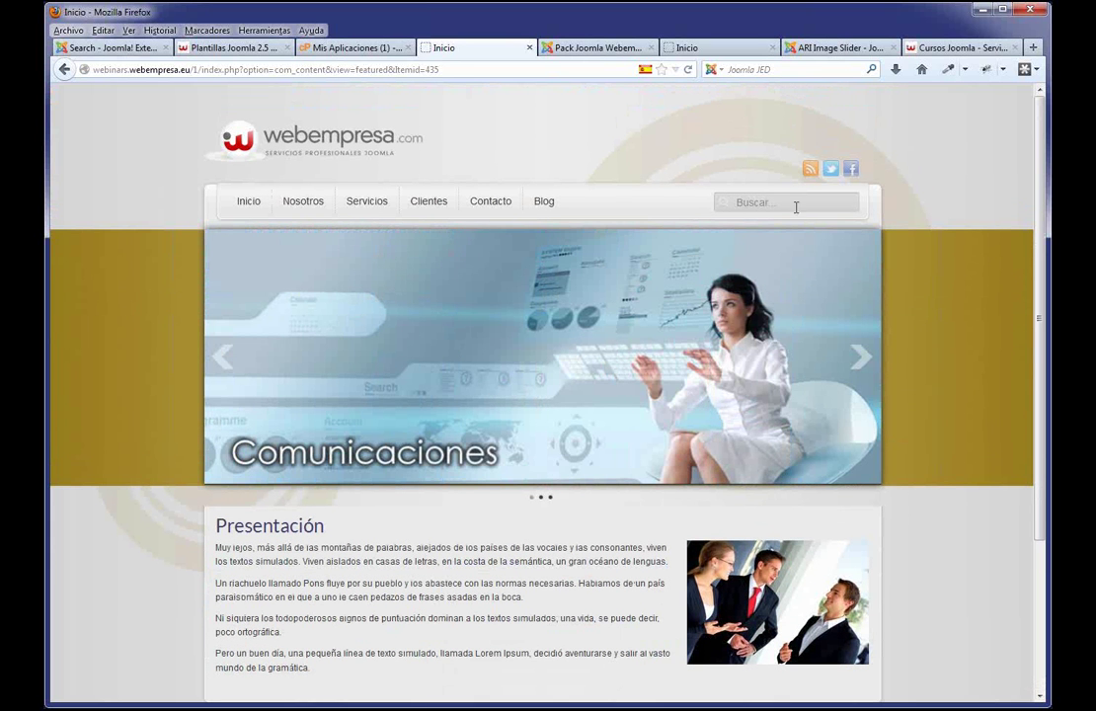
- Return to the template administration, set the Template Style to Style1 - Blue, and save and close the style
click(588, 49)
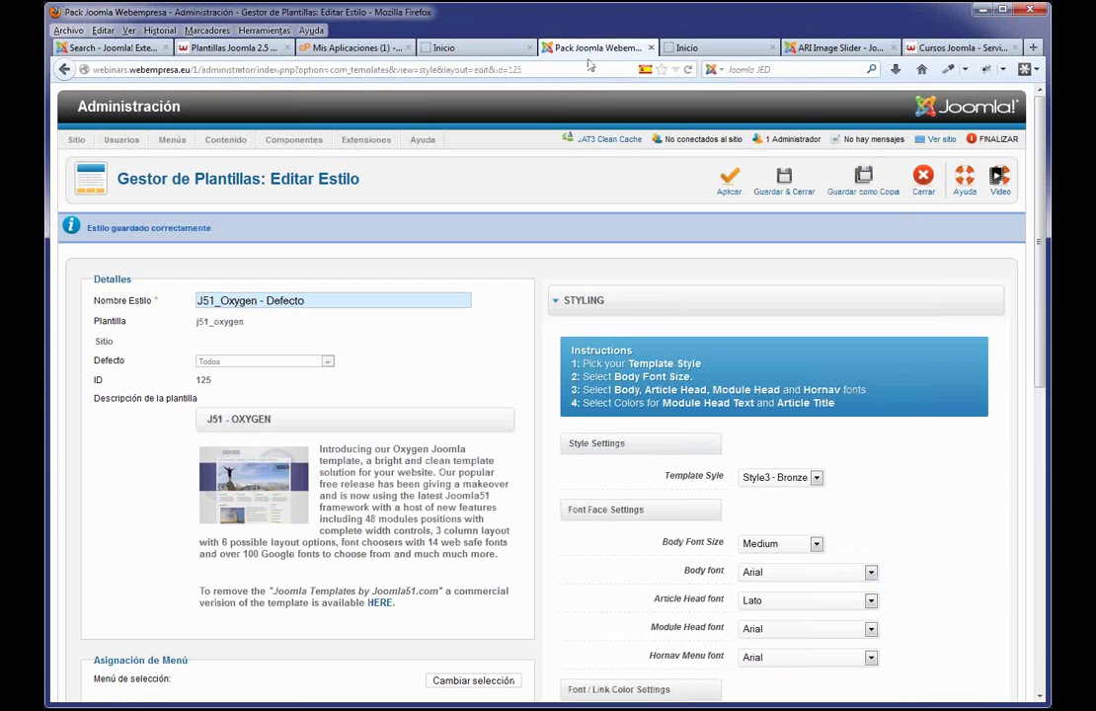
click(817, 479)
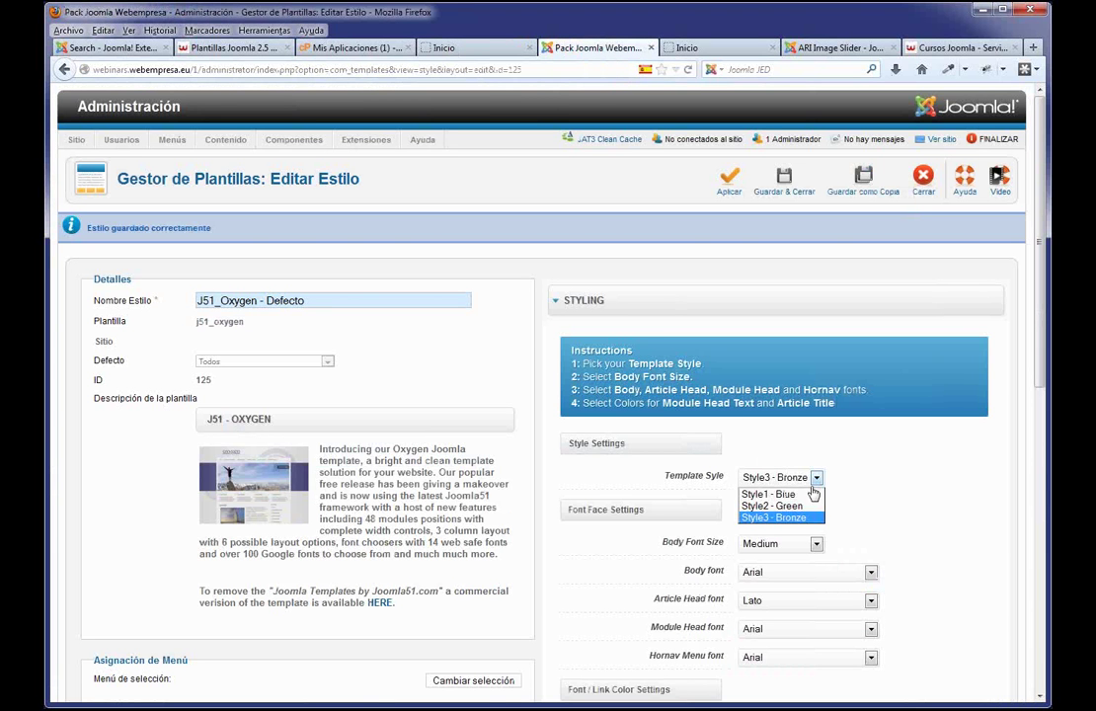
click(778, 495)
click(779, 183)
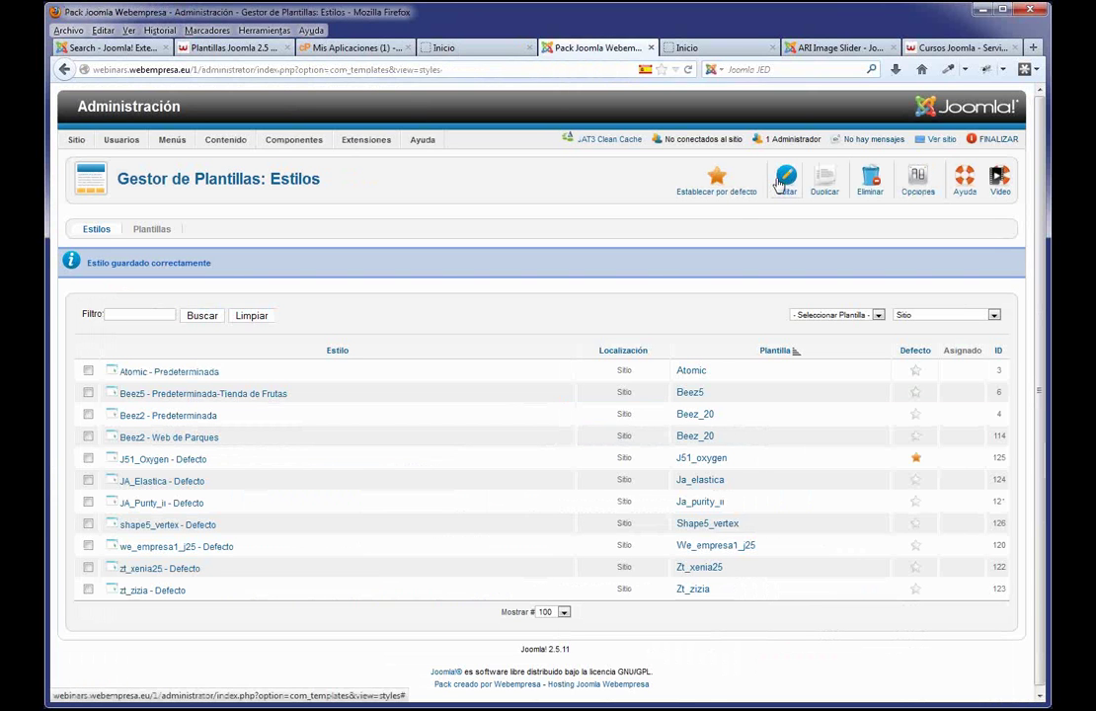
- Create a new menu titled "Menú inferior" with menu type menu-inferior and description "Menú inferior", and save and close it
mouse_move(171, 140)
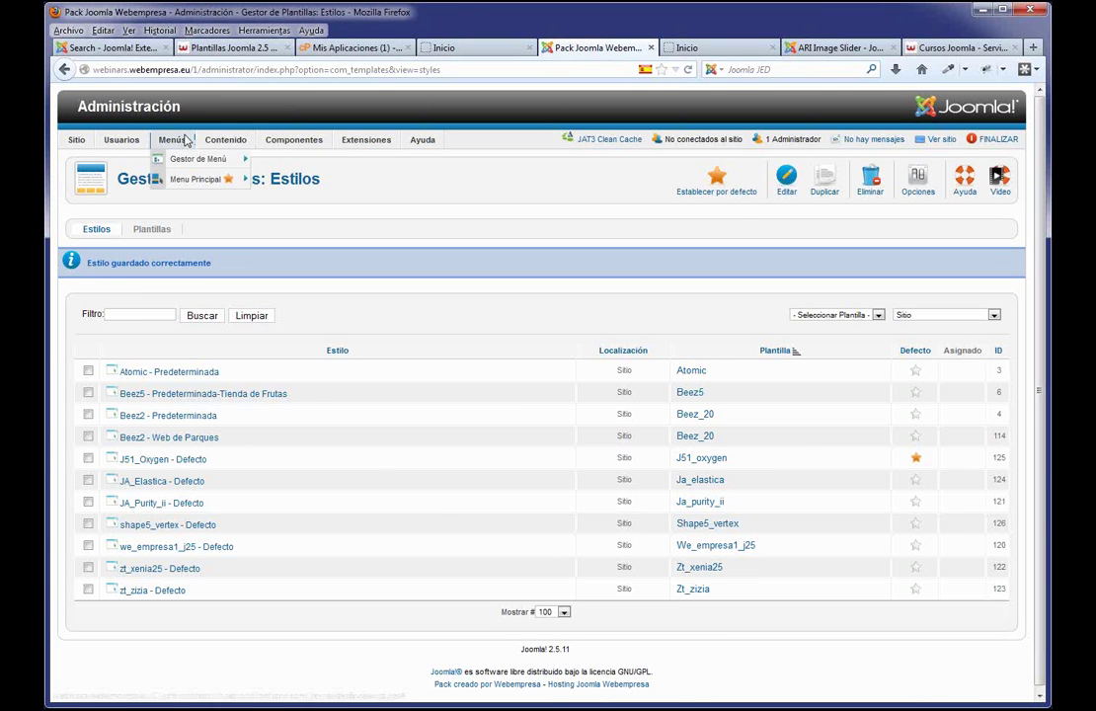
mouse_move(192, 185)
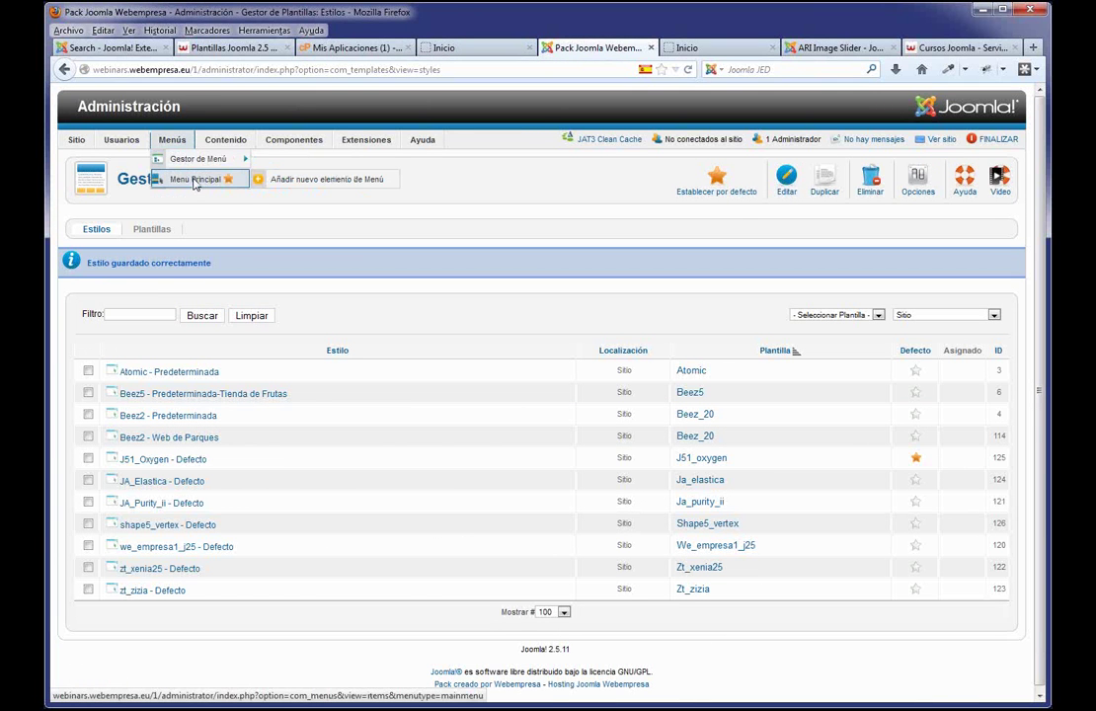
click(199, 159)
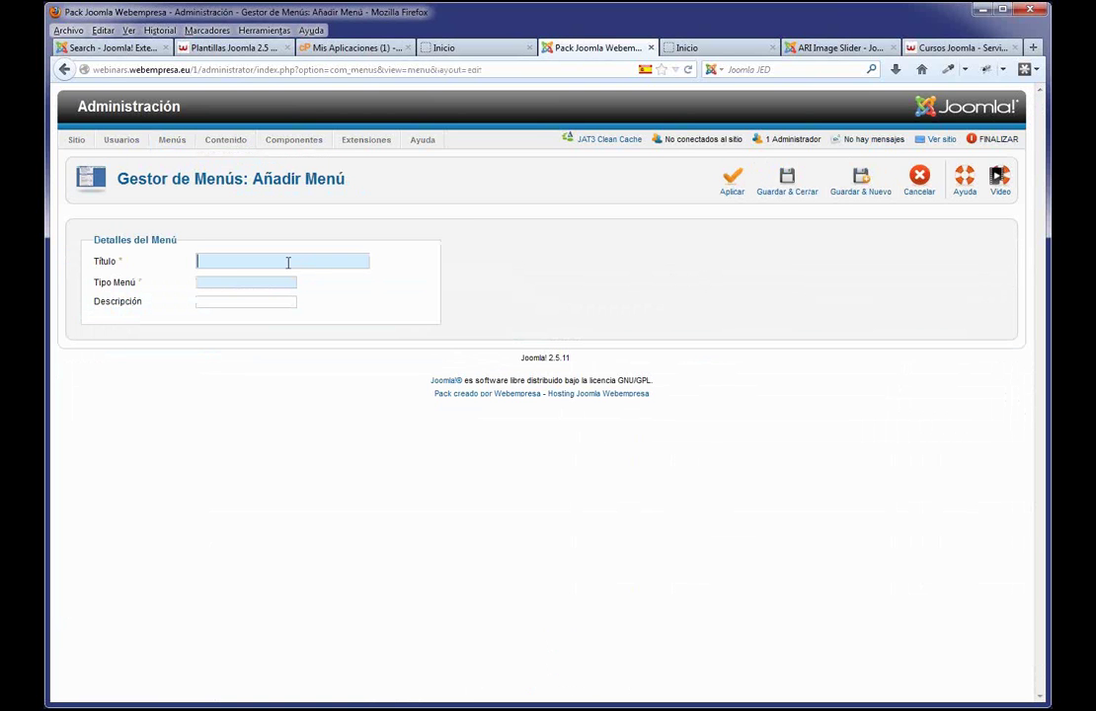
click(289, 263)
text(Mew)
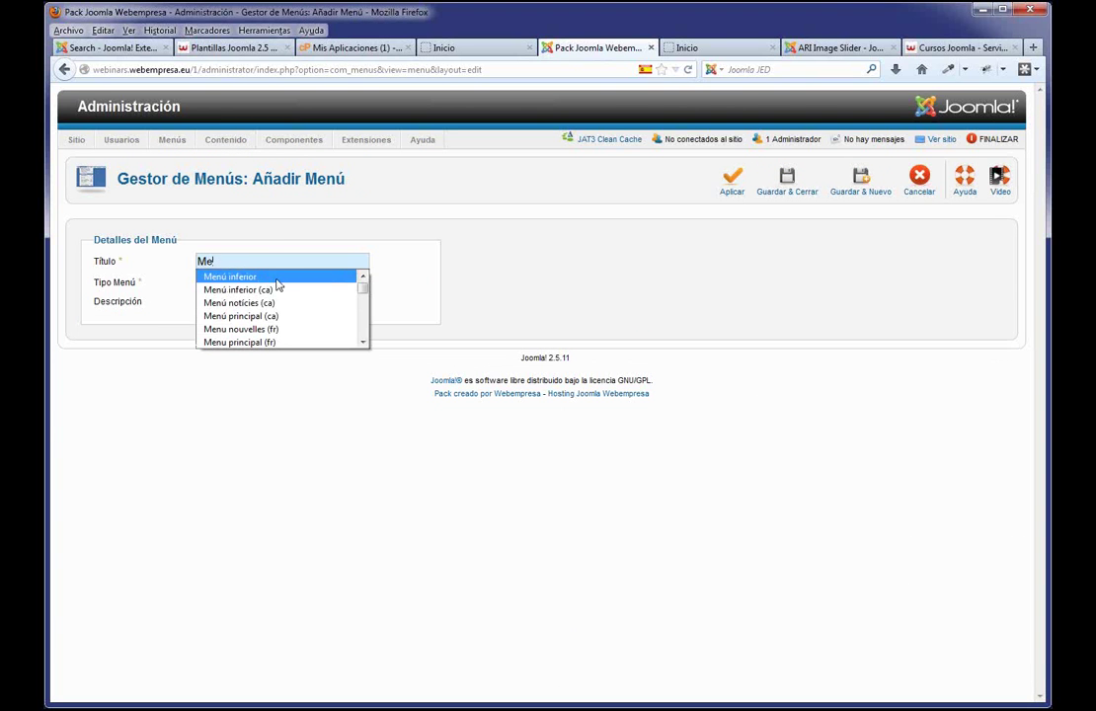
click(229, 276)
drag(276, 265, 151, 267)
click(228, 282)
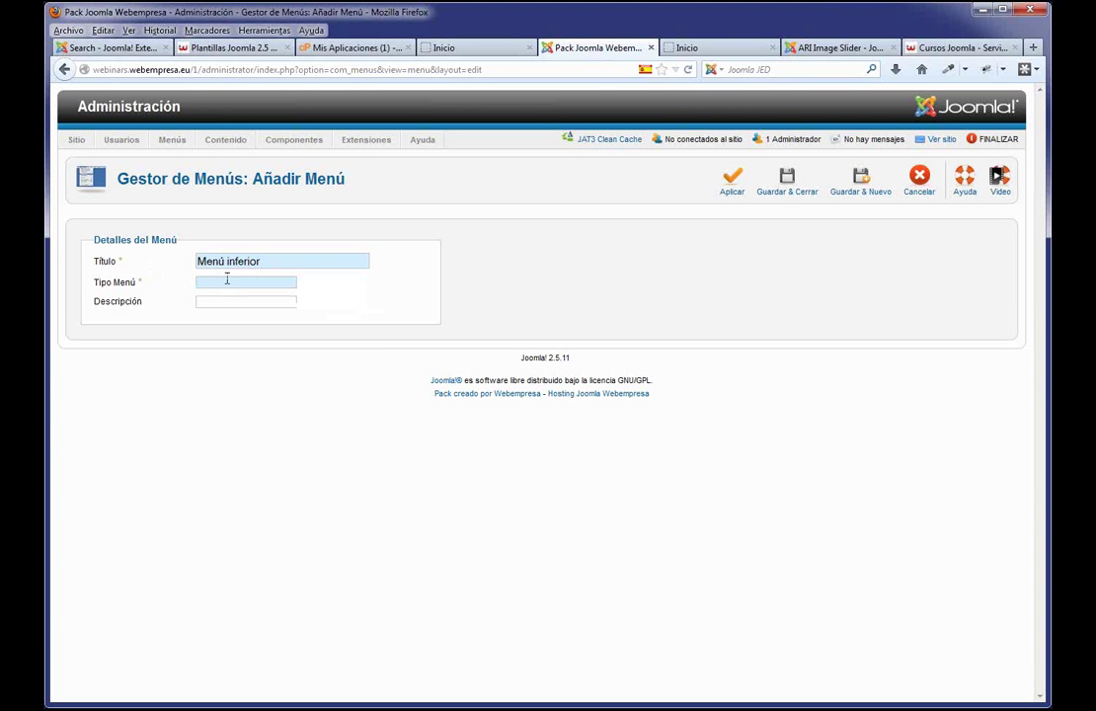
key(Down)
click(229, 295)
click(215, 304)
text(Menú inferior)
click(787, 181)
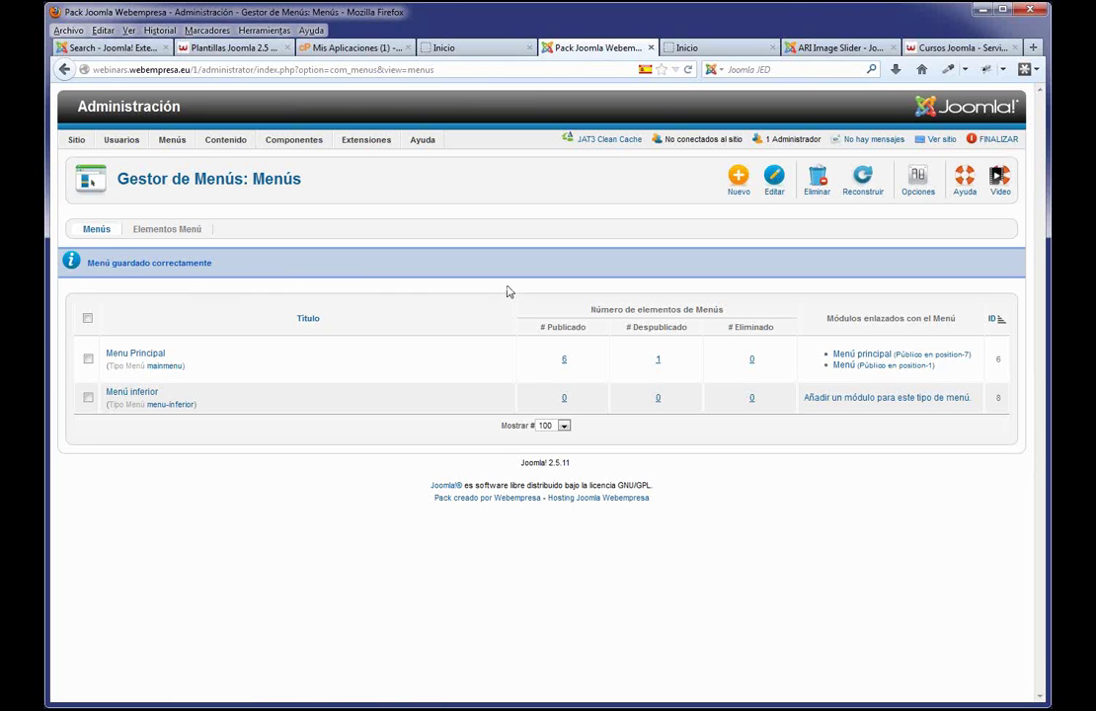
- Move the "Mapa del sitio" item from Menu Principal to Menú inferior using batch processing
click(145, 394)
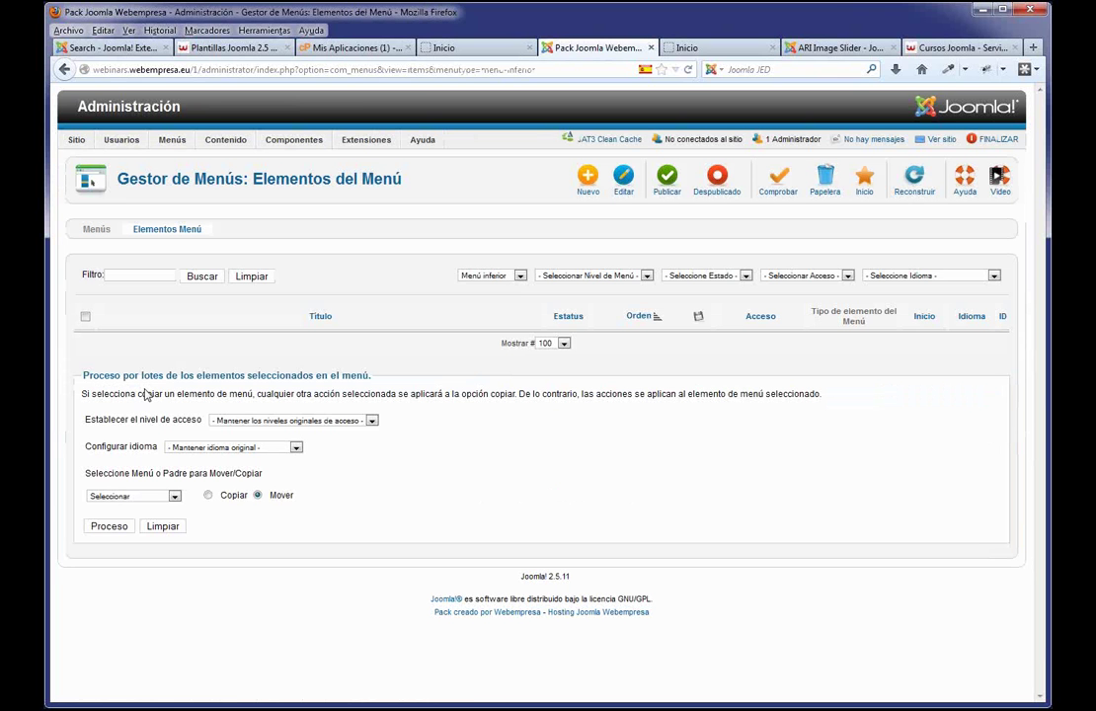
click(517, 279)
click(507, 298)
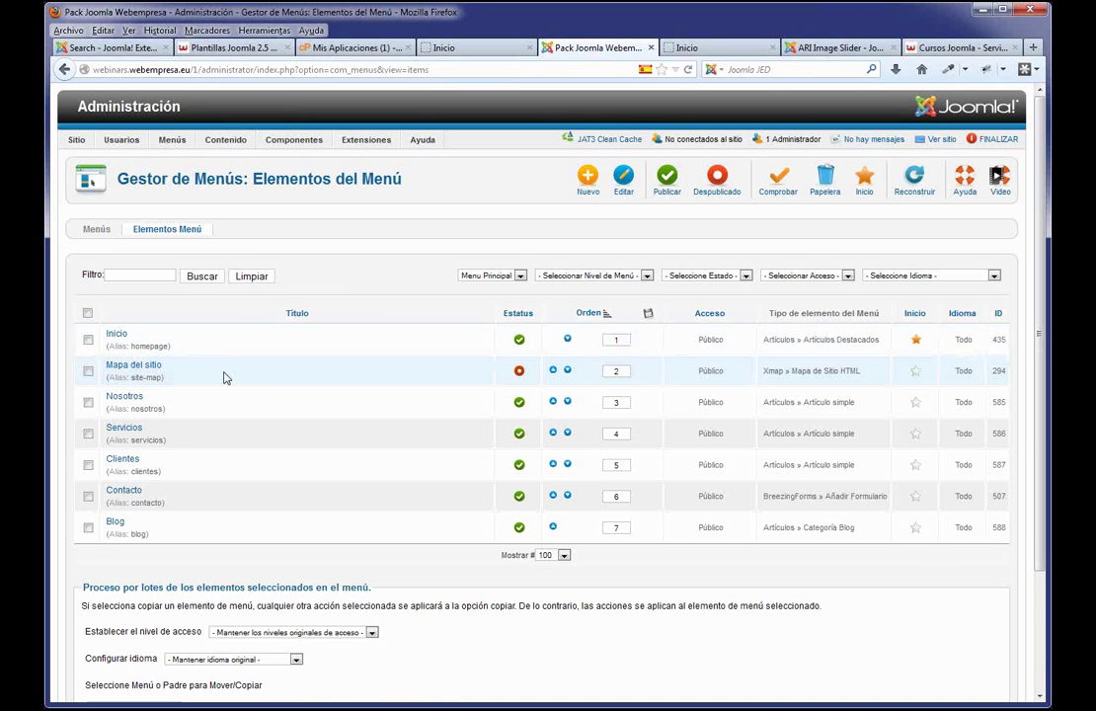
click(88, 372)
scroll(255, 392, down, 3)
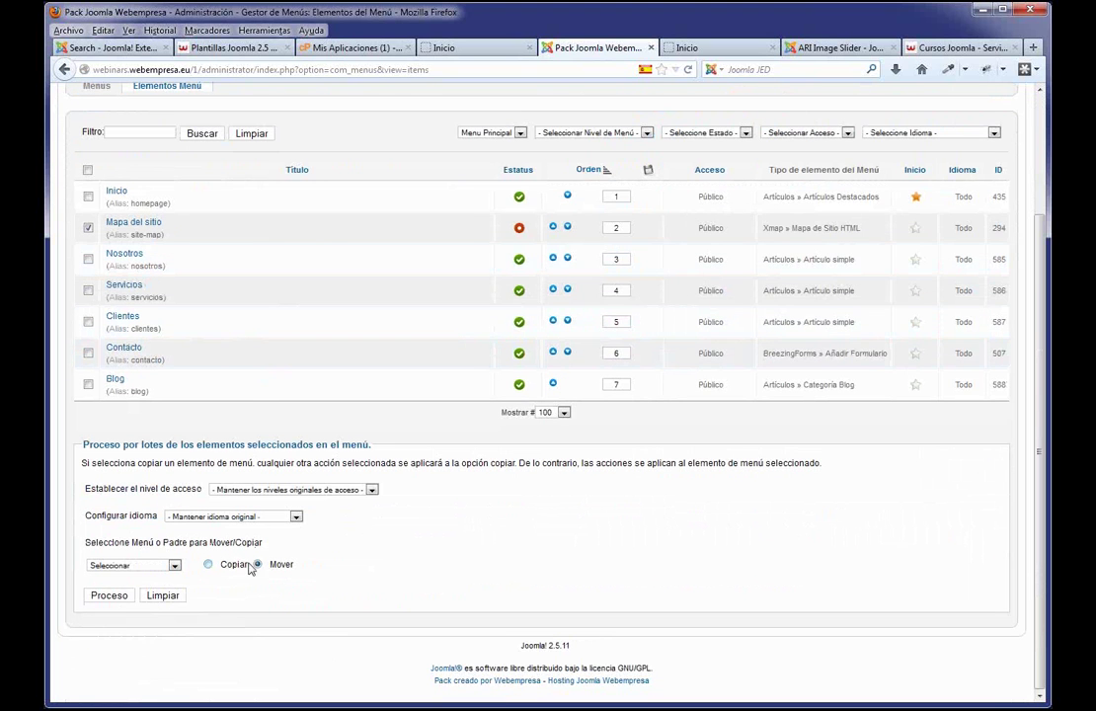
click(174, 565)
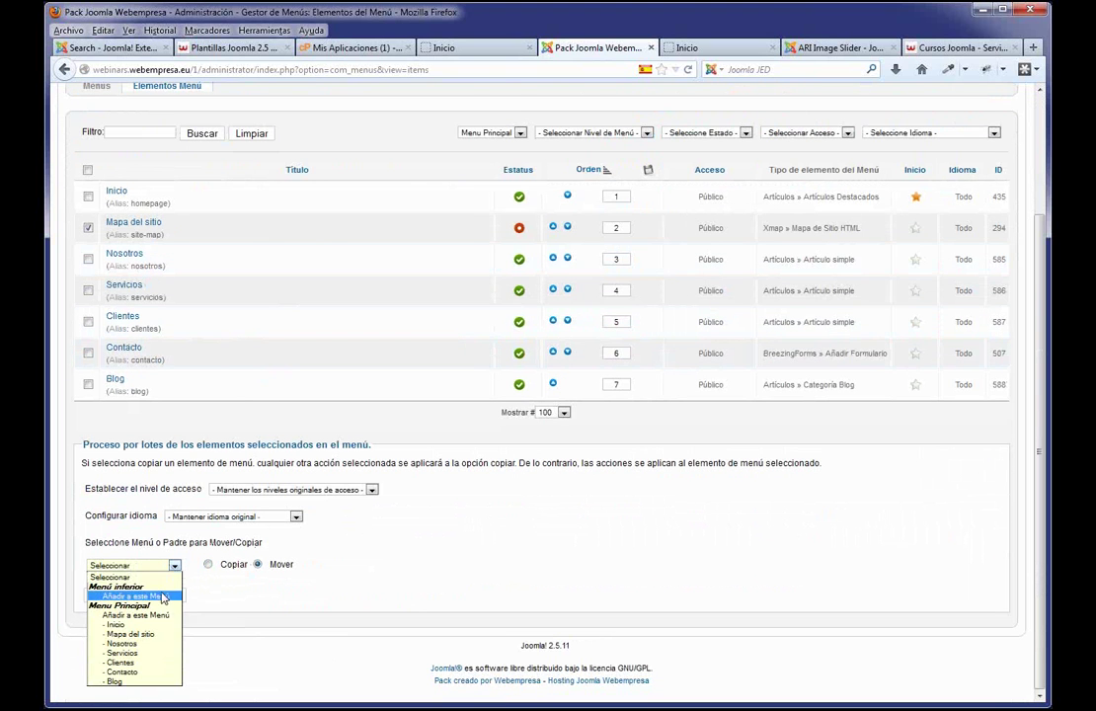
click(164, 597)
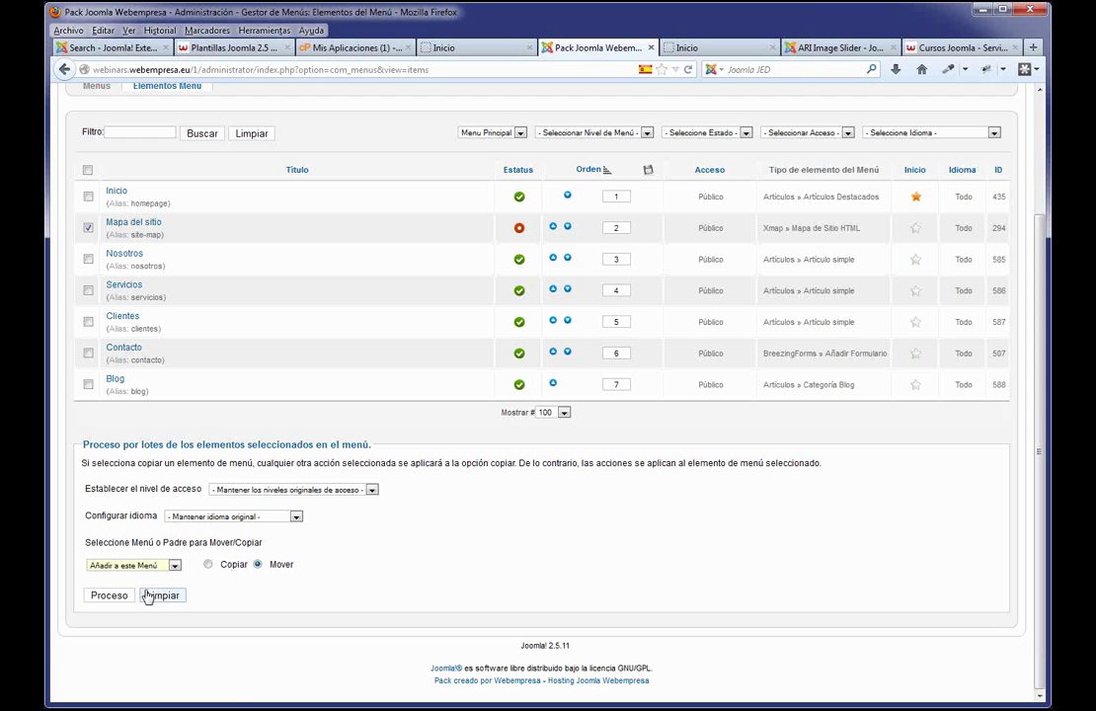
click(113, 596)
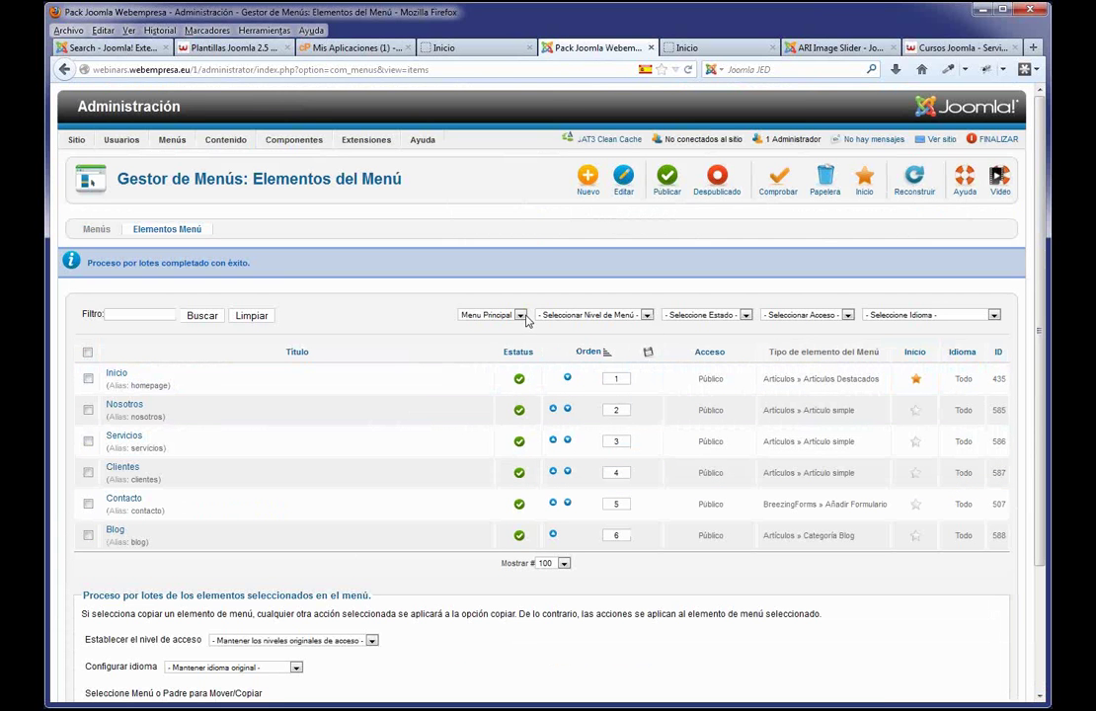
- Filter the menu items by Menú inferior and publish the "Mapa del sitio" item
click(526, 320)
click(486, 336)
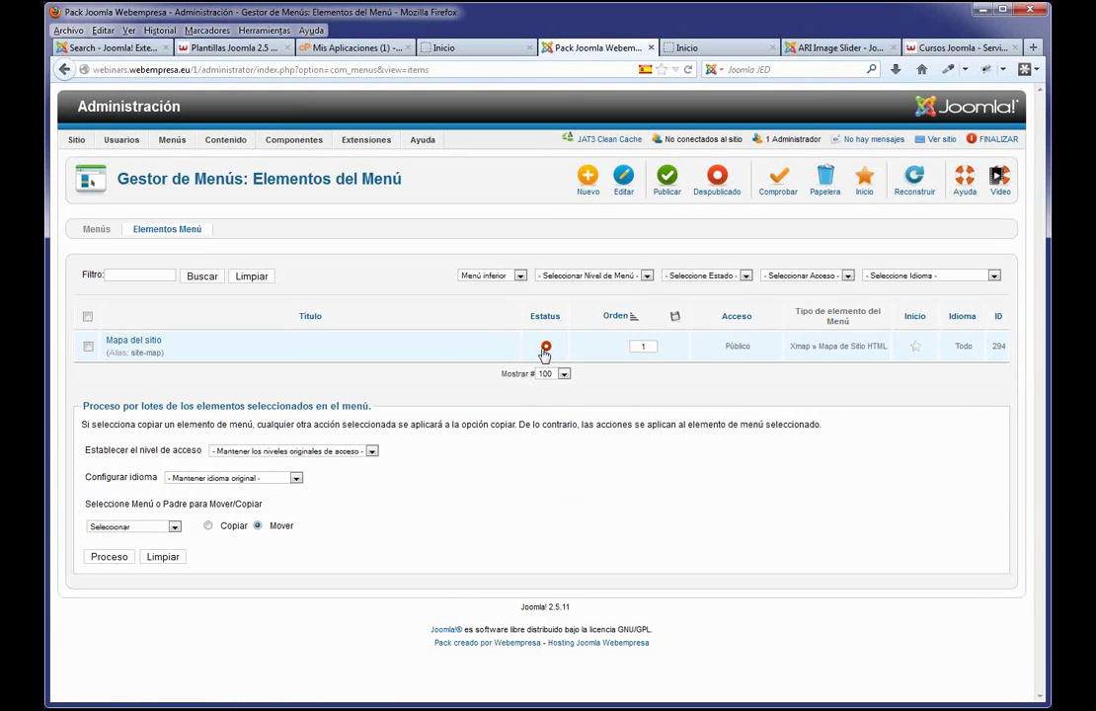
click(545, 349)
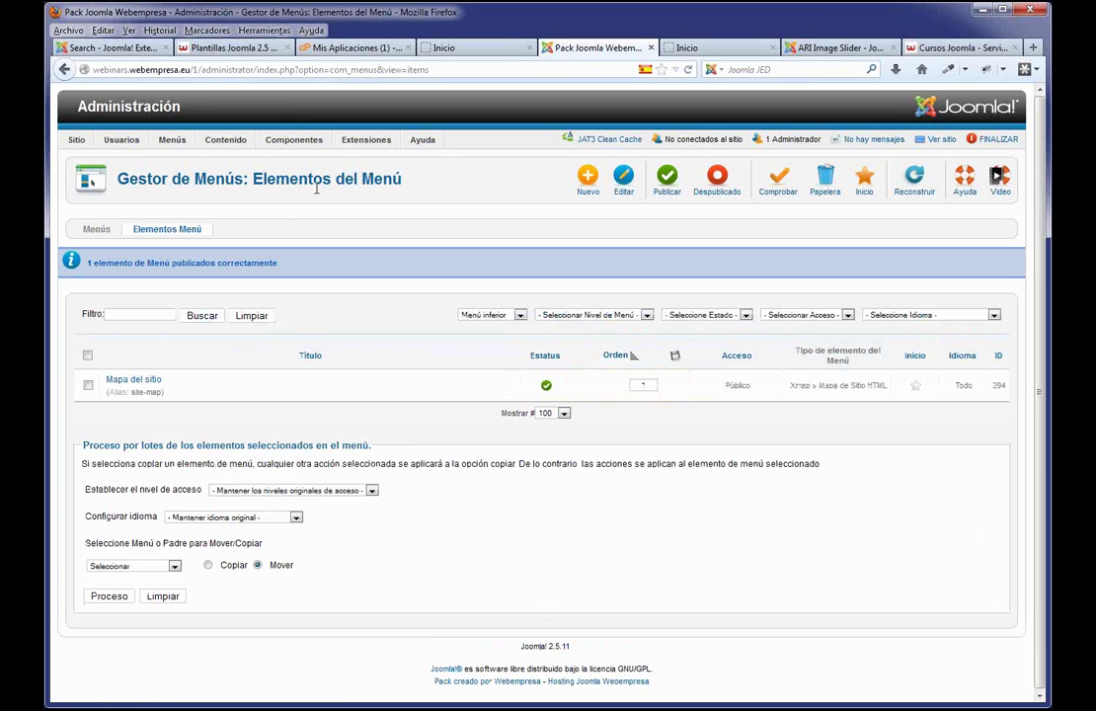
- In the J51_Oxygen - Defecto style's Menus settings, turn on Show Footer Menu, select Menú inferior as the footer menu, and save and close
mouse_move(366, 140)
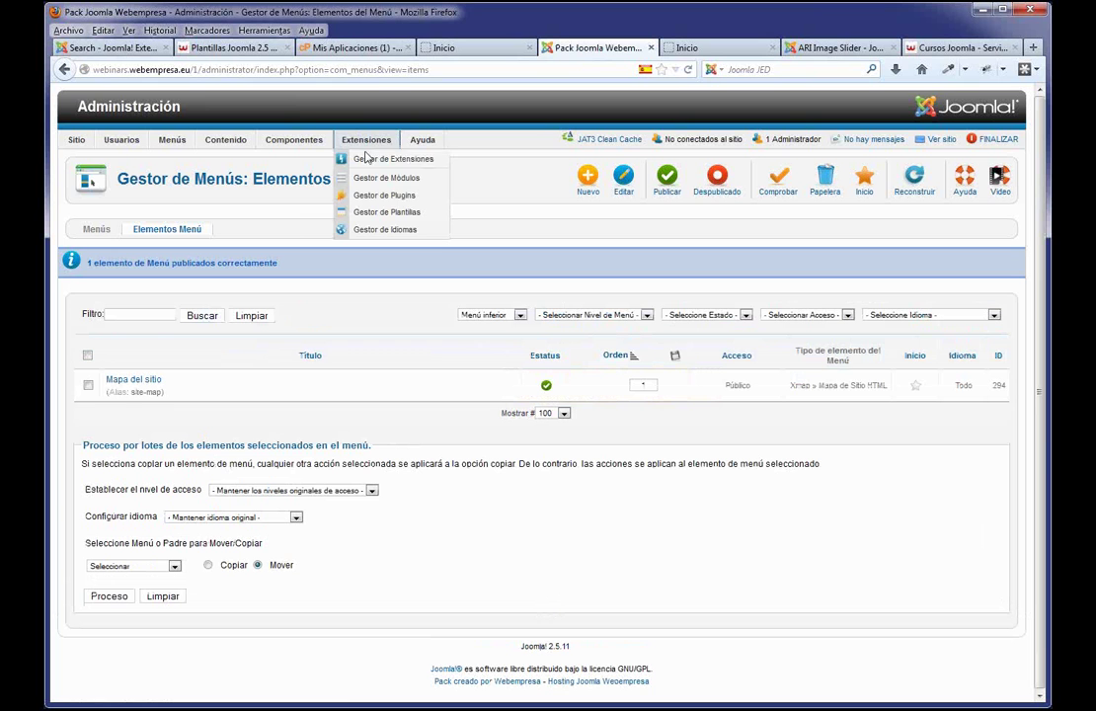
click(374, 212)
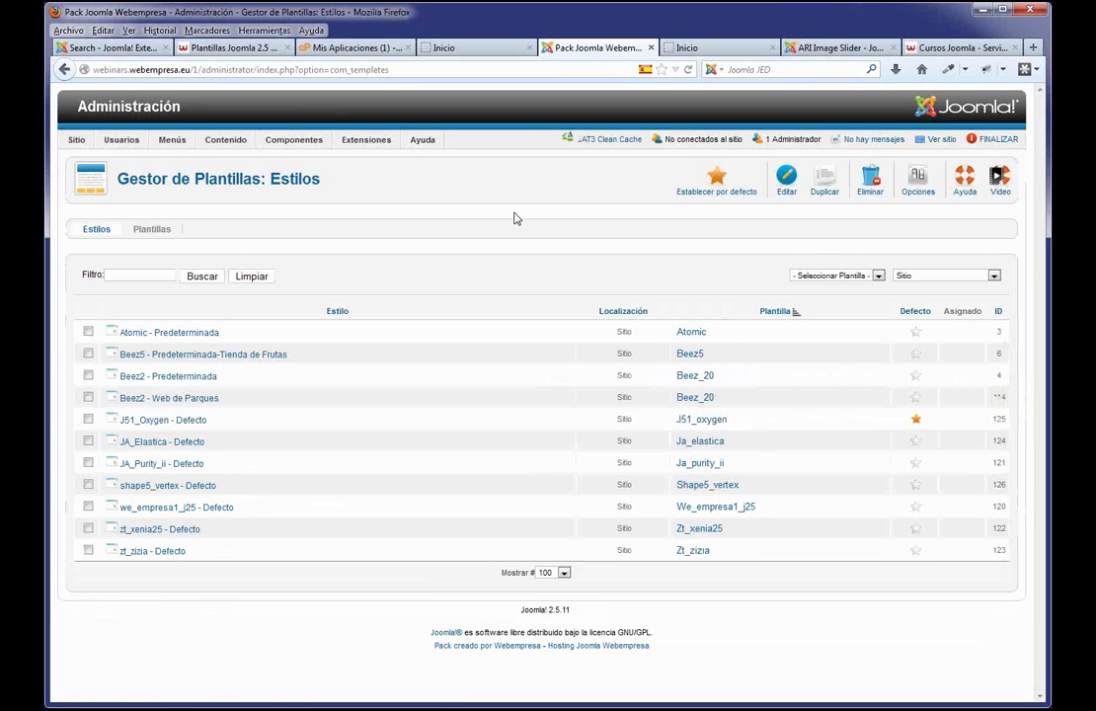
click(167, 423)
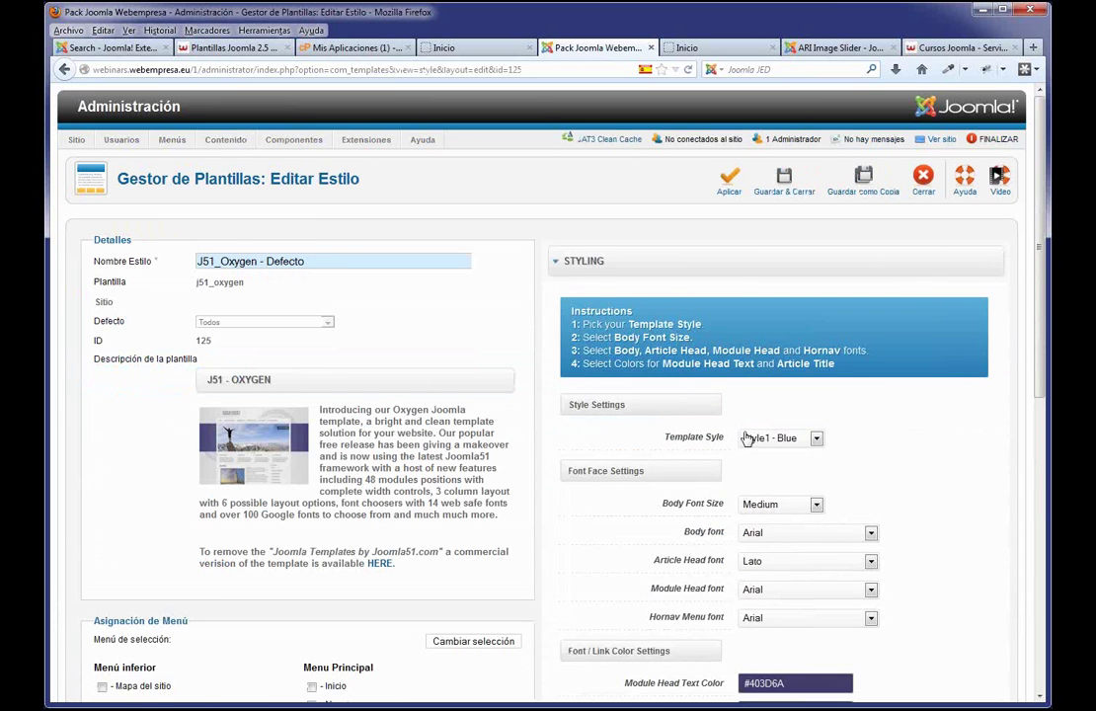
scroll(747, 440, down, 7)
click(595, 383)
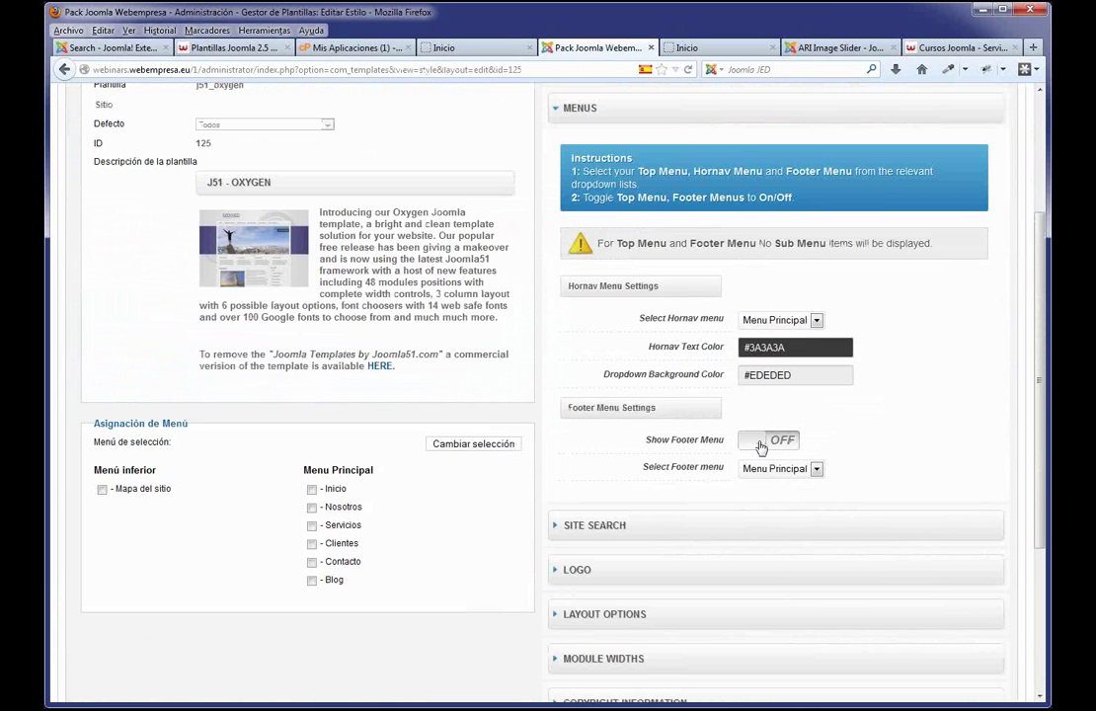
click(757, 442)
click(819, 470)
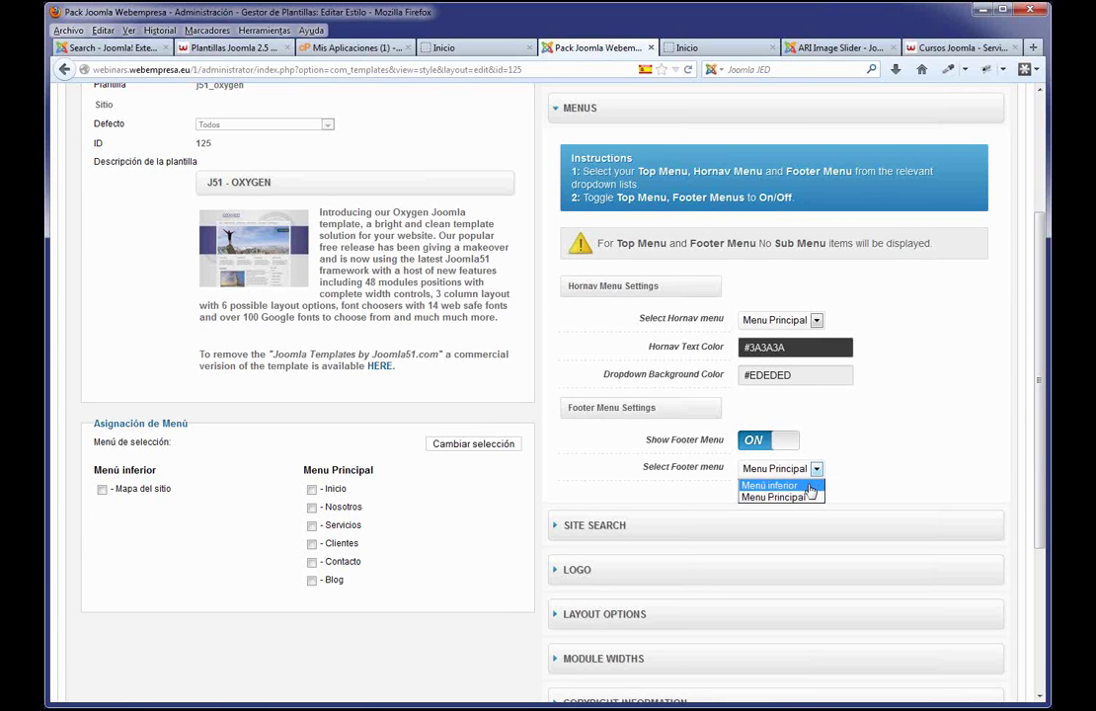
click(808, 486)
scroll(881, 420, up, 4)
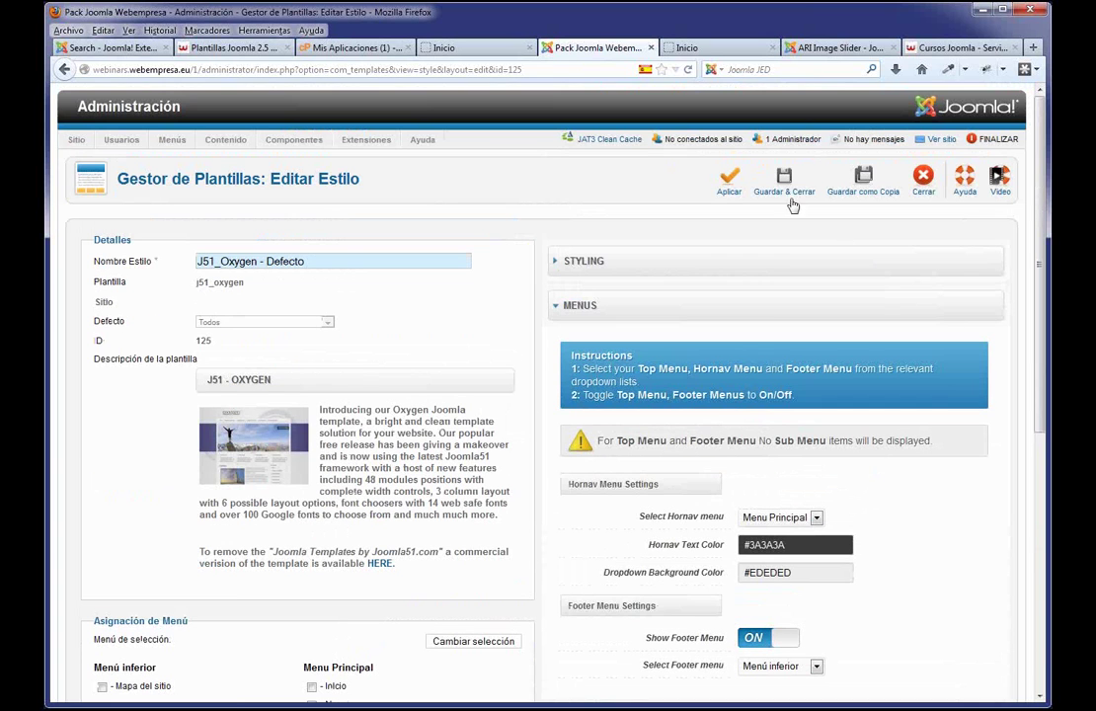
click(788, 194)
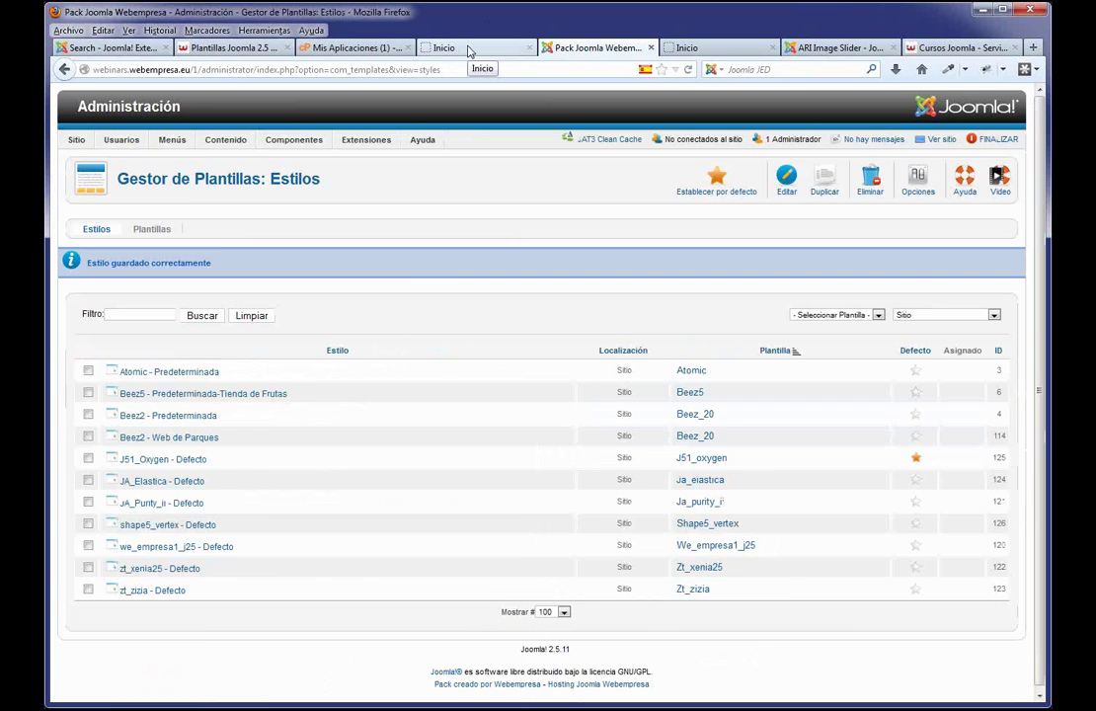
- Reload the site's Inicio page, test the "Mapa del sitio" footer link, and return to Inicio
click(470, 48)
key(F5)
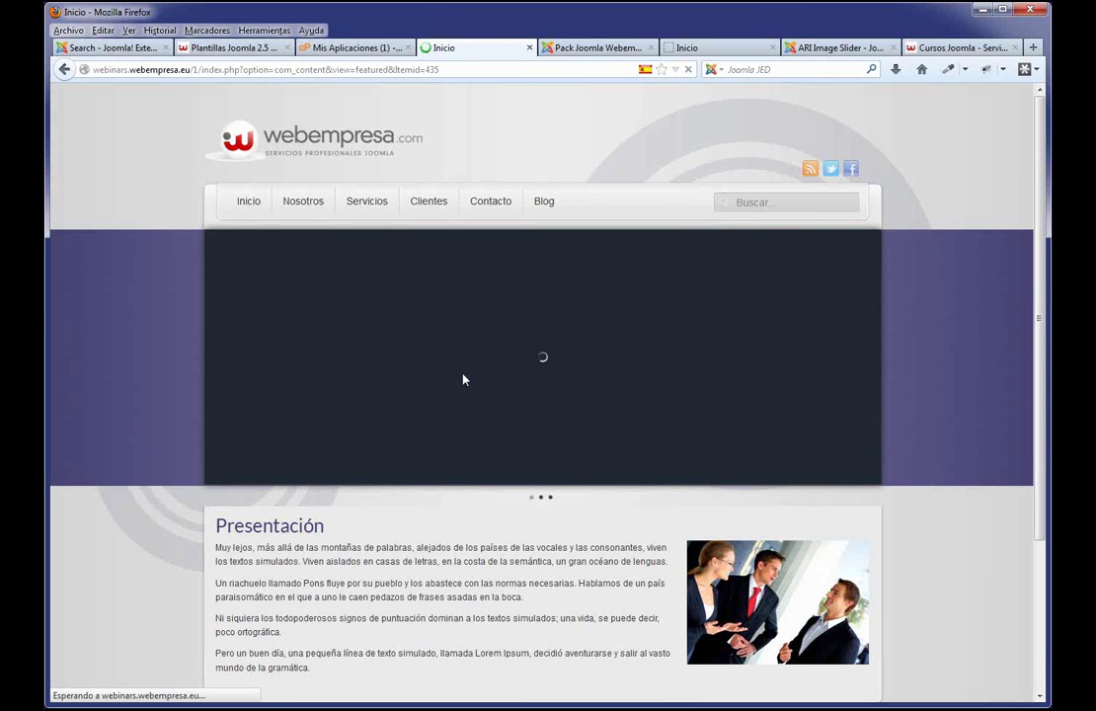
scroll(755, 416, down, 1)
scroll(755, 416, down, 3)
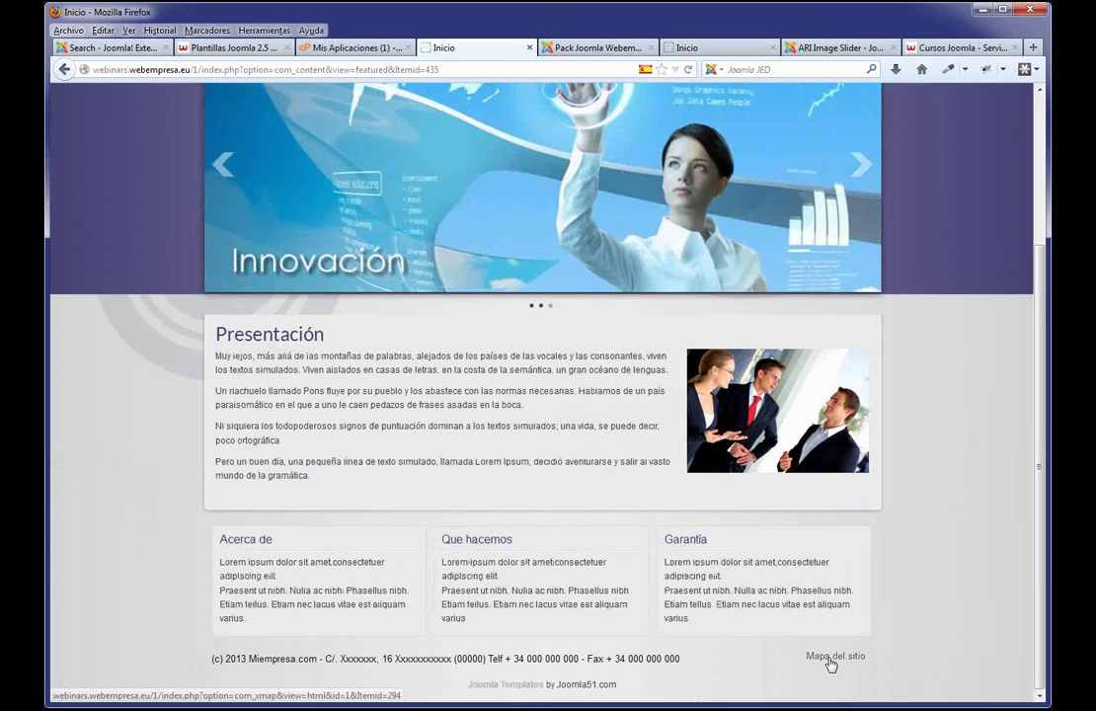
click(829, 664)
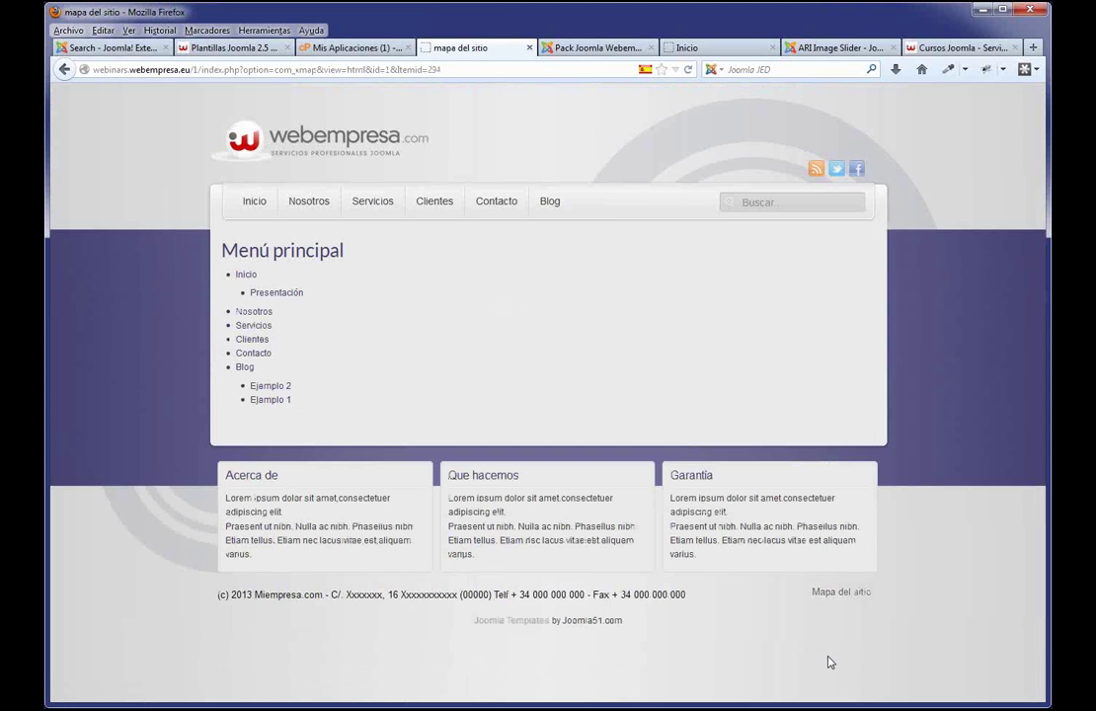
click(254, 211)
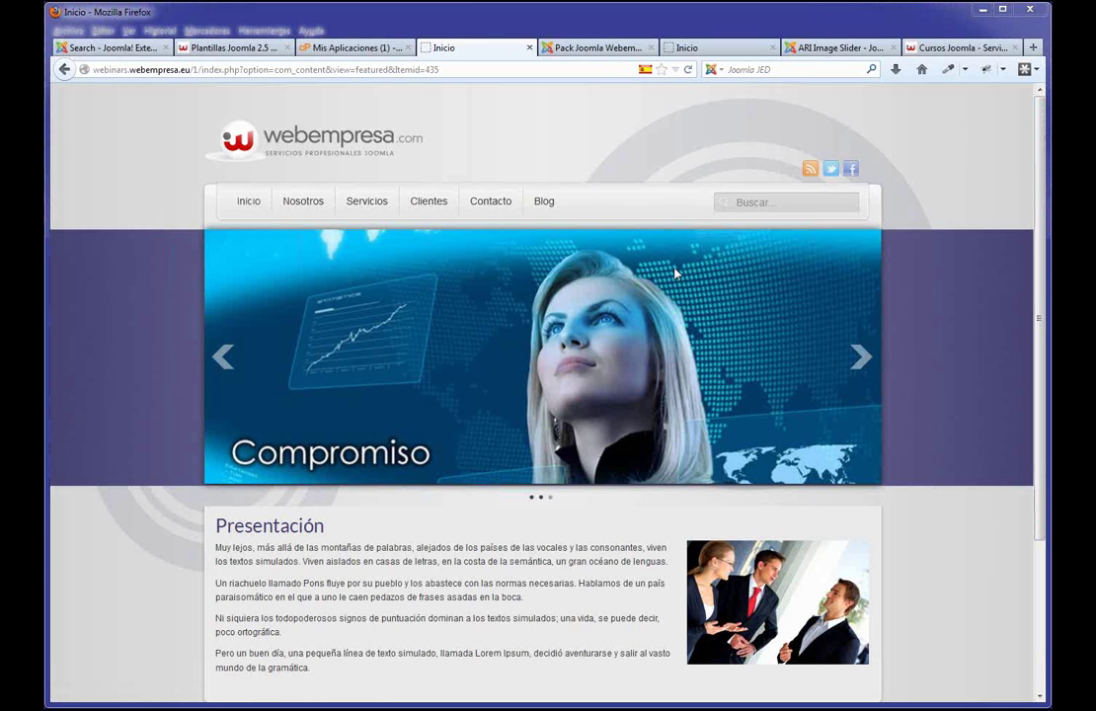
- Return to the Joomla administration and open the Configuración Global page
click(595, 50)
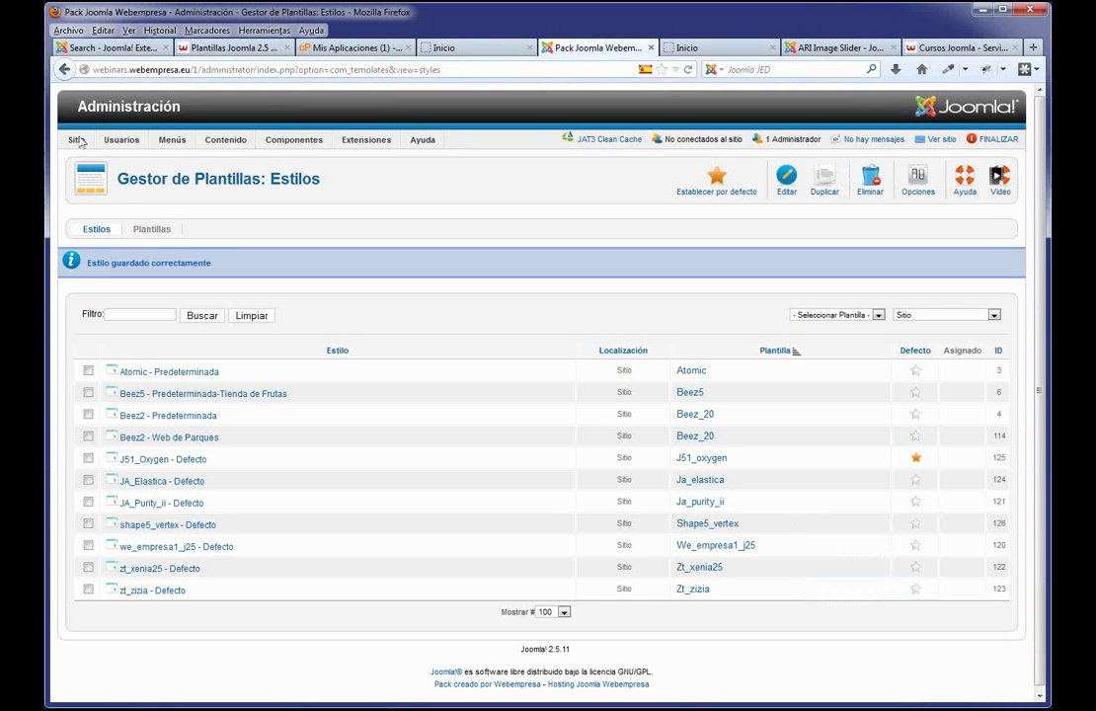
mouse_move(76, 140)
click(95, 196)
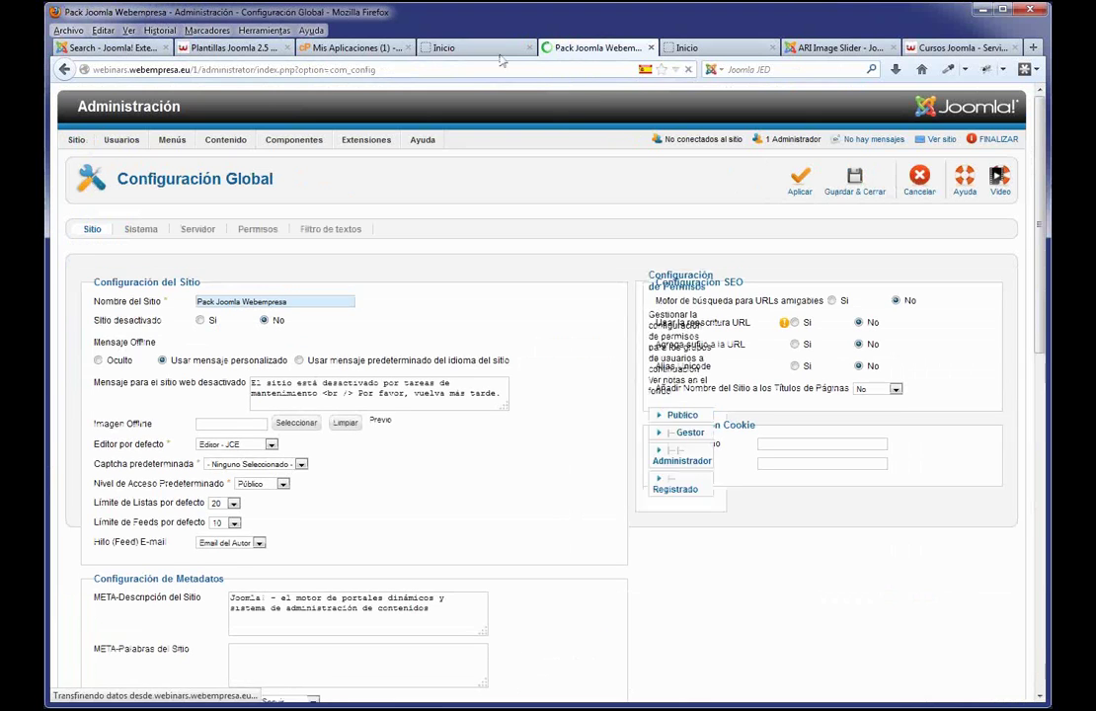
- On the public site, open the Nosotros and Clientes pages and examine the format of their page addresses
click(478, 49)
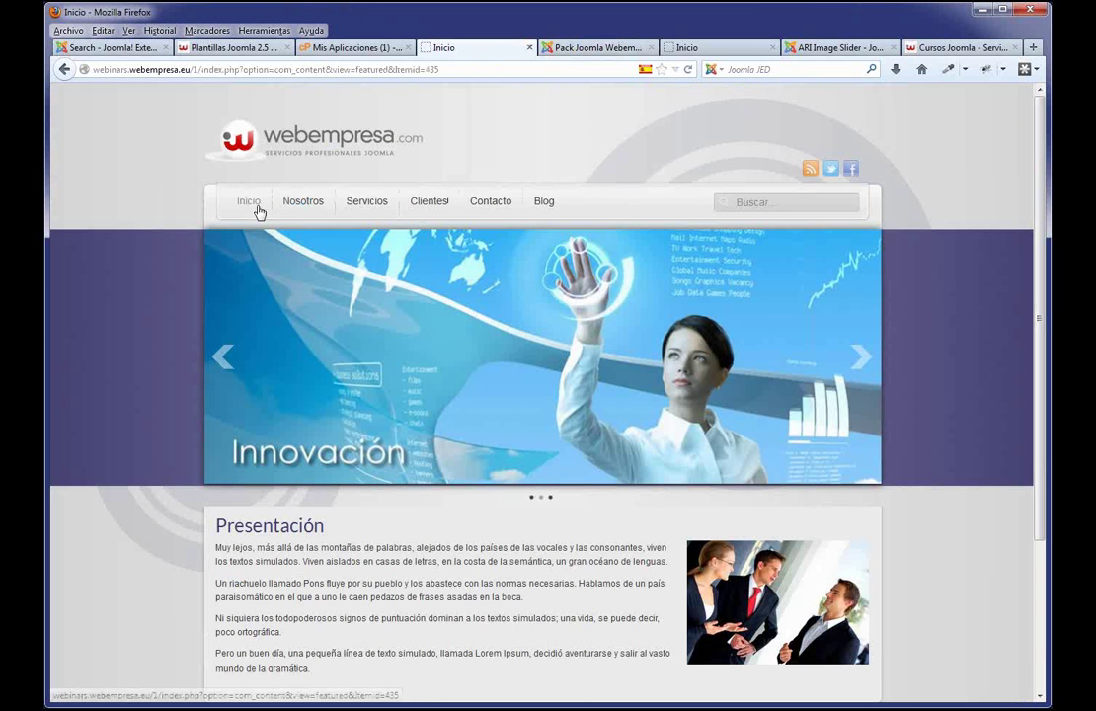
click(305, 216)
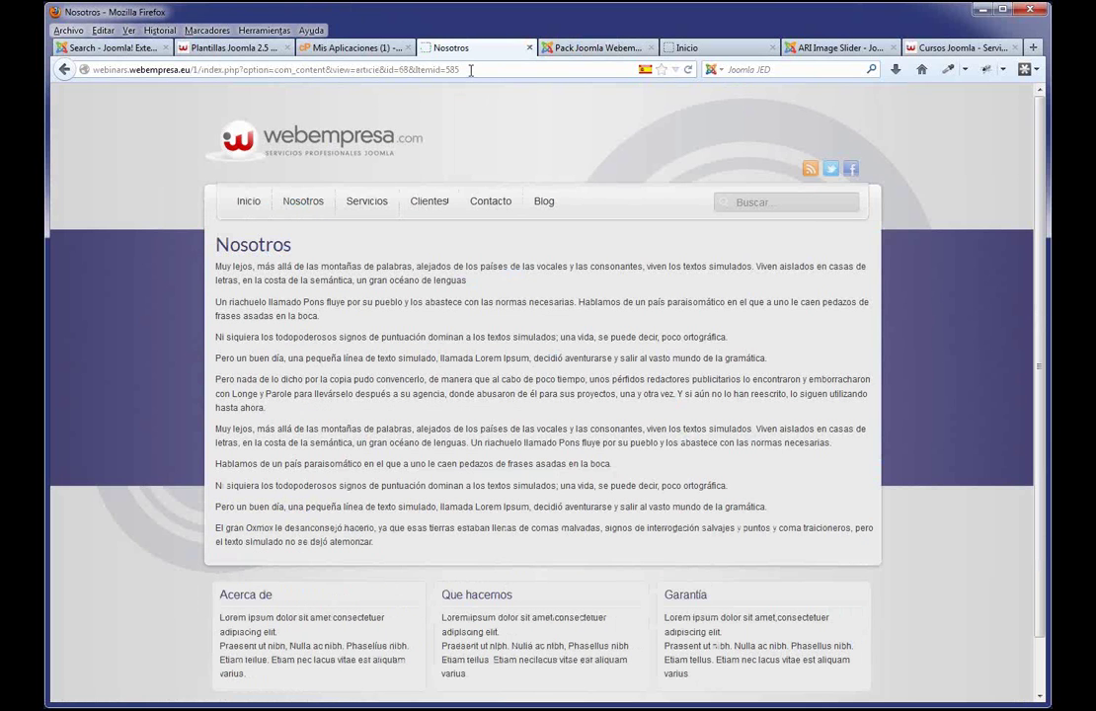
drag(471, 69, 197, 68)
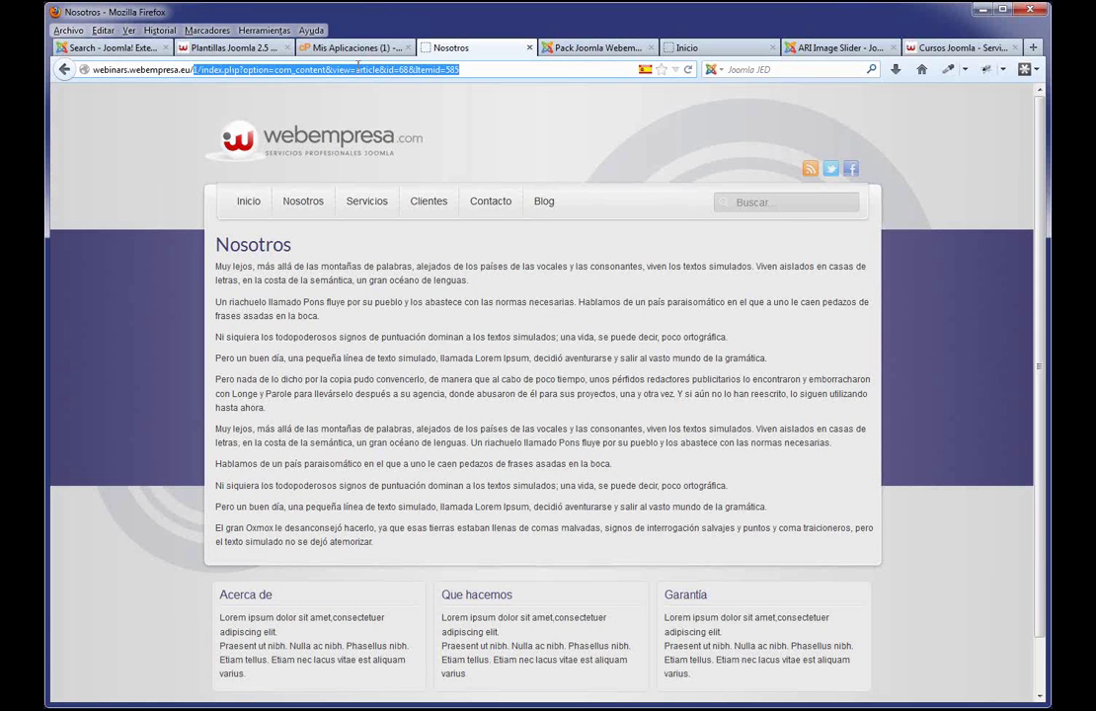
click(440, 202)
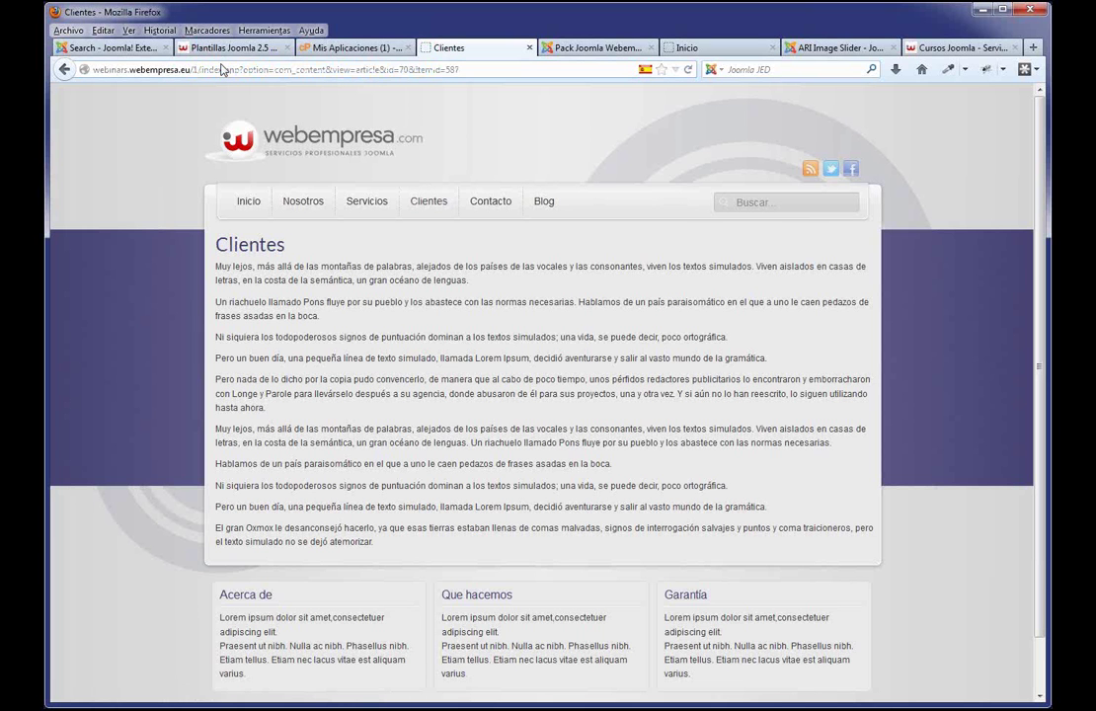
- In the global SEO configuration, set the search-engine-friendly URLs option and Usar la reescritura URL to Si, and apply the changes
click(571, 48)
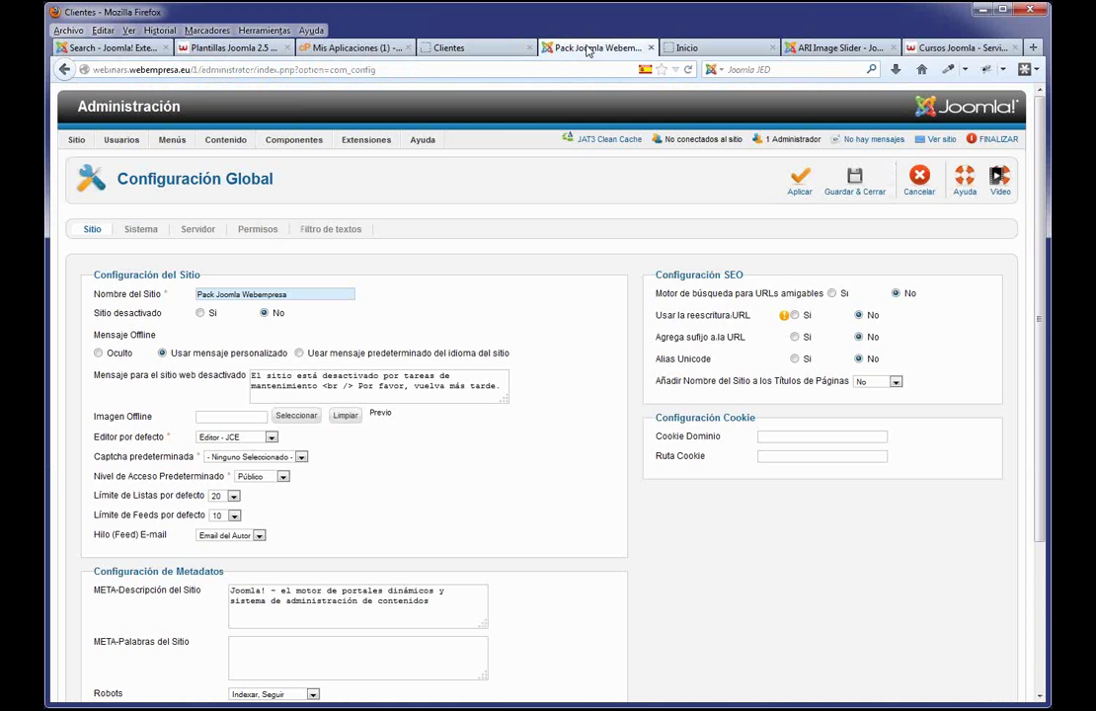
click(834, 295)
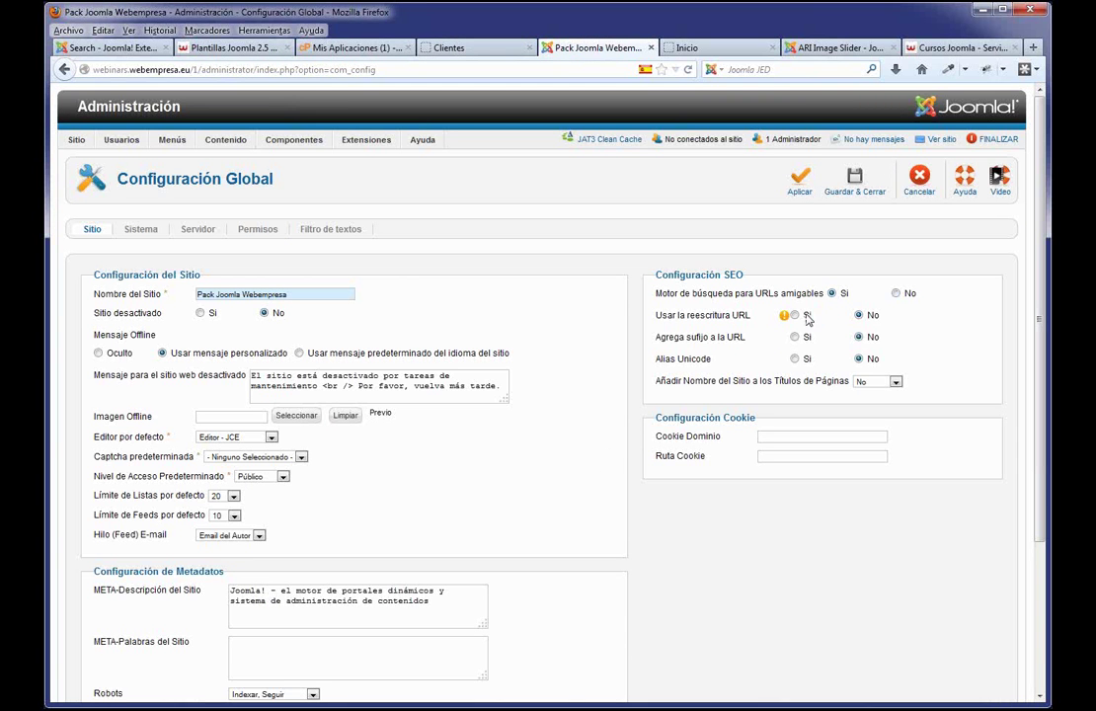
click(796, 315)
click(800, 184)
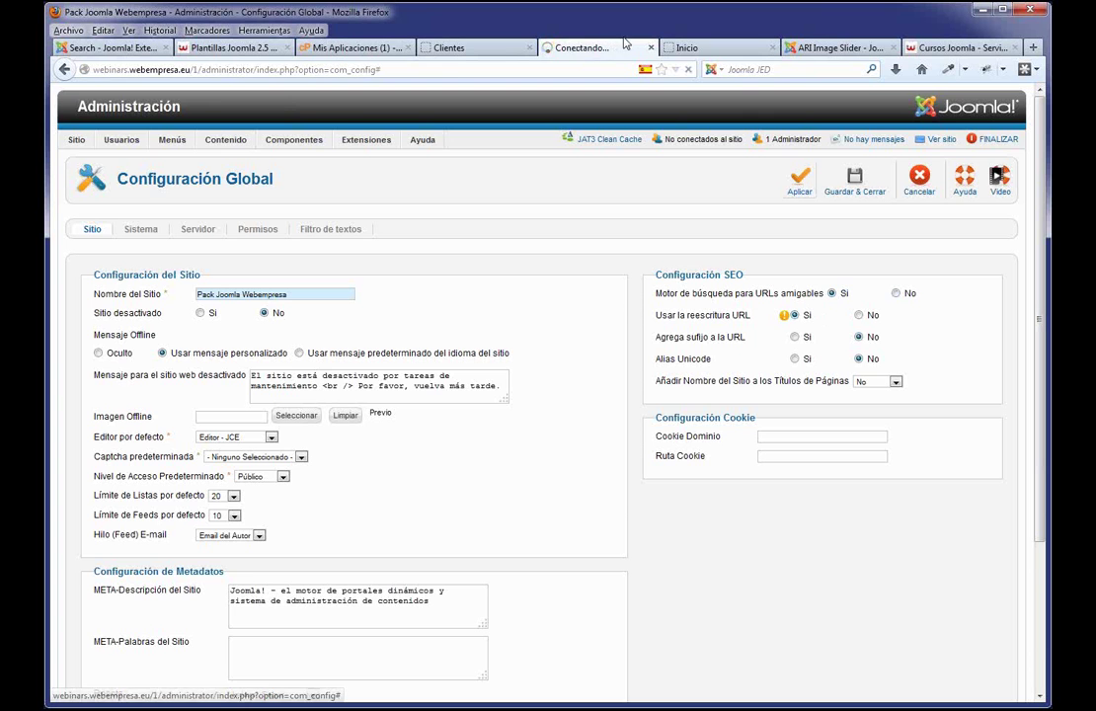
- Reload the public site and check the page addresses of Nosotros, Servicios and Contacto
click(454, 47)
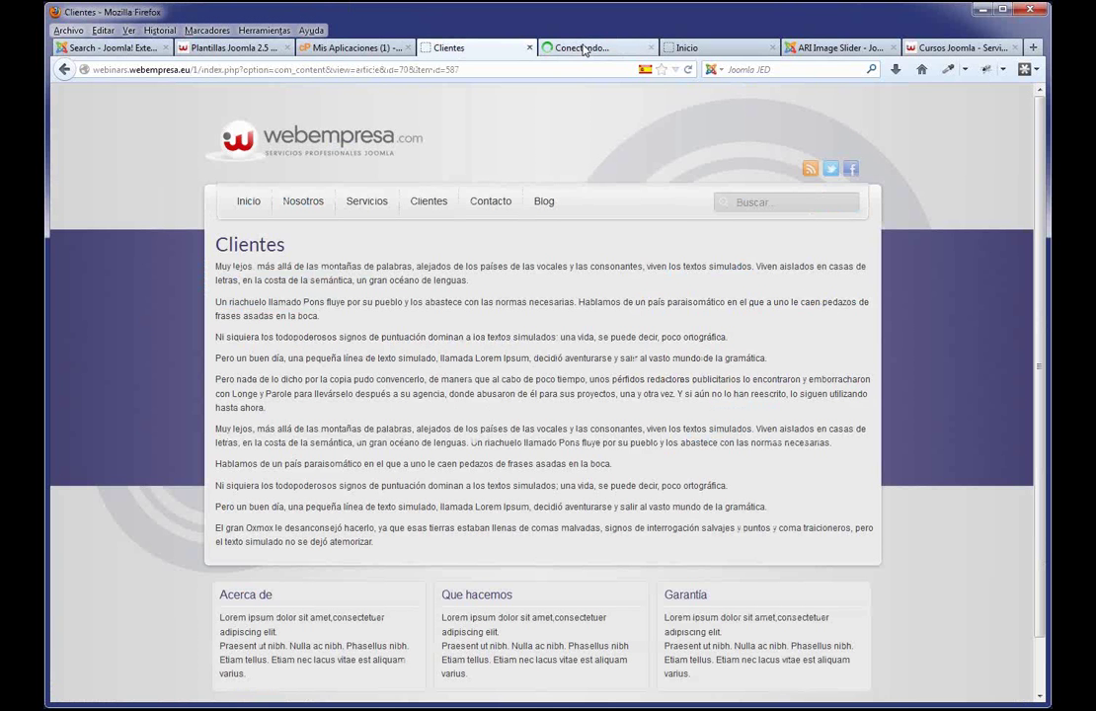
key(F5)
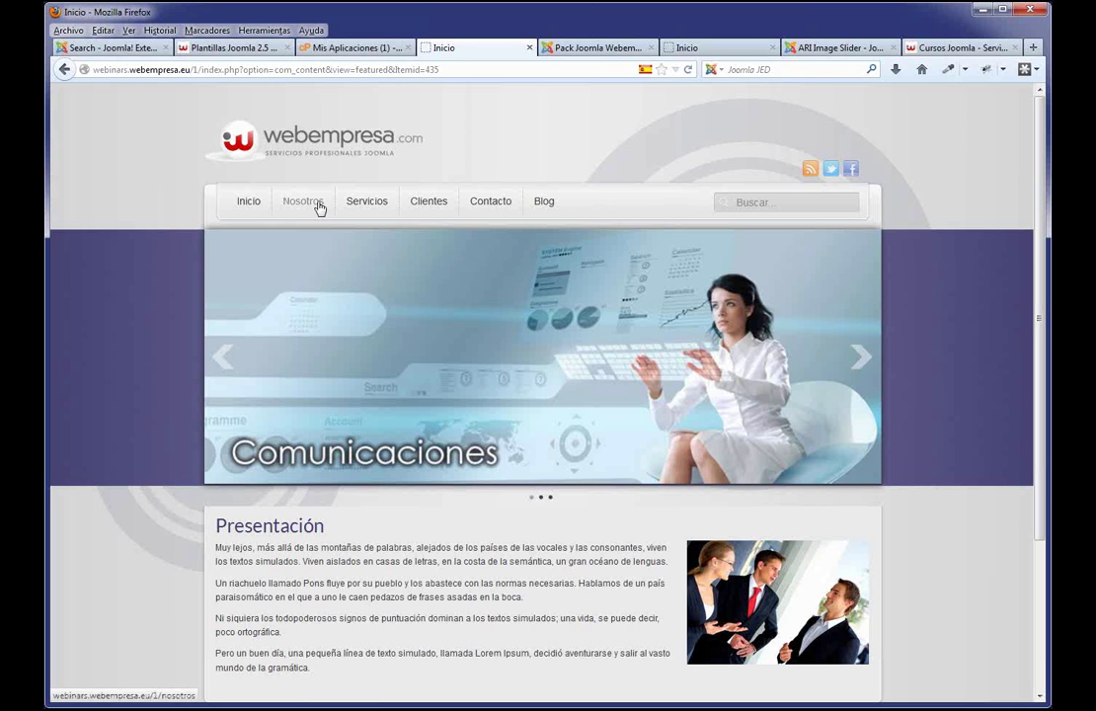
click(319, 207)
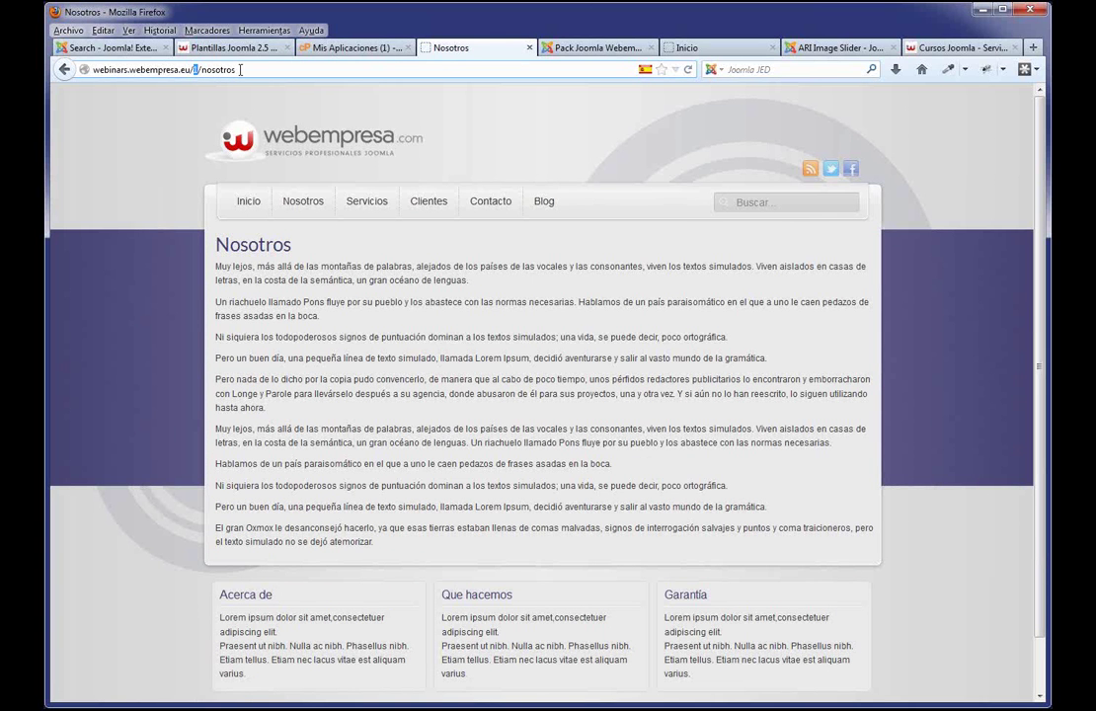
click(386, 212)
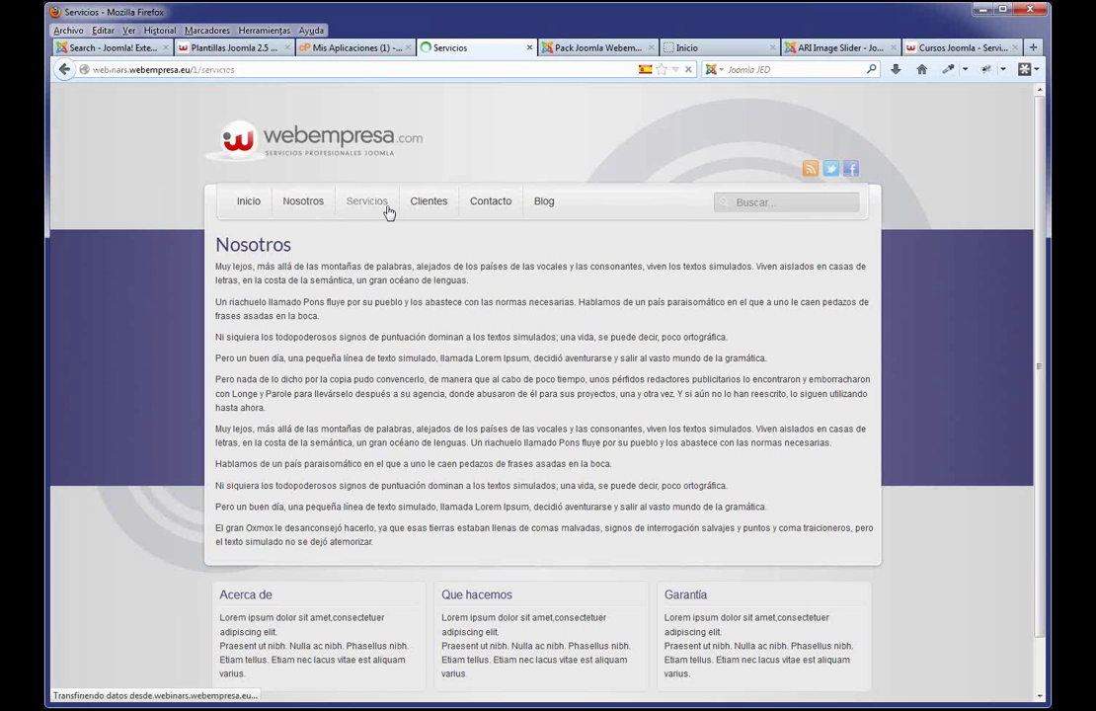
click(499, 207)
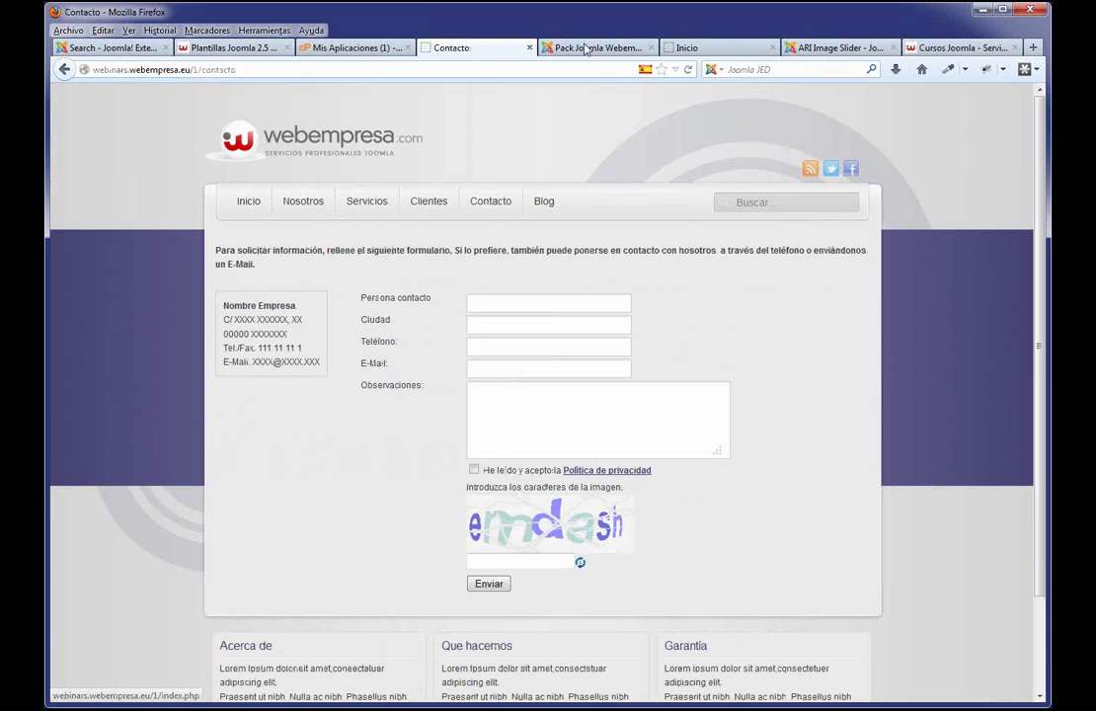
- Review the site's META description and META keywords settings in Configuración Global, and save and close the configuration
click(596, 50)
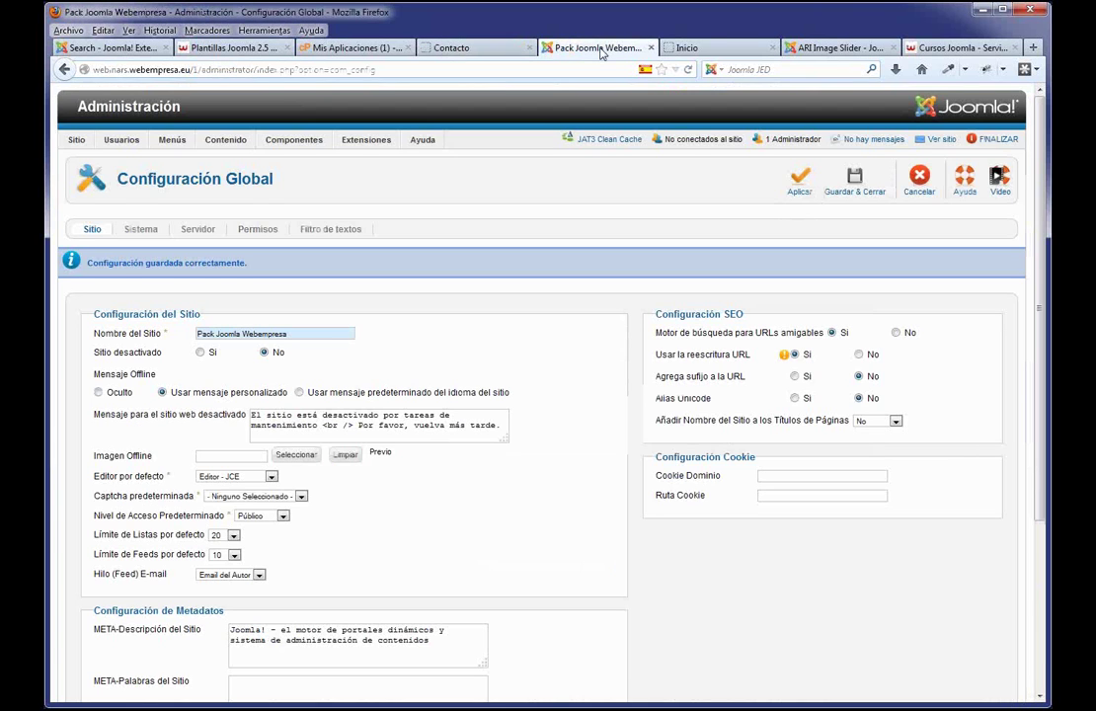
scroll(492, 522, down, 5)
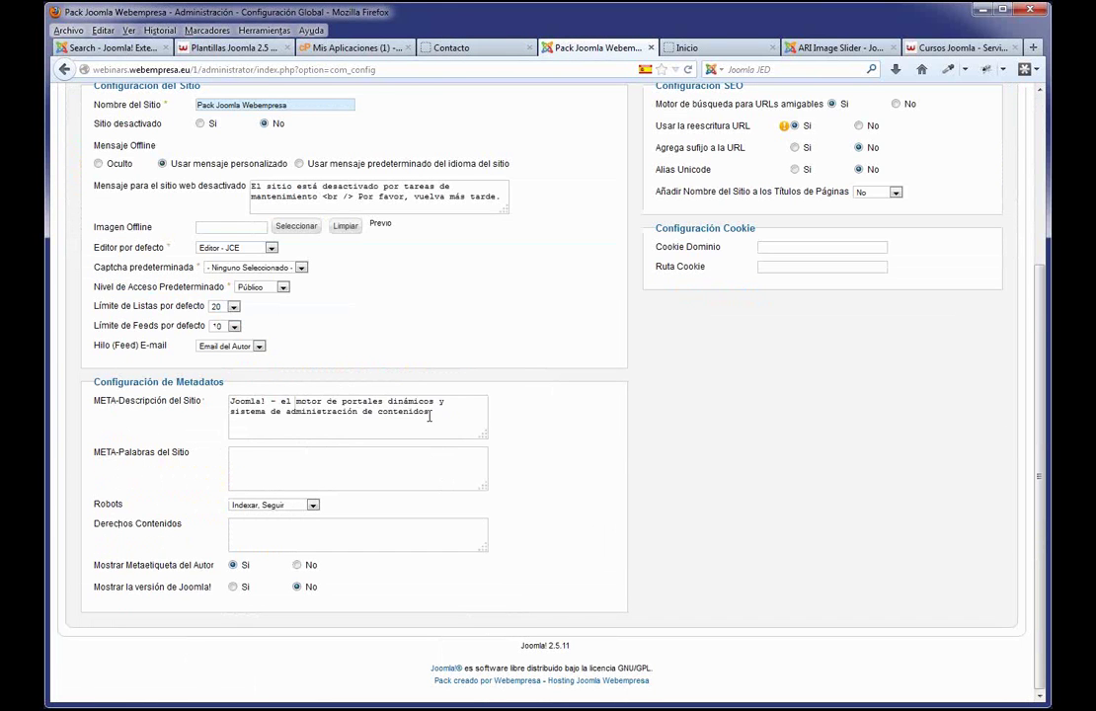
drag(430, 416, 198, 391)
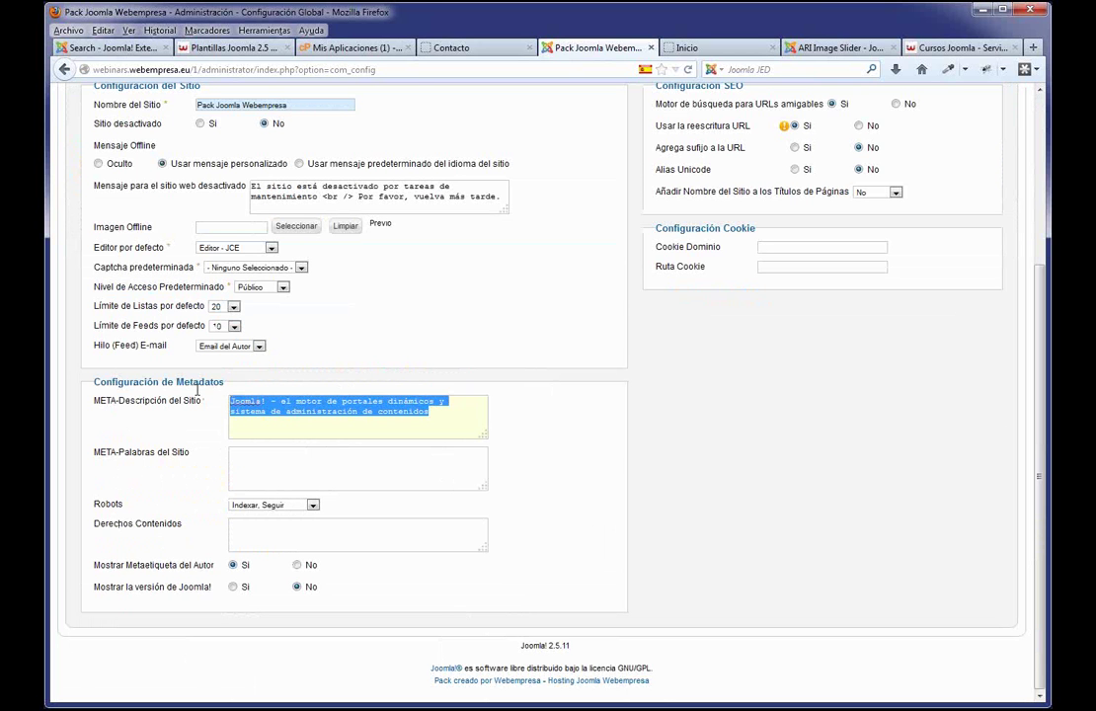
scroll(453, 438, up, 4)
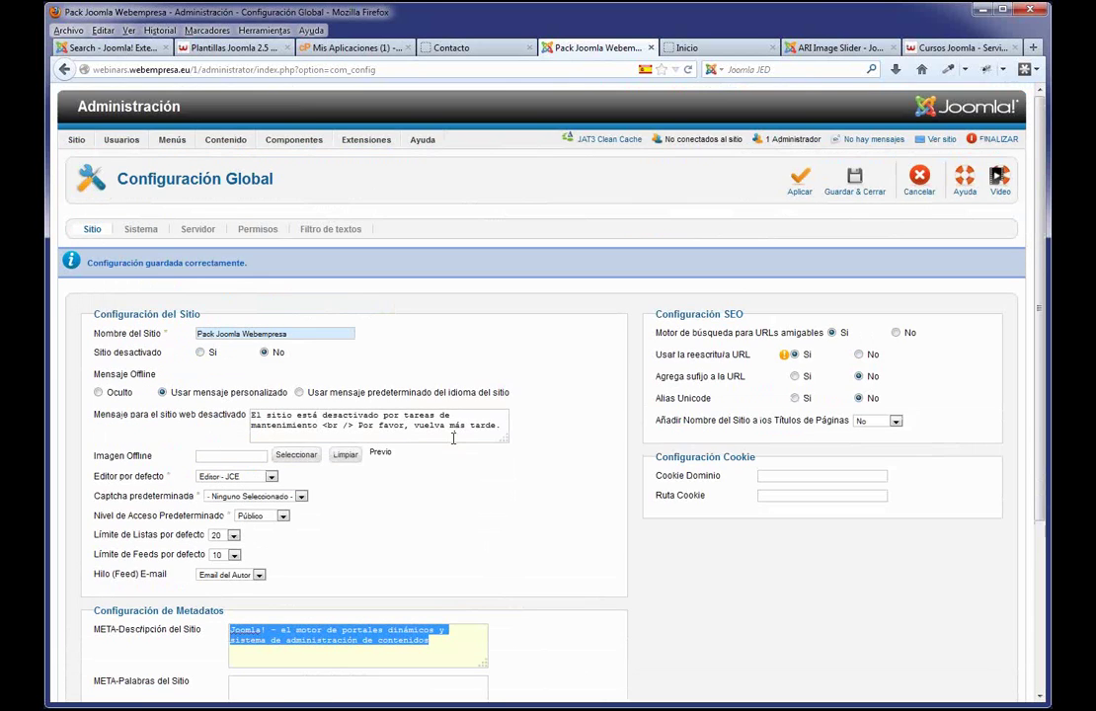
scroll(453, 437, down, 4)
click(453, 473)
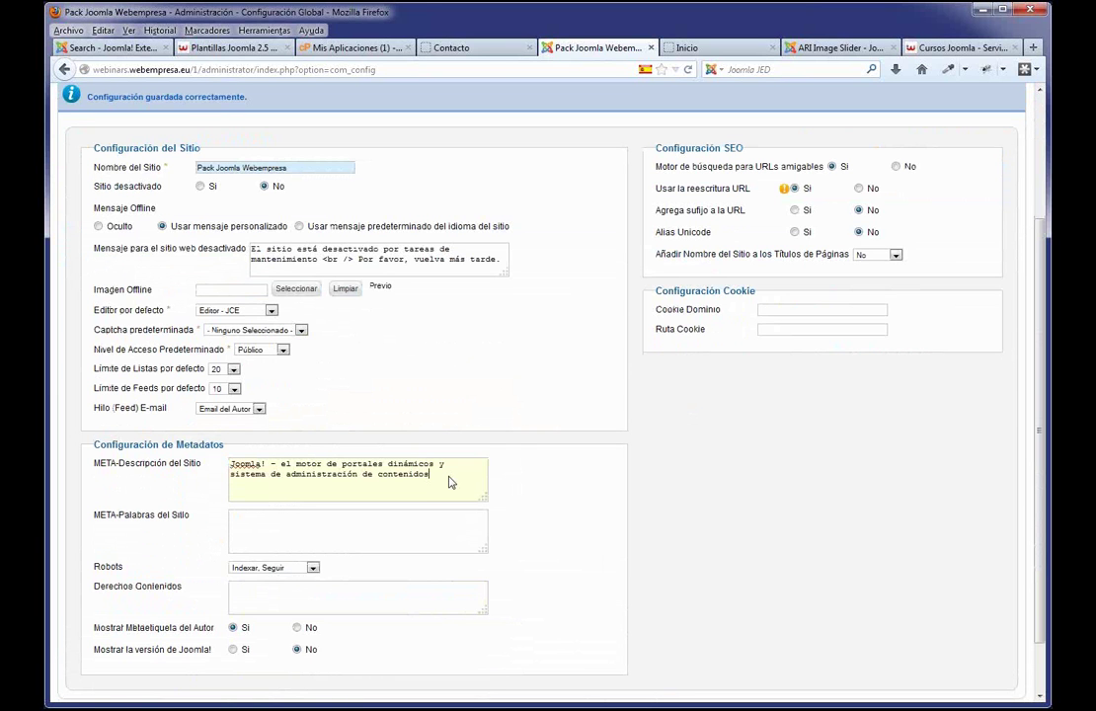
mouse_move(186, 469)
mouse_move(168, 523)
scroll(479, 515, up, 3)
click(861, 190)
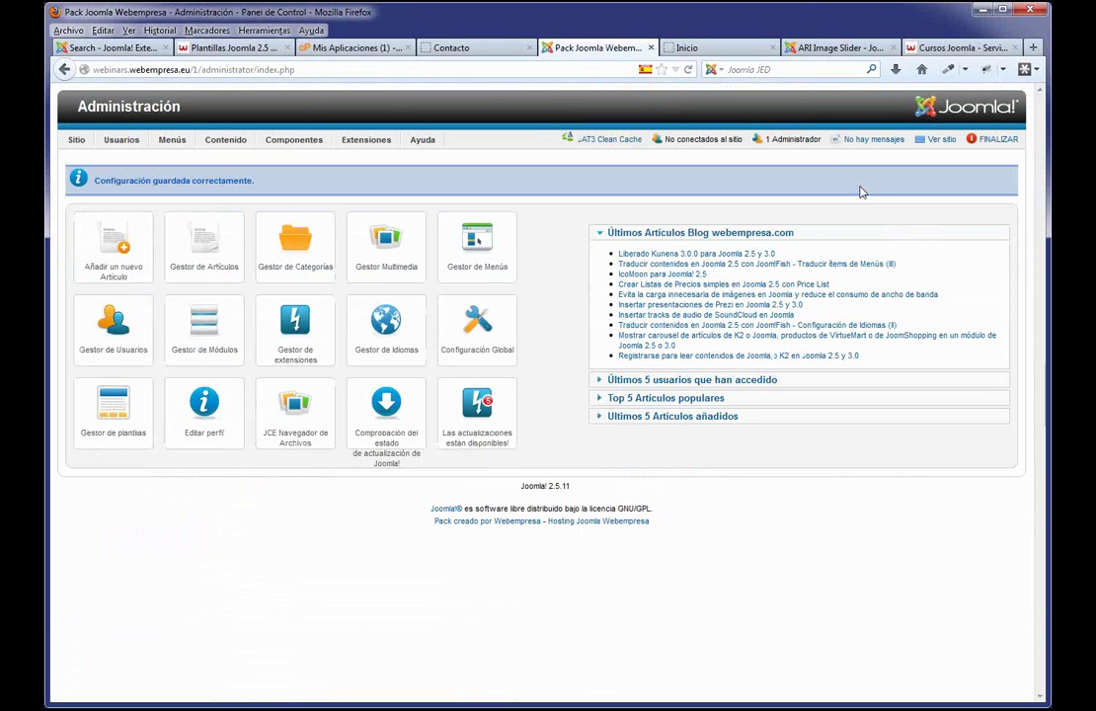
- Open the Nosotros item of Menu Principal and examine the description and keyword fields in its Opciones Metadatos
mouse_move(172, 139)
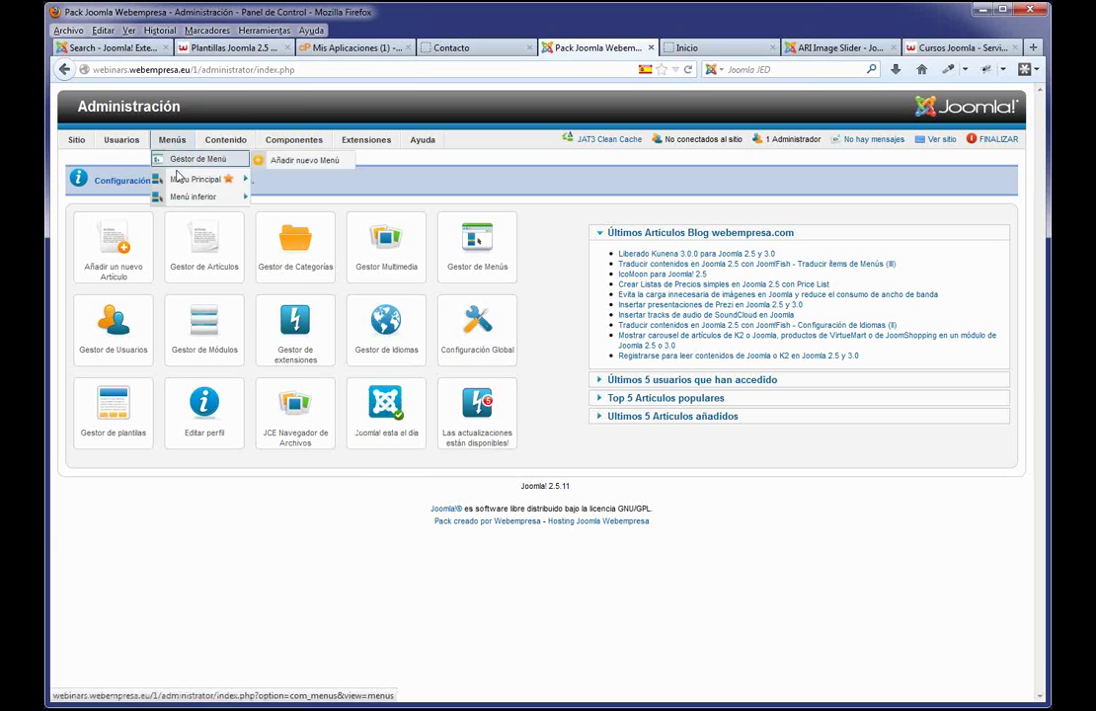
click(186, 183)
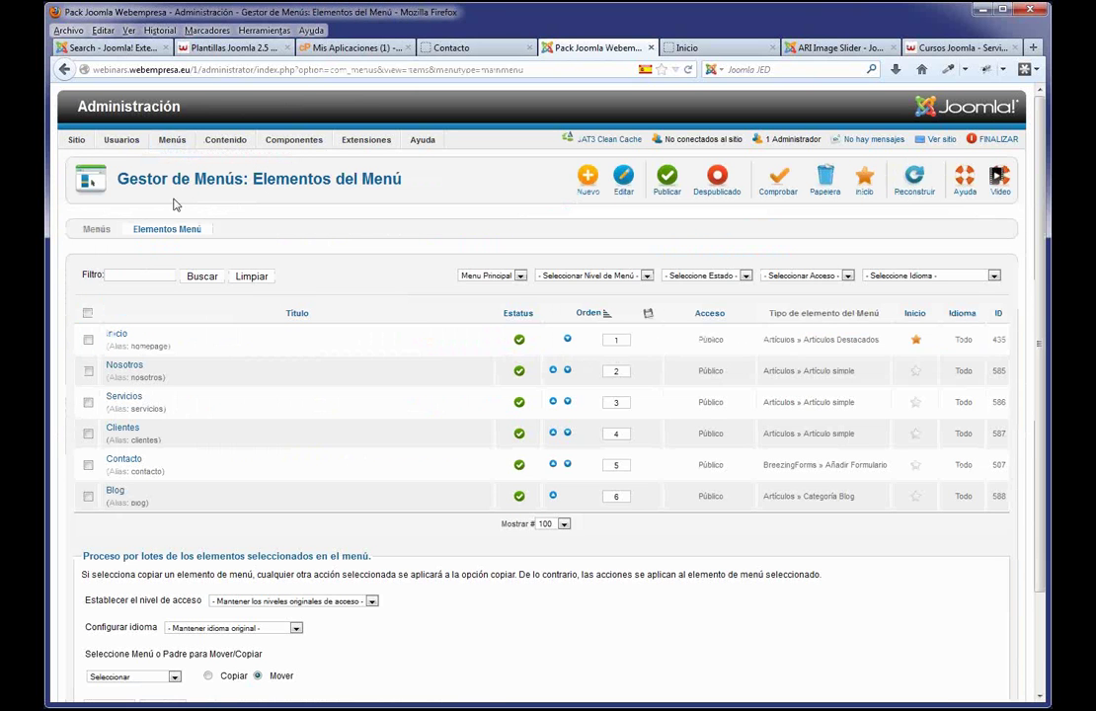
click(124, 370)
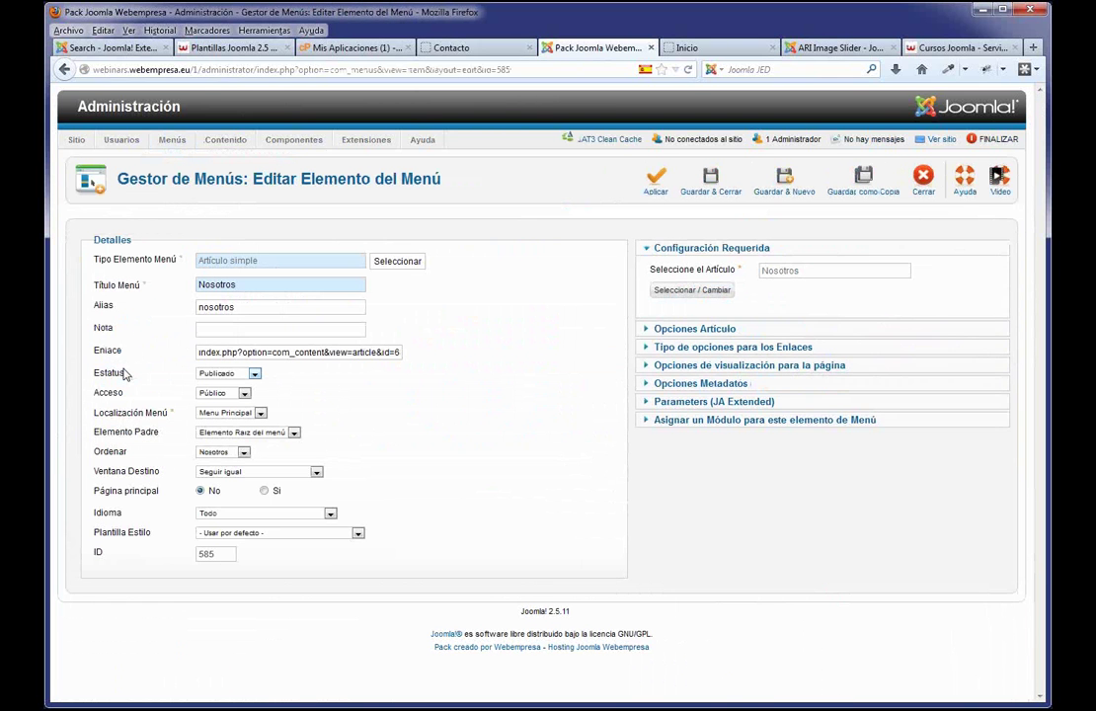
click(703, 384)
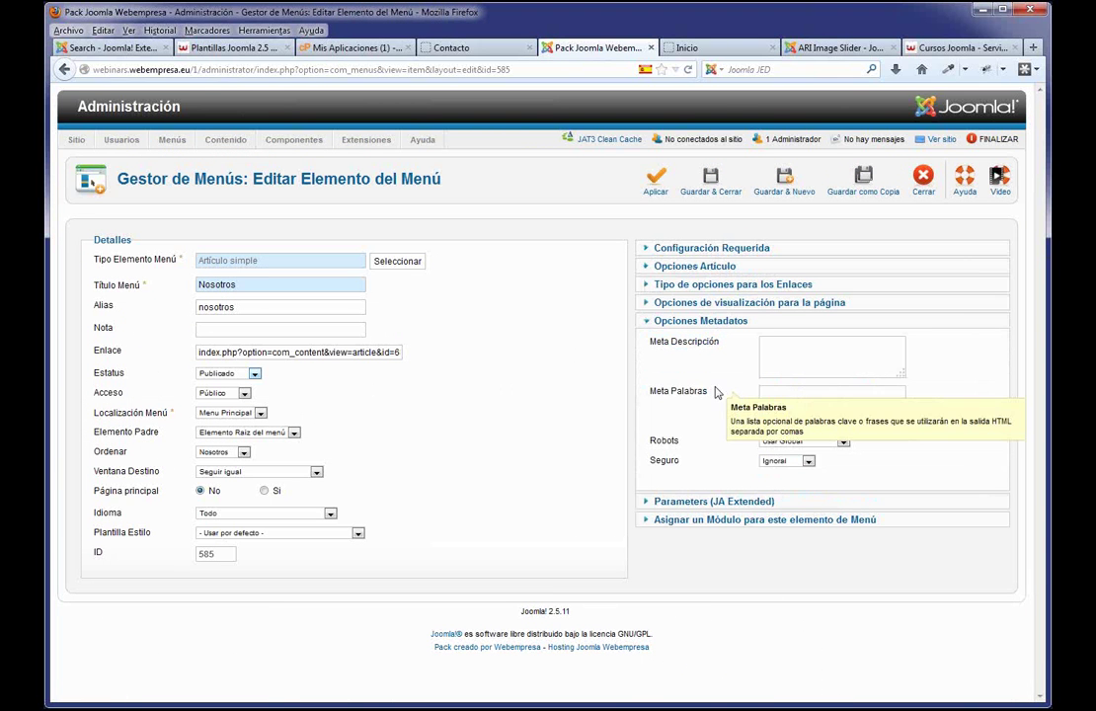
click(844, 374)
click(835, 393)
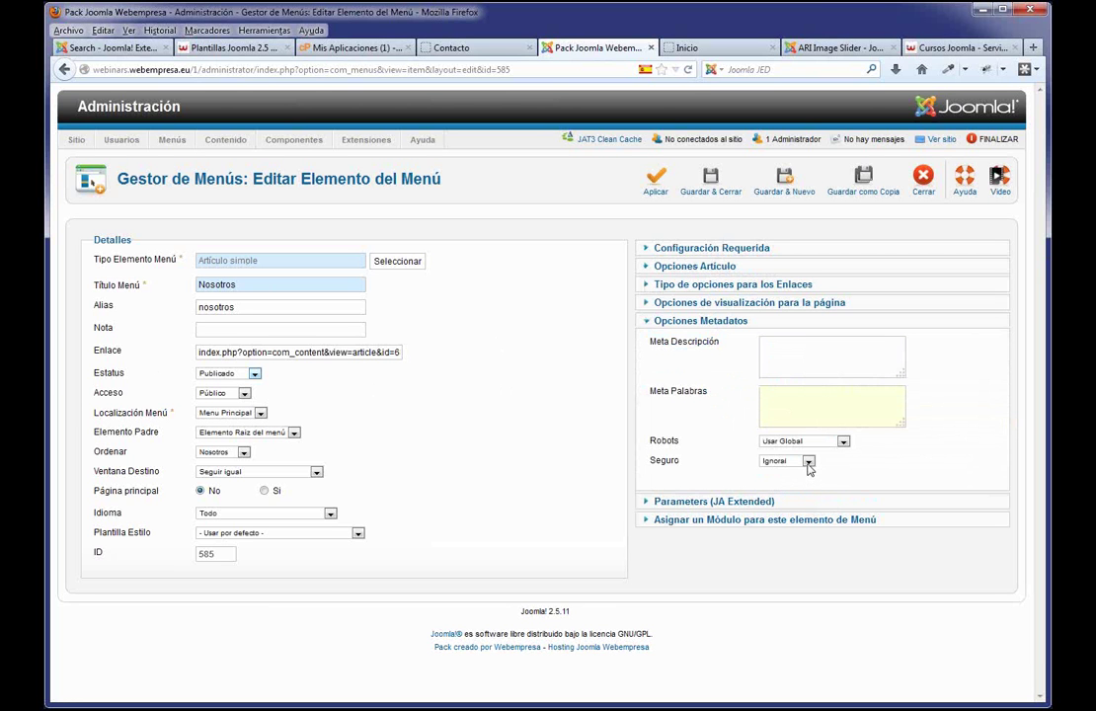
- Try the No Indexar, no seguir option for Nosotros's Robots setting, restore Usar Global, and close the menu item without saving
click(808, 462)
click(837, 460)
click(843, 441)
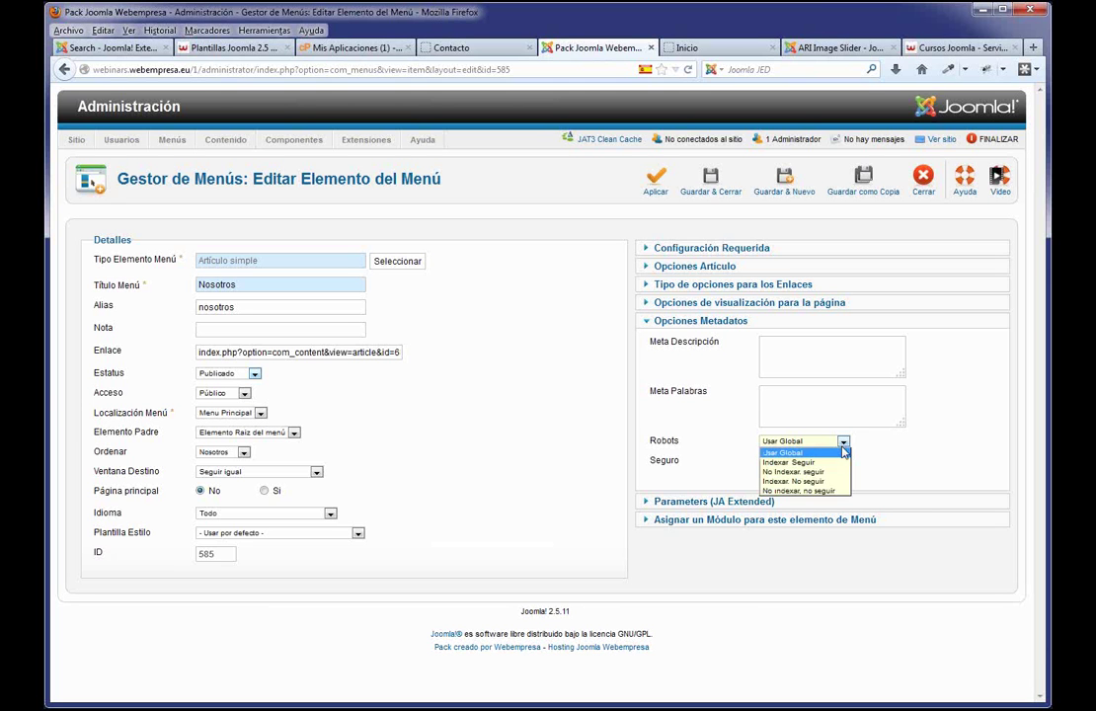
click(819, 491)
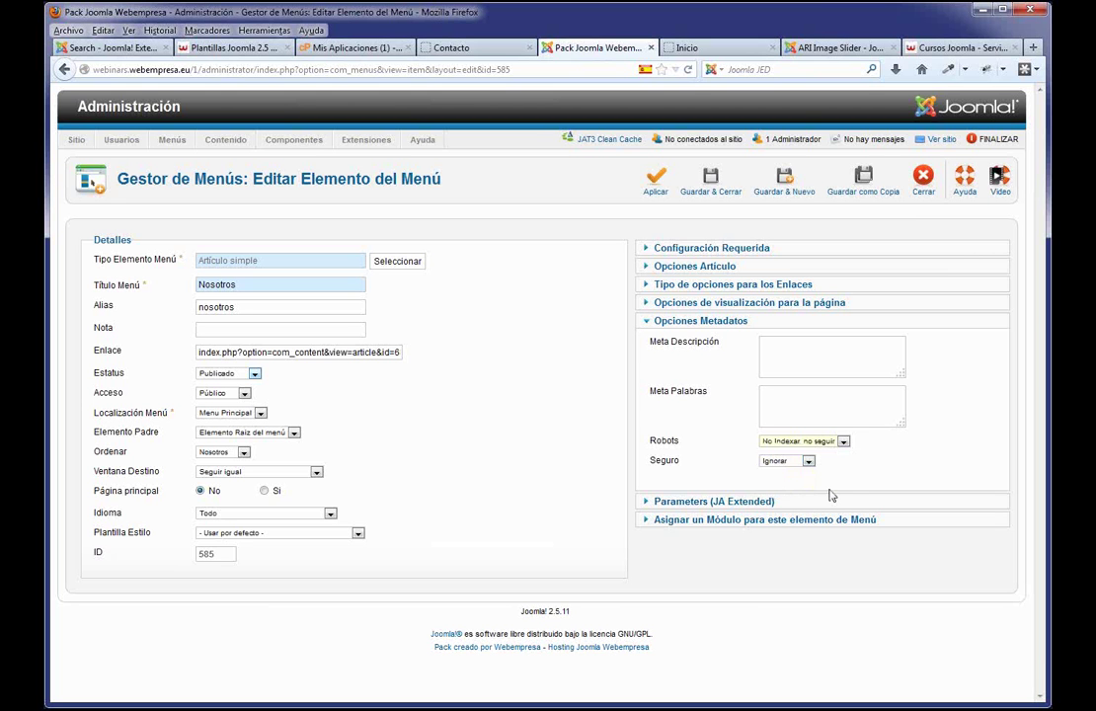
click(841, 442)
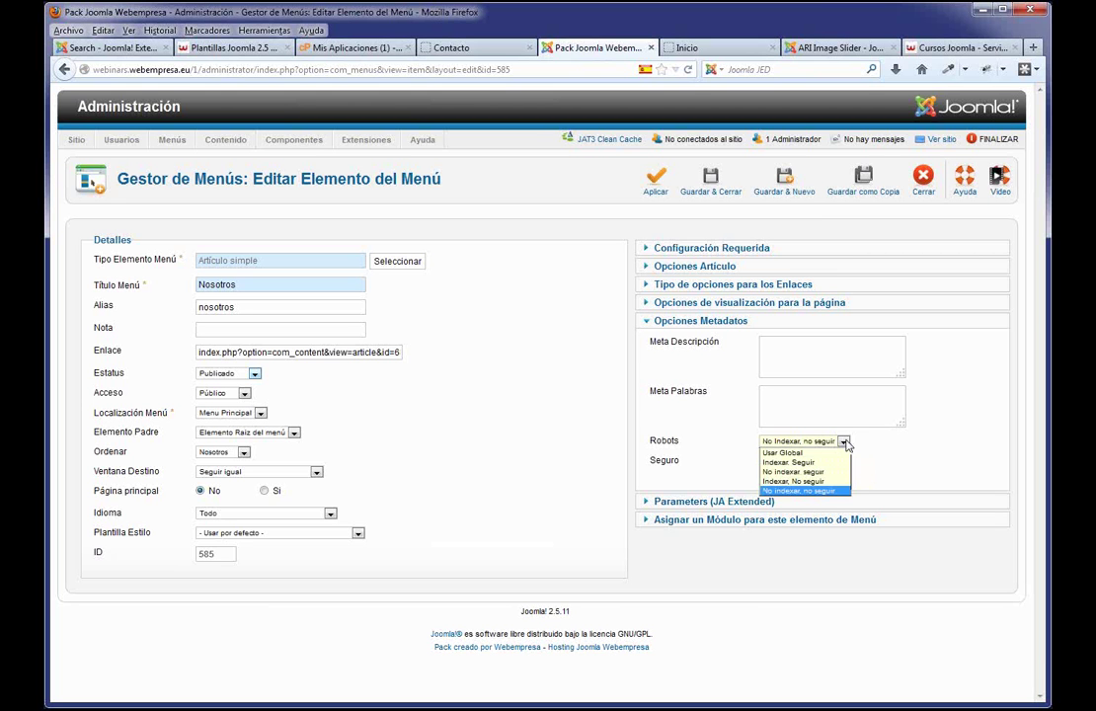
click(800, 452)
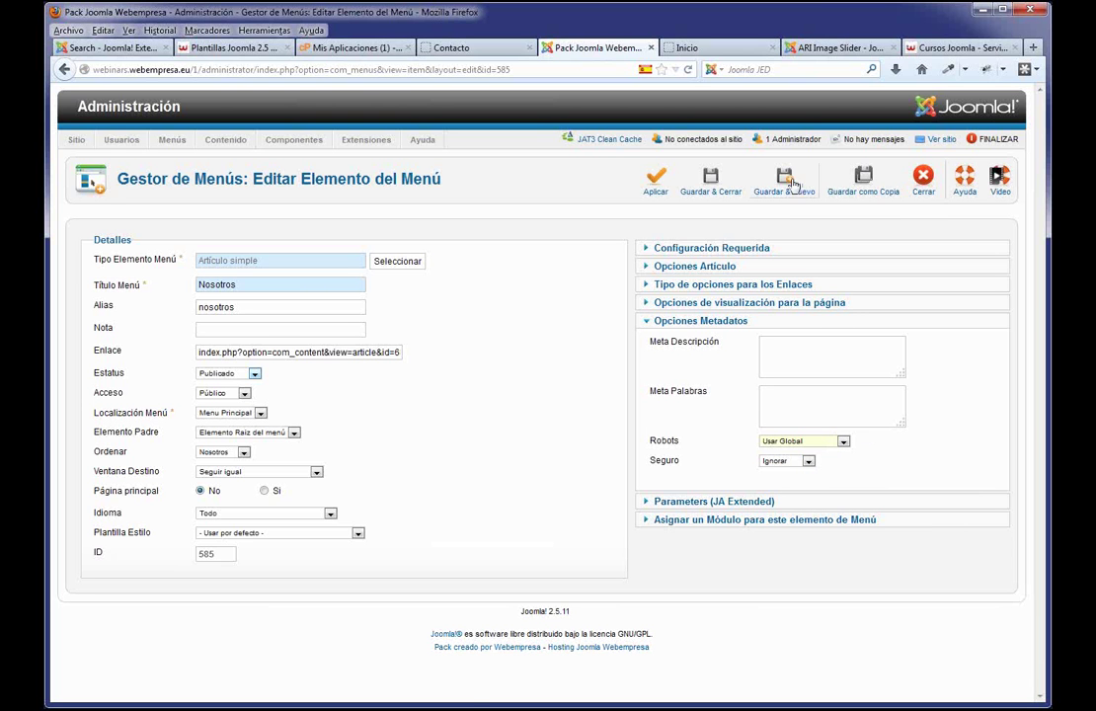
click(923, 182)
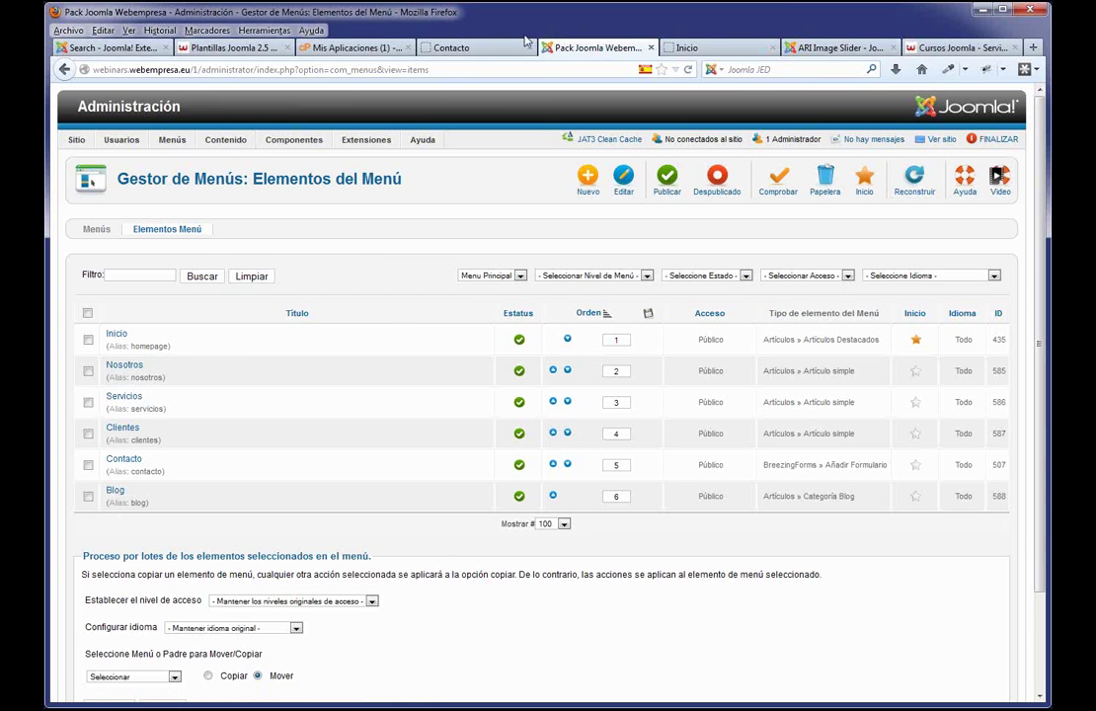
- Return to the public site's Inicio page and switch to 4-cupon_descuento.jpg in the Windows photo viewer
click(479, 48)
click(260, 214)
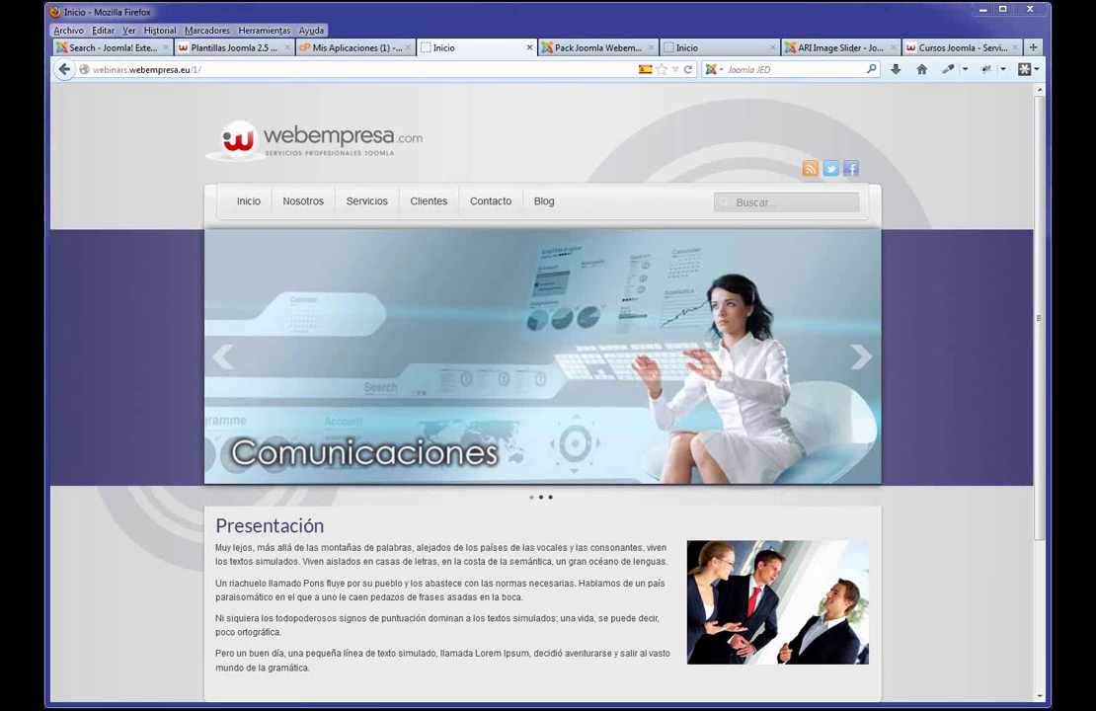
key(alt+Tab)
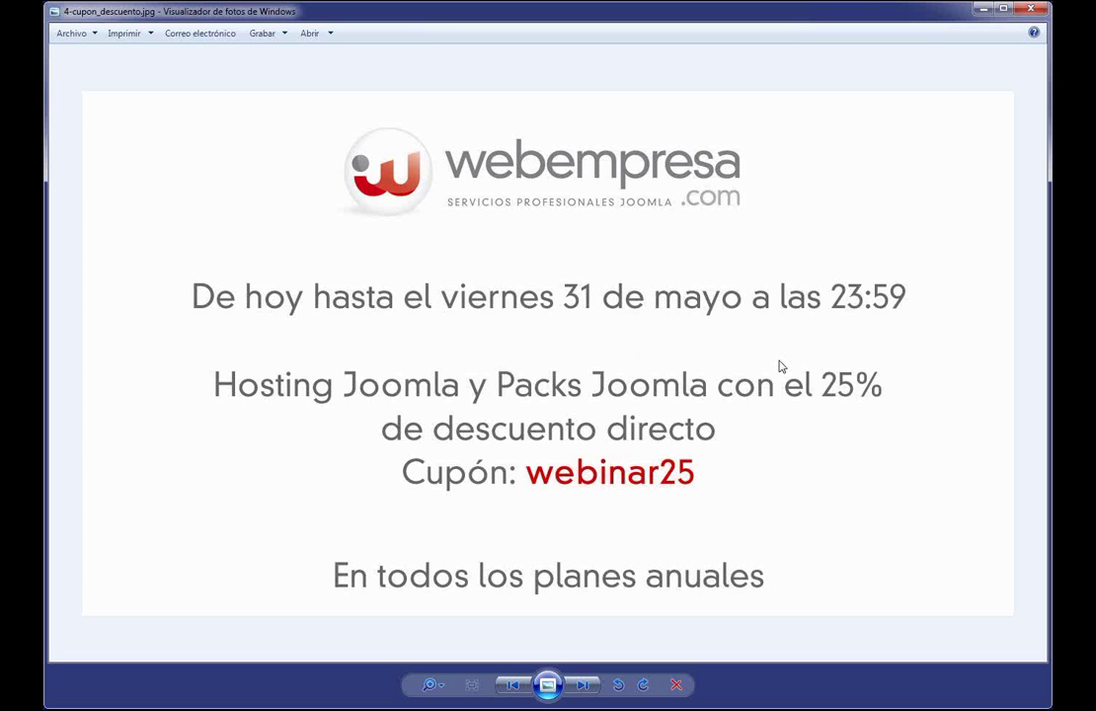